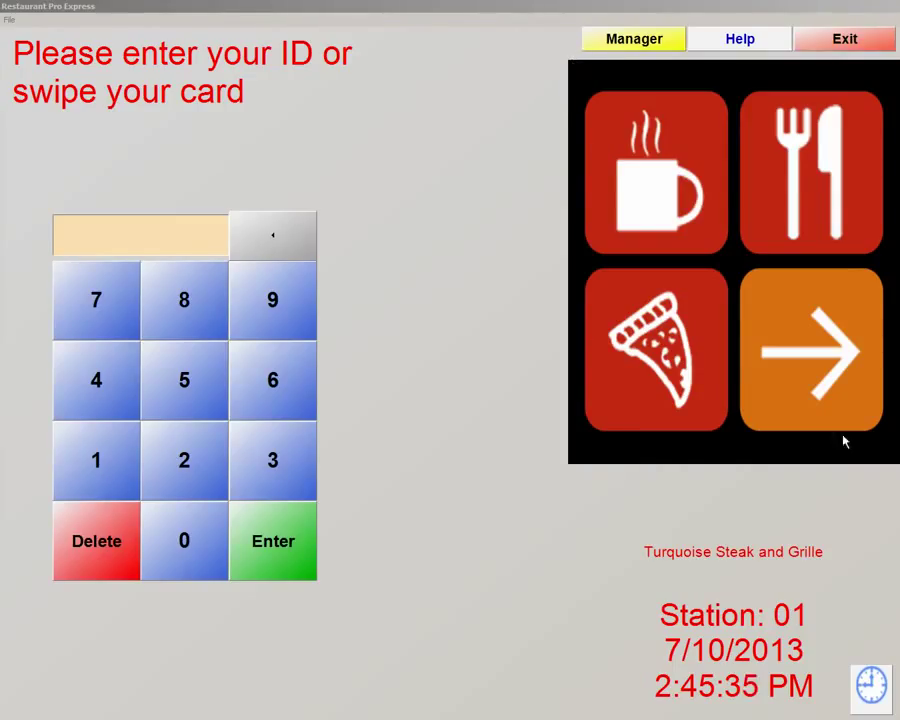
- Dismiss the time clock sign-in prompt and enter the two-digit server ID
left_click(873, 686)
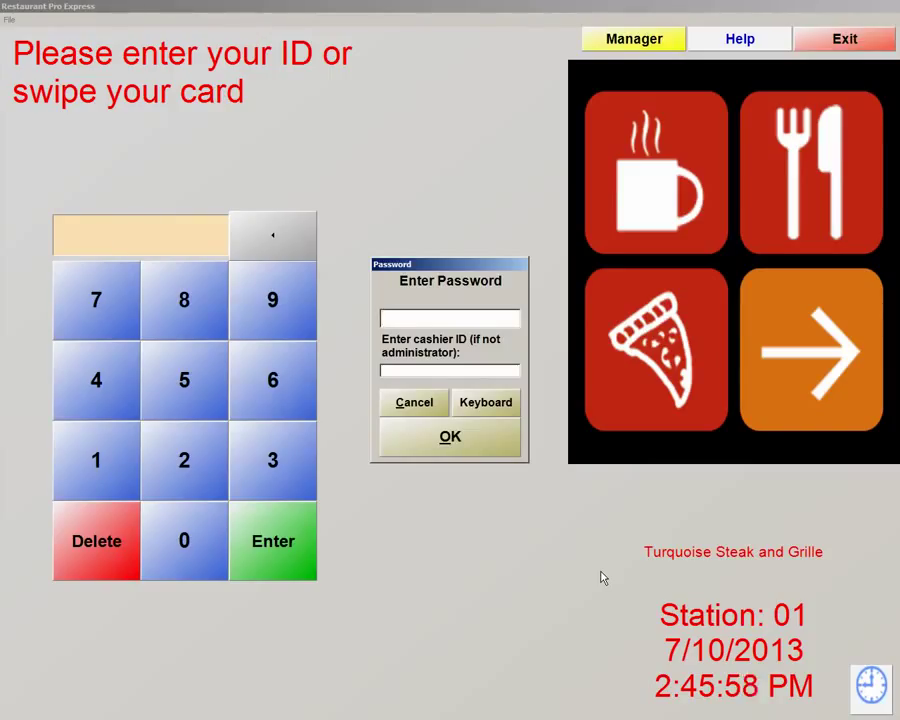
left_click(414, 403)
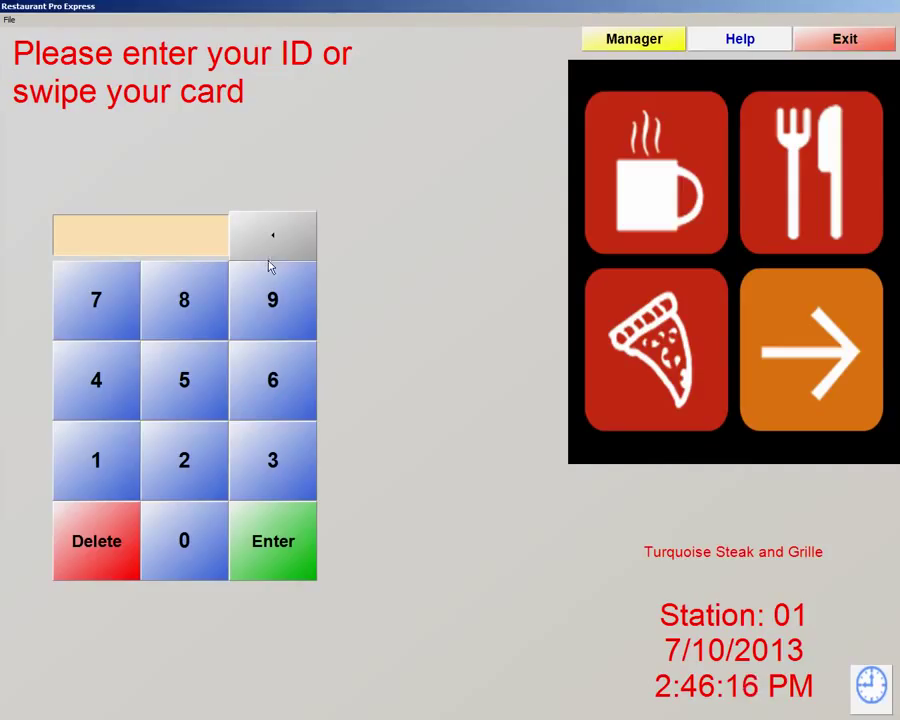
left_click(194, 568)
left_click(110, 476)
left_click(297, 538)
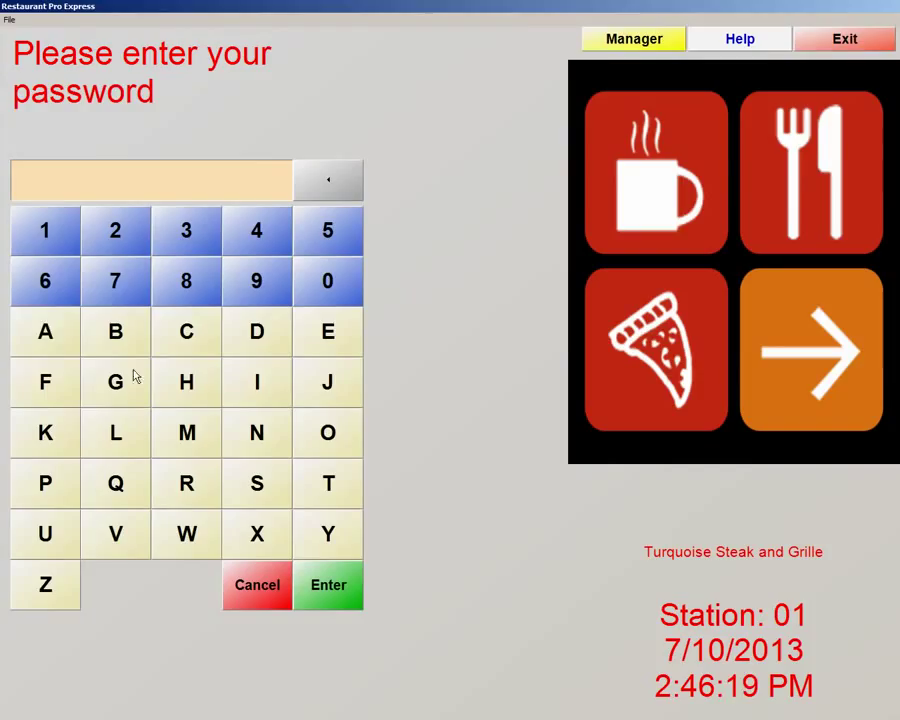
- Enter the server password on the letter keypad to log in
left_click(43, 333)
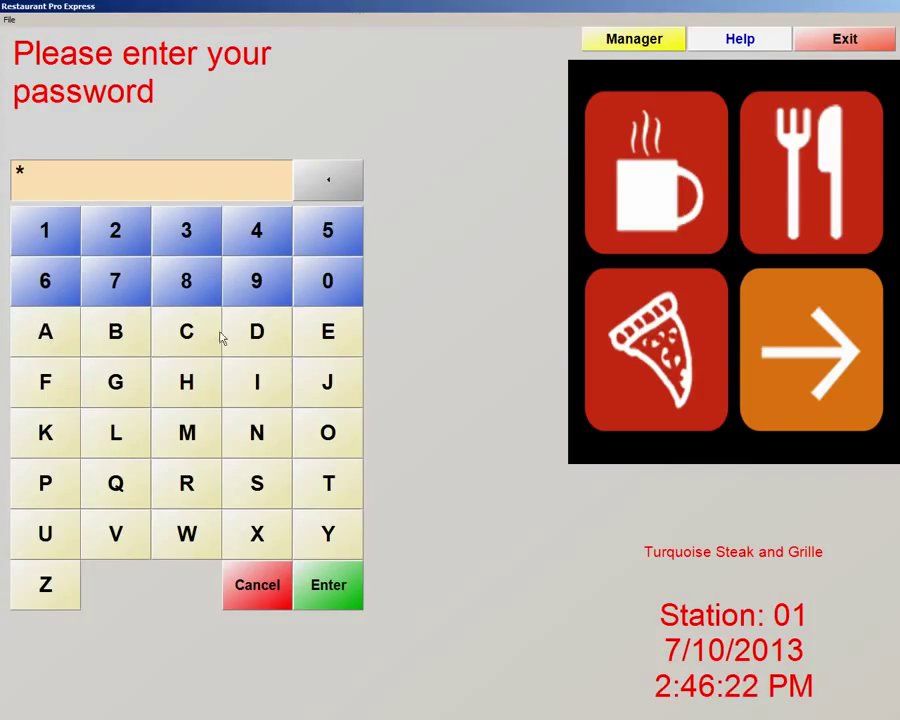
left_click(205, 424)
left_click(249, 393)
left_click(249, 393)
left_click(269, 436)
left_click(343, 594)
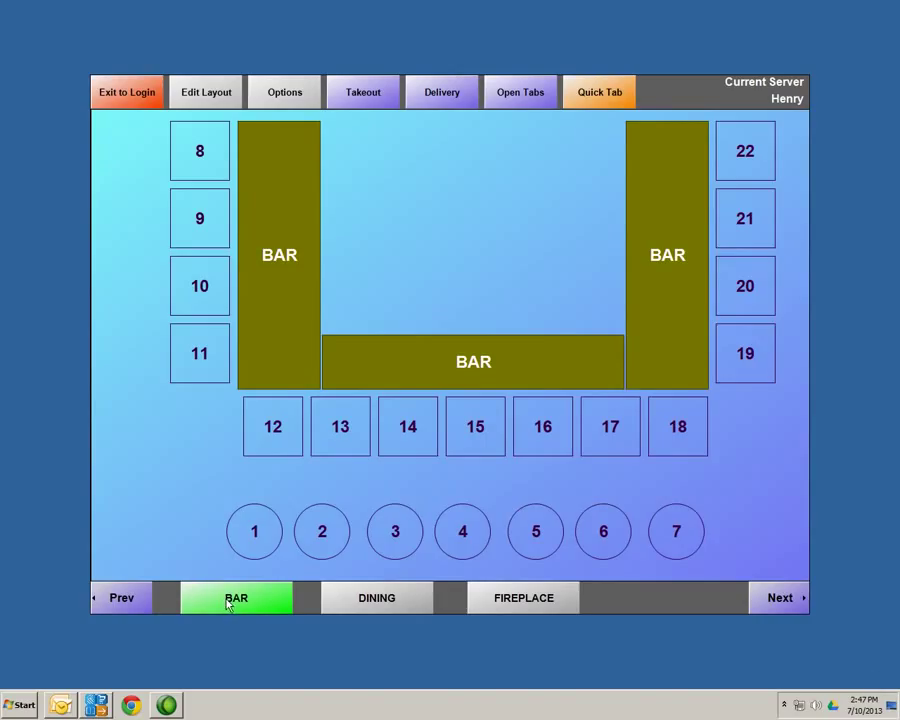
- View the DINING and FIREPLACE layouts, return to BAR, and enter the administrator password for layout editing
left_click(400, 597)
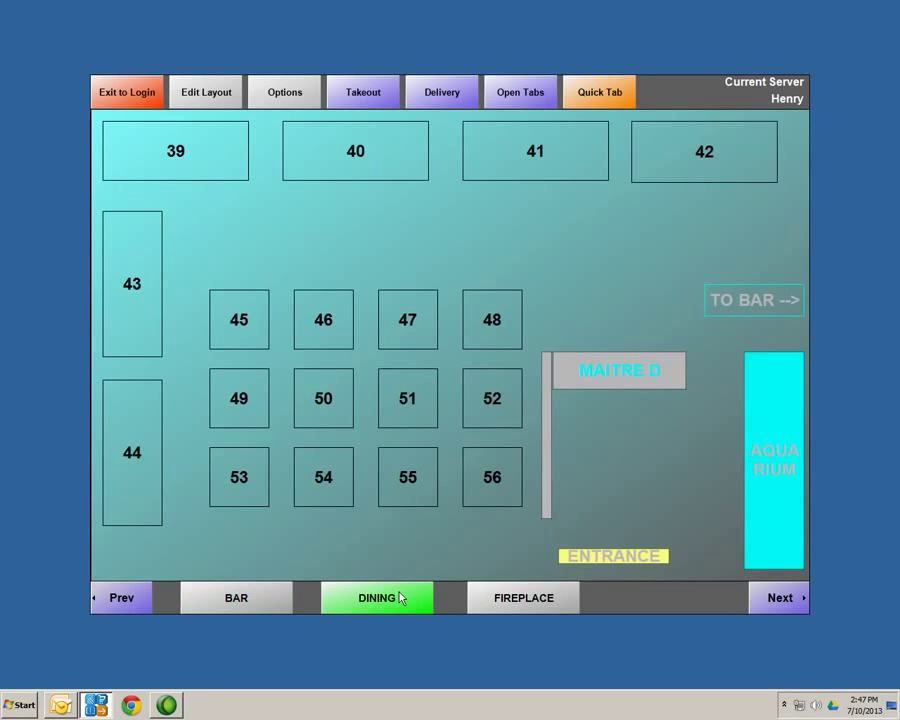
left_click(541, 599)
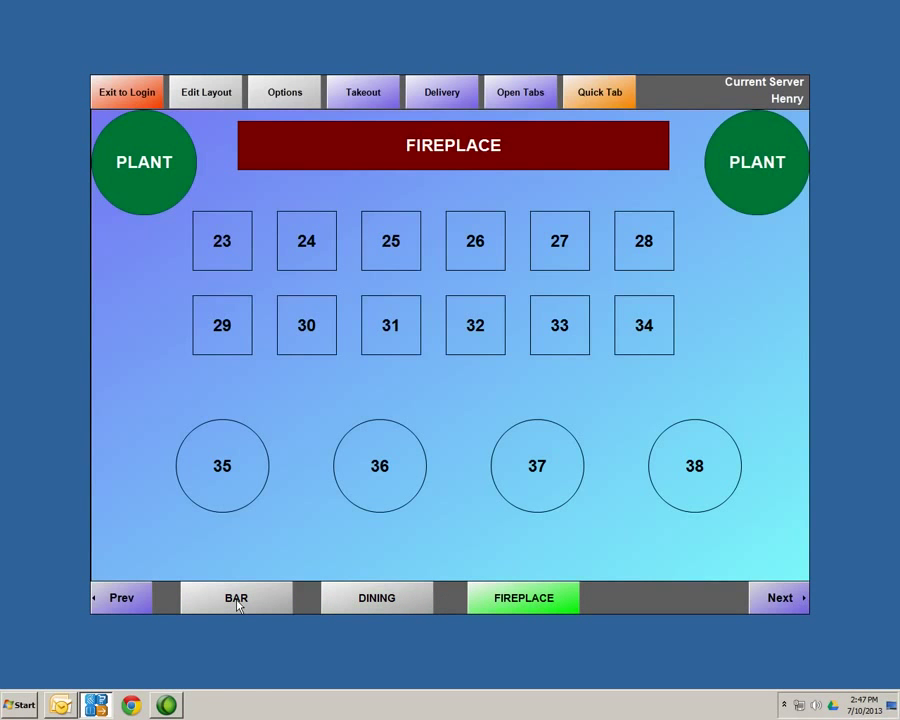
left_click(239, 602)
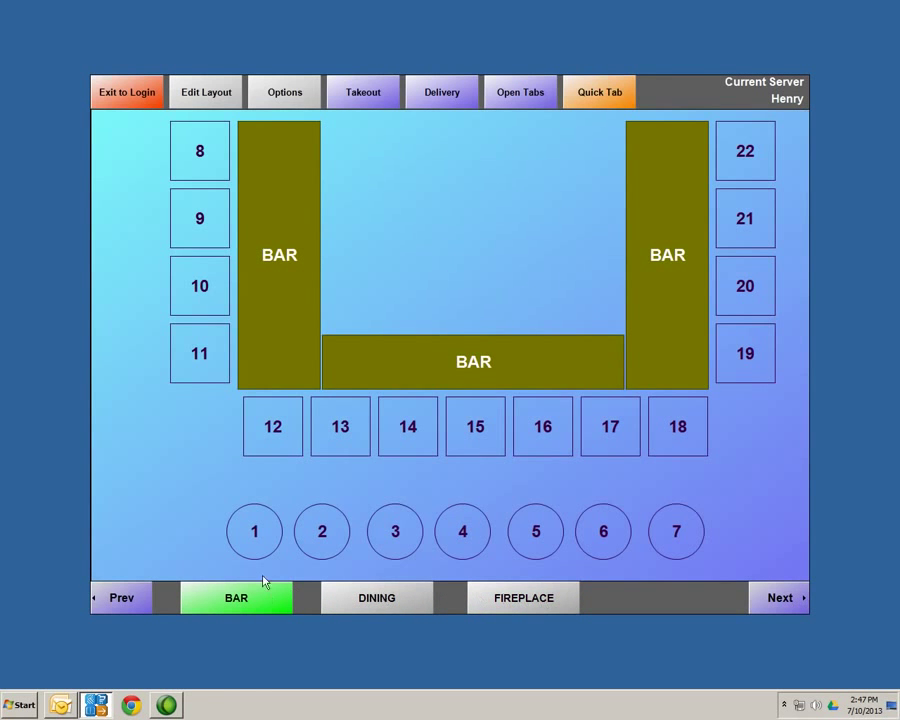
left_click(211, 97)
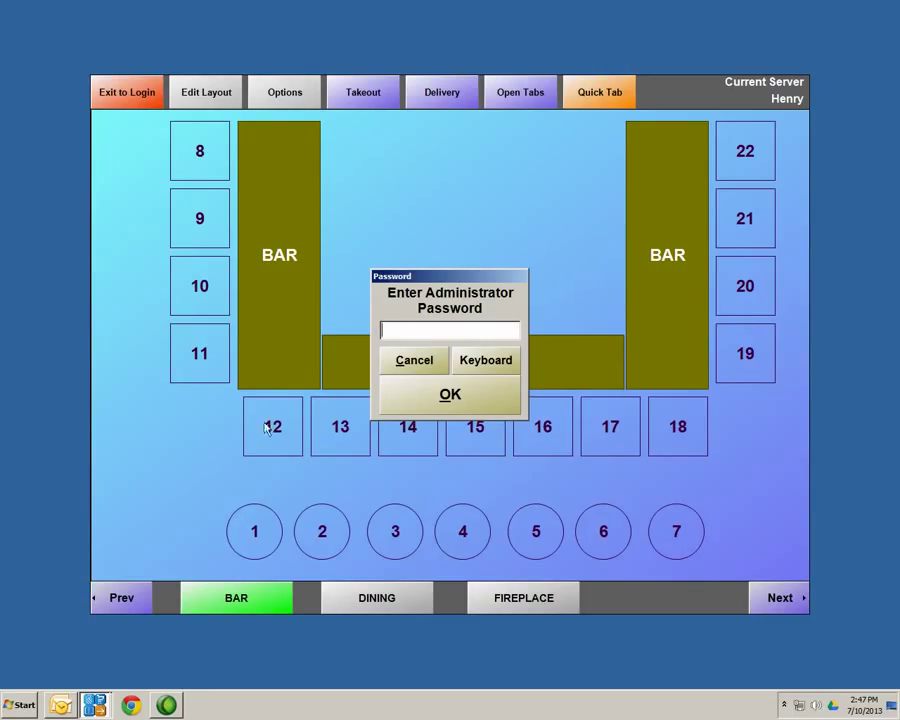
- Confirm the administrator password and select the bottom BAR counter, then tables 8, 9 and 10
left_click(433, 401)
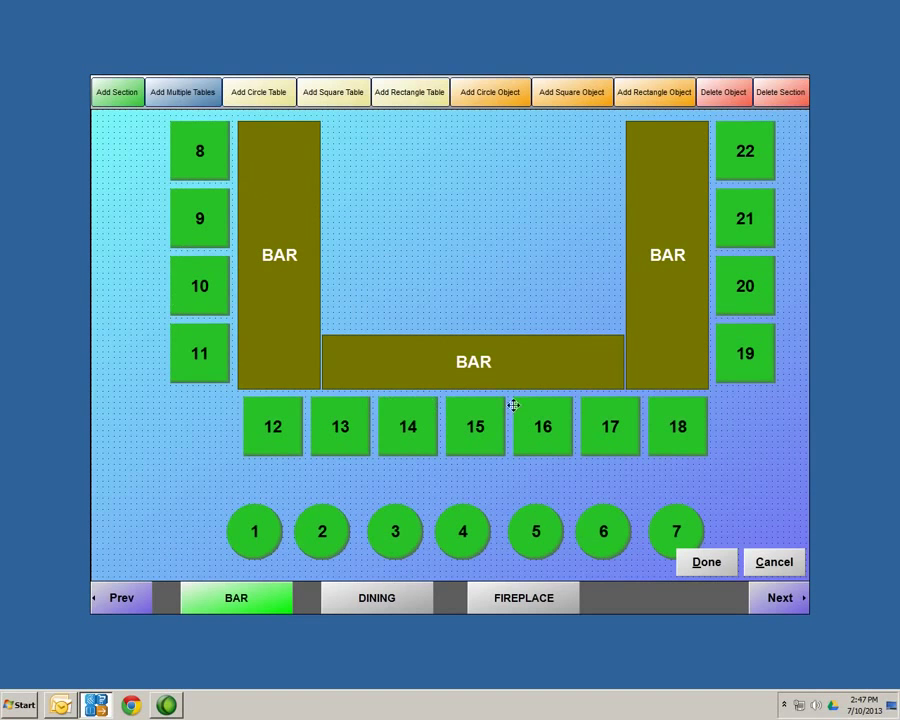
mouse_move(466, 364)
left_mouse_down()
mouse_move(466, 323)
mouse_move(460, 362)
left_mouse_up()
mouse_move(198, 168)
left_mouse_down()
mouse_move(121, 169)
mouse_move(196, 168)
left_mouse_up()
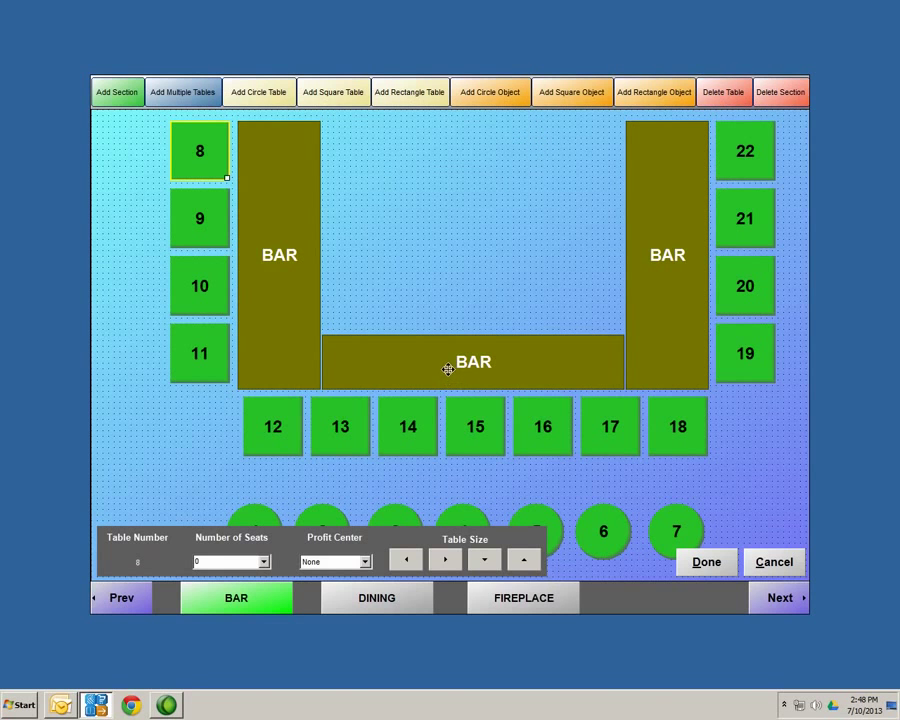
left_click(208, 210)
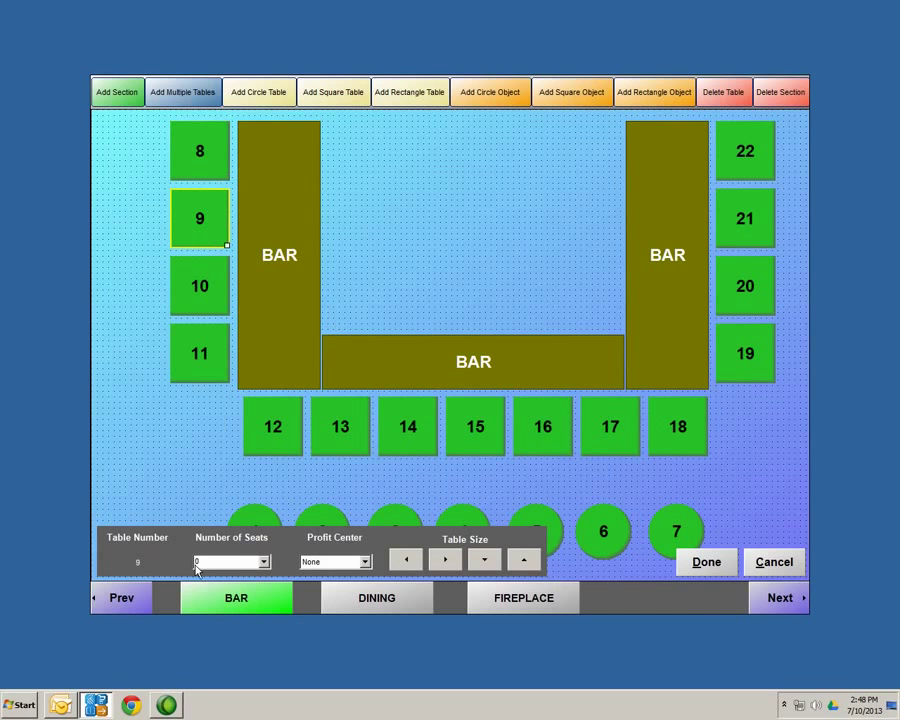
left_click(209, 290)
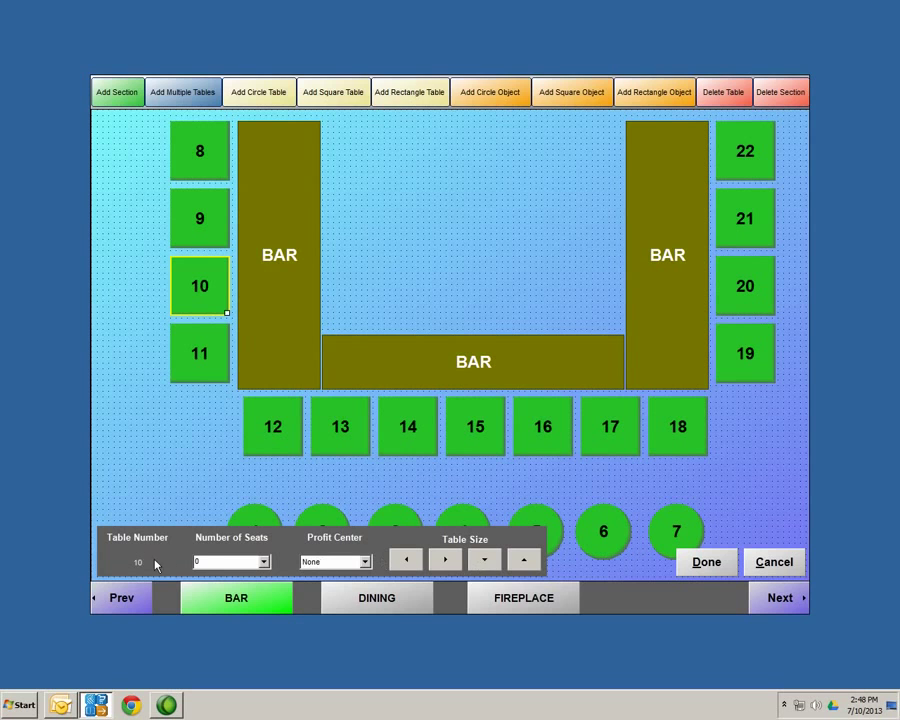
- Enlarge table 10 and shrink it back to its original size, then finish layout editing
left_click(263, 563)
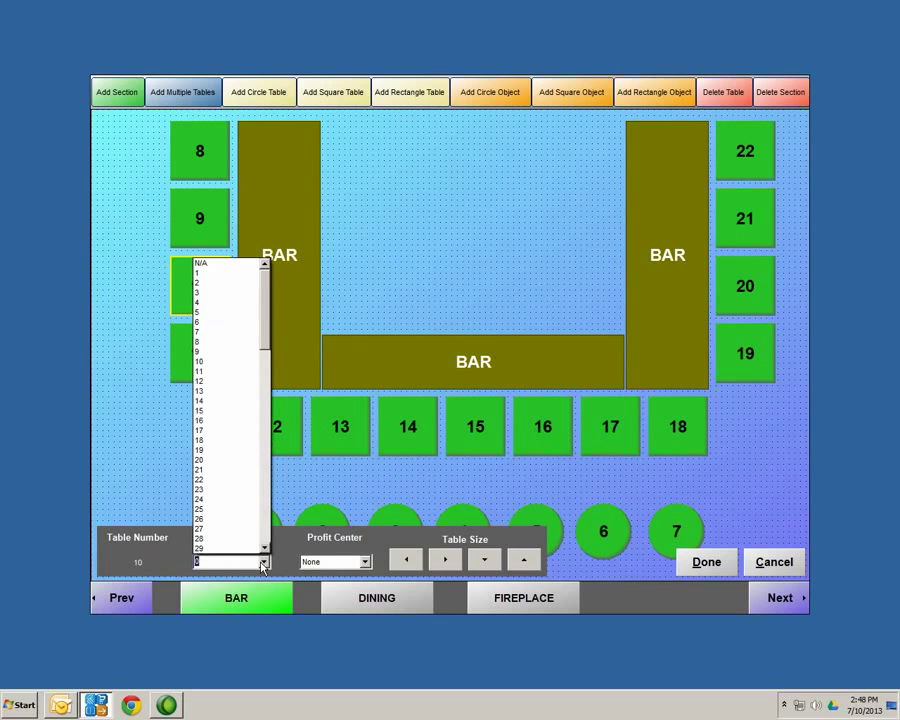
left_click(263, 563)
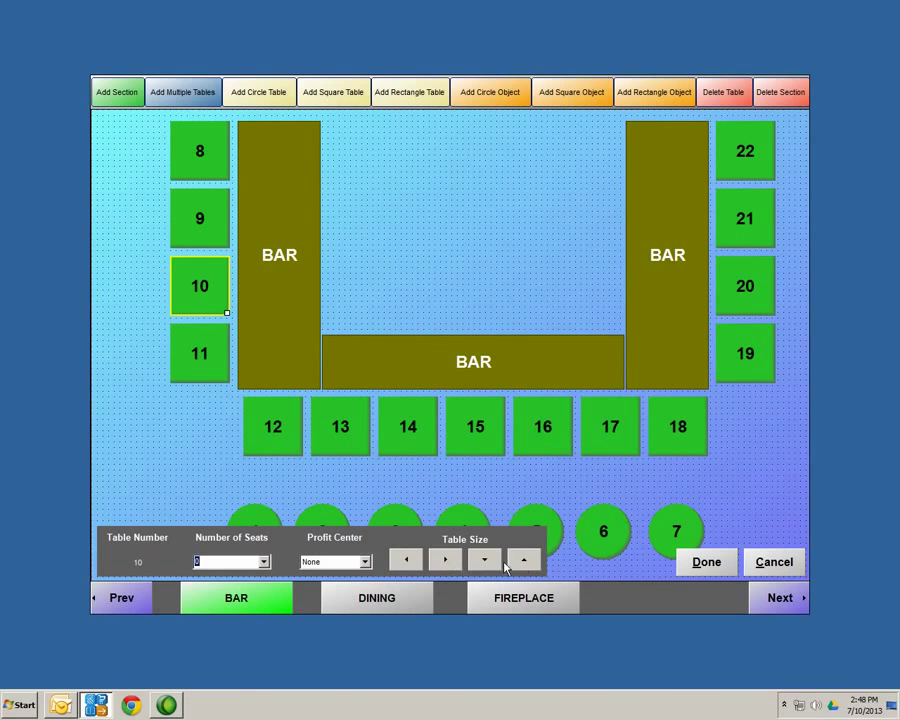
left_click(527, 564)
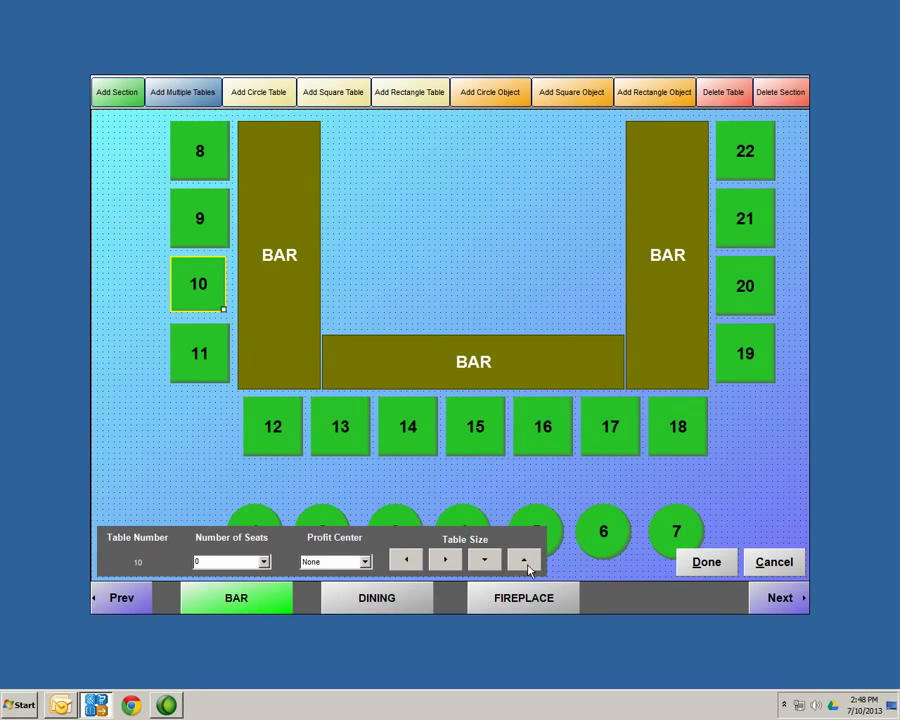
left_click(441, 561)
left_click(441, 561)
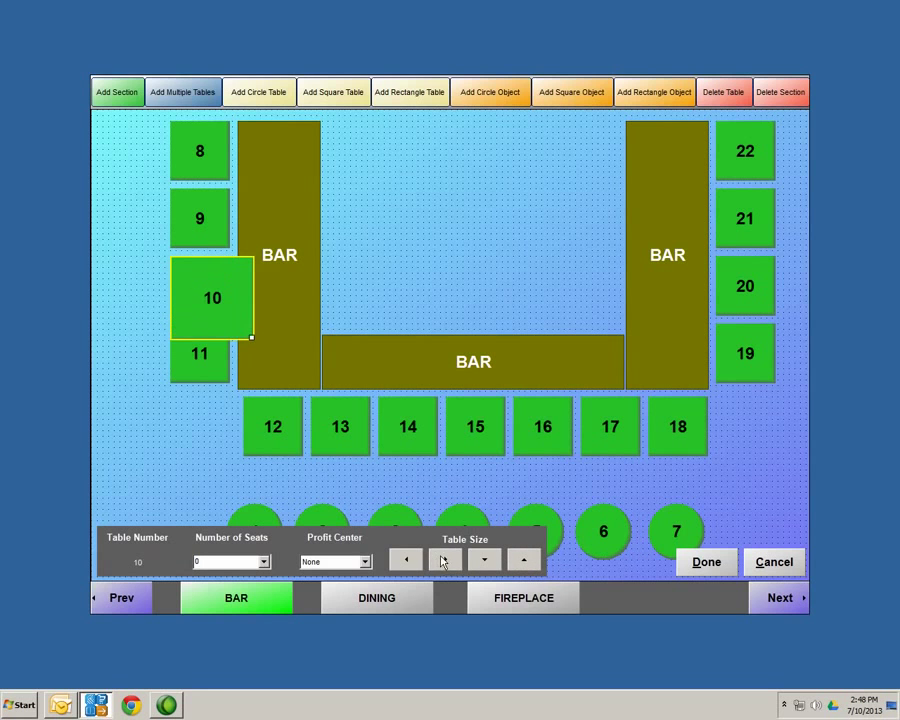
left_click(521, 561)
left_click(521, 561)
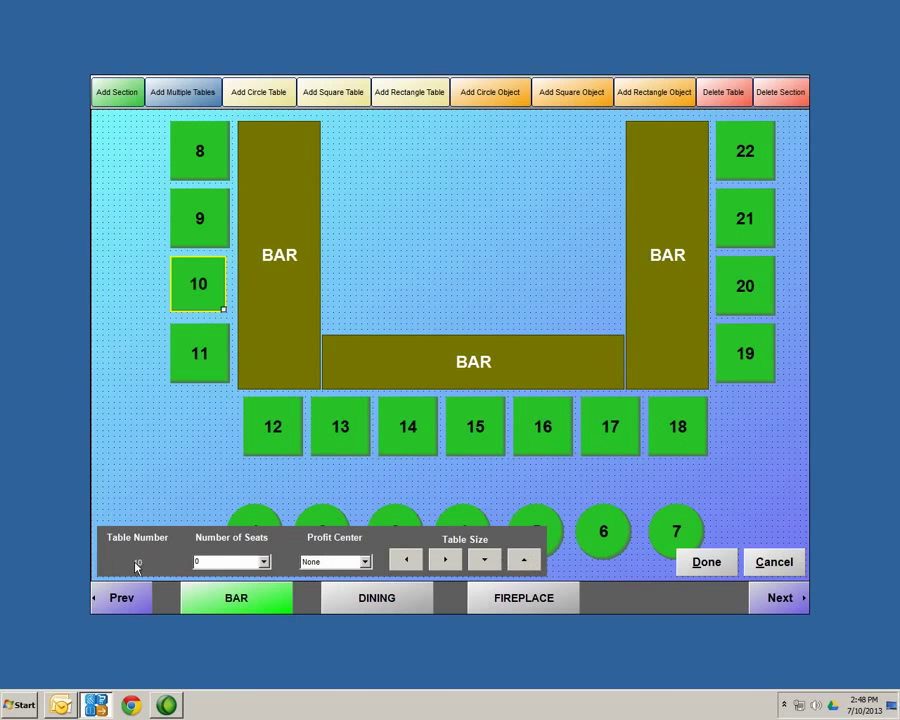
left_click(255, 515)
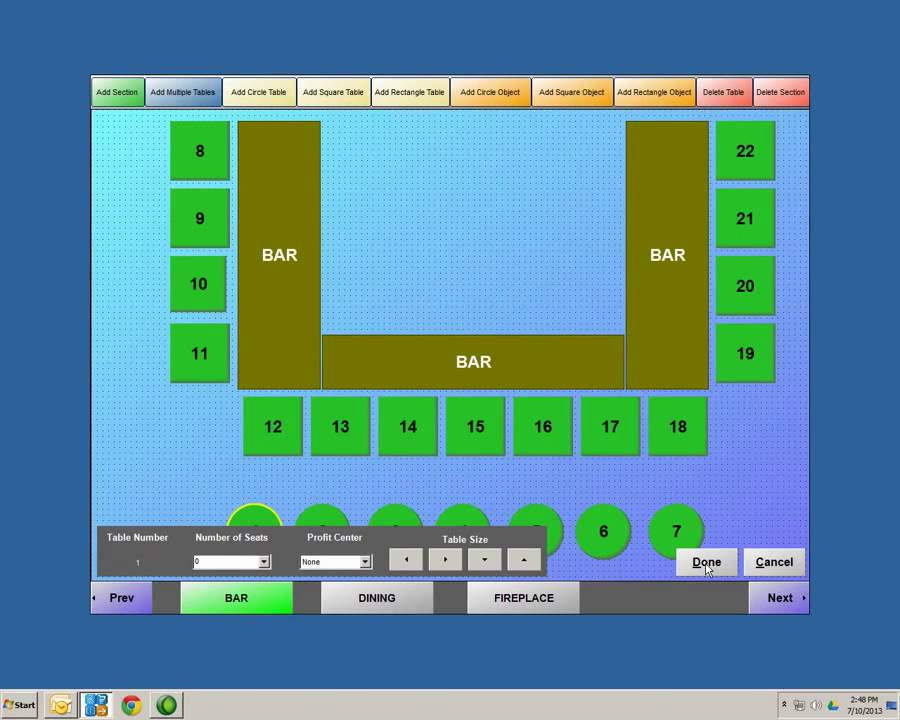
left_click(709, 569)
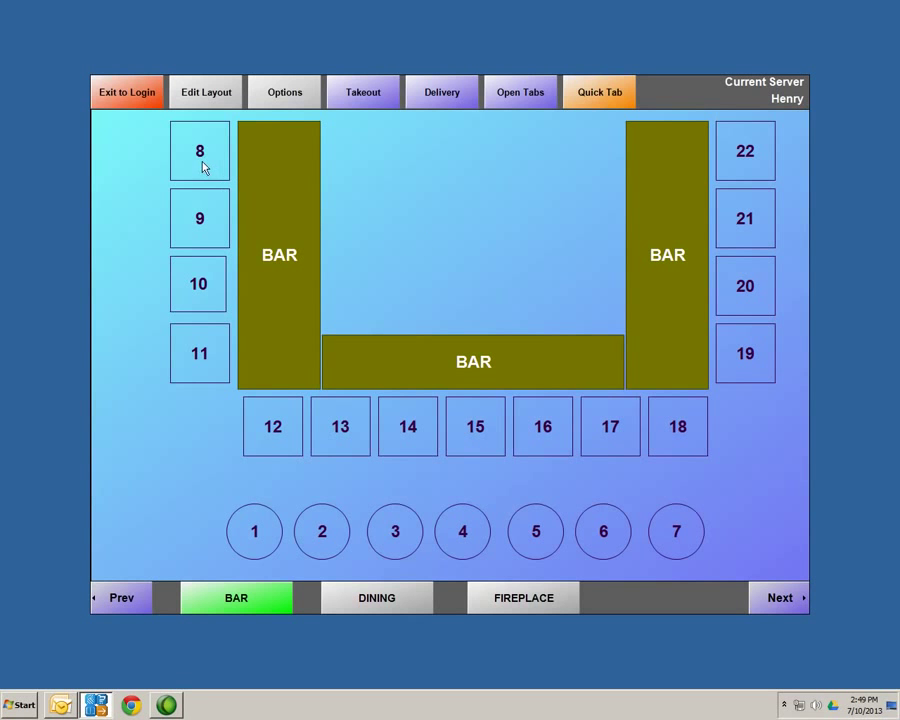
- Open table 8 on the BAR layout to start a new order
left_click(210, 170)
- Seat table 8 with a party of 4
left_click(557, 264)
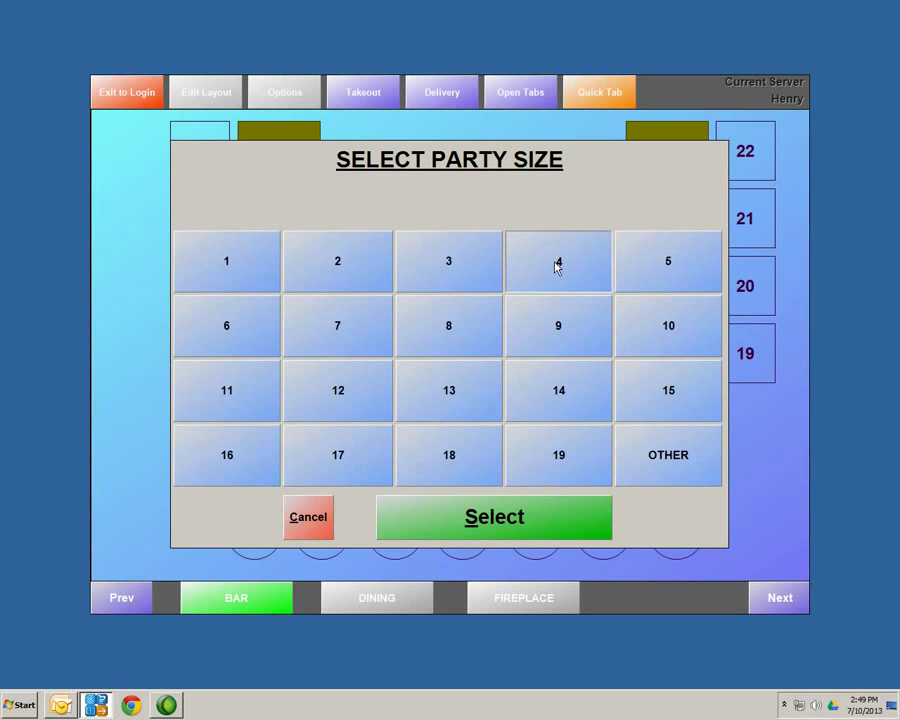
left_click(557, 264)
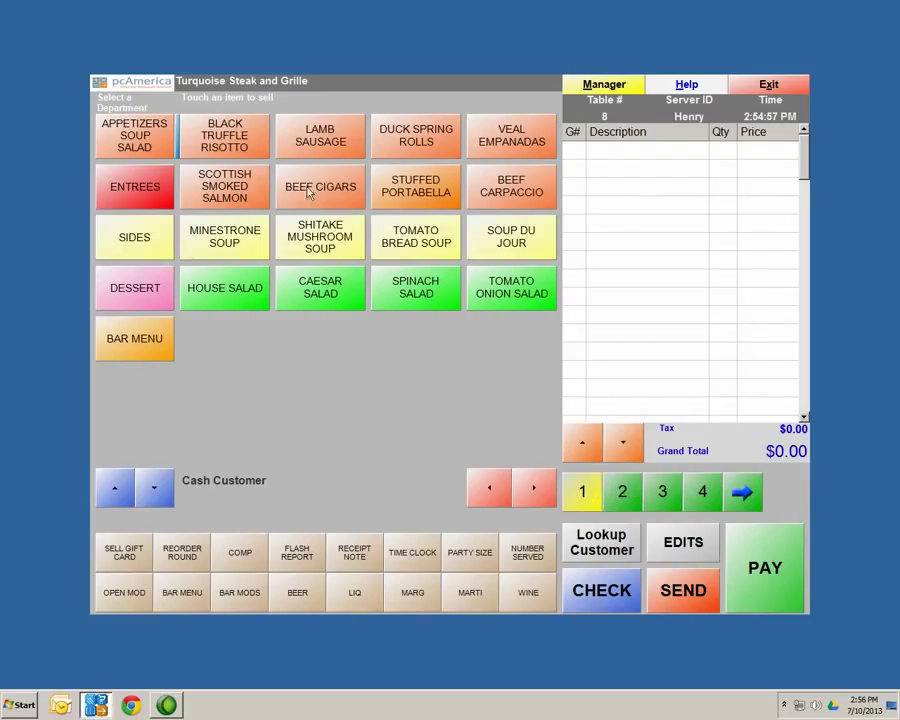
- Order Black Truffle Risotto, Lamb Sausage, Duck Spring Rolls and Veal Empanadas across seats 1–4
left_click(248, 150)
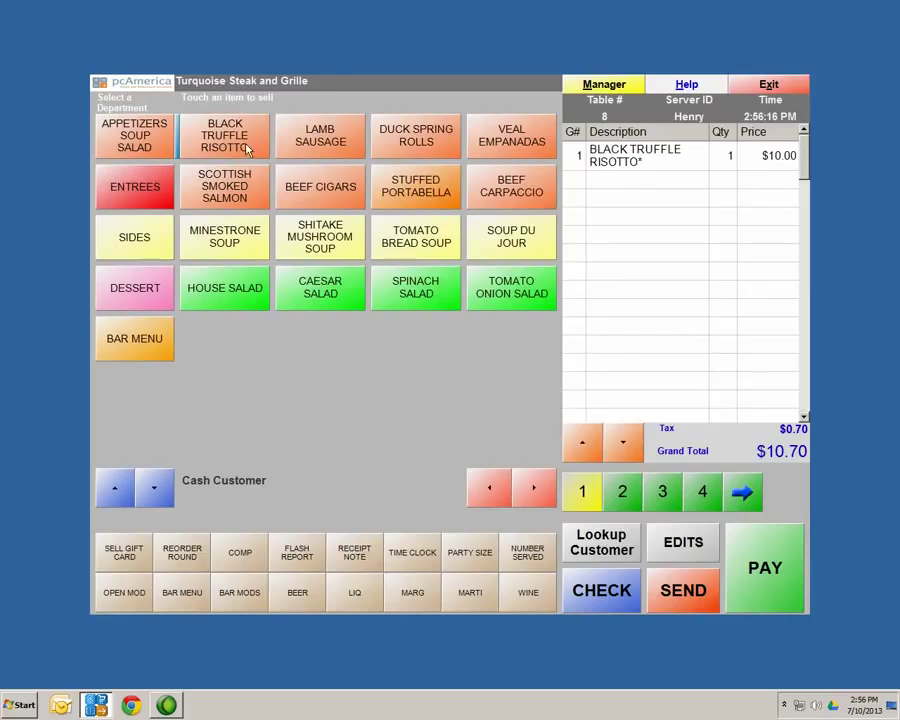
left_click(621, 489)
left_click(322, 136)
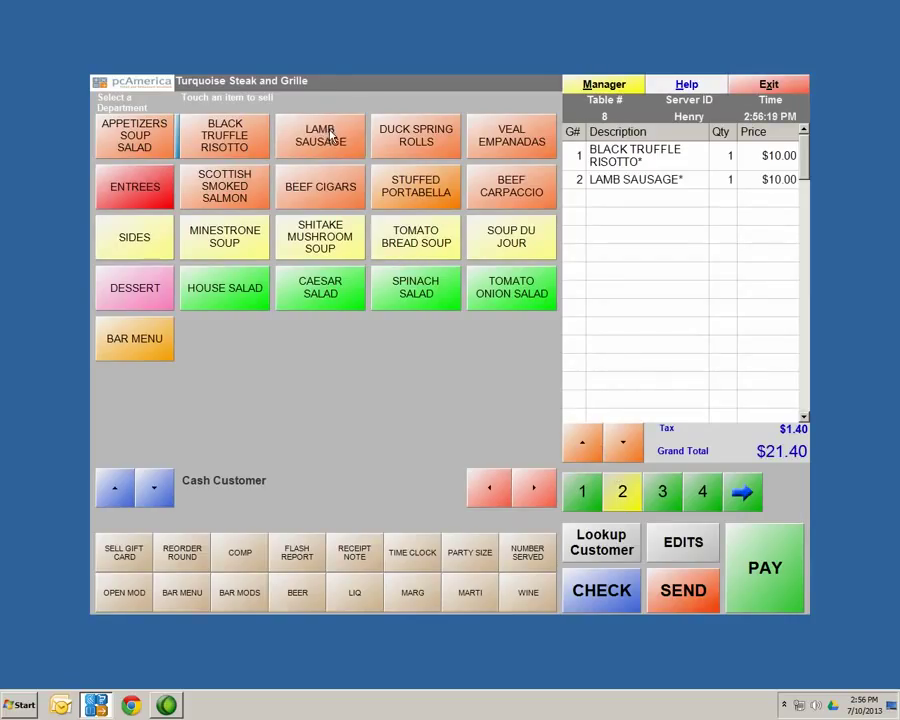
left_click(662, 490)
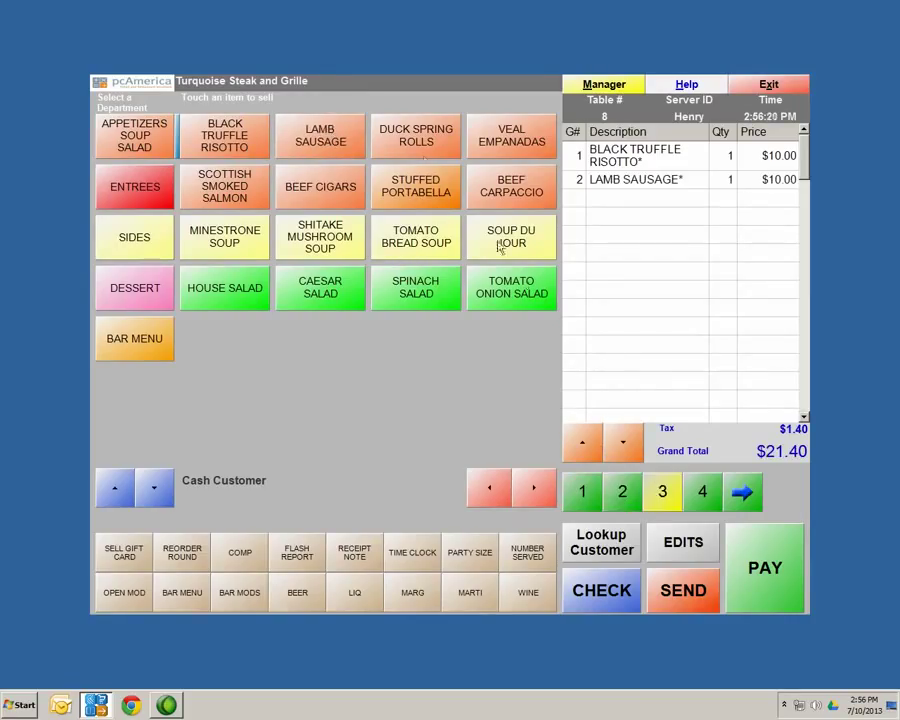
left_click(404, 137)
left_click(702, 491)
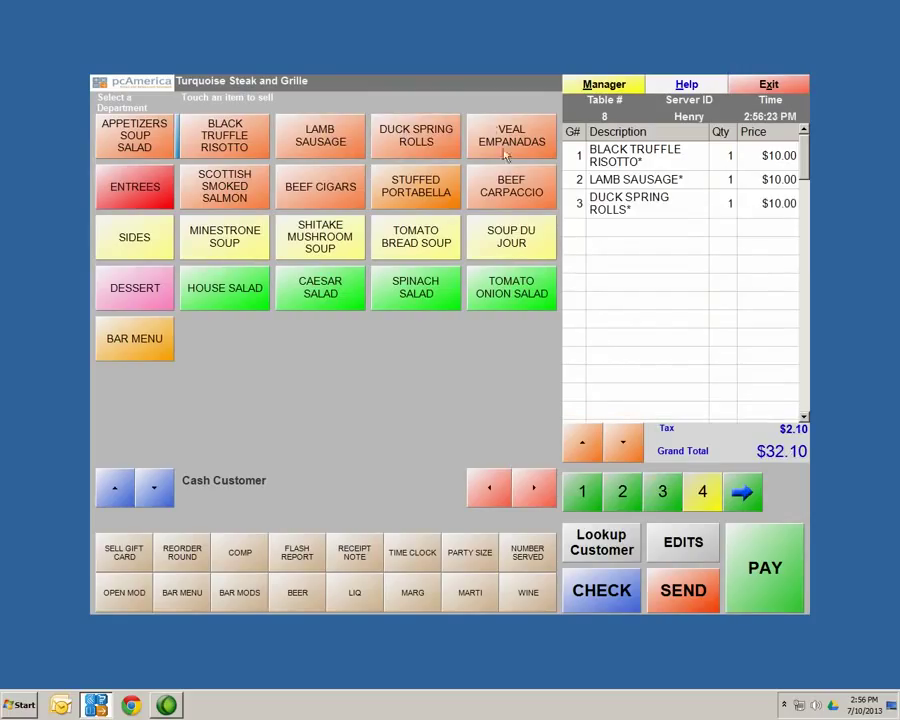
left_click(491, 126)
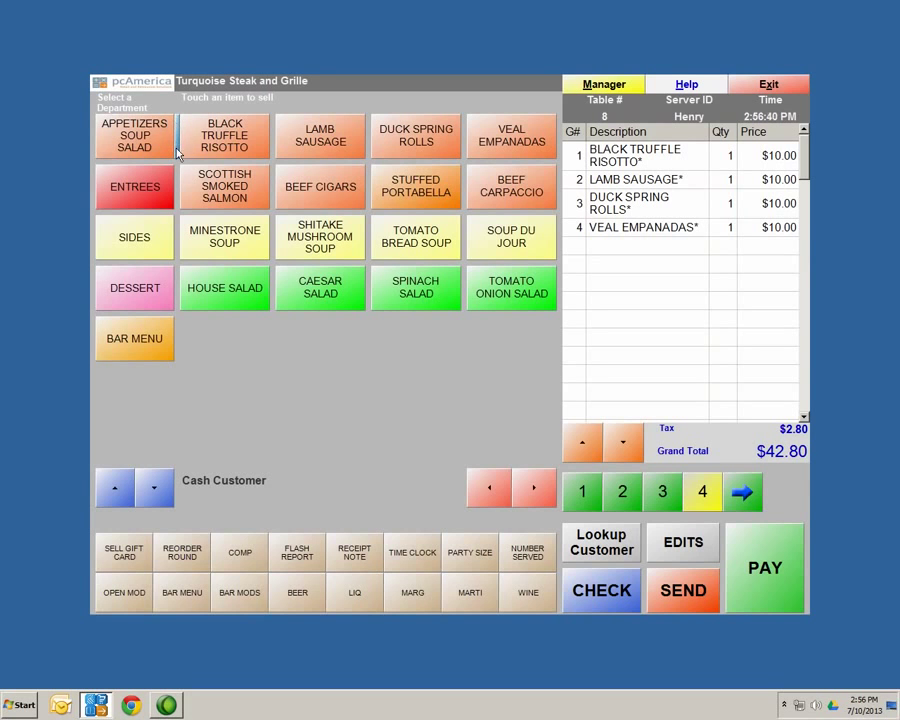
- Switch the item grid to Entrees, back to Appetizers Soup Salad, then Entrees again
left_click(142, 184)
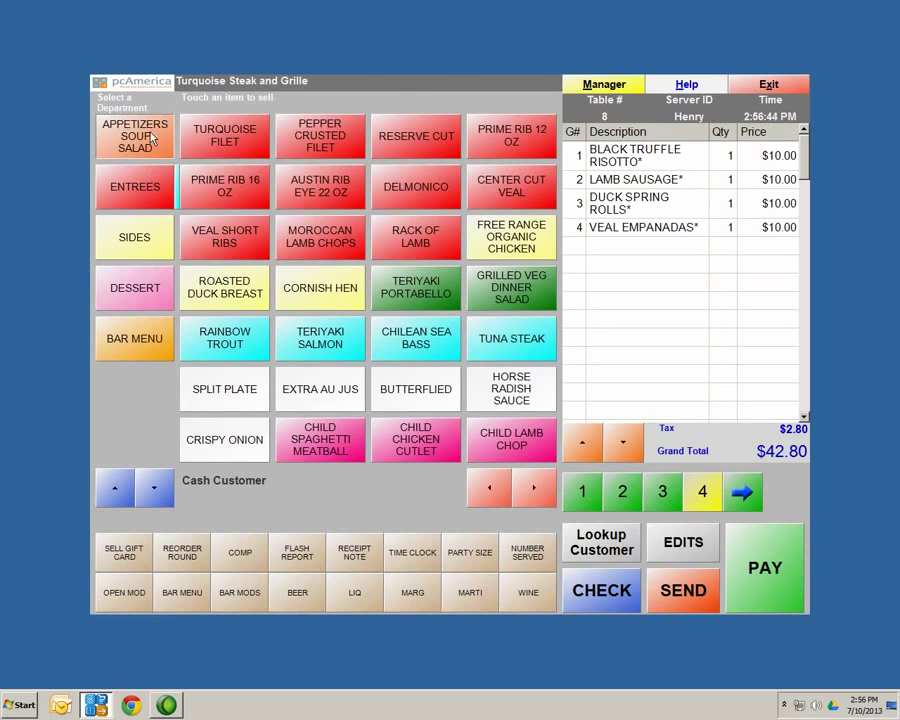
left_click(108, 124)
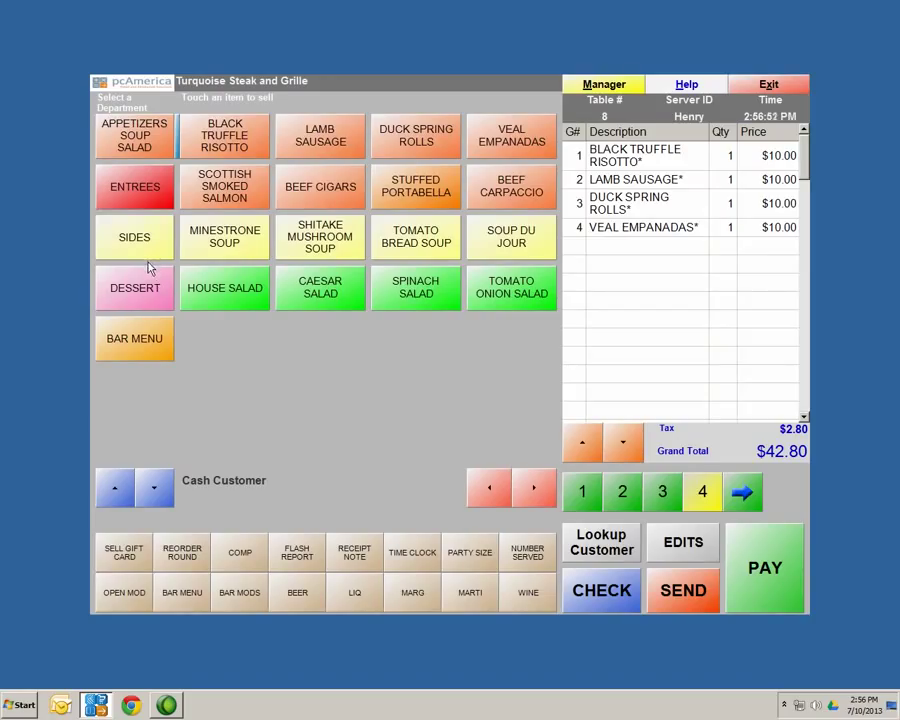
left_click(136, 200)
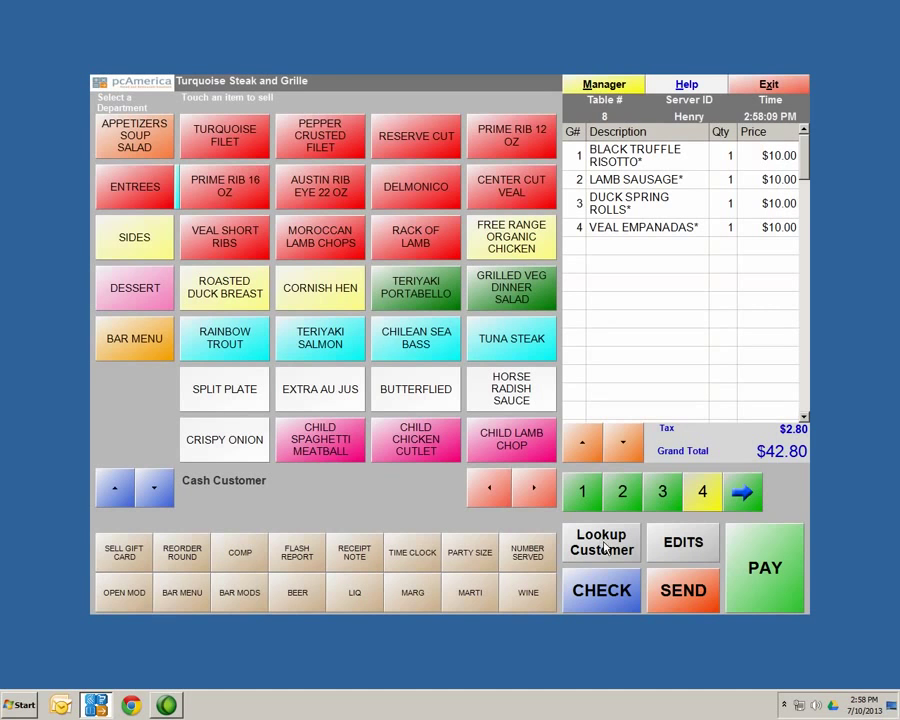
left_click(606, 549)
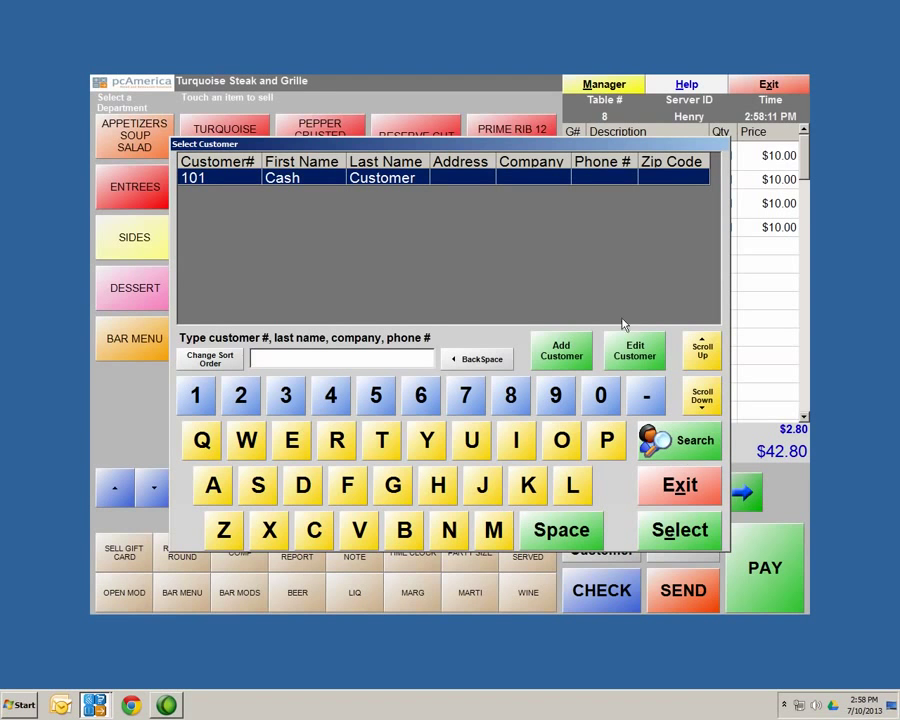
left_click(695, 484)
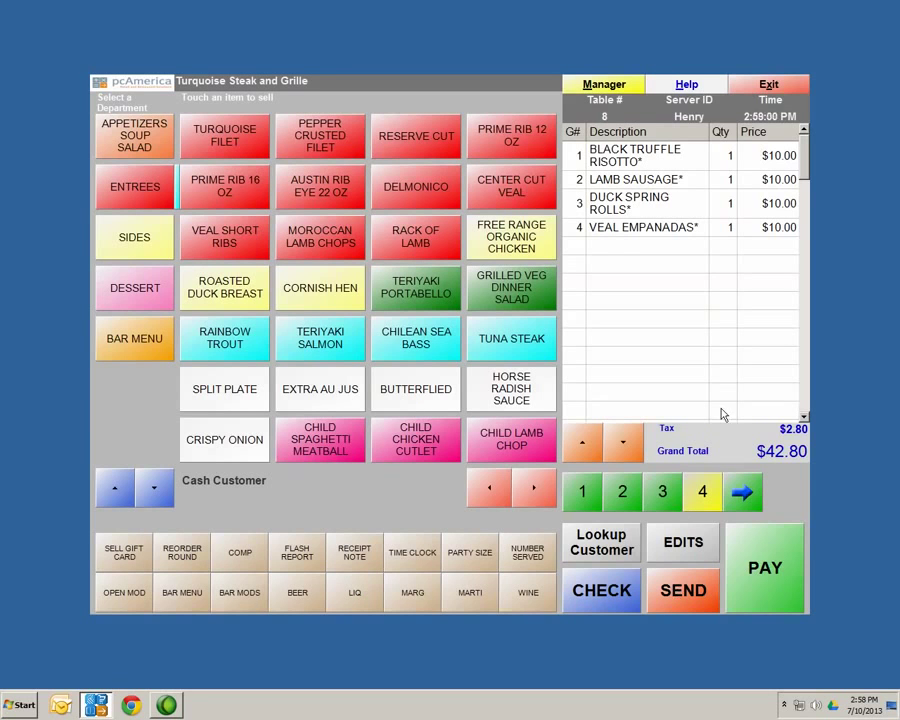
- Bring up the EDITS Select function screen for table 8's check
left_click(690, 549)
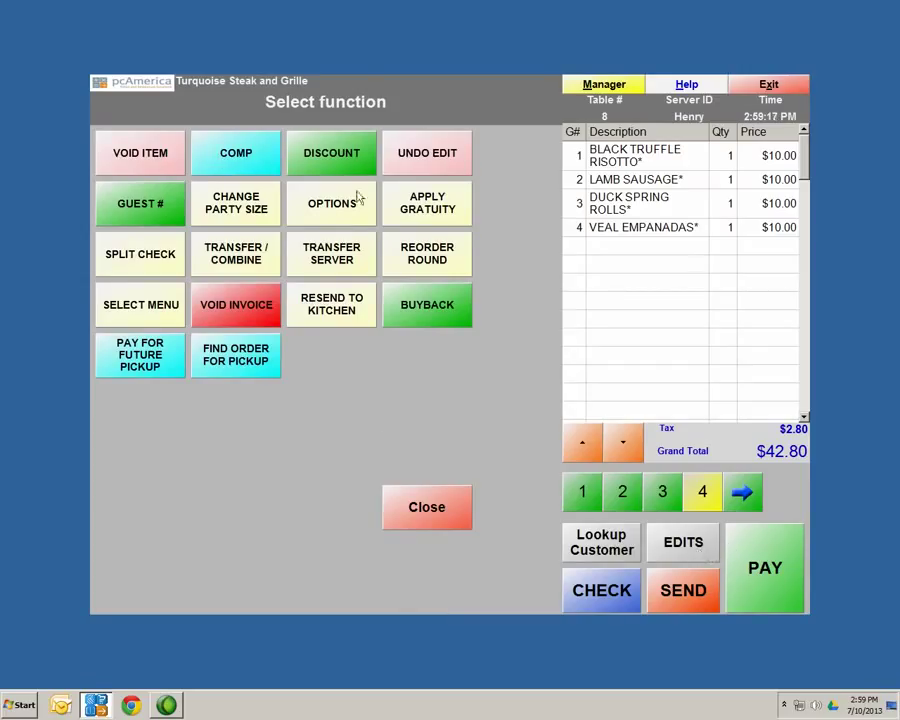
left_click(433, 157)
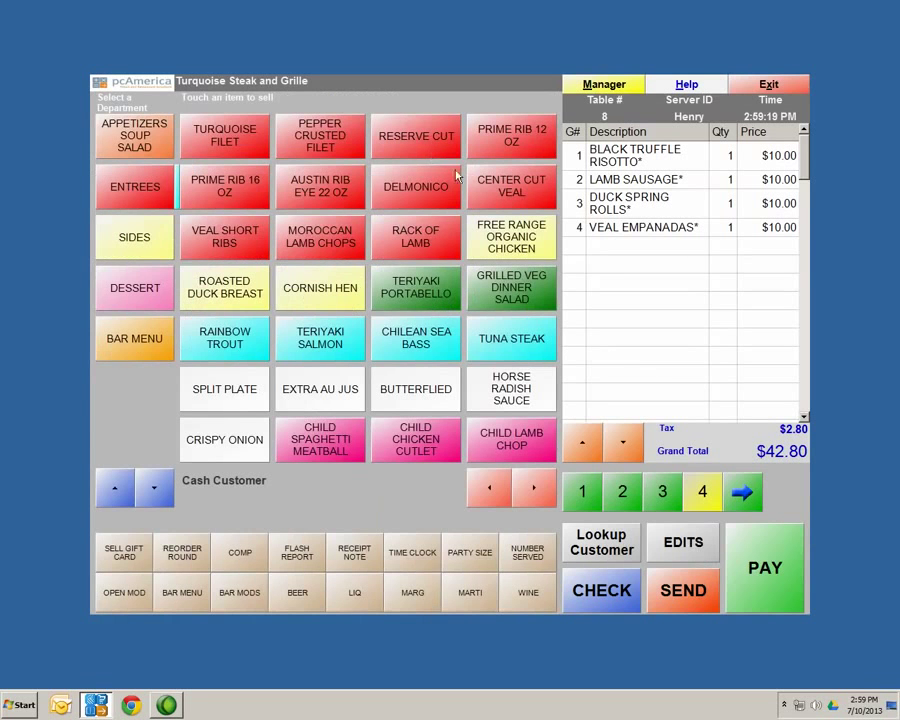
left_click(680, 541)
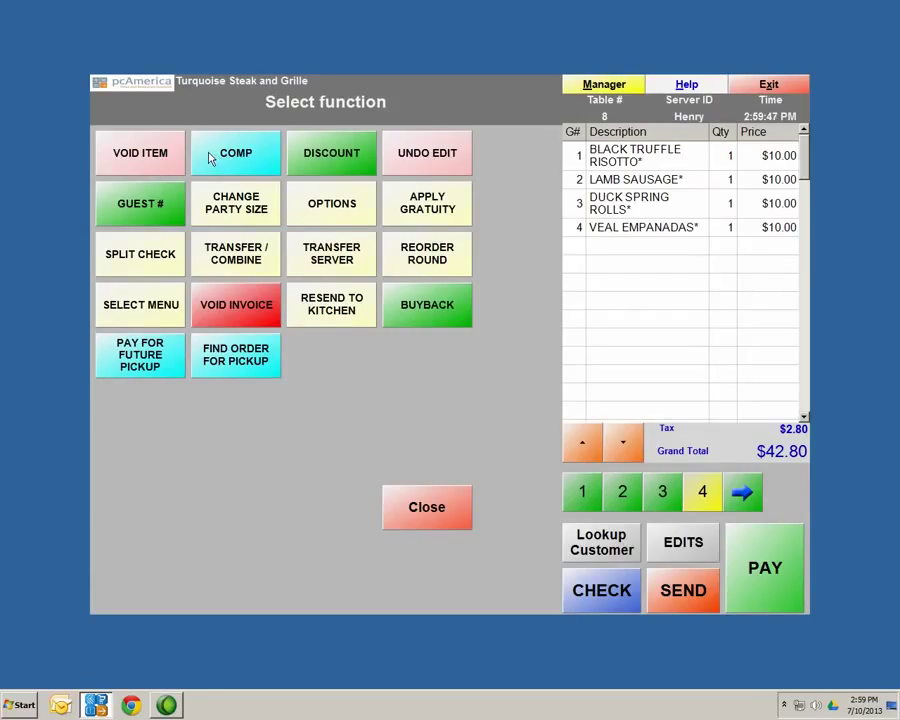
- Comp the Lamb Sausage line 100% with the DID NOT LIKE reason
left_click(210, 159)
left_click(600, 186)
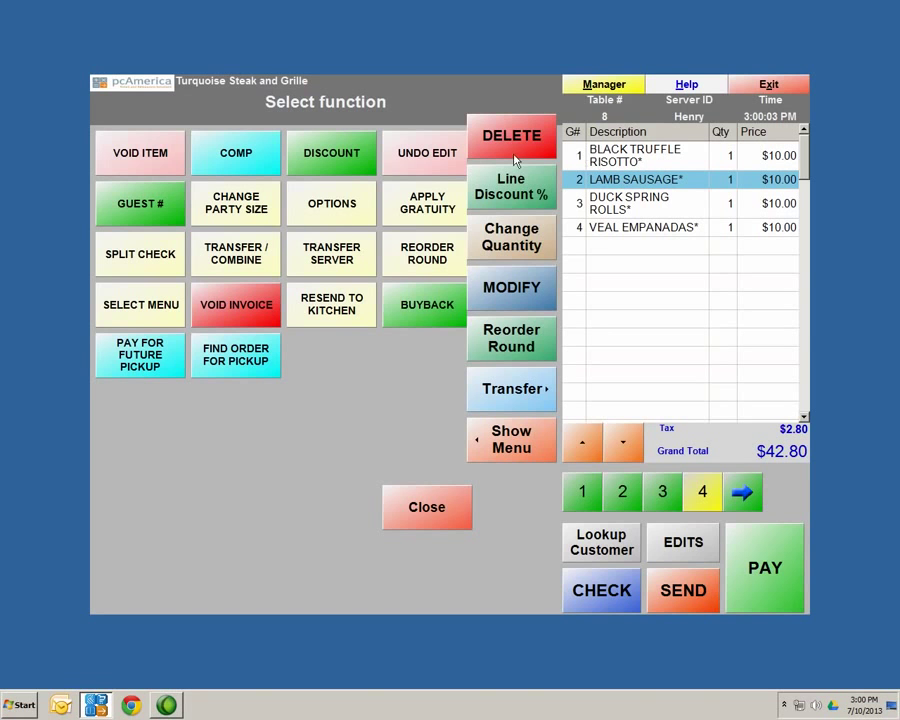
left_click(224, 162)
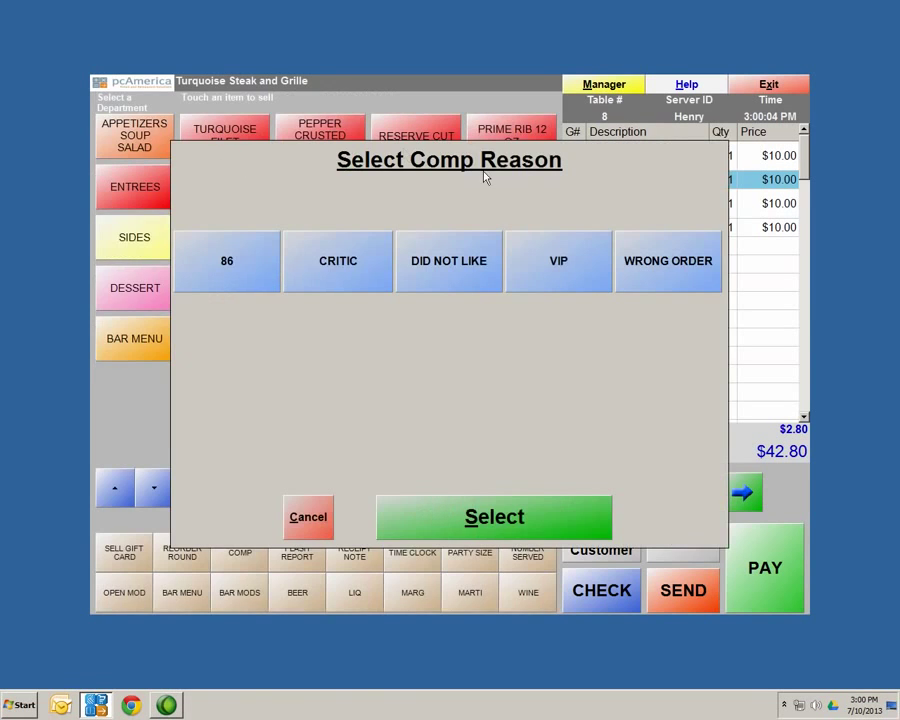
left_click(454, 270)
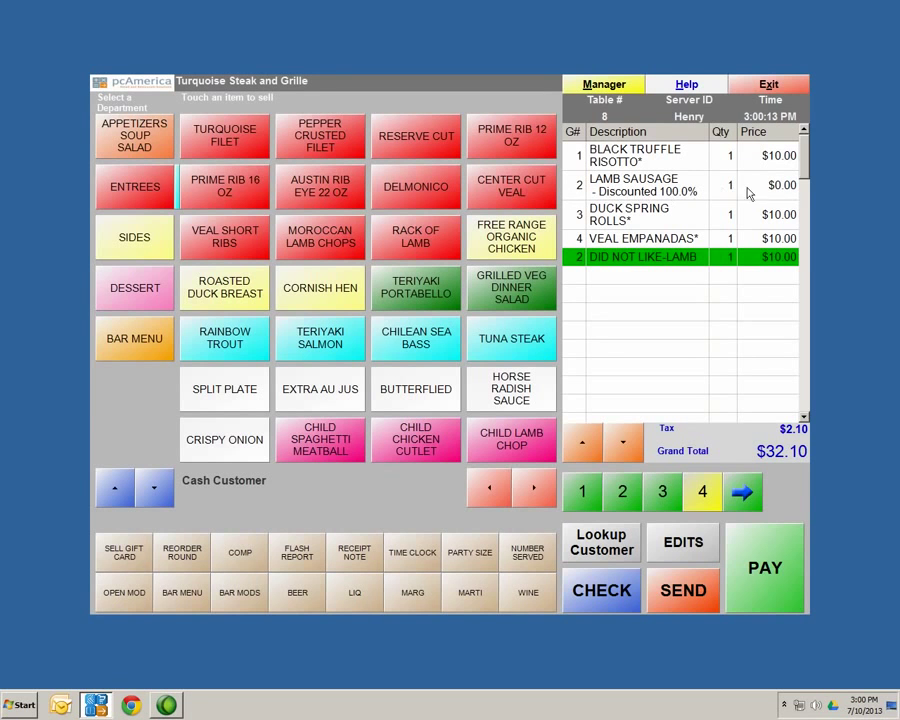
left_click(702, 548)
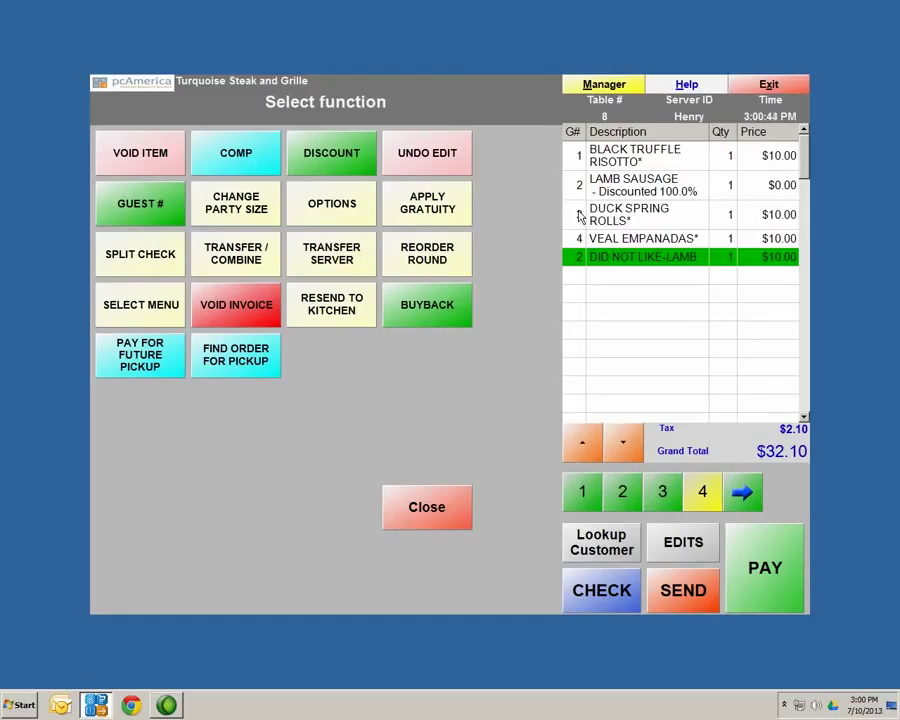
left_click(579, 216)
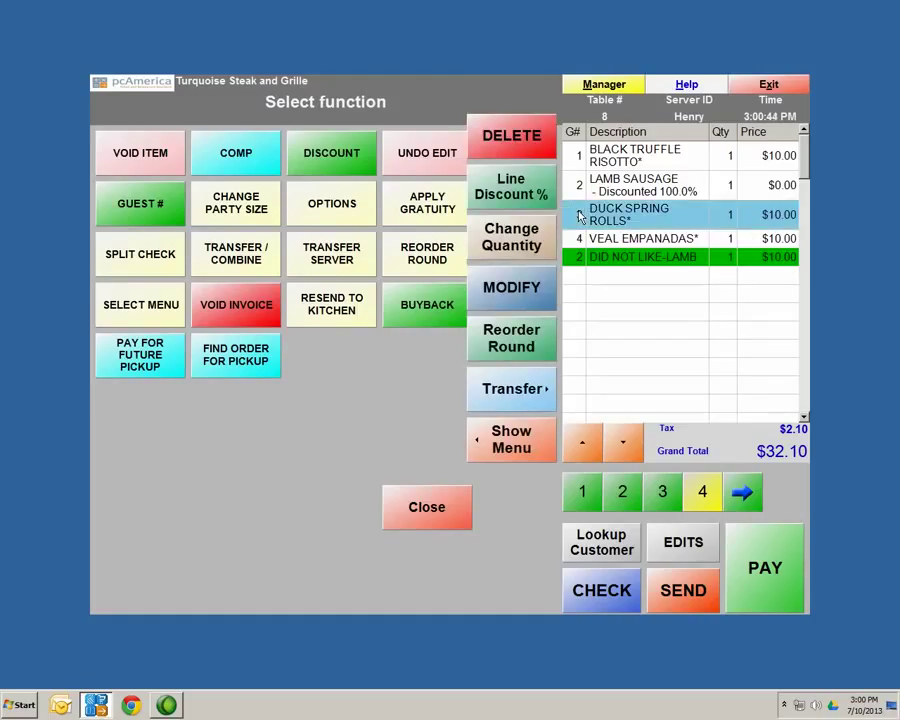
left_click(155, 209)
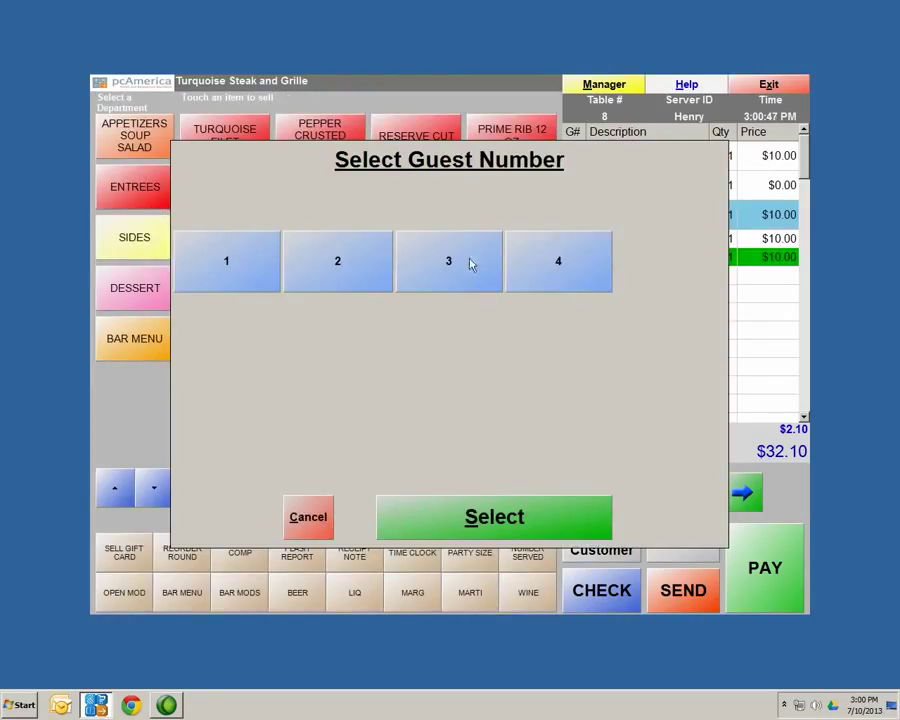
left_click(556, 266)
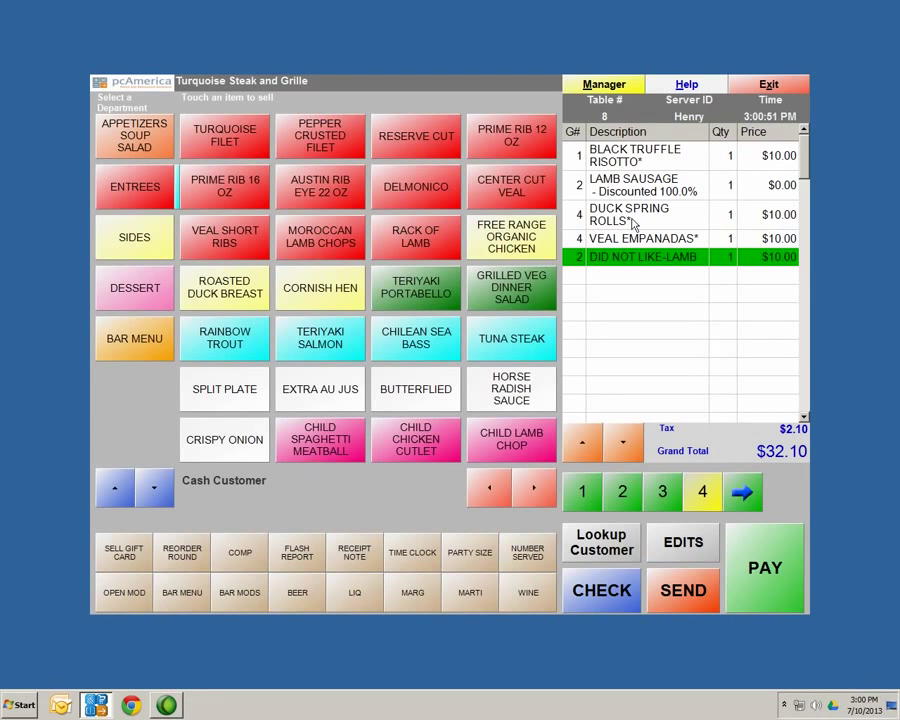
left_click(580, 218)
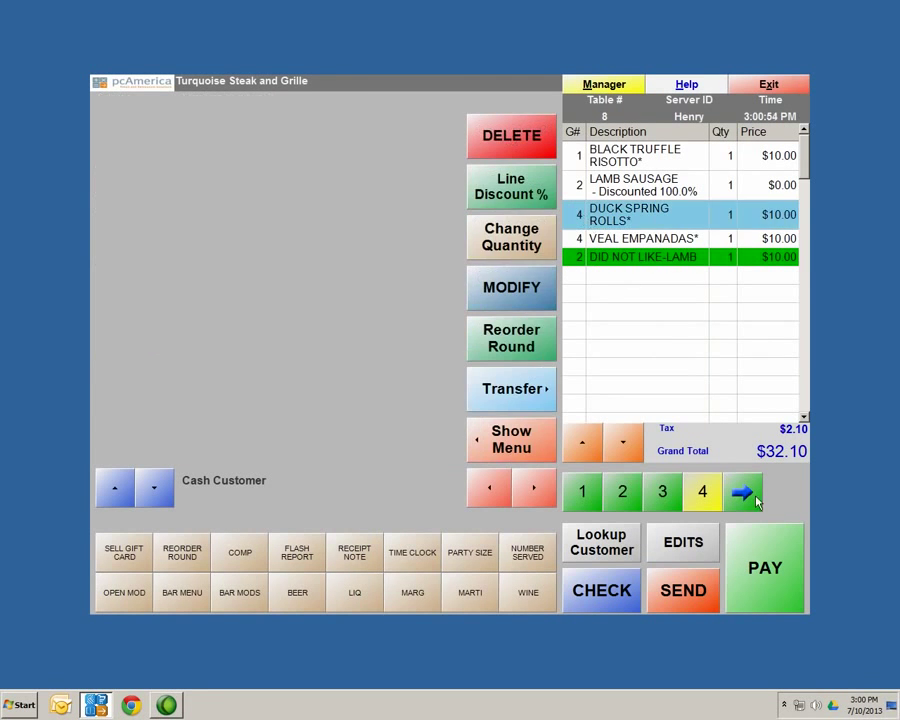
left_click(702, 540)
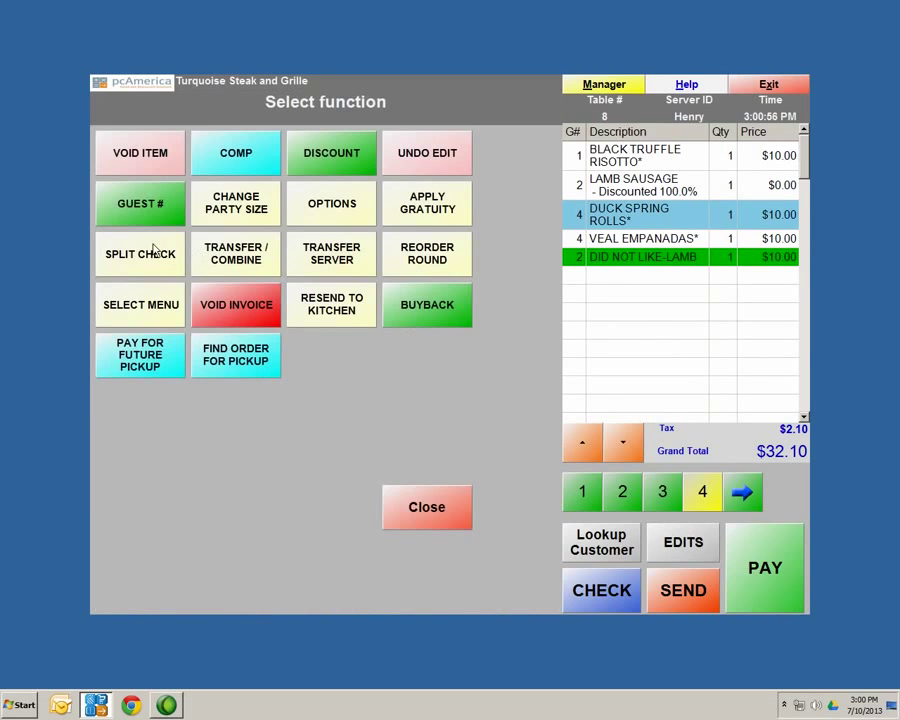
left_click(149, 209)
left_click(448, 260)
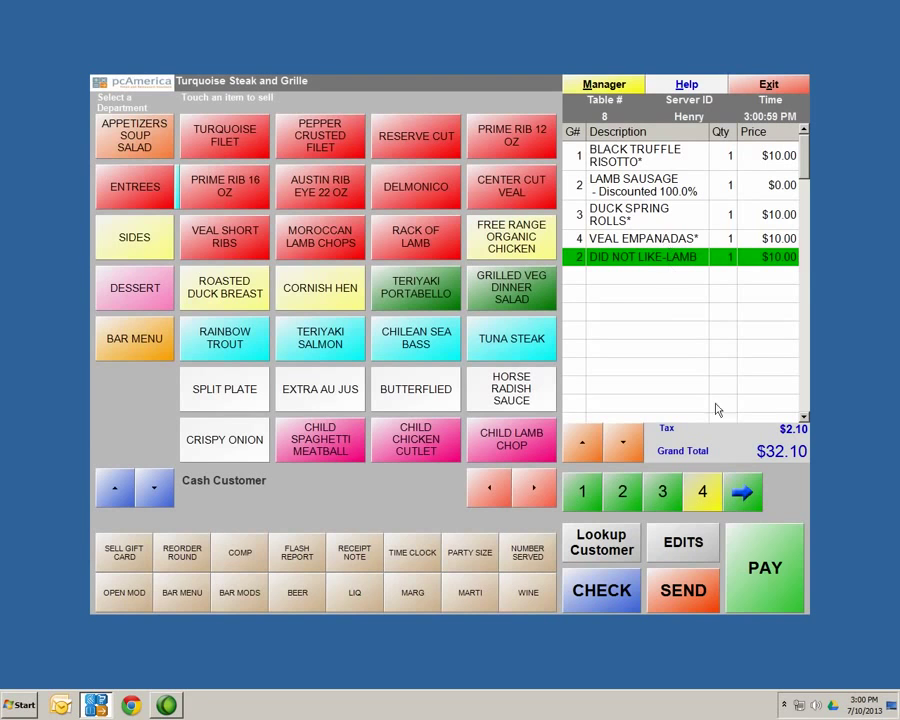
left_click(686, 548)
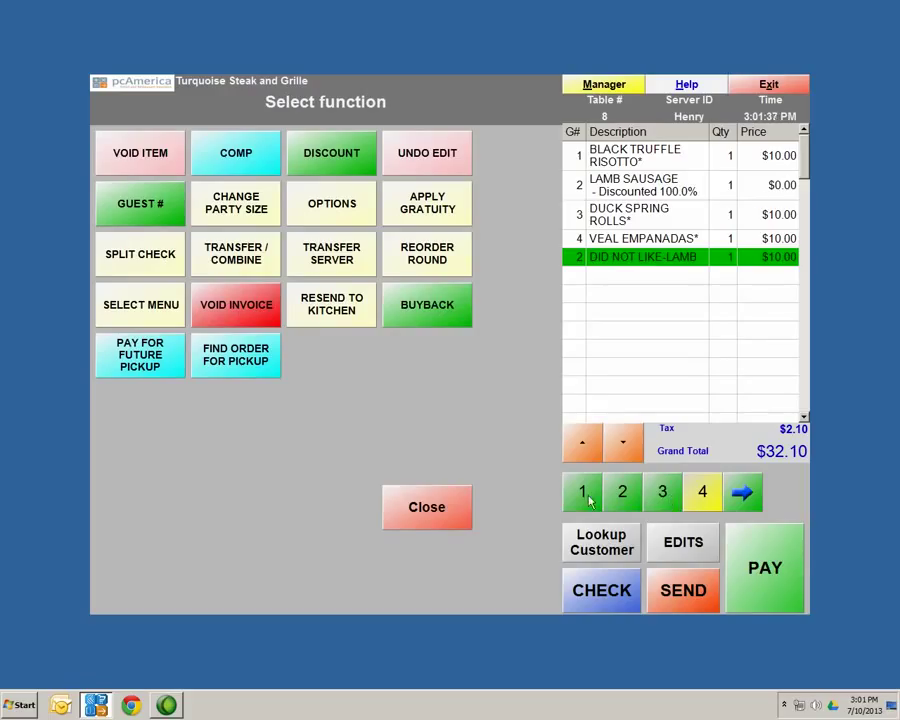
- Split table 8's check one per guest, then merge the splits back together
left_click(139, 257)
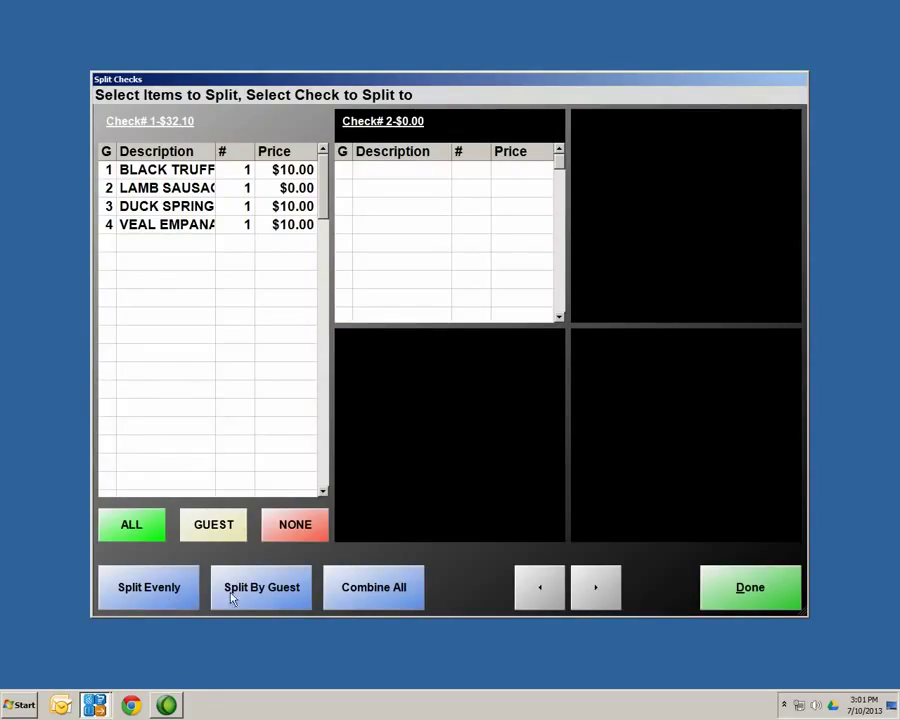
left_click(263, 594)
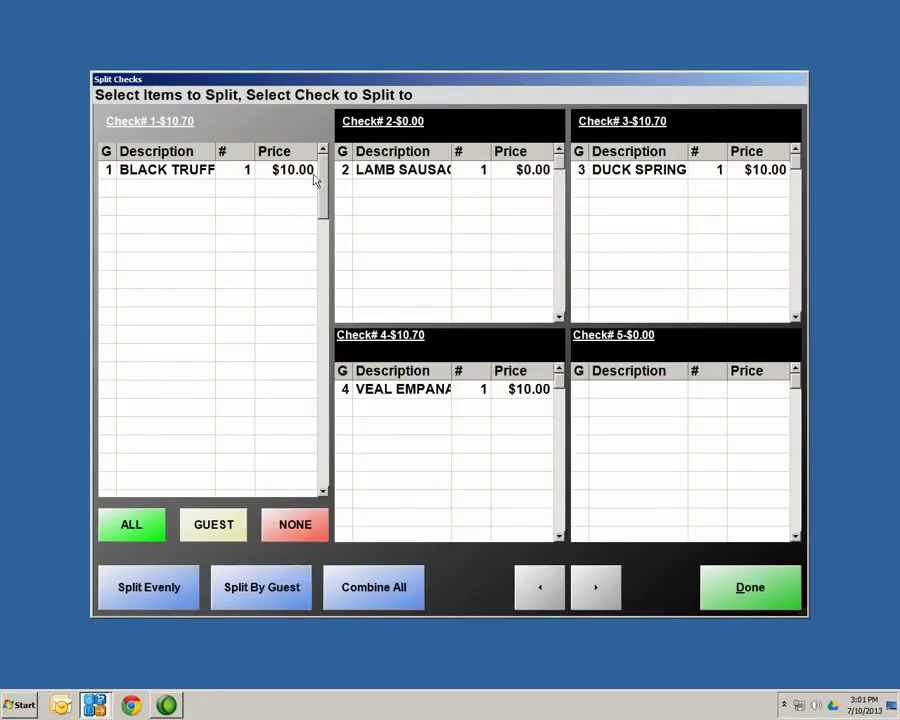
left_click(398, 594)
left_click(402, 370)
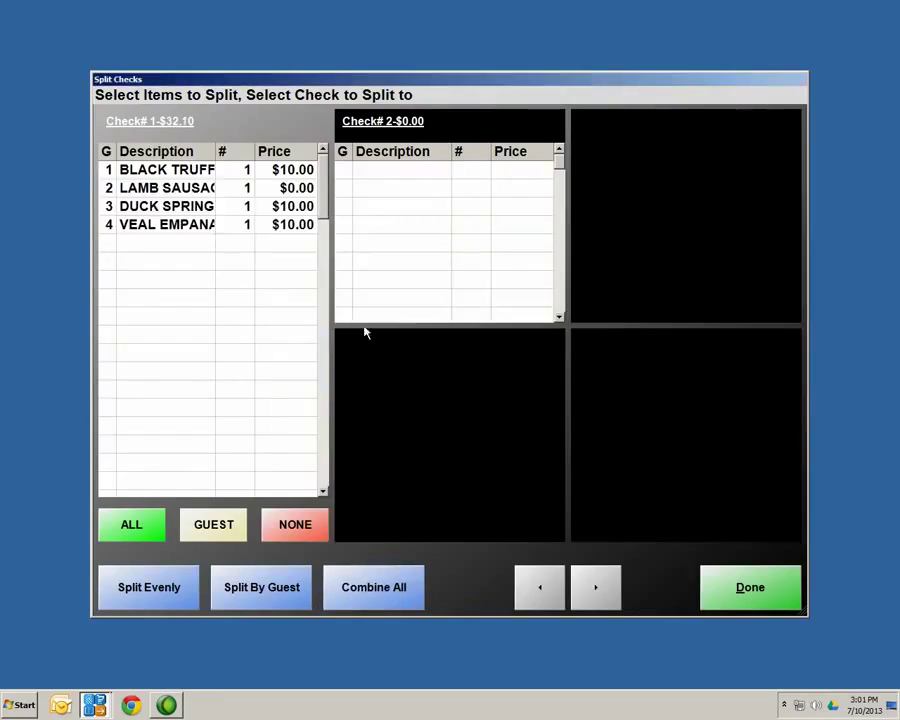
- Split the check evenly four ways, then combine all splits into Check# 1
left_click(145, 594)
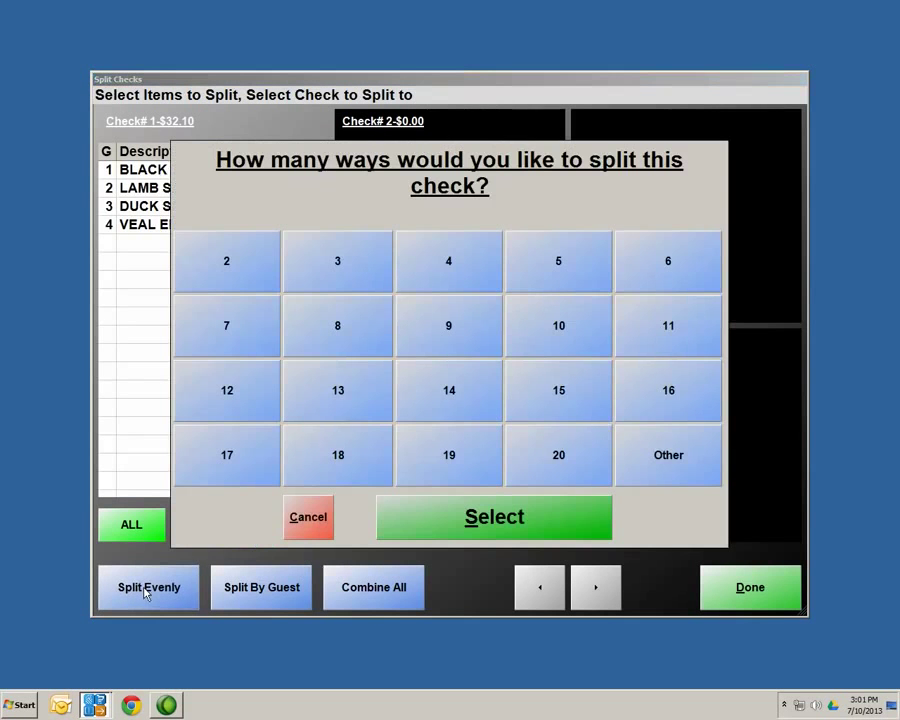
left_click(450, 262)
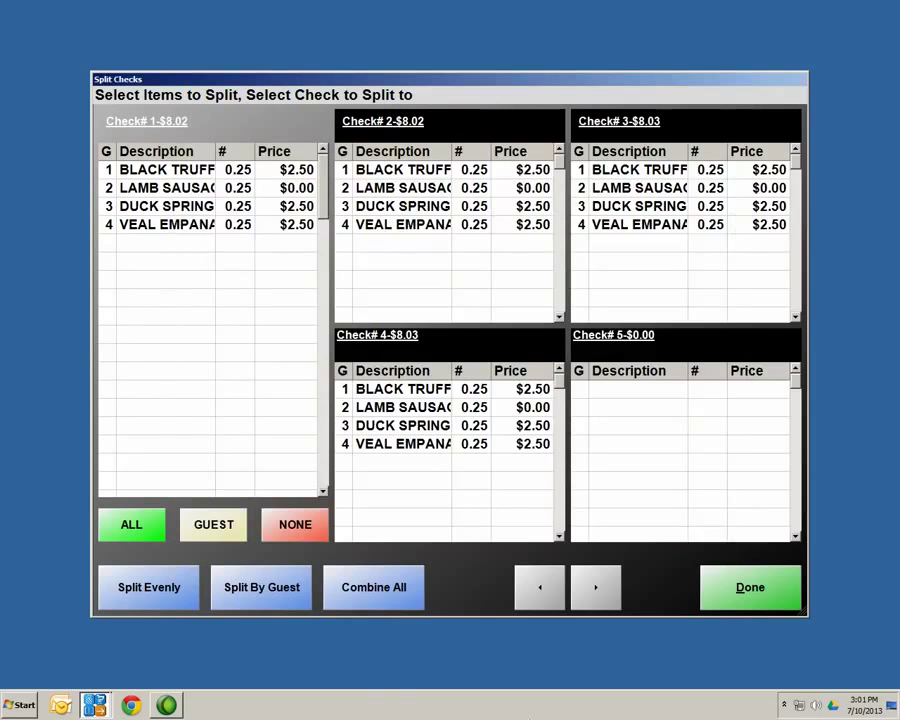
left_click(380, 590)
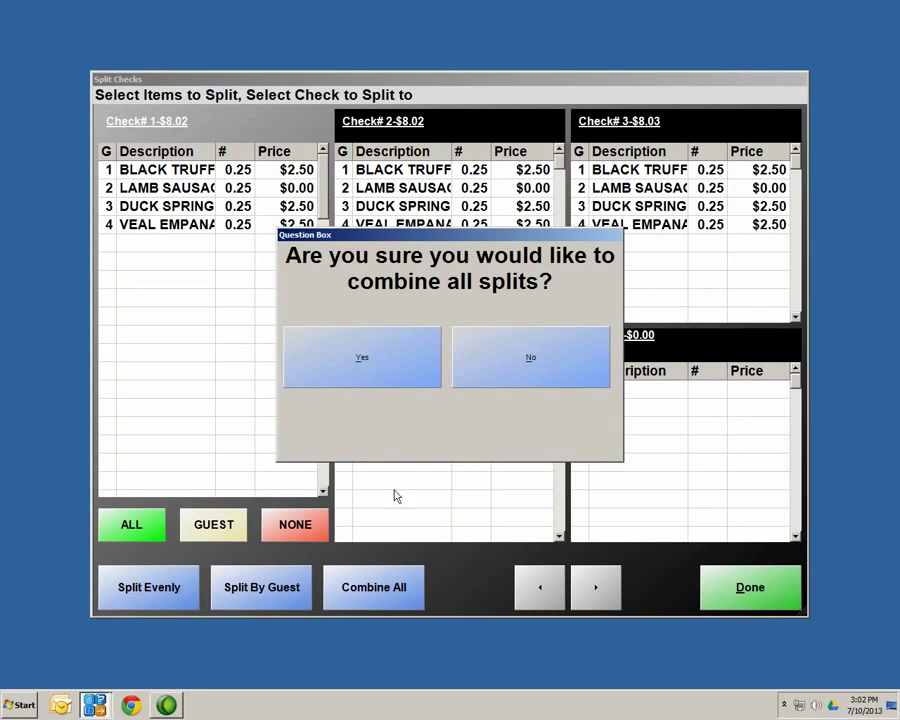
left_click(365, 359)
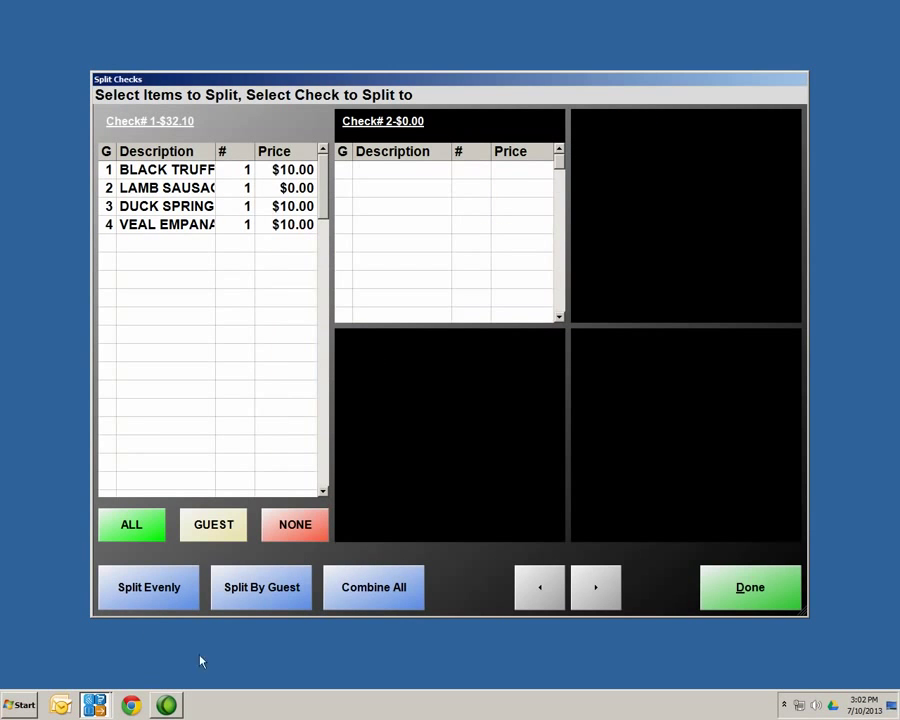
- Finish splitting so table 8's single $32.10 check returns with its edit functions
left_click(716, 588)
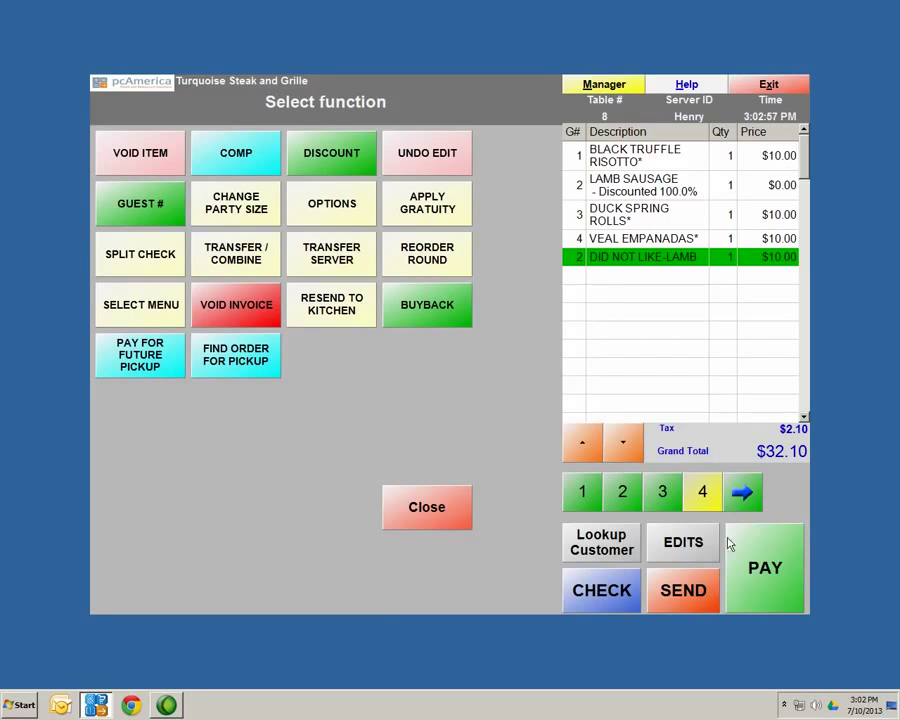
- On the bar menu for seat 1, delete every line of table 8's order, leaving $0.00
left_click(433, 157)
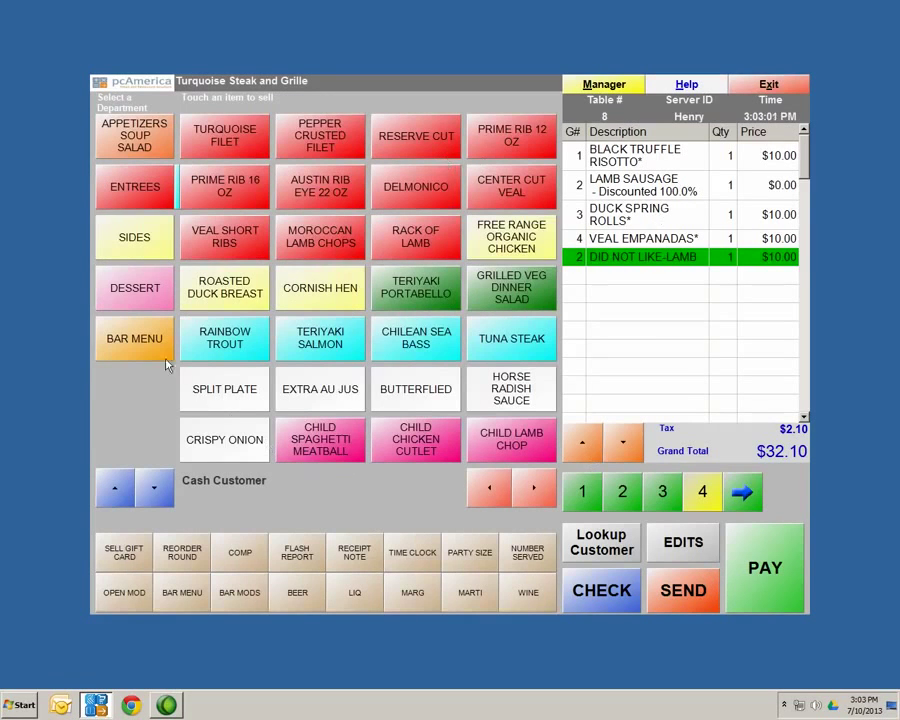
left_click(123, 350)
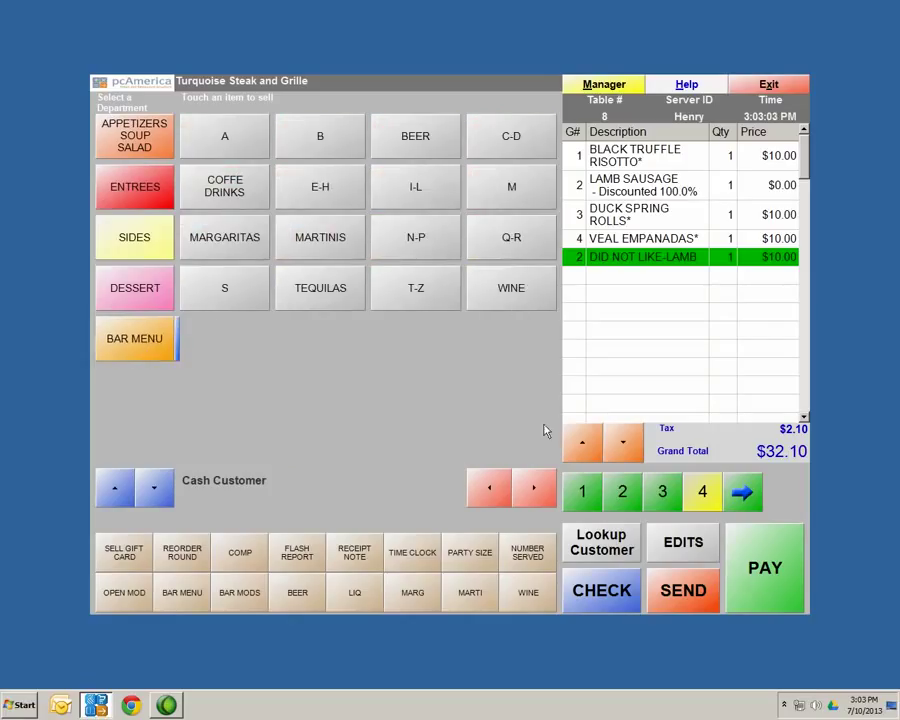
left_click(585, 492)
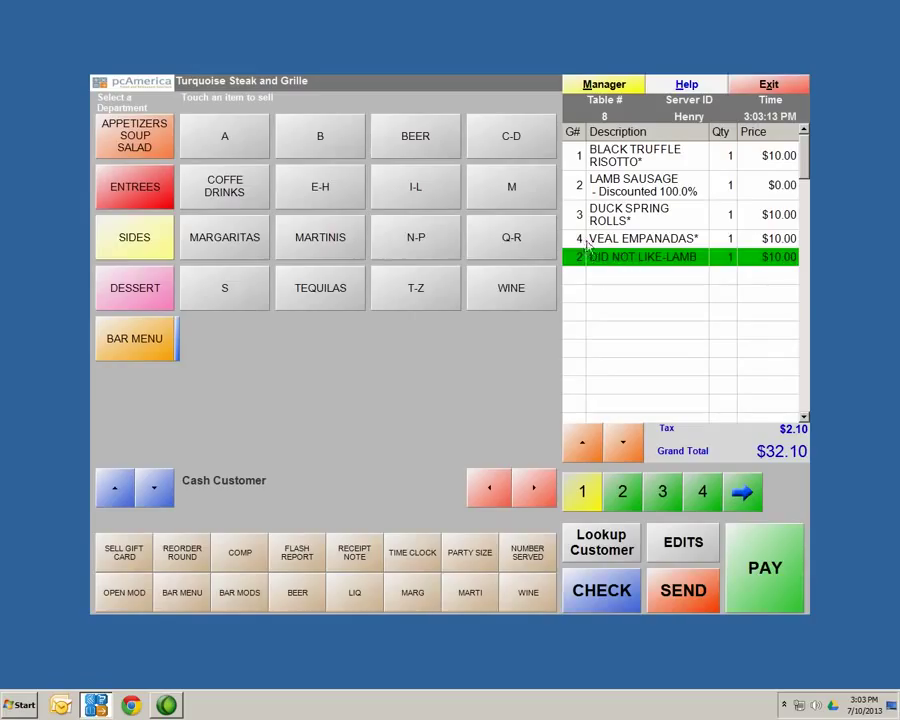
left_click_drag(600, 245, 597, 156)
left_click(537, 146)
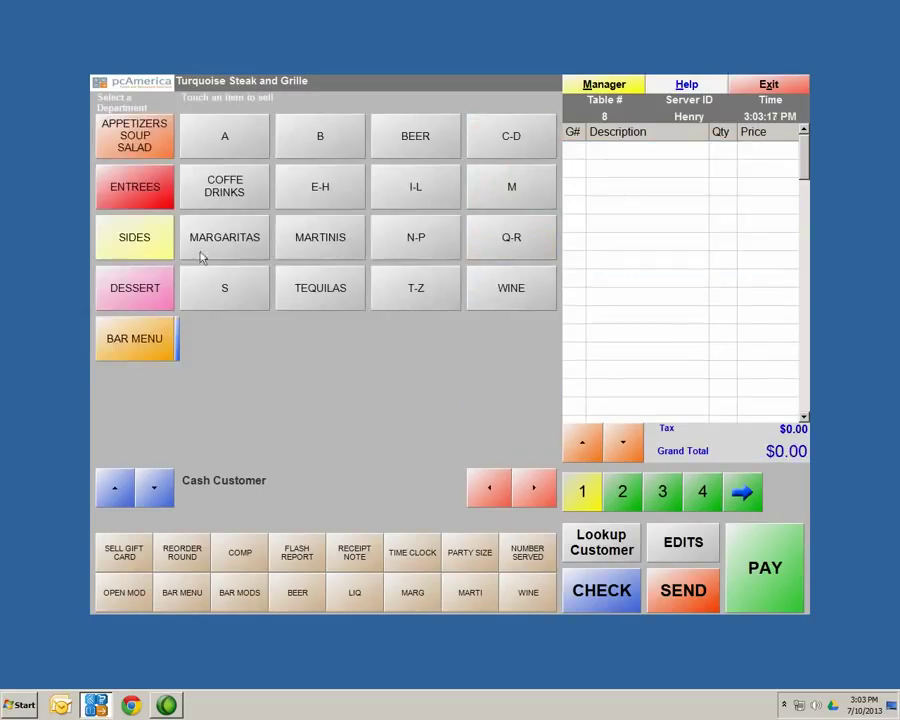
- Ring and send one beer per seat on table 8: Amstel, Bass Ale, Bluemoon, Dos XX
left_click(422, 155)
left_click(241, 277)
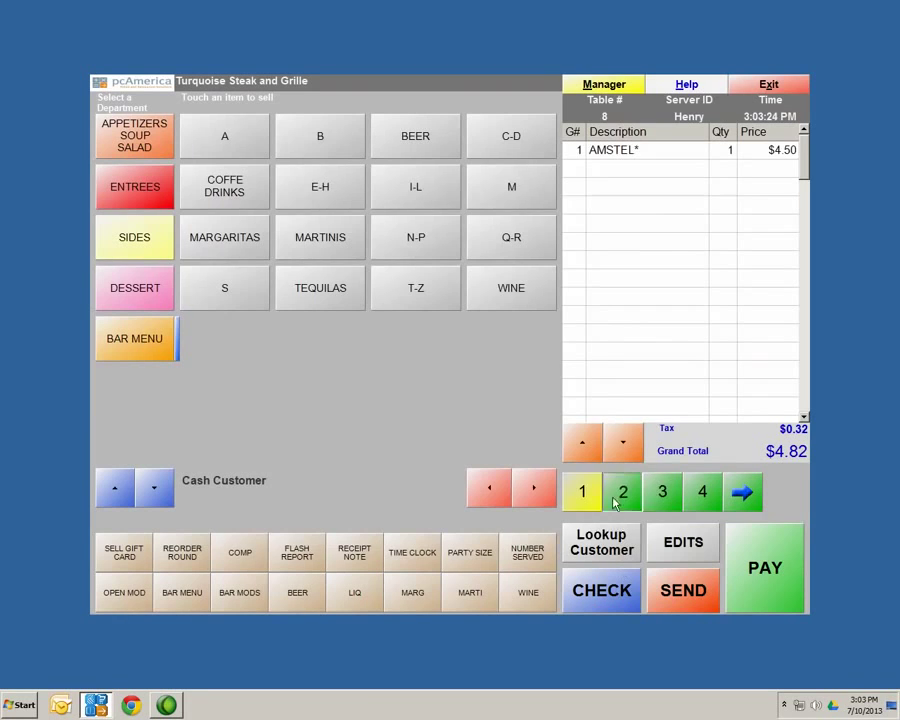
left_click(622, 492)
left_click(398, 145)
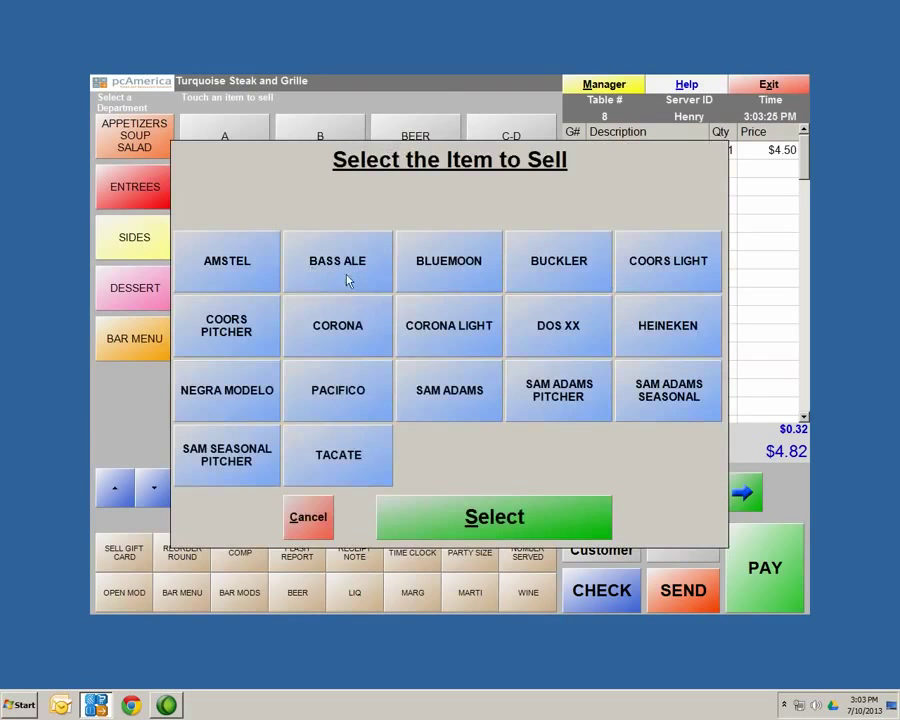
left_click(346, 280)
left_click(664, 496)
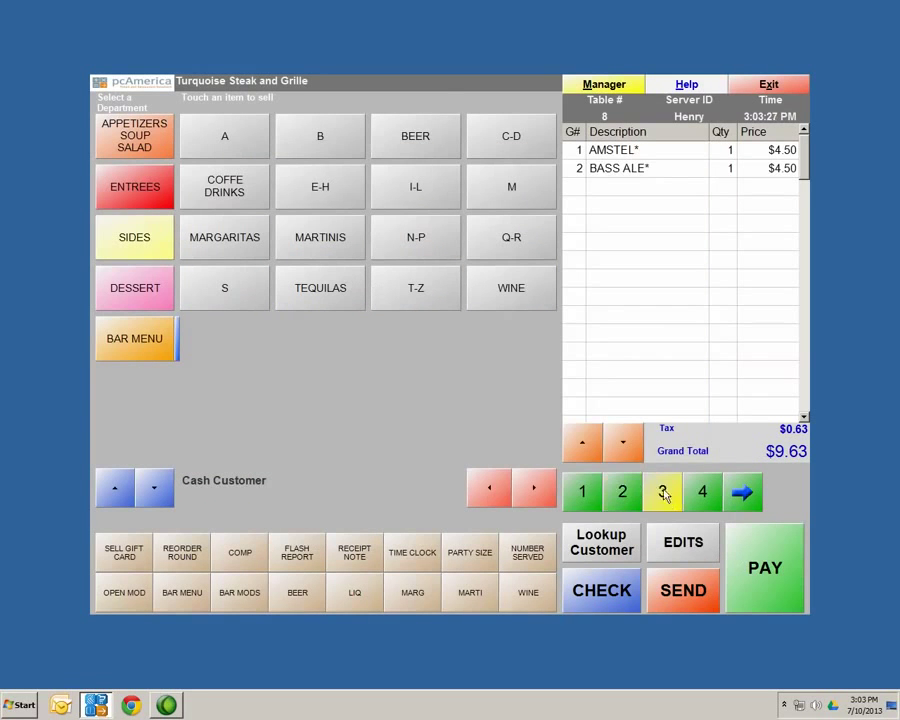
left_click(408, 147)
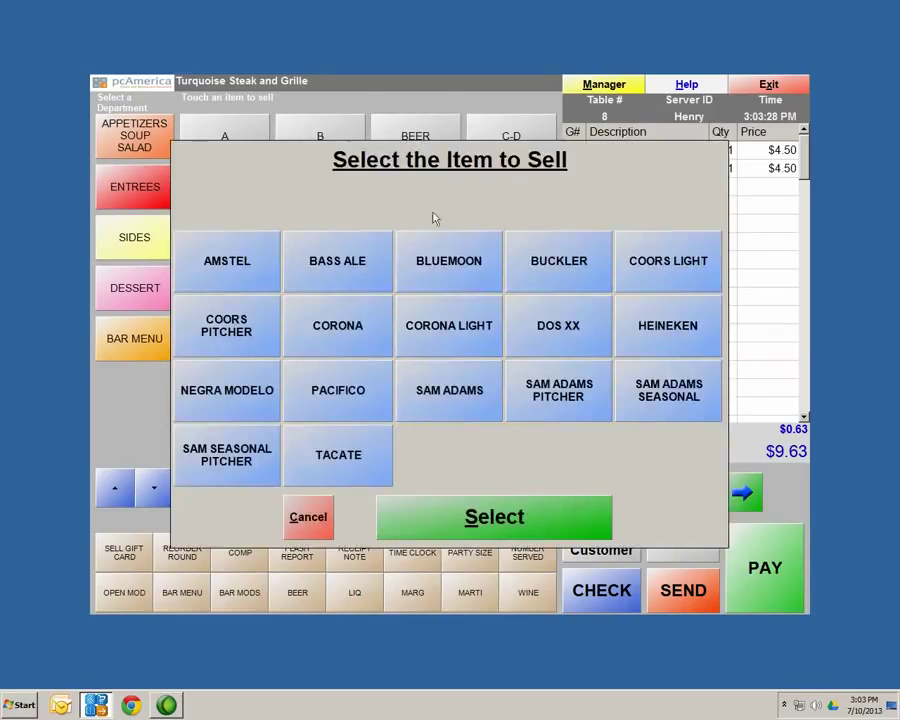
left_click(472, 280)
left_click(698, 495)
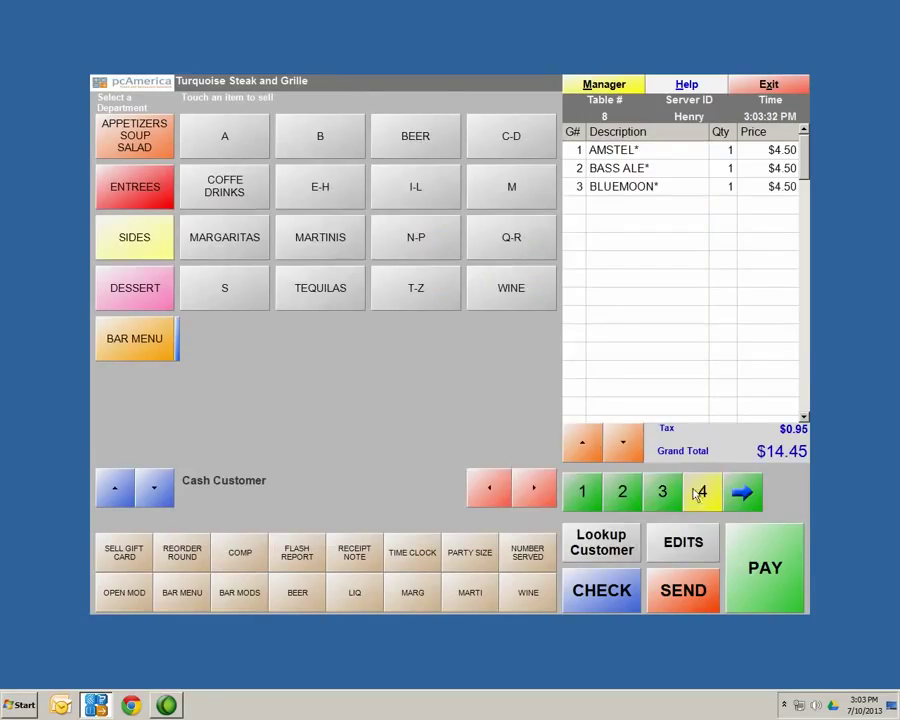
left_click(448, 137)
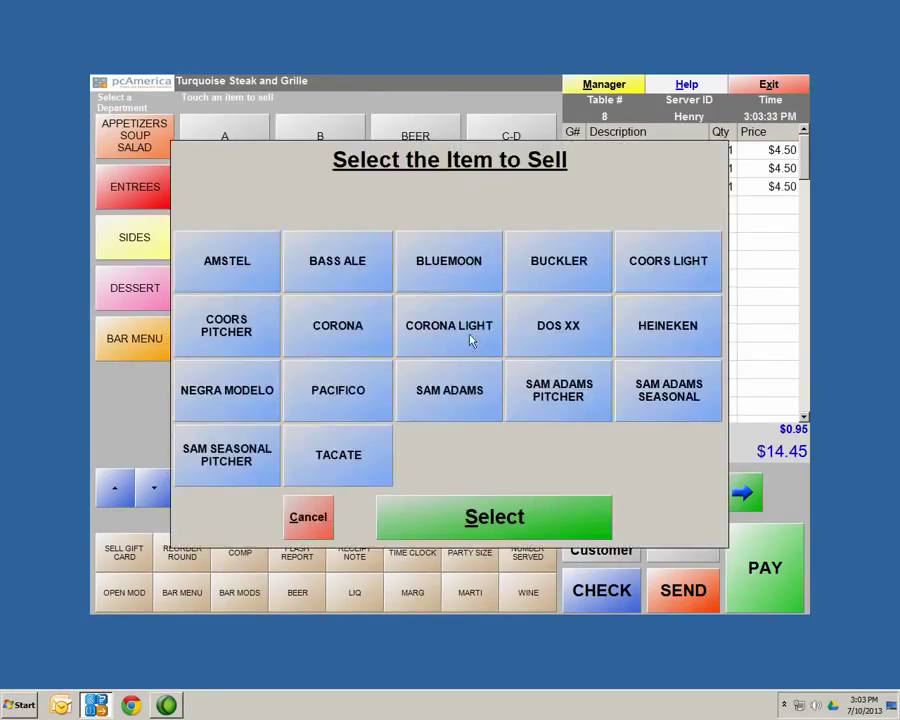
left_click(548, 337)
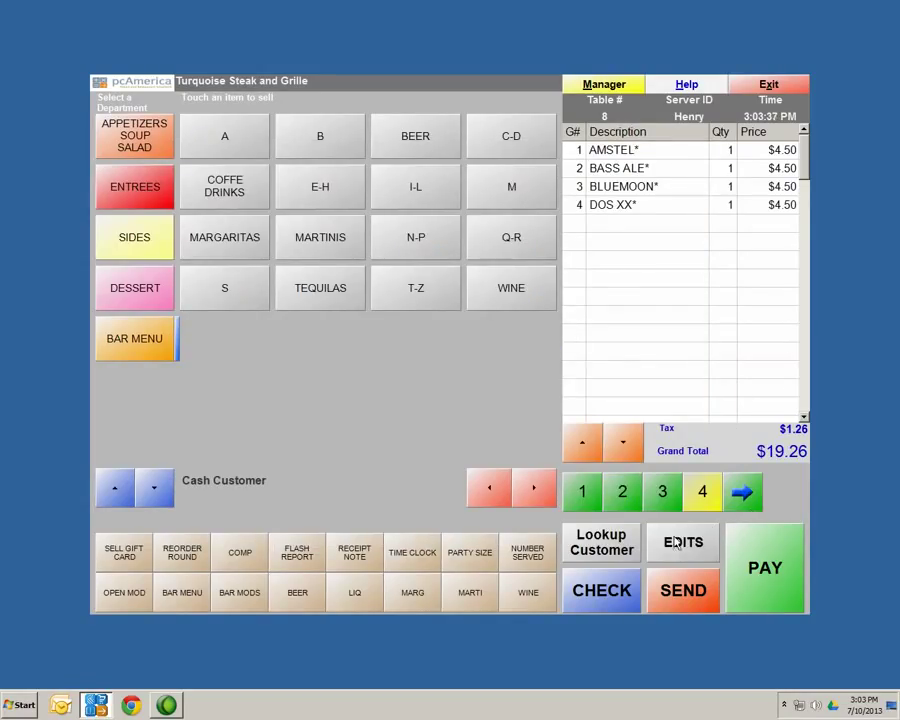
left_click(688, 594)
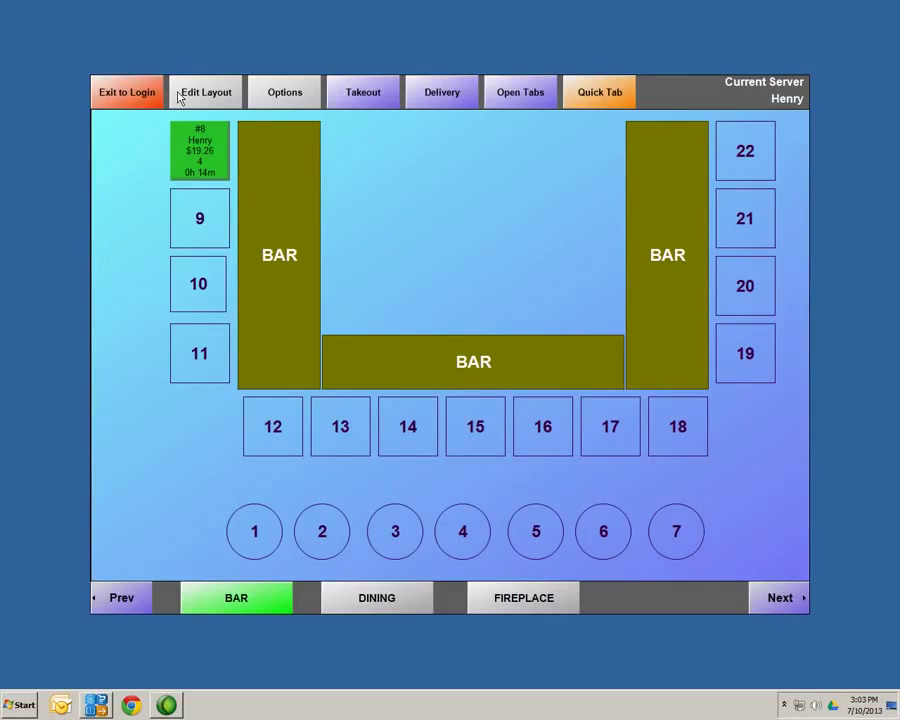
- Reorder table 8's round of four beers, raising the check to $38.52
left_click(196, 157)
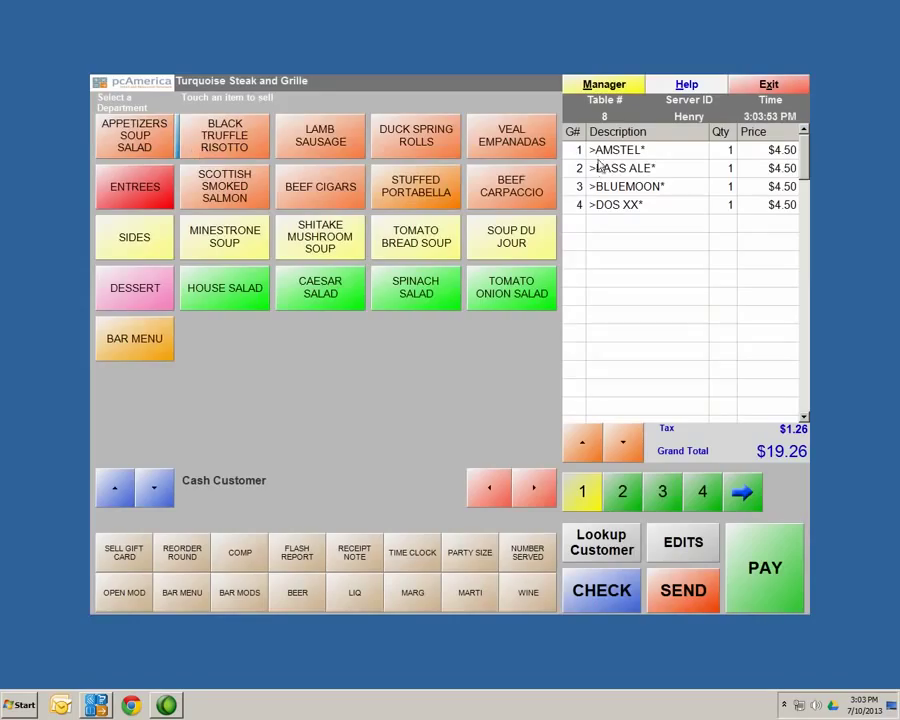
left_click_drag(612, 152, 612, 206)
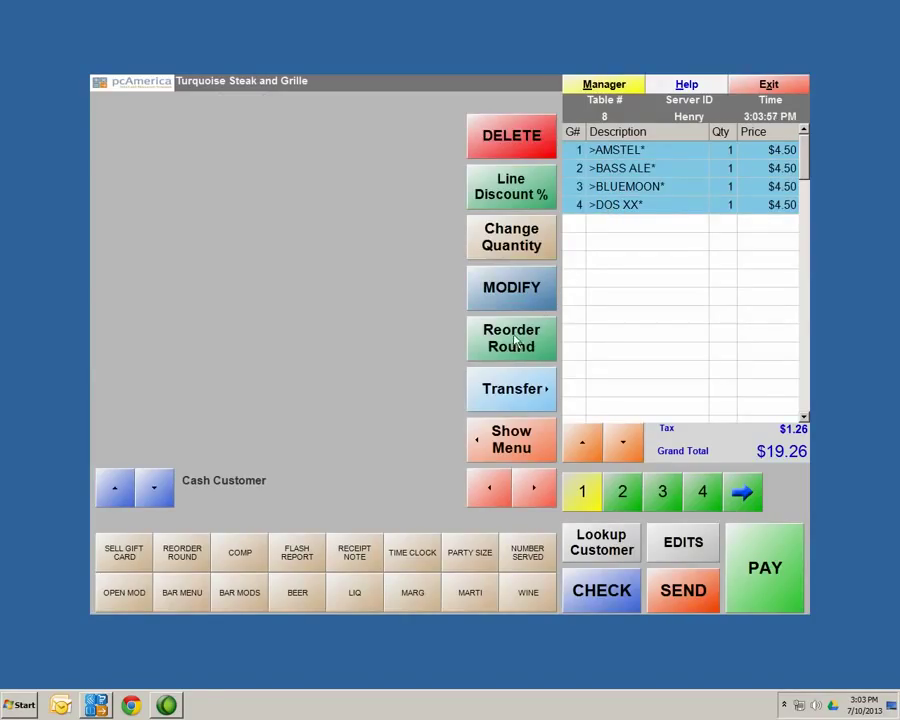
left_click(686, 542)
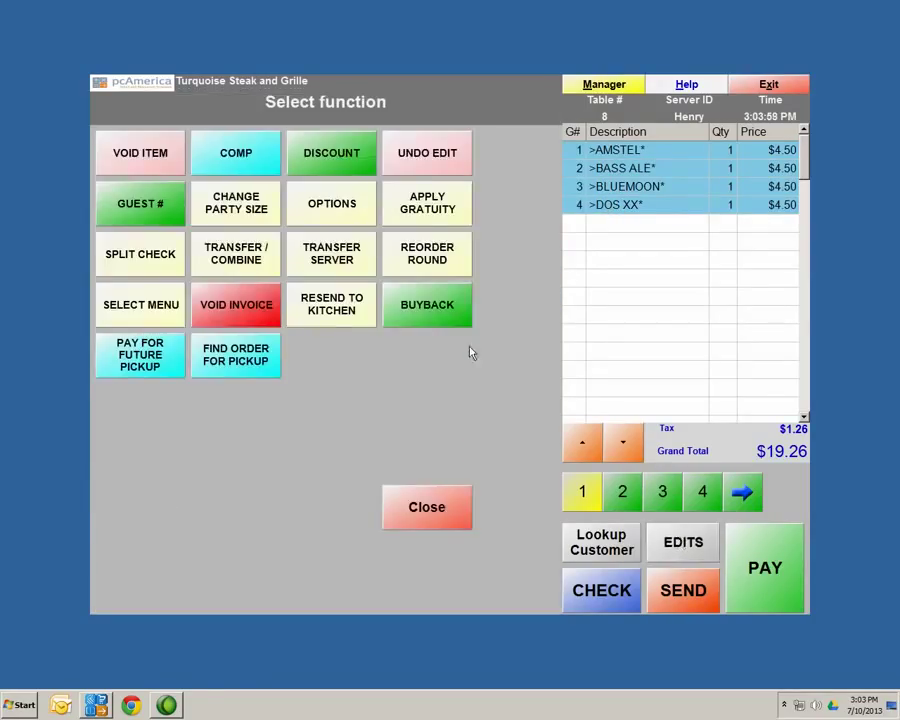
left_click(421, 267)
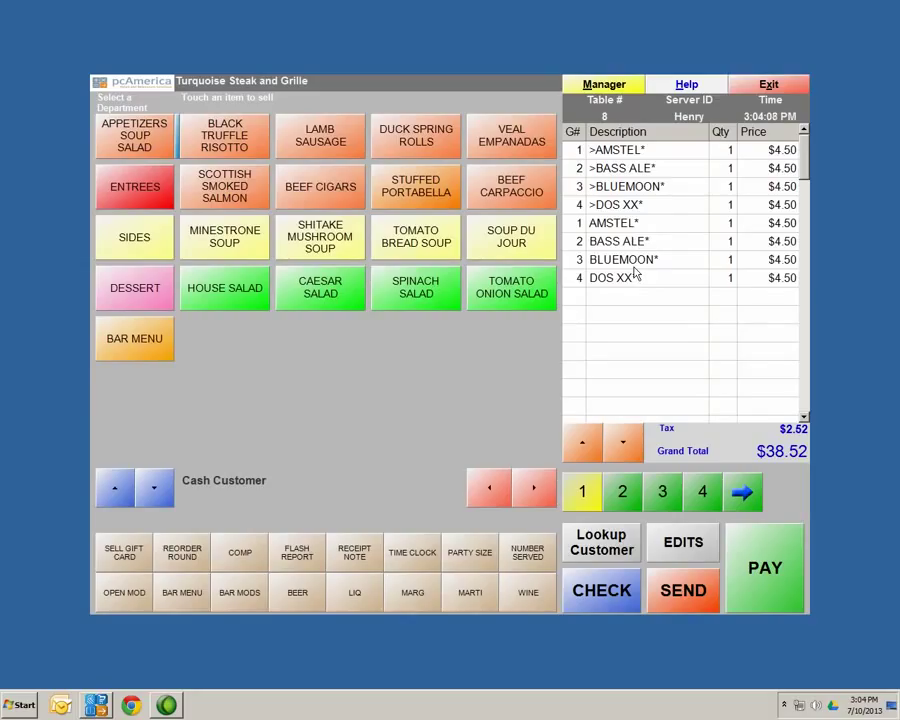
left_click(128, 343)
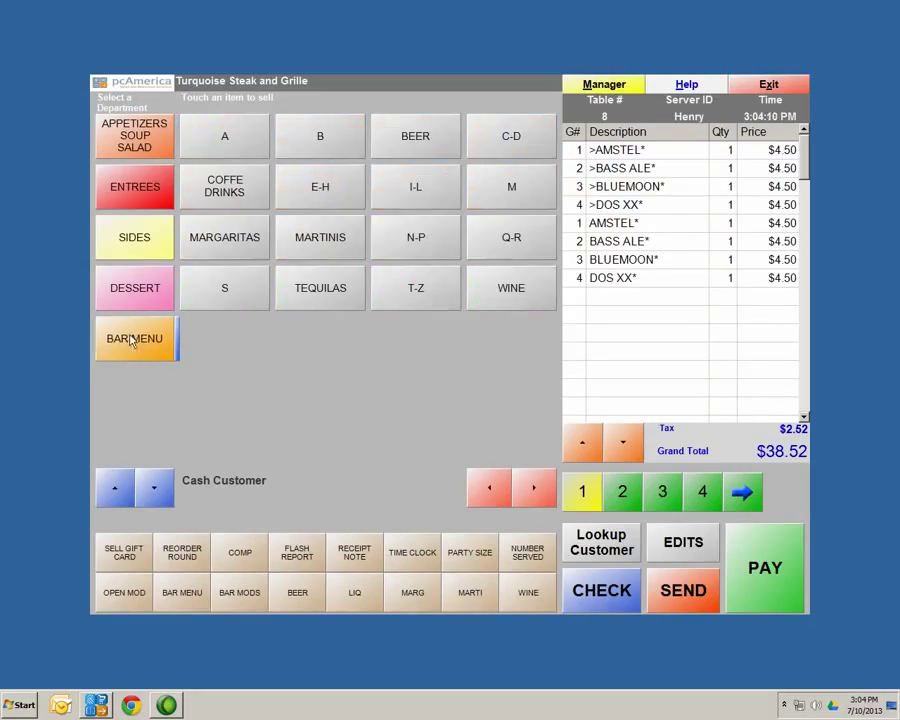
- Back out of the beer list without adding anything and select the second-round beer lines
left_click(388, 134)
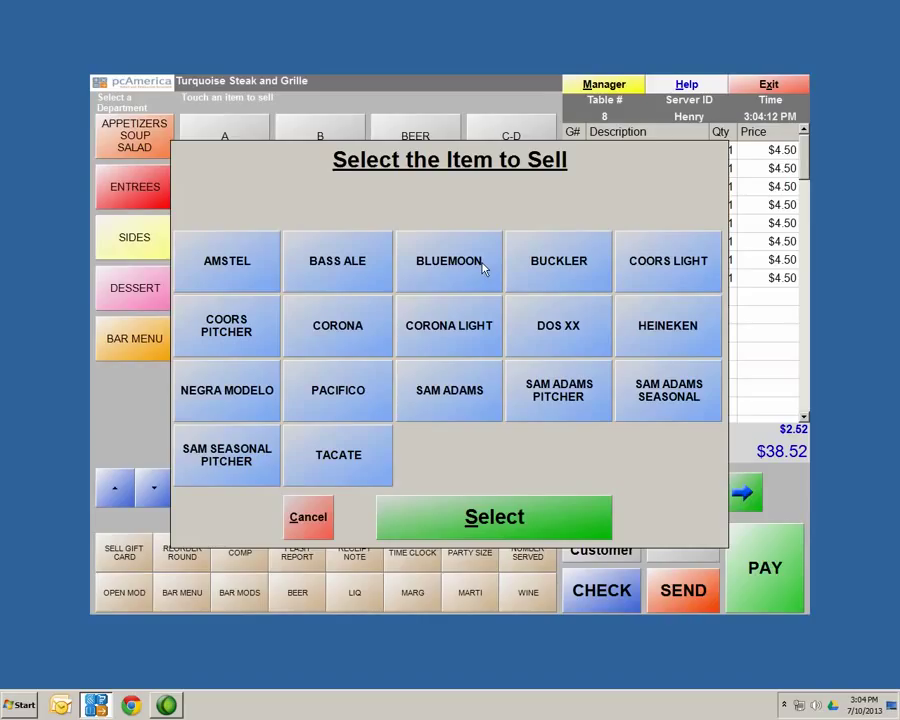
left_click(298, 524)
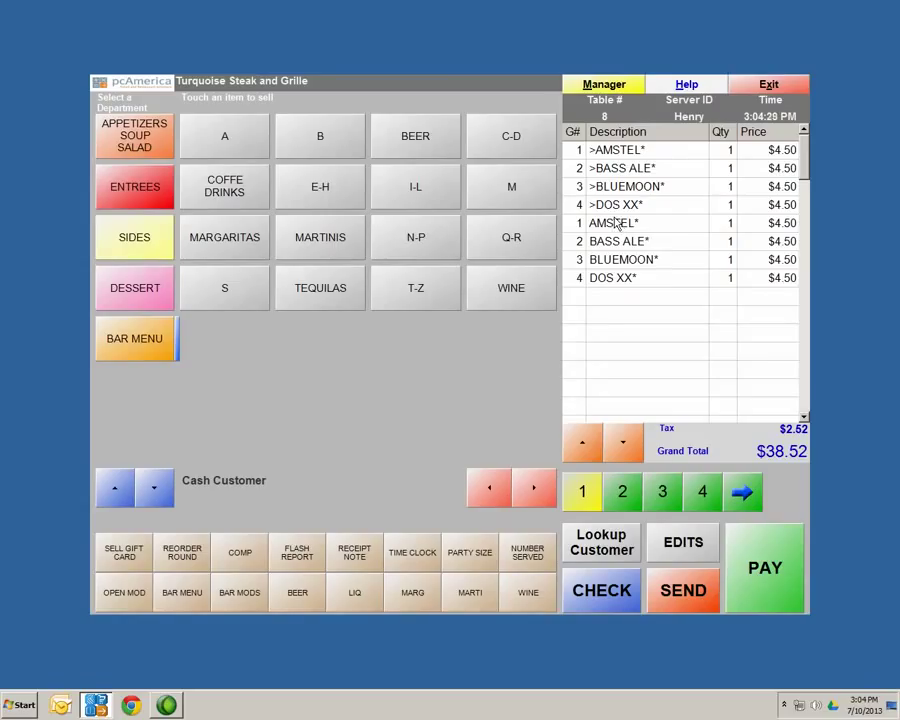
left_click_drag(605, 280, 597, 201)
- Select all eight beer lines and delete them, leaving table 8's check at $0.00
left_click(598, 186)
left_click(598, 168)
left_click(597, 150)
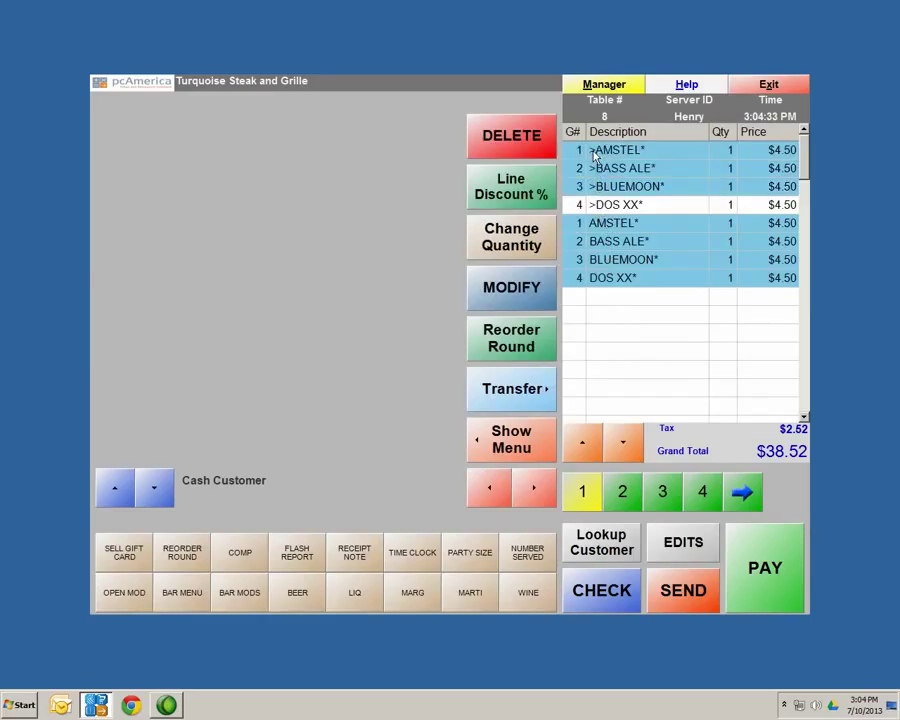
left_click(600, 204)
left_click(490, 145)
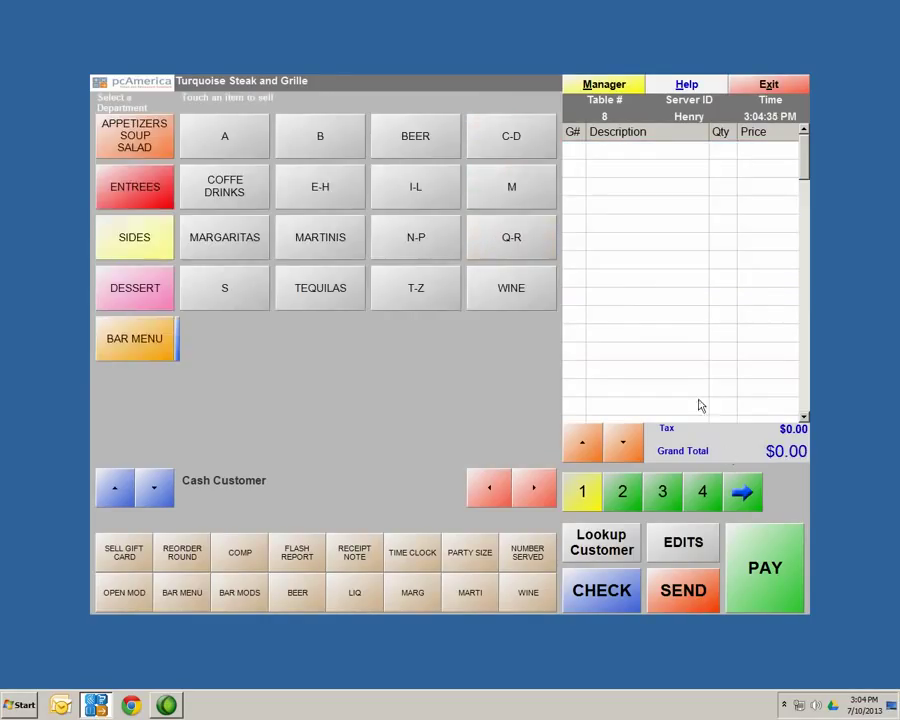
left_click(683, 542)
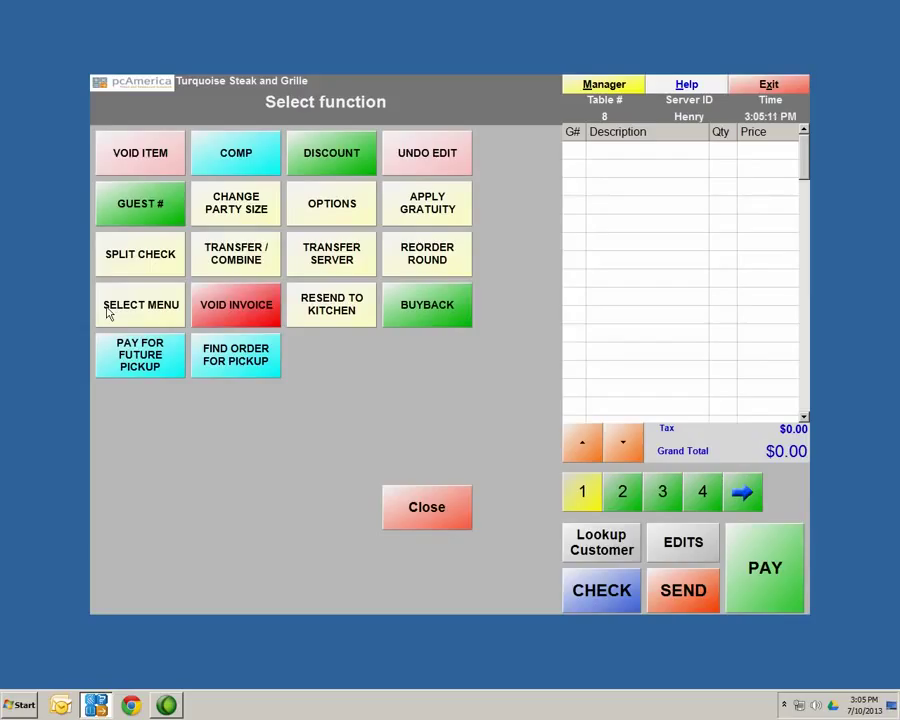
- Leave the menu choice unchanged and check the pickup Order Lookup, which lists no orders
left_click(109, 312)
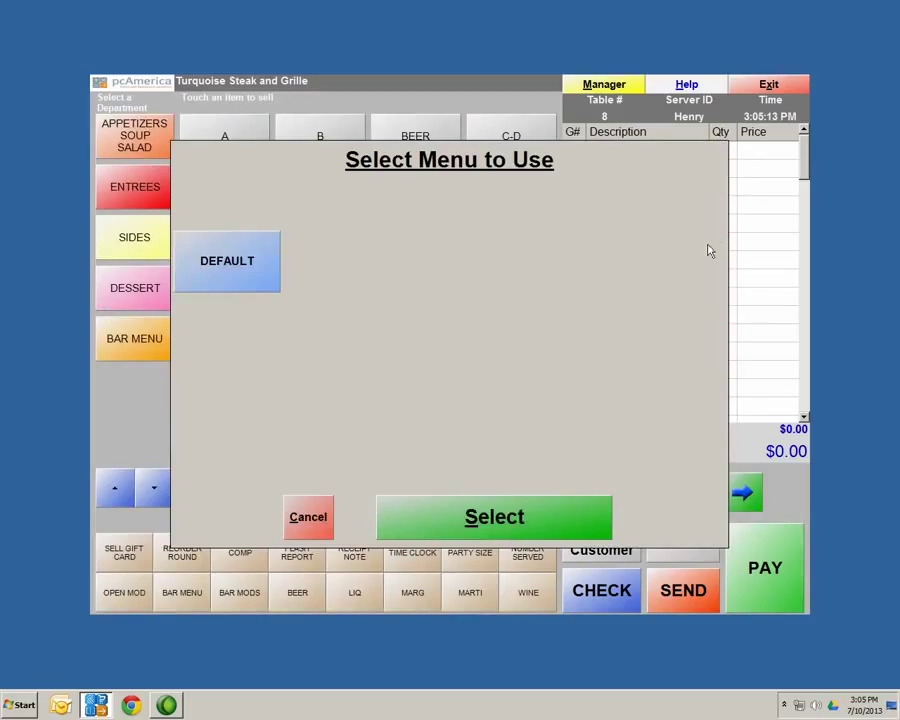
left_click(310, 522)
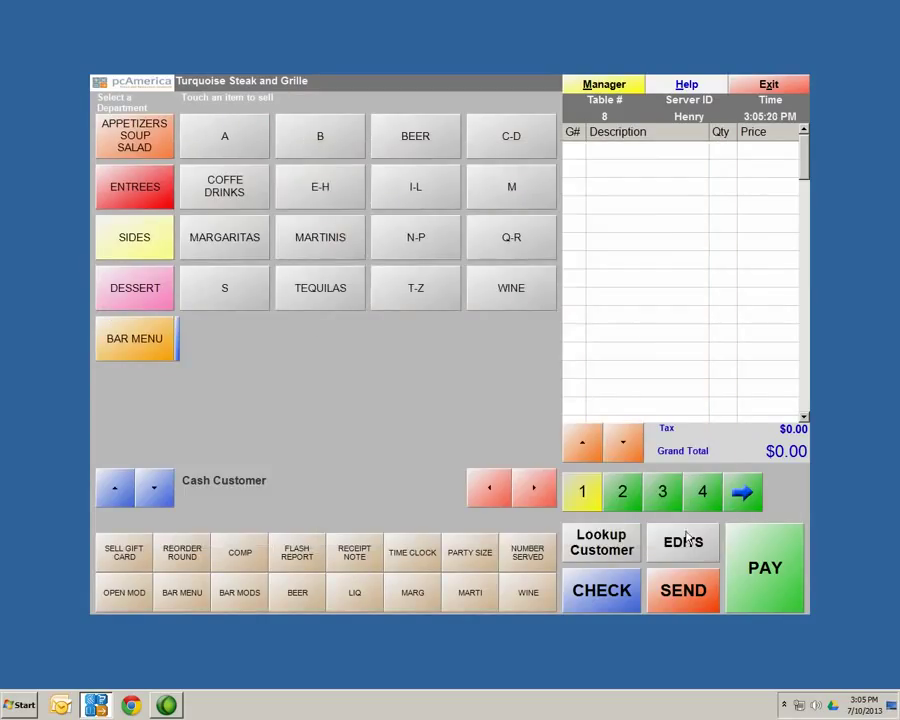
left_click(688, 541)
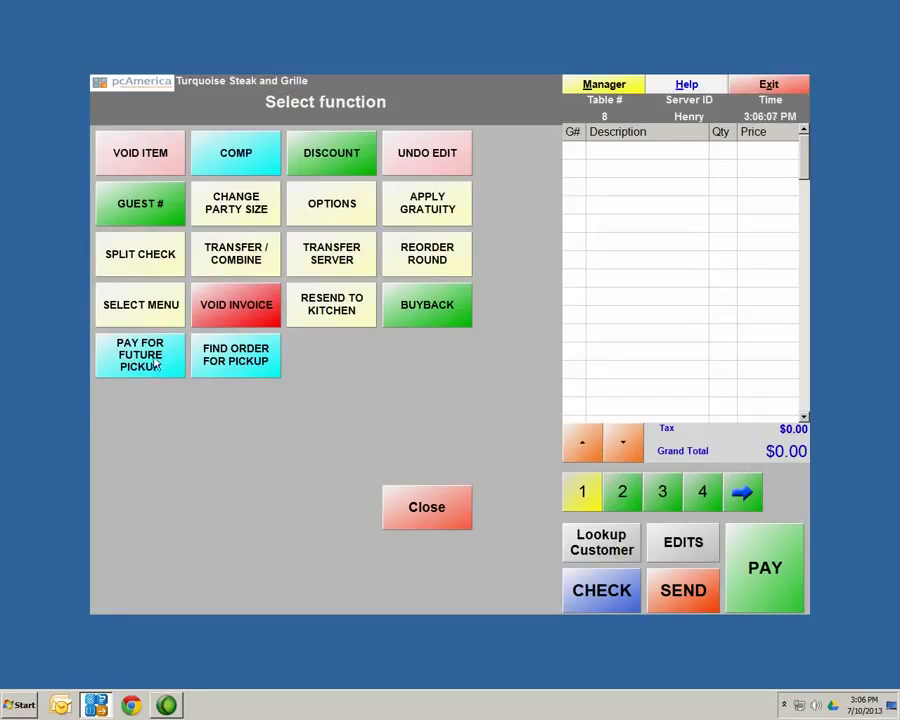
left_click(230, 372)
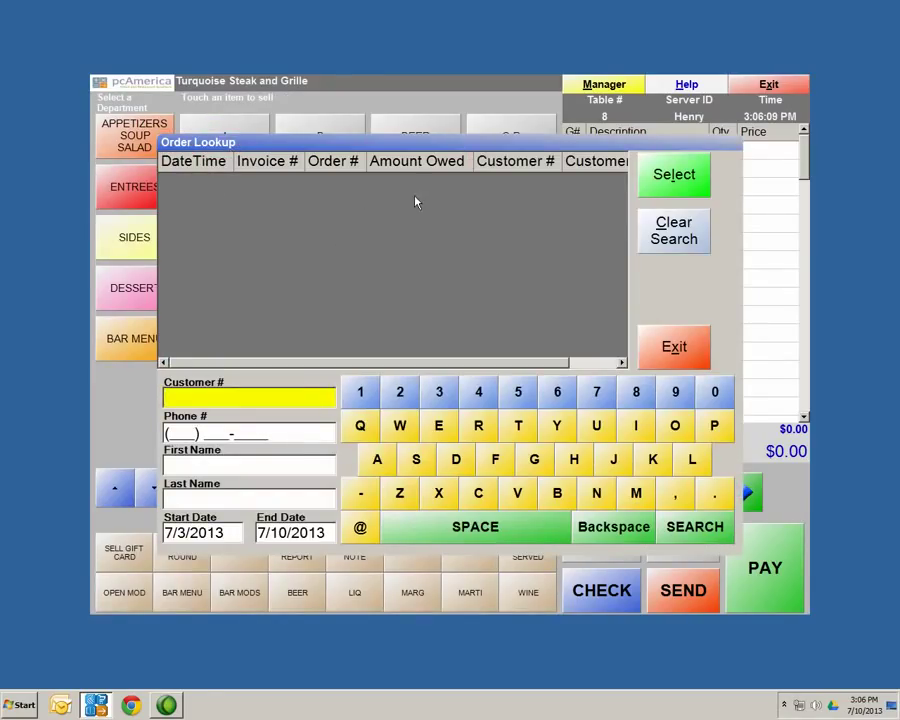
left_click(679, 355)
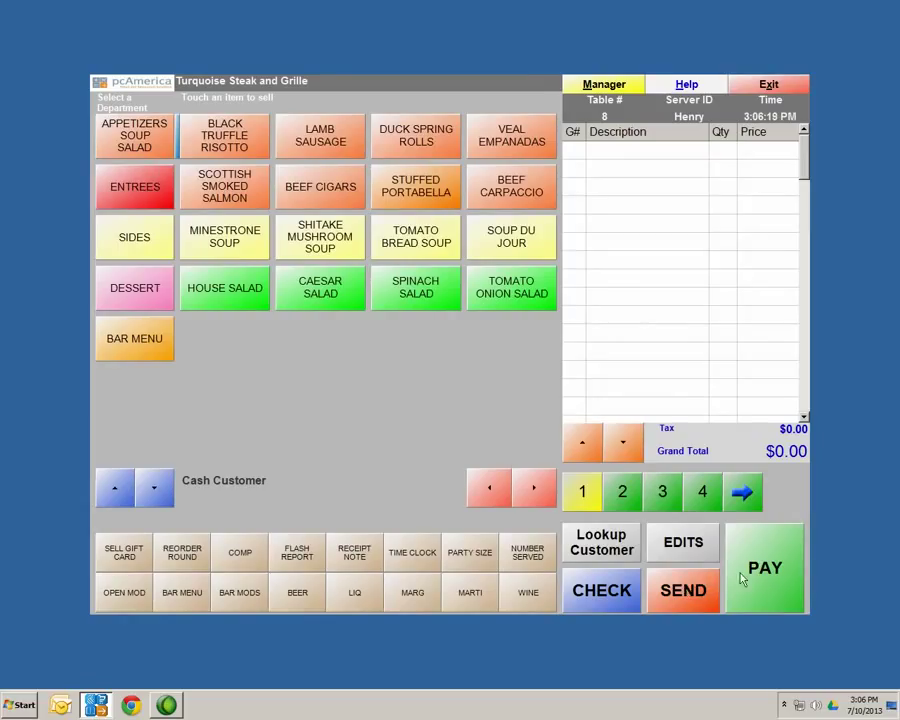
- Add Black Truffle Risotto, Lamb Sausage, Duck Spring Rolls and Veal Empanadas to the order
left_click(224, 135)
left_click(320, 135)
left_click(416, 137)
left_click(486, 146)
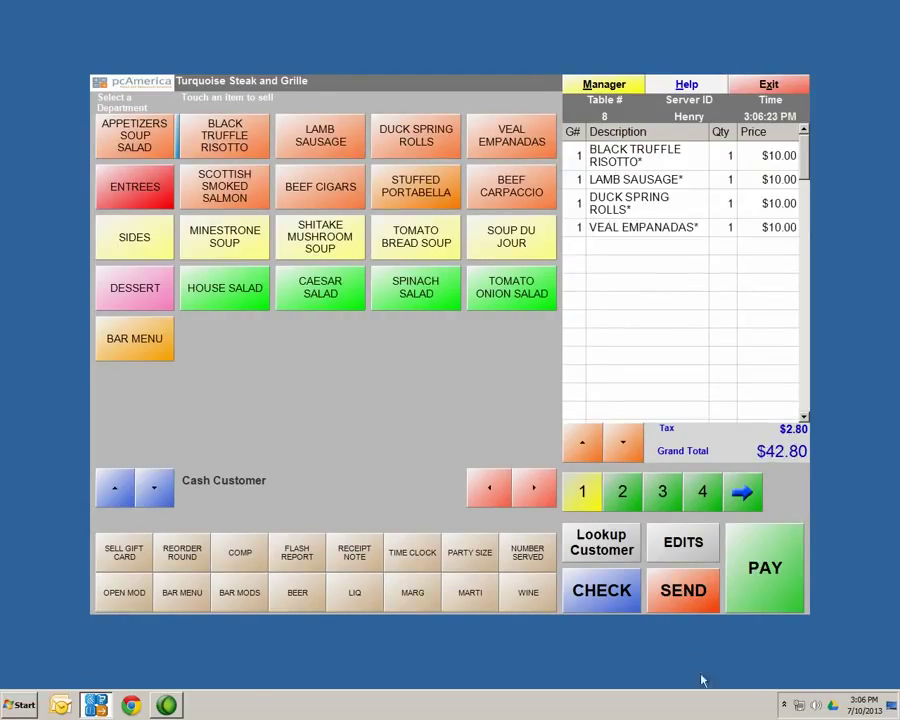
- Pay the $42.80 check in full with cash, with no change and no receipt
left_click(762, 549)
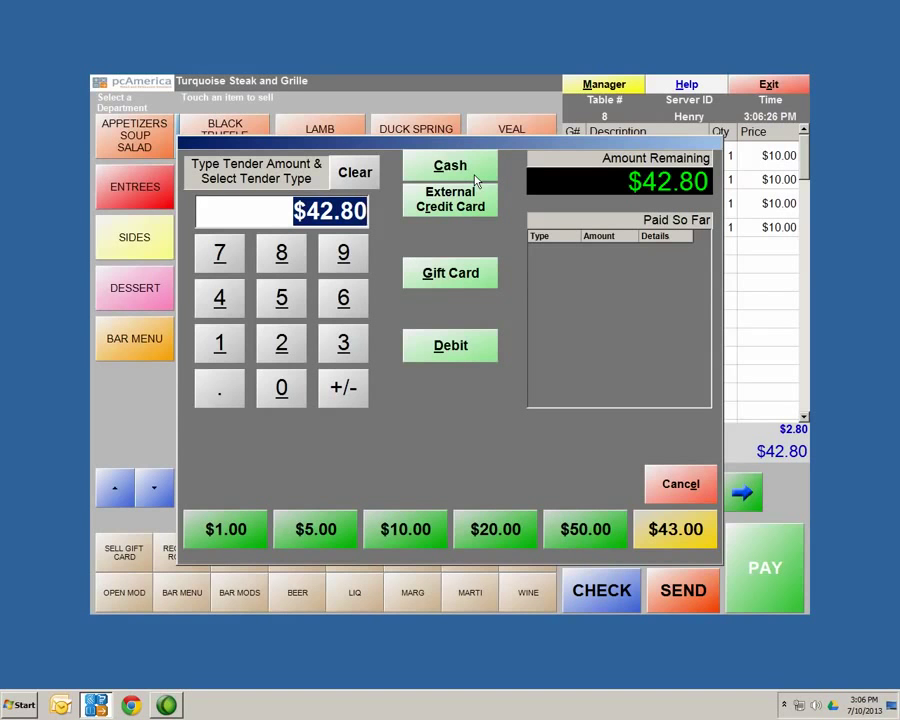
left_click(477, 168)
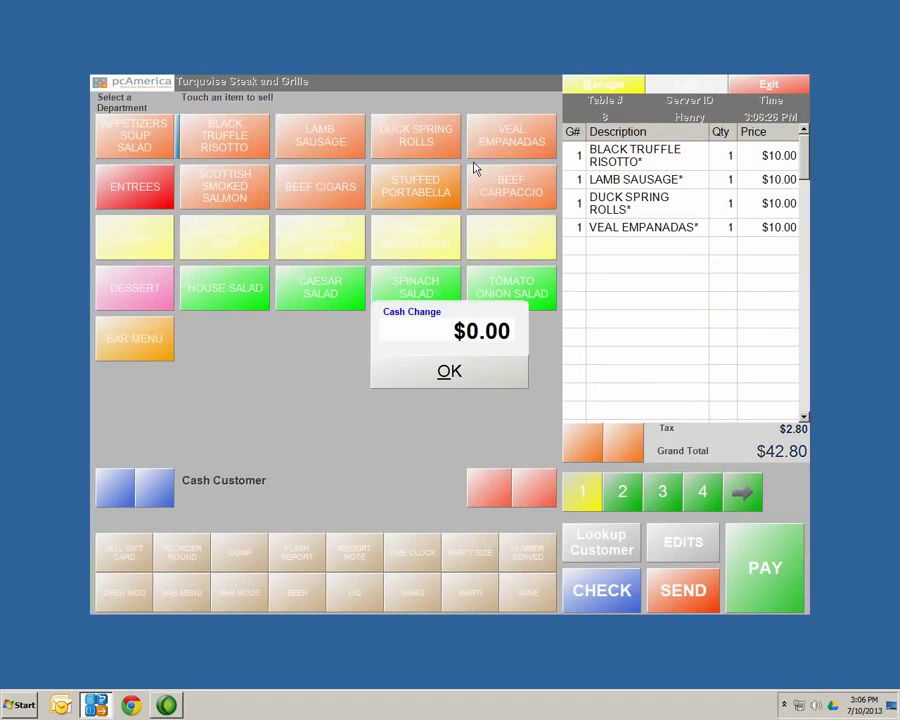
left_click(477, 373)
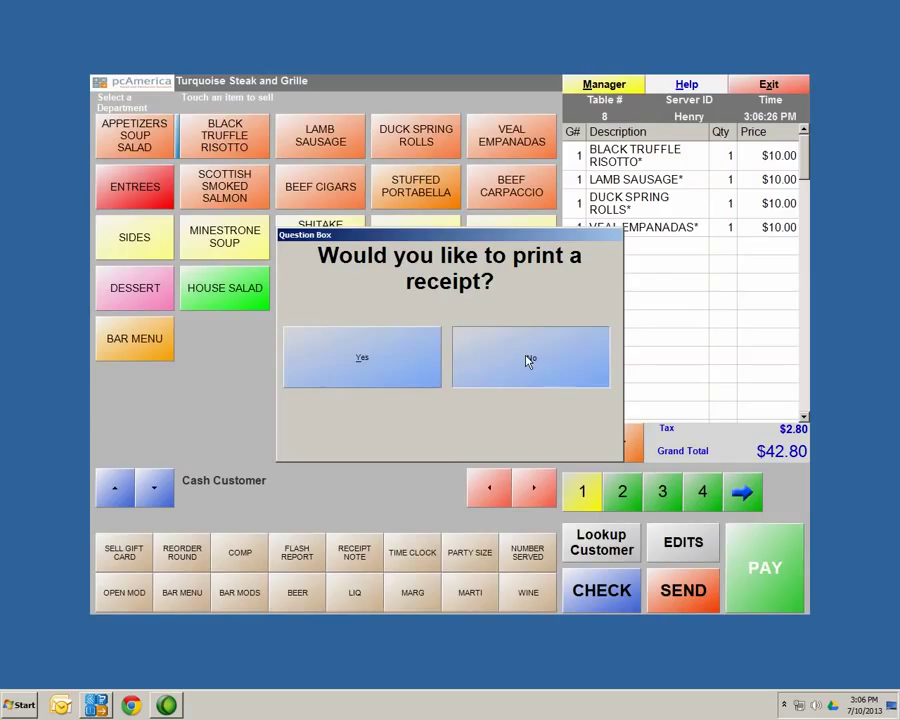
left_click(528, 362)
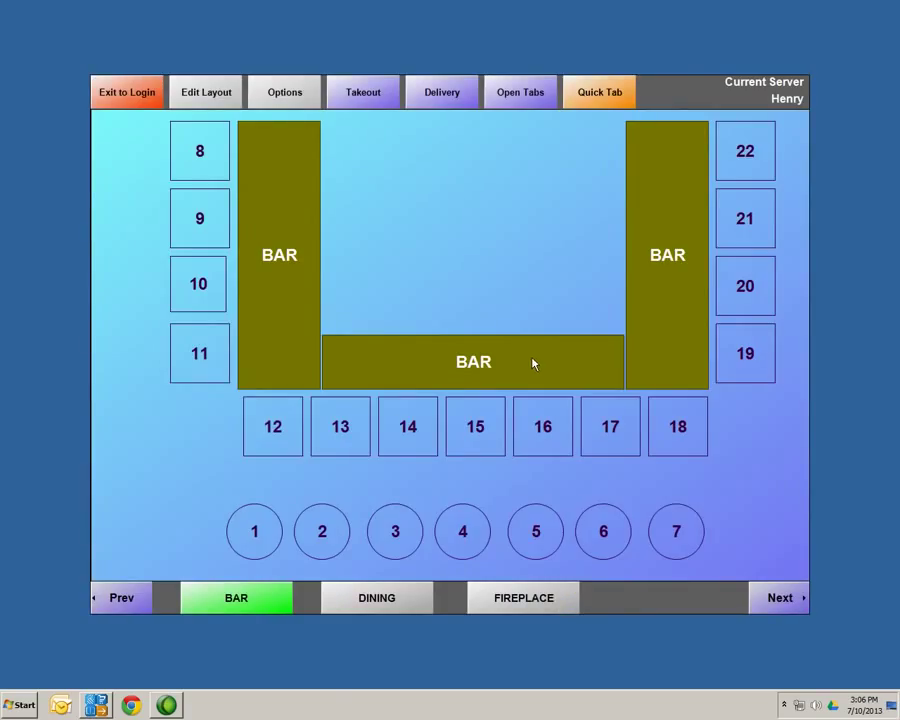
- Start a new order at table 8 for a party of 4
left_click(213, 170)
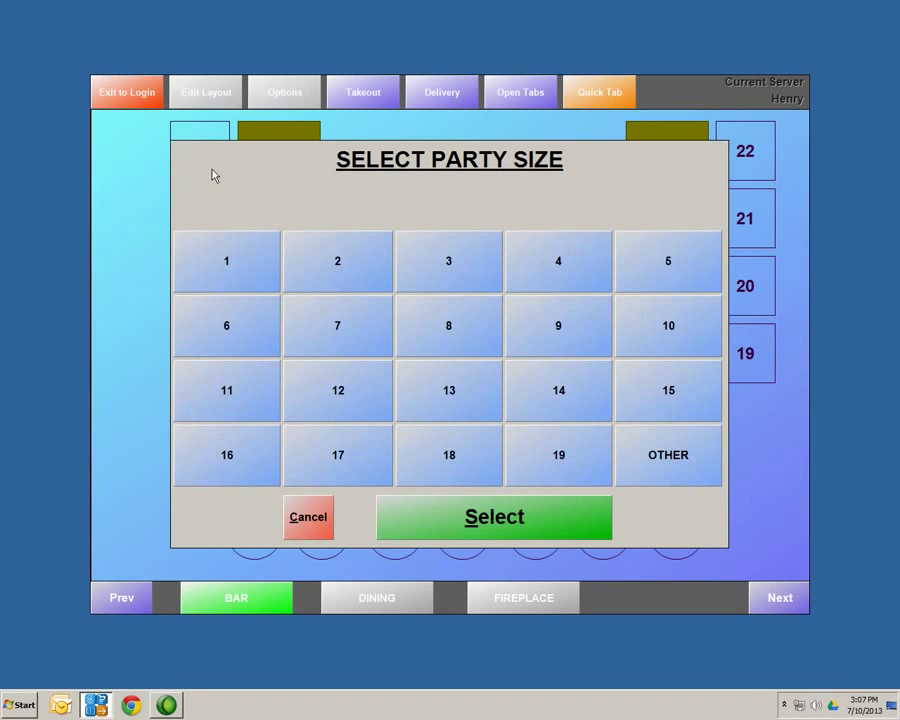
left_click(550, 275)
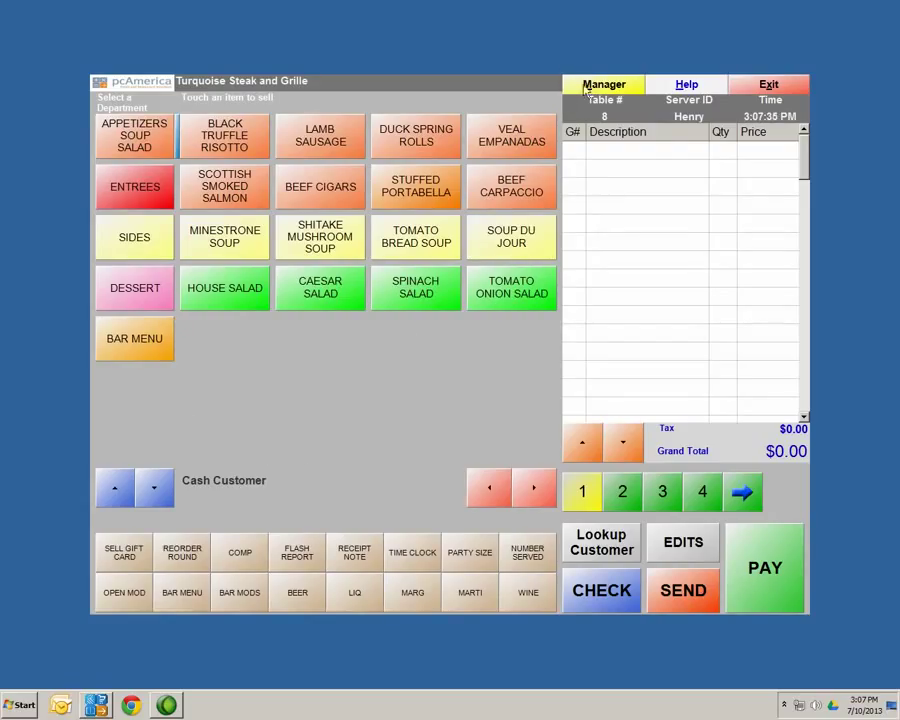
- Open Department Maintenance through the Manager's Administrative functions
left_click(601, 87)
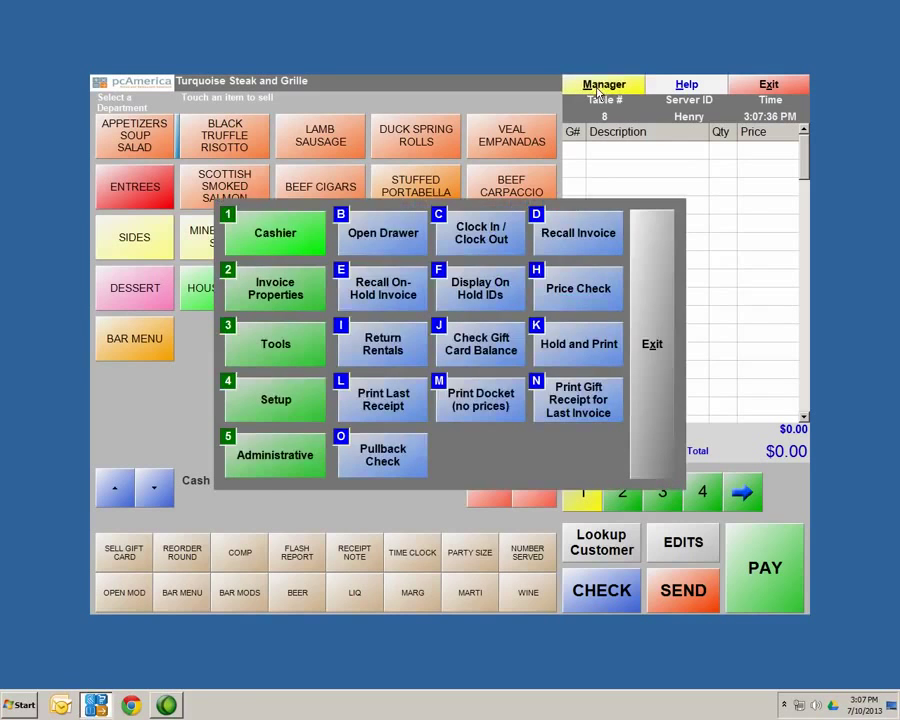
left_click(254, 468)
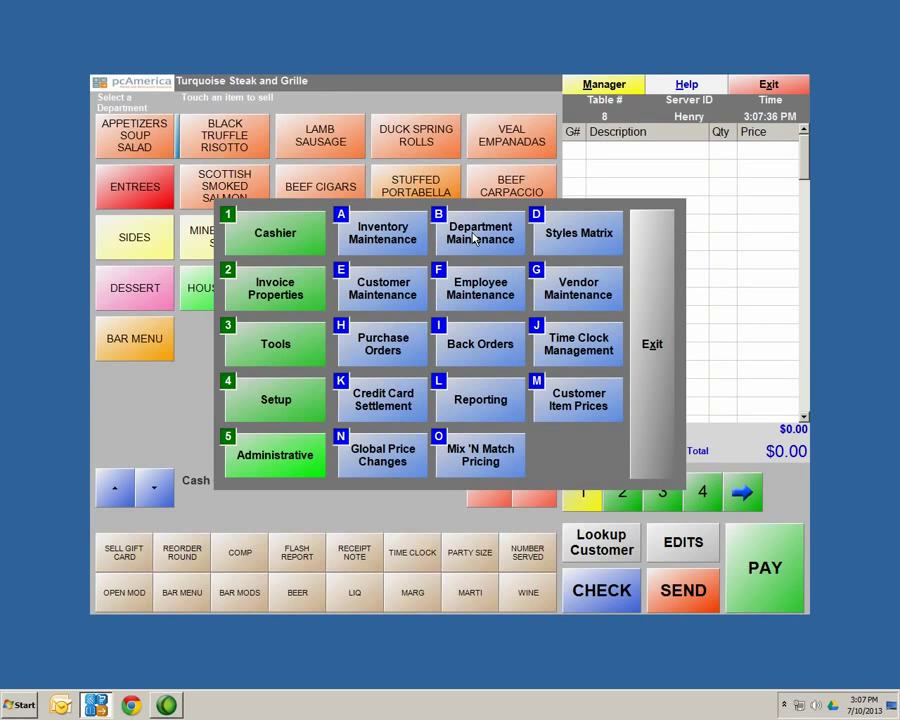
left_click(475, 238)
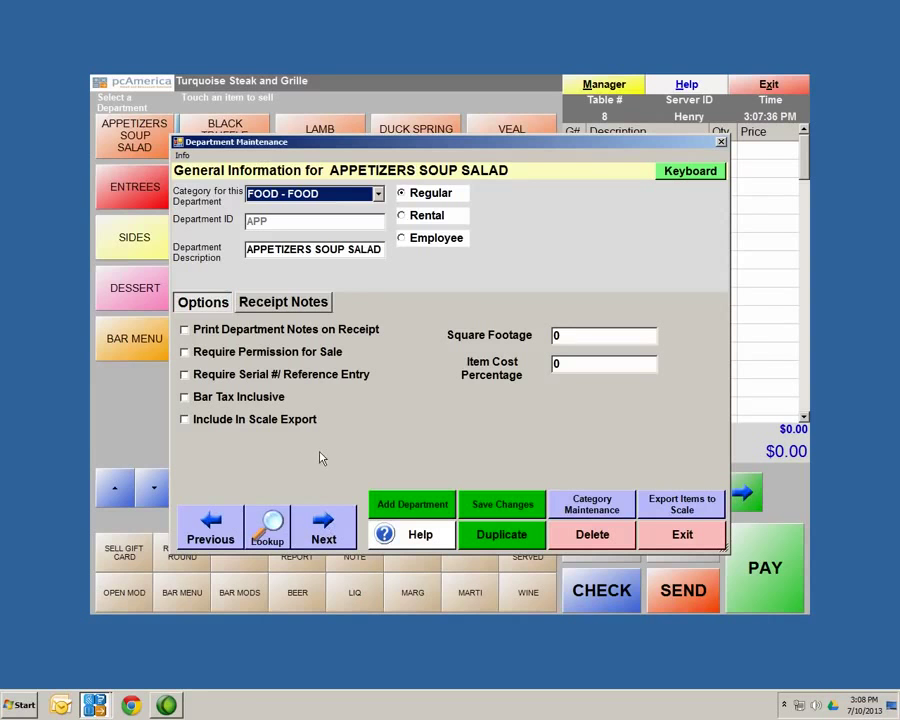
- Browse the existing departments without picking one, then start a blank new department under FOOD - FOOD
left_click(268, 535)
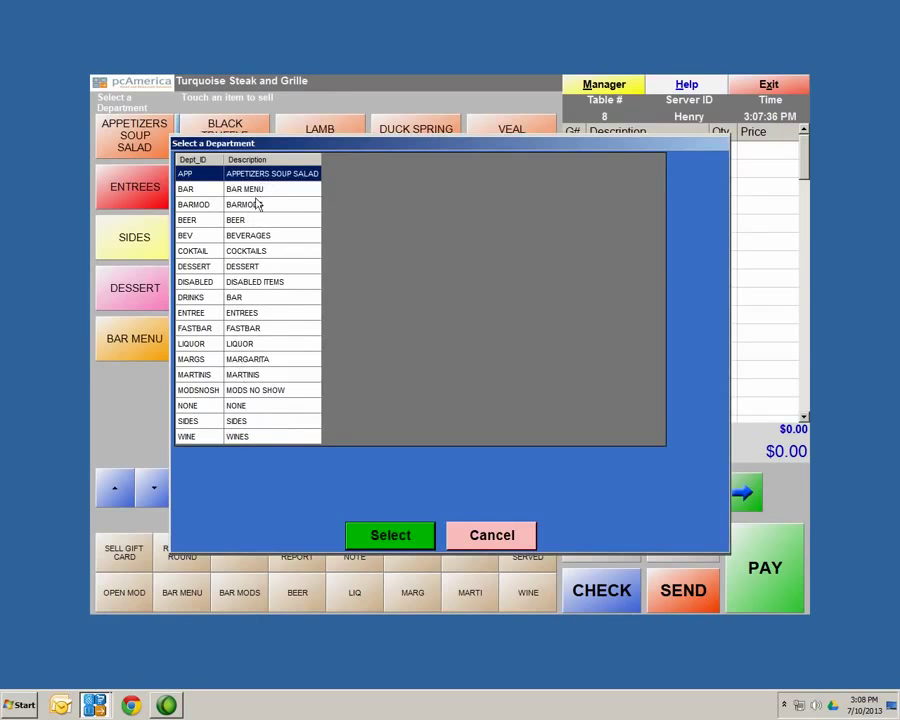
left_click(505, 540)
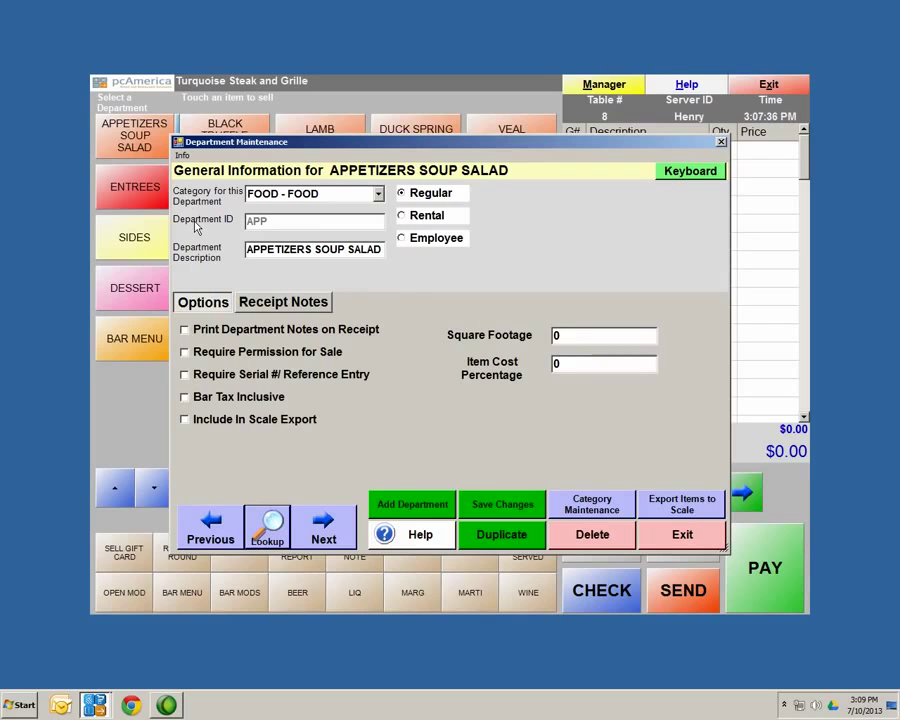
left_click(425, 510)
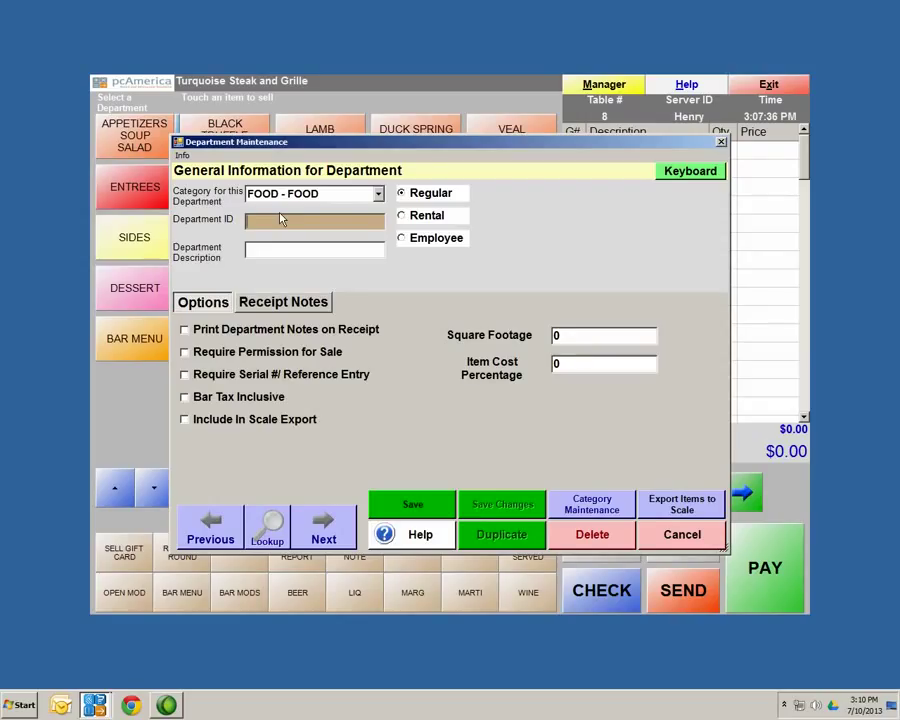
- Create department 'Burger' (ID and description), save it, decline adding another, and save changes
type("Burger")
key("Tab")
type("Burger")
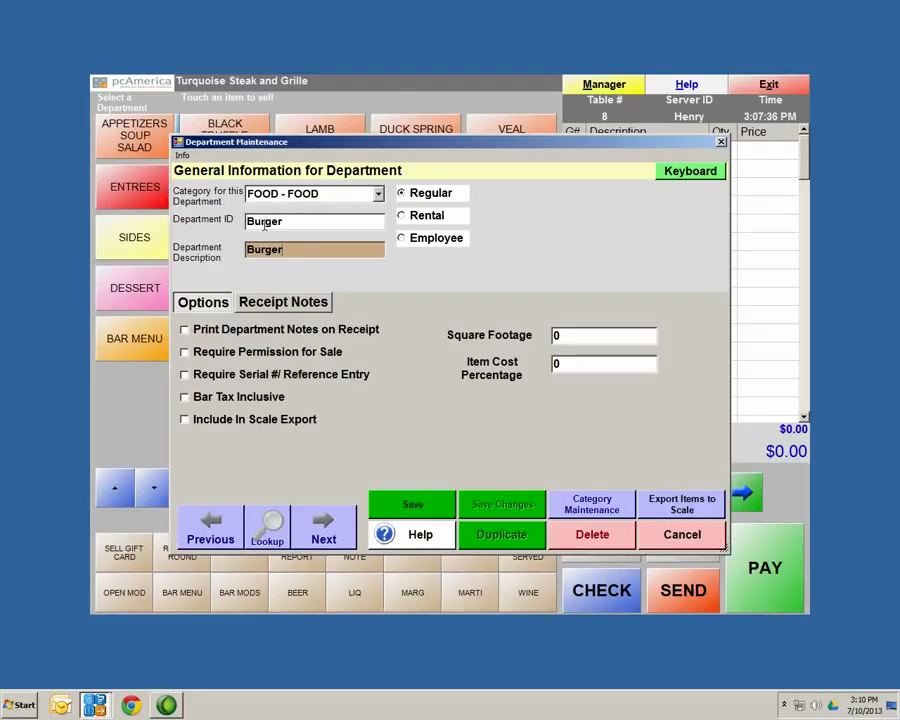
left_click(425, 508)
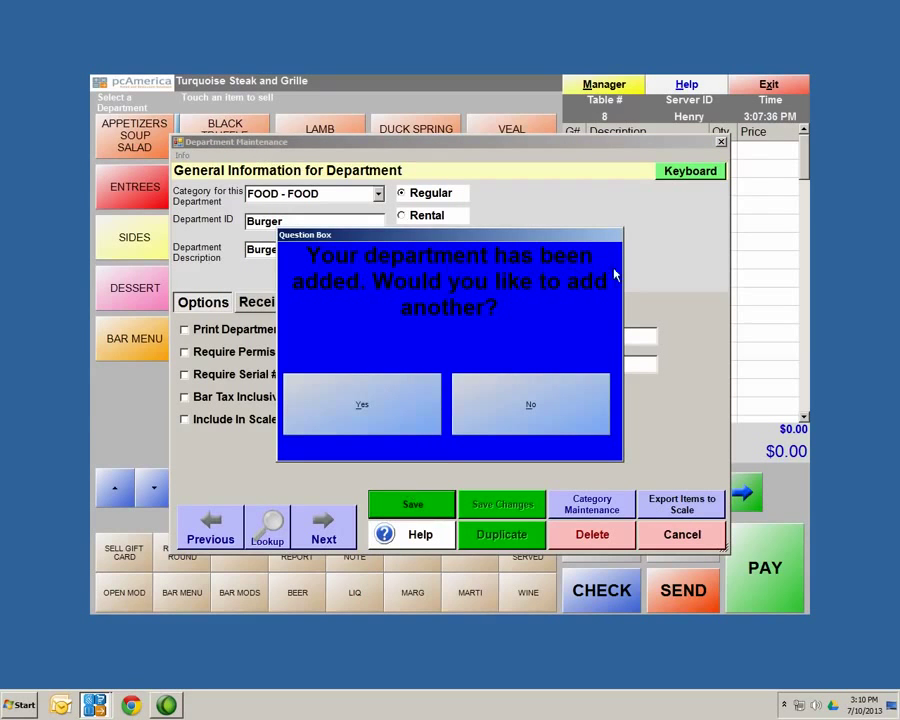
left_click(502, 414)
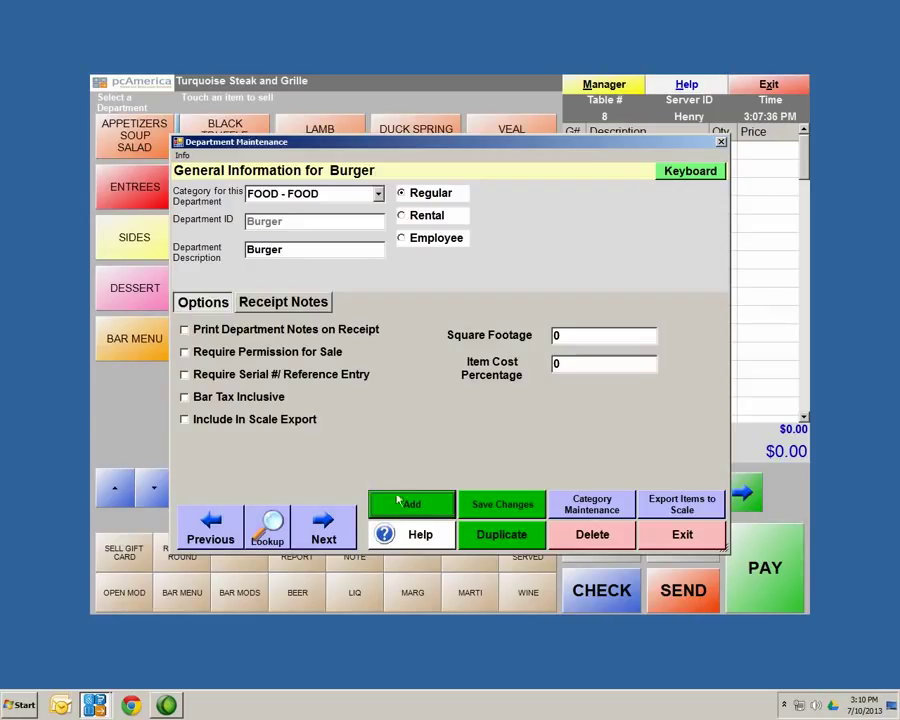
left_click(515, 504)
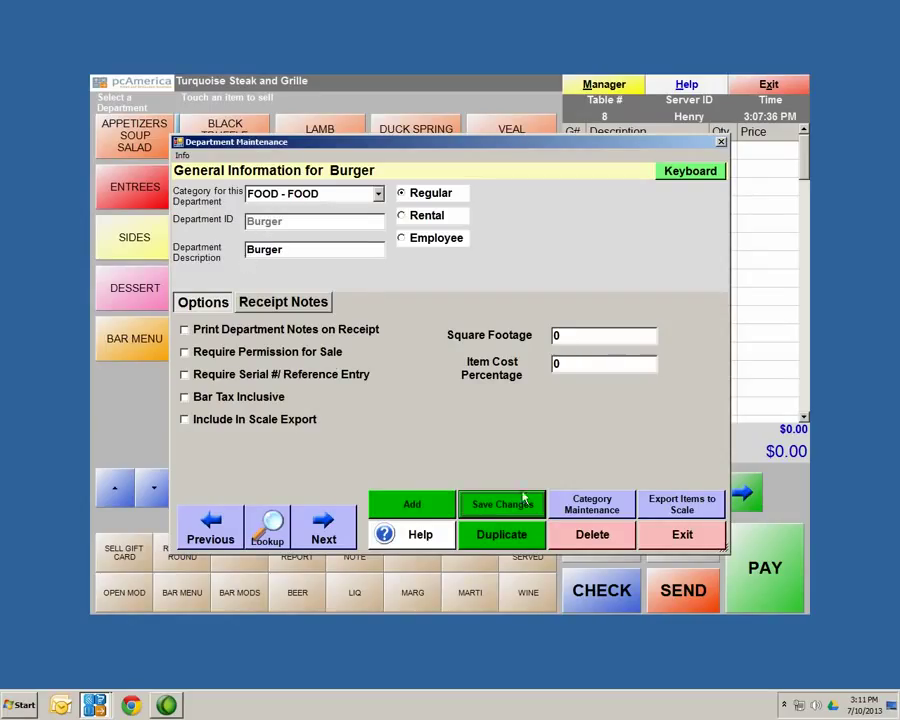
- Save the Burger department's changes and exit Department Maintenance to the manager menu
left_click(502, 507)
left_click(689, 537)
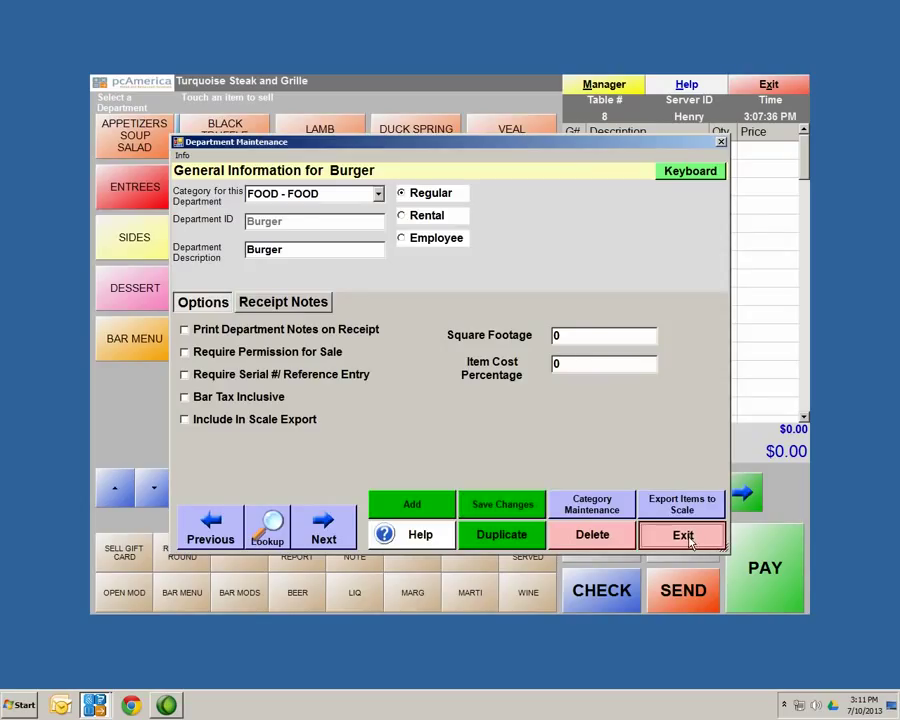
left_click(689, 537)
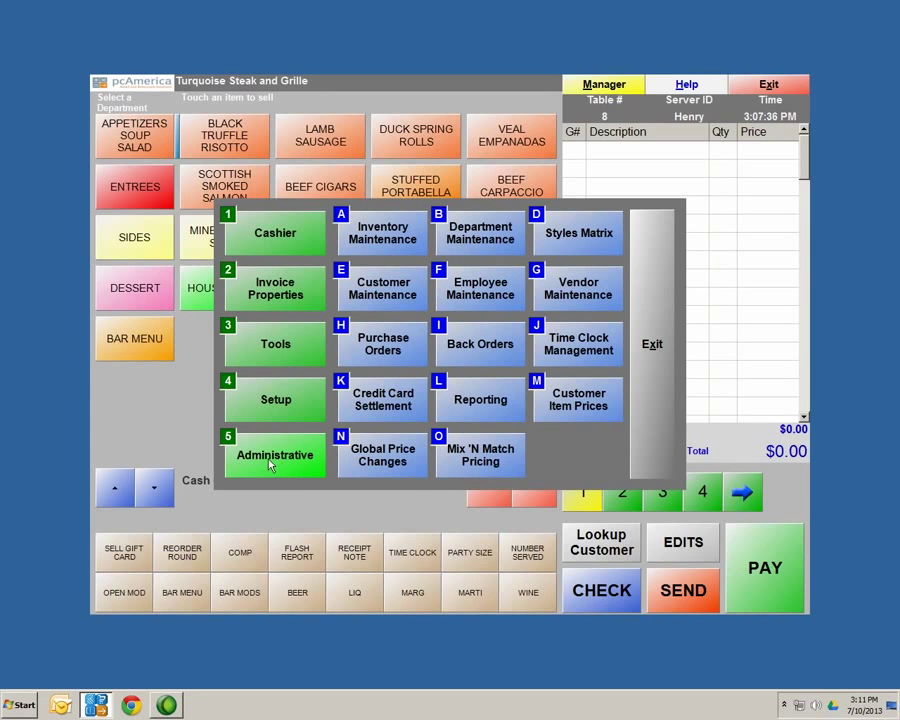
- Open Inventory Maintenance for the Black Truffle Risotto and launch the Look Up inventory search
left_click(390, 233)
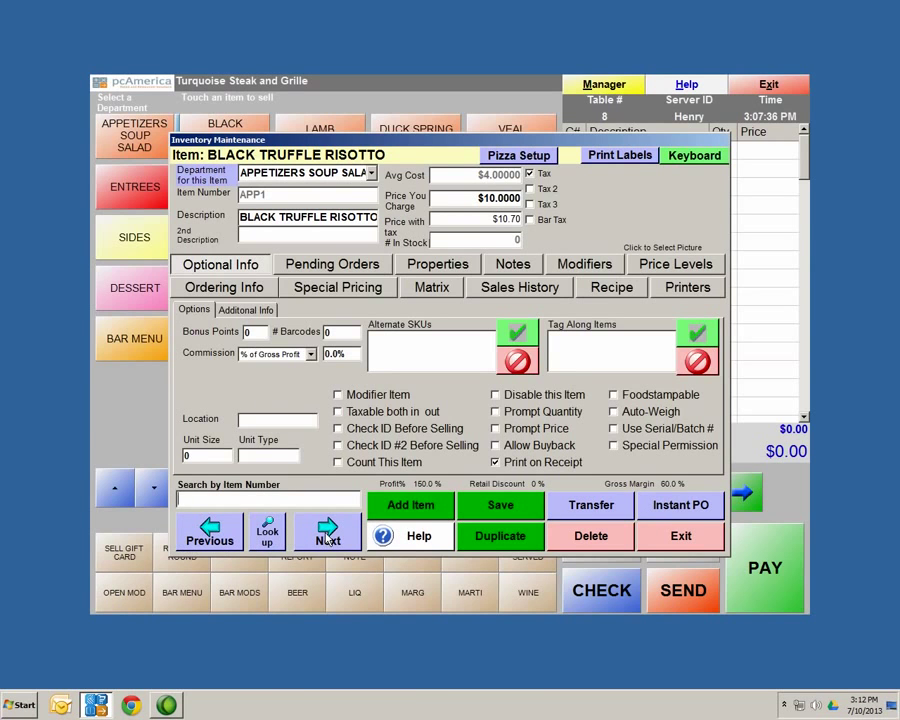
left_click(267, 536)
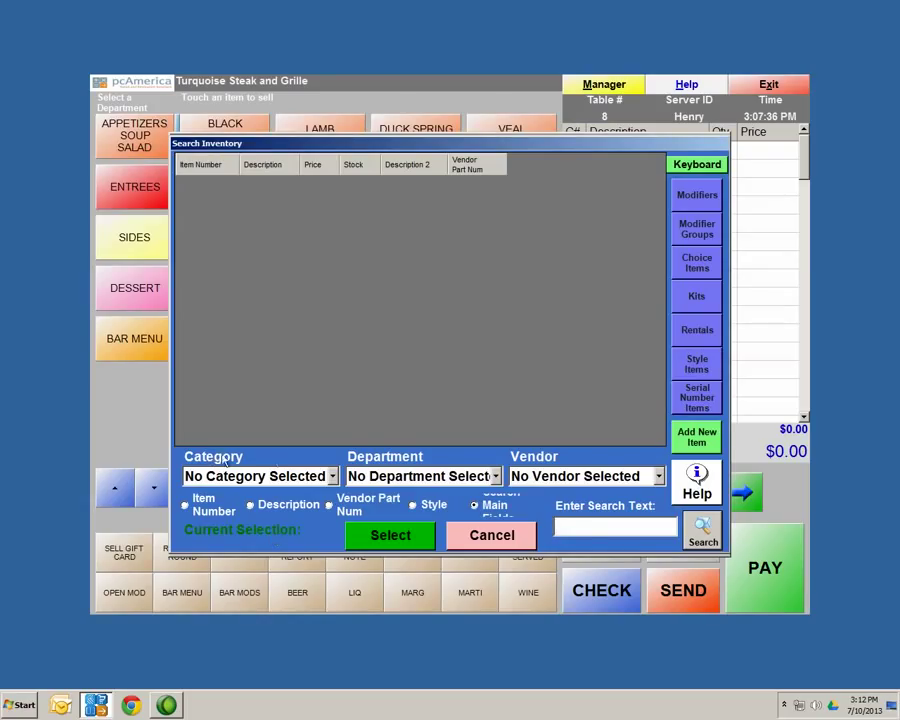
- Cancel the inventory search and show the risotto's Special Pricing tab
left_click(587, 531)
left_click(487, 537)
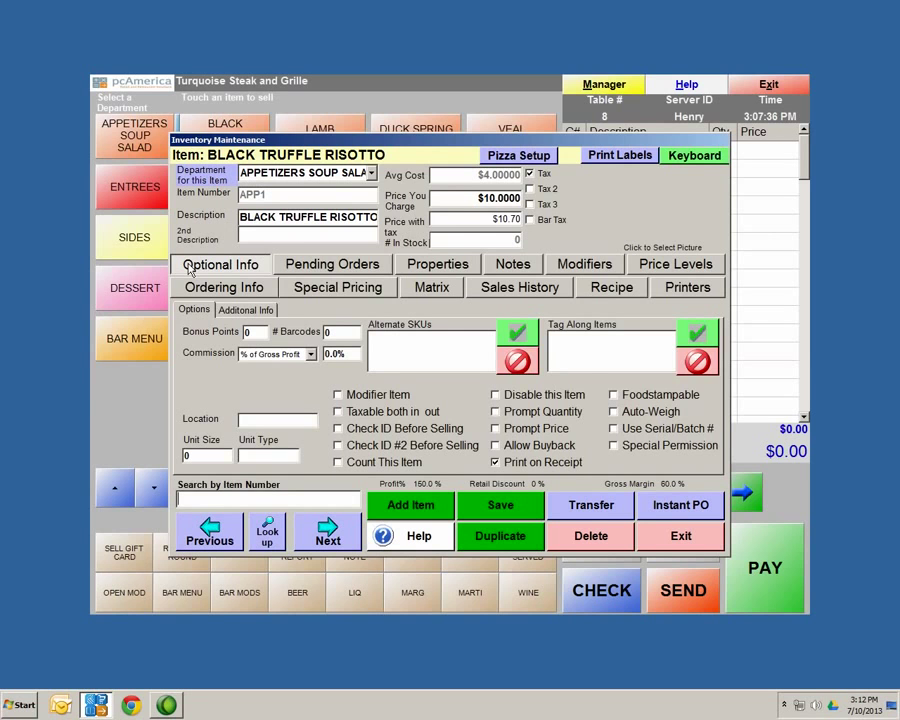
left_click(345, 287)
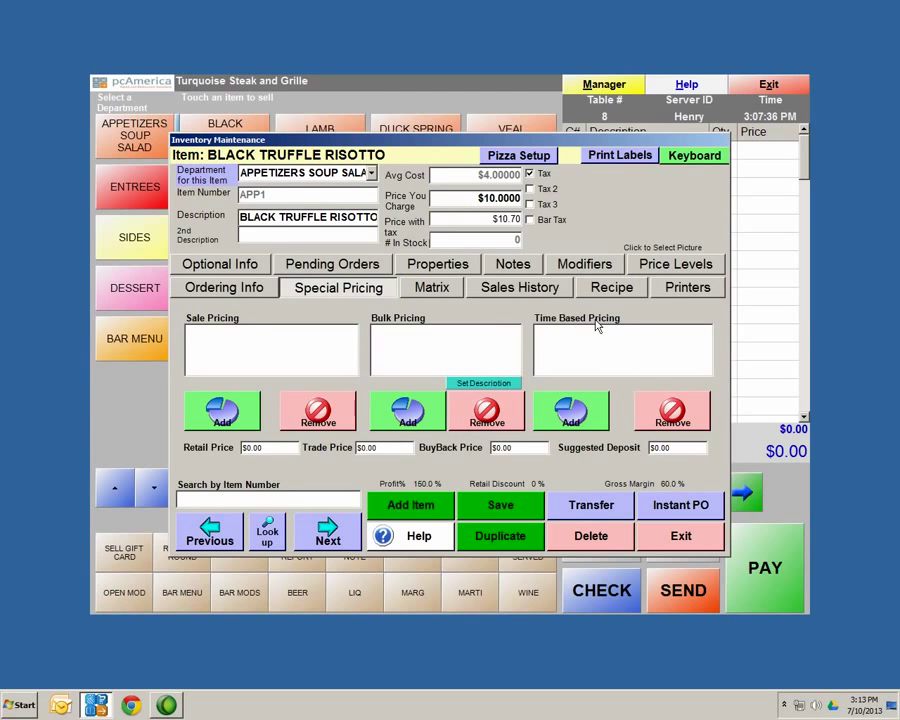
- Add a time-based price entry covering Monday through Friday
left_click(588, 411)
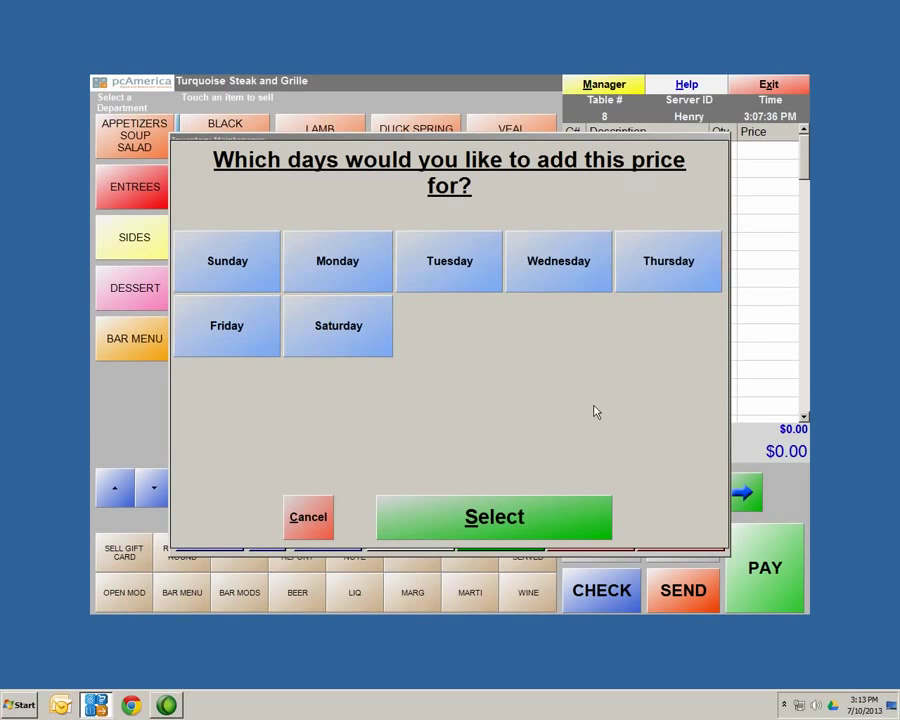
left_click(355, 273)
left_click(470, 273)
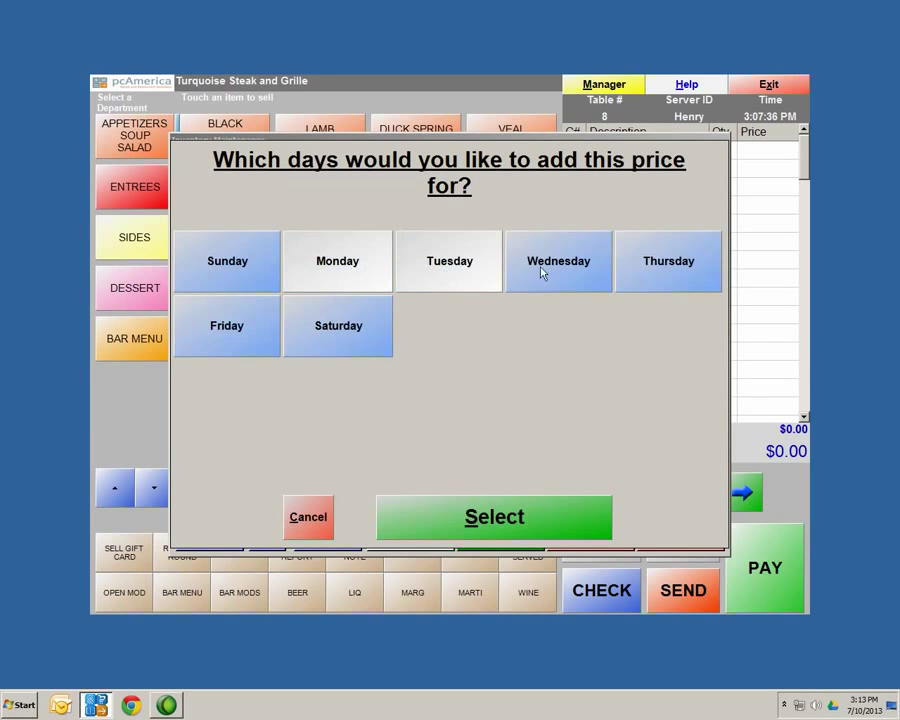
left_click(585, 272)
left_click(620, 270)
left_click(240, 325)
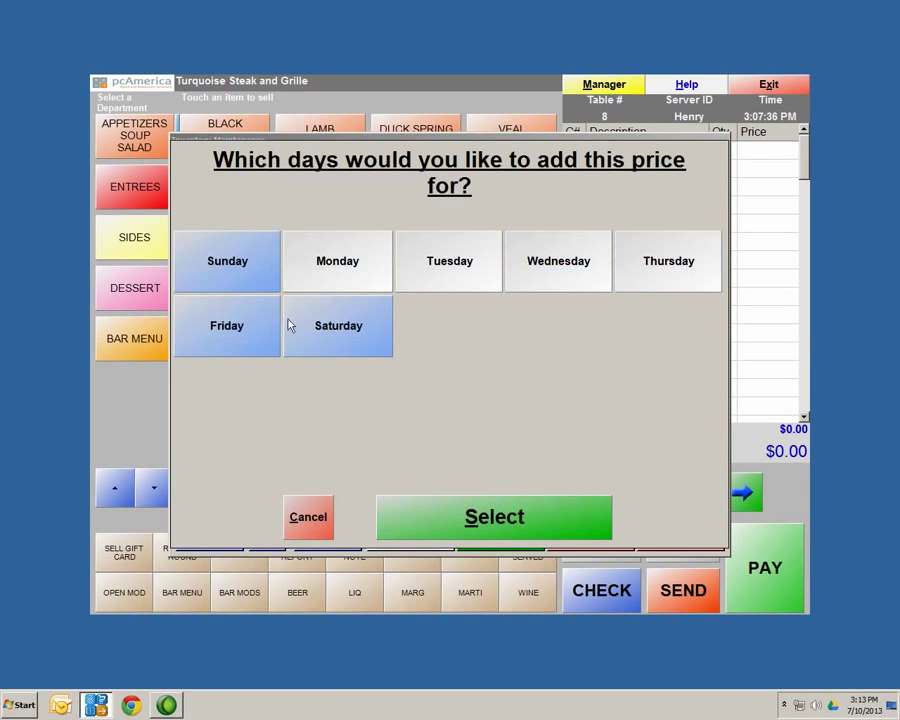
left_click(532, 521)
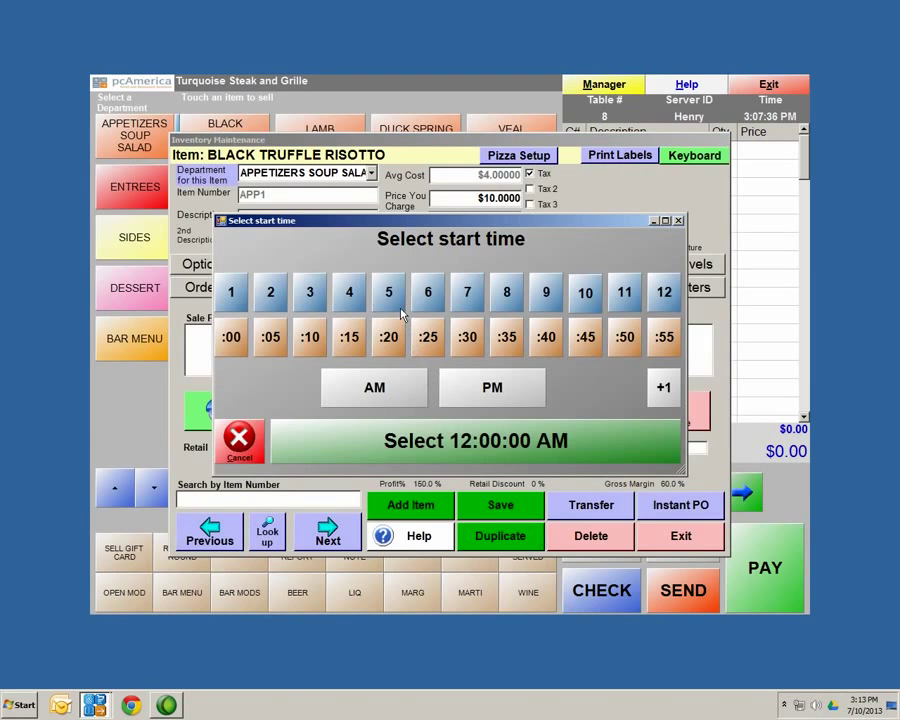
- Set the time-based price to $5.00 from 4:00 PM to 6:00 PM
left_click(352, 298)
left_click(516, 390)
left_click(500, 438)
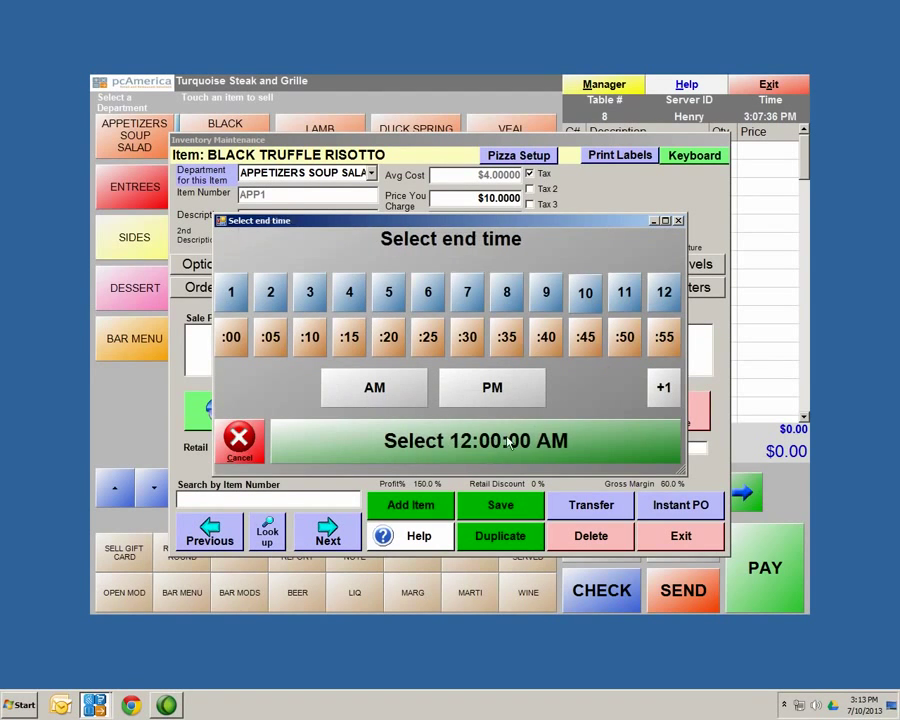
left_click(428, 292)
left_click(503, 390)
left_click(511, 438)
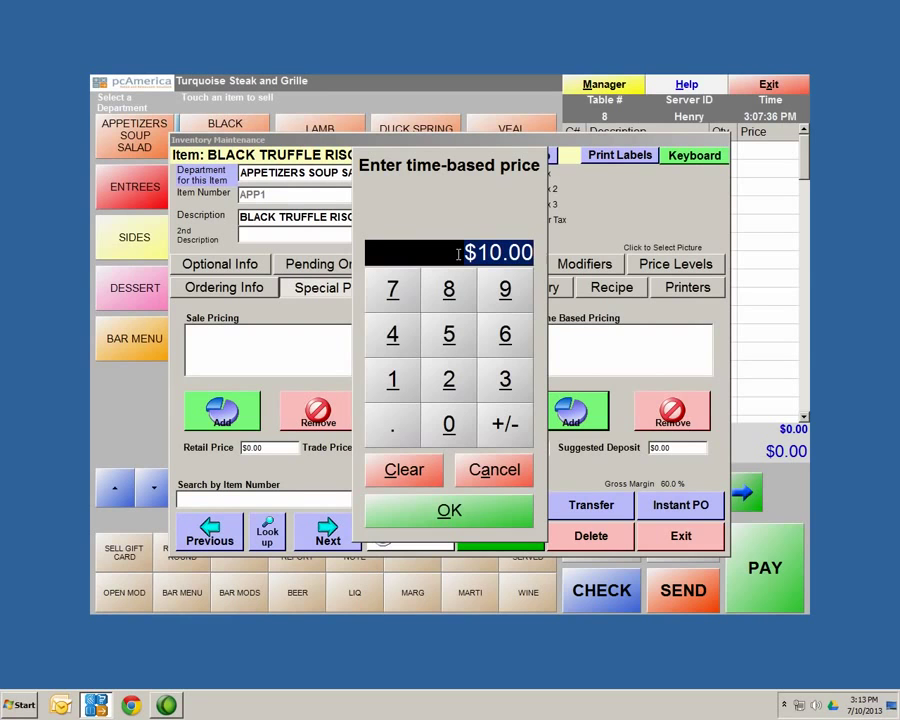
type("5.00")
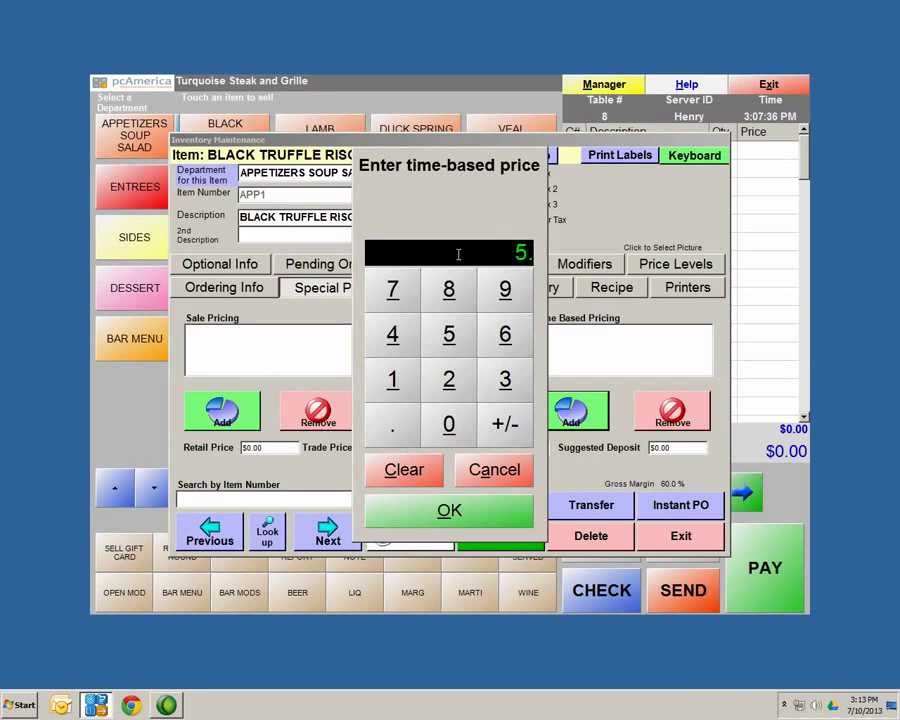
left_click(472, 514)
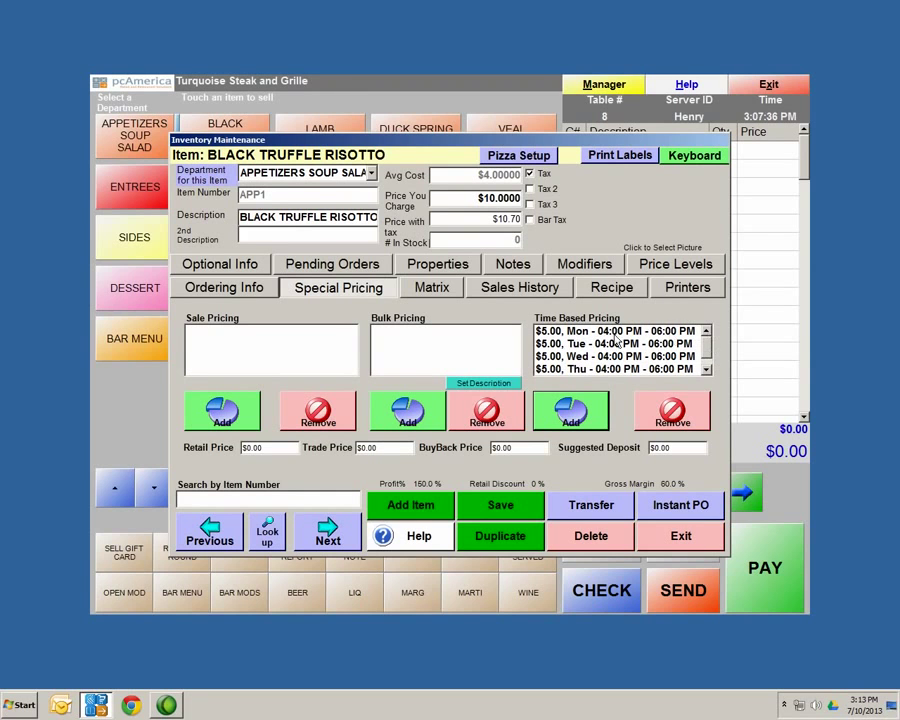
- Delete the Friday, Thursday and Wednesday time-based price entries
scroll(706, 350, "down", 1)
scroll(715, 345, "up", 1)
scroll(650, 355, "down", 1)
left_click(638, 369)
key("Delete")
left_click(640, 370)
key("Delete")
left_click(650, 357)
key("Delete")
- Delete the remaining Tuesday and Monday entries and view the risotto's sales history
left_click(634, 344)
key("Delete")
left_click(638, 331)
left_click(672, 411)
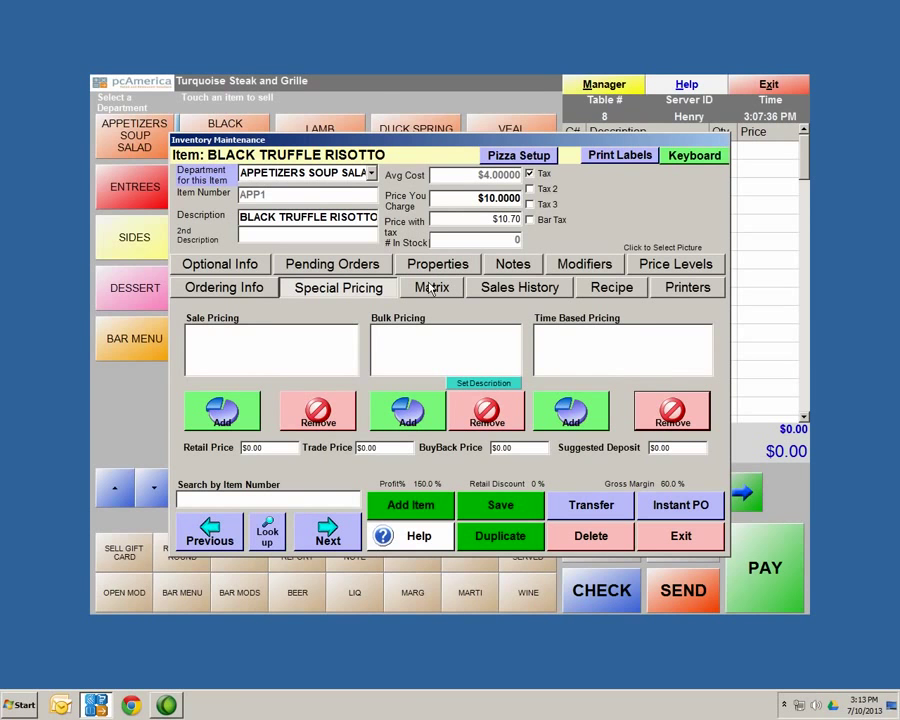
left_click(546, 289)
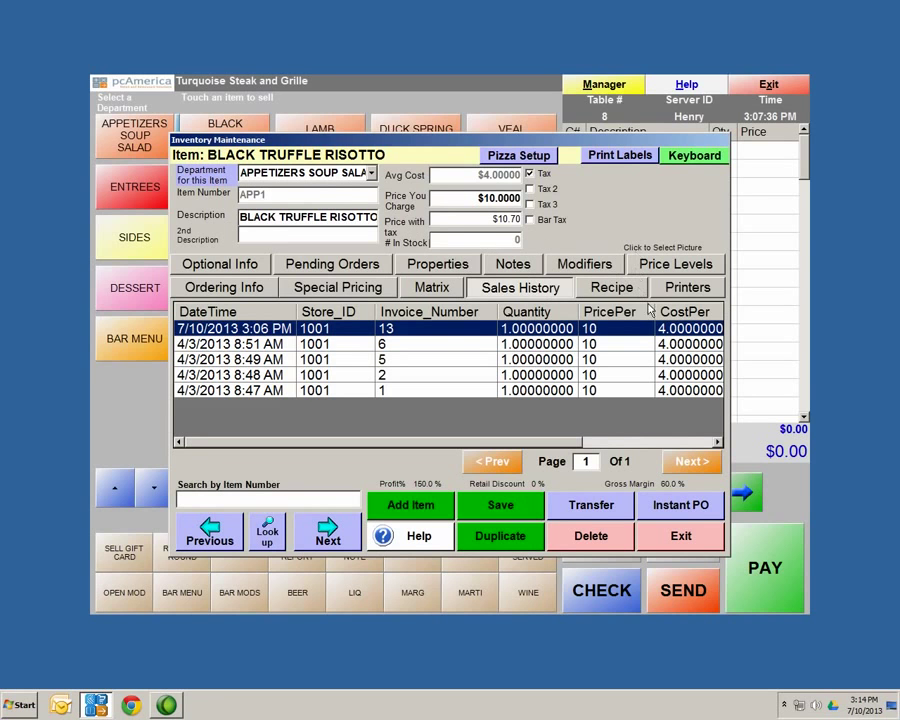
- Check the risotto's printer routing list and bring up the BAR/KITCHEN printer choices
left_click(694, 291)
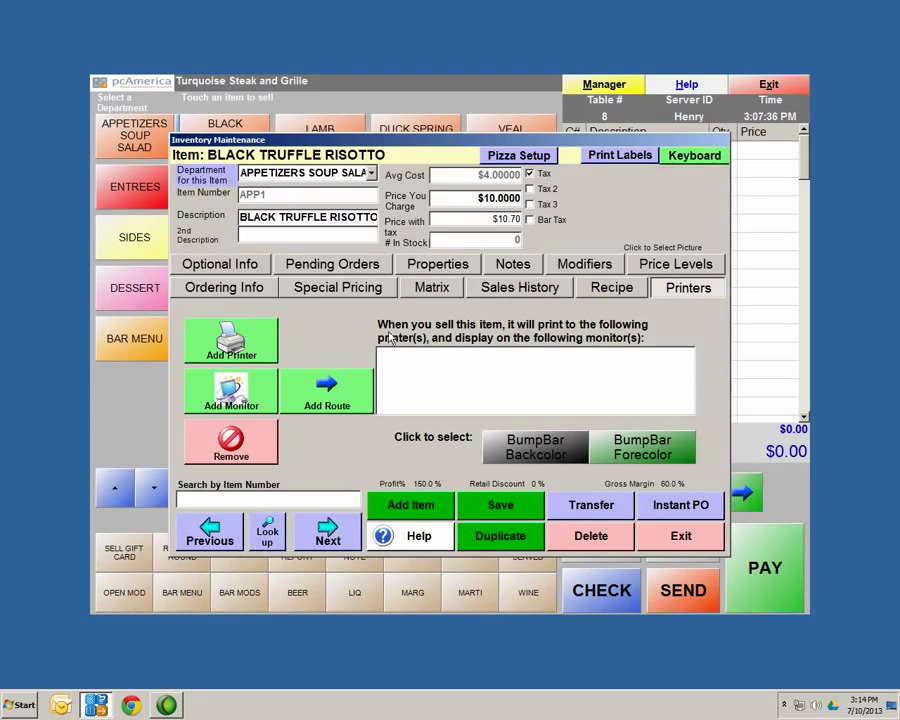
left_click(240, 335)
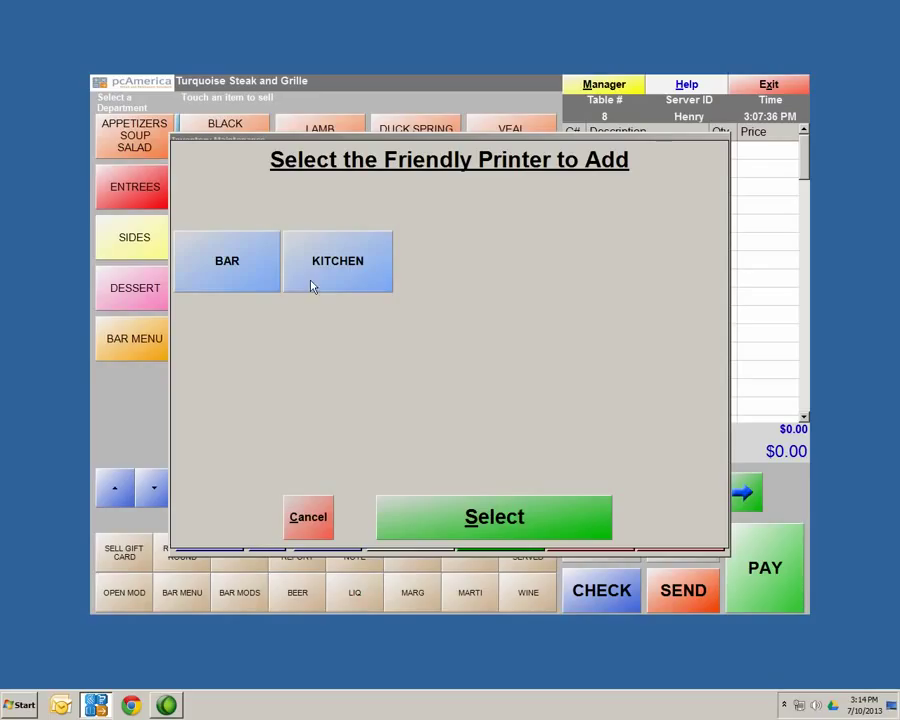
- Cancel the printer selection and view the risotto's Price Levels table
left_click(309, 536)
left_click(309, 536)
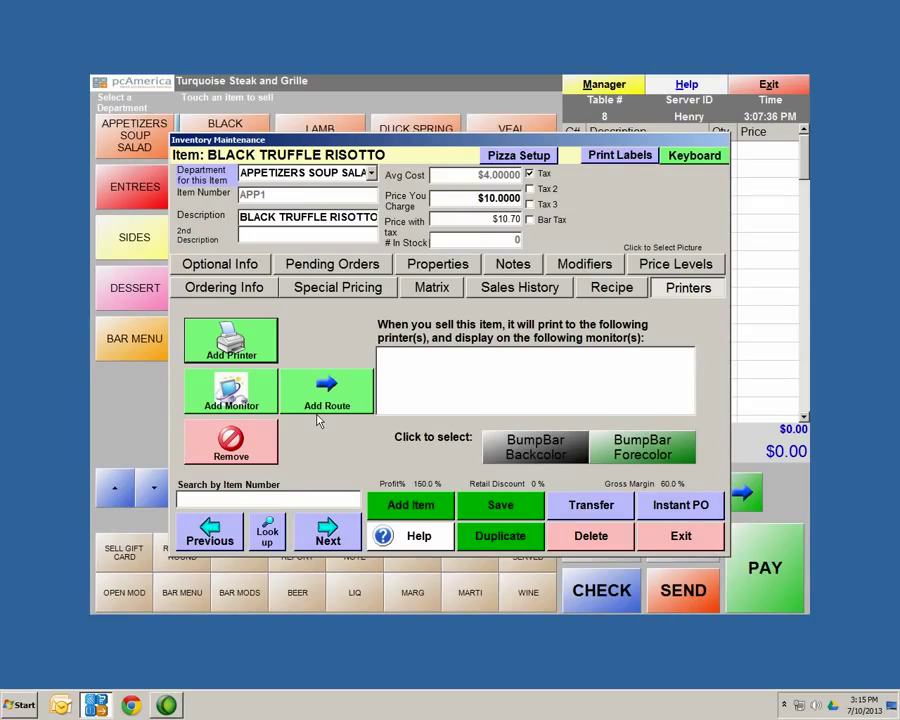
left_click(712, 267)
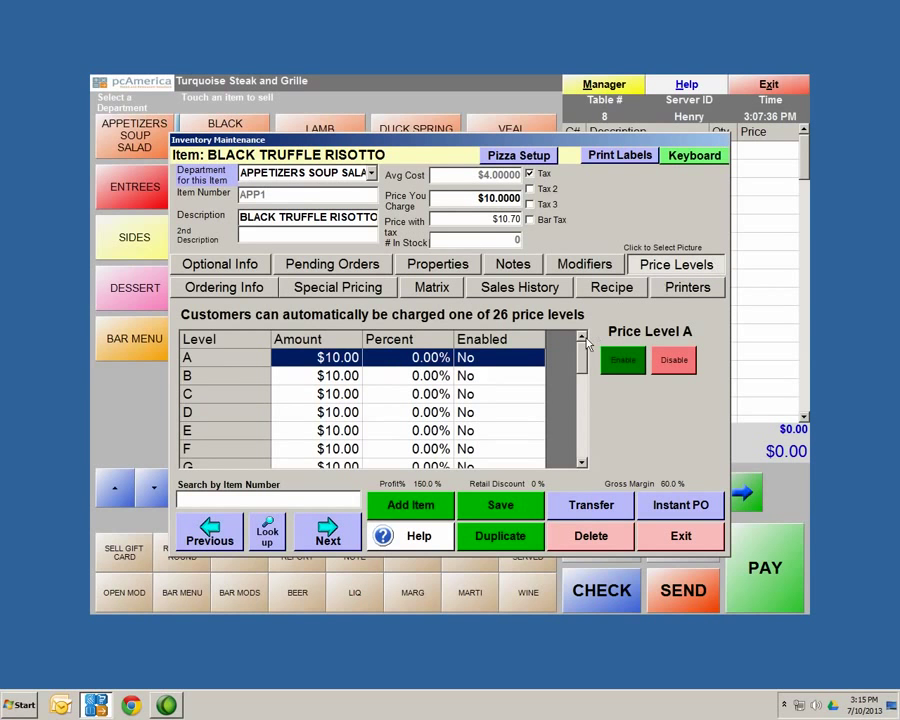
- Set price level C's percent to 25, giving $7.50
left_click(586, 378)
mouse_move(586, 378)
left_mouse_down()
mouse_move(585, 463)
mouse_move(580, 345)
mouse_move(582, 368)
mouse_move(579, 355)
left_mouse_up()
left_click(414, 395)
left_click_drag(413, 394, 453, 394)
type("25")
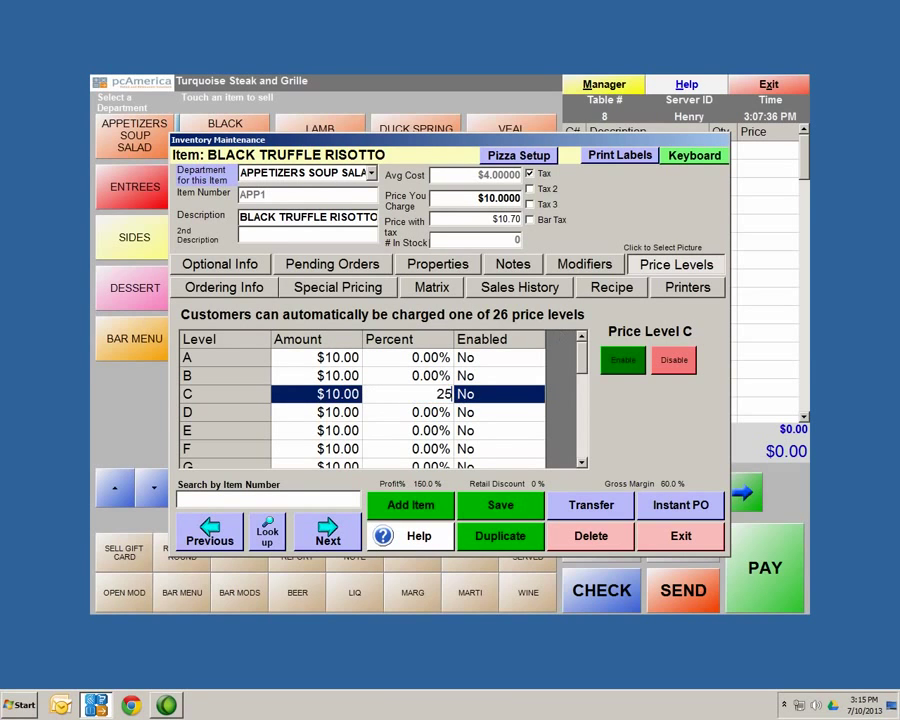
key("Return")
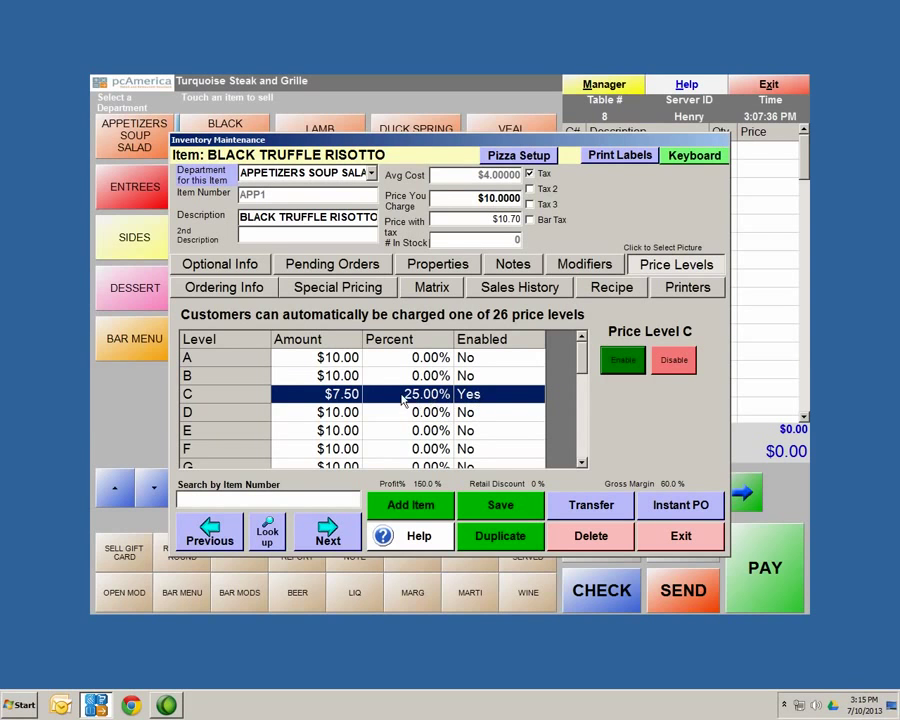
- Set price level S to 25 percent and enable it
left_click_drag(581, 362, 585, 418)
left_click(185, 421)
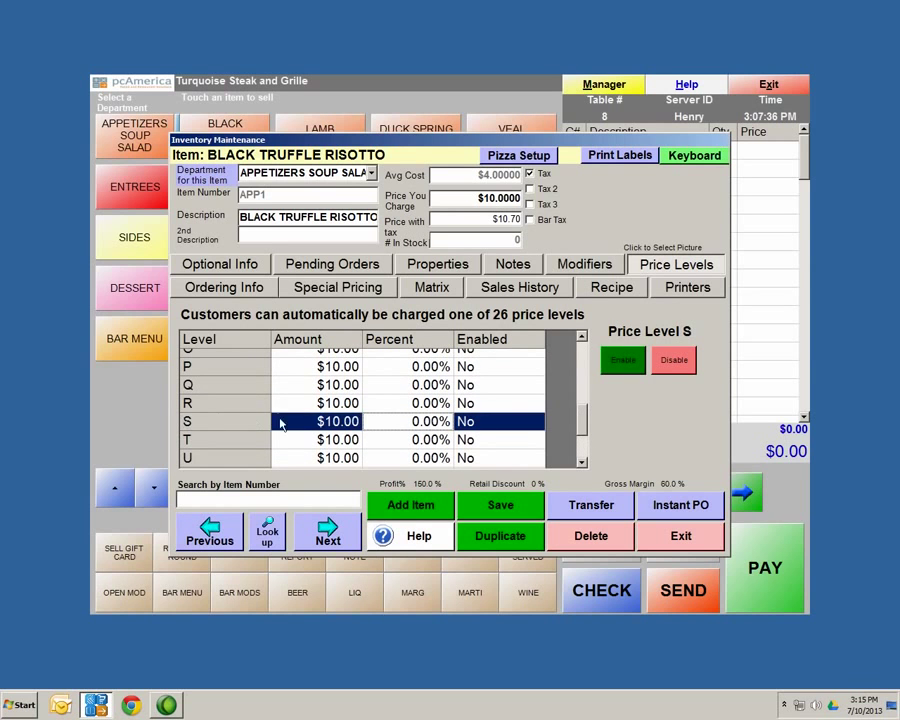
left_click(418, 427)
type("25")
left_click(620, 362)
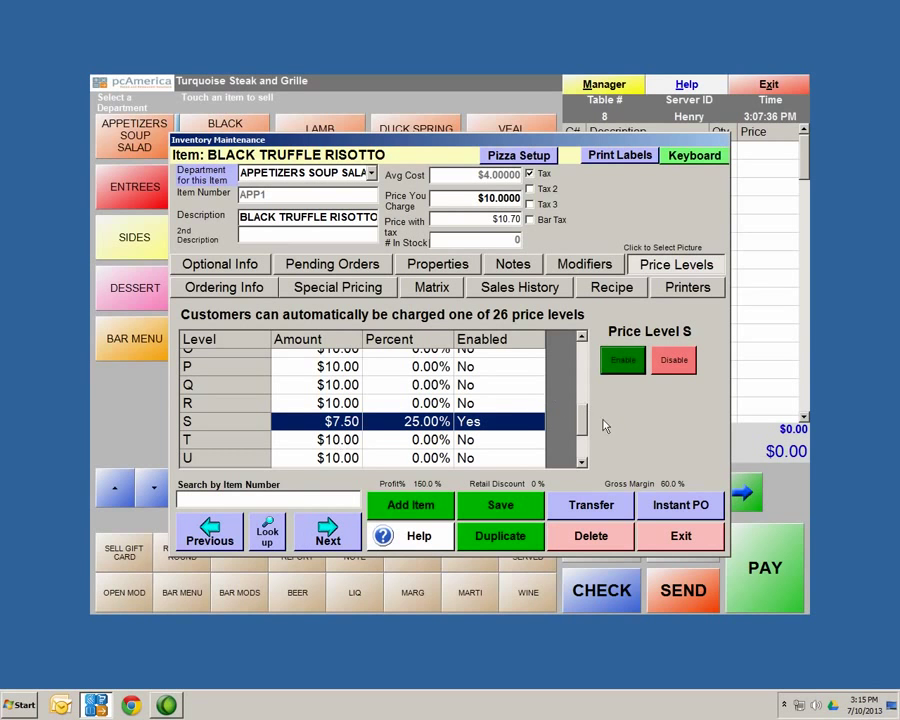
left_click_drag(578, 425, 580, 350)
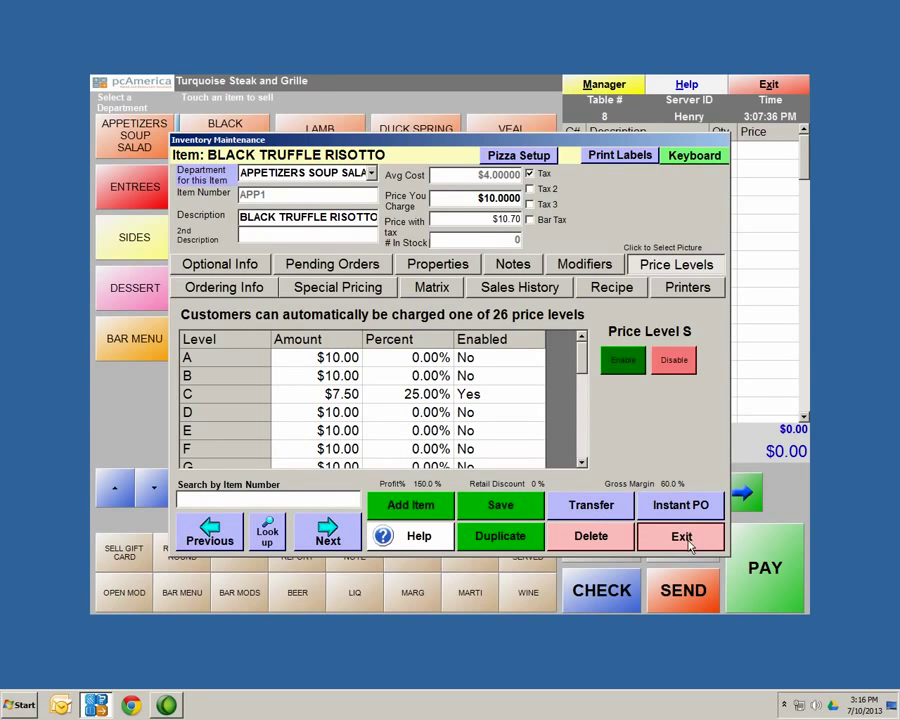
- Exit Inventory Maintenance and show the cash customer's Price Level dropdown in Customer Maintenance
left_click(686, 540)
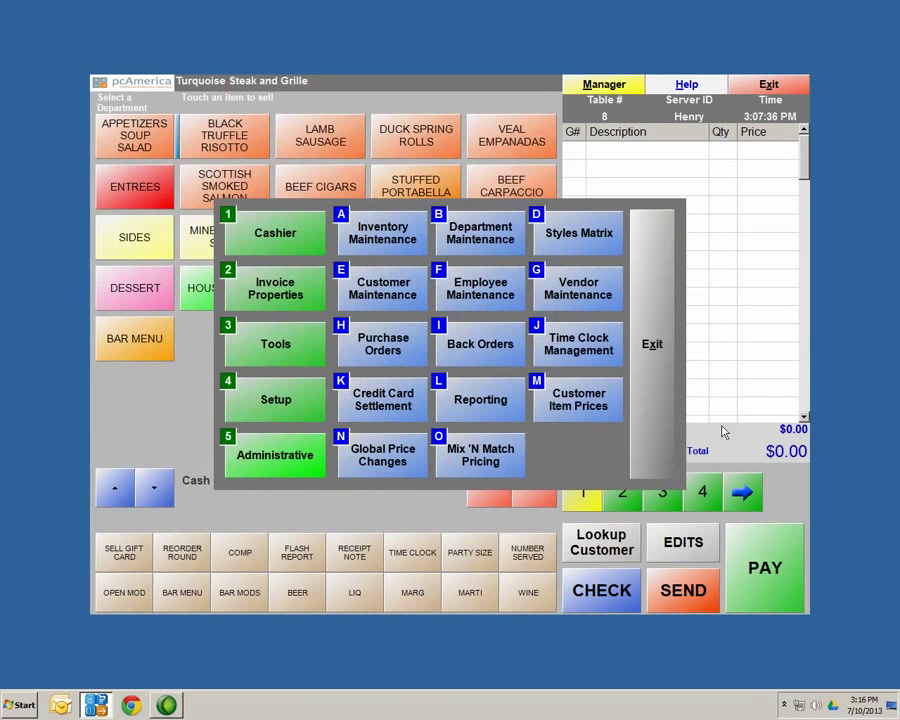
left_click(381, 300)
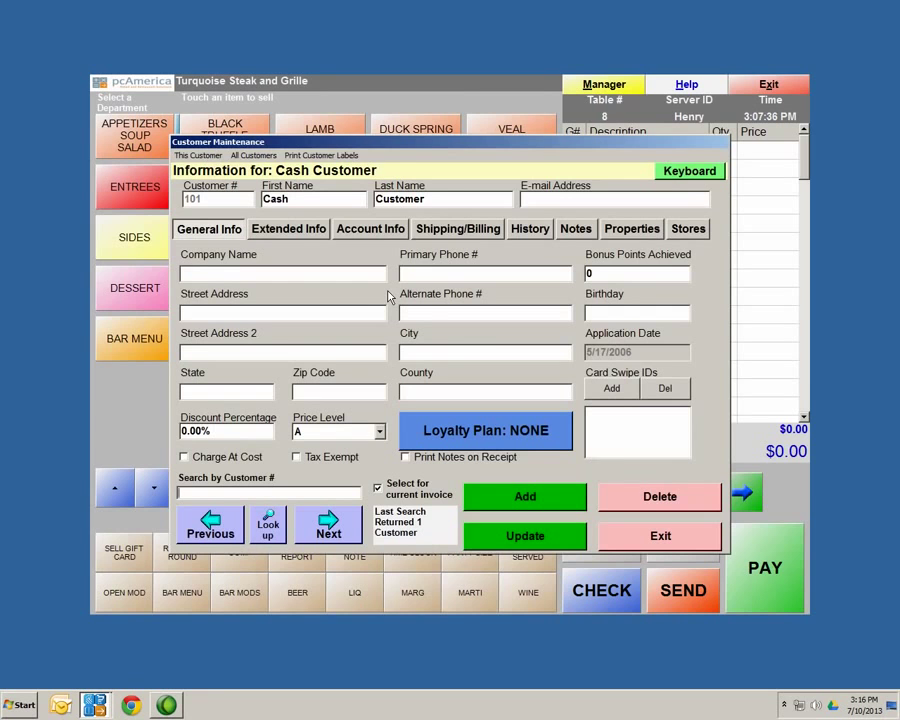
left_click(379, 431)
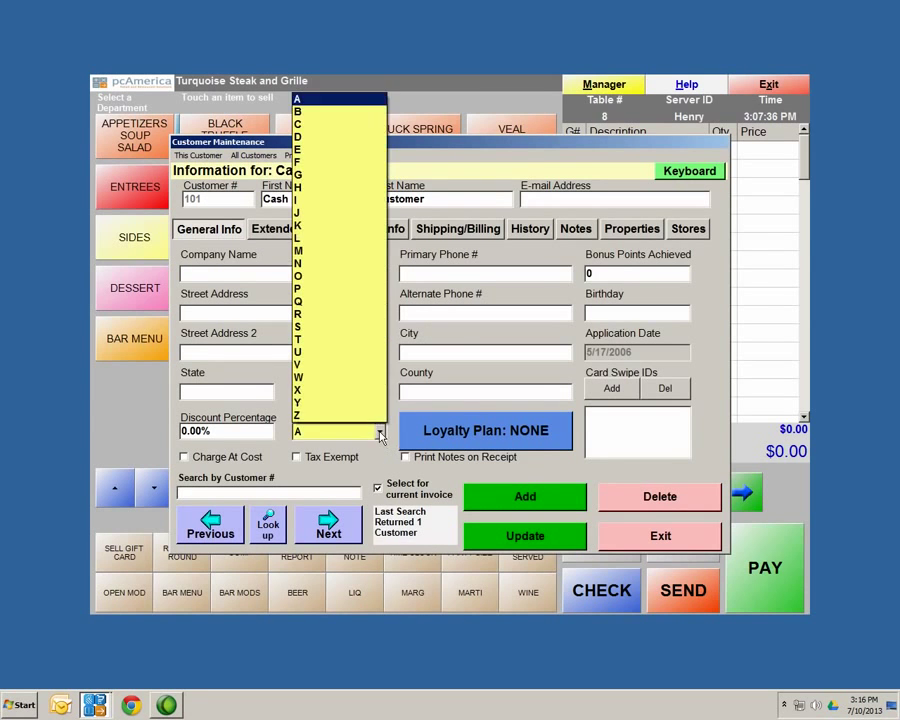
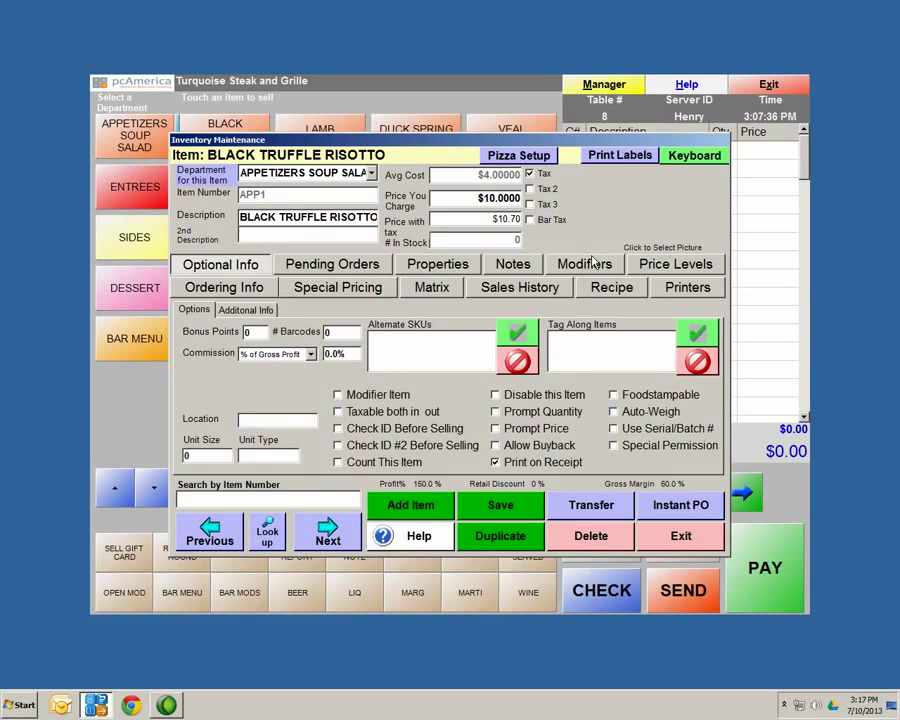
- Leave the risotto item's notes and begin a new Standard Item with a blank form
left_click(536, 266)
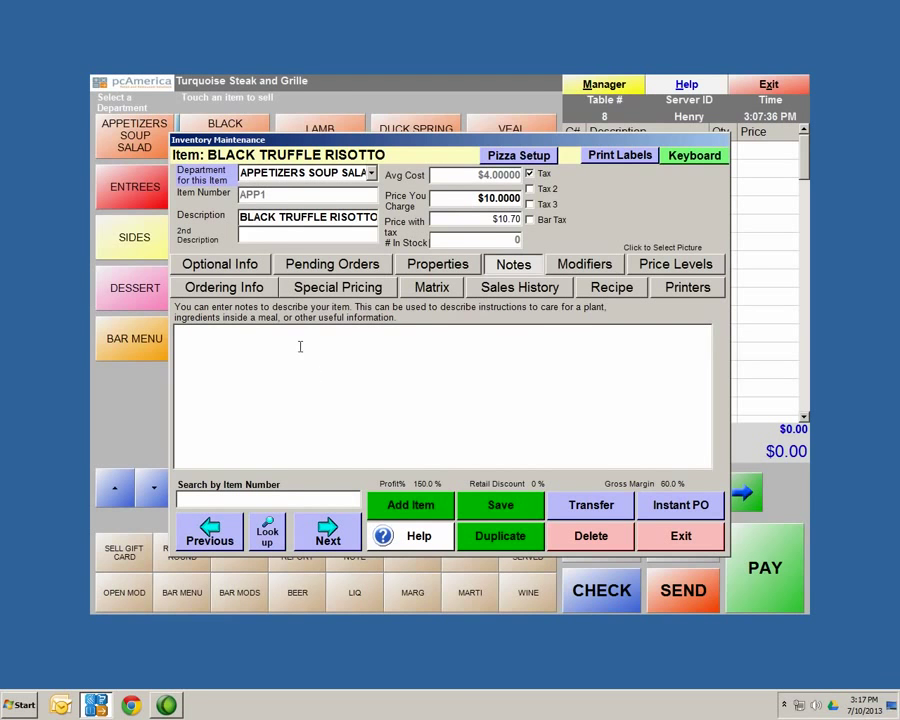
left_click(221, 265)
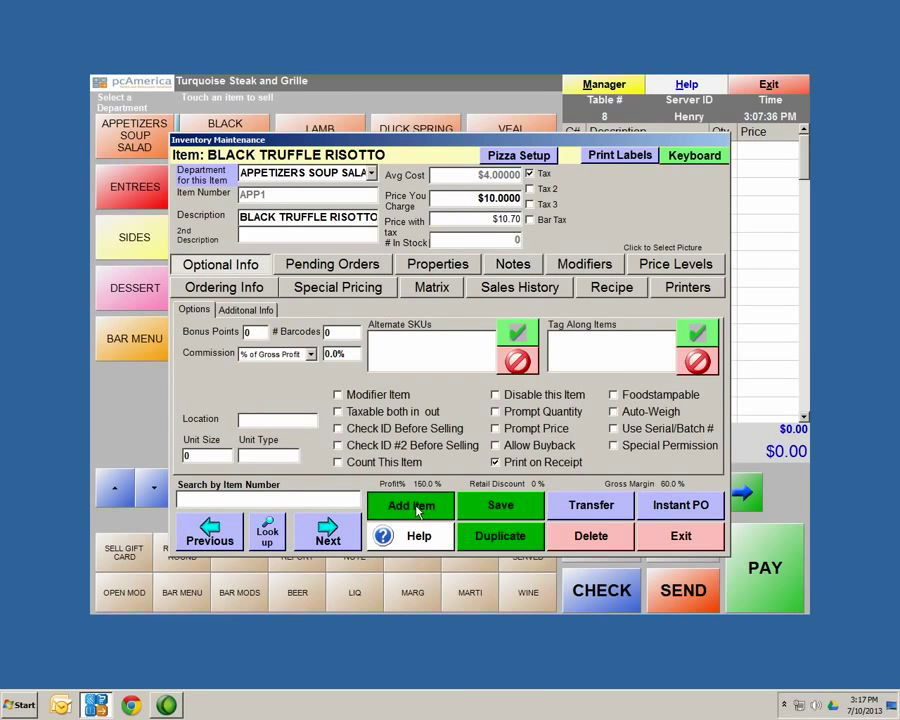
left_click(419, 508)
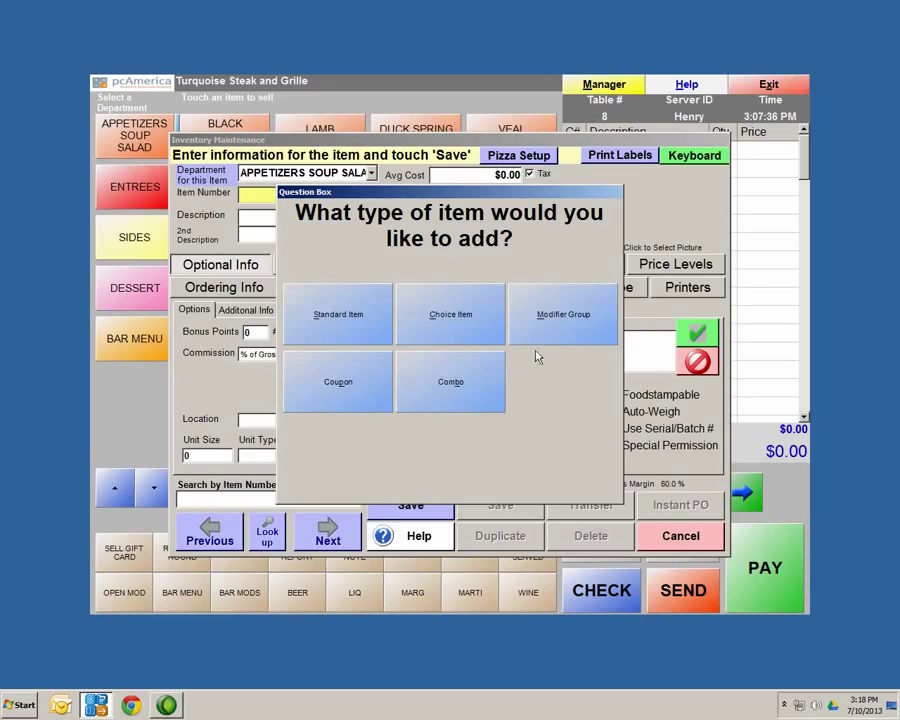
left_click(303, 320)
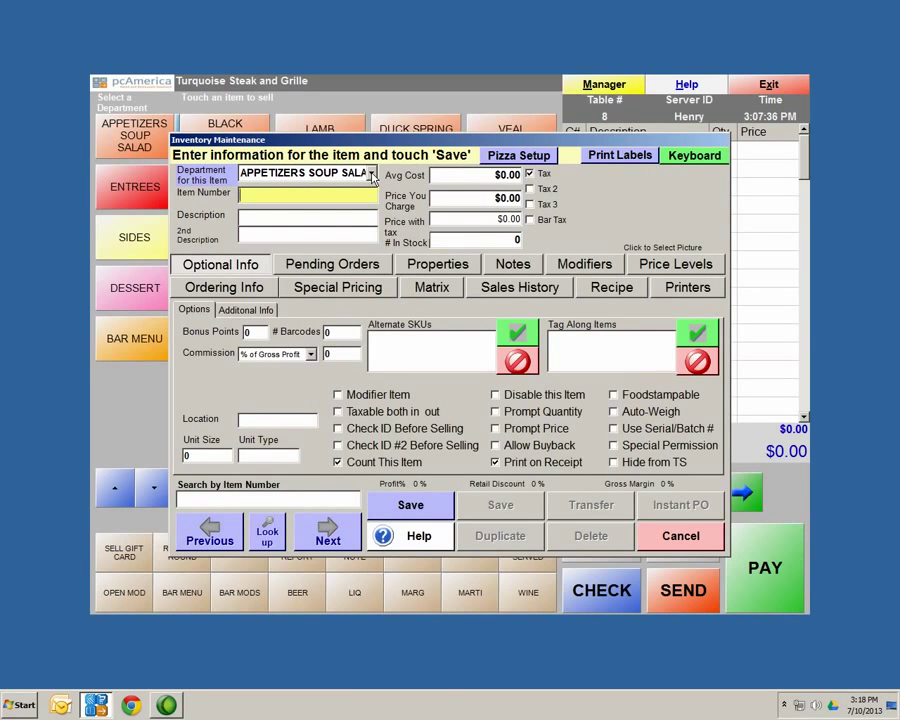
- Put the new item in the Burger department with item number and description 'Cheese Burger'
left_click(371, 174)
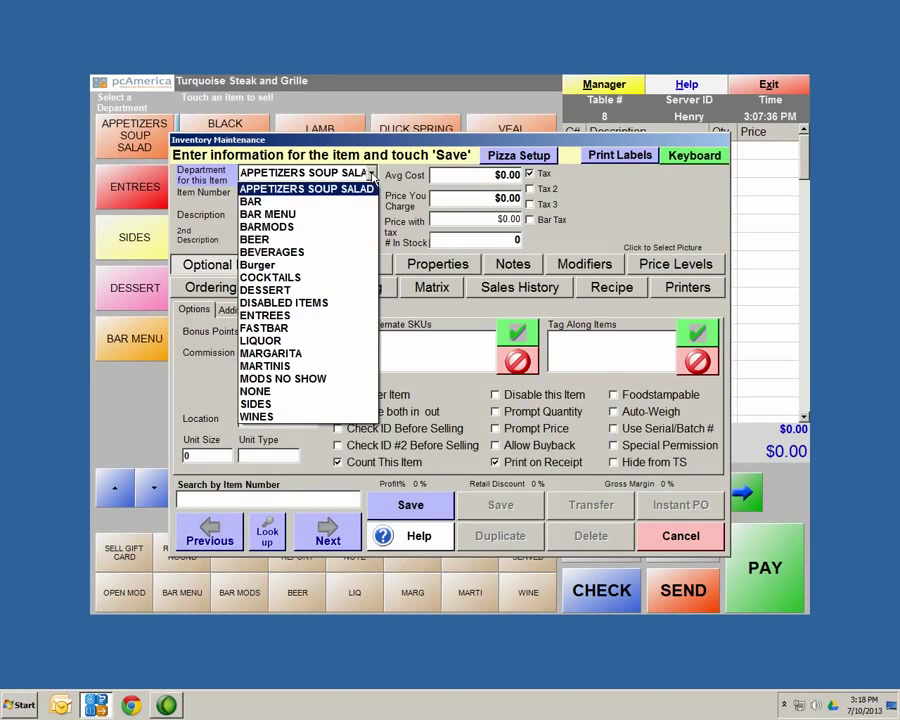
left_click(282, 266)
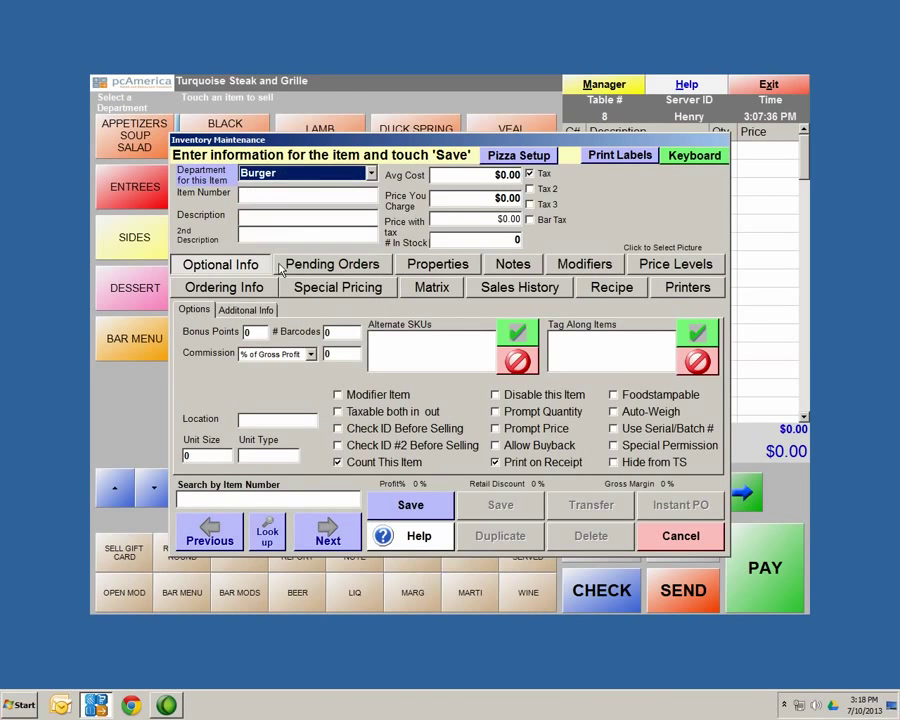
left_click(272, 194)
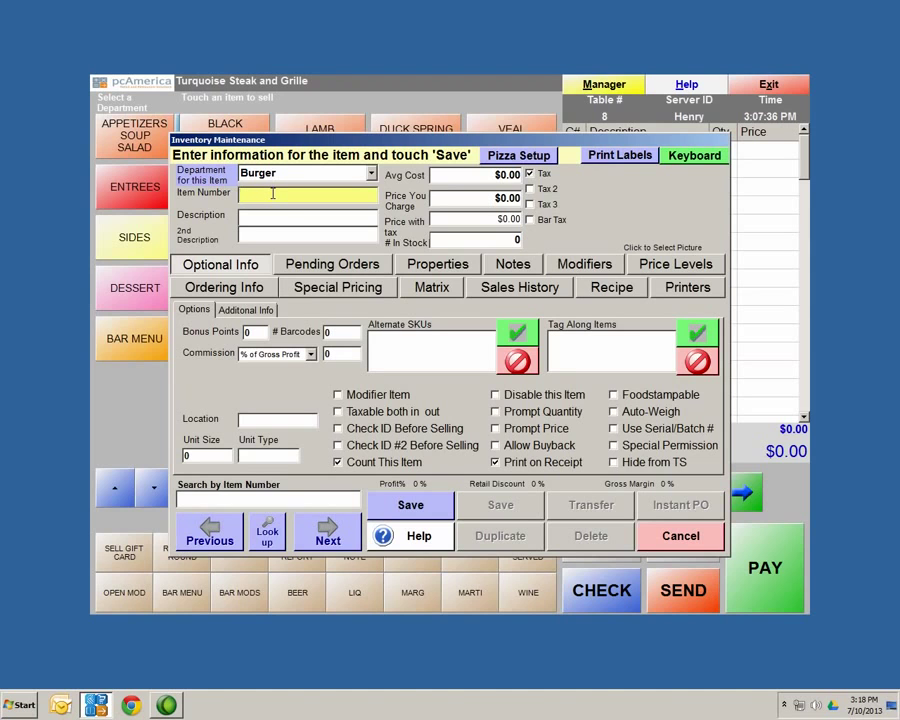
type("Cheese")
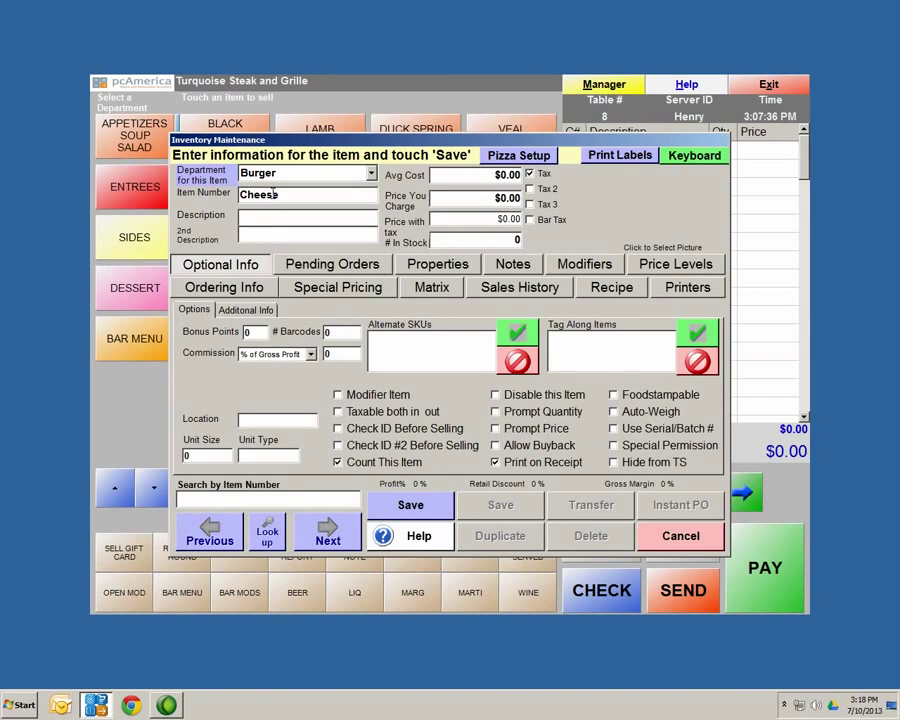
type(" Burger")
key("Tab")
type("Cheese Burger")
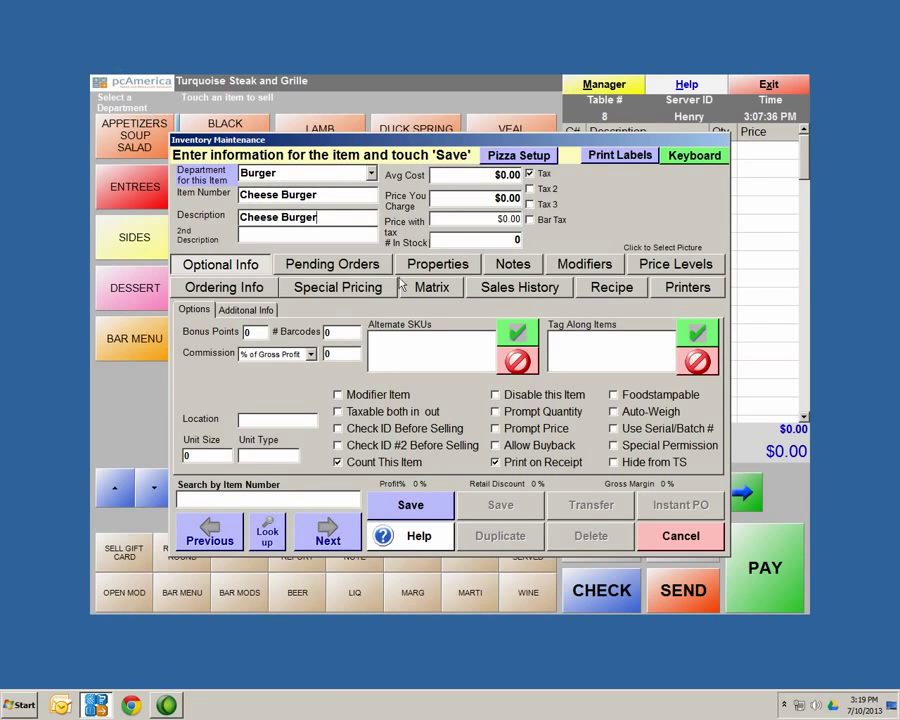
- Set cost 5 and price $10.00, stop counting stock, and save Cheese Burger
left_click(502, 174)
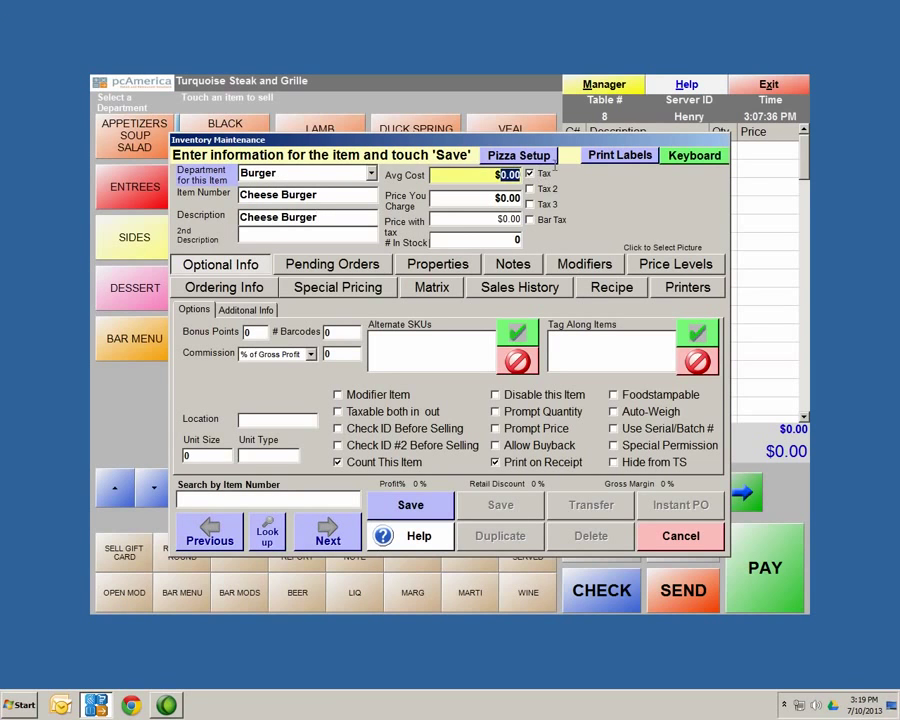
type("5")
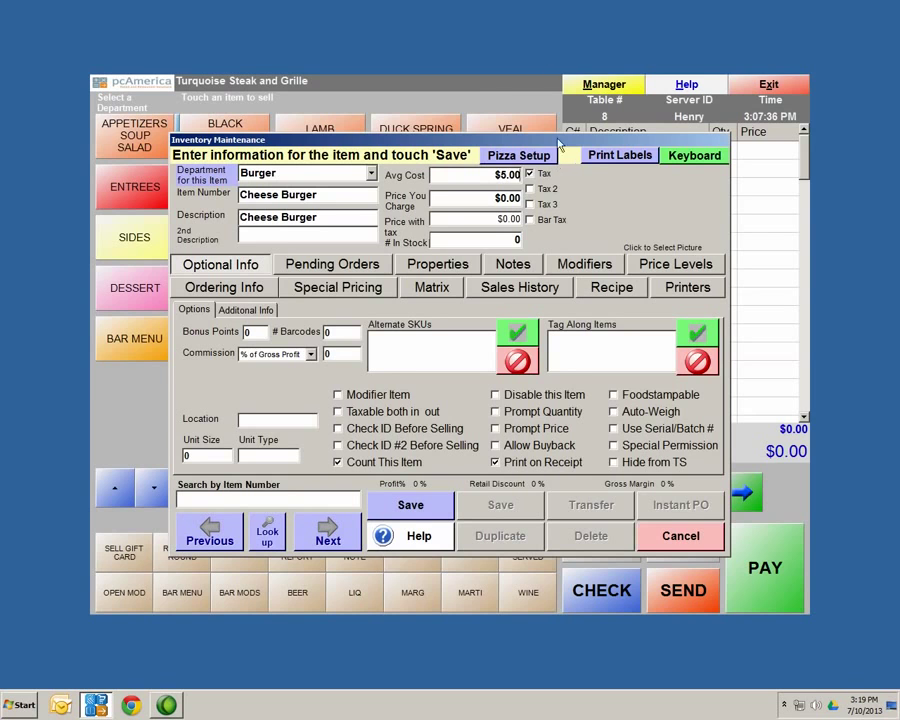
left_click(480, 198)
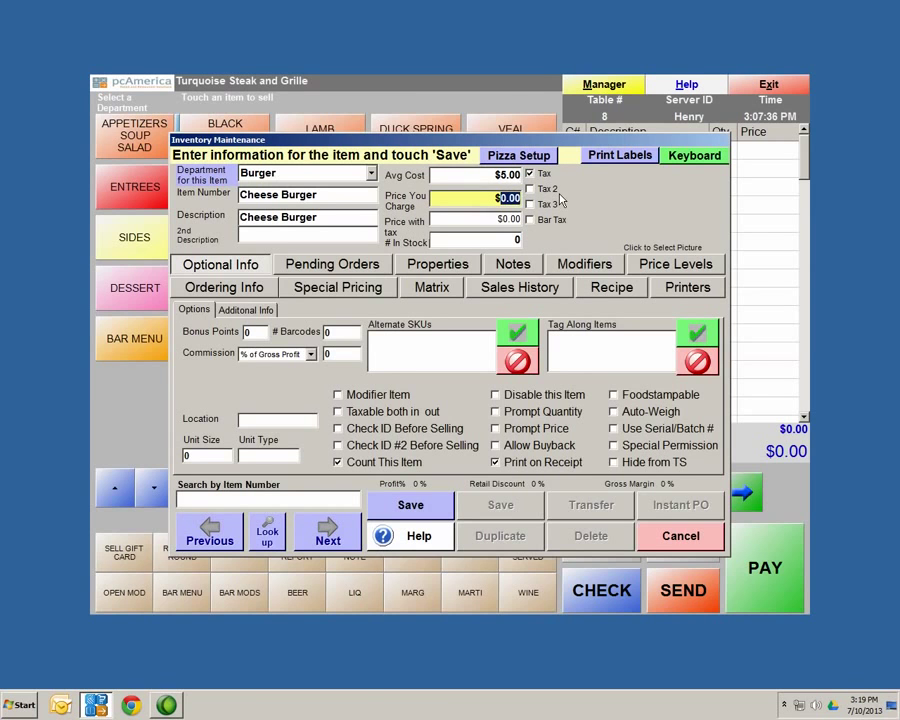
type("10.00")
key("Tab")
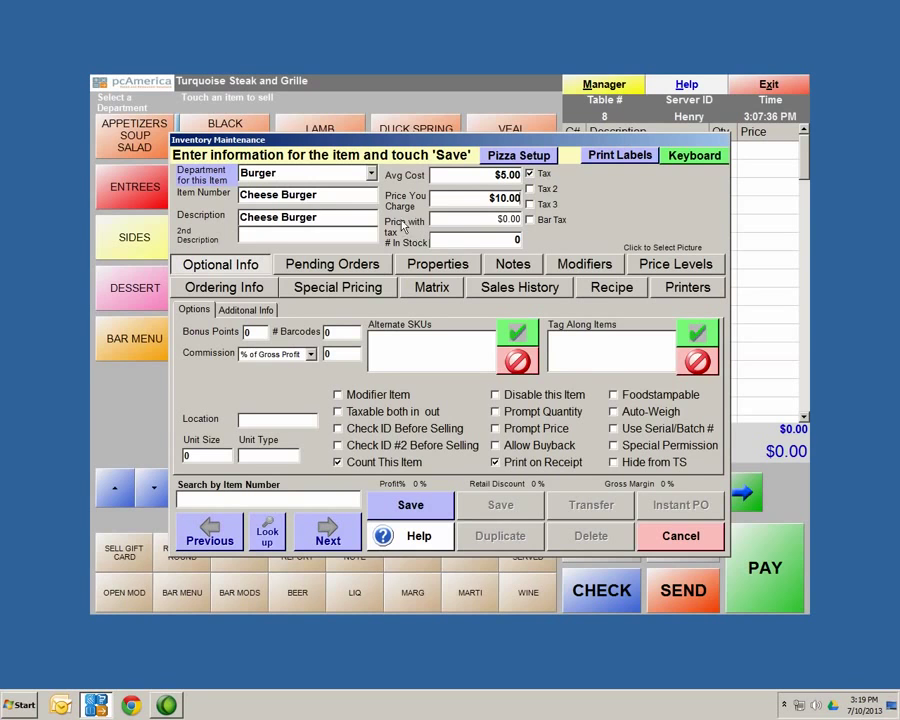
left_click(470, 219)
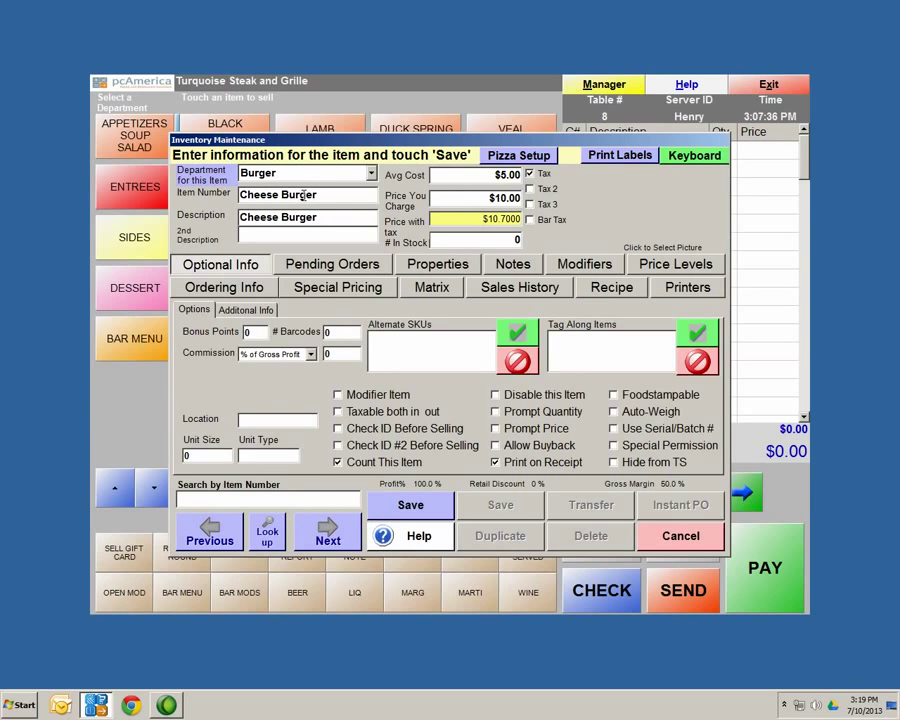
left_click(385, 463)
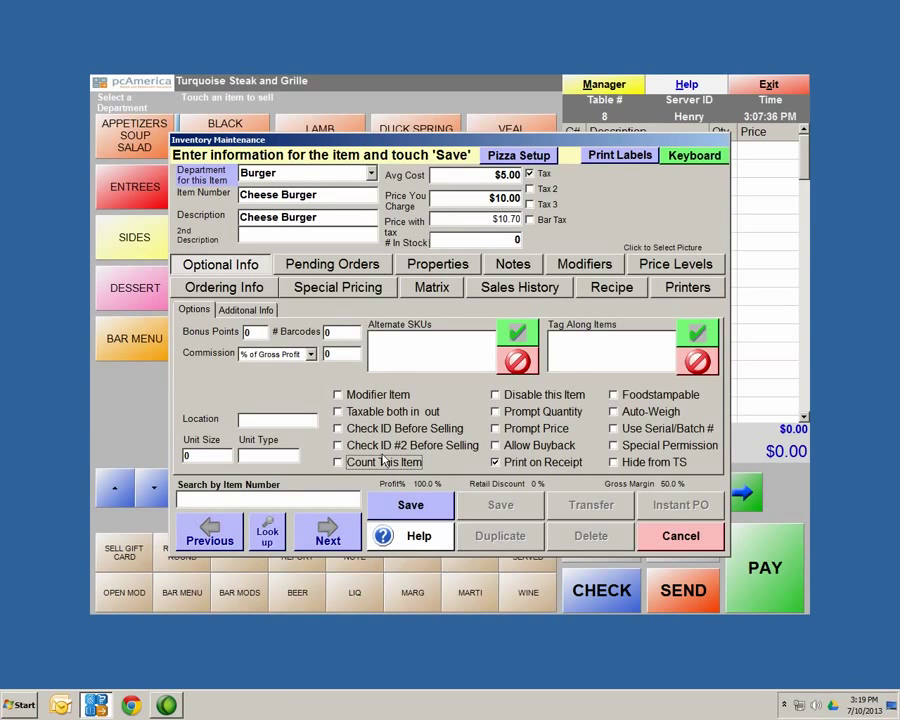
left_click(411, 505)
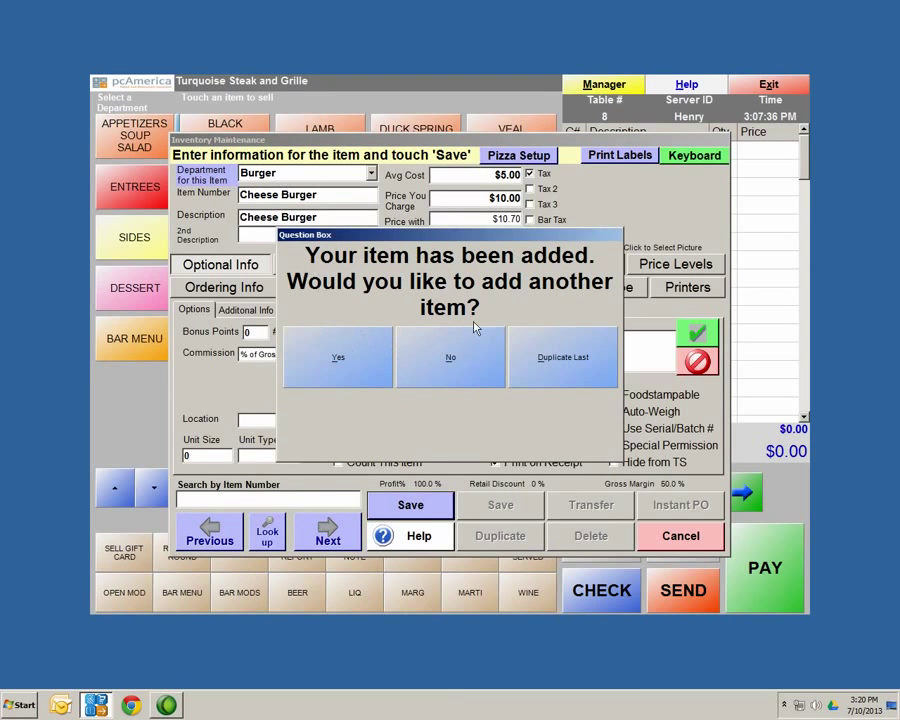
- Decline another item, exit inventory and manager menus, and open table 8 for one guest
left_click(452, 358)
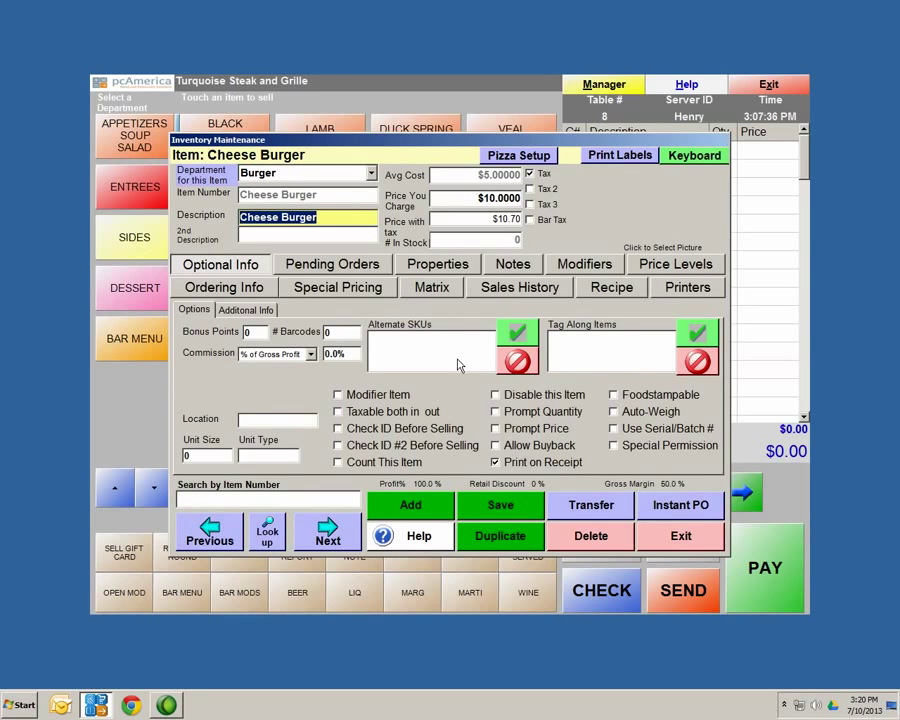
left_click(527, 505)
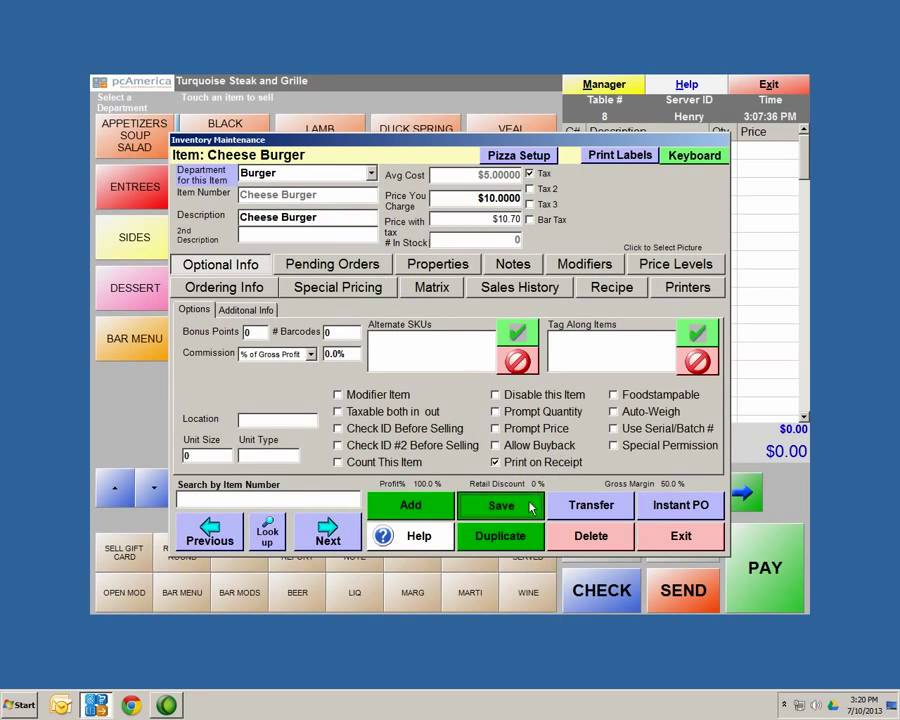
left_click(701, 540)
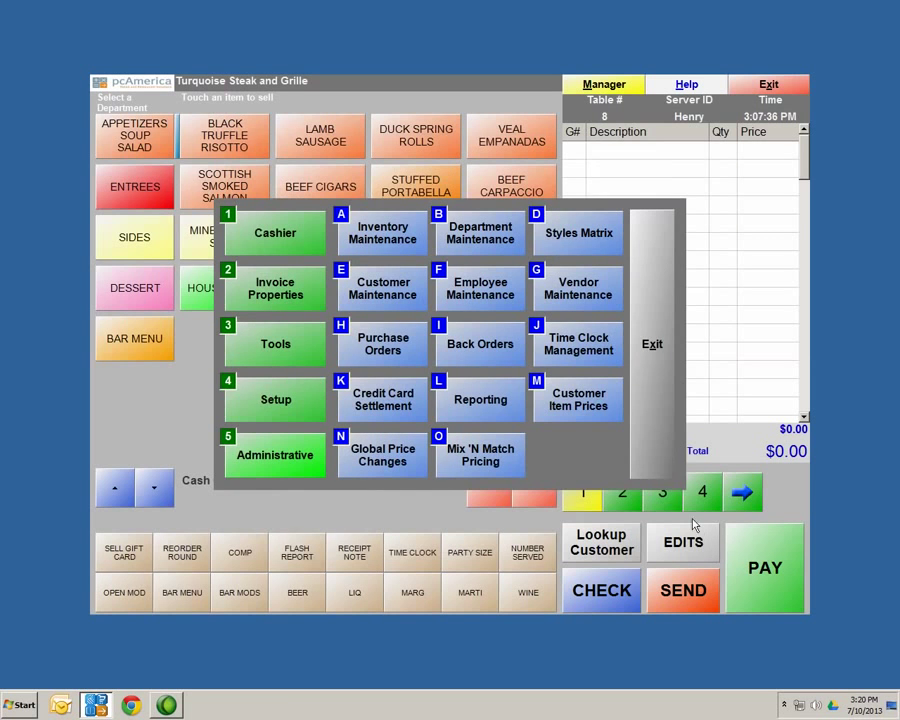
left_click(655, 376)
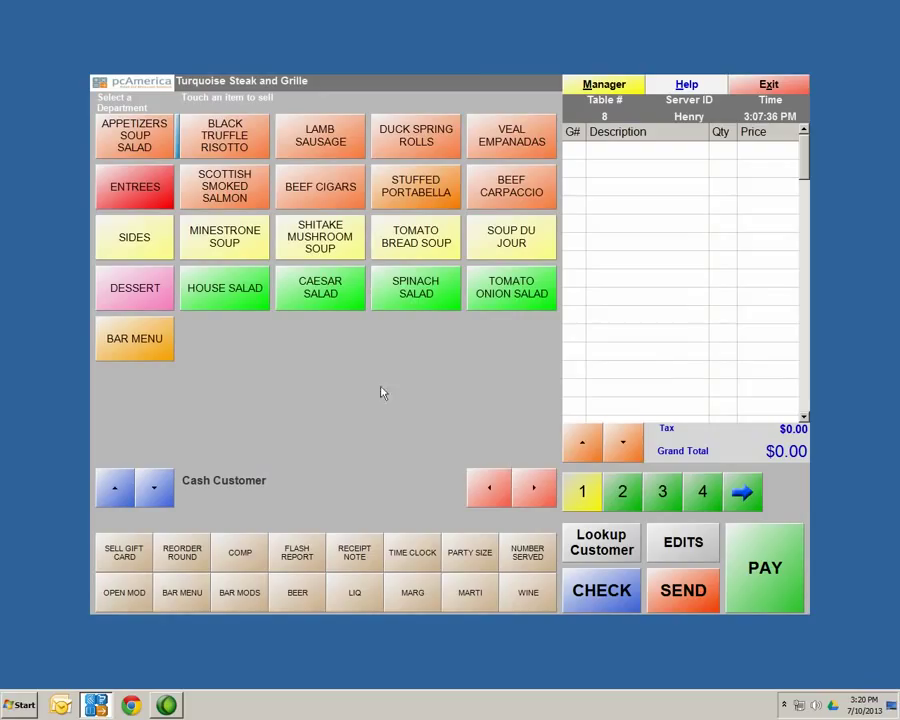
left_click(767, 84)
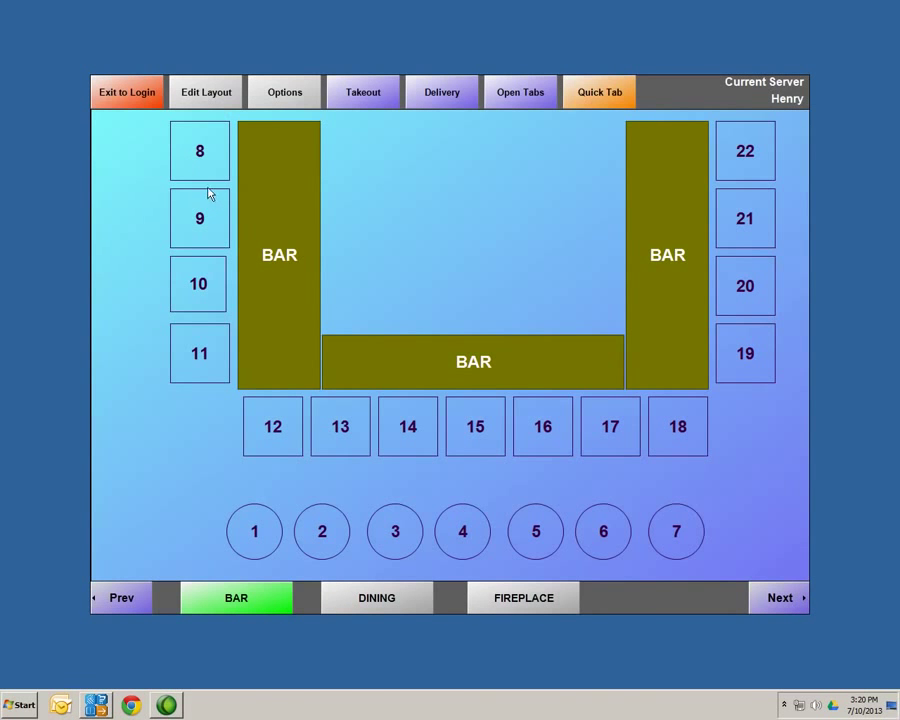
left_click(207, 167)
left_click(230, 277)
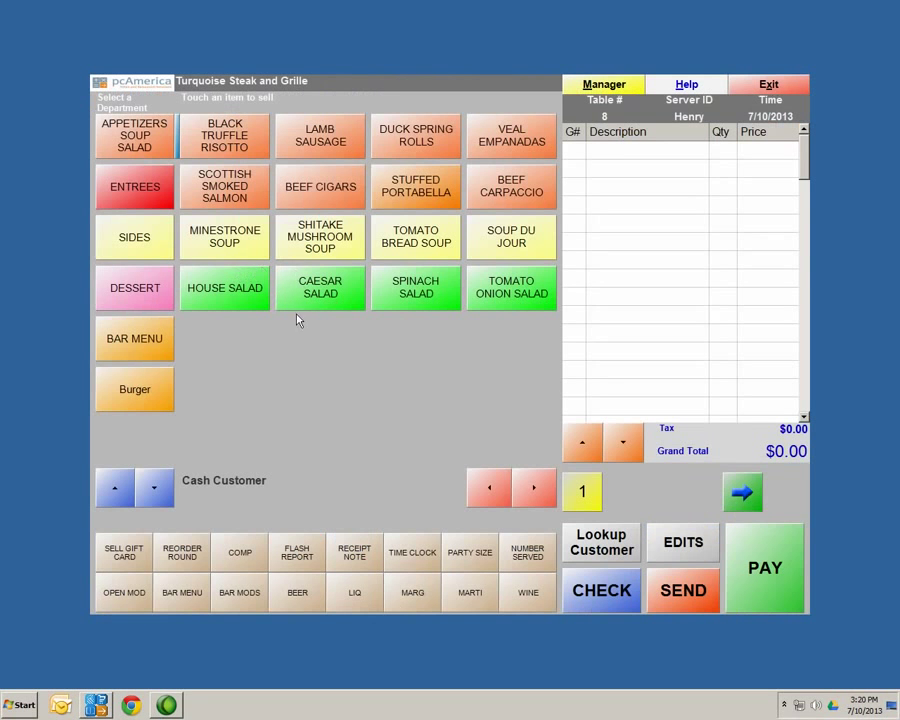
- Add one $10.00 Cheese Burger from the Burger department to table 8, then bring up manager functions
left_click(144, 410)
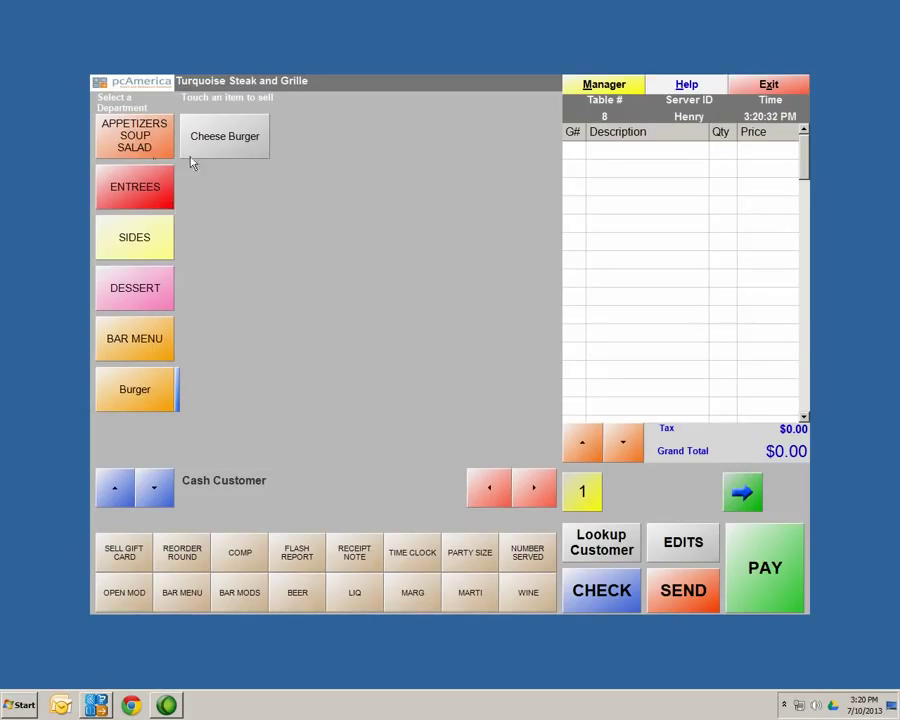
left_click(219, 144)
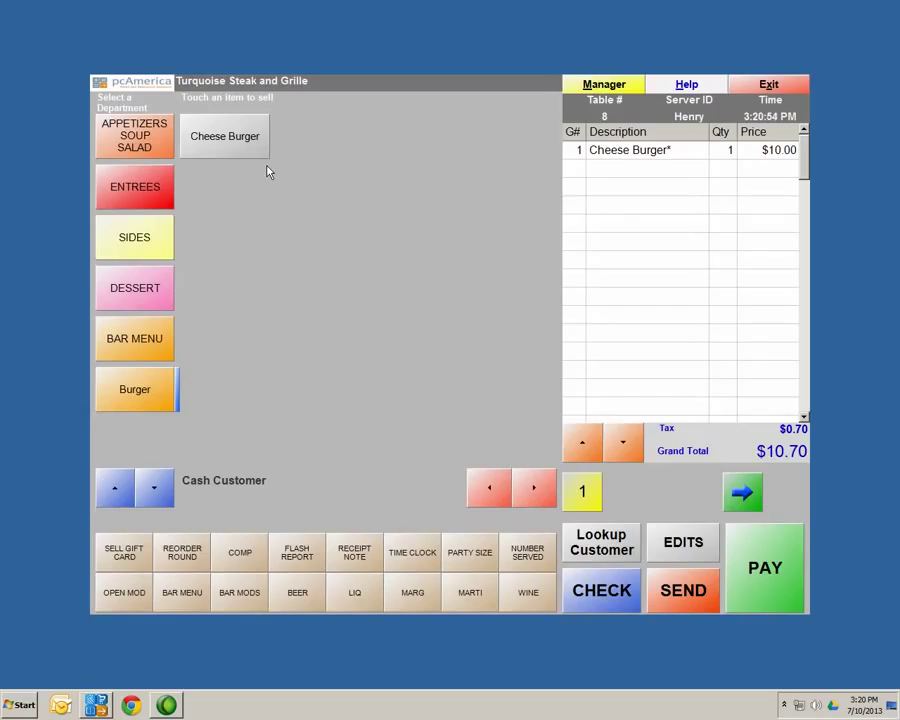
left_click(604, 84)
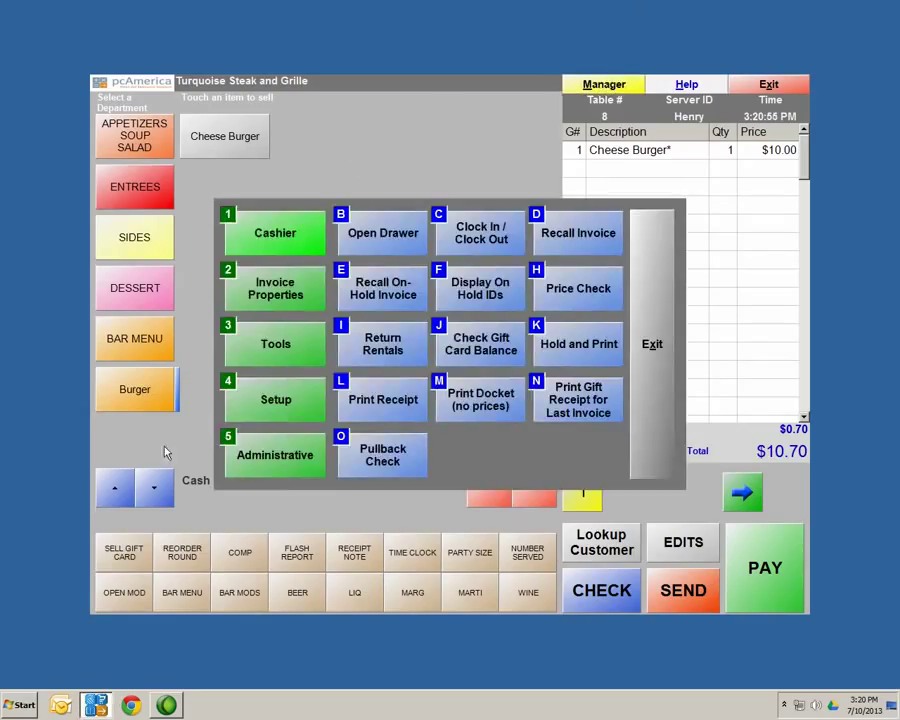
- From Administrative, open Inventory Maintenance and begin a new Modifier Group item
left_click(257, 467)
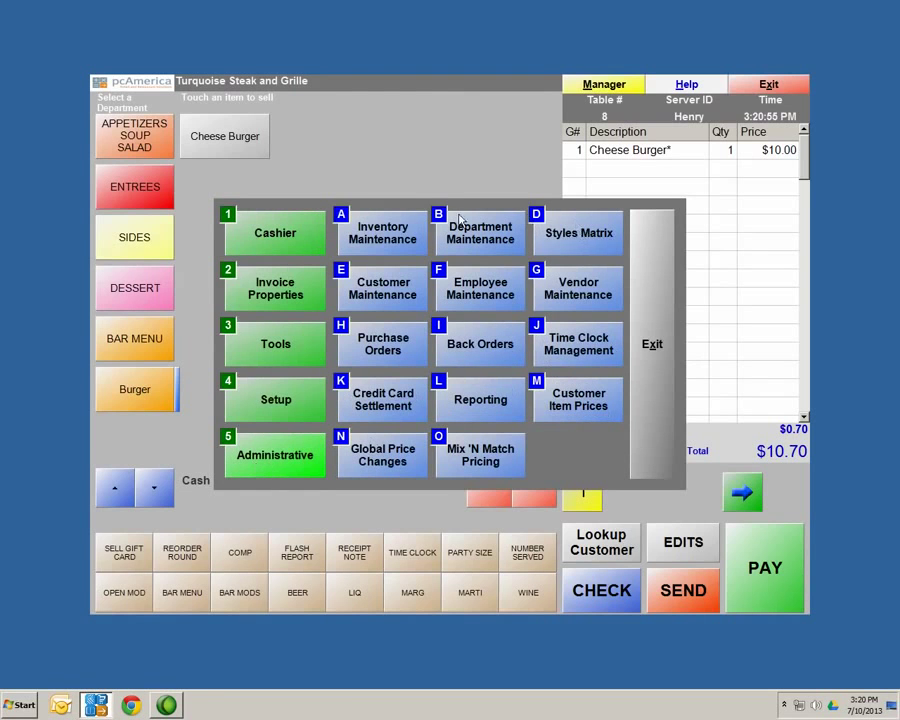
left_click(386, 228)
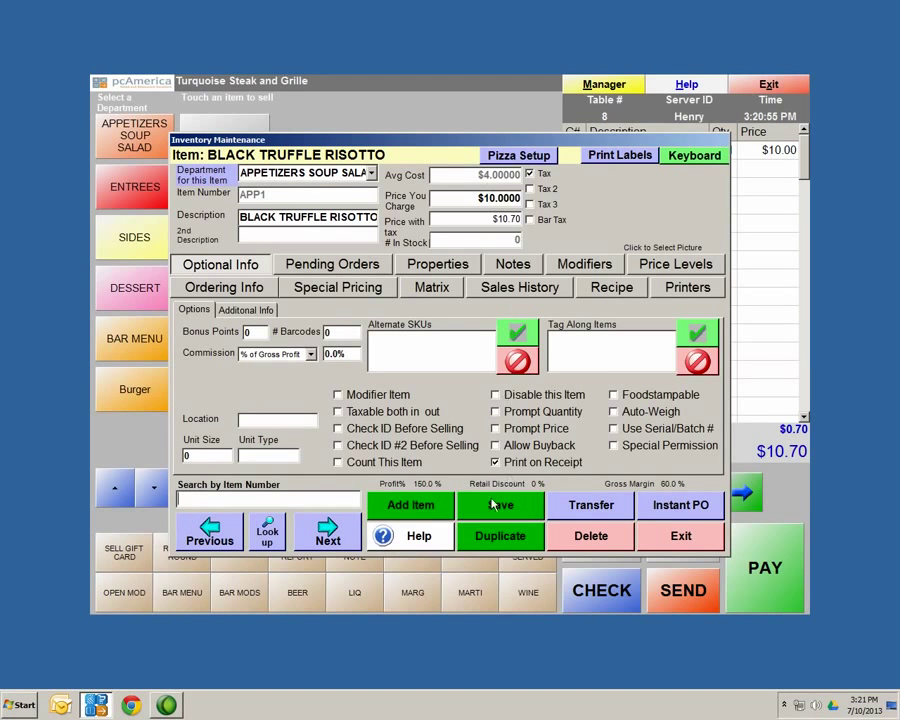
left_click(421, 508)
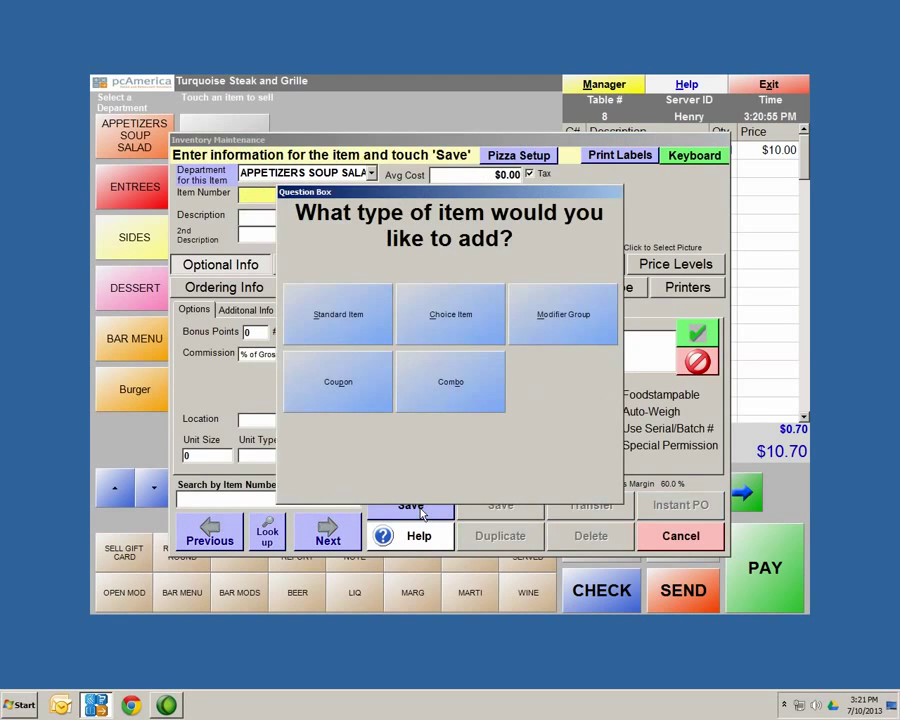
left_click(566, 333)
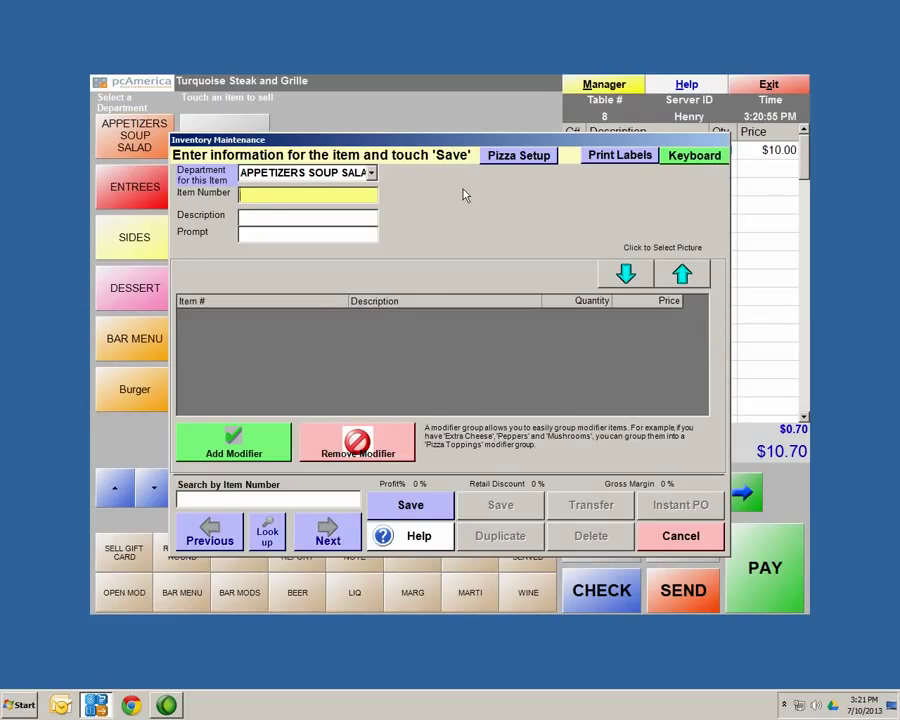
- Name the group BURGER TEMP in MODS NO SHOW, prompting 'HOW WOULD YOU LIKE YOUR BURGER?'
left_click(371, 173)
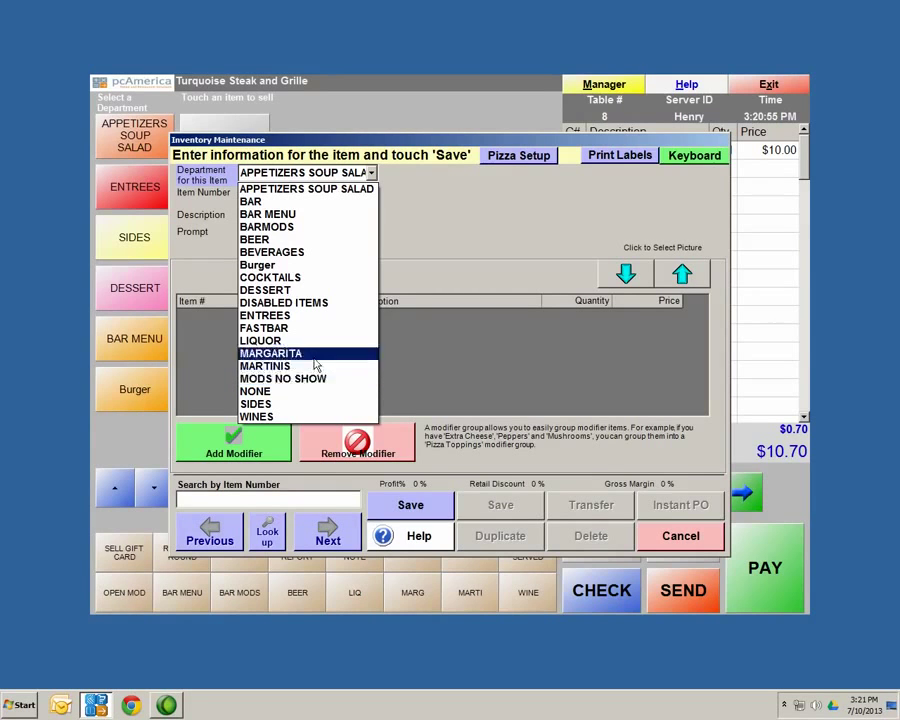
left_click(286, 380)
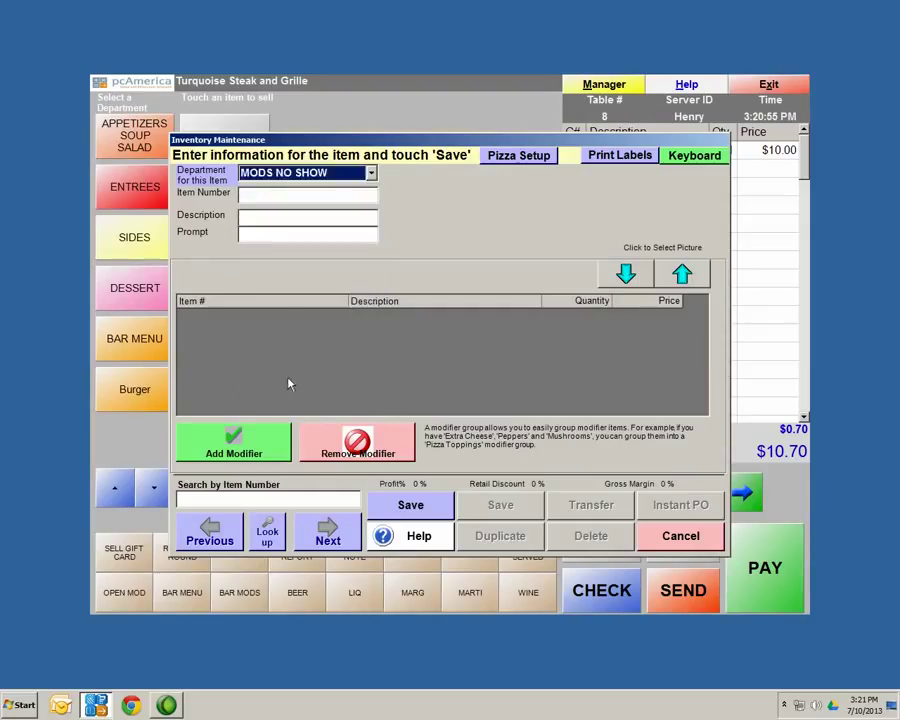
left_click(265, 192)
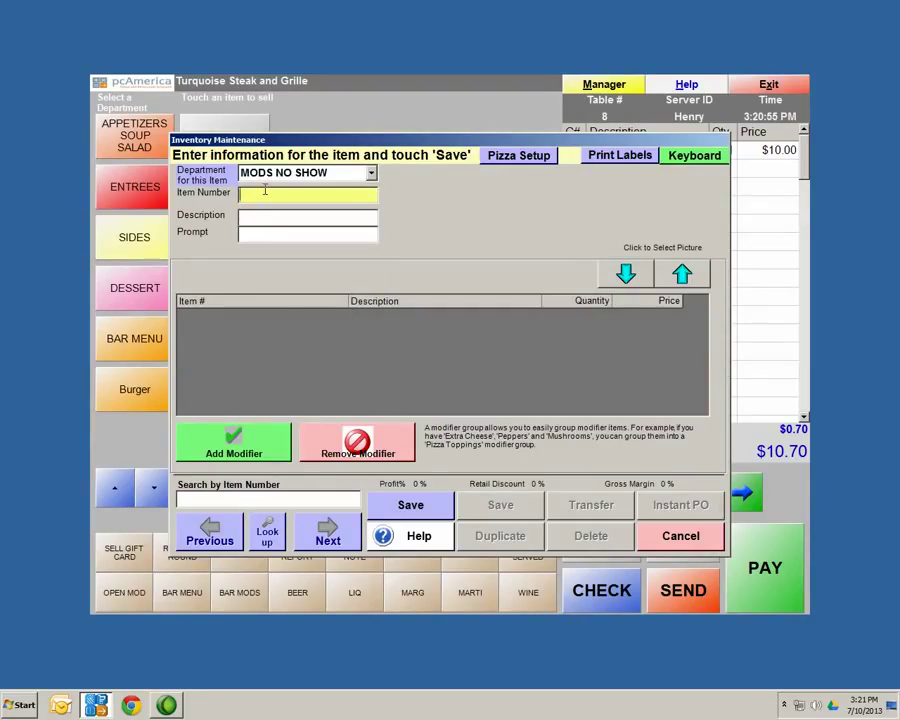
type("BU")
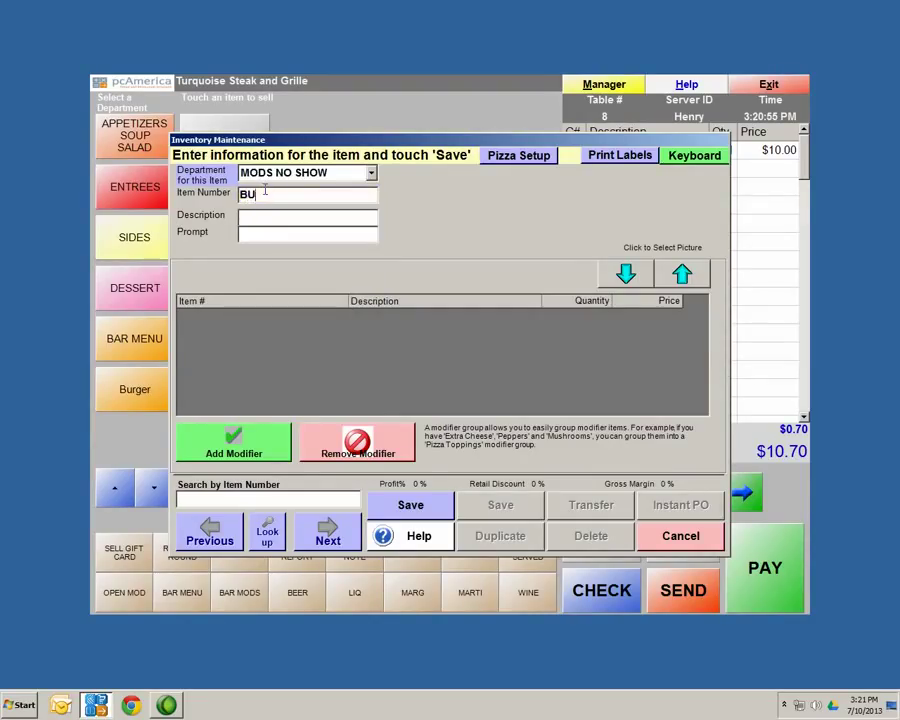
type("RGER TEMP")
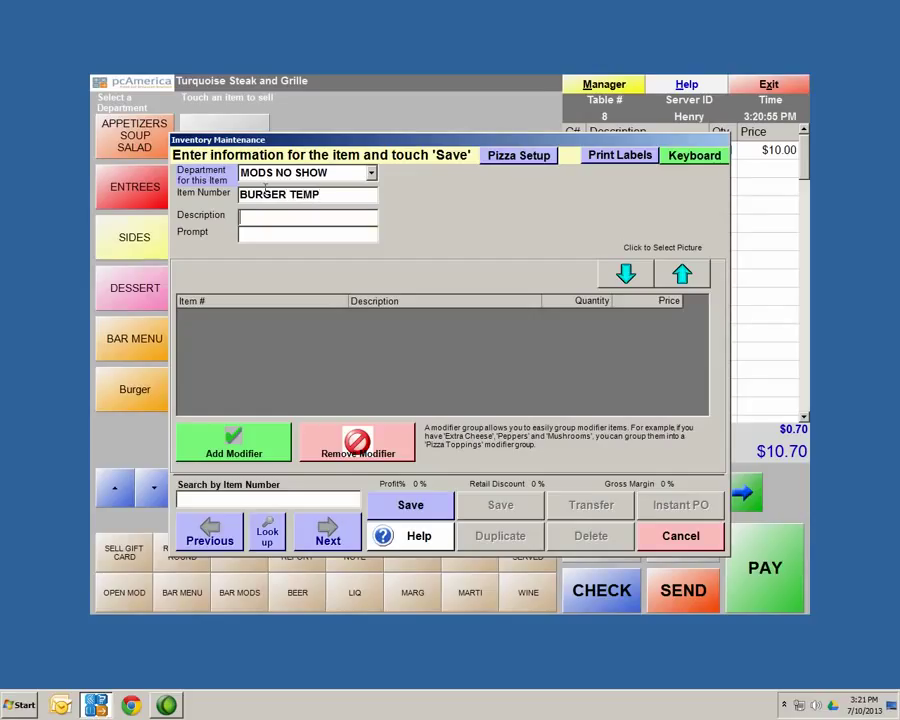
type("BURGER TEMP")
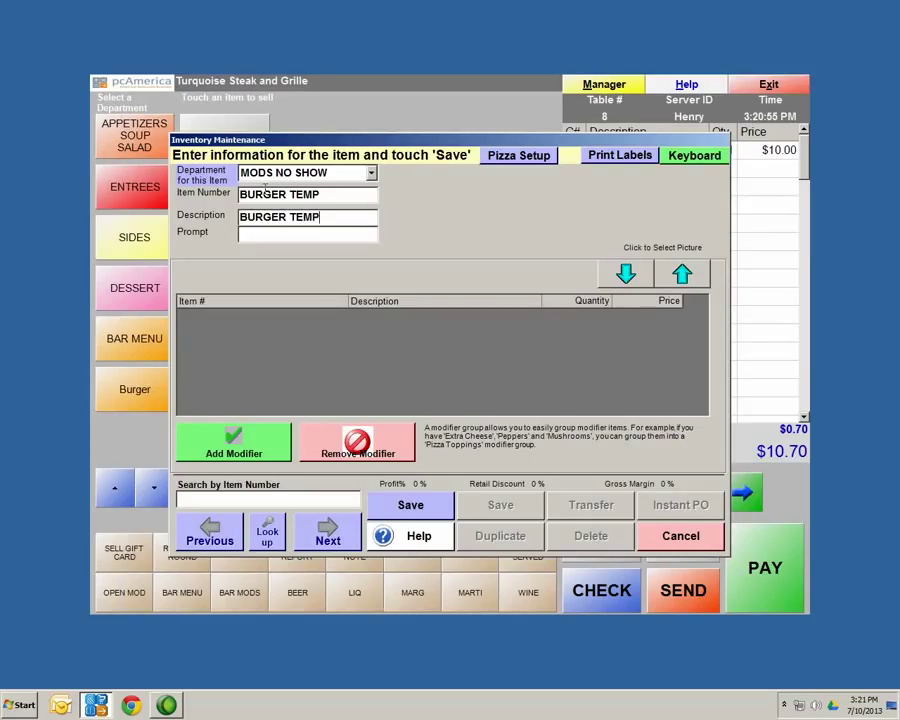
left_click(268, 234)
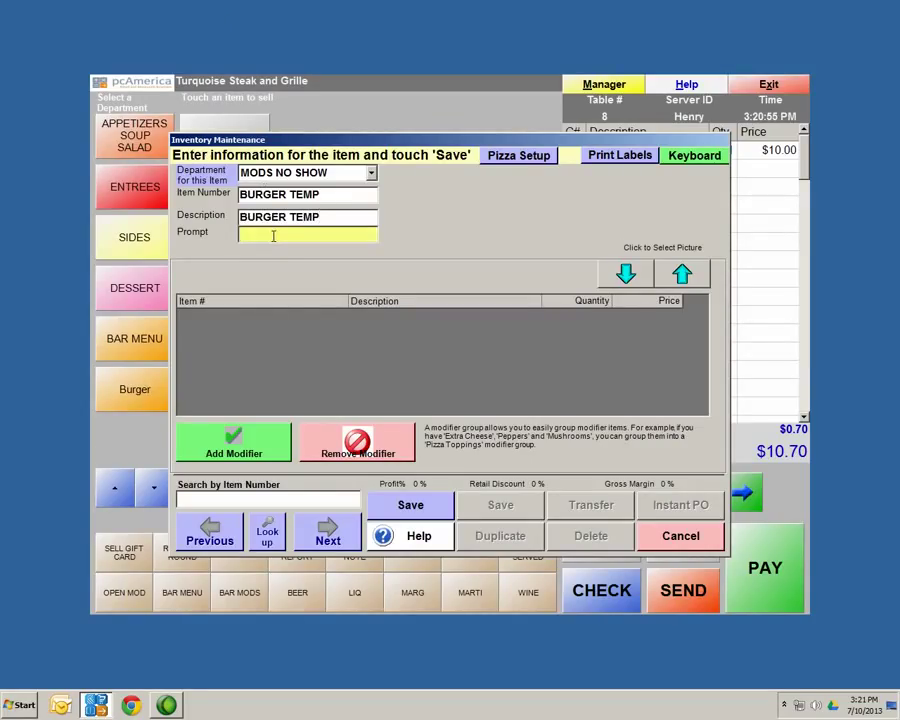
type("HOW ")
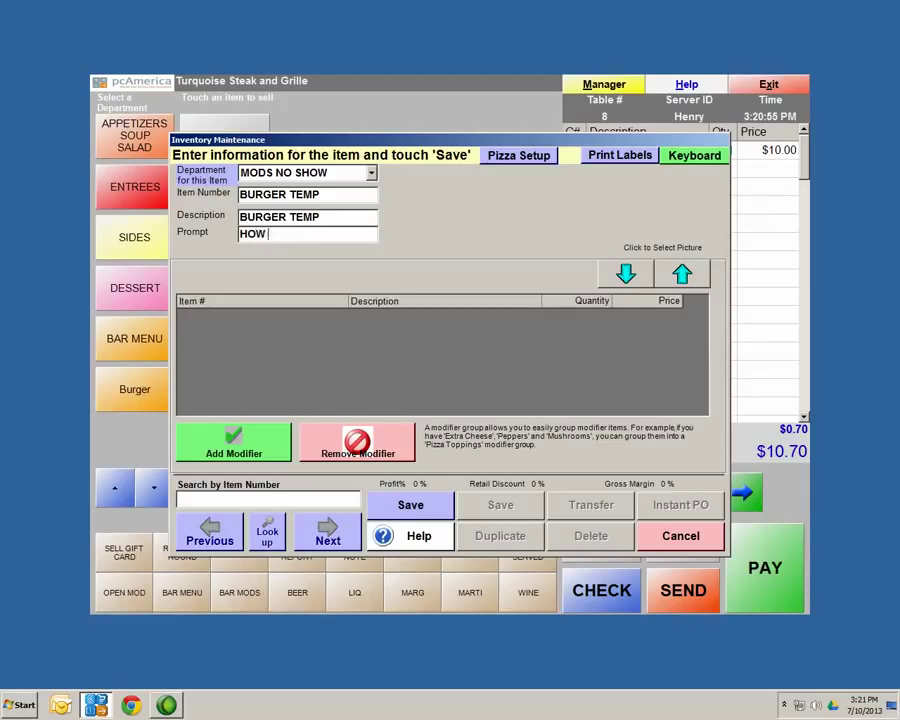
type("WOULD YOU LIKE YOU")
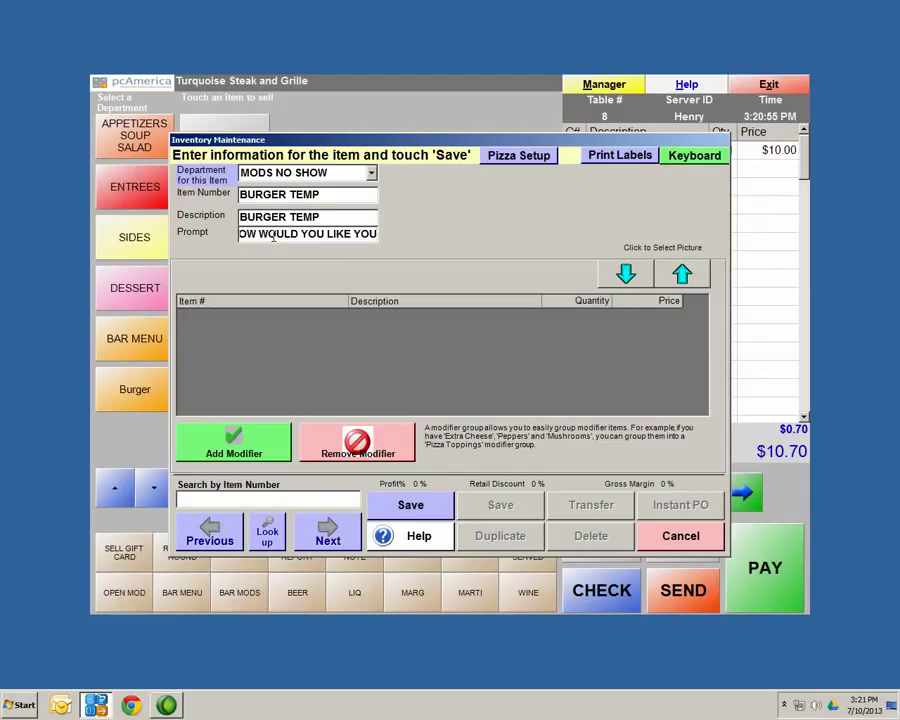
type("R BURGER?")
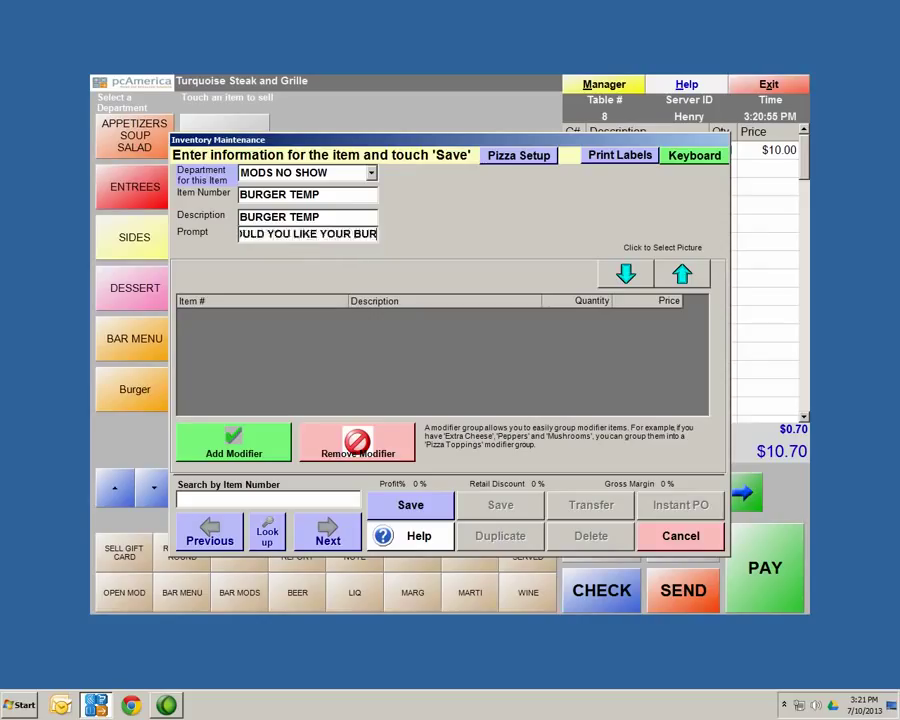
key("BackSpace")
type("?")
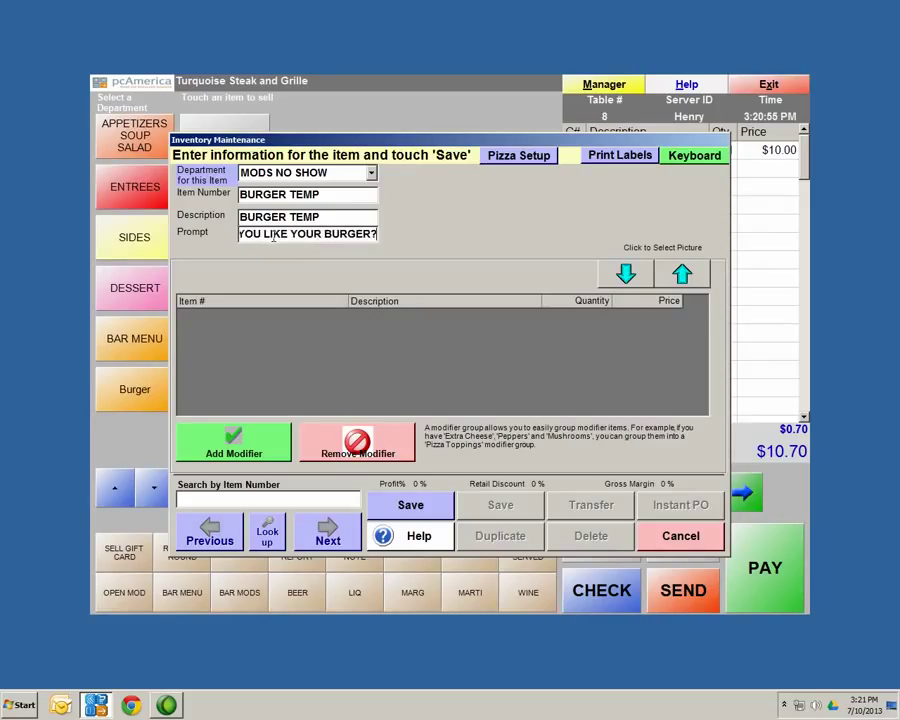
key("Home")
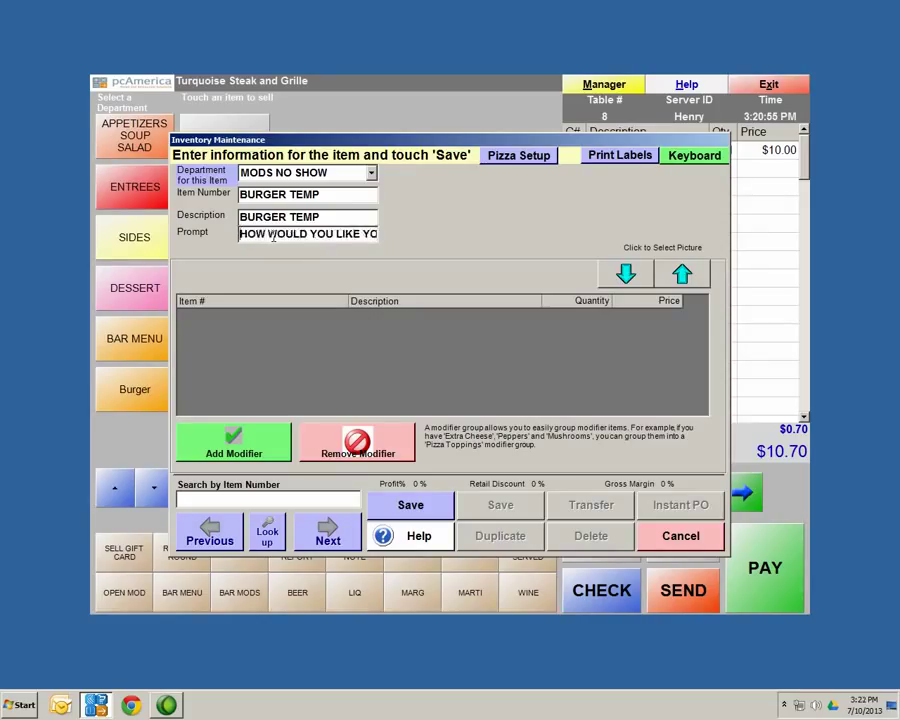
- Save BURGER TEMP and begin another Standard Item
left_click(429, 514)
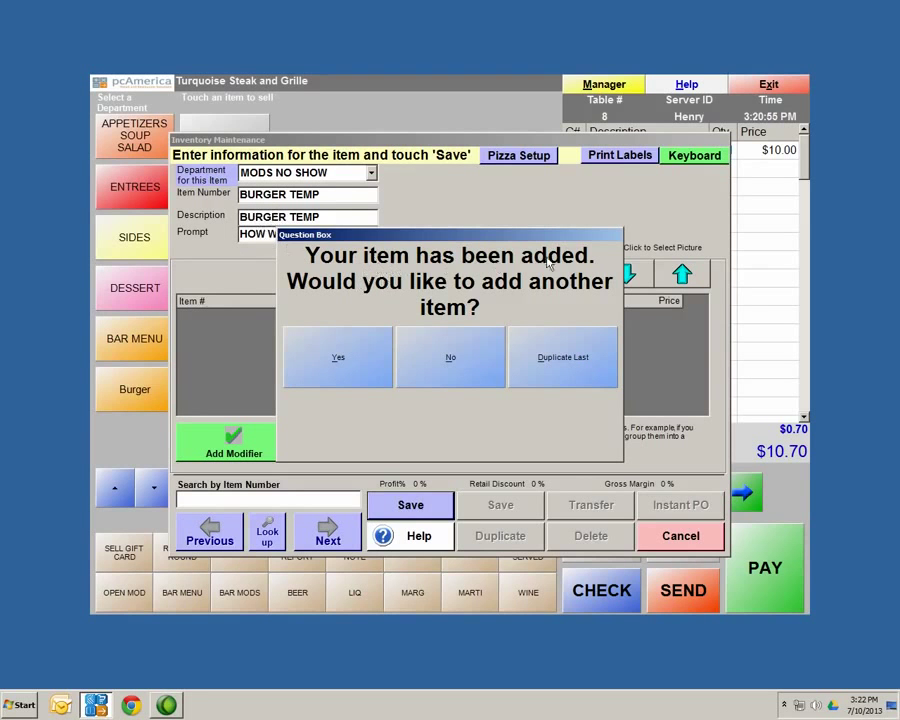
left_click(312, 376)
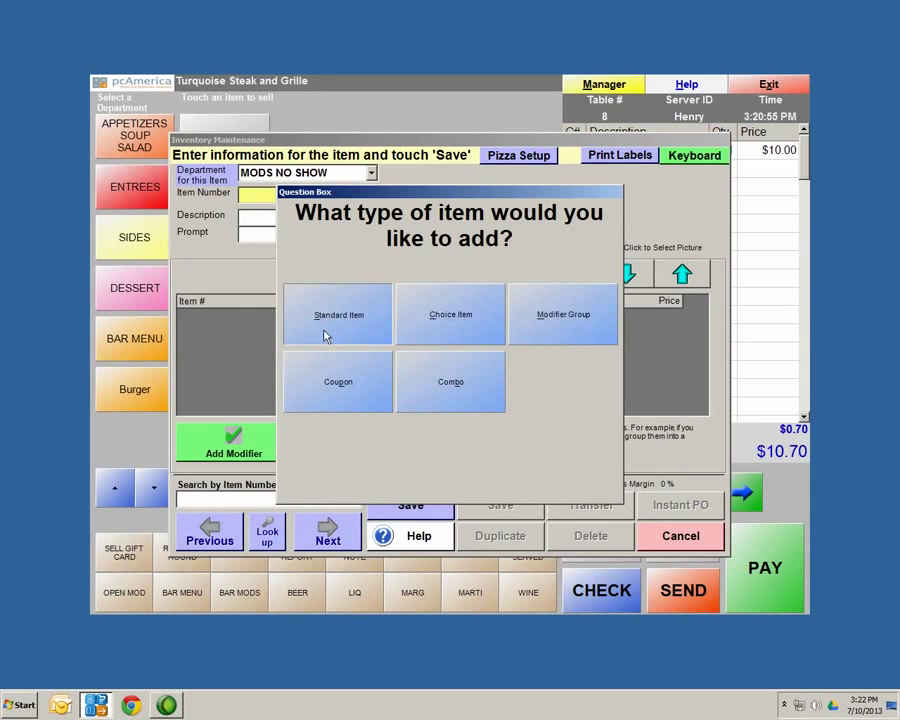
left_click(325, 337)
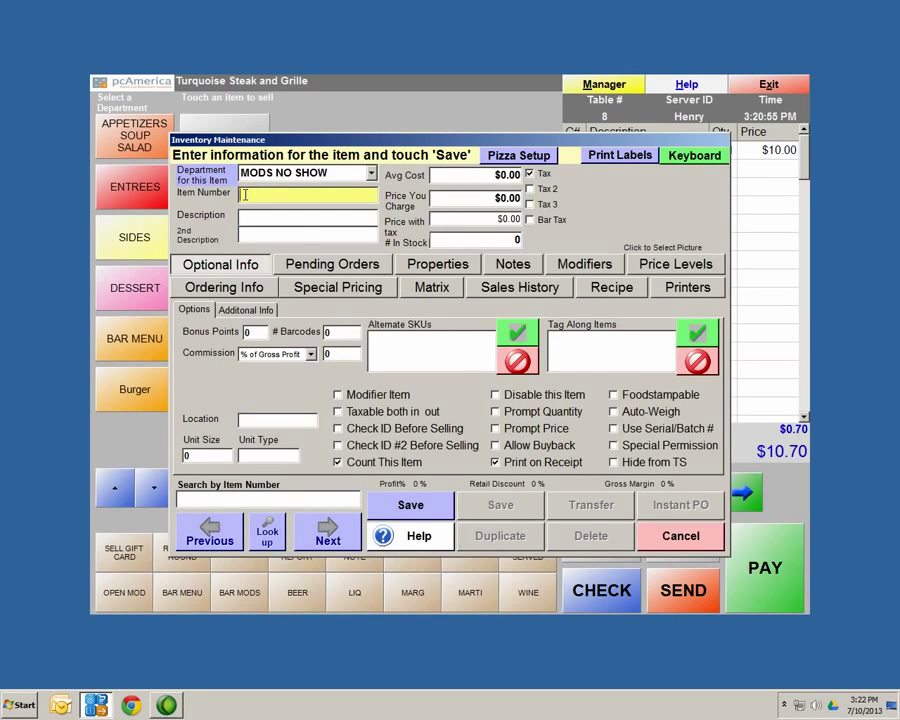
- Save 'Med Rare' as an untaxed modifier item
type("Med Rare")
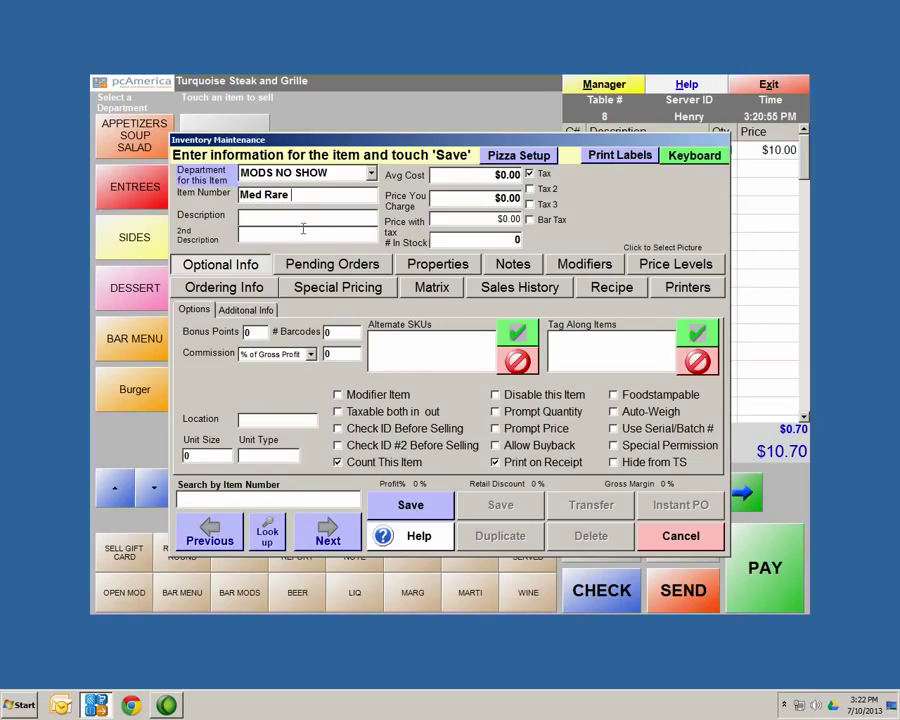
left_click(289, 213)
type("MEd Rare")
left_click(257, 217)
key("BackSpace")
type("e")
left_click(531, 175)
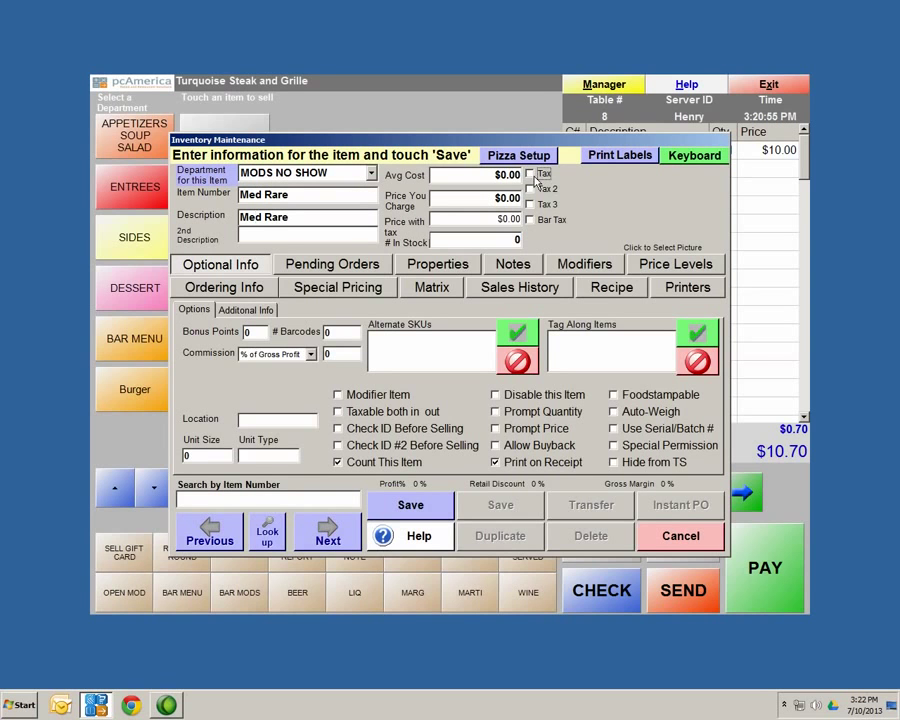
left_click(338, 397)
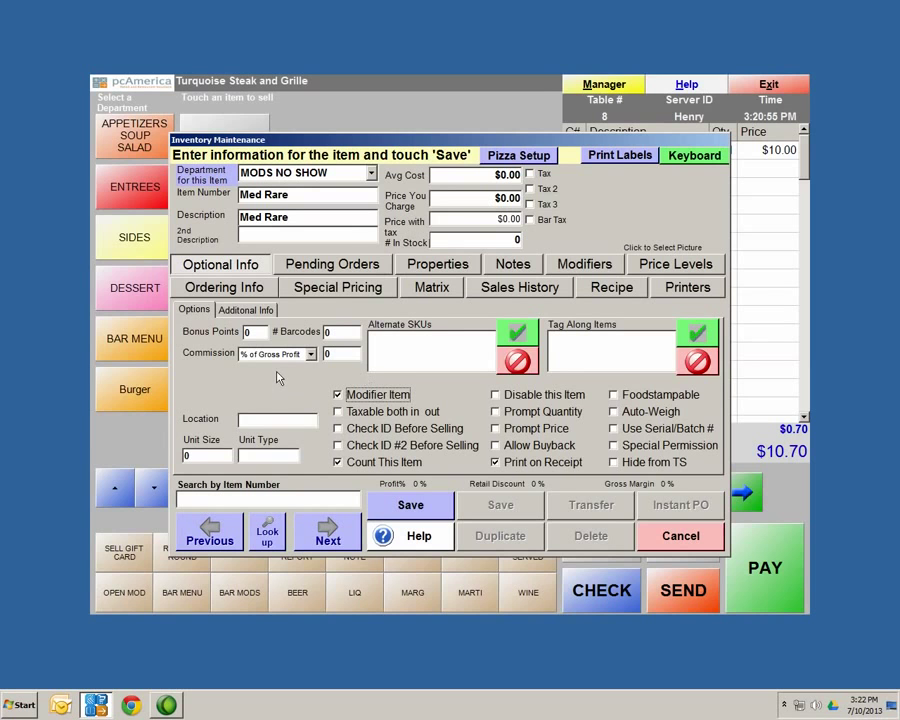
left_click(420, 504)
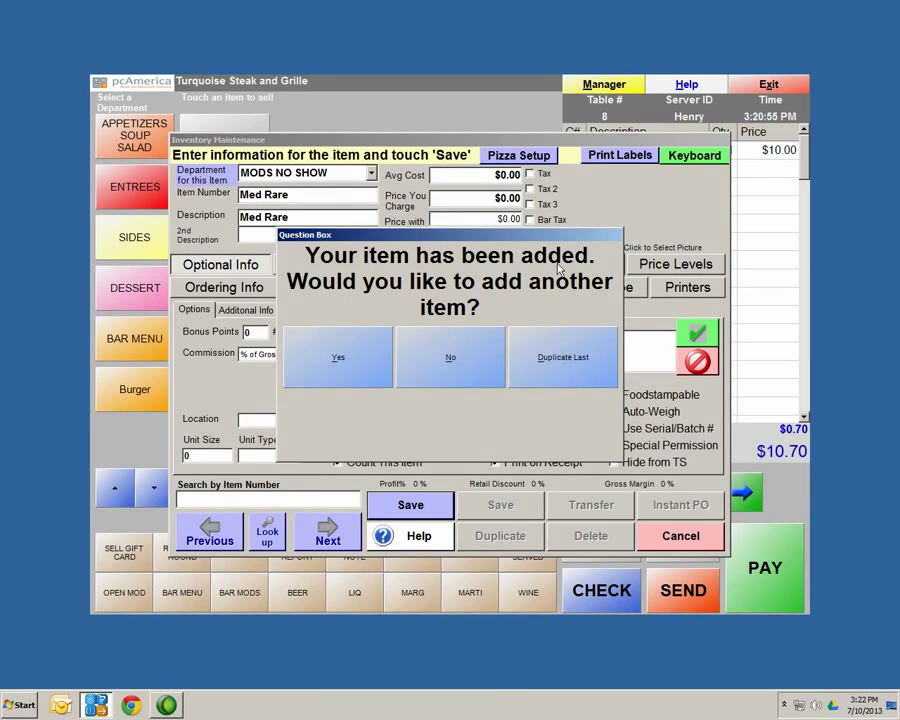
- Duplicate Med Rare as 'Medium', save it, and begin another Standard Item
left_click(570, 355)
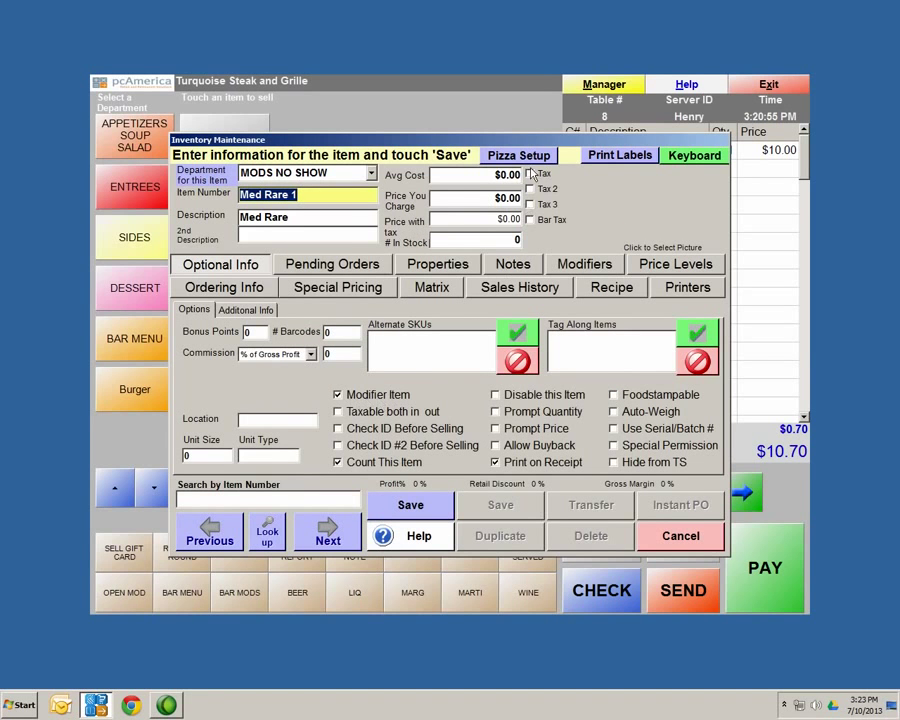
left_click_drag(320, 196, 241, 195)
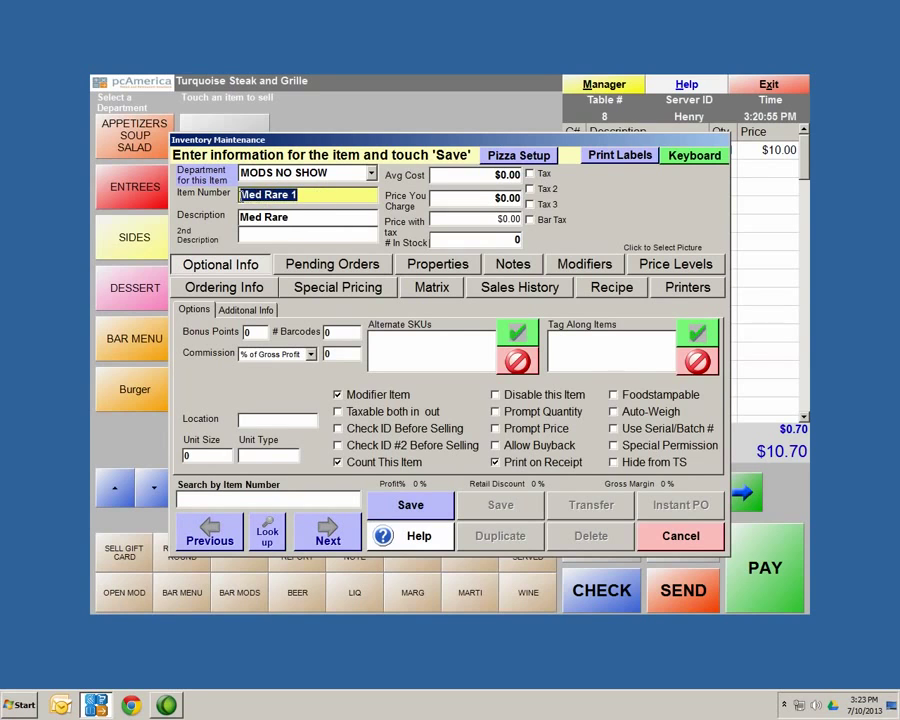
left_click(322, 219)
key("BackSpace")
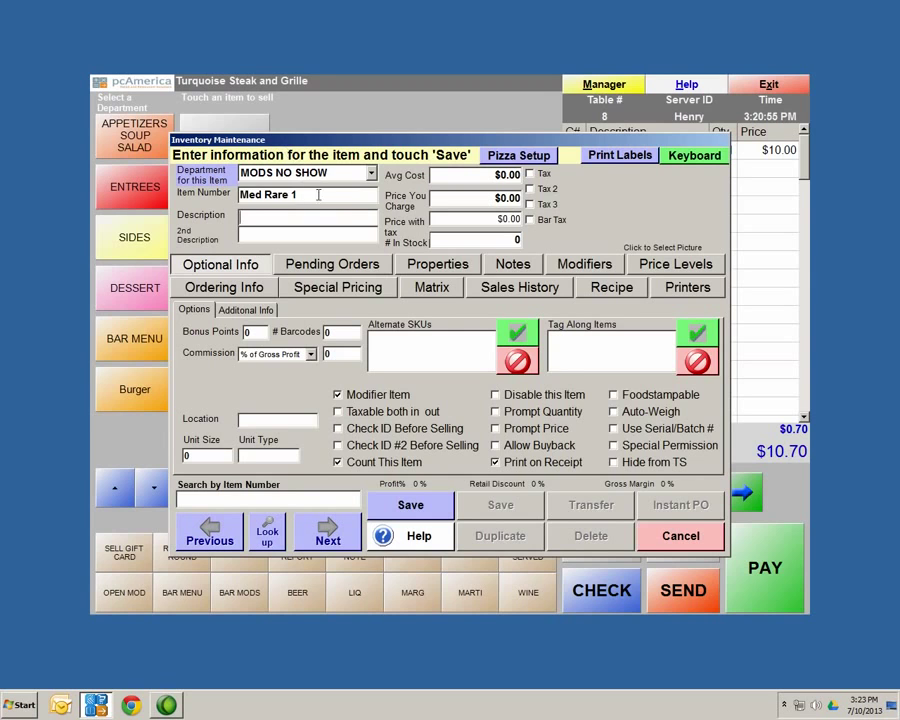
left_click(314, 194)
key("BackSpace")
type("Medium")
key("Tab")
type("Mediu")
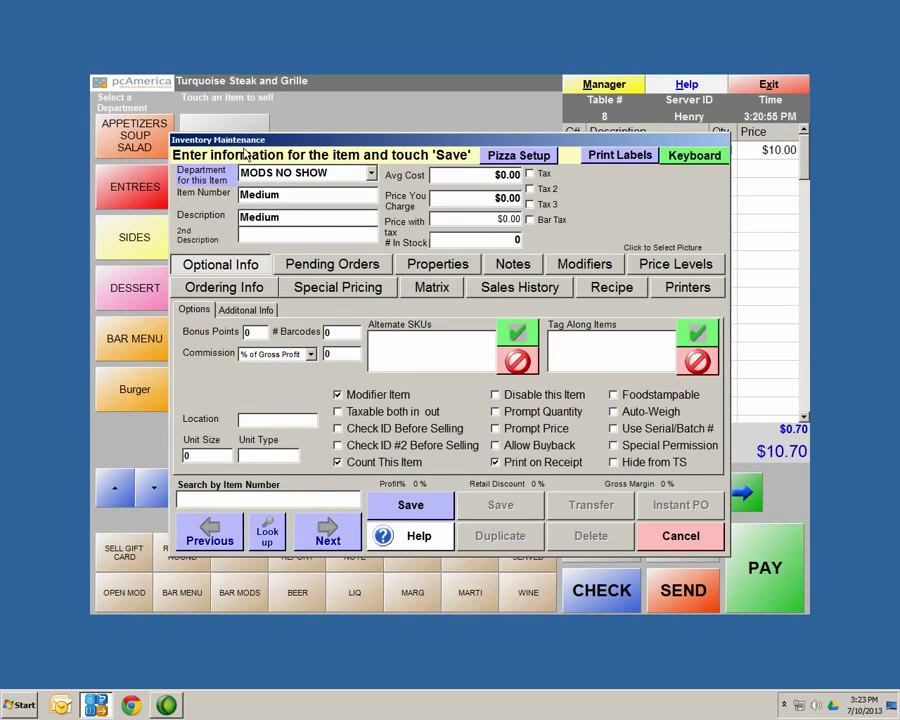
left_click(414, 517)
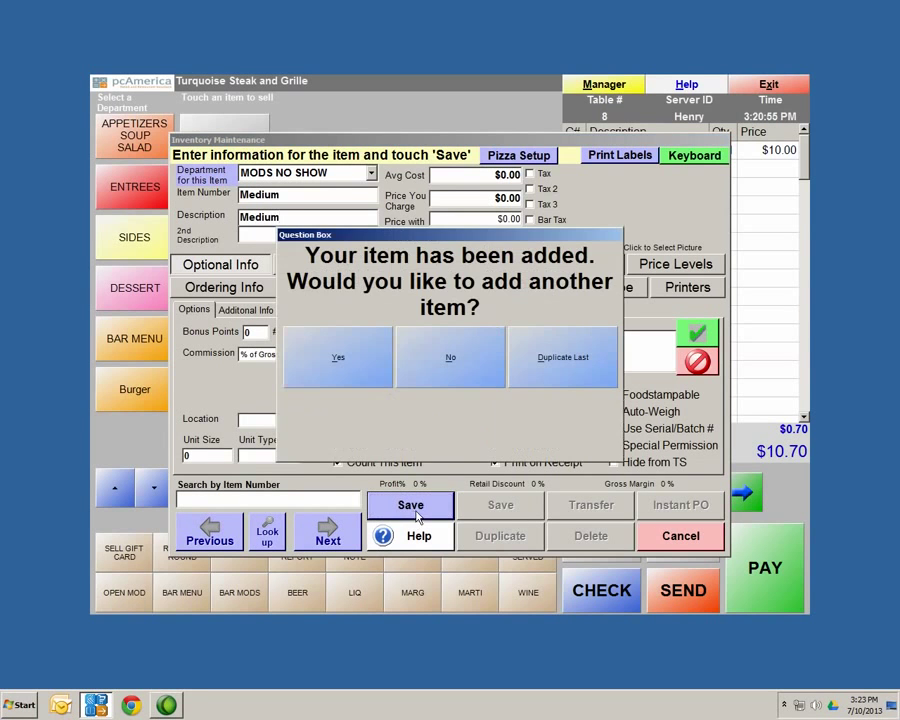
left_click(356, 356)
left_click(362, 316)
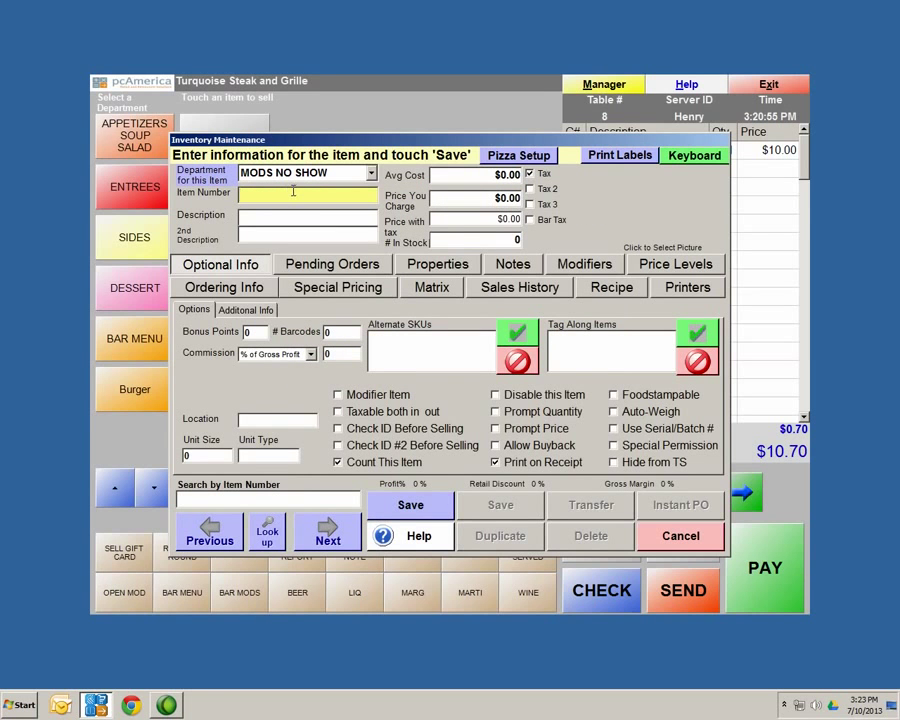
- Save 'Rare' as an untaxed modifier item and begin another Standard Item
type("Rare")
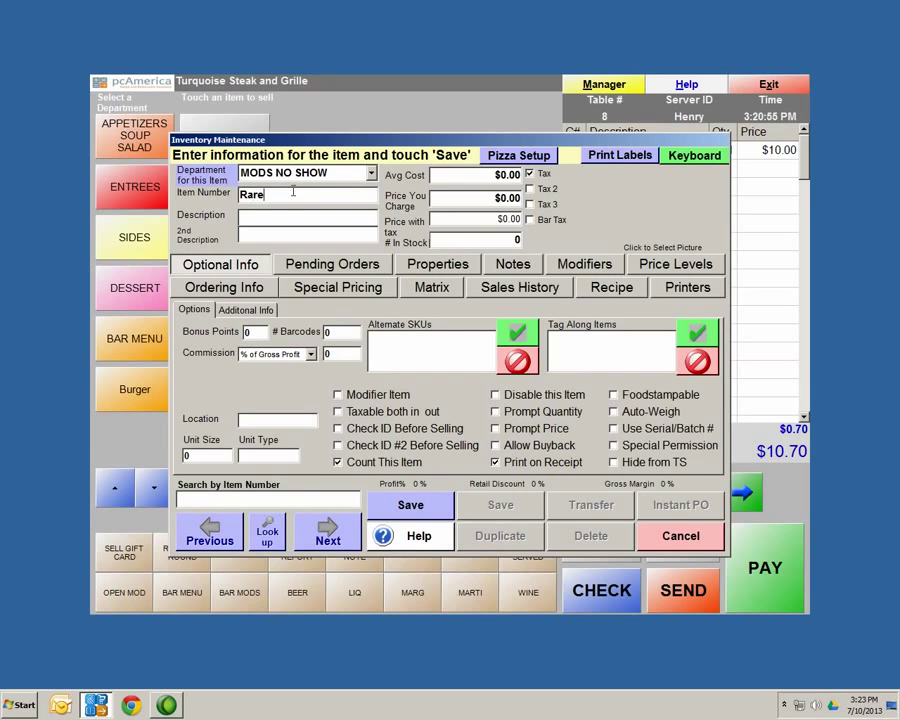
type("Rare")
left_click(530, 175)
left_click(338, 396)
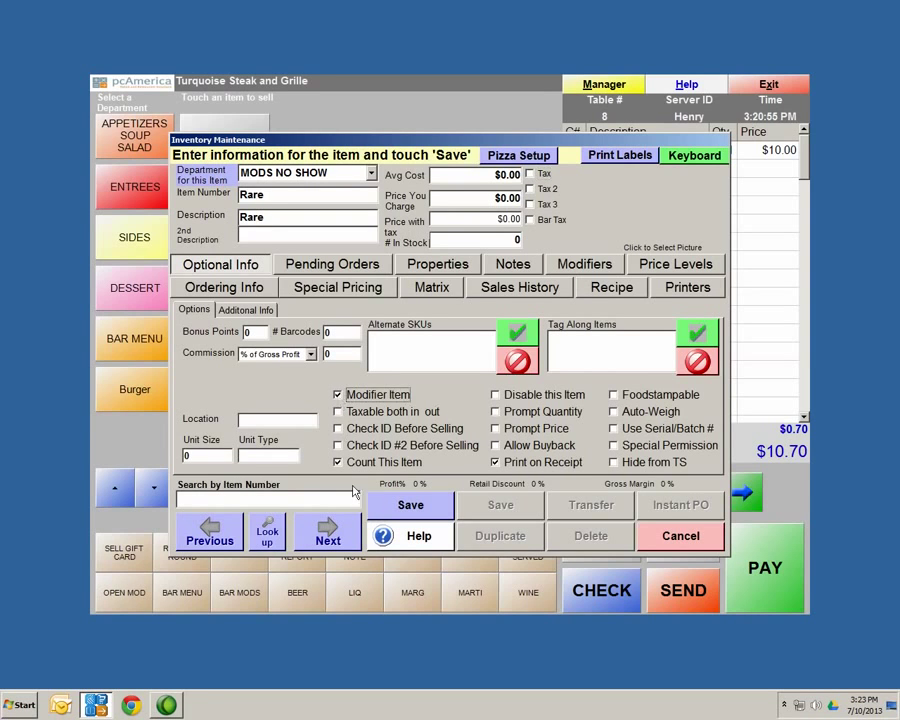
left_click(412, 506)
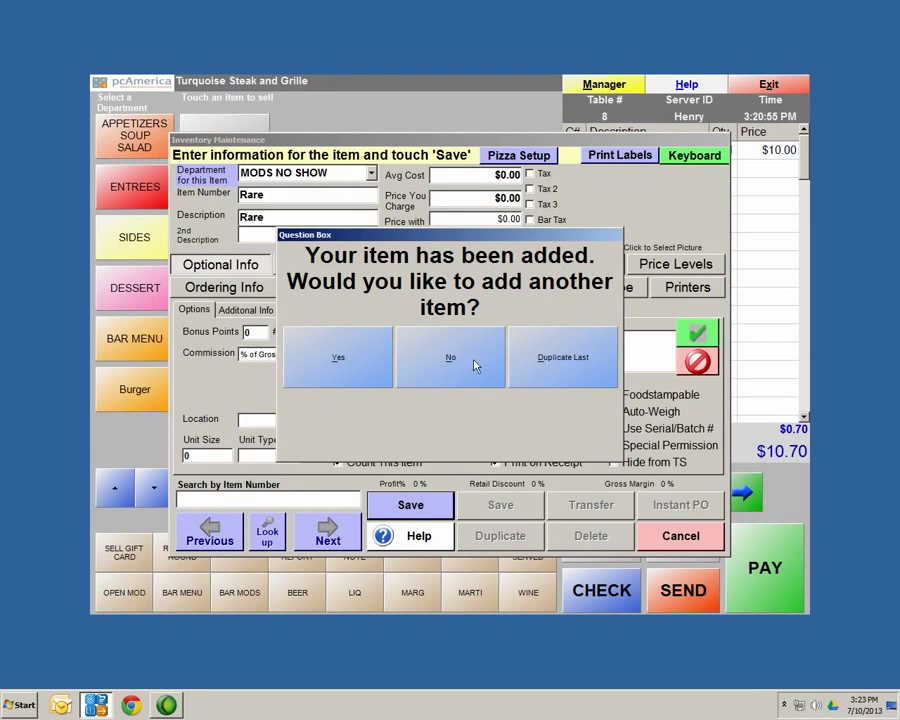
left_click(328, 362)
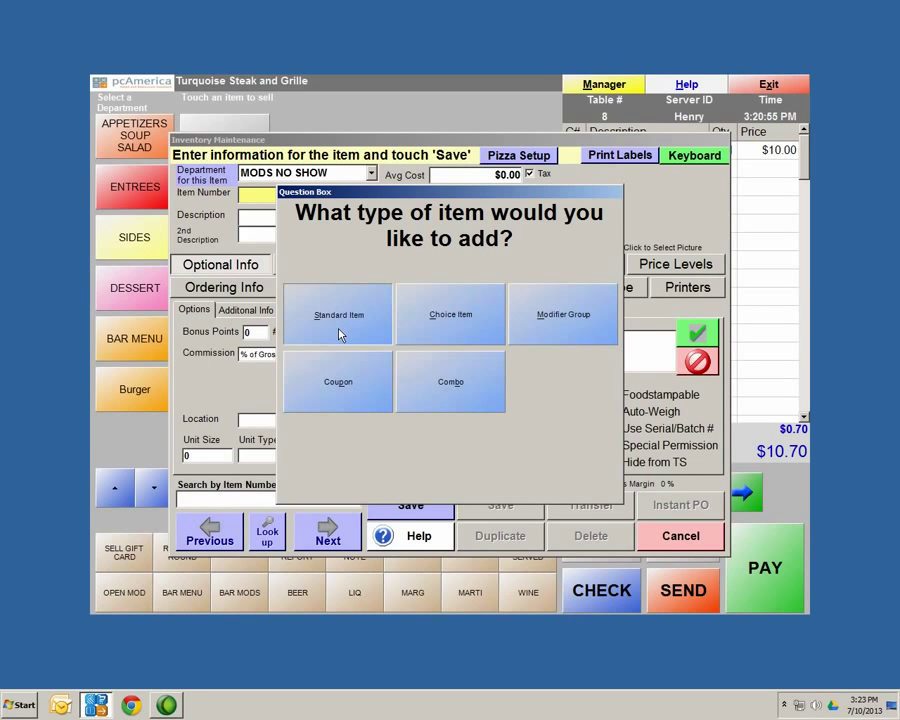
left_click(340, 335)
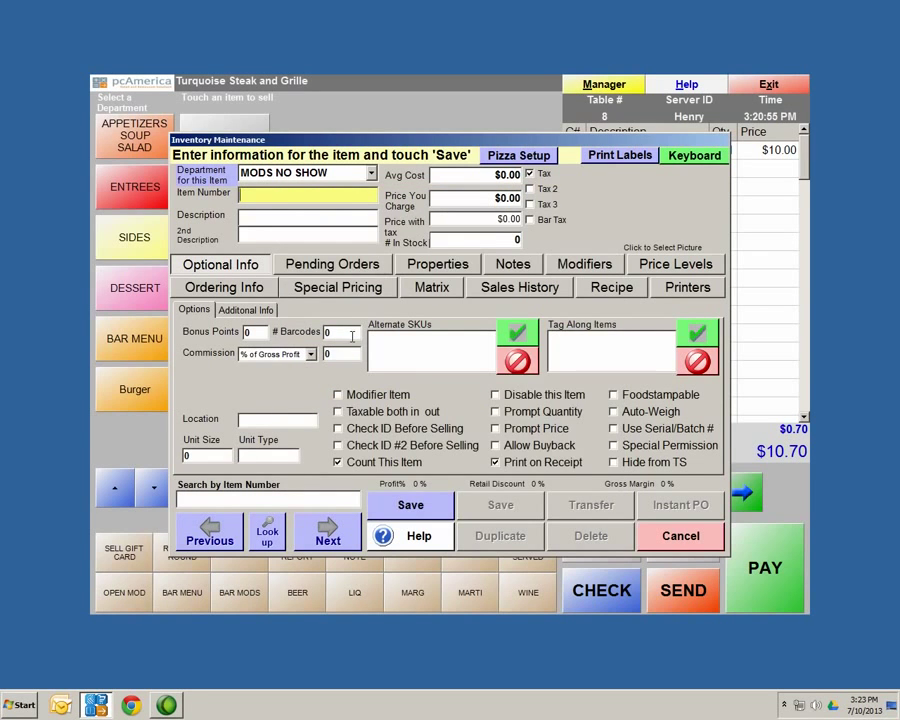
- Save 'Well Done' as an untaxed modifier item, declining to add another
type("Well Done")
key("Tab")
type("Well Done")
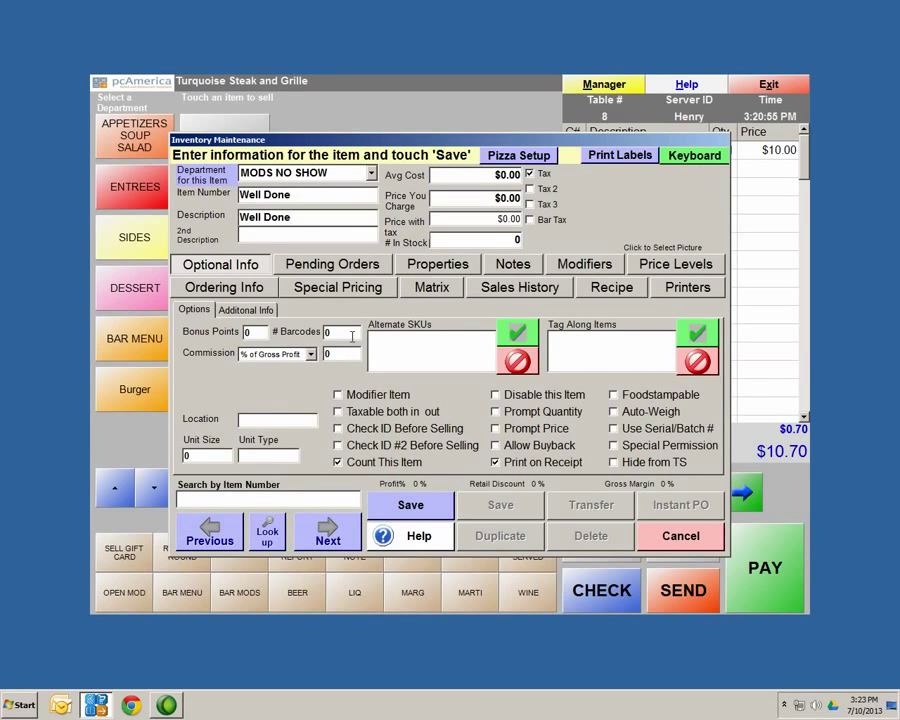
left_click(544, 175)
left_click(339, 395)
left_click(406, 507)
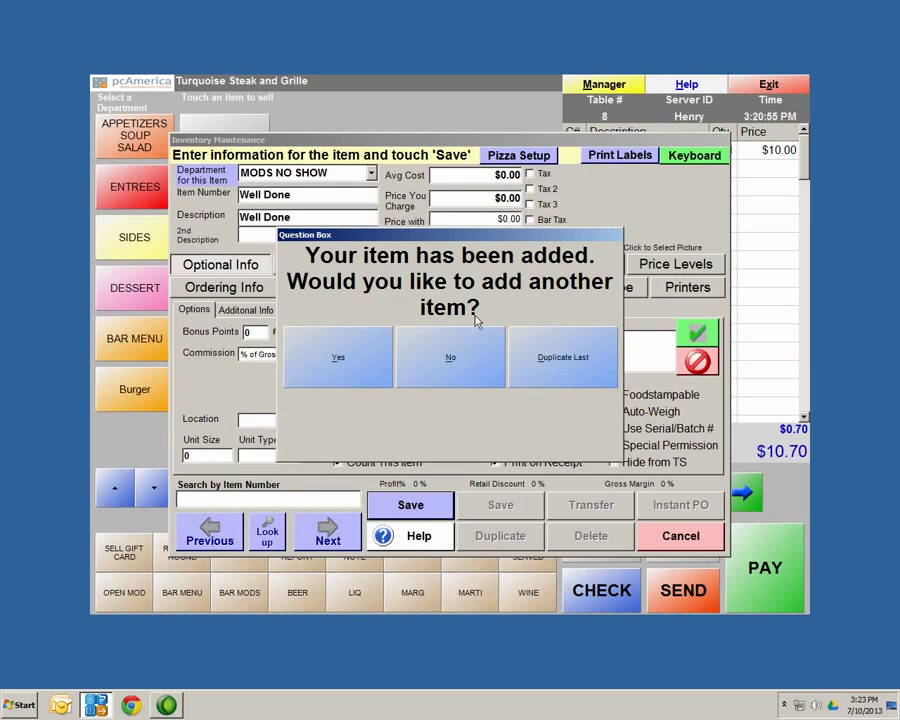
left_click(456, 368)
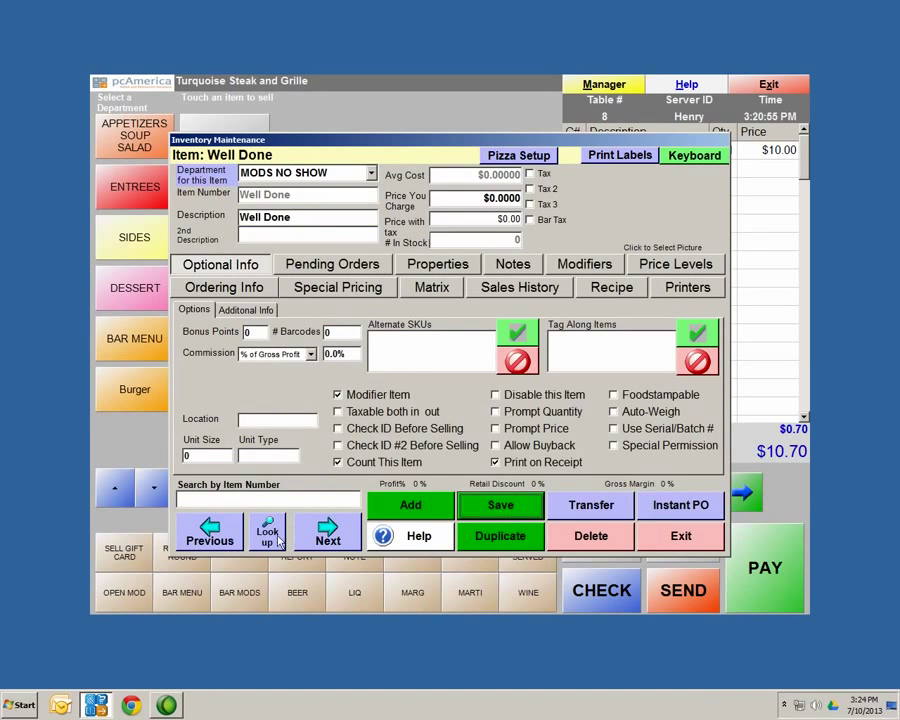
- Look up the modifier groups and open BURGER TEMP from the list
left_click(268, 535)
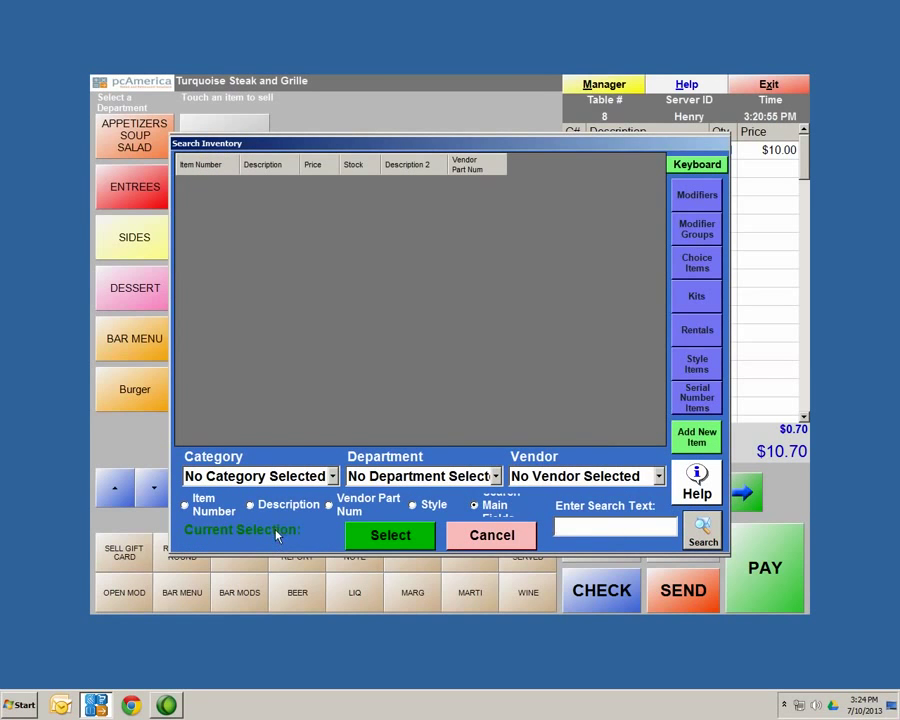
left_click(697, 231)
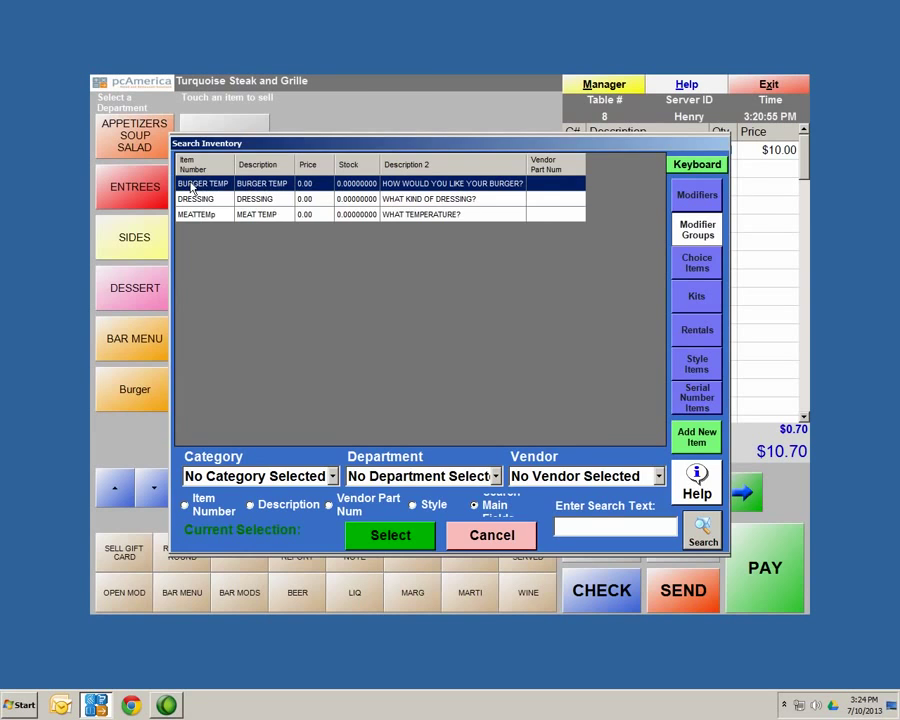
double_click(192, 189)
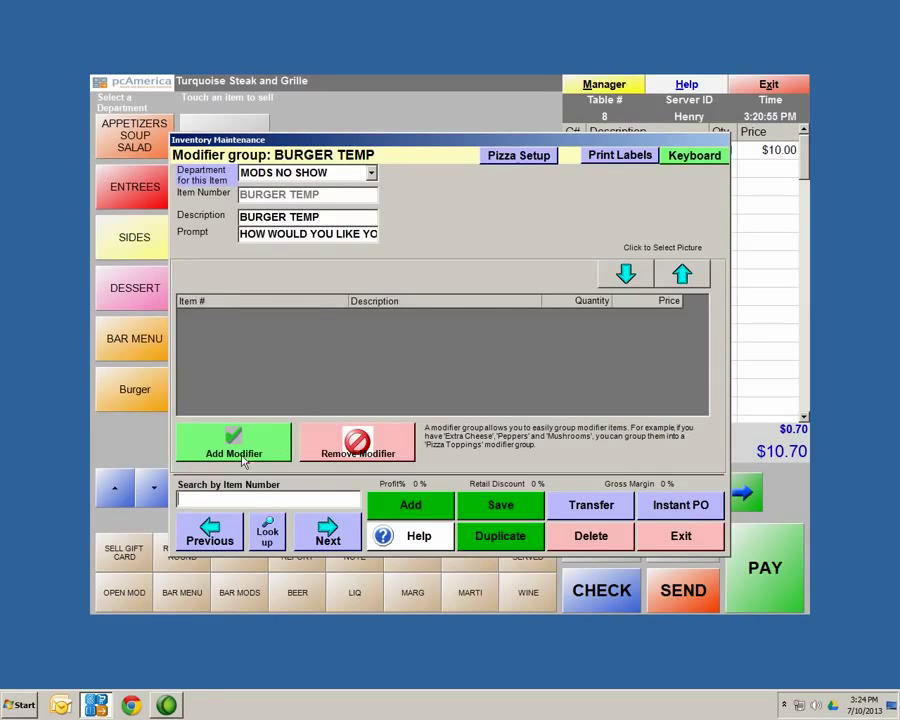
- Pick Med Rare, Medium, Well Done and Rare from the modifier list and add them to BURGER TEMP
left_click(274, 456)
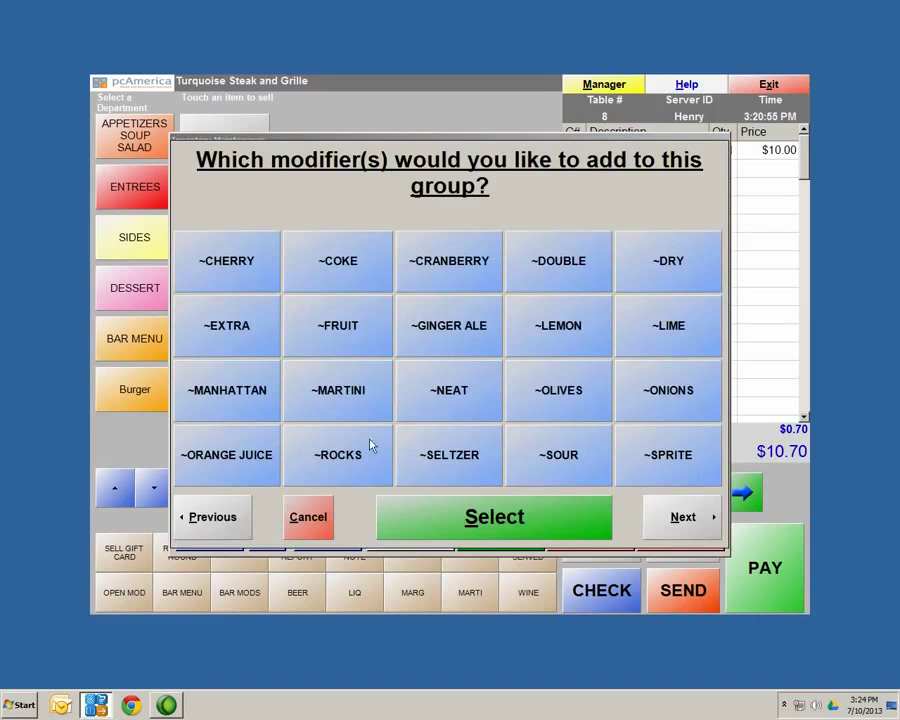
left_click(679, 519)
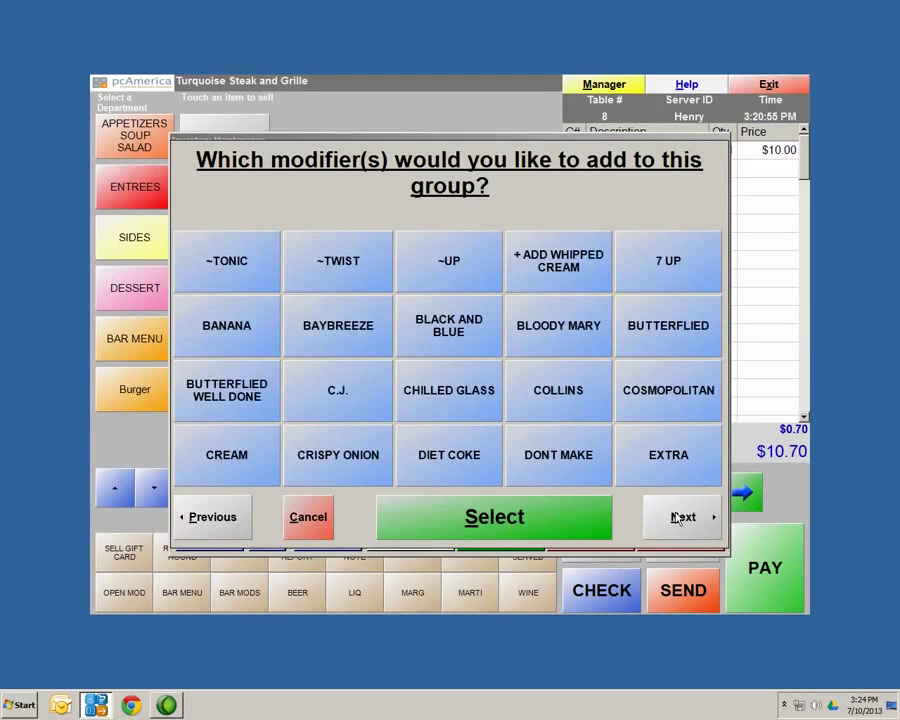
left_click(679, 518)
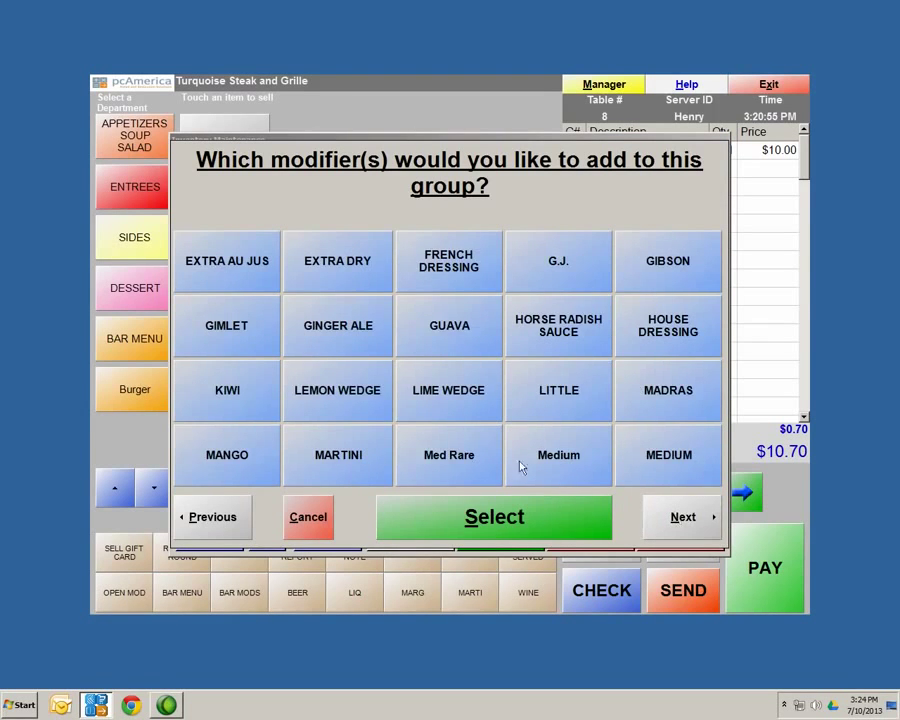
left_click(441, 466)
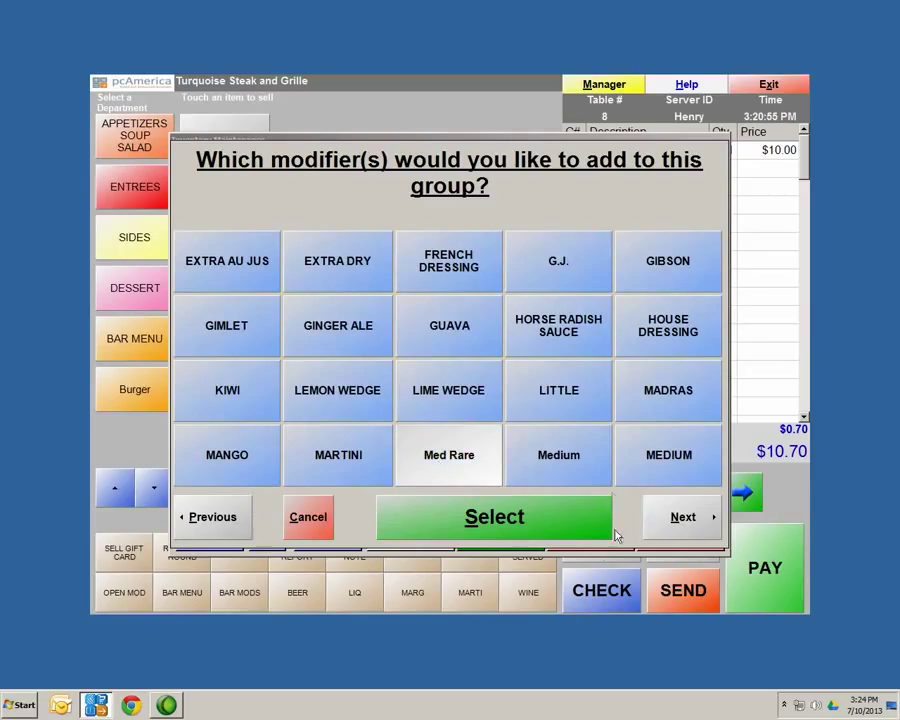
left_click(567, 468)
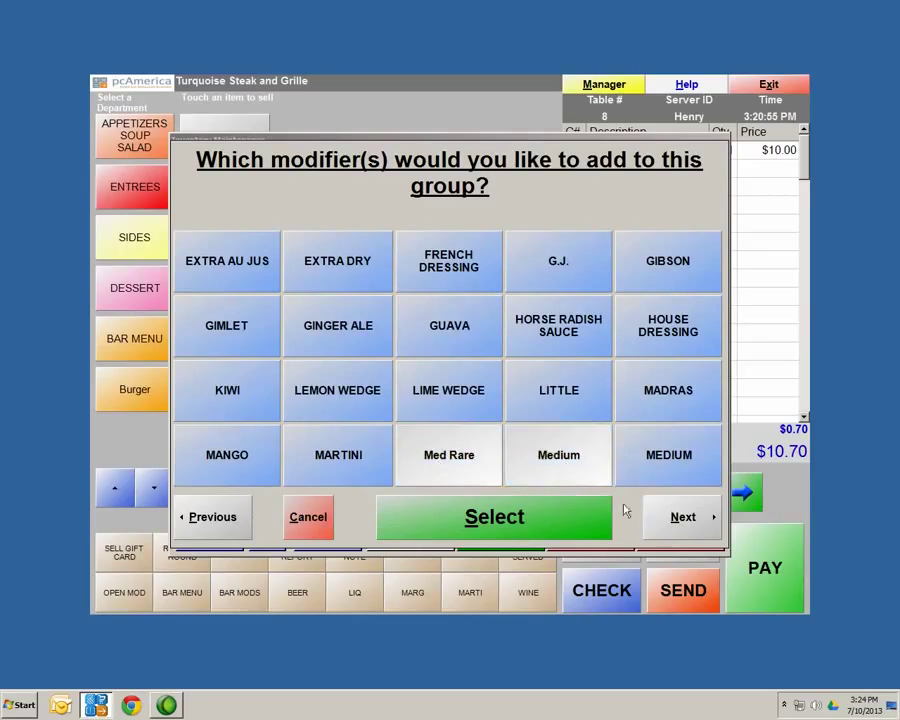
left_click(661, 518)
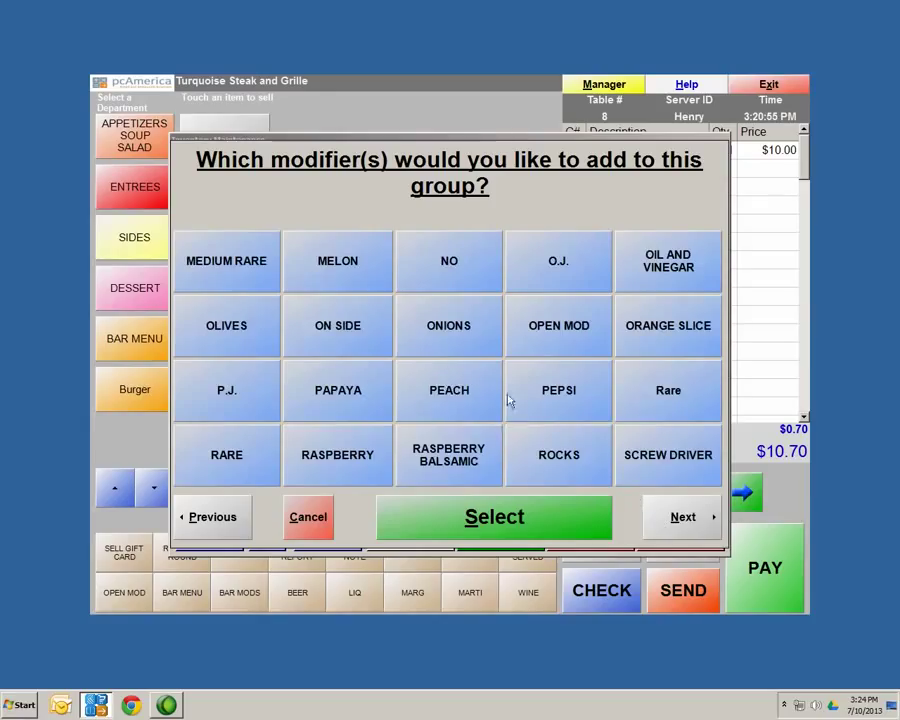
left_click(669, 520)
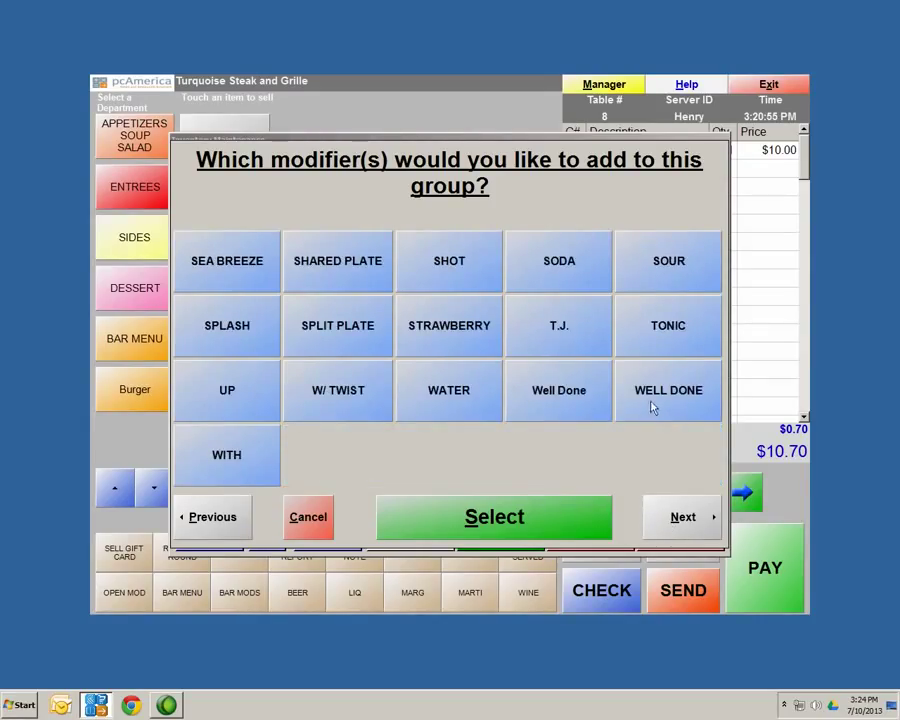
left_click(556, 392)
left_click(207, 519)
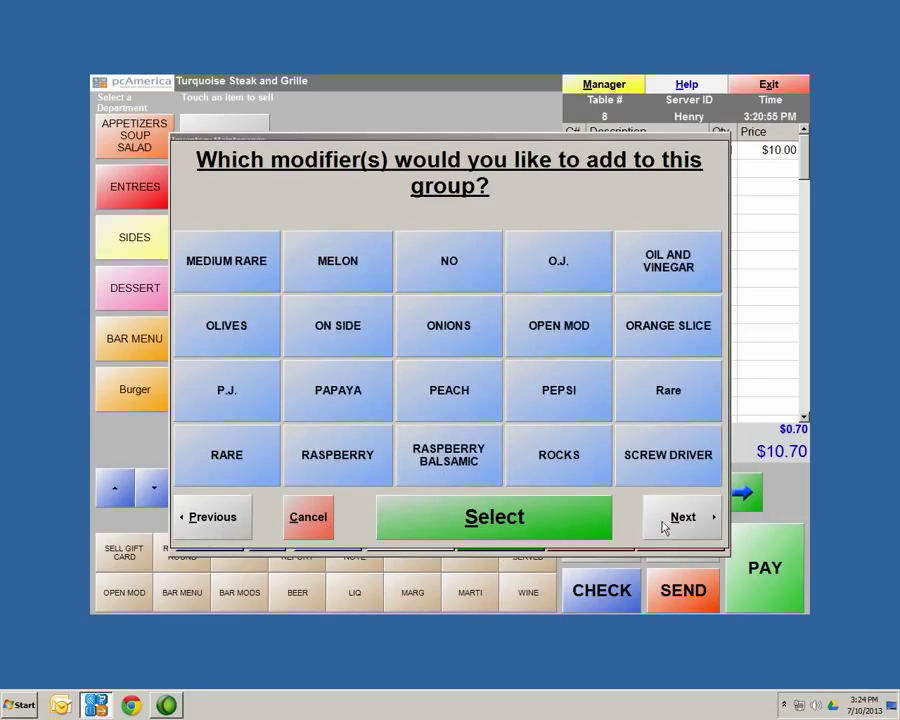
left_click(675, 398)
left_click(460, 528)
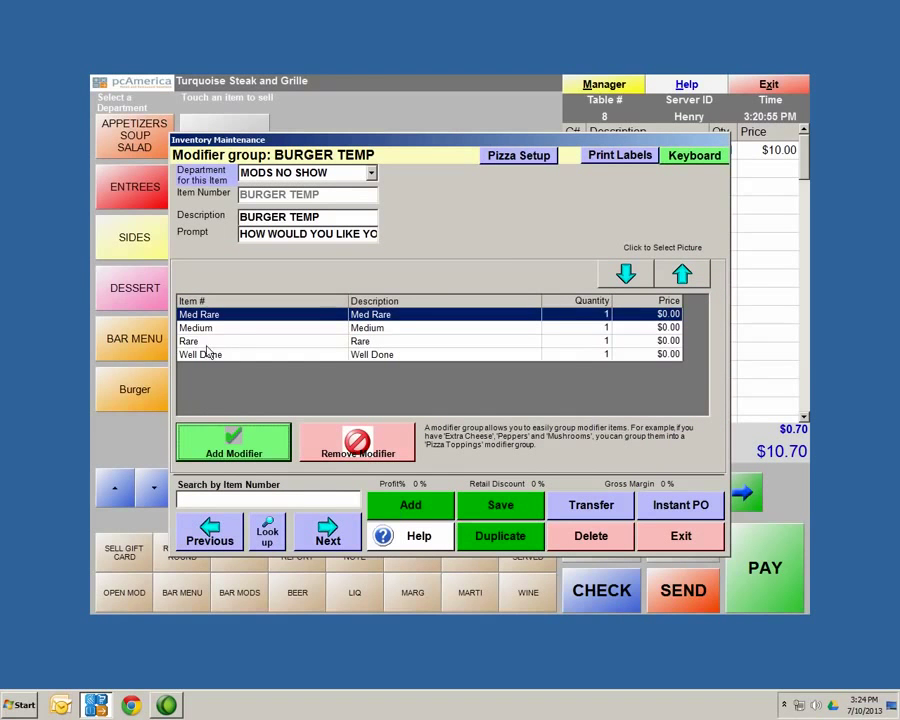
- Move Rare up two places to the top of BURGER TEMP and save the group
left_click(233, 328)
left_click(225, 341)
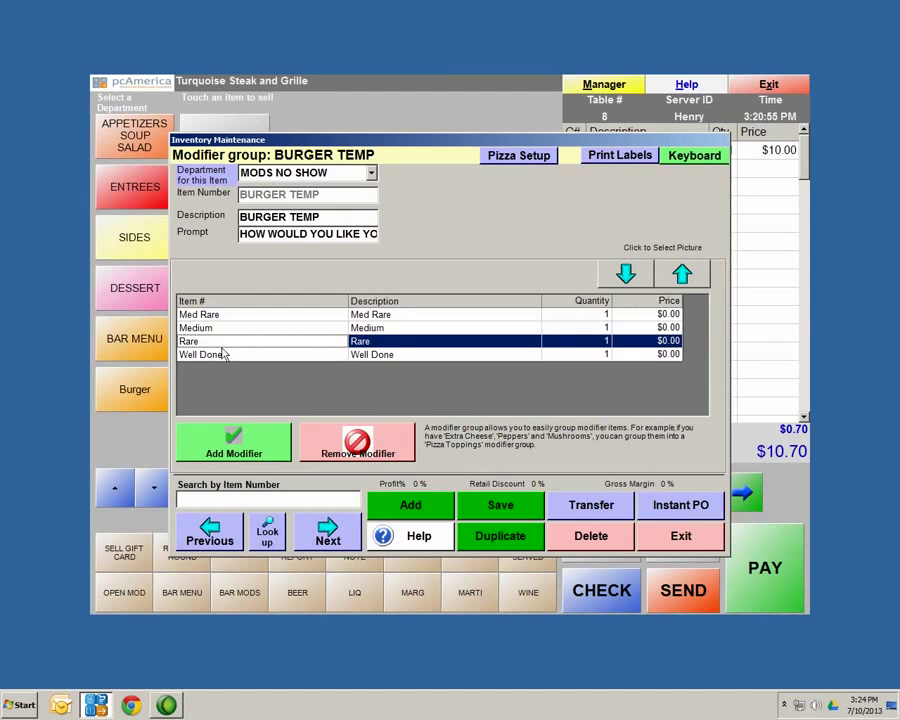
left_click(682, 273)
left_click(682, 273)
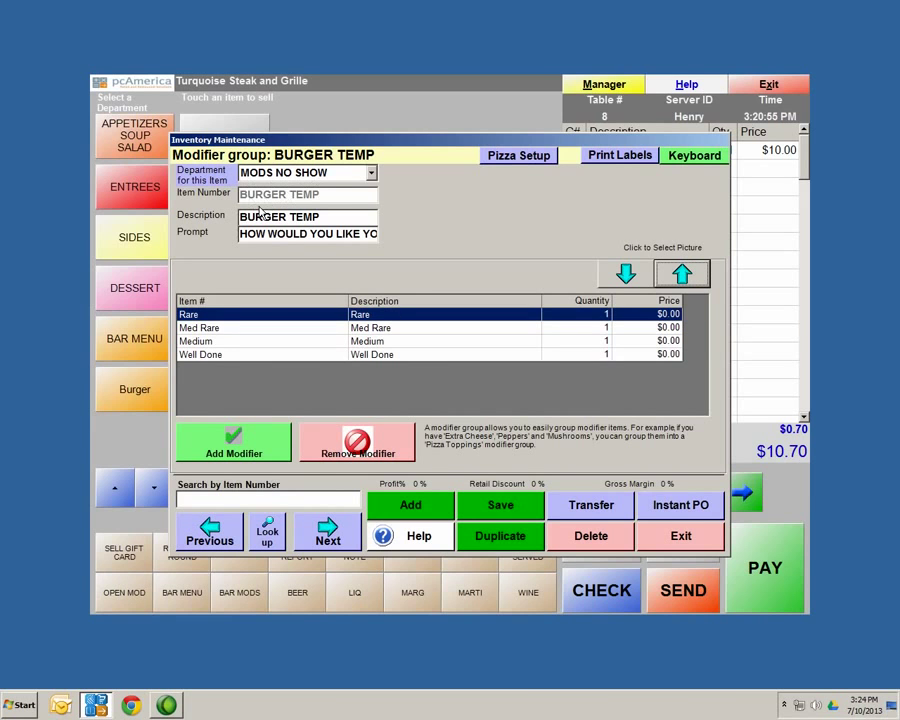
left_click(508, 508)
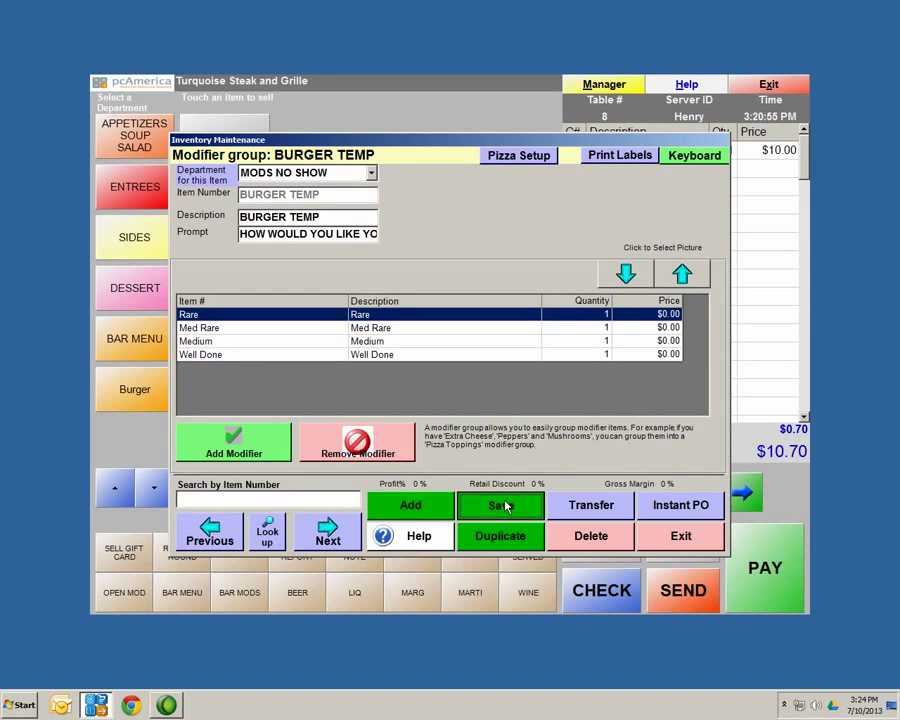
- Search inventory for 'che' and open the $10.00 Cheese Burger record
left_click(269, 538)
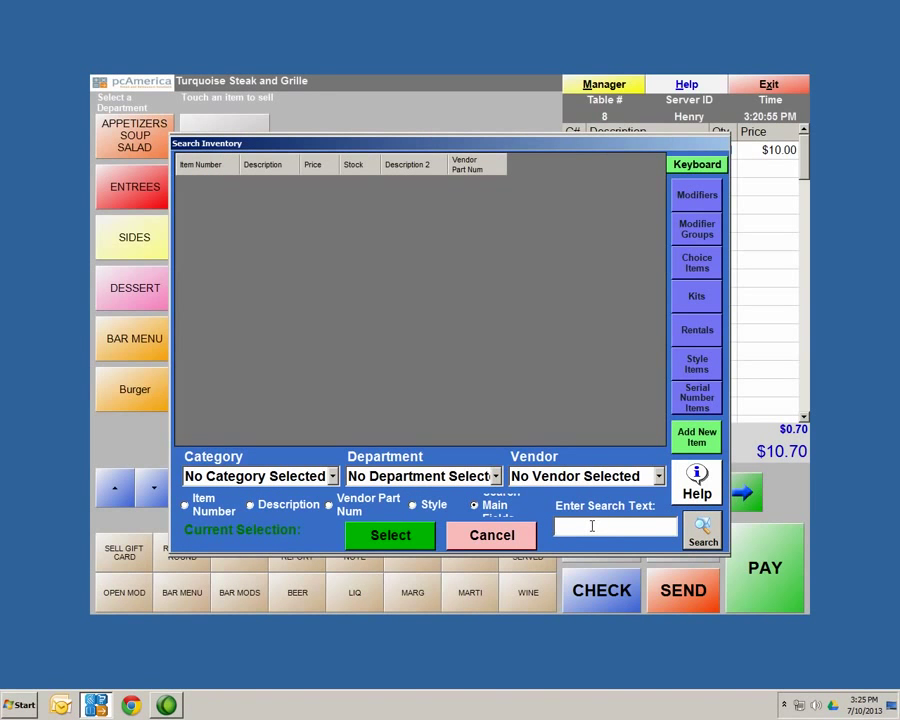
left_click(592, 526)
type("che")
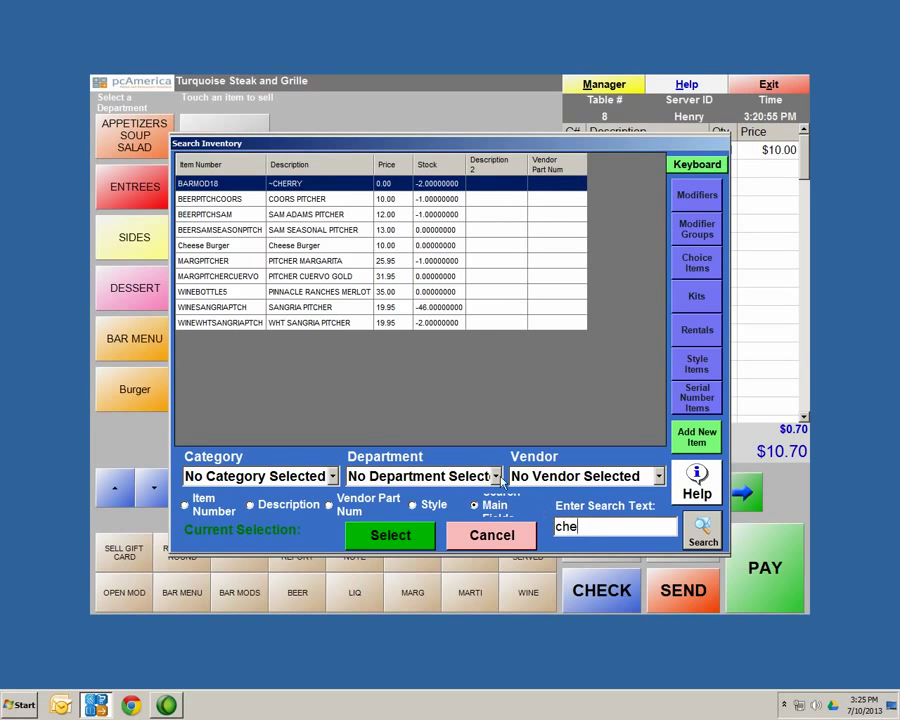
double_click(250, 250)
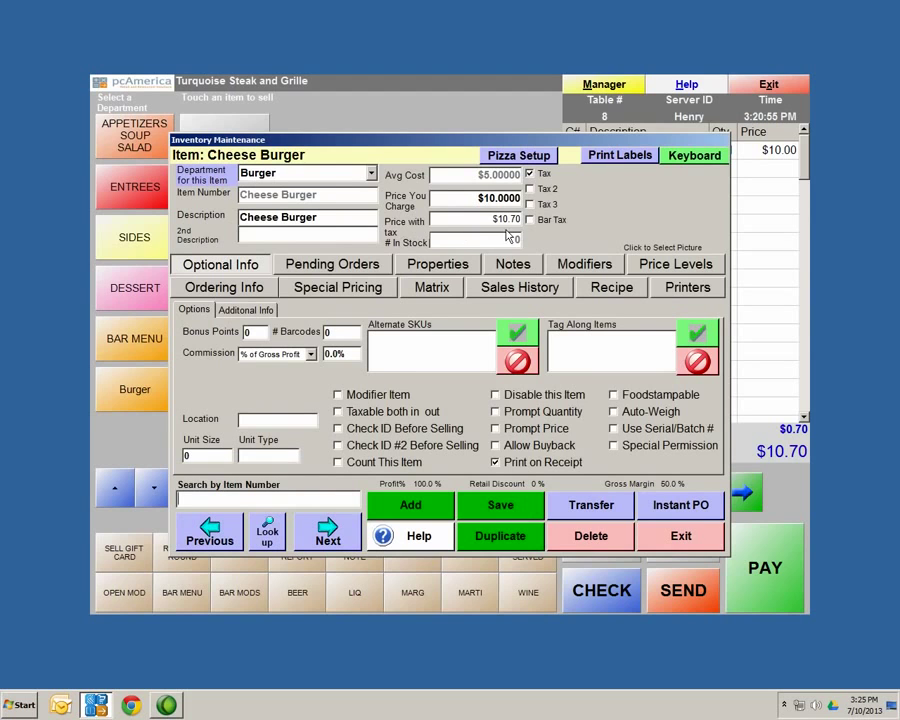
- Assign BURGER TEMP to Cheese Burger as a forced, no-charge modifier group and close the record
left_click(596, 265)
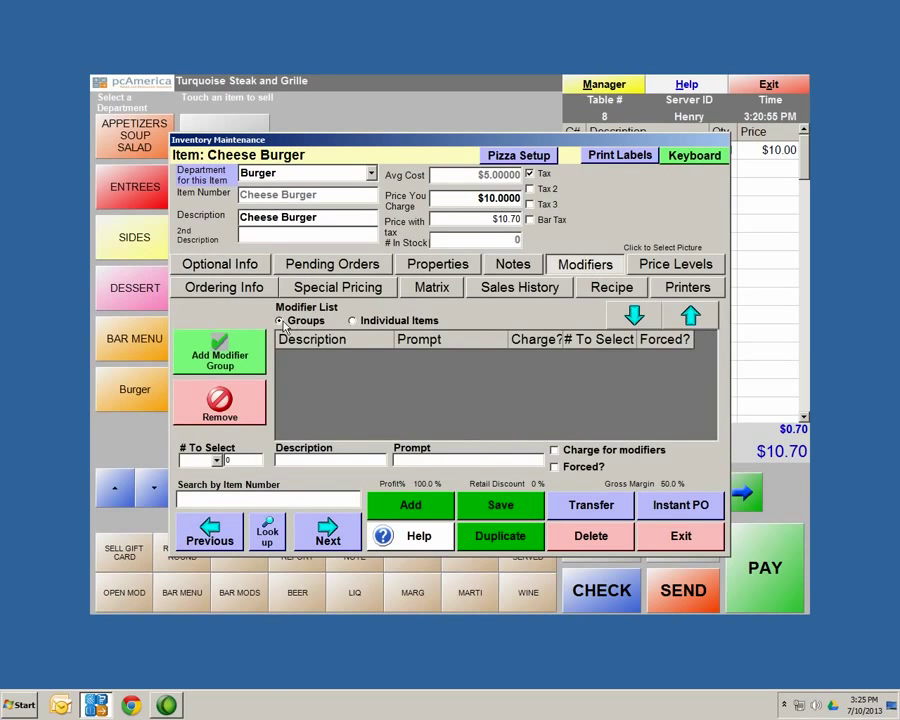
left_click(243, 357)
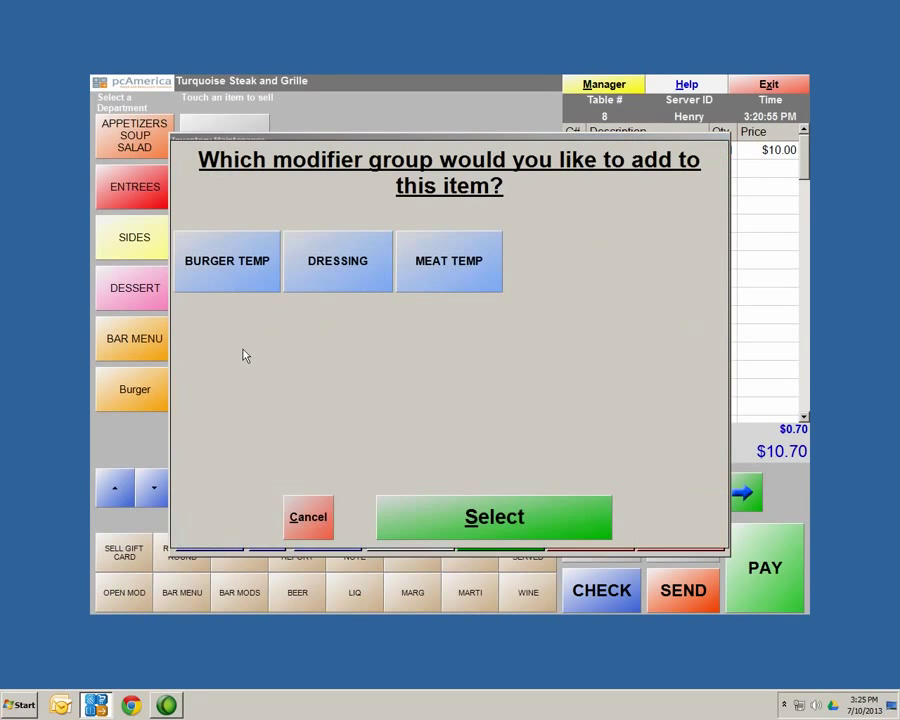
left_click(213, 285)
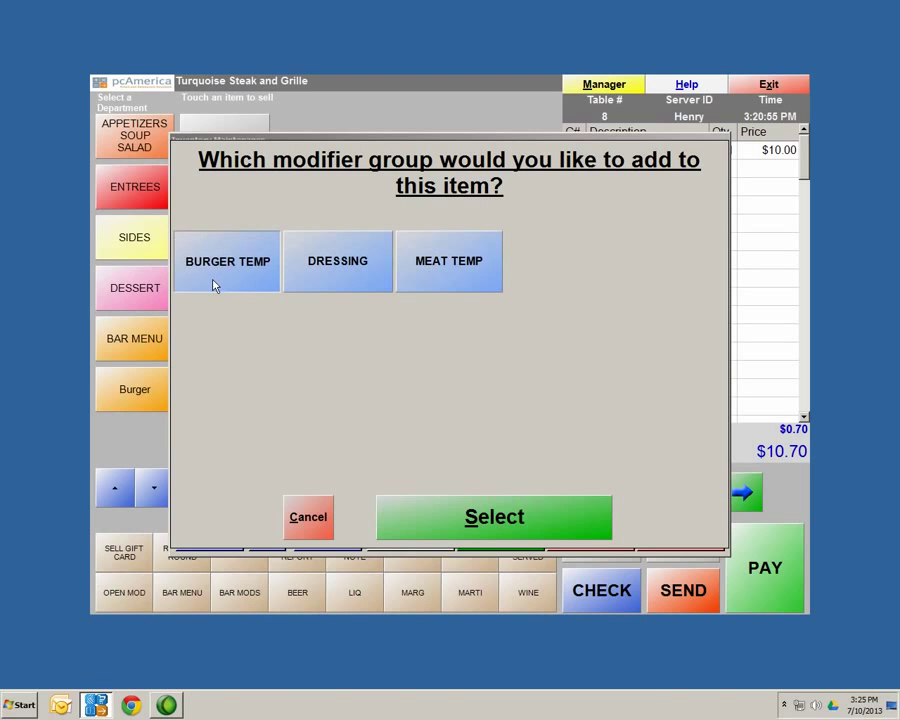
left_click(213, 285)
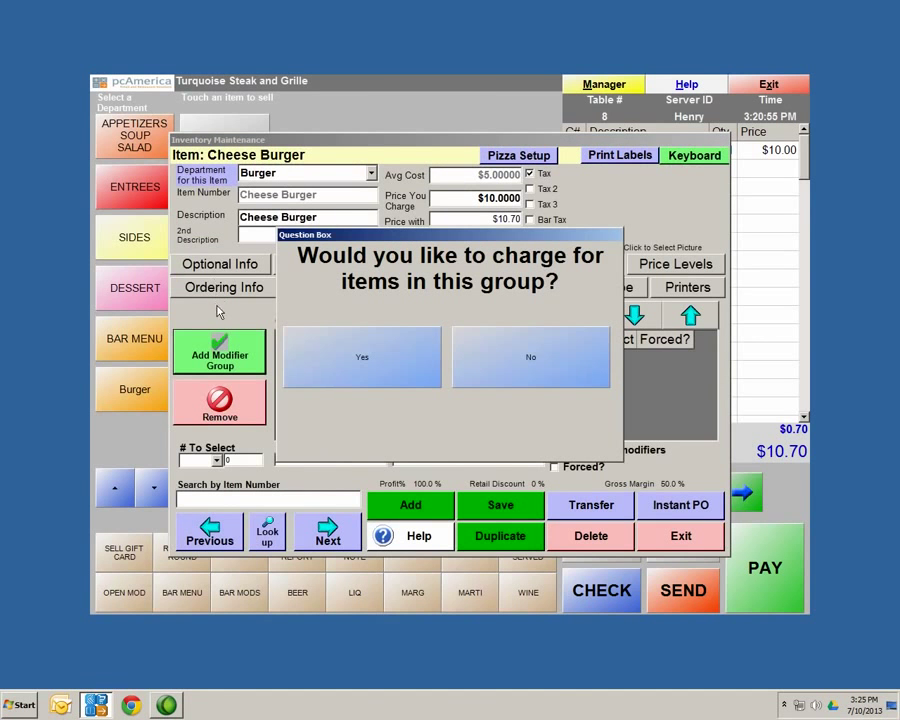
left_click(512, 368)
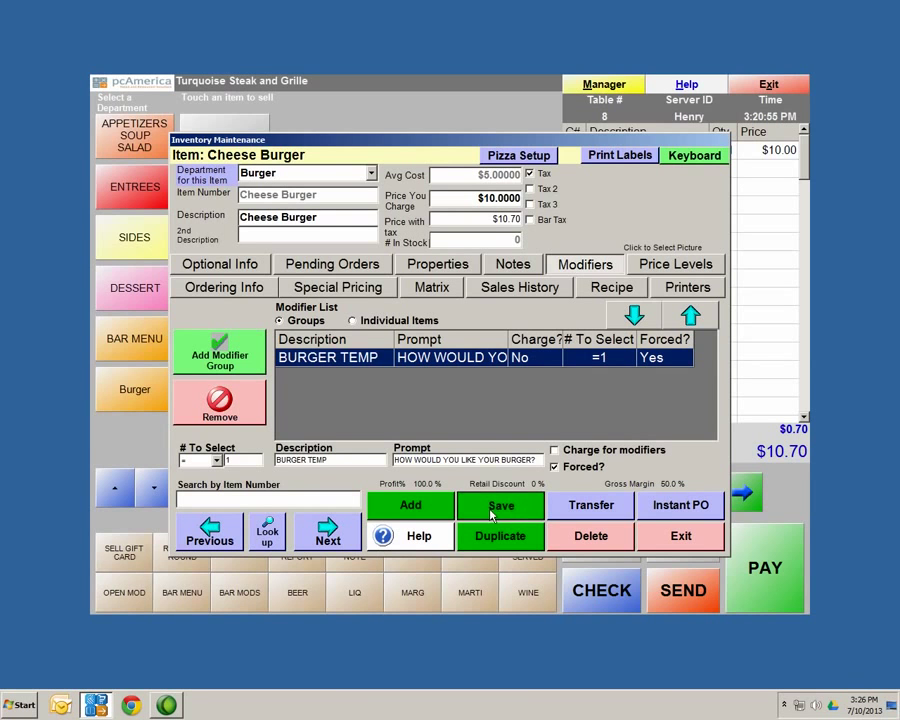
left_click(693, 541)
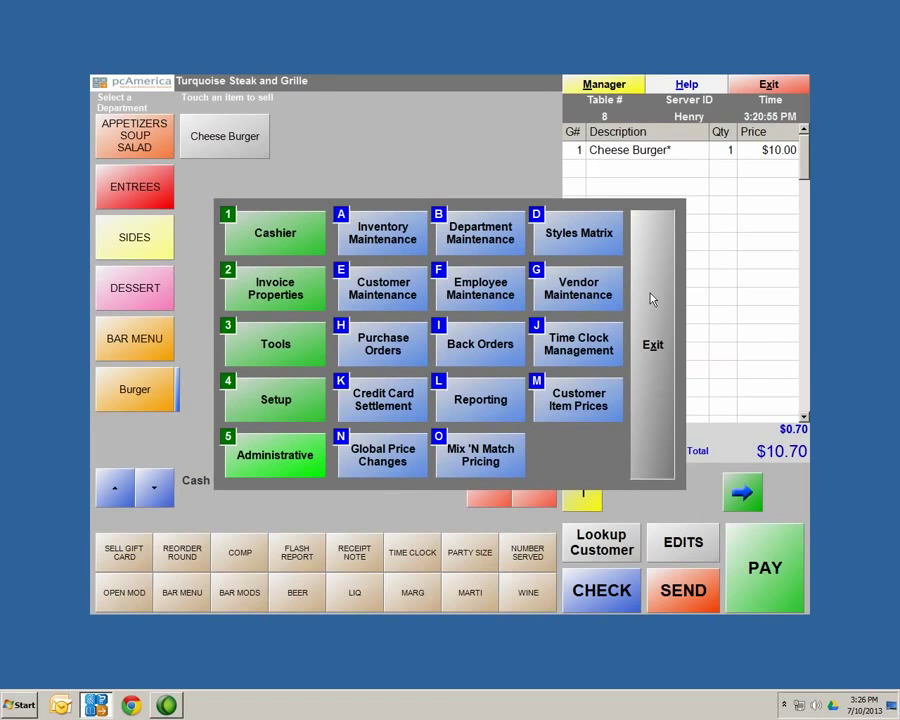
- Exit the back office and delete the Cheese Burger line from table 8's check
left_click(651, 298)
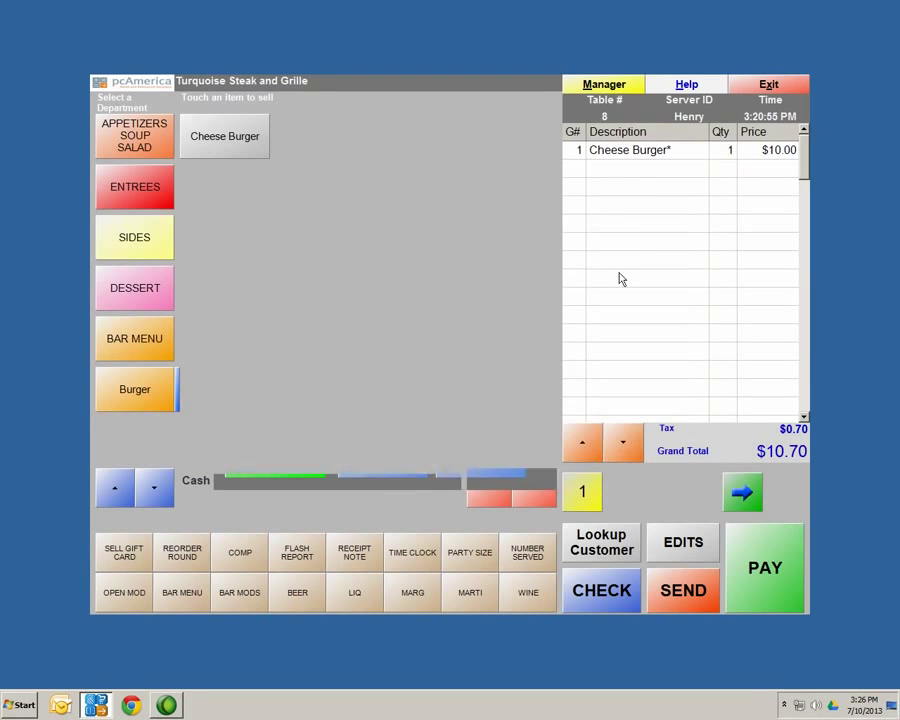
left_click(595, 152)
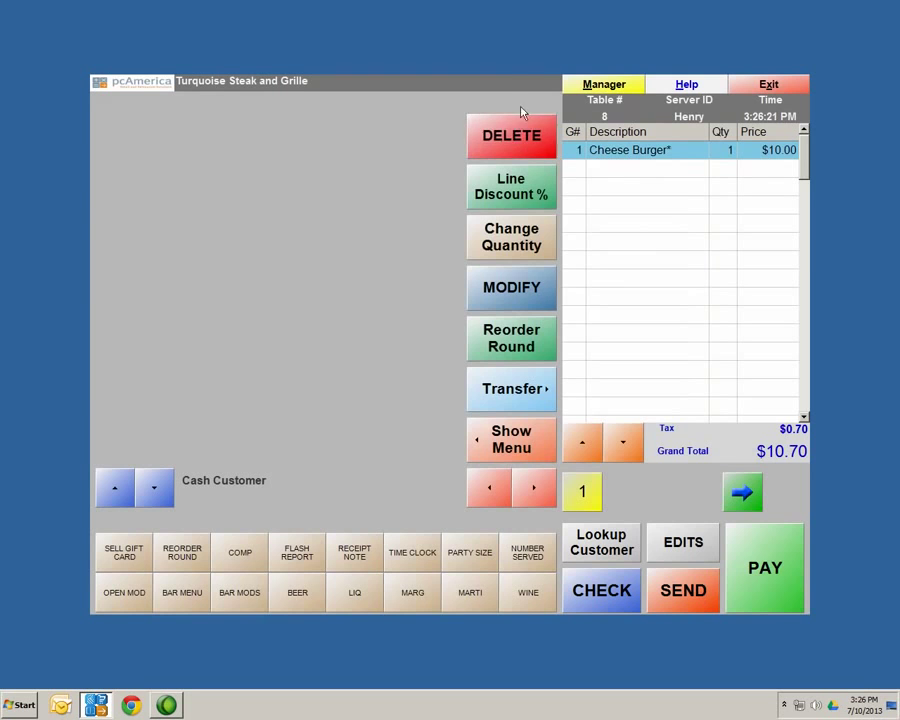
left_click(516, 137)
left_click(773, 88)
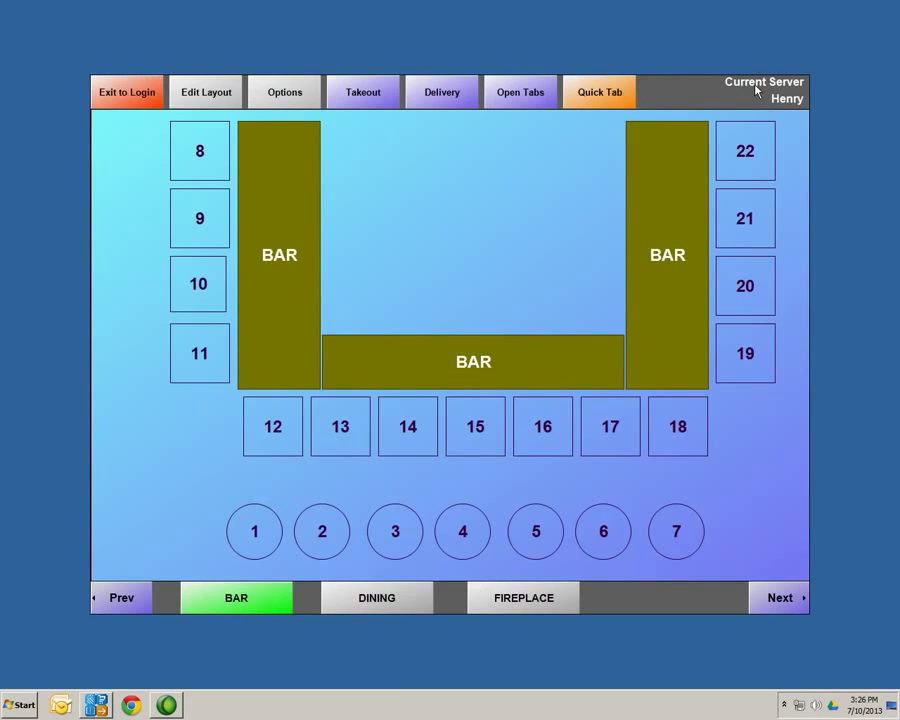
- Start a quick tab order and ring up a Cheese Burger cooked Med Rare ($10.70)
left_click(605, 94)
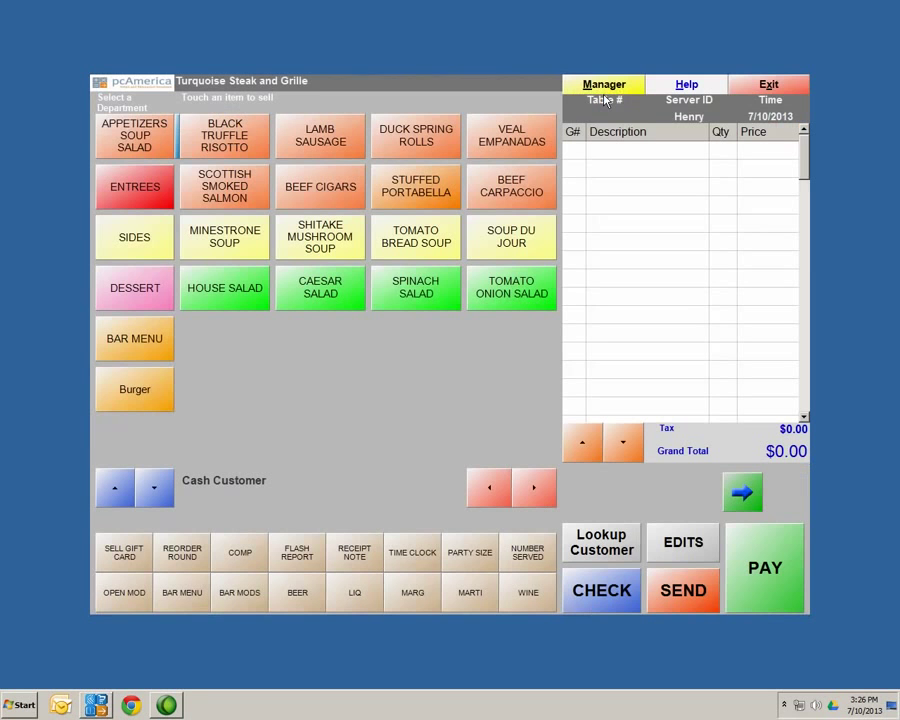
left_click(136, 390)
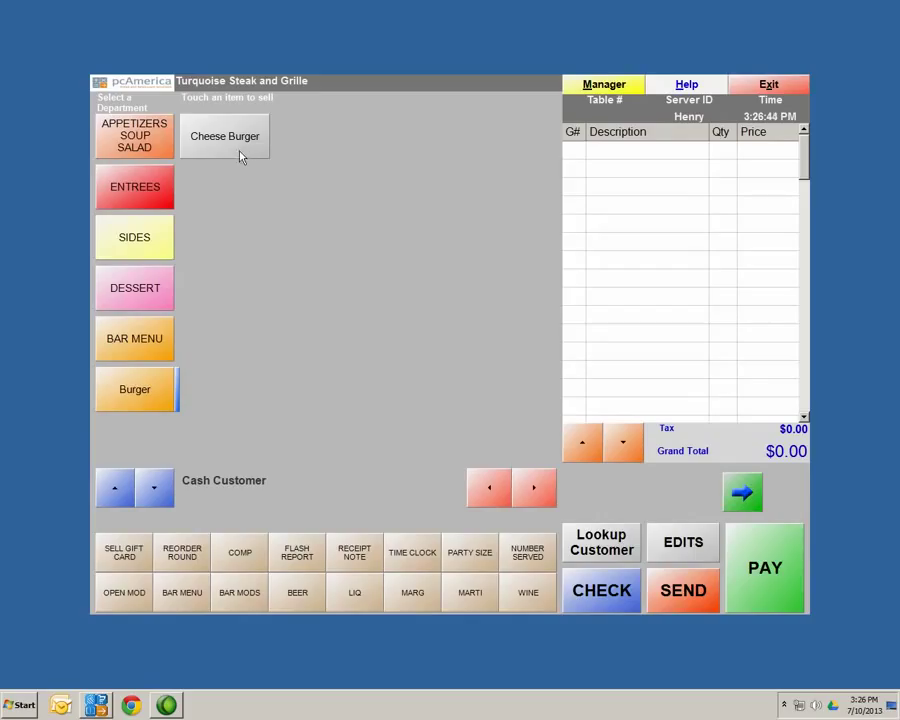
left_click(248, 154)
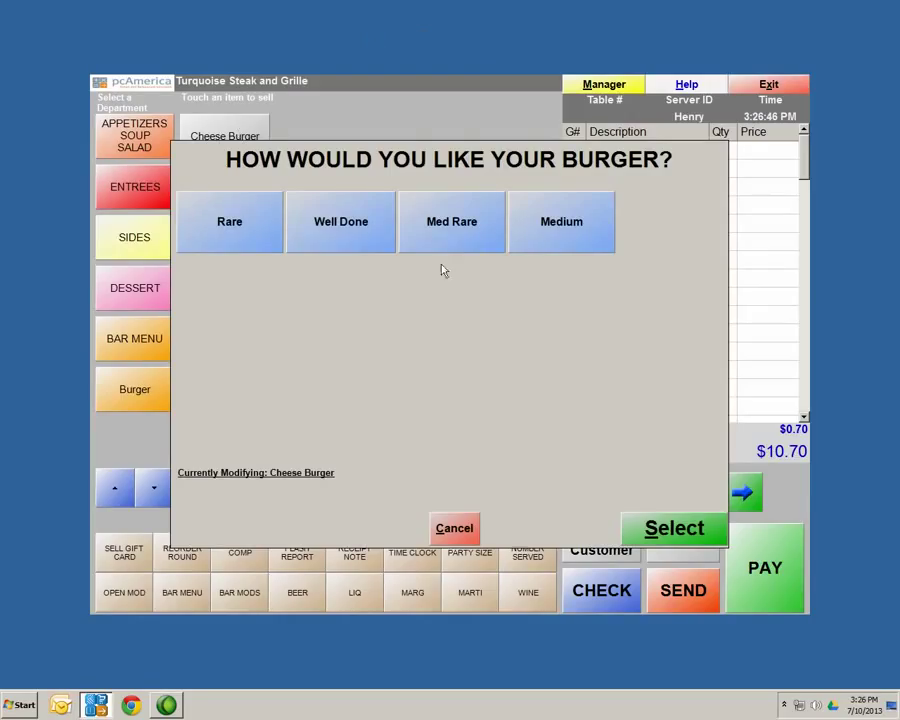
left_click(469, 222)
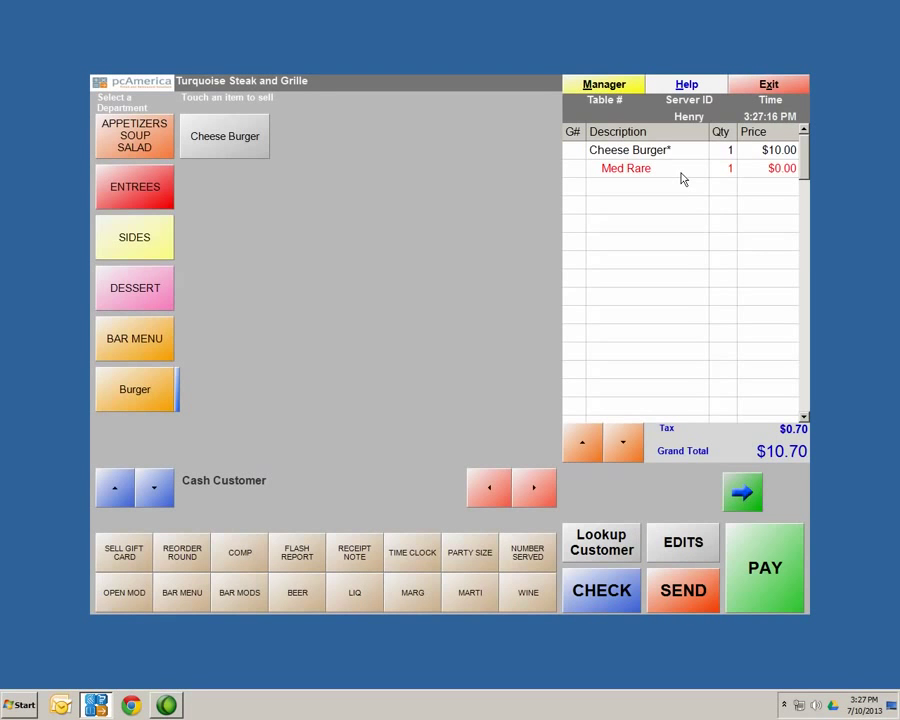
- In Inventory Maintenance, start a new modifier group in the MODS NO SHOW department
left_click(608, 86)
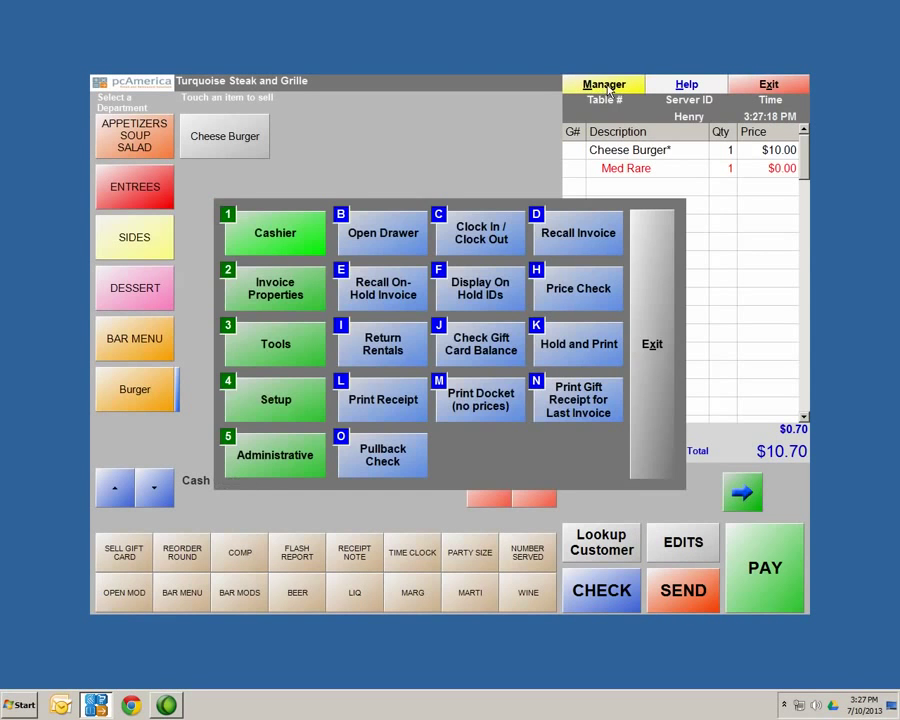
left_click(267, 460)
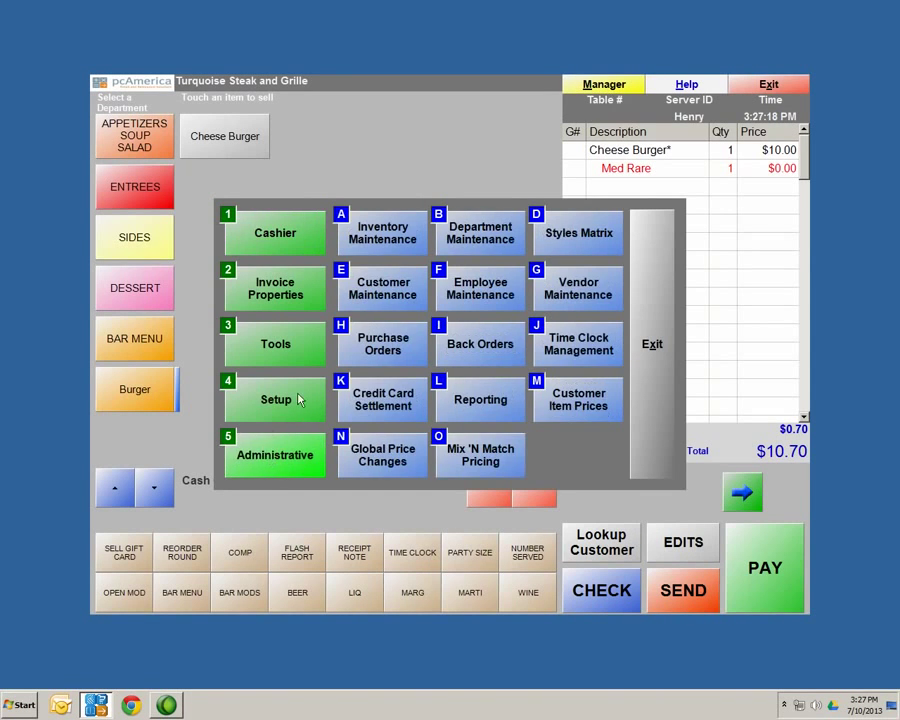
left_click(383, 240)
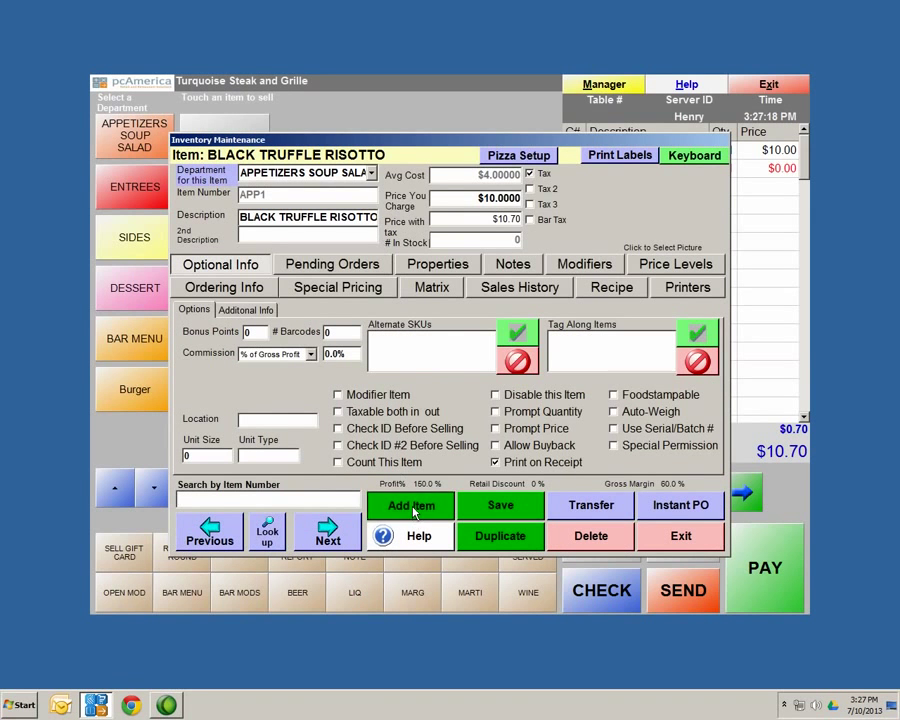
left_click(411, 506)
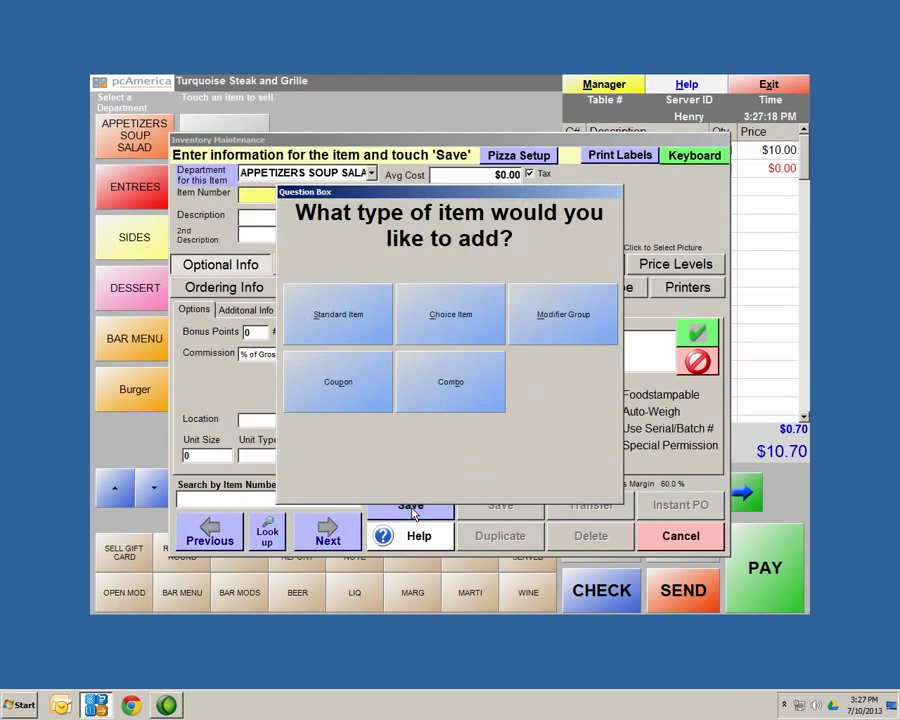
left_click(563, 330)
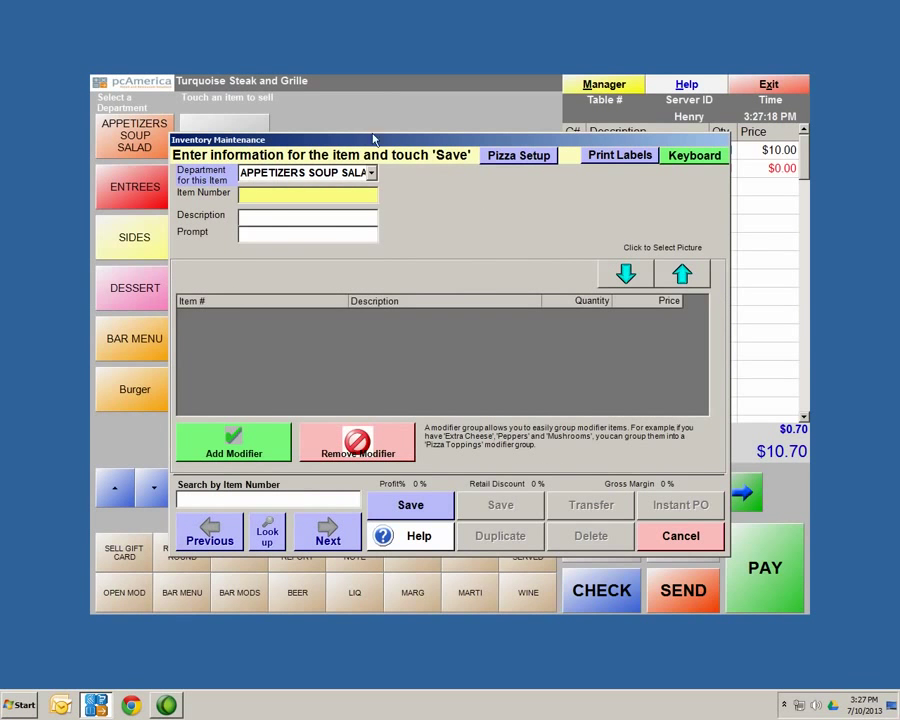
left_click(371, 173)
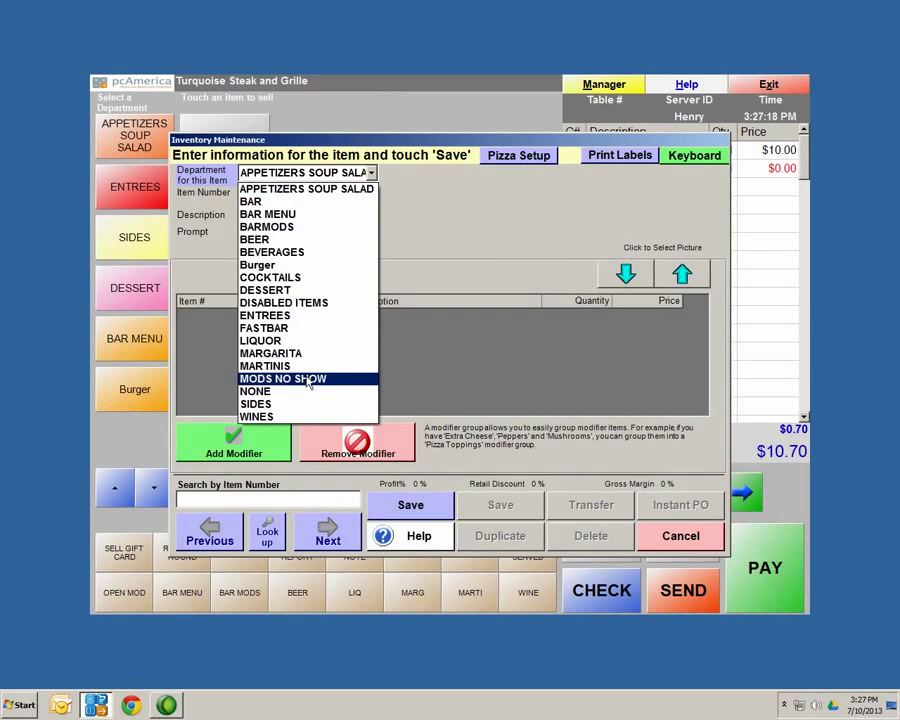
left_click(308, 380)
- Name the group 'Add on Add Off' with the prompt 'What would you like?' and save it
left_click(267, 196)
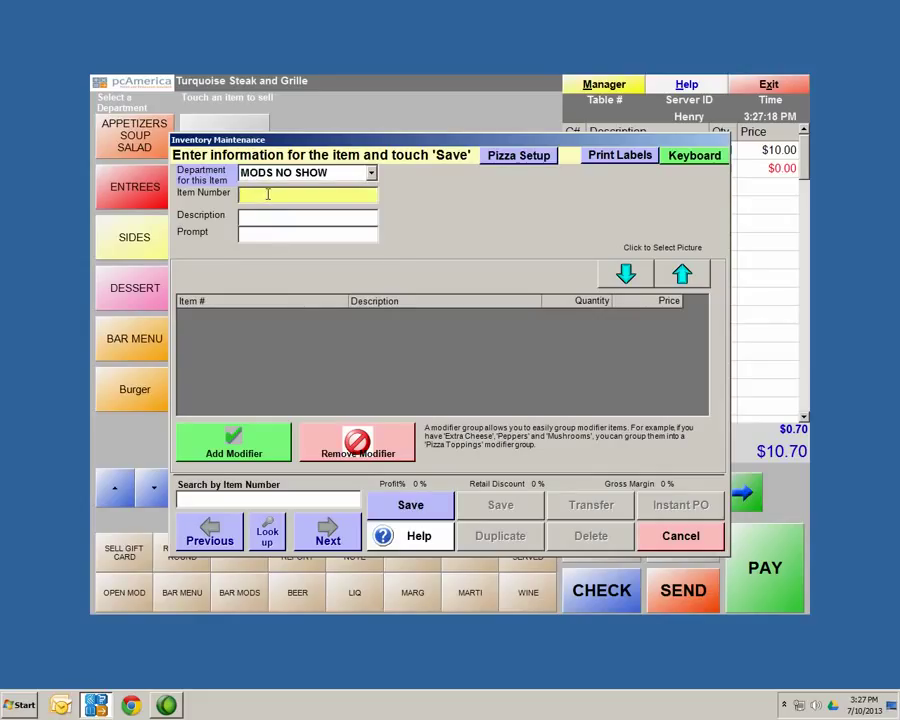
type("Add on Add Off")
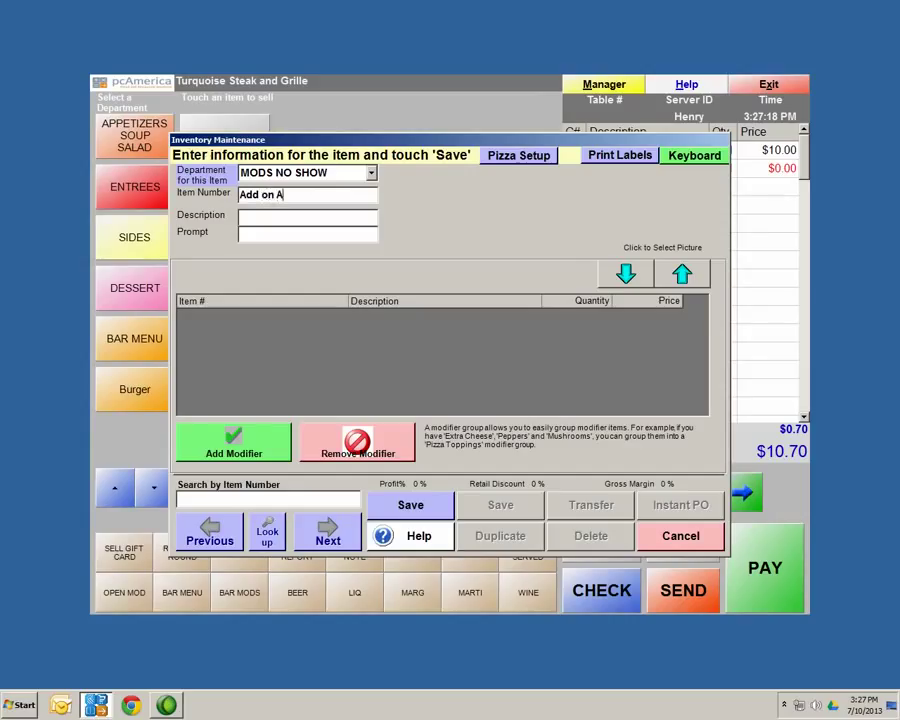
key("Tab")
type("Add On")
key("BackSpace")
key("BackSpace")
type("o")
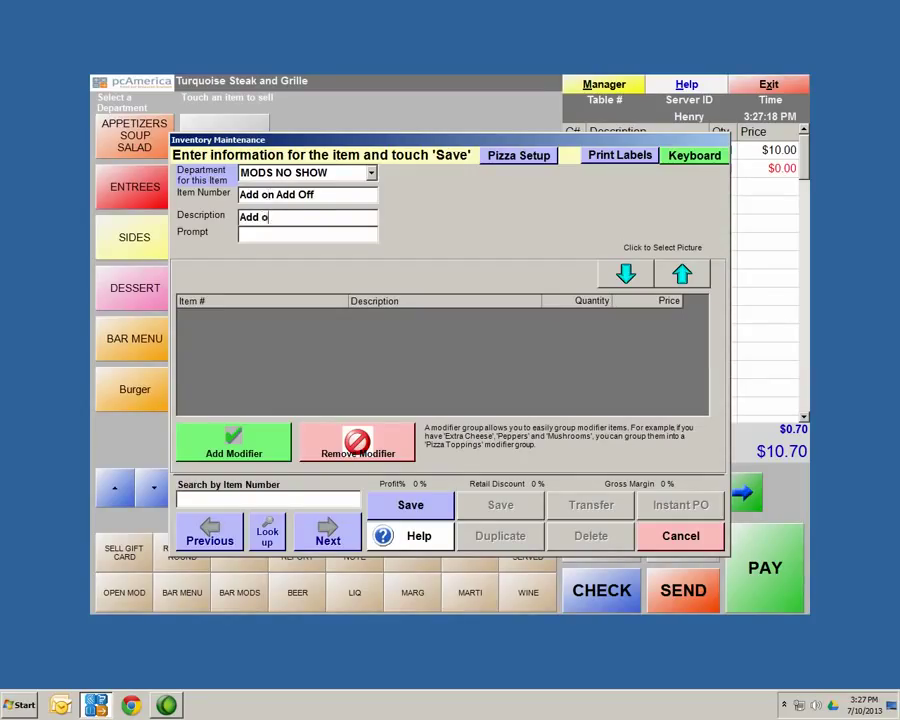
type("n Add Offff")
left_click(256, 237)
type("What would you like")
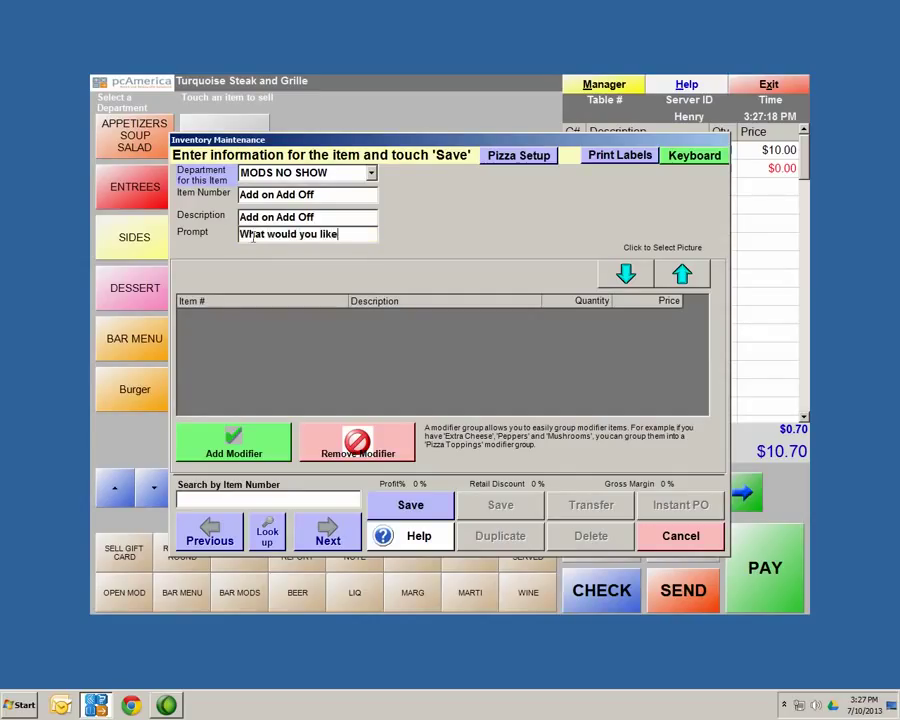
type("?")
left_click(421, 506)
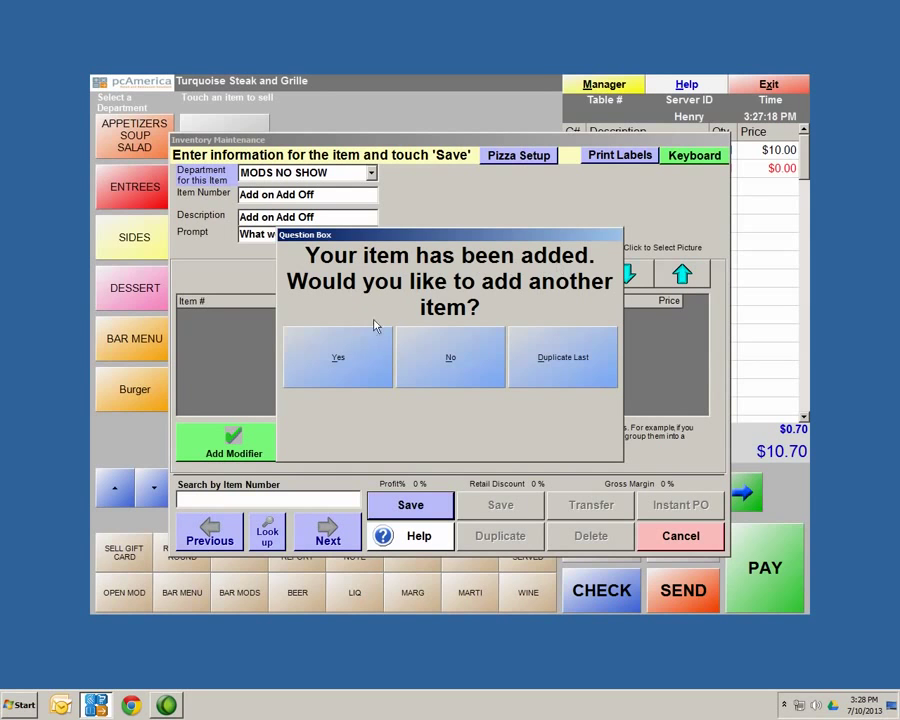
- Start a new standard item with item number and description 'Extra Pickles'
left_click(352, 365)
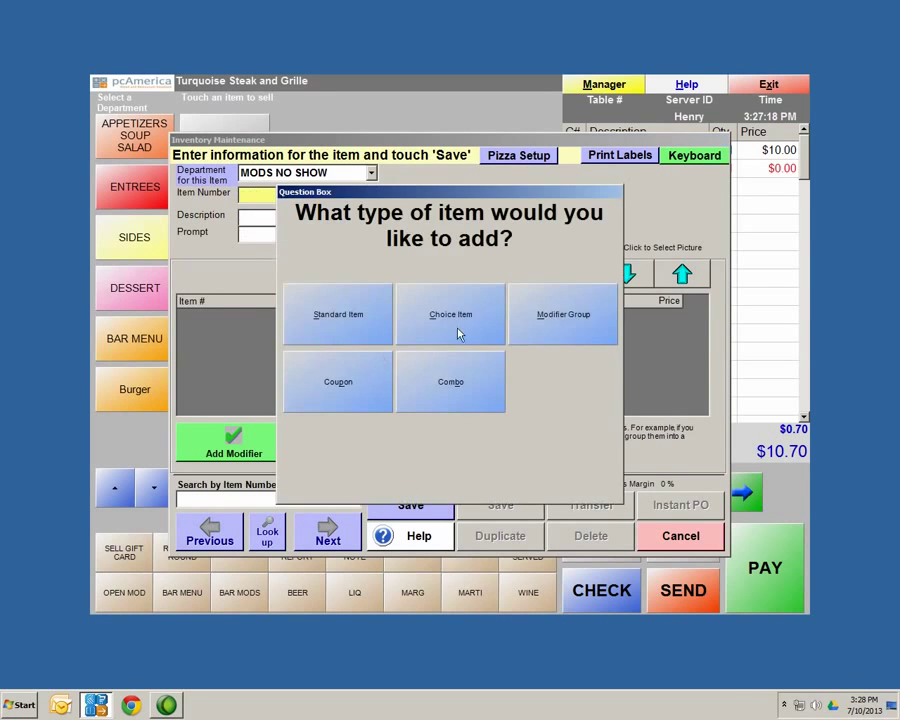
left_click(339, 318)
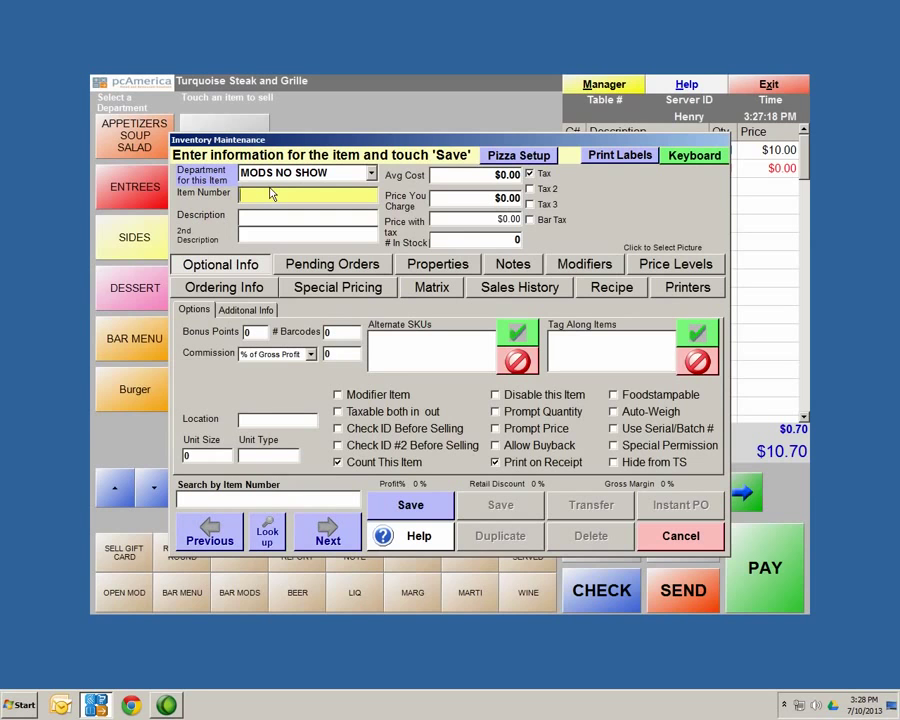
type("pickel")
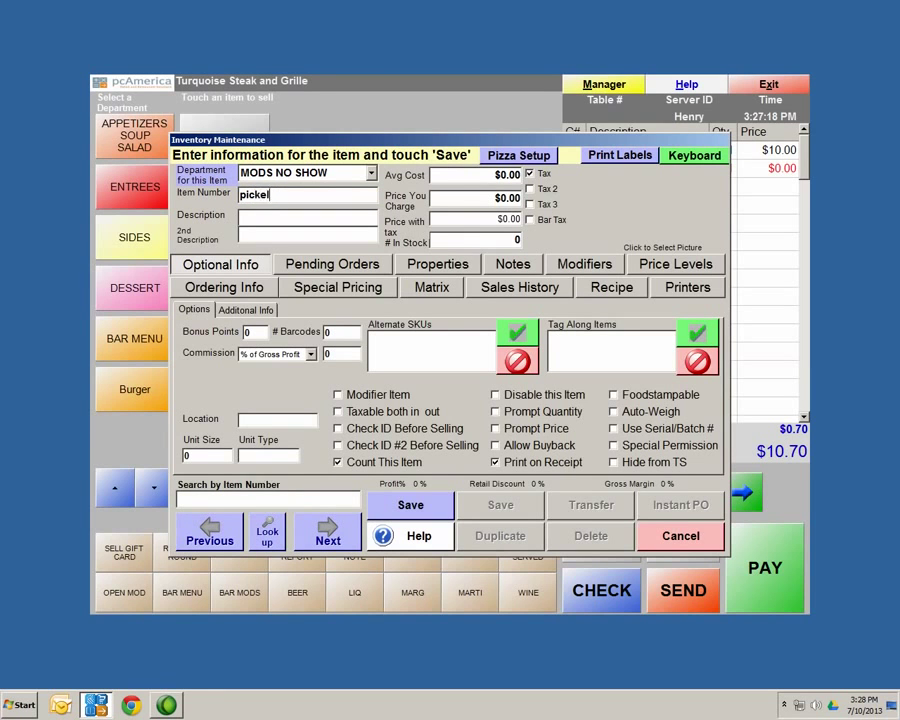
key("BackSpace")
key("BackSpace")
key("BackSpace")
key("BackSpace")
key("BackSpace")
key("BackSpace")
type("Pi")
type("ckle")
type("Pickles")
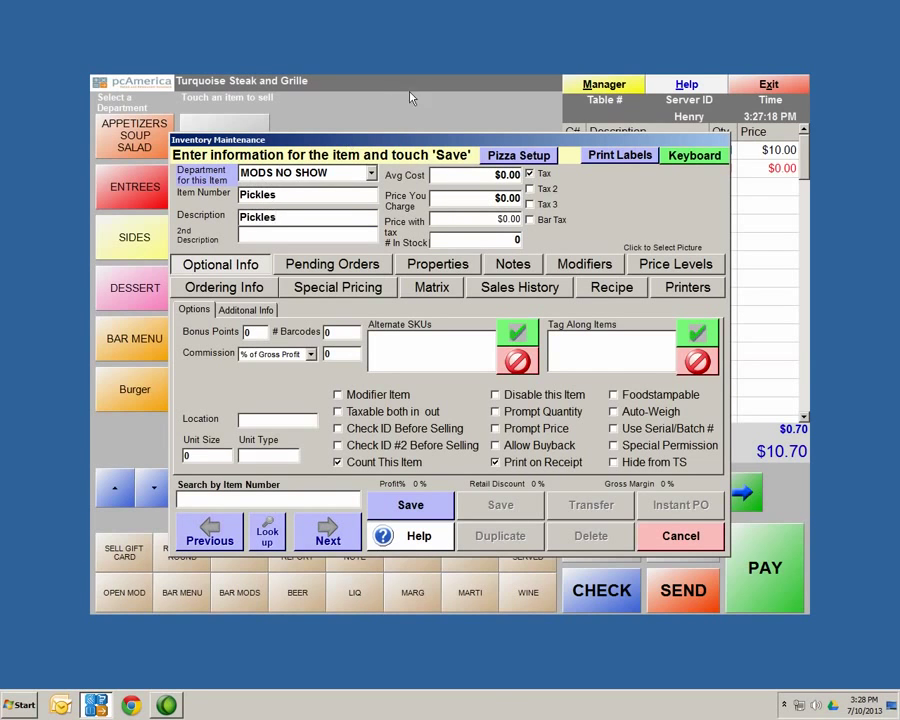
left_click(300, 194)
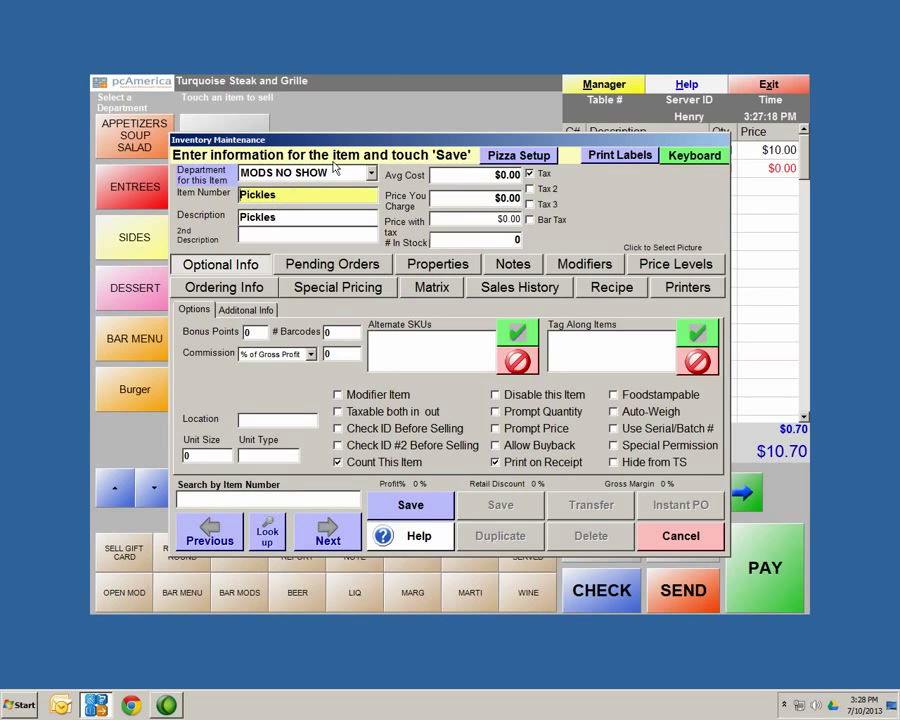
type("Extra")
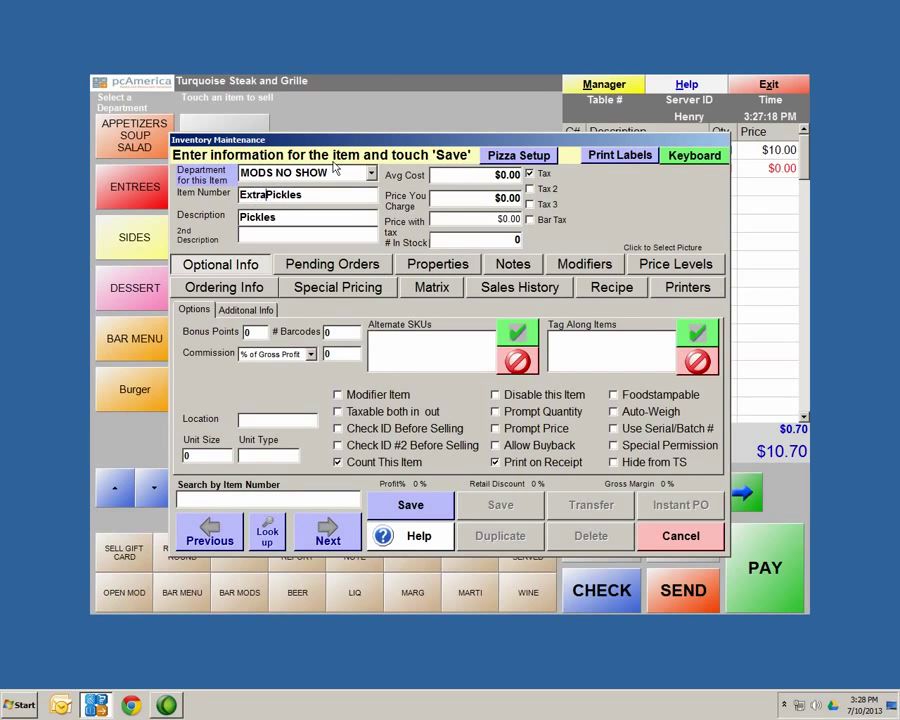
key("Tab")
key("Home")
type("Extra")
left_click(318, 190)
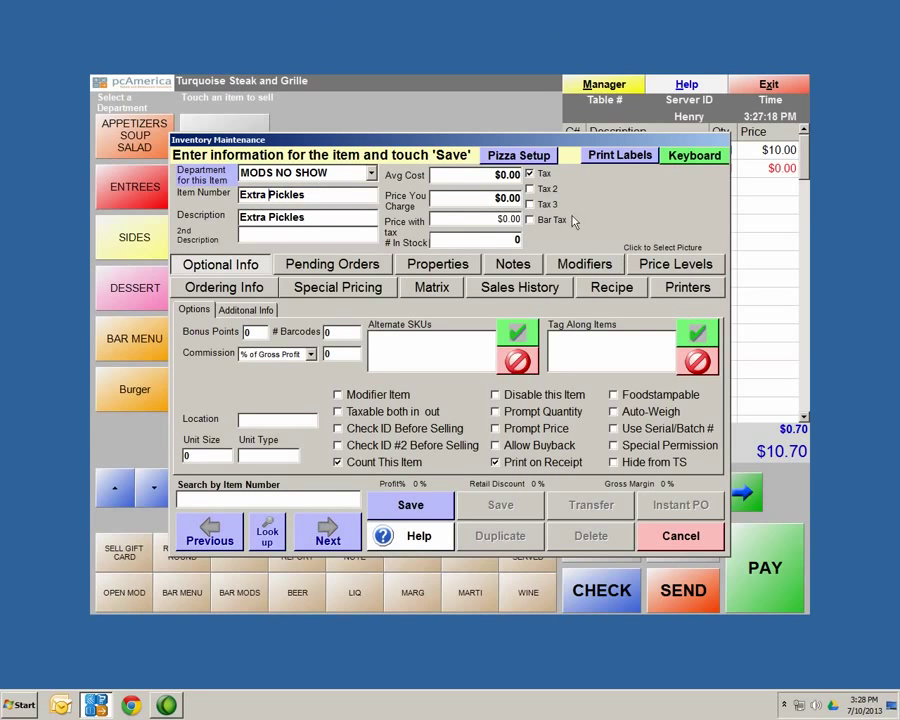
- Price Extra Pickles at $1.00, turn off stock counting, mark it as a modifier, and save
left_click(508, 199)
type("1")
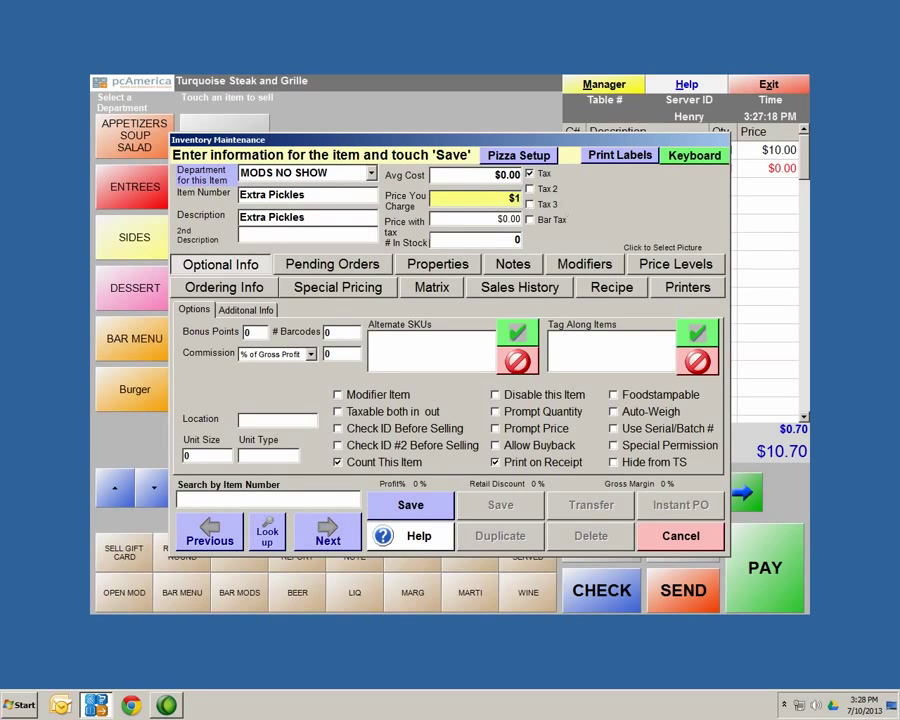
type(".00")
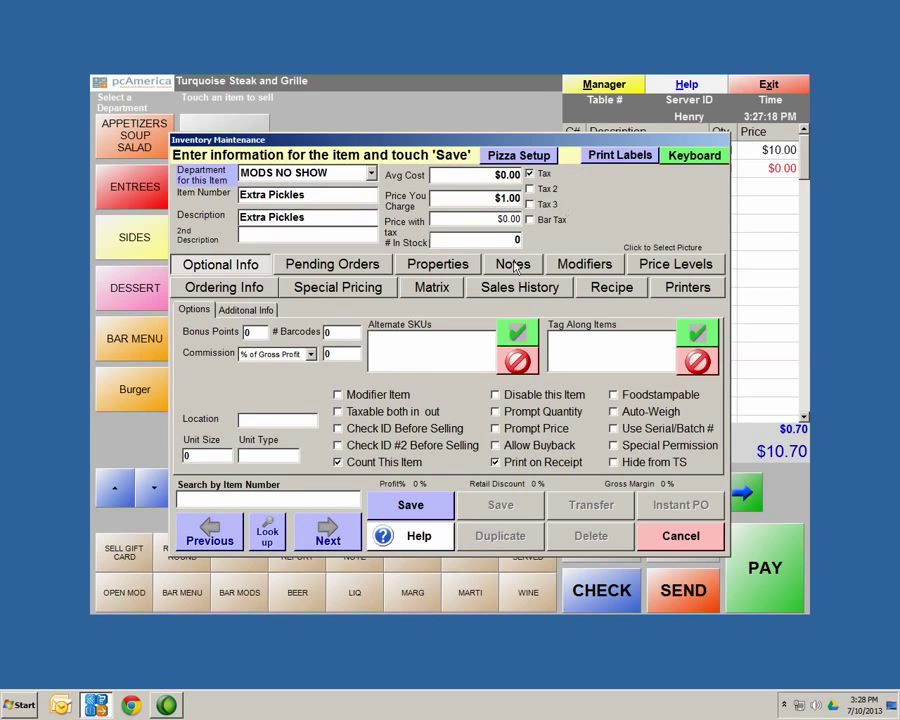
left_click(339, 462)
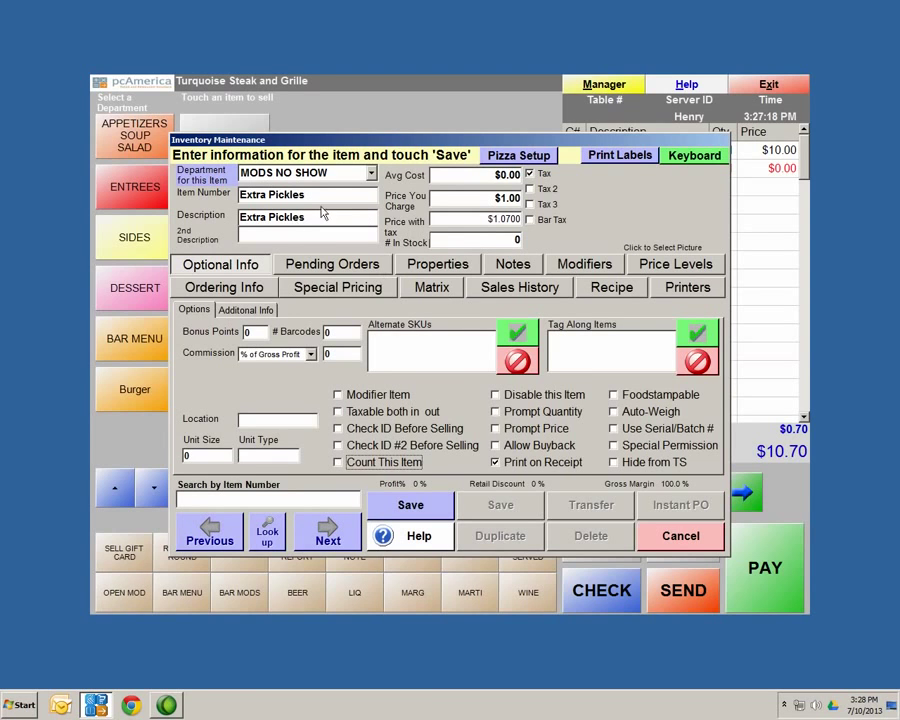
left_click(338, 463)
left_click(456, 240)
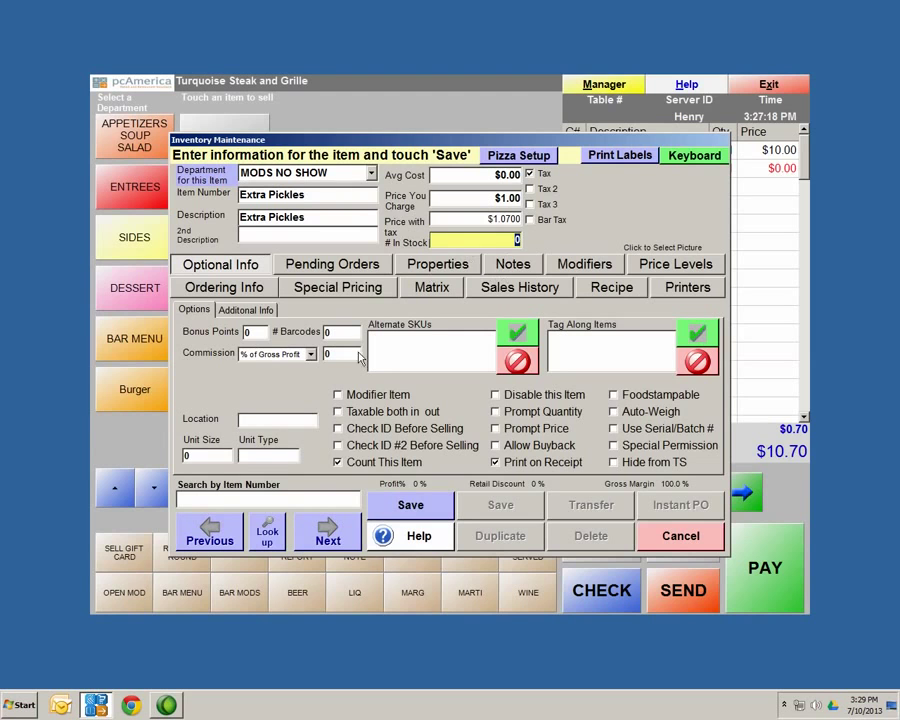
left_click(354, 465)
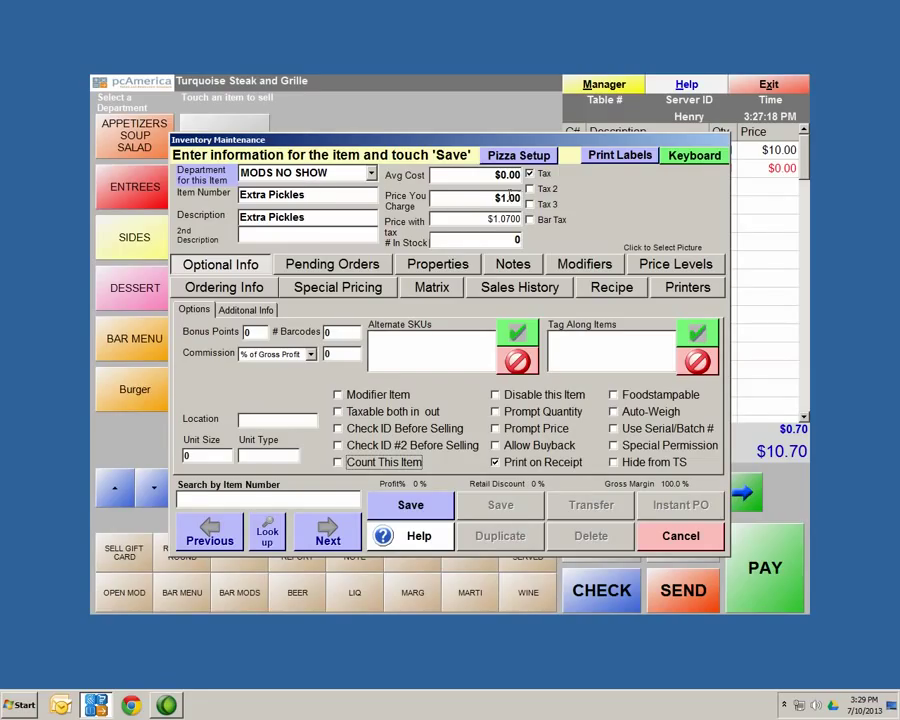
left_click(354, 396)
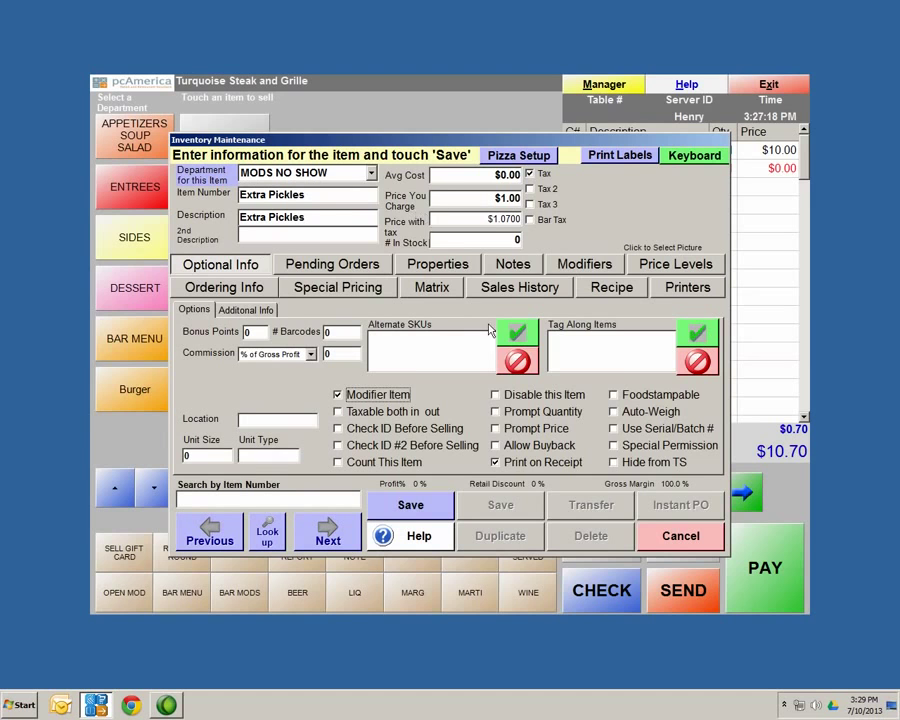
left_click(415, 509)
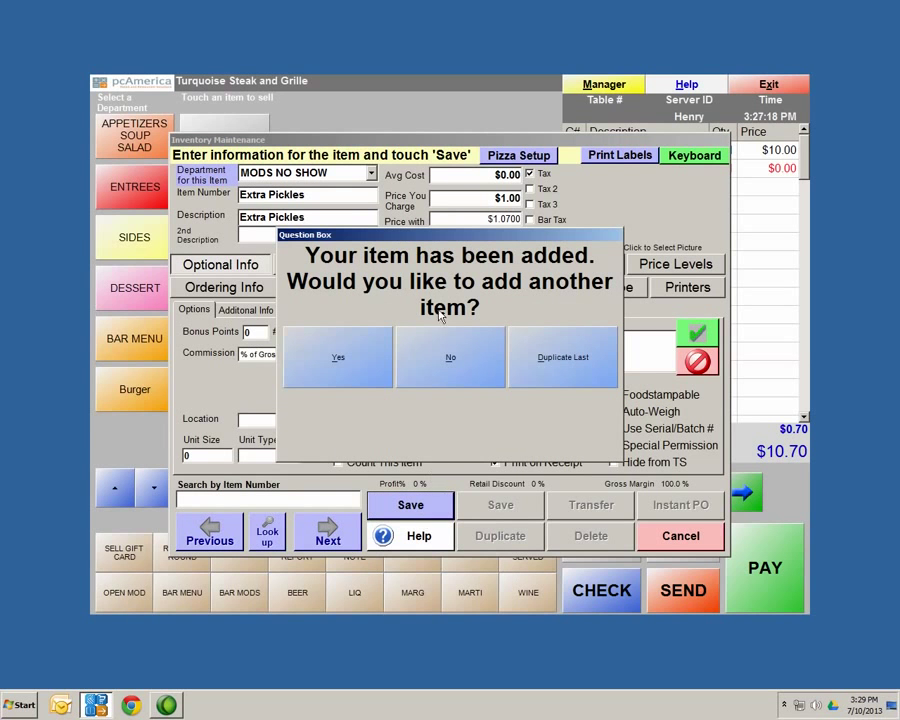
left_click(366, 362)
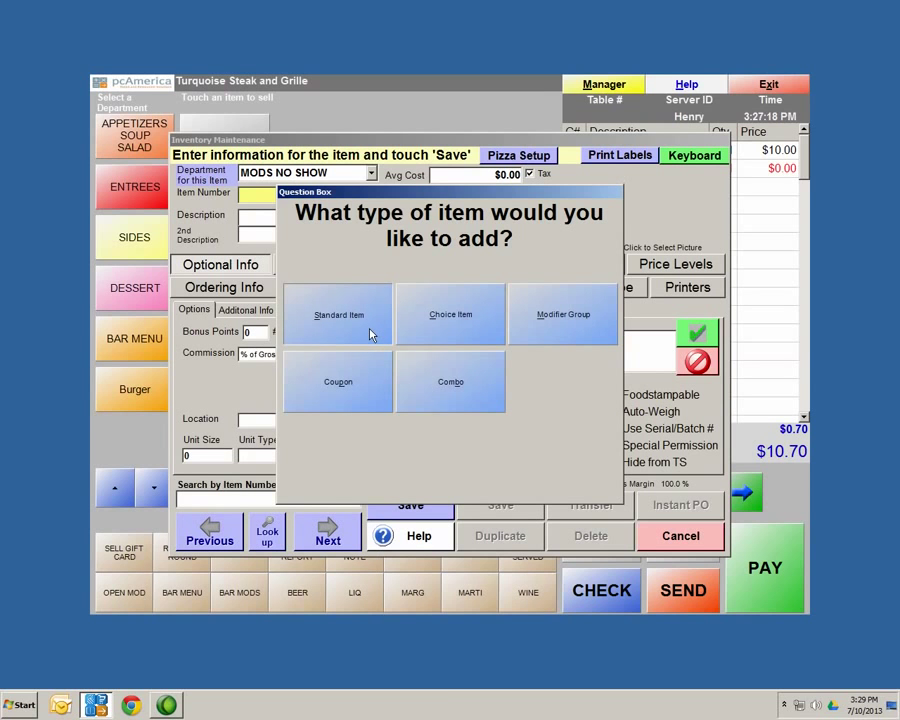
- Enter a standard item 'No Pickles', clear its tax, mark it as a modifier, and save
left_click(370, 334)
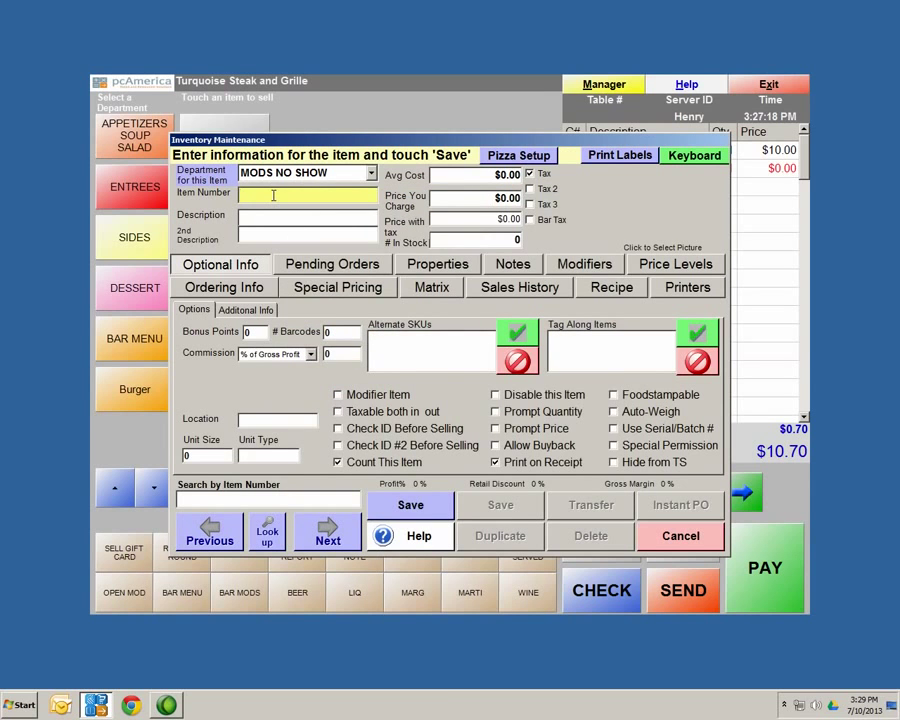
type("No Pickels")
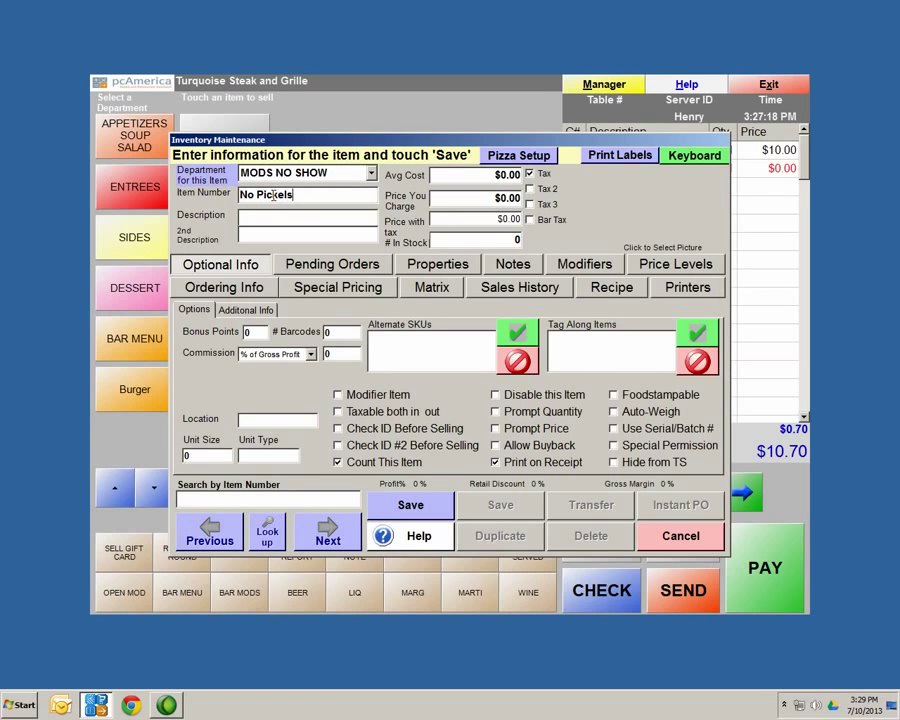
key("Tab")
type("No Pickles")
left_click(530, 176)
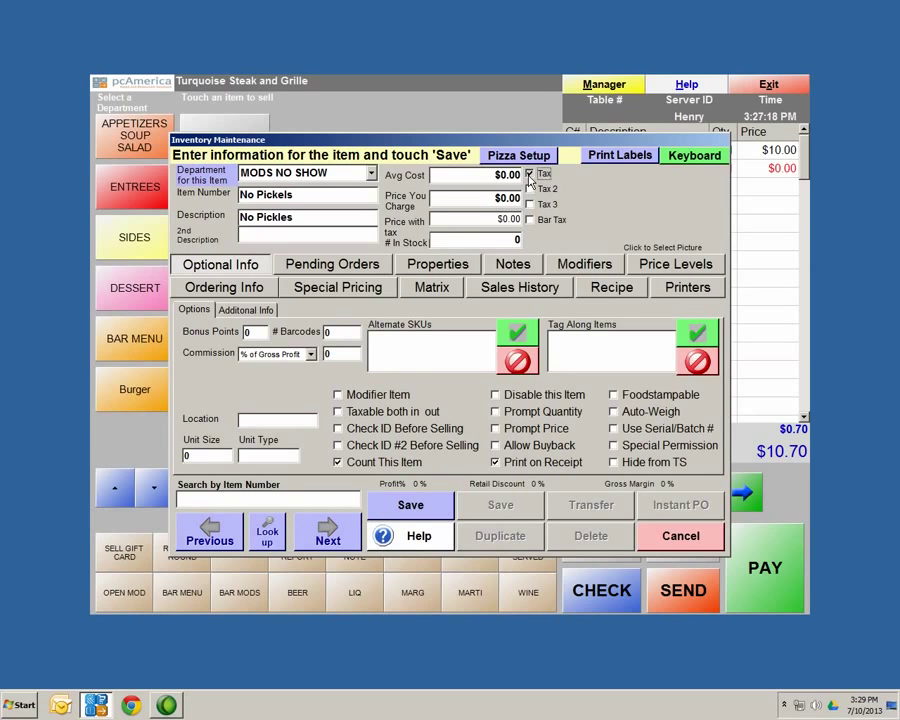
left_click(337, 393)
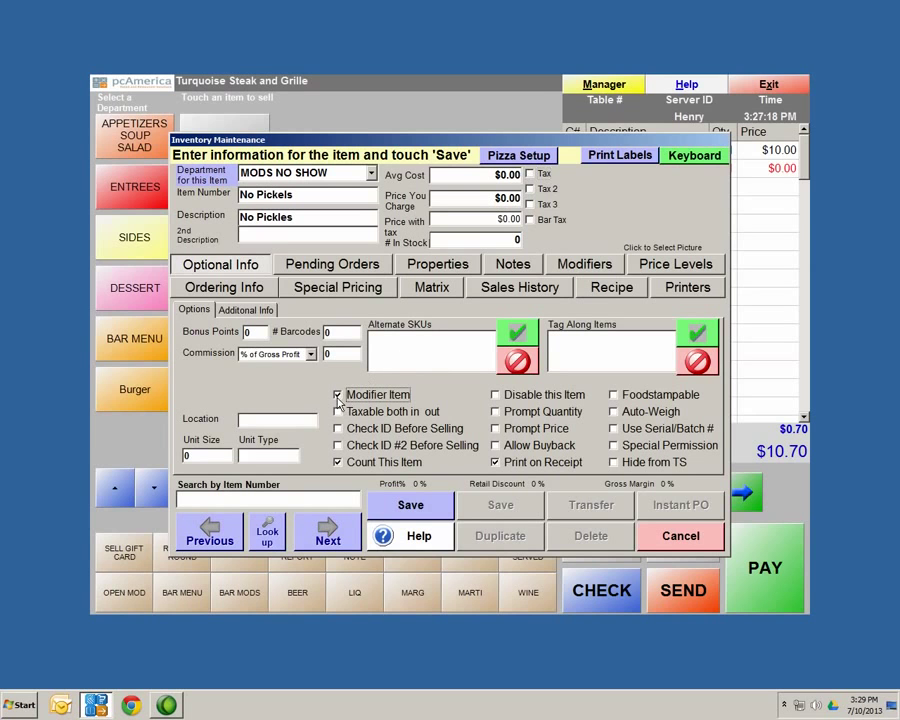
left_click(337, 393)
left_click(428, 515)
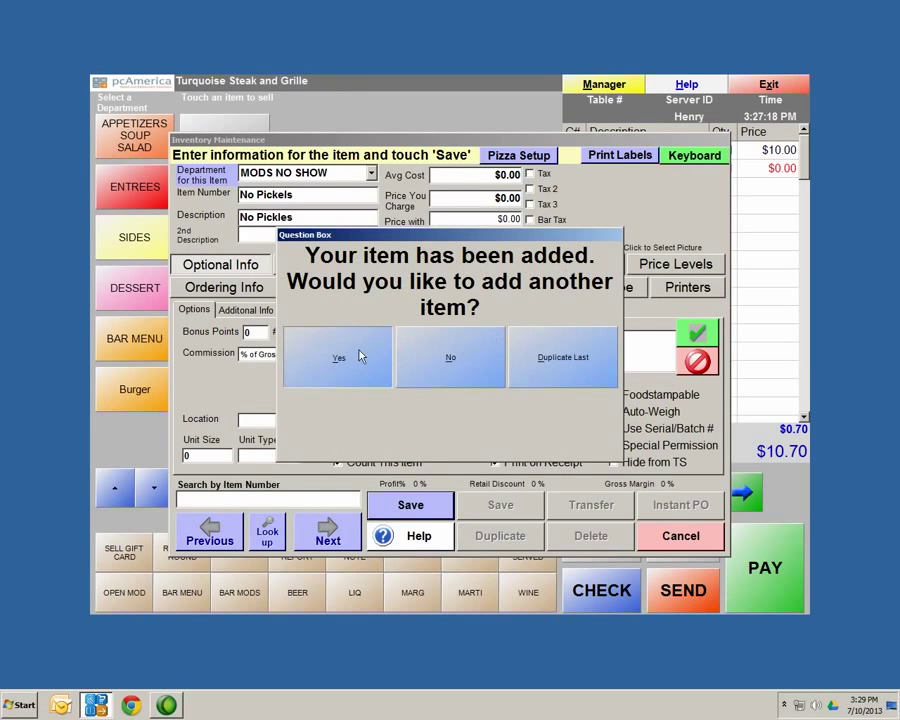
- Add an Extra Onions modifier item at $0.50 without stock counting
left_click(361, 356)
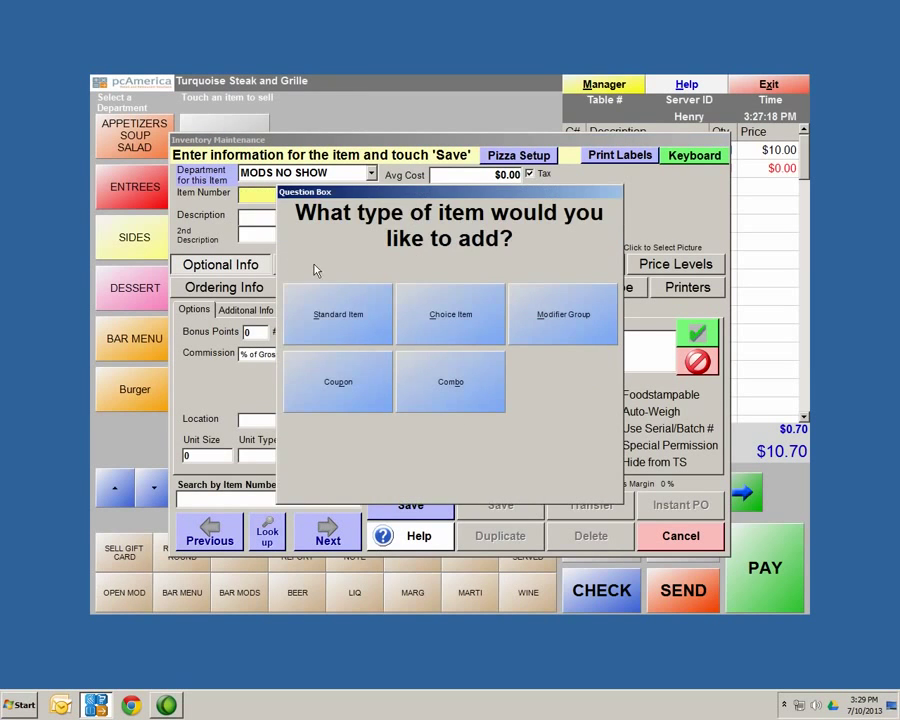
left_click(305, 320)
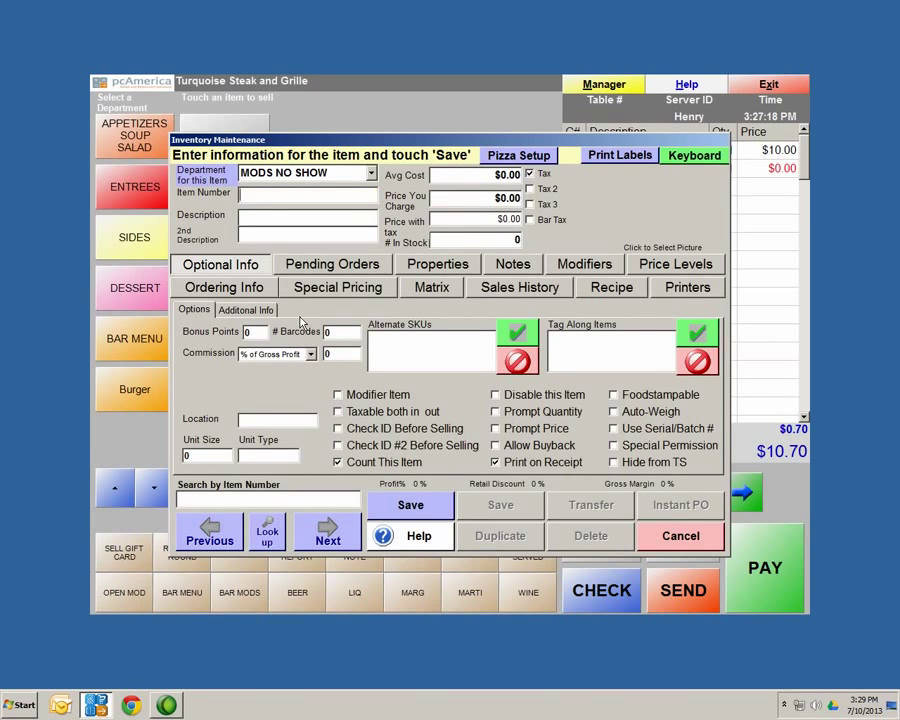
type("Onions")
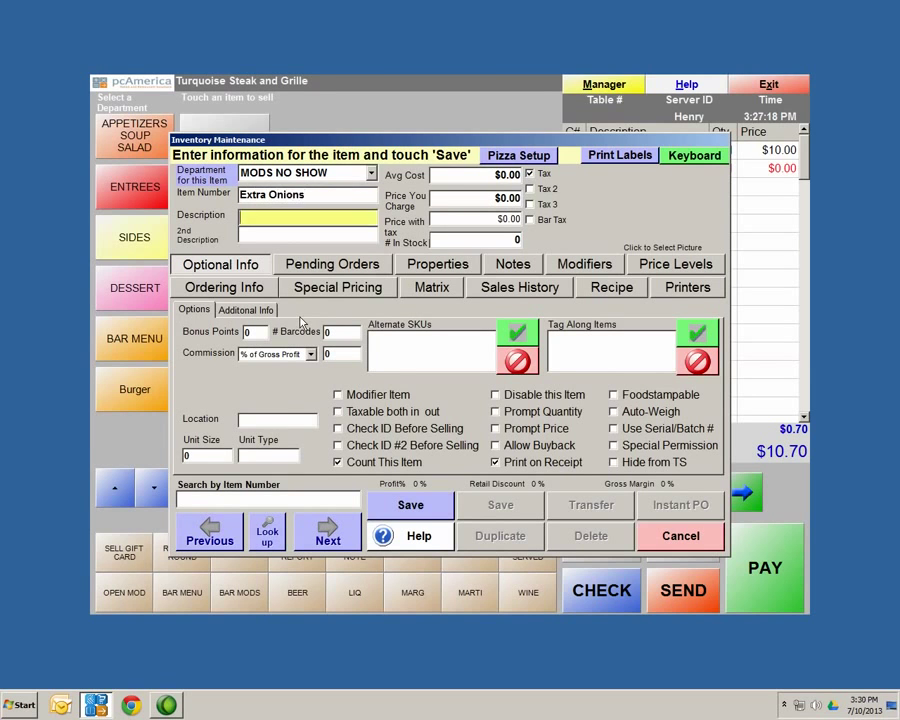
type("Extra Onions")
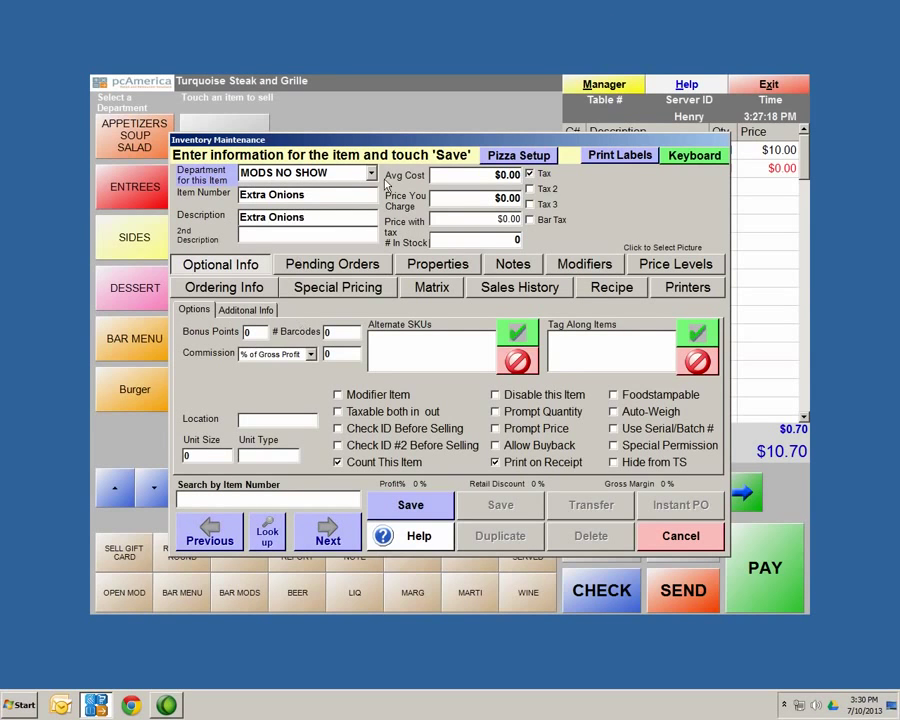
left_click(515, 198)
type("50")
key("Return")
left_click(366, 471)
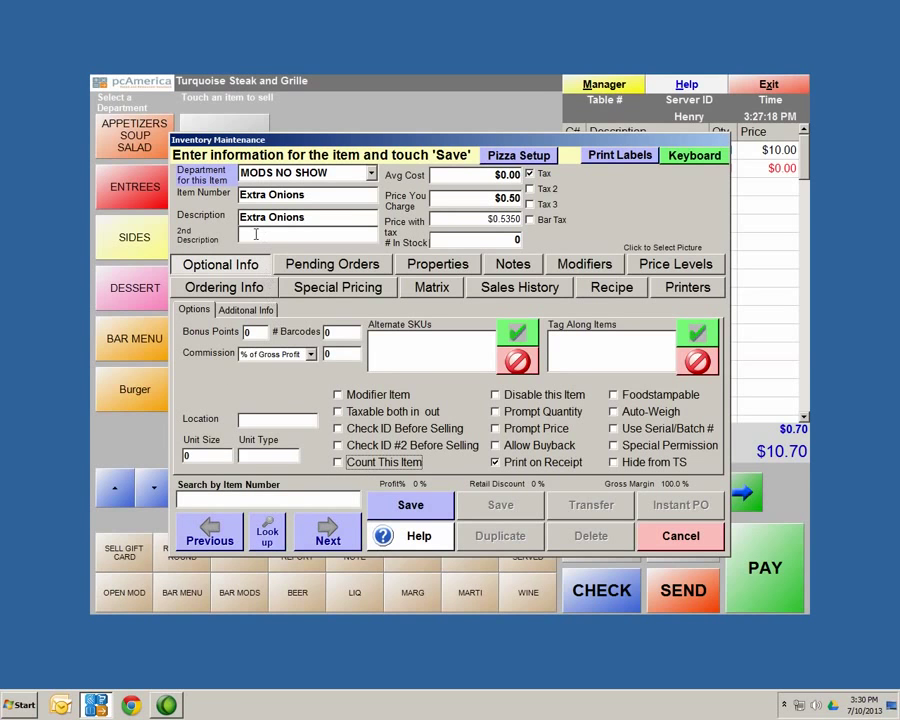
left_click(362, 395)
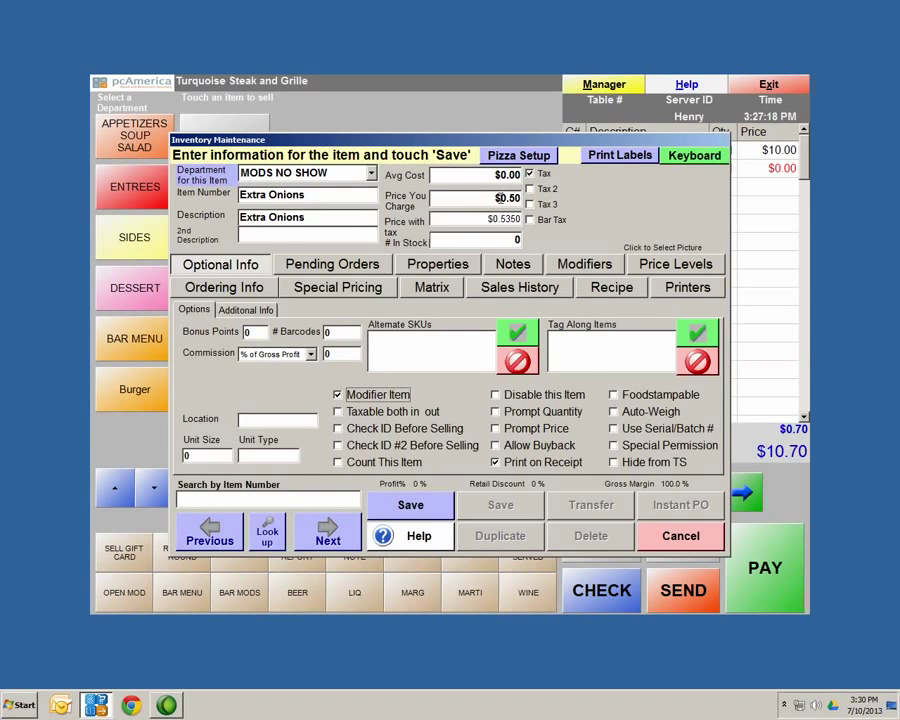
left_click(411, 513)
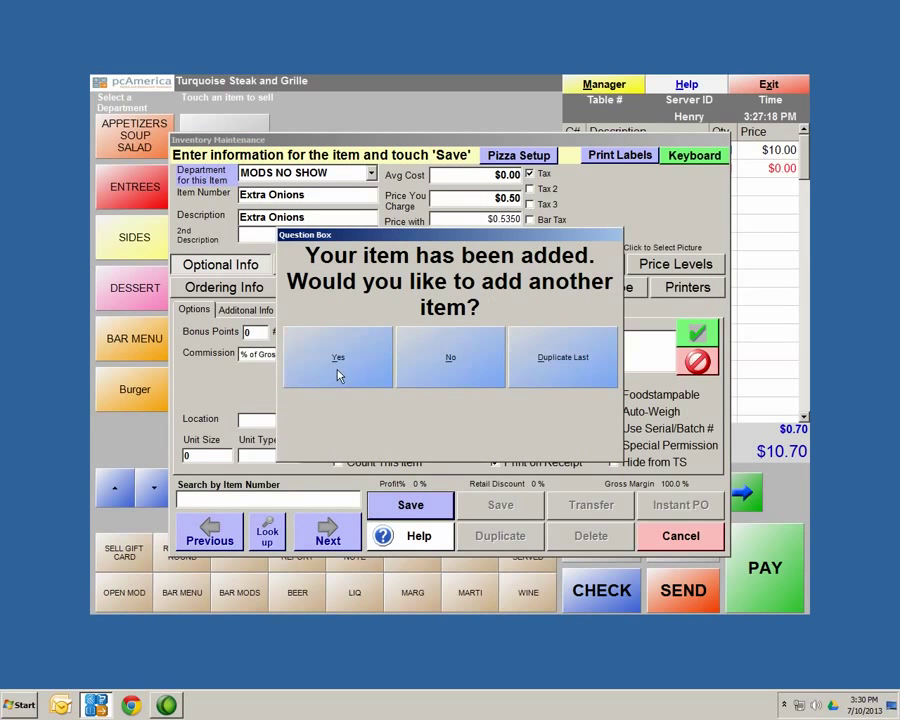
- Add a non-taxable No Onions modifier item, then stop adding items and open inventory lookup
left_click(338, 375)
left_click(340, 313)
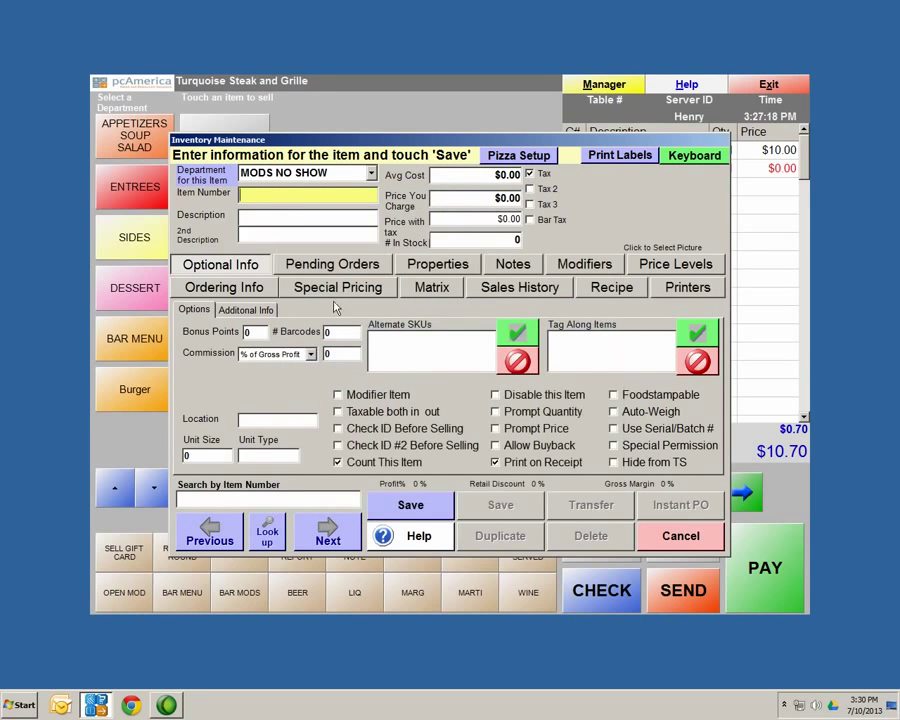
type("No")
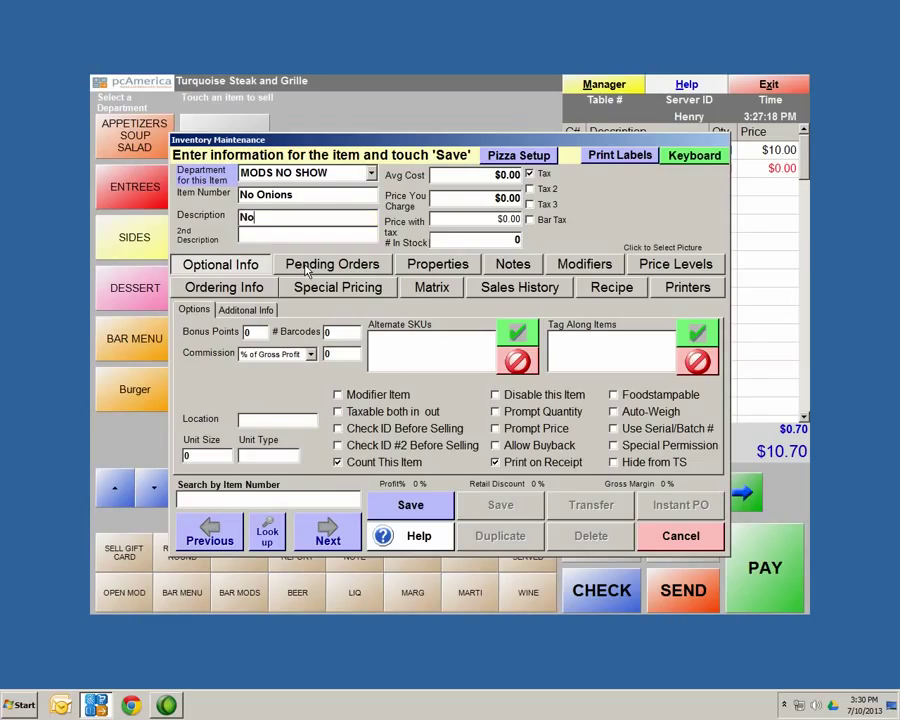
type("No Onions")
left_click(529, 173)
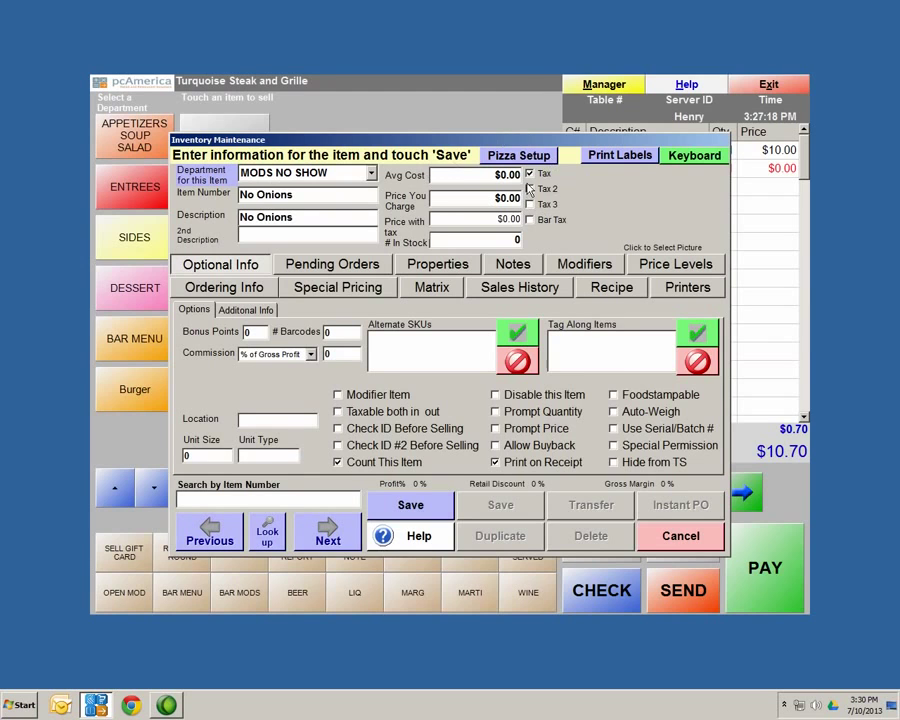
left_click(344, 392)
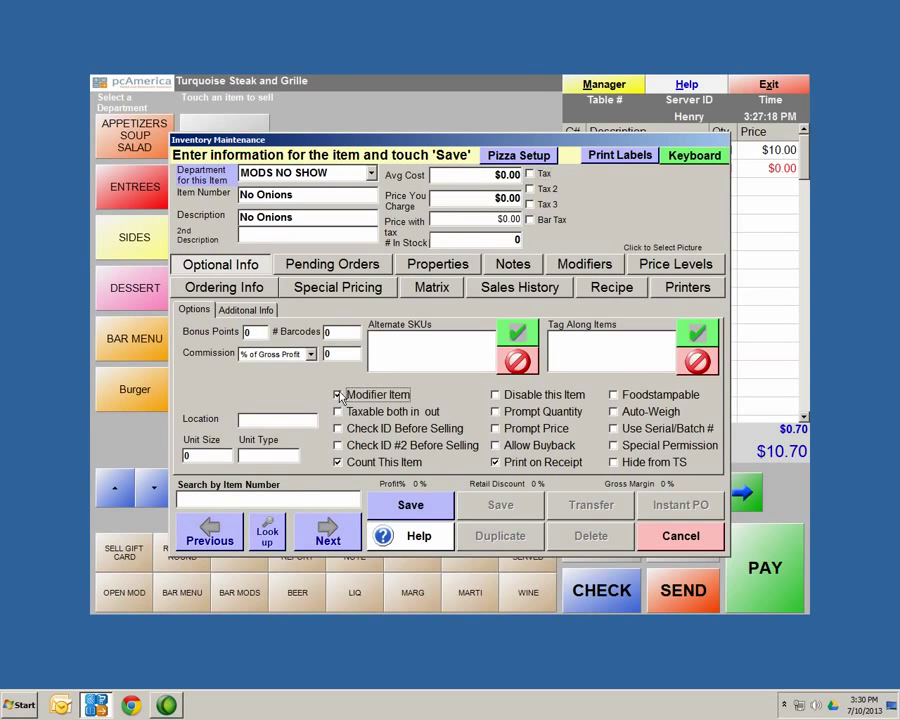
left_click(418, 507)
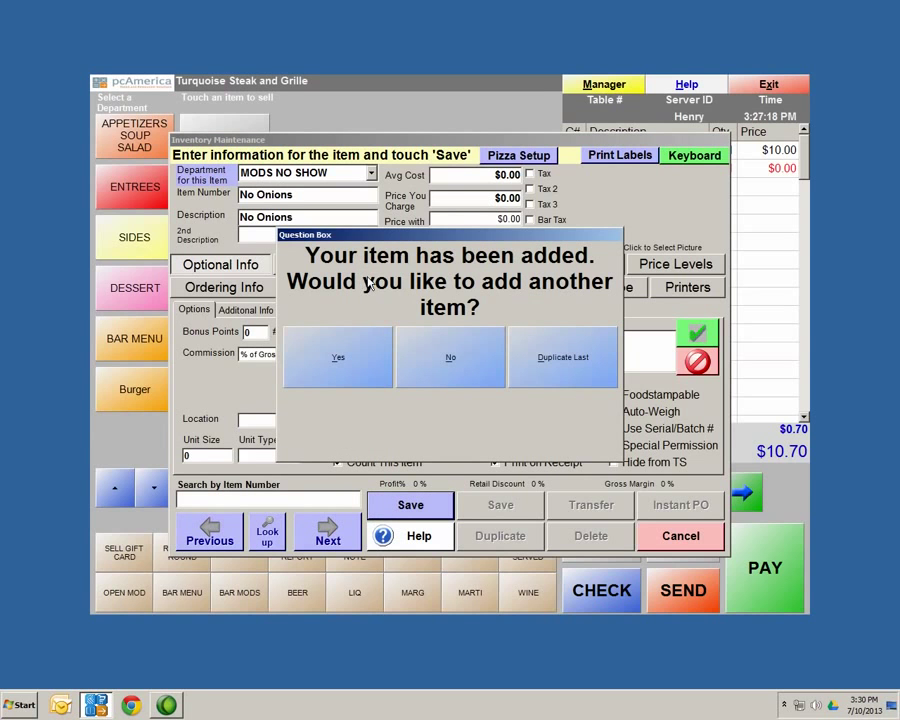
left_click(450, 362)
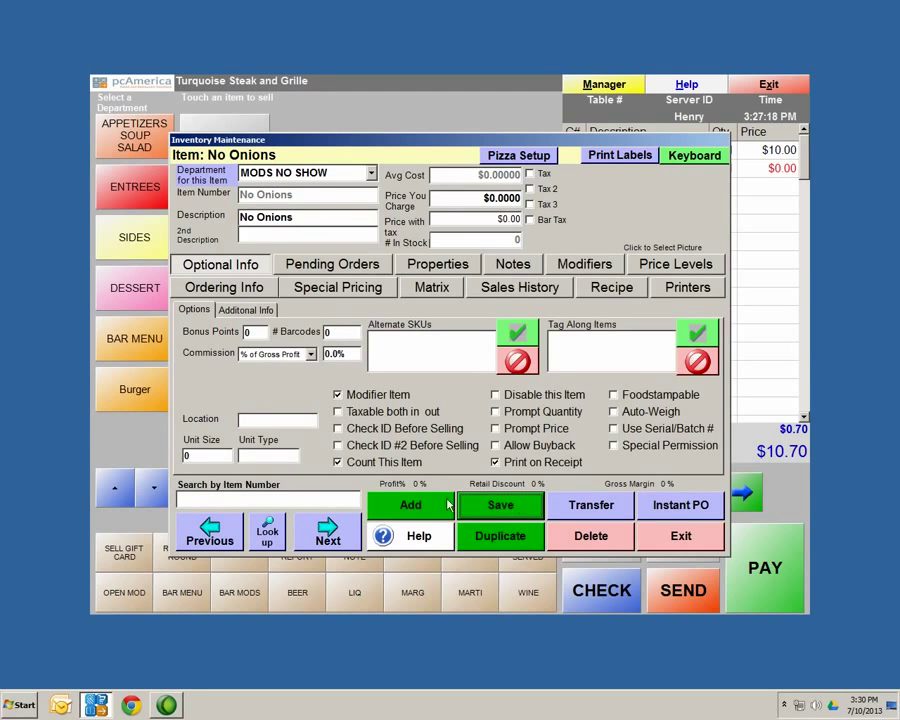
left_click(268, 532)
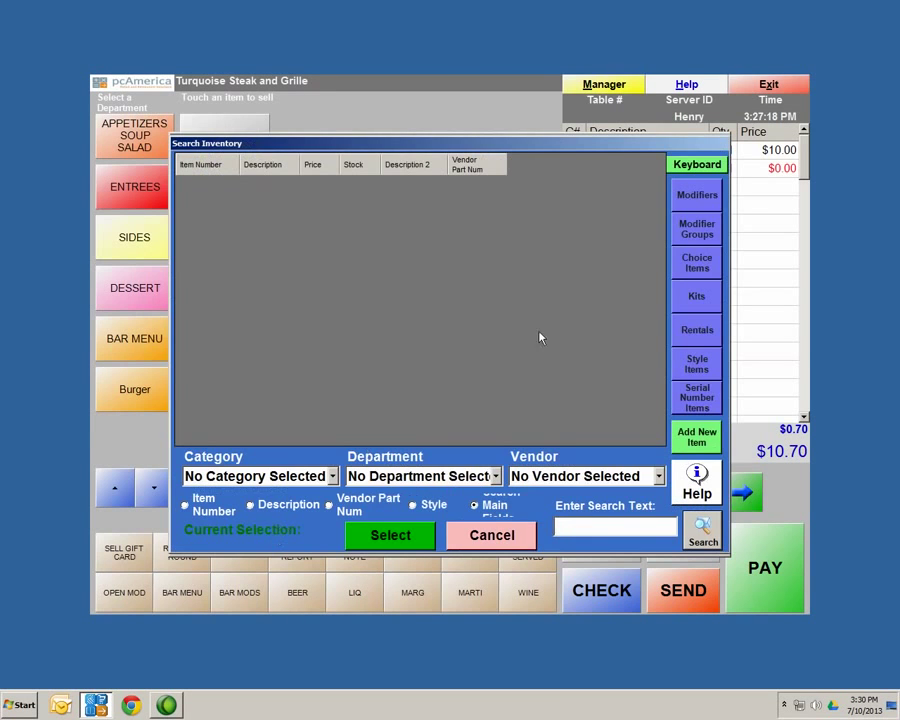
- Open the Add on Add Off modifier group and page through the available modifiers
left_click(704, 238)
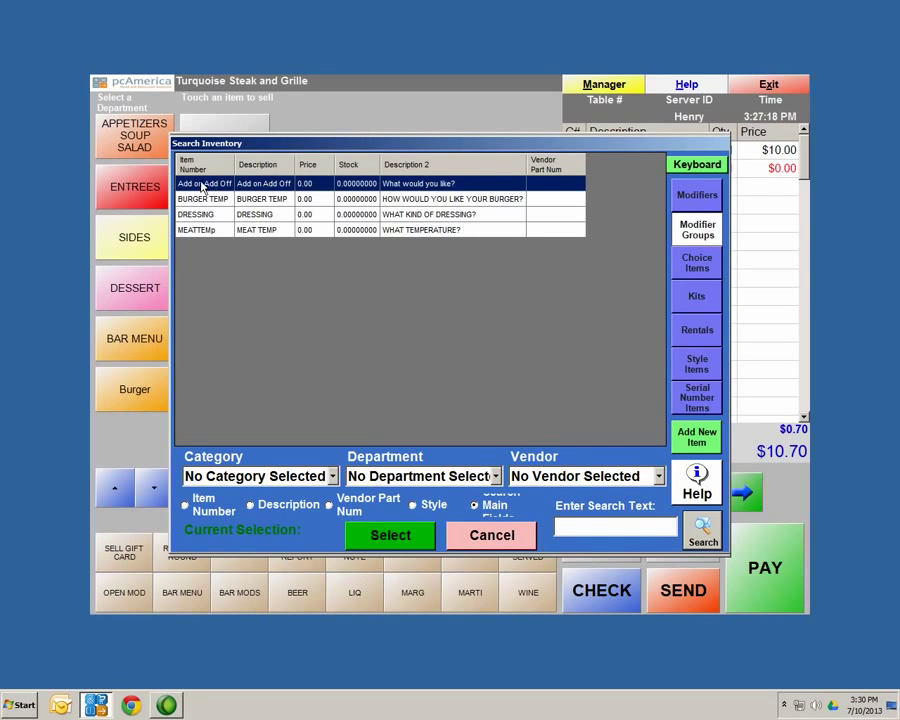
double_click(203, 187)
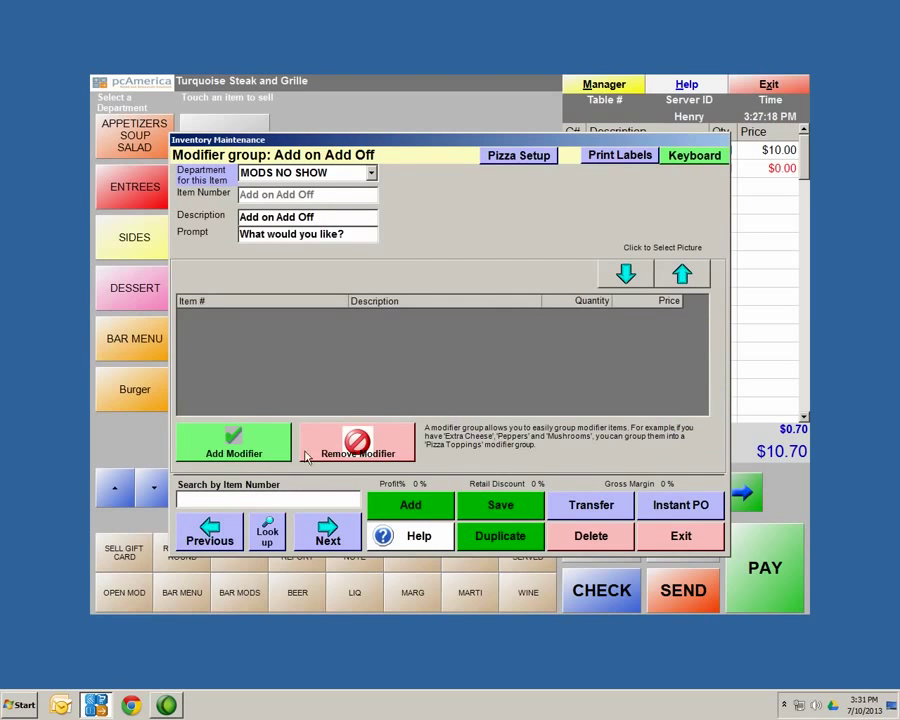
left_click(246, 444)
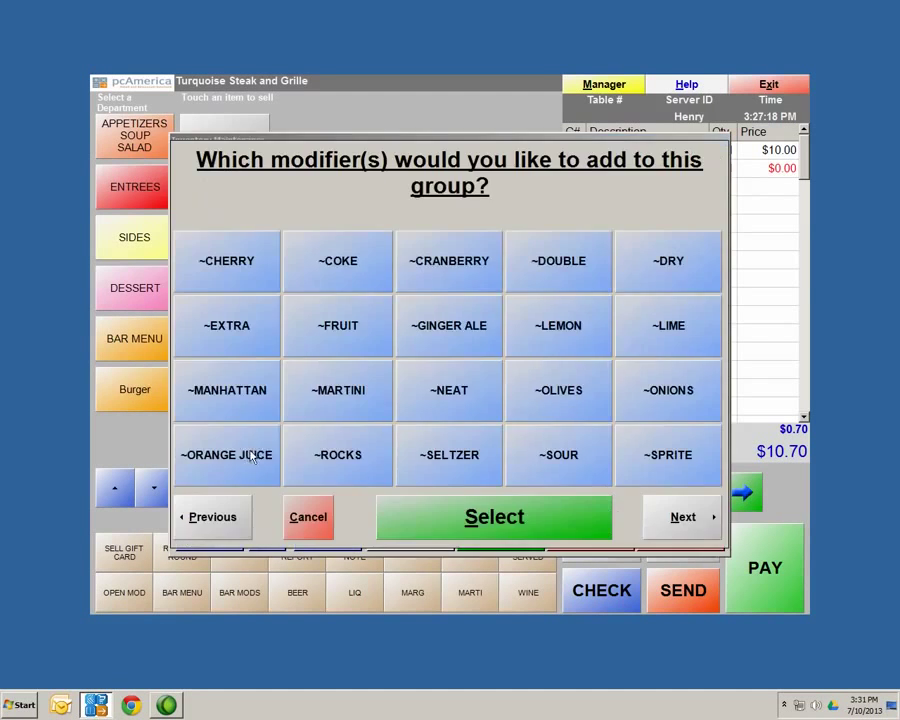
left_click(683, 517)
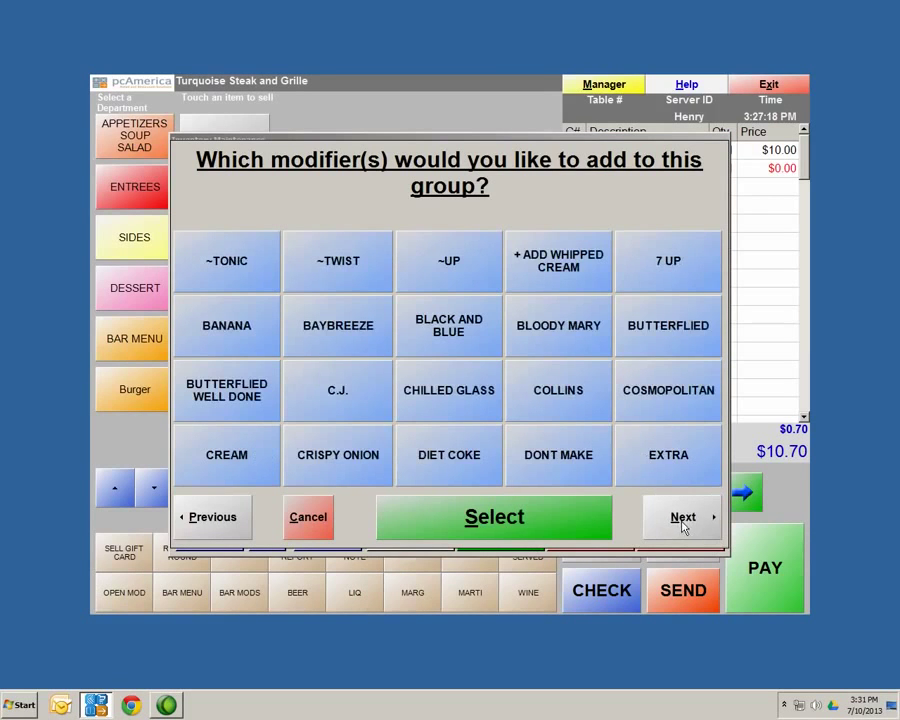
left_click(683, 518)
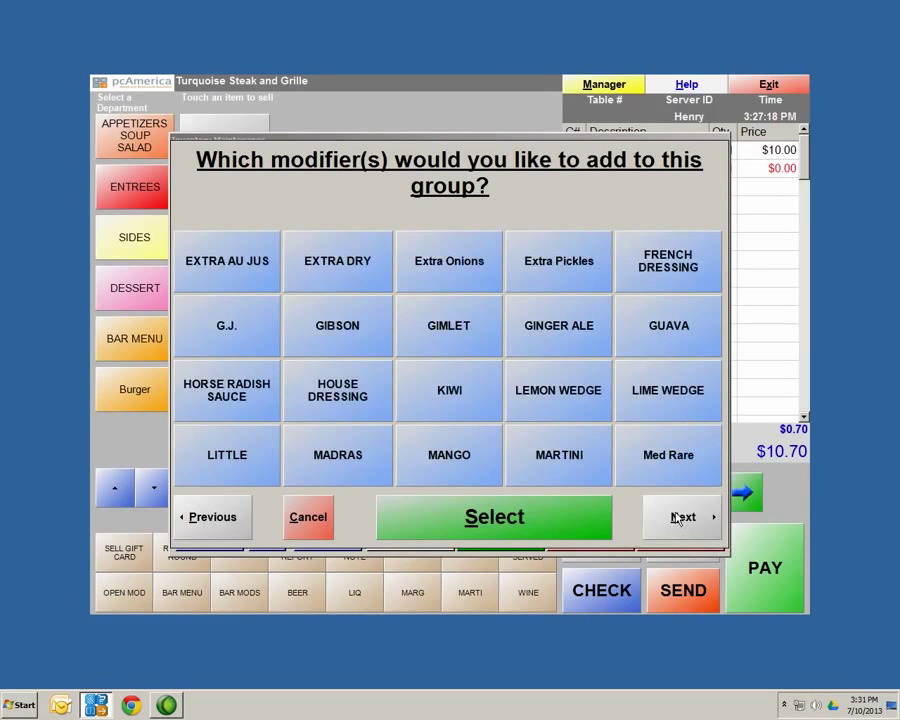
left_click(677, 517)
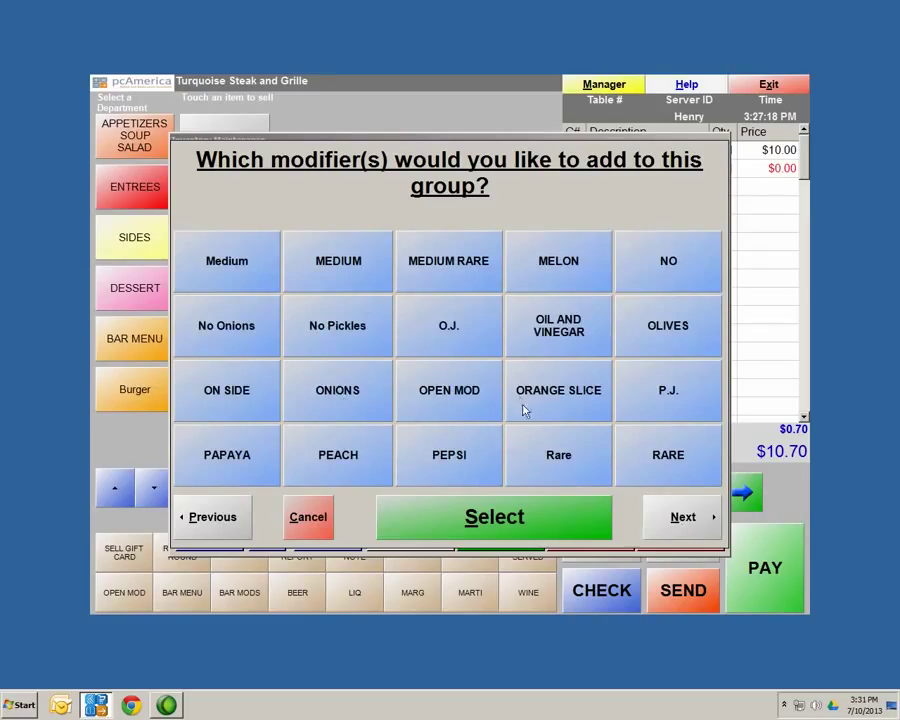
left_click(688, 517)
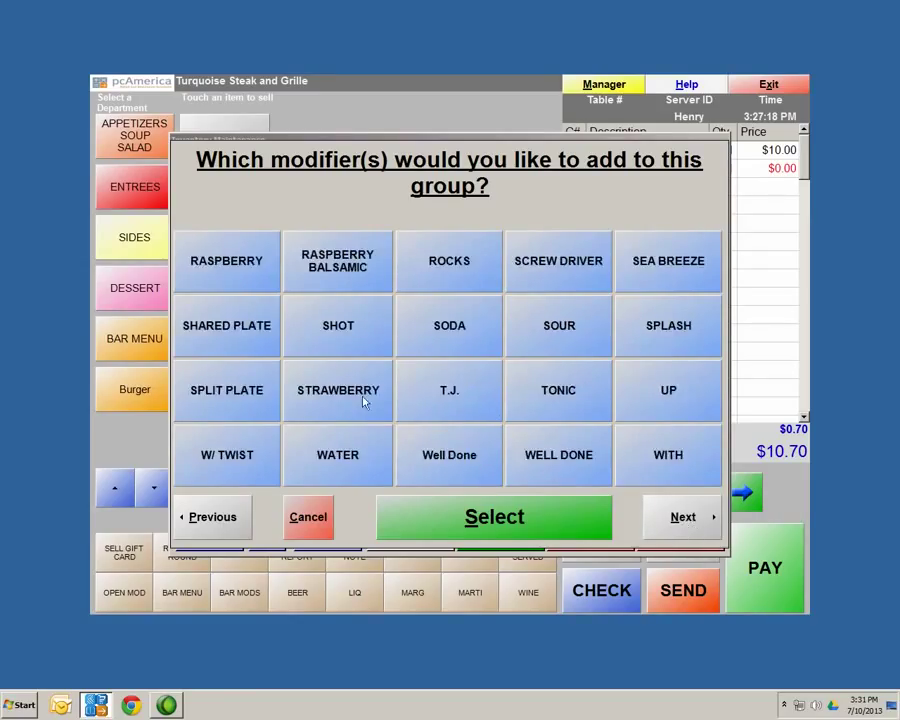
left_click(681, 527)
left_click(212, 522)
left_click(197, 523)
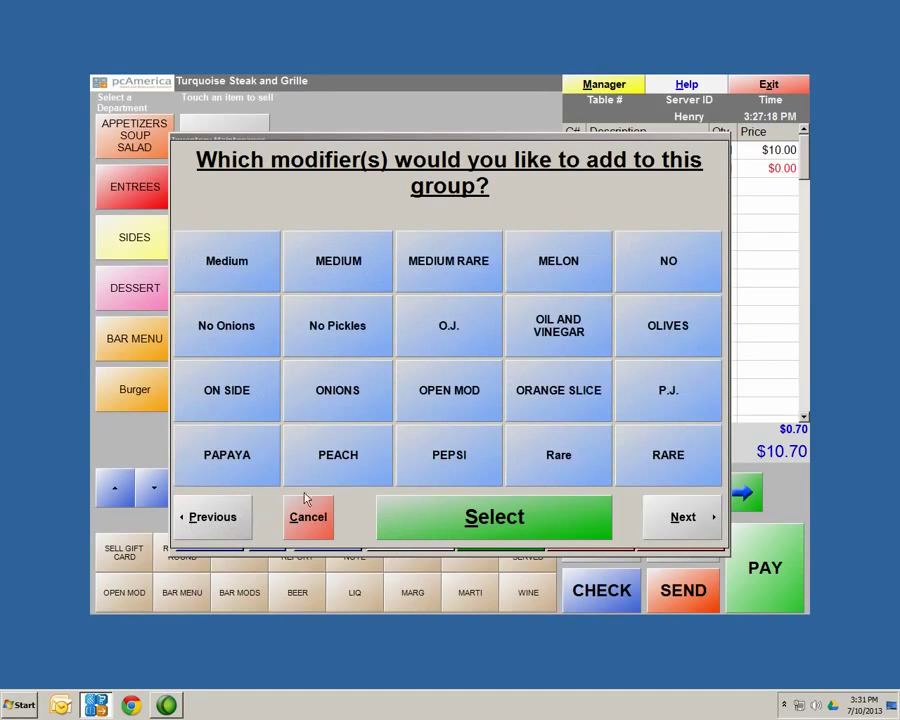
left_click(238, 527)
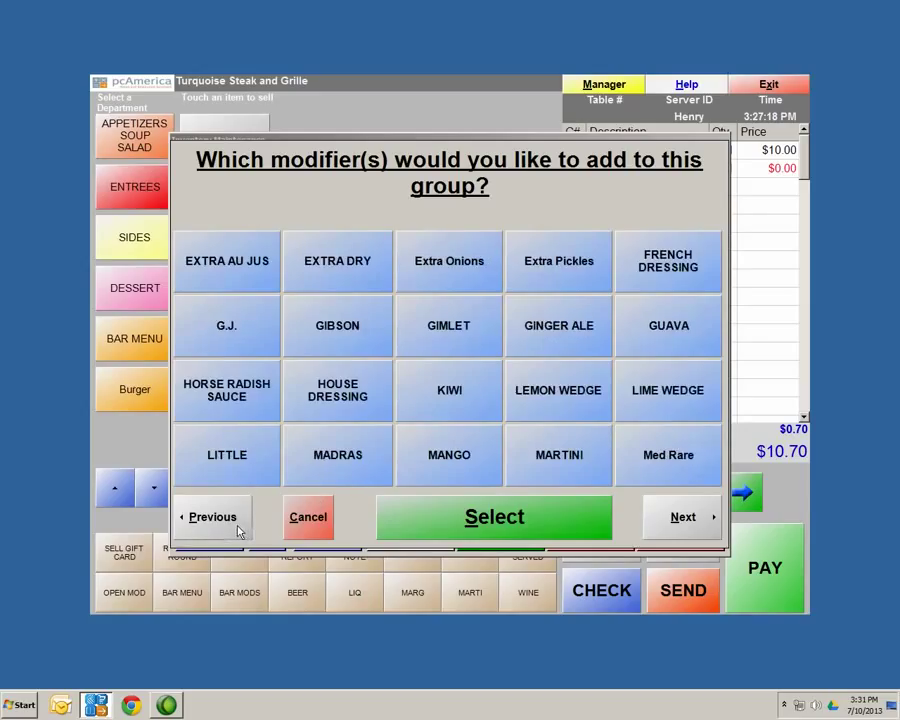
- Pick Extra Onions, Extra Pickles, No Pickles and No Onions and add them to the group
left_click(436, 276)
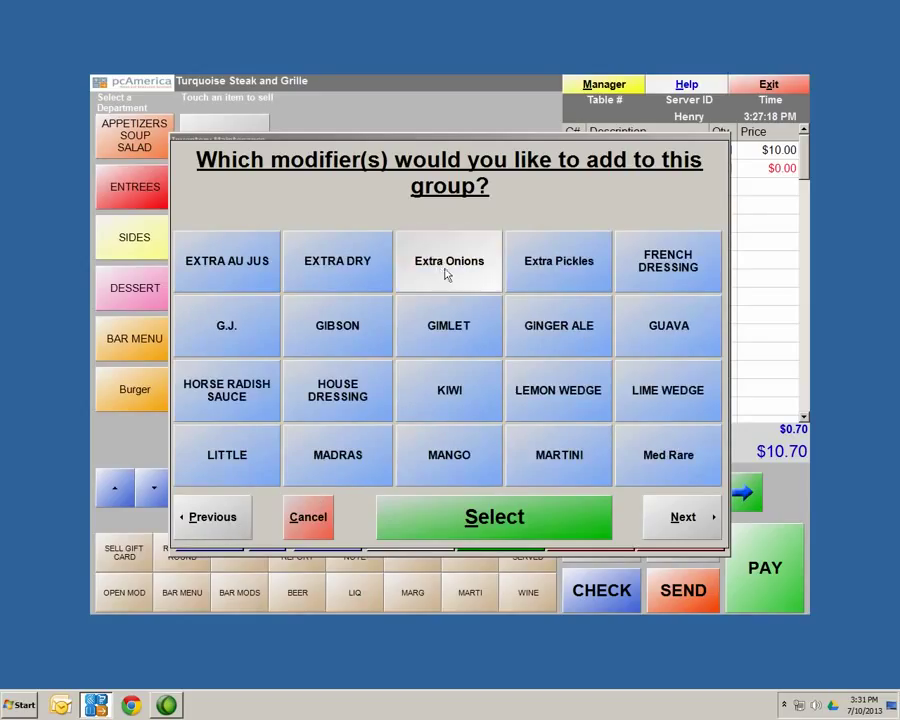
left_click(524, 270)
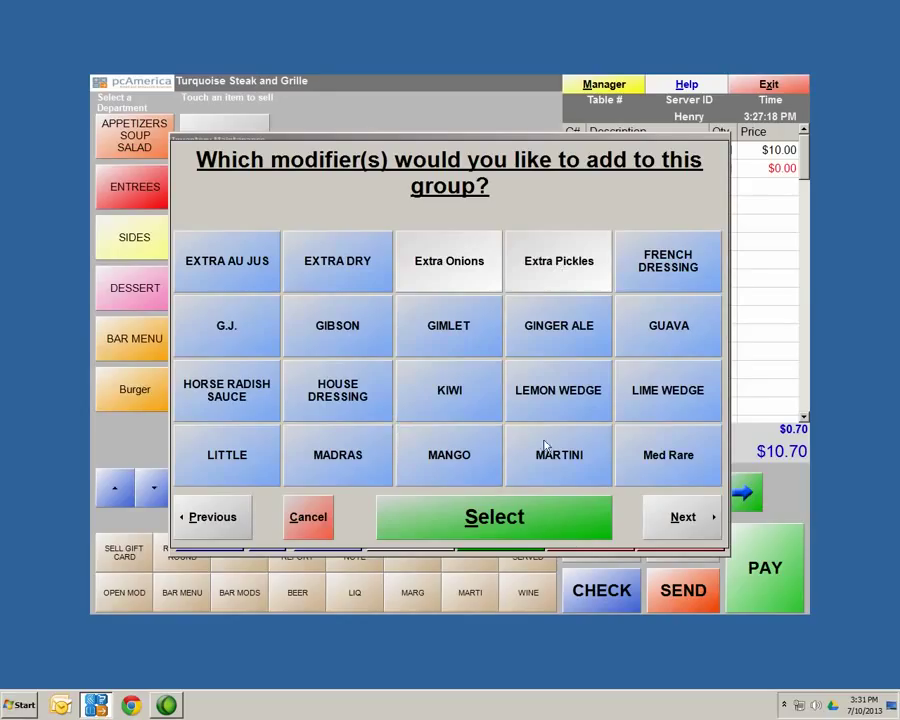
left_click(688, 520)
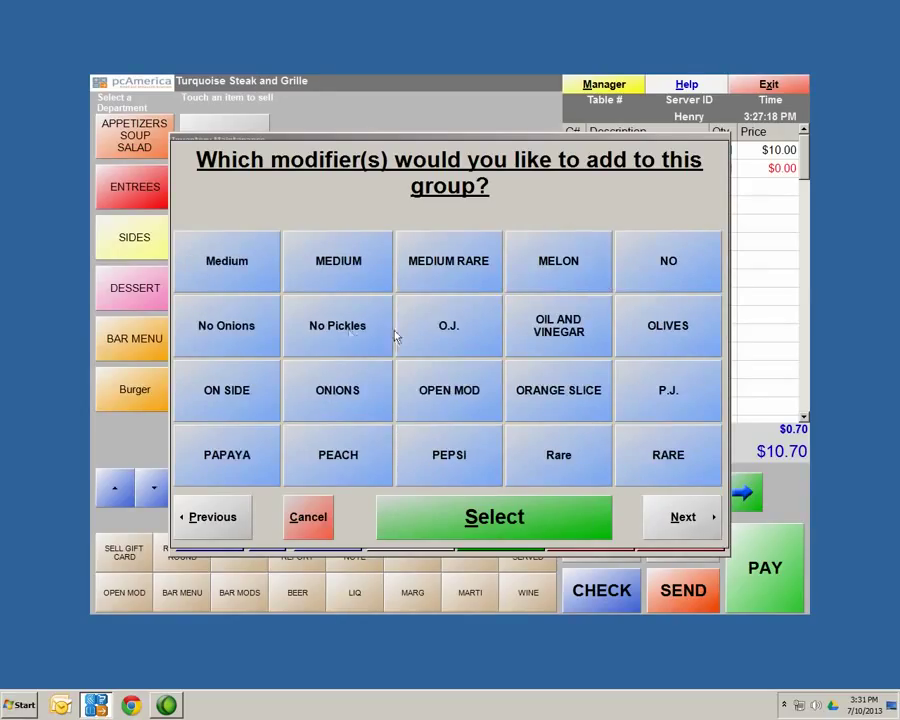
left_click(360, 336)
left_click(255, 338)
left_click(508, 530)
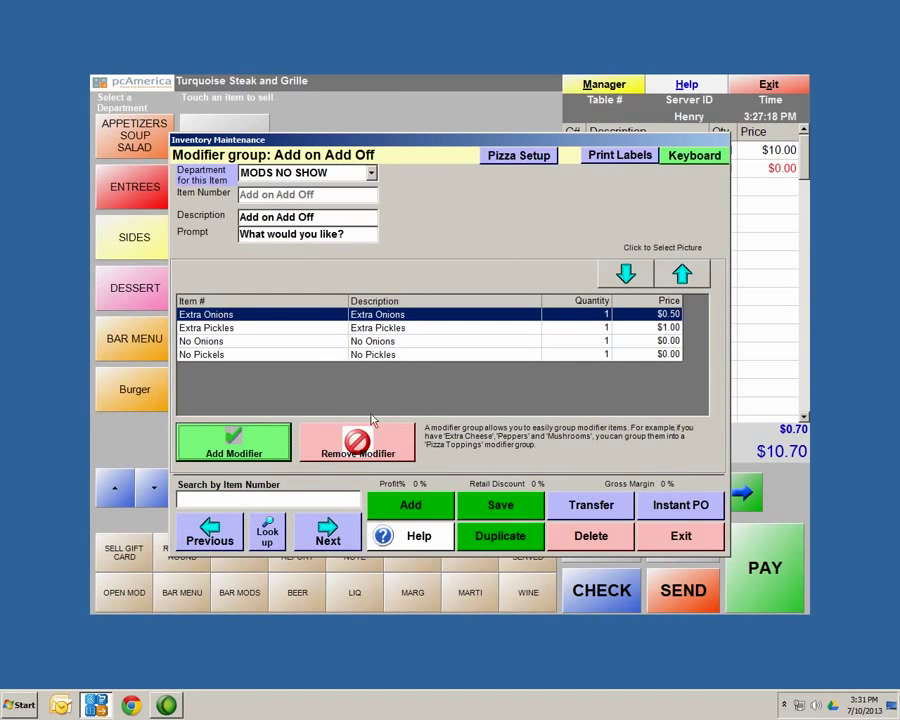
- Move No Onions above Extra Pickles, save the group, and bring up the inventory search
left_click(211, 341)
left_click(681, 273)
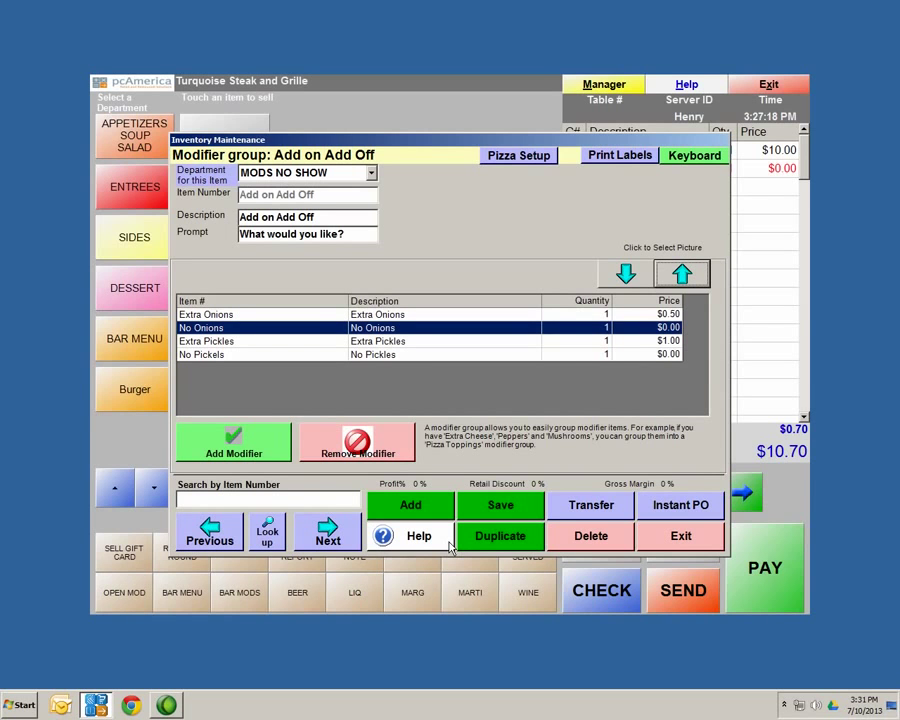
left_click(500, 506)
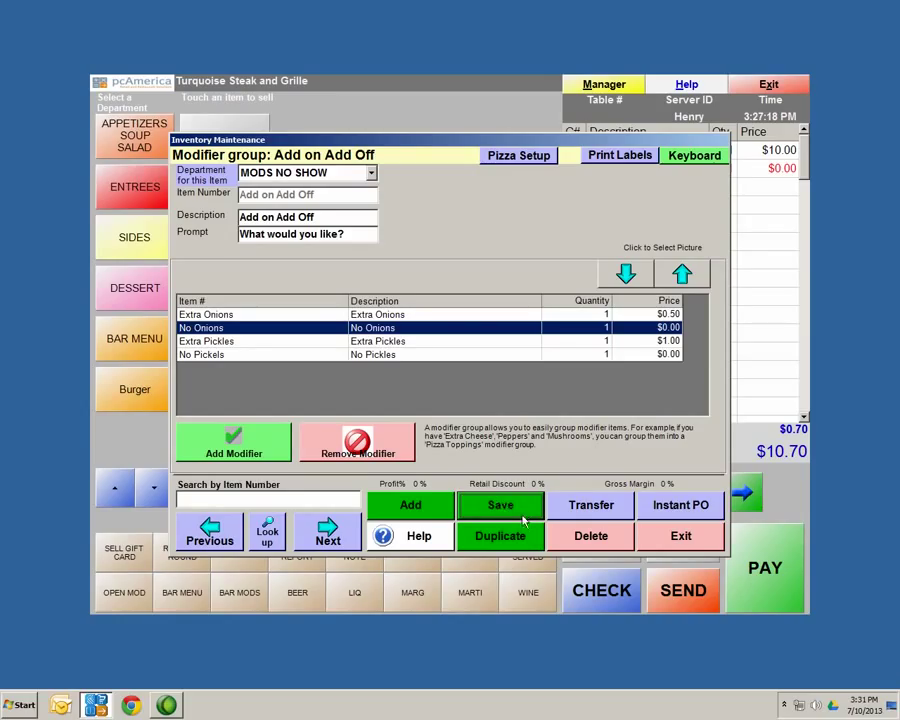
left_click(279, 539)
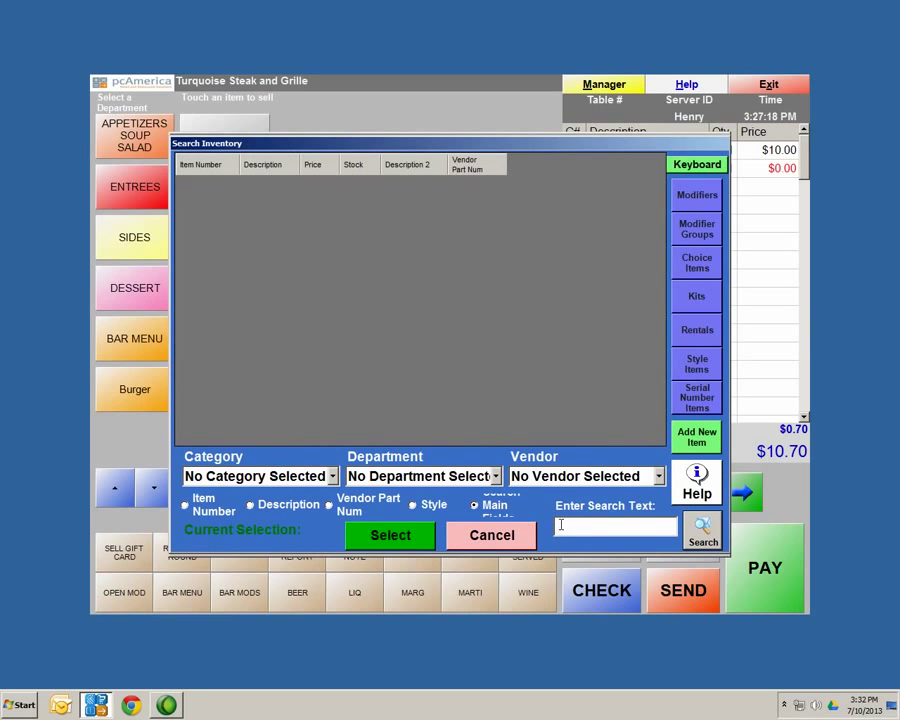
- Search inventory for 'chee' and open Cheese Burger's modifier groups
type("chee")
key("Return")
double_click(218, 190)
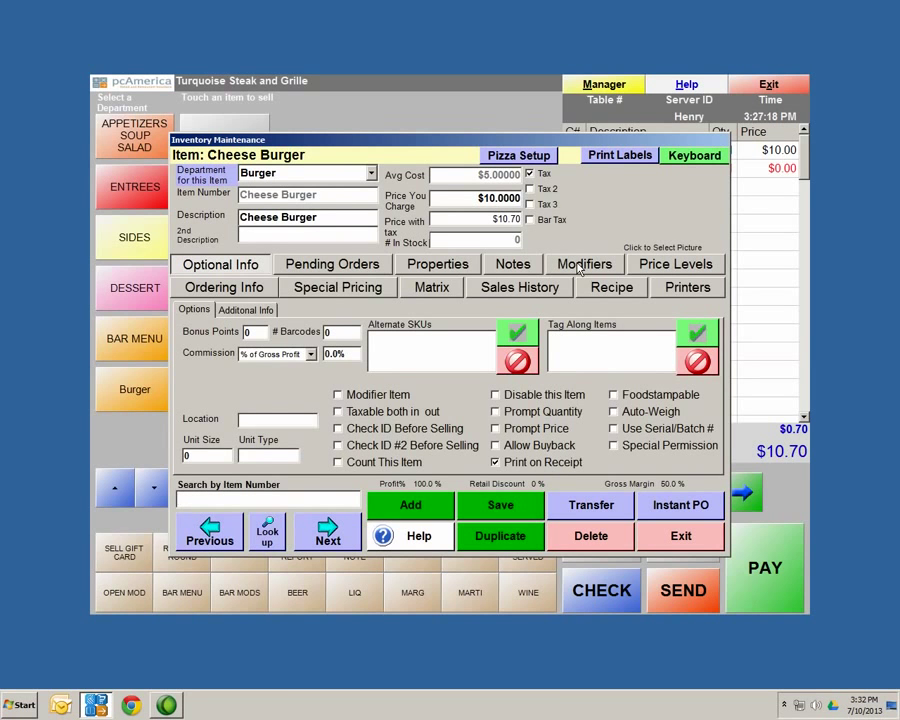
left_click(580, 266)
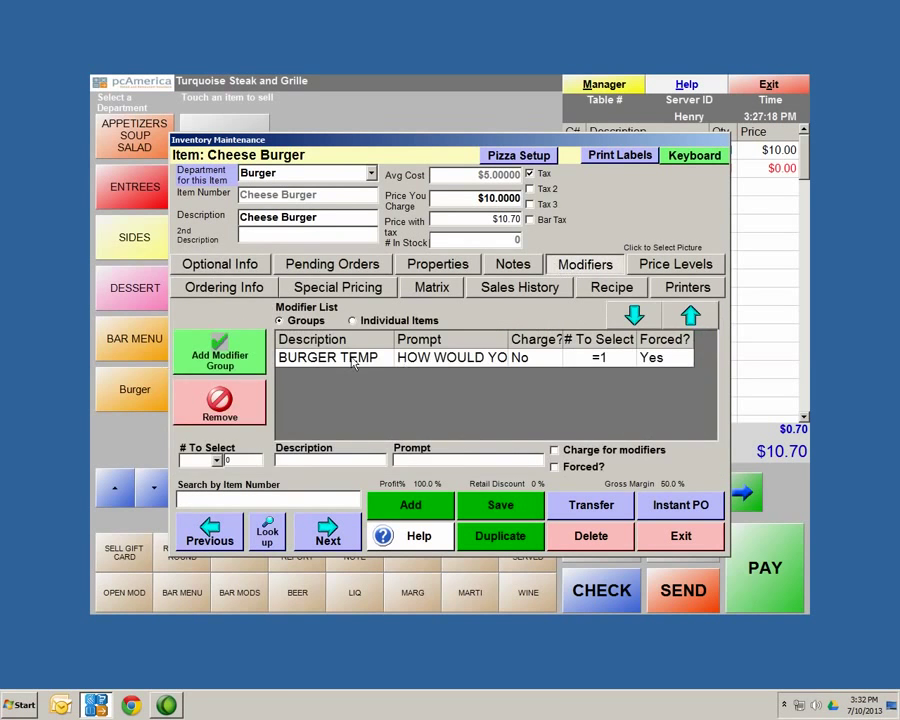
- Attach Add on Add Off to Cheese Burger as charged, optional, up to 10 picks
left_click(235, 365)
left_click(232, 282)
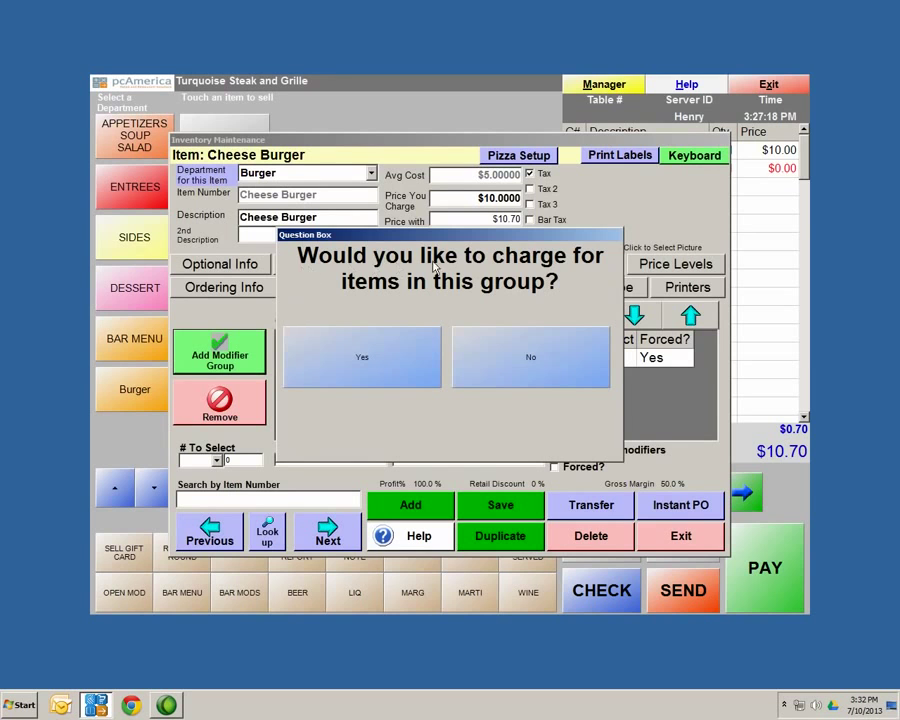
left_click(377, 373)
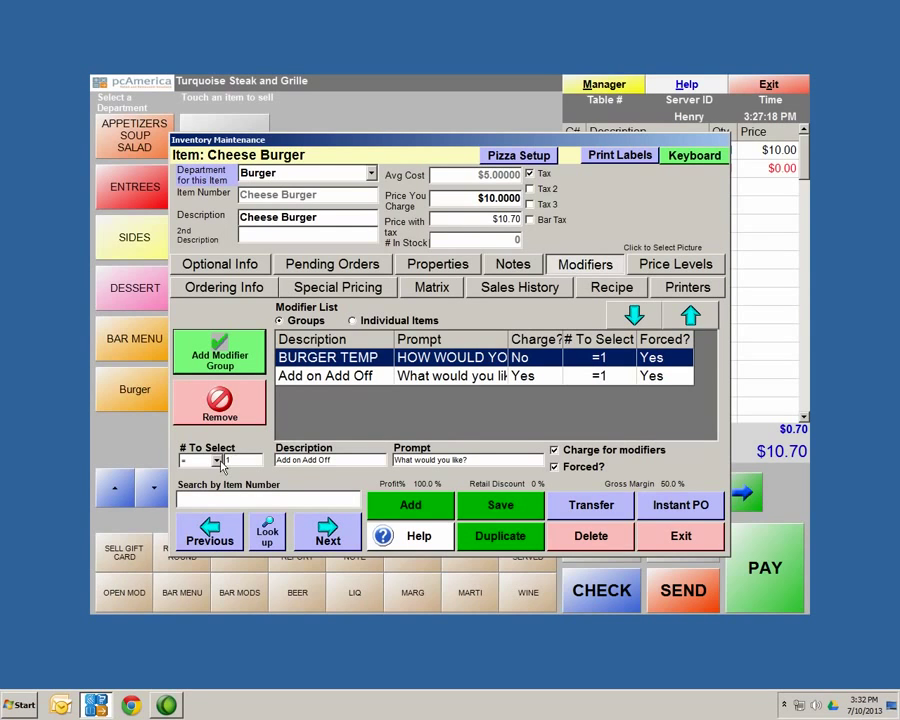
left_click(216, 461)
left_click(192, 480)
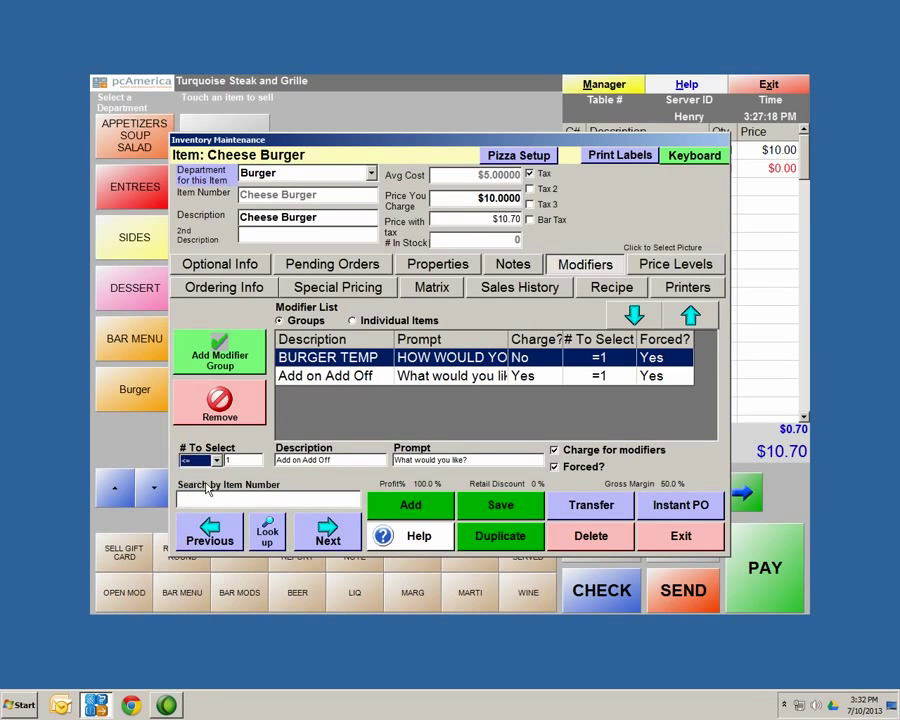
type("0")
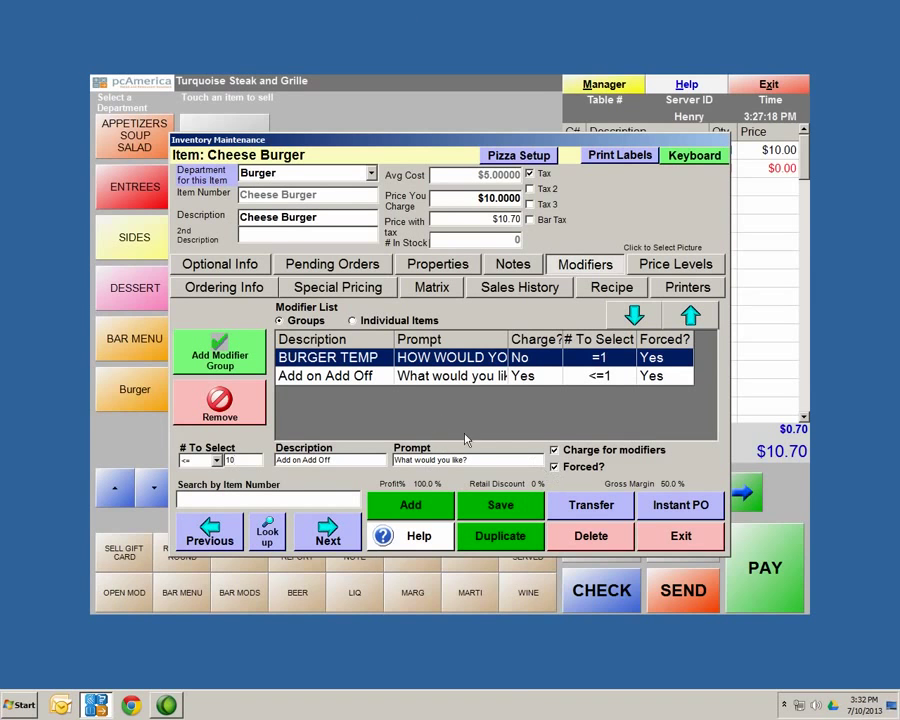
left_click(372, 384)
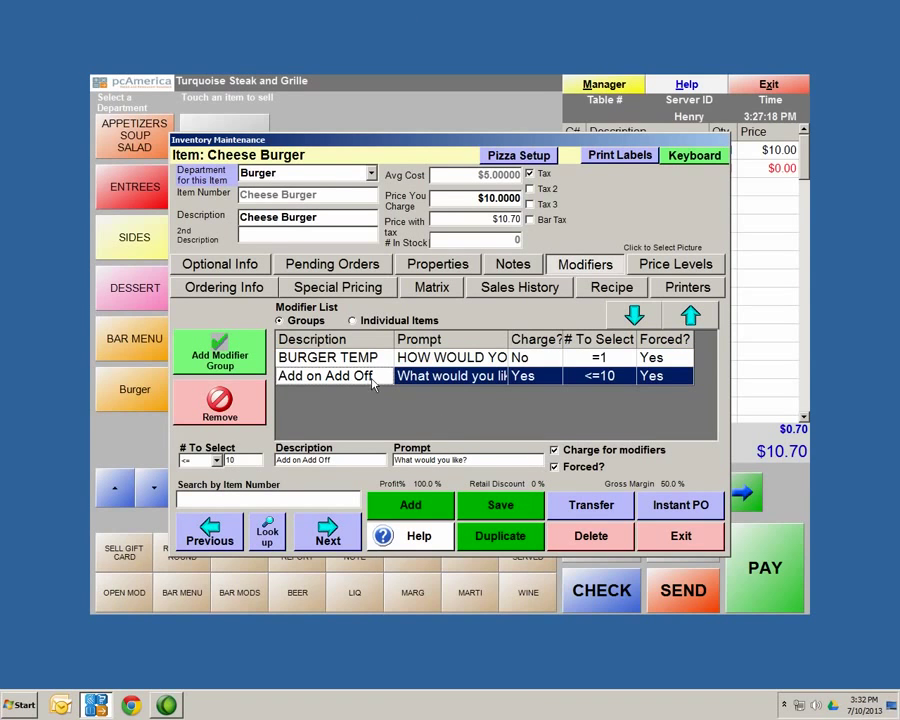
left_click(557, 467)
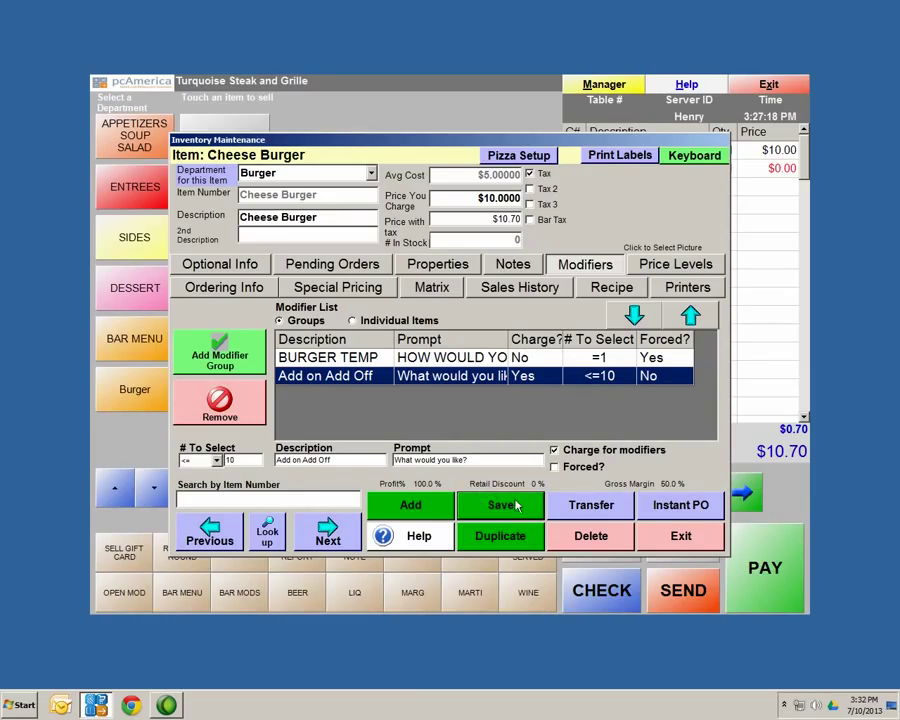
left_click(697, 540)
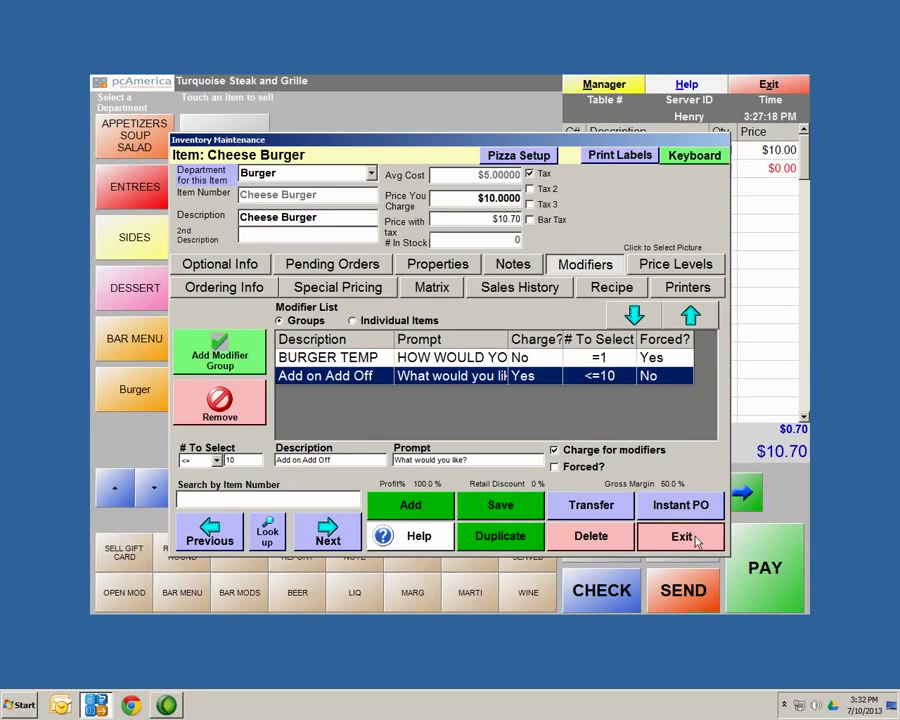
- Delete the old Cheese Burger from the ticket and start a new Quick Tab order
left_click(648, 321)
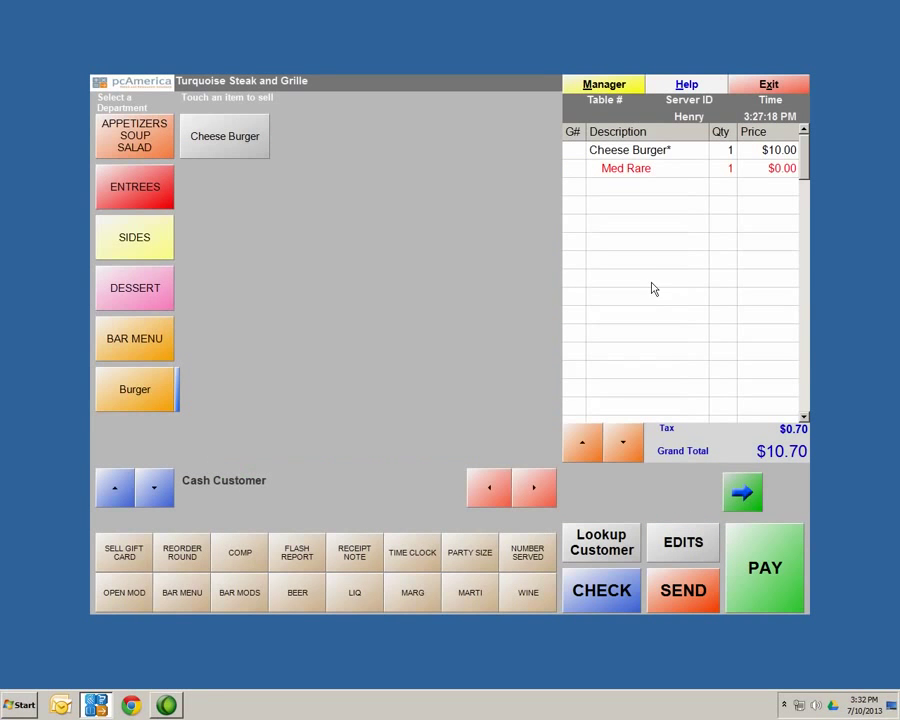
left_click(663, 151)
left_click(500, 150)
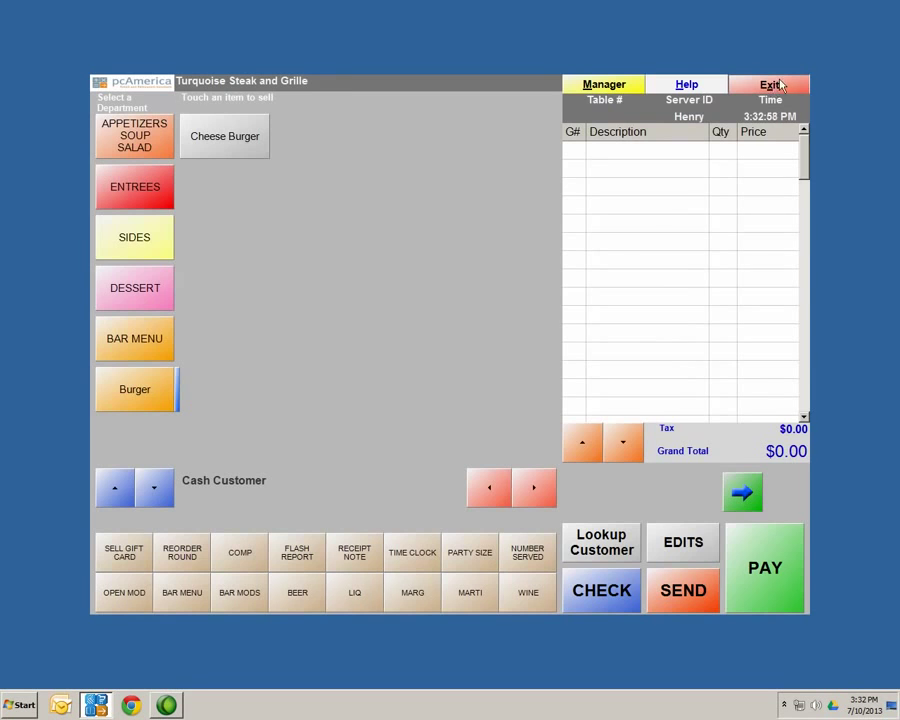
left_click(769, 87)
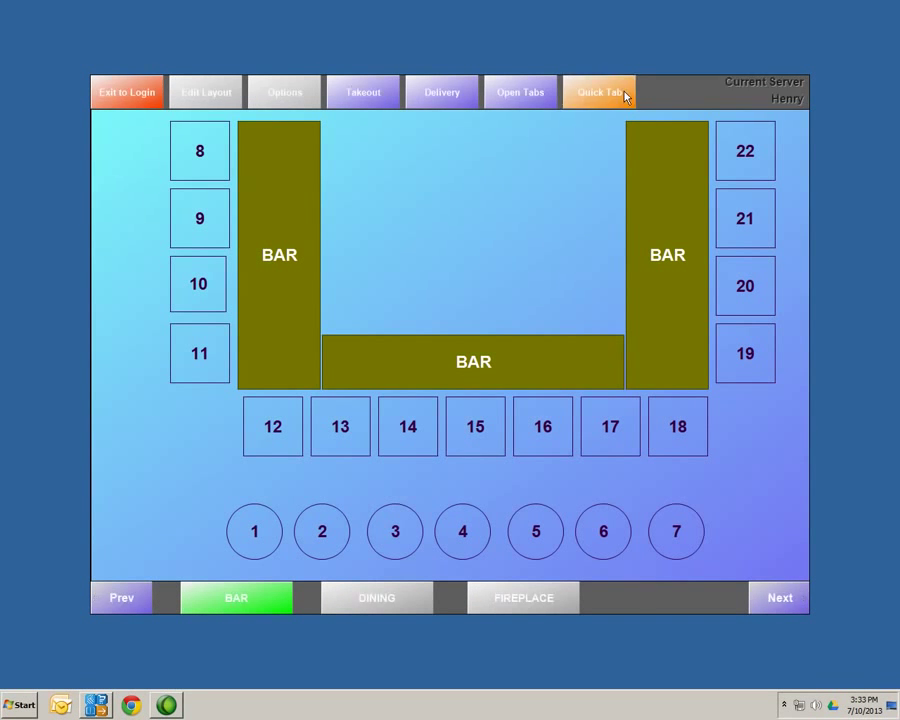
left_click(619, 99)
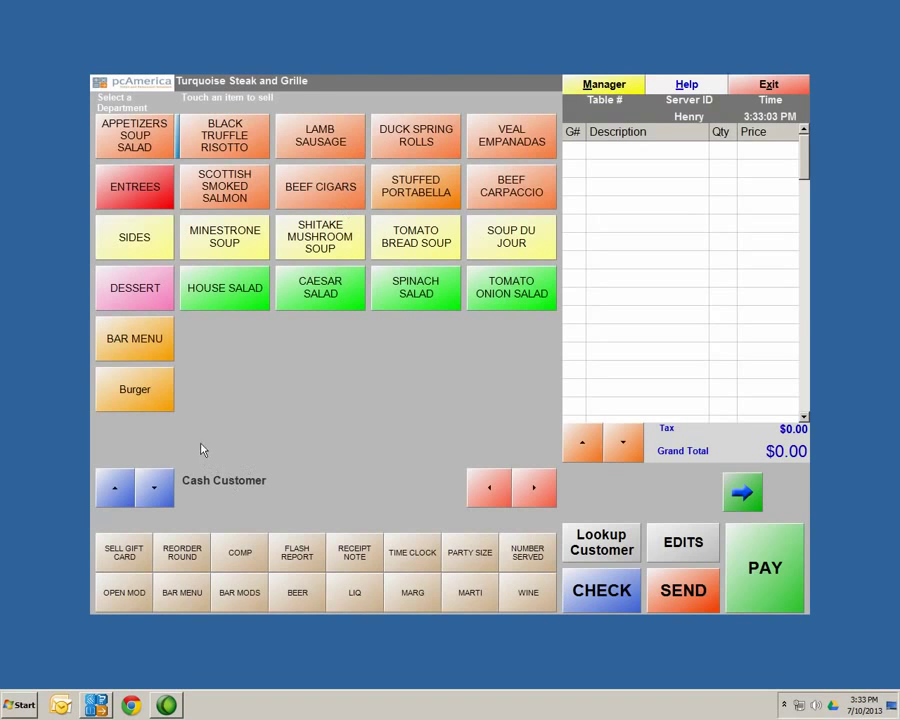
- Order a Med Rare Cheese Burger with Extra Pickles and No Onions, totalling $11.77
left_click(140, 392)
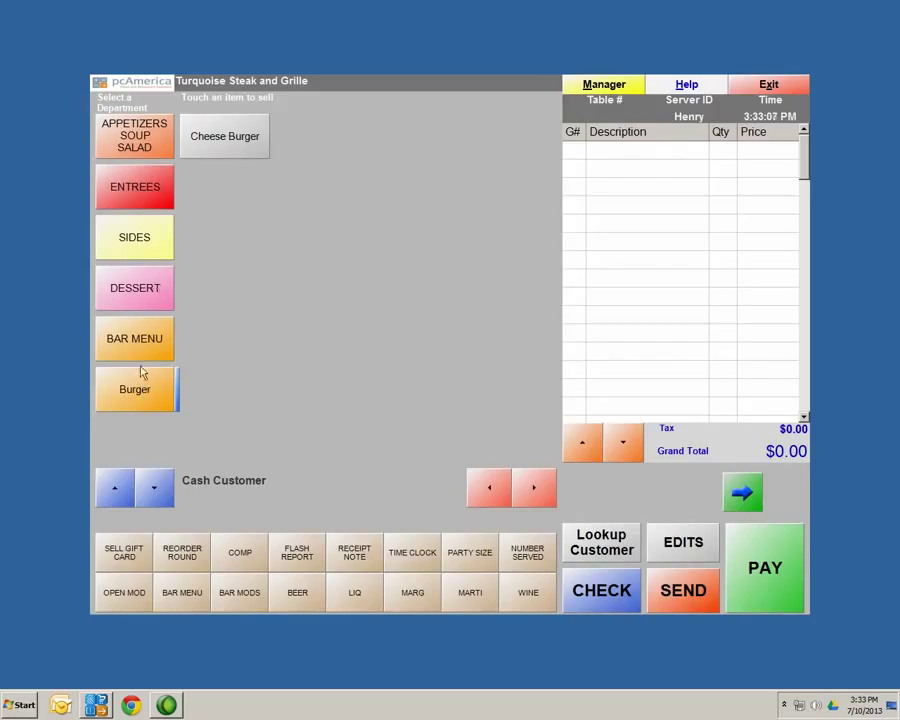
left_click(240, 147)
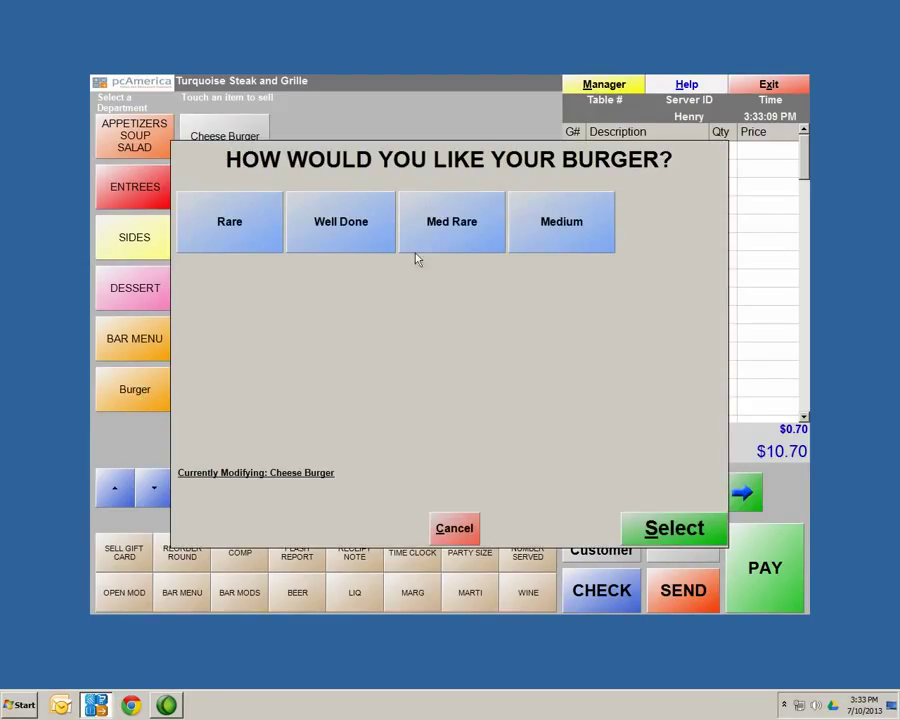
left_click(452, 228)
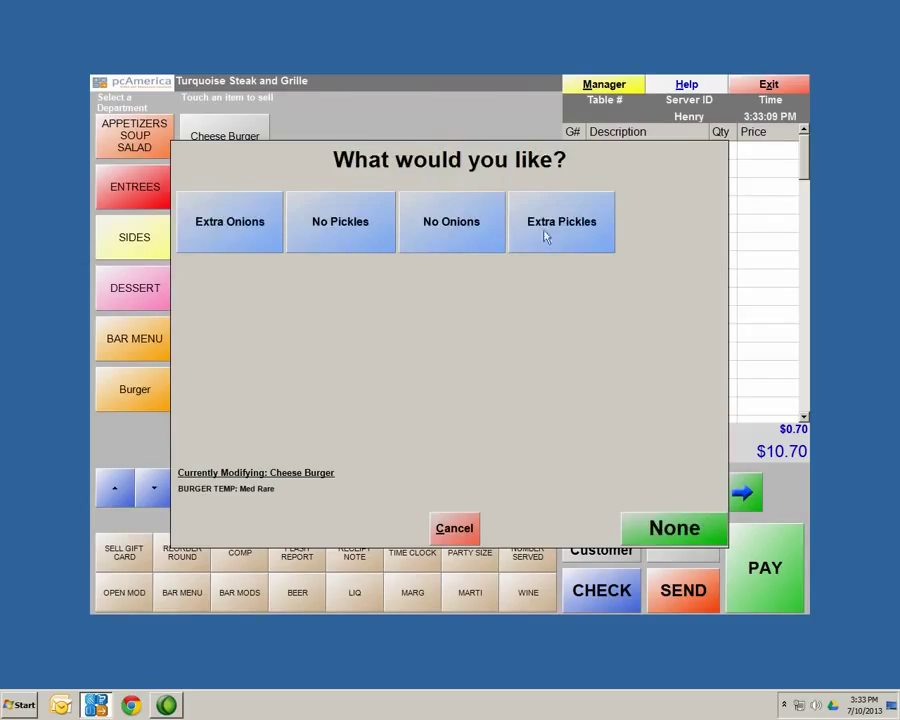
left_click(578, 230)
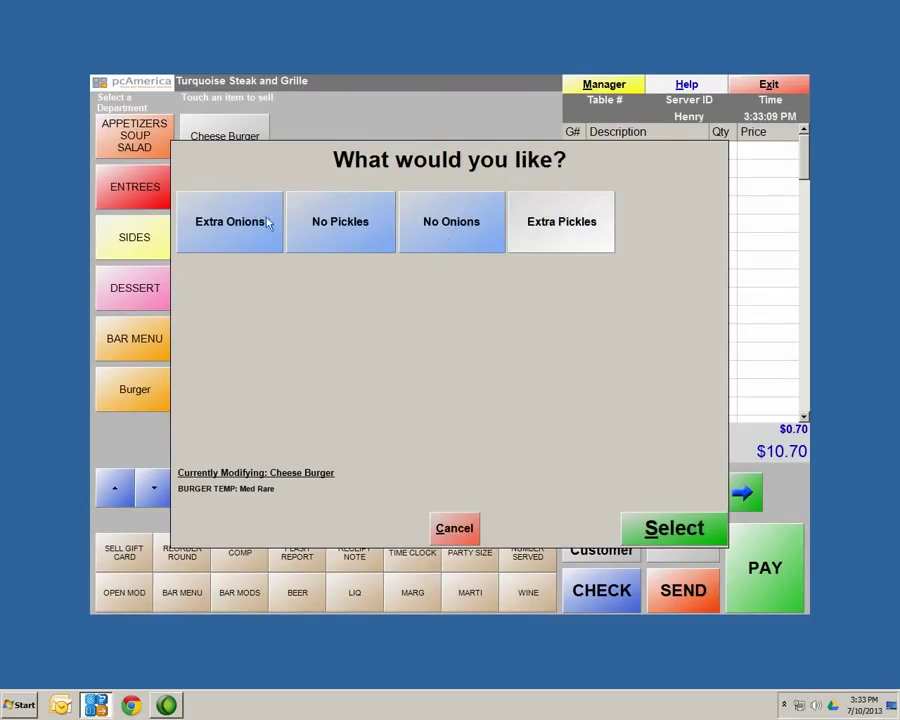
left_click(442, 226)
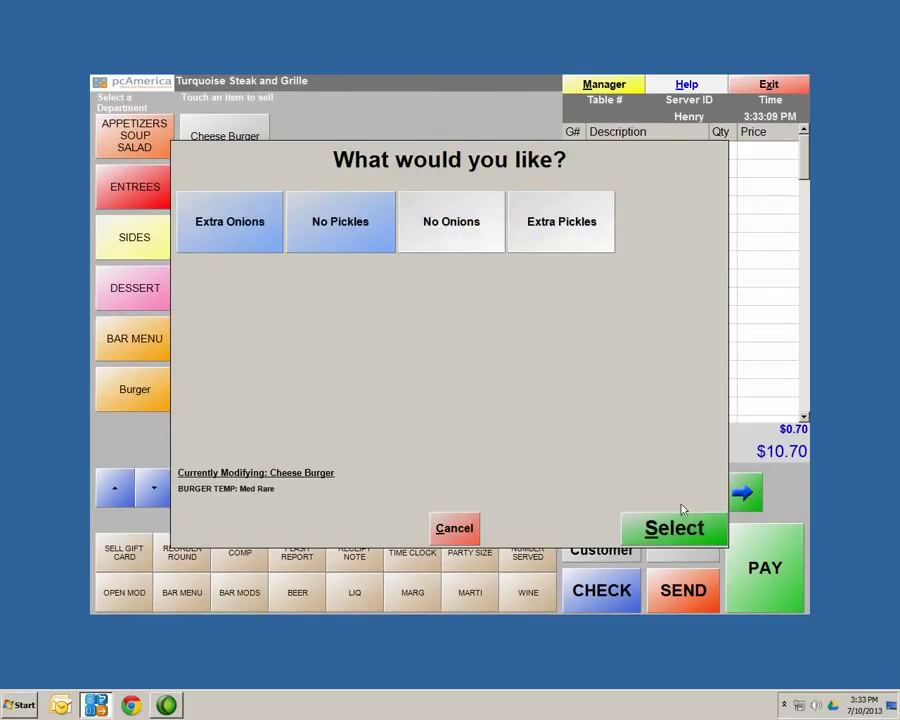
left_click(705, 528)
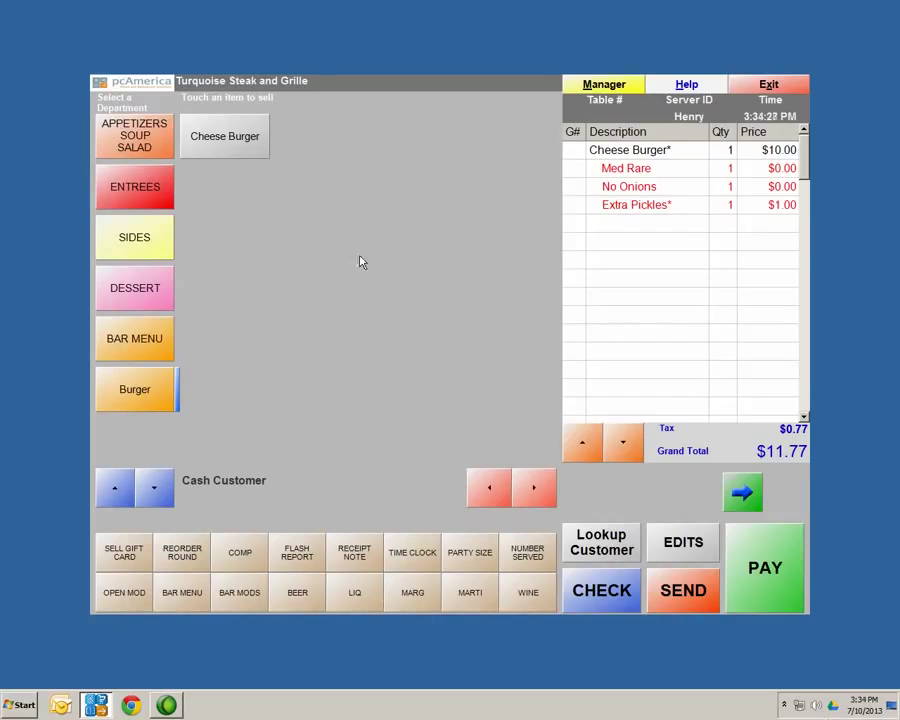
- Open Customer Maintenance via Manager > Administrative, showing the Cash Customer record
left_click(591, 88)
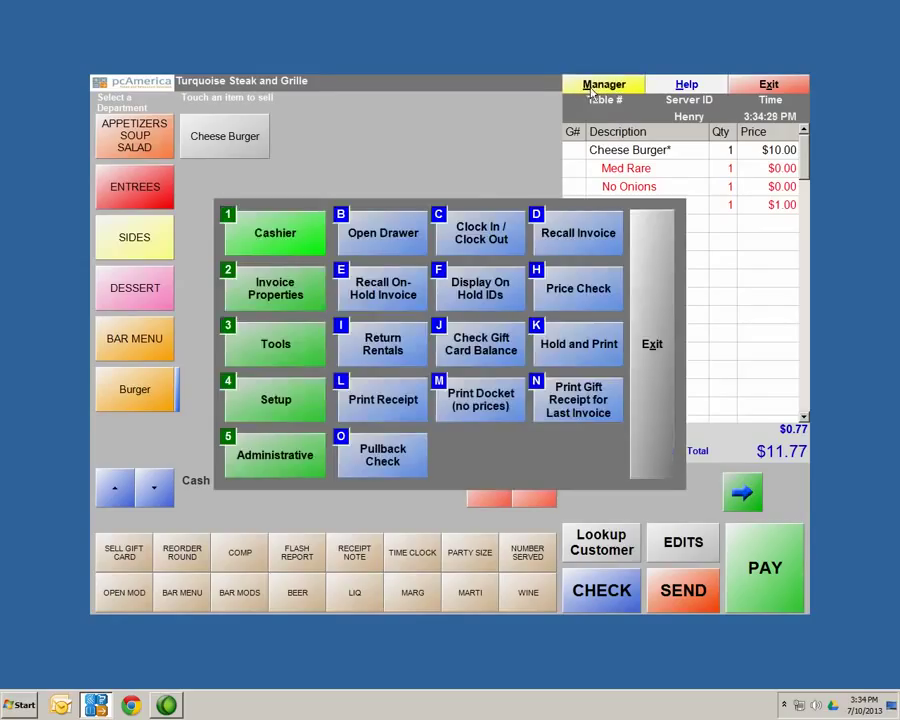
left_click(270, 460)
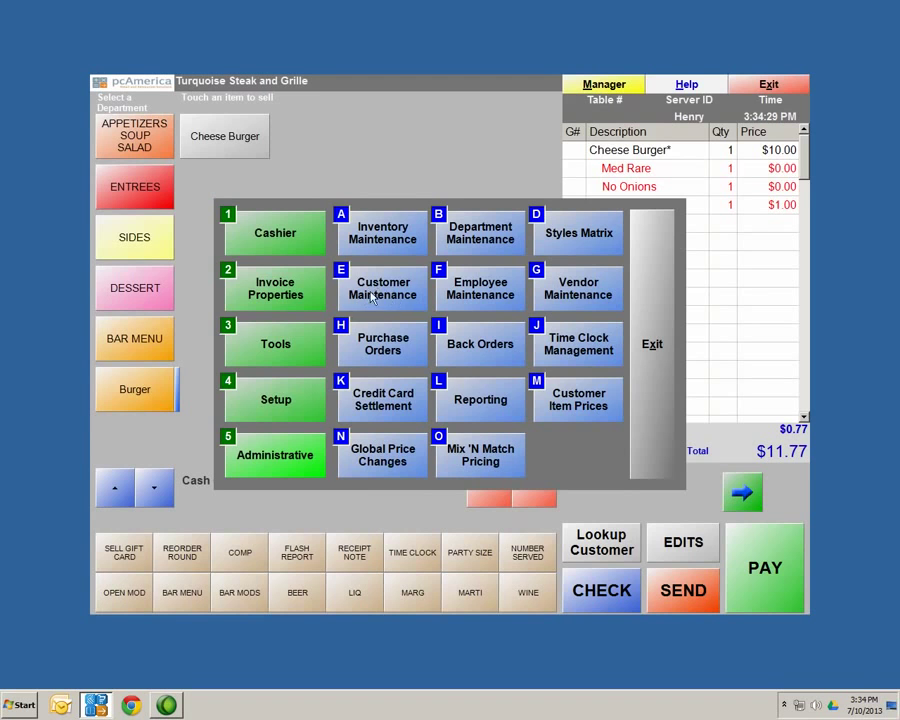
left_click(373, 296)
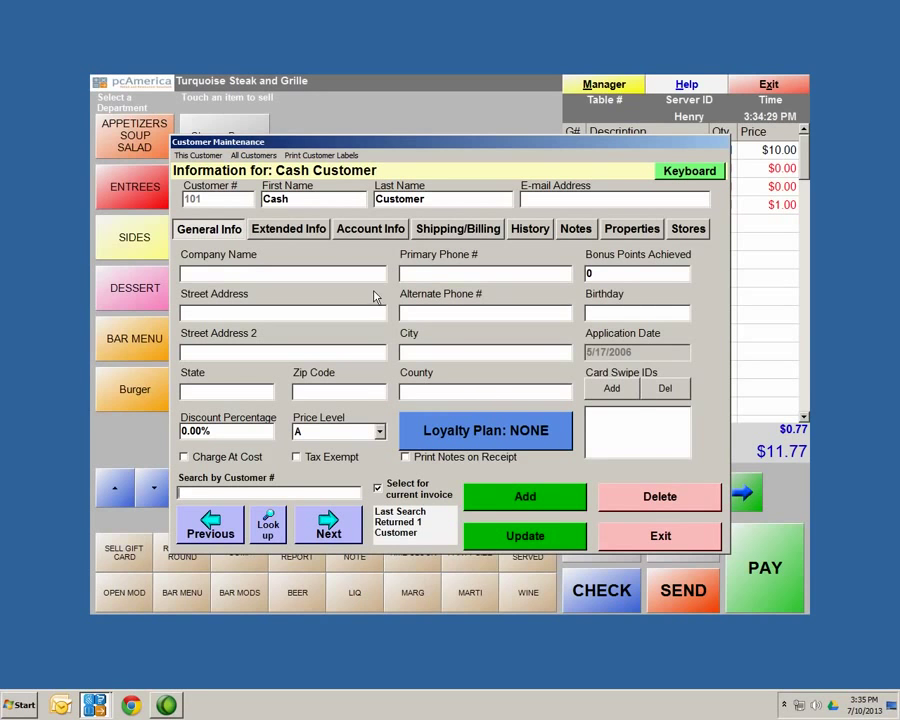
- Browse Cash Customer's Extended, Account and Shipping/Billing tabs, ending on the empty History page
left_click(287, 231)
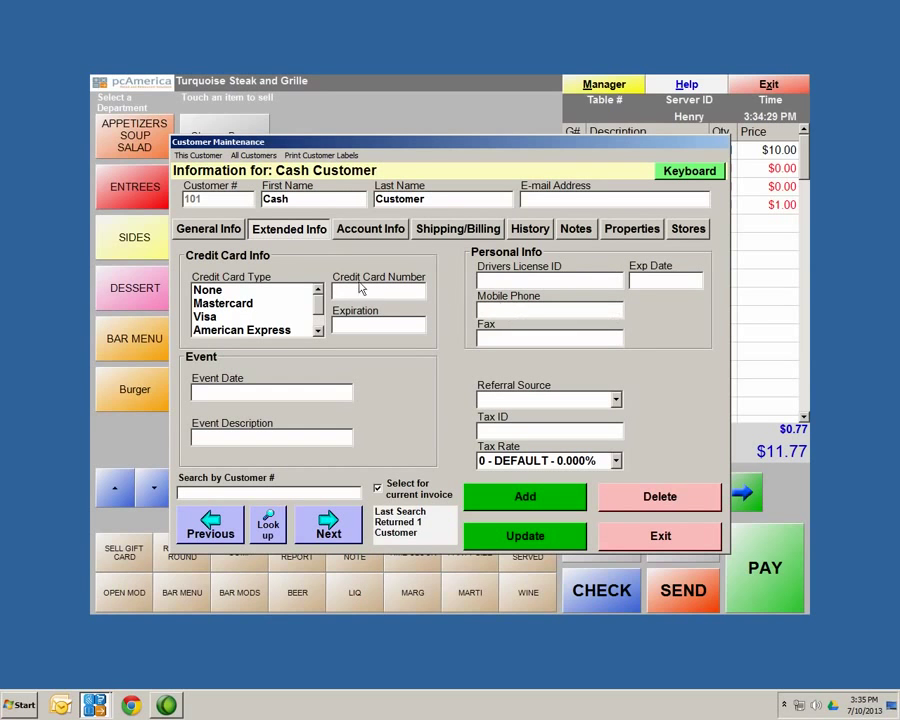
left_click(376, 232)
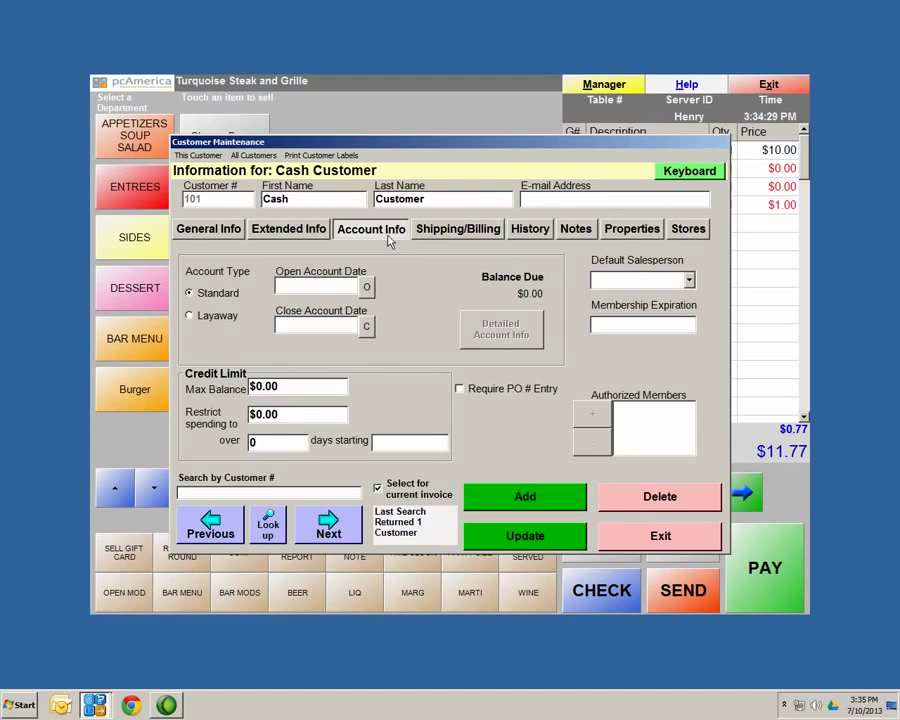
left_click(441, 232)
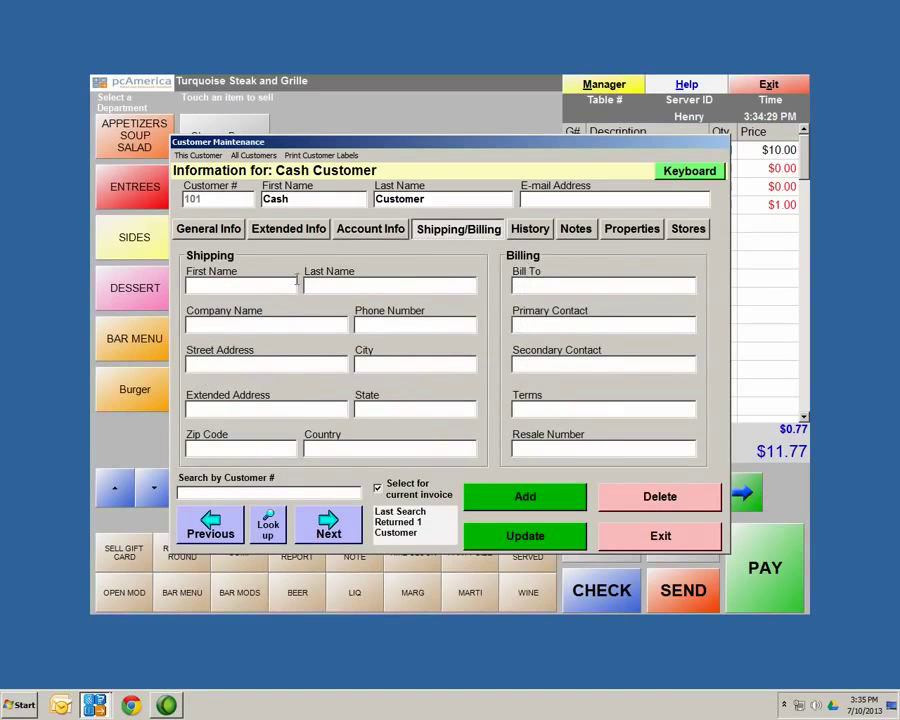
left_click(526, 236)
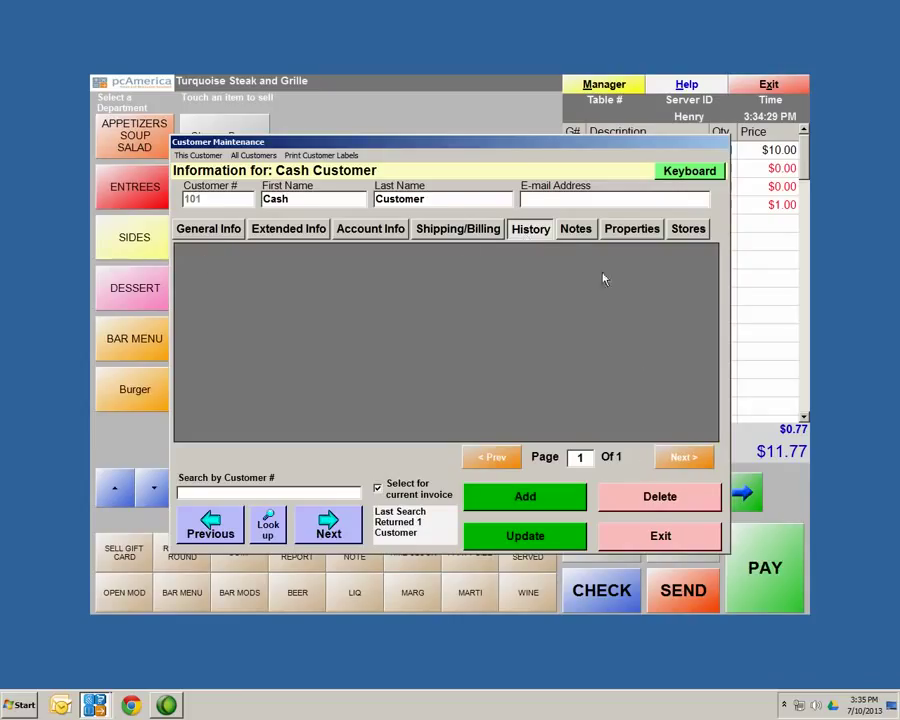
- Check the Notes and Stores tabs, return to General Info, and exit Customer Maintenance
left_click(577, 230)
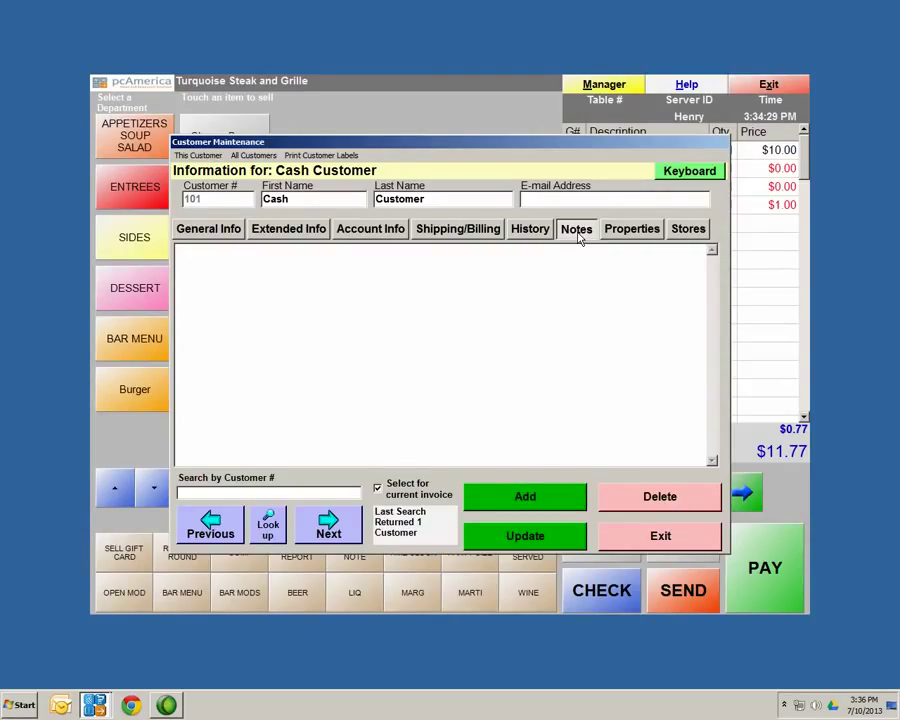
left_click(702, 233)
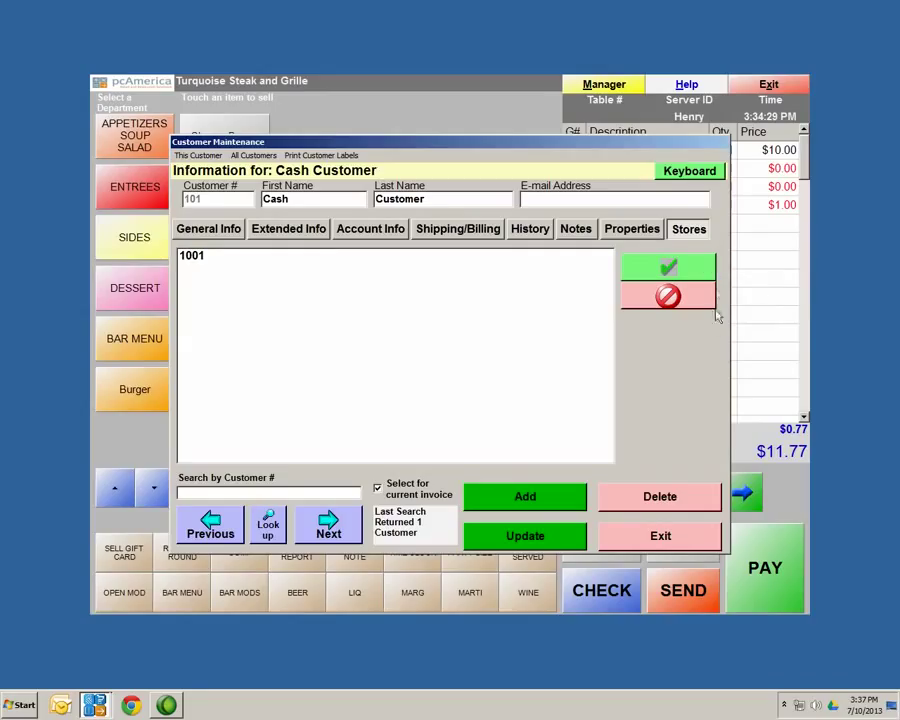
left_click(203, 228)
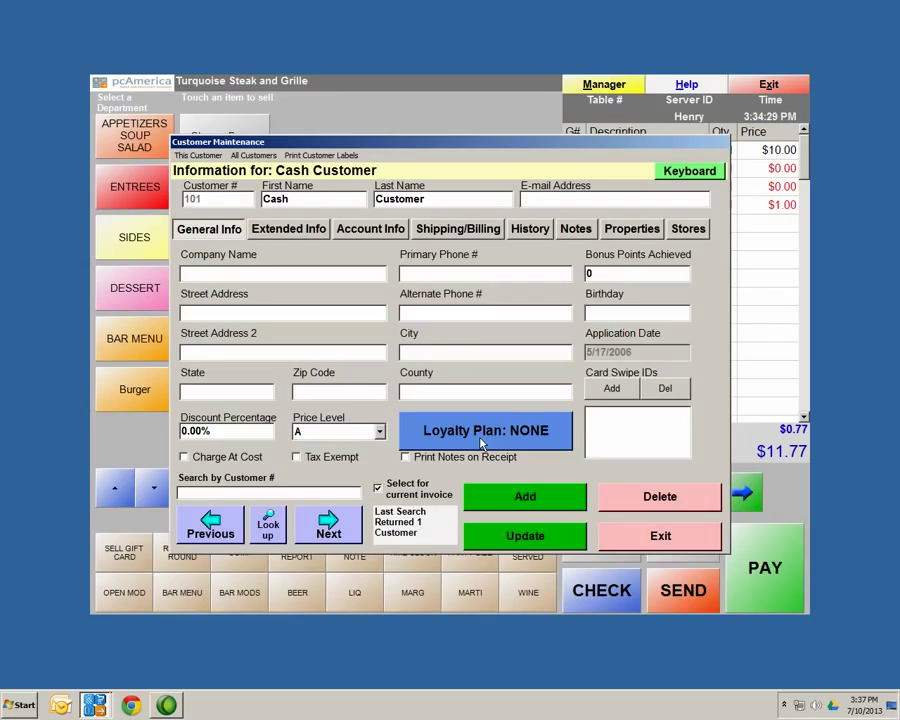
left_click(669, 538)
- Open Setup > Customer Loyalty > Loyalty Incentives and confirm the incentive list is empty
left_click(308, 380)
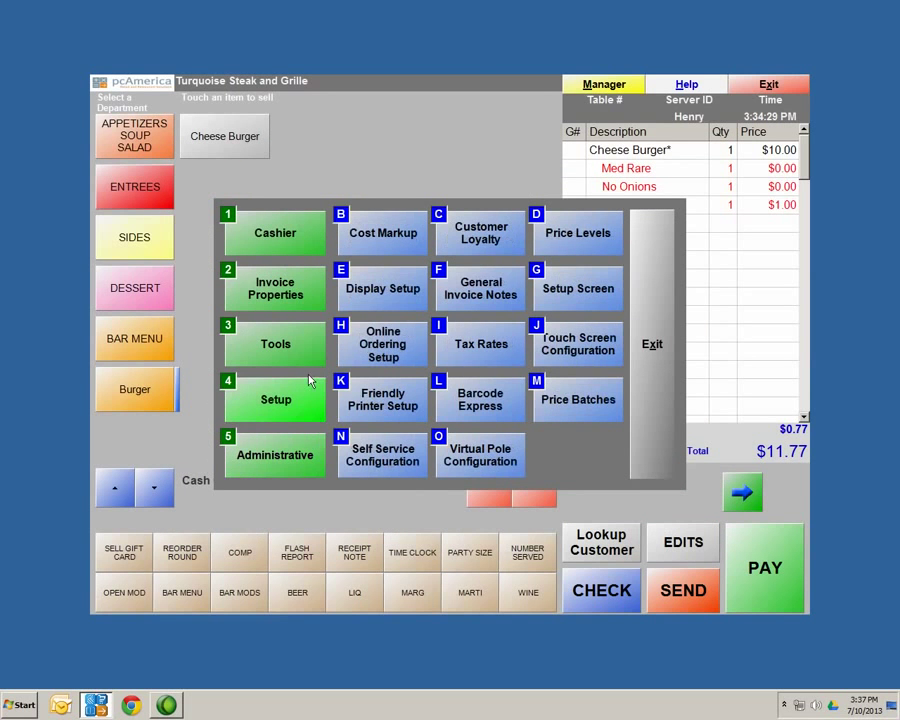
left_click(484, 243)
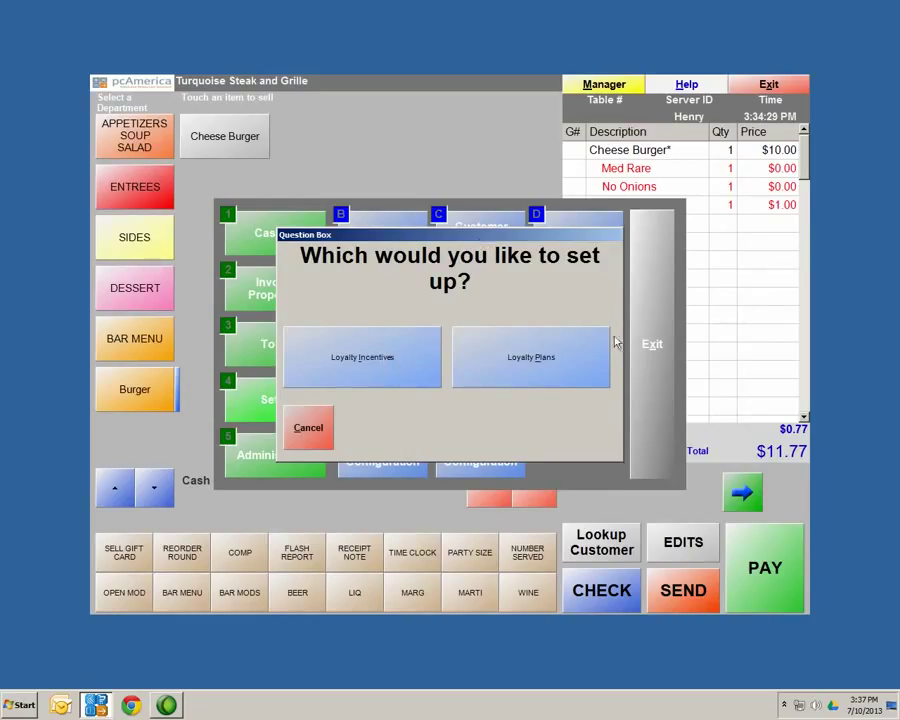
left_click(371, 377)
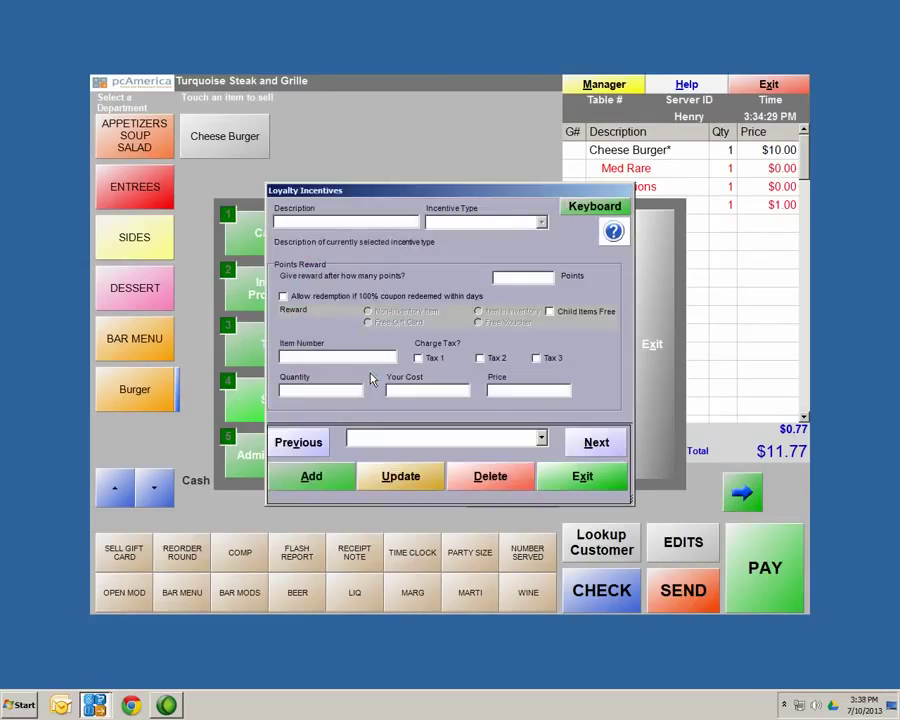
left_click(541, 441)
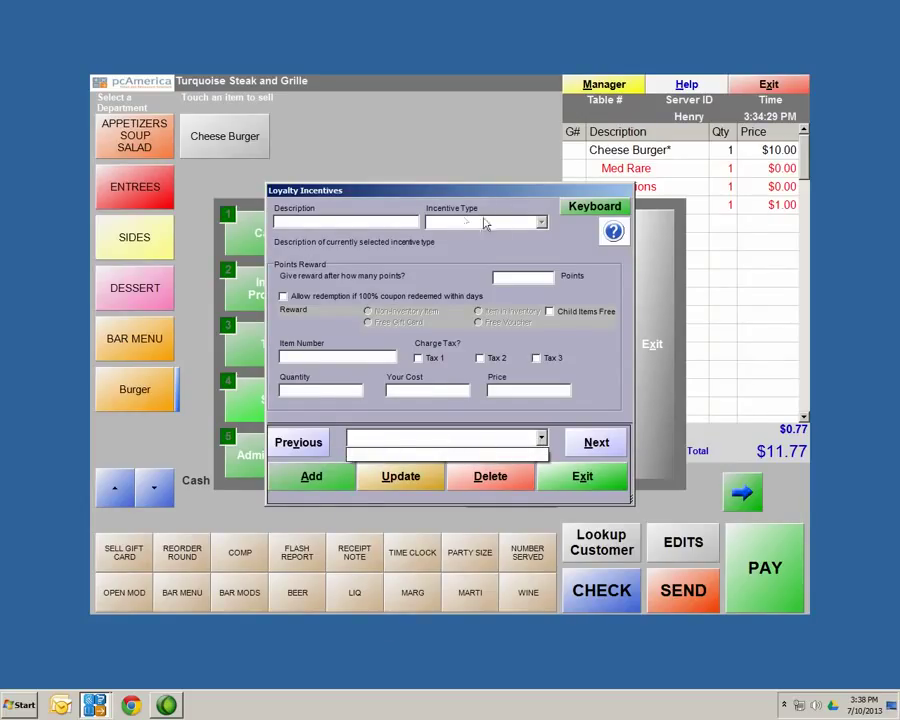
left_click(322, 486)
- Add a new incentive, trying Birthday Bonus, Frequency Discount and Fire Coupon/Item before choosing Points Reward
left_click(322, 486)
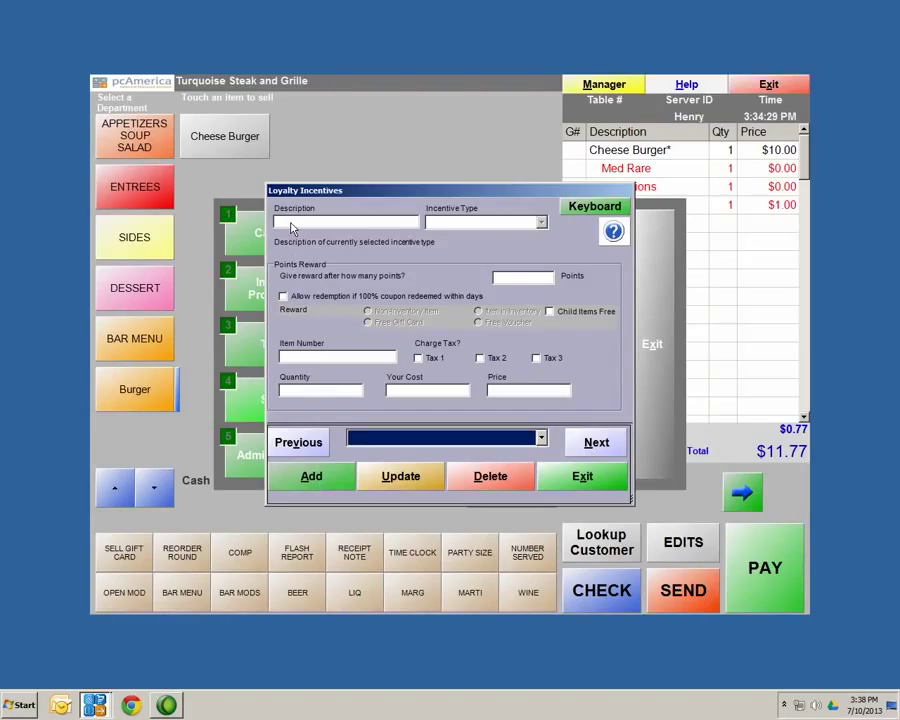
left_click(333, 476)
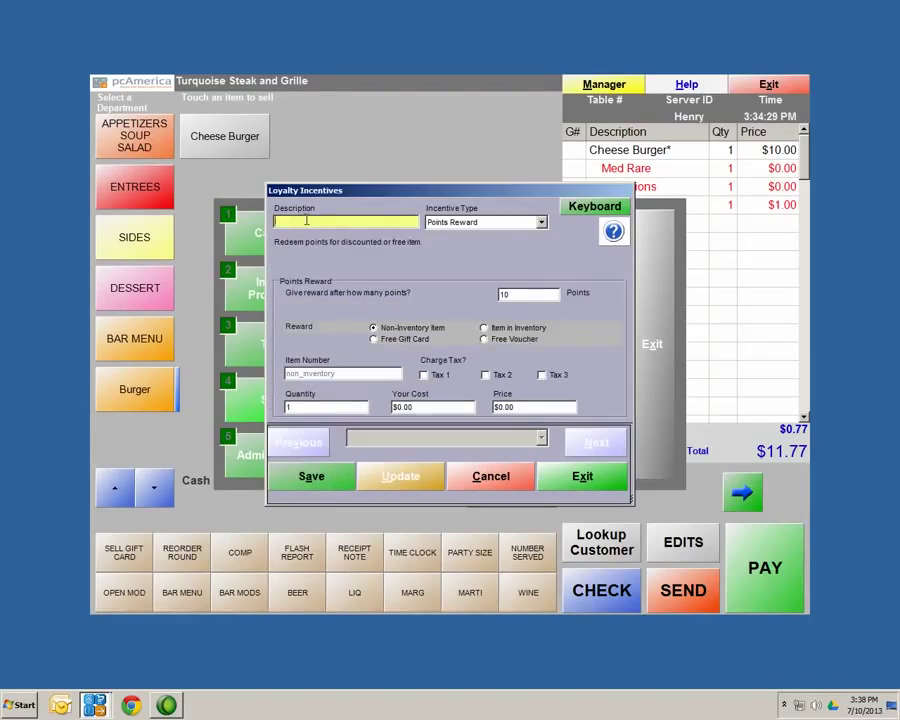
left_click(541, 223)
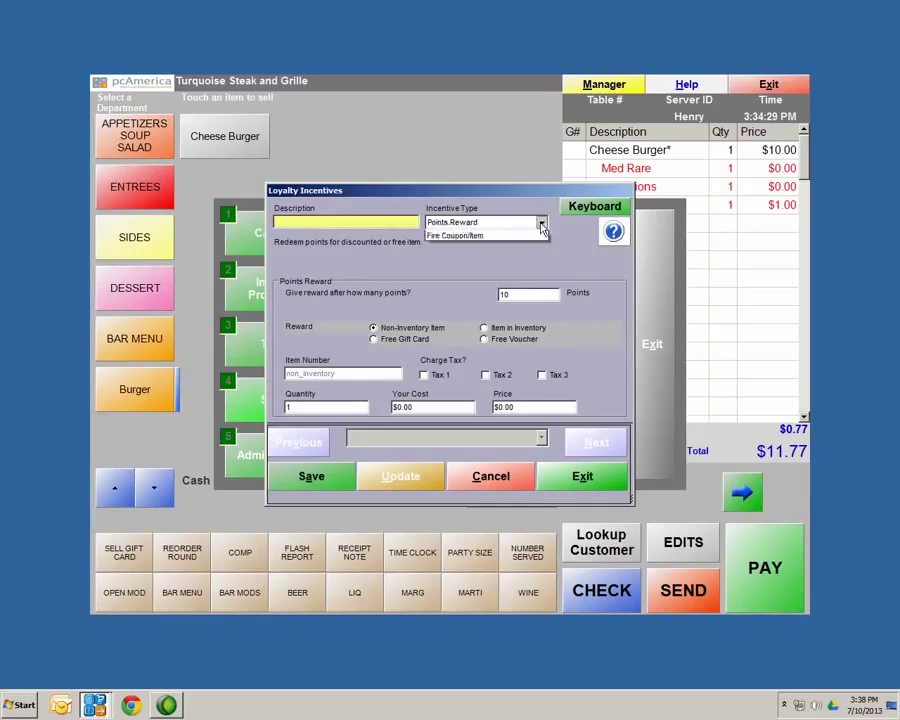
left_click(440, 243)
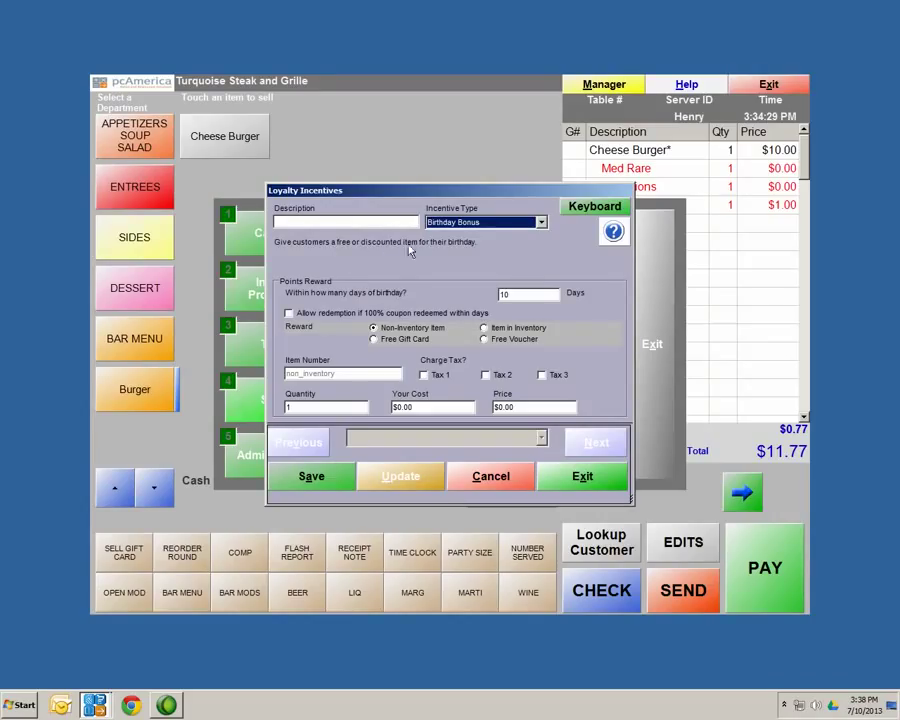
left_click(545, 222)
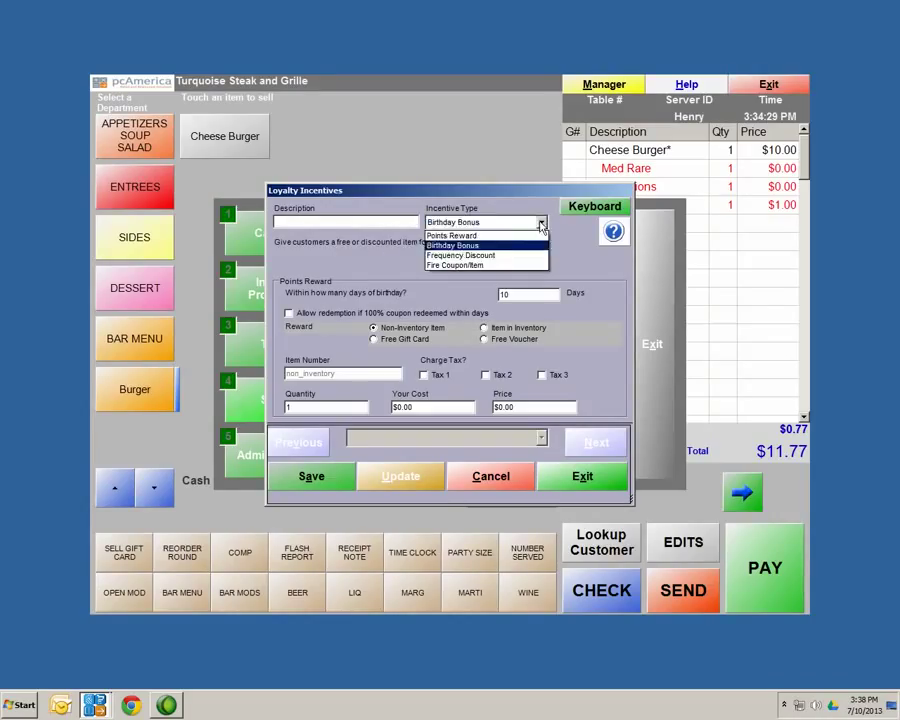
left_click(478, 255)
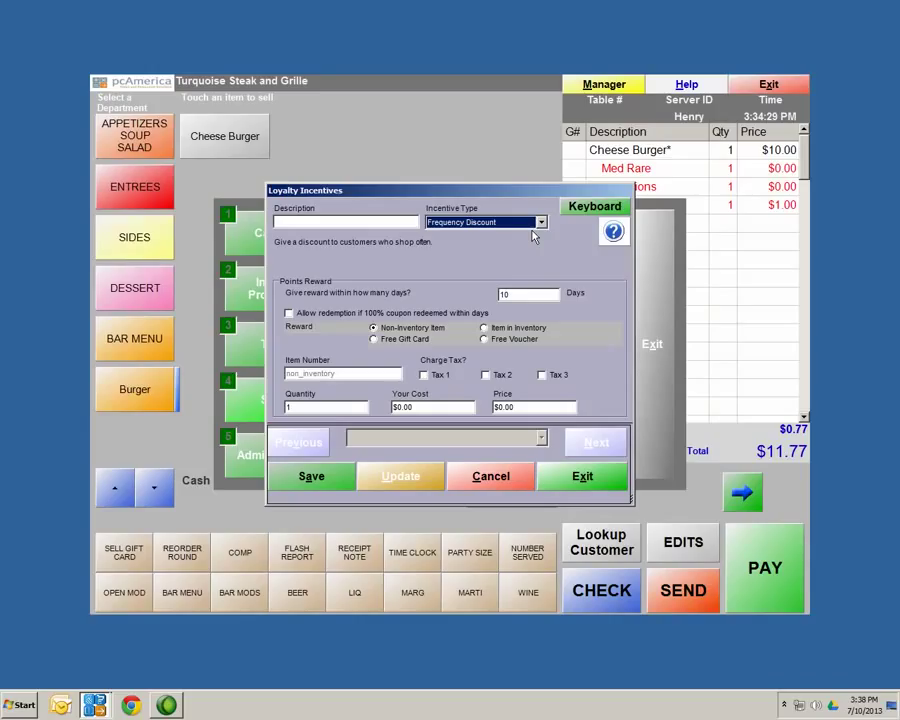
left_click(540, 222)
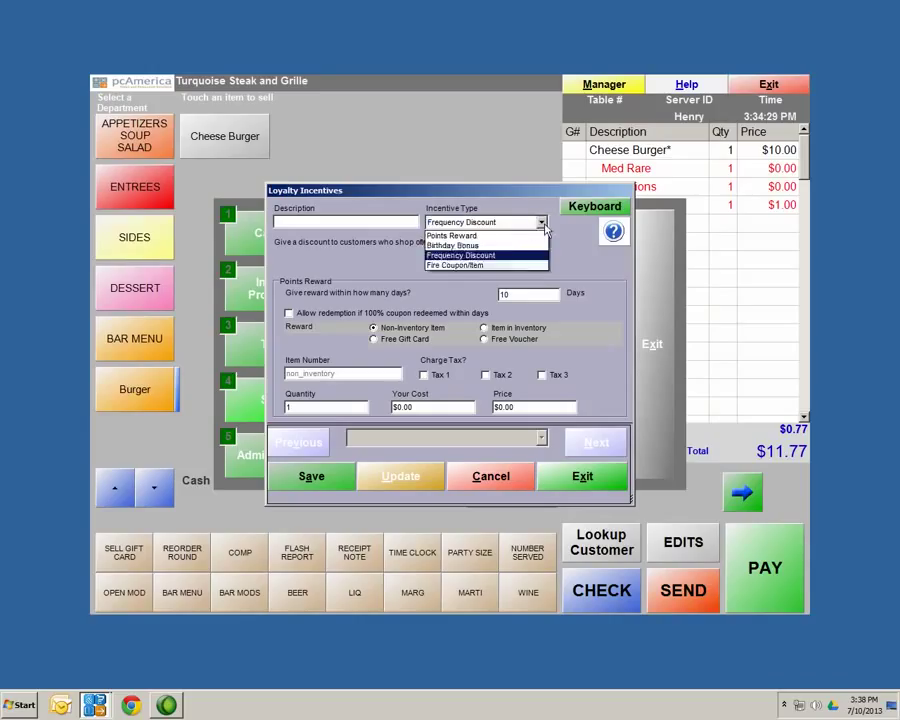
left_click(477, 263)
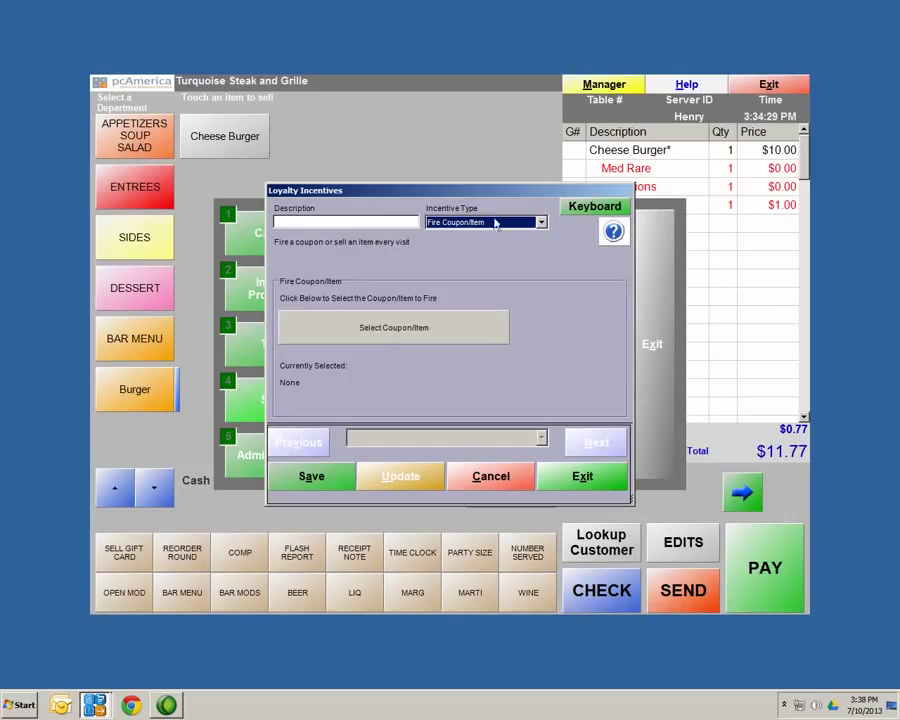
left_click(538, 222)
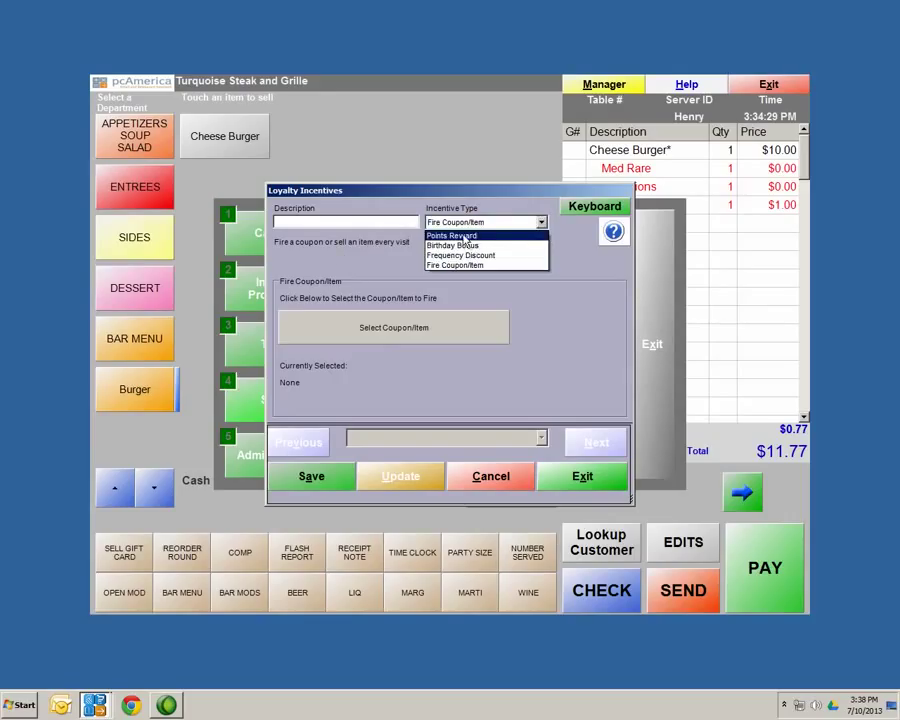
left_click(466, 236)
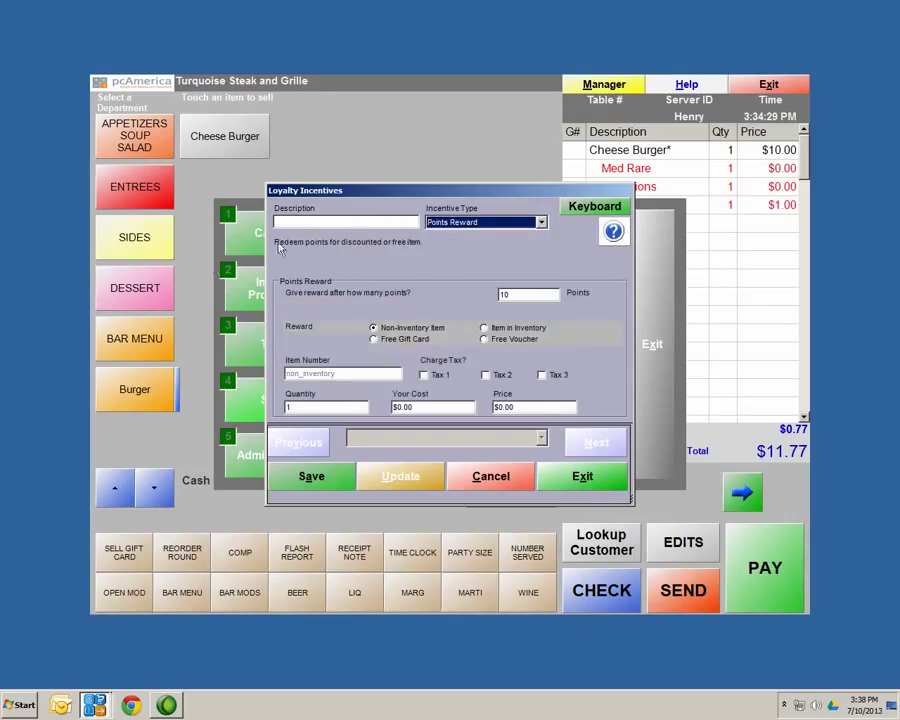
left_click(294, 224)
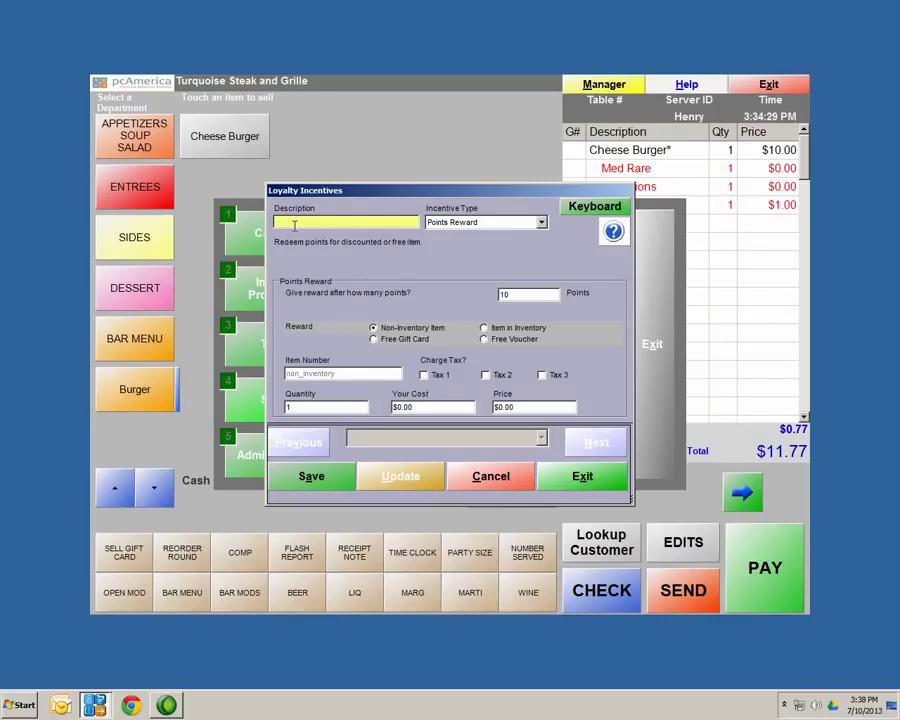
- Describe the incentive as 'Free Voucher' with 100 points earning a 5.00 free voucher
type("Free Vouvhe")
key("BackSpace")
key("BackSpace")
key("BackSpace")
key("BackSpace")
type("cher")
left_click(518, 294)
type("0")
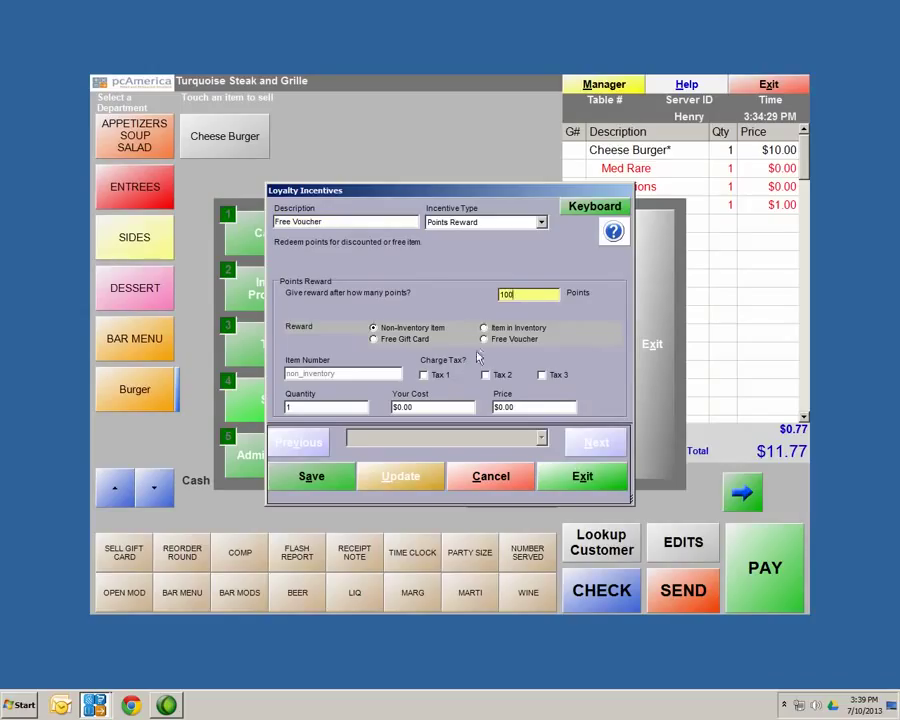
left_click(485, 340)
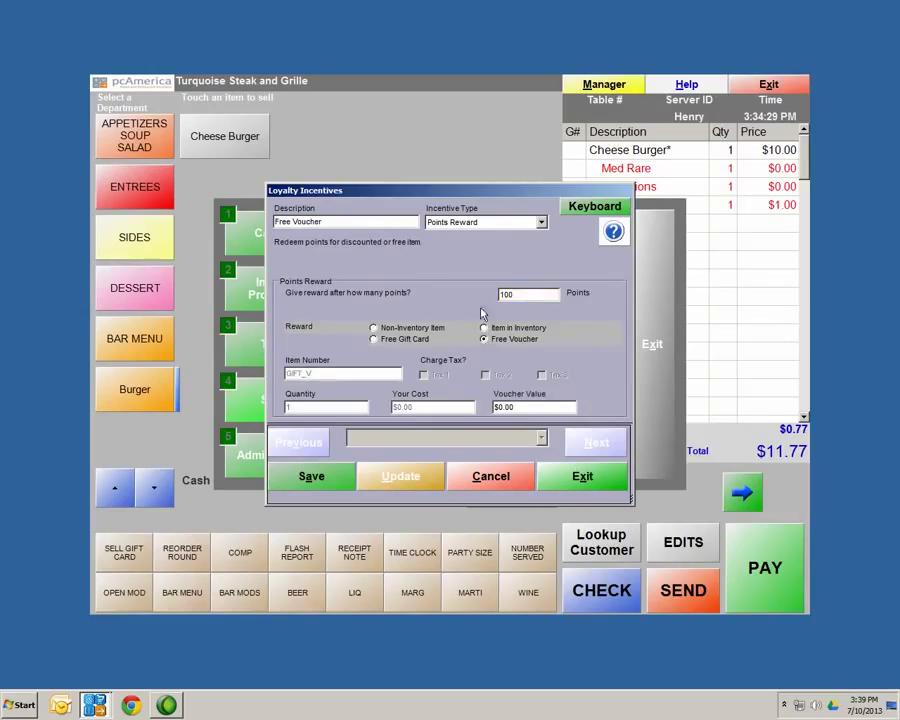
left_click(515, 407)
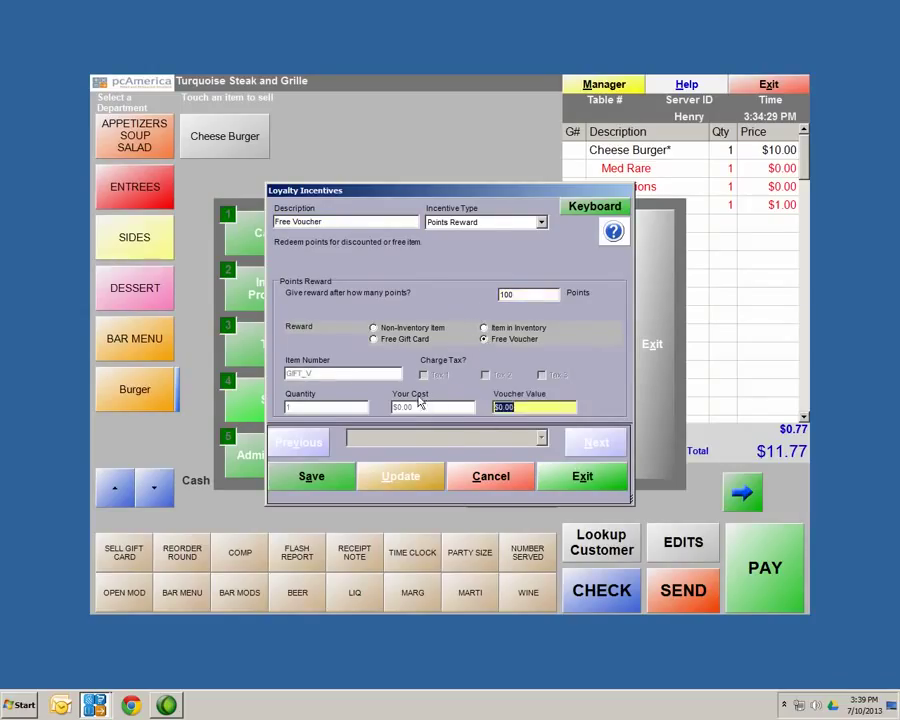
type("5.00")
- Save the Free Voucher incentive and close the loyalty incentives setup
left_click(331, 480)
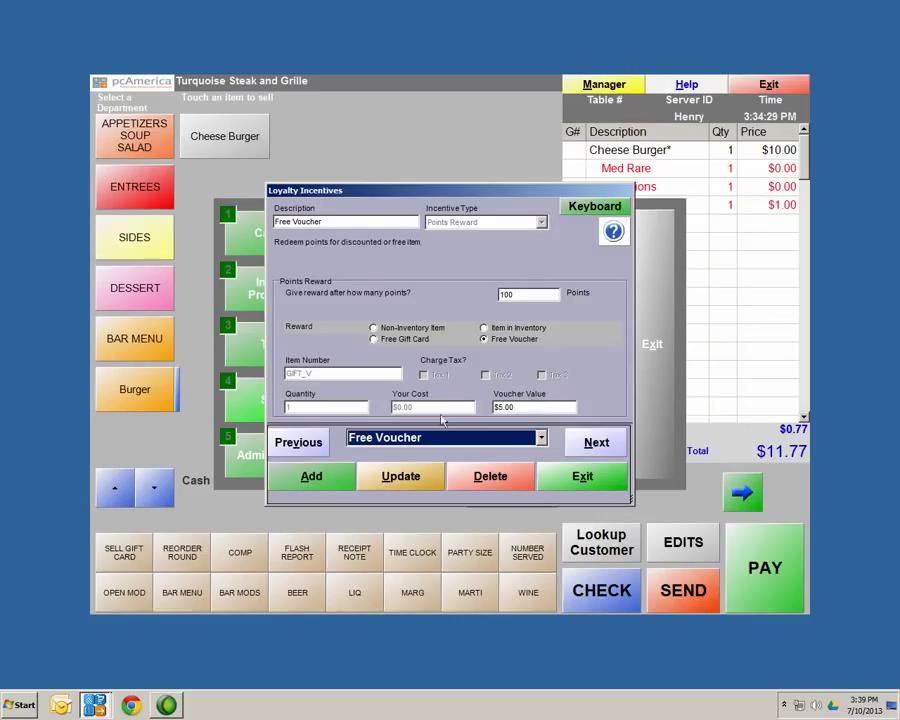
left_click(408, 480)
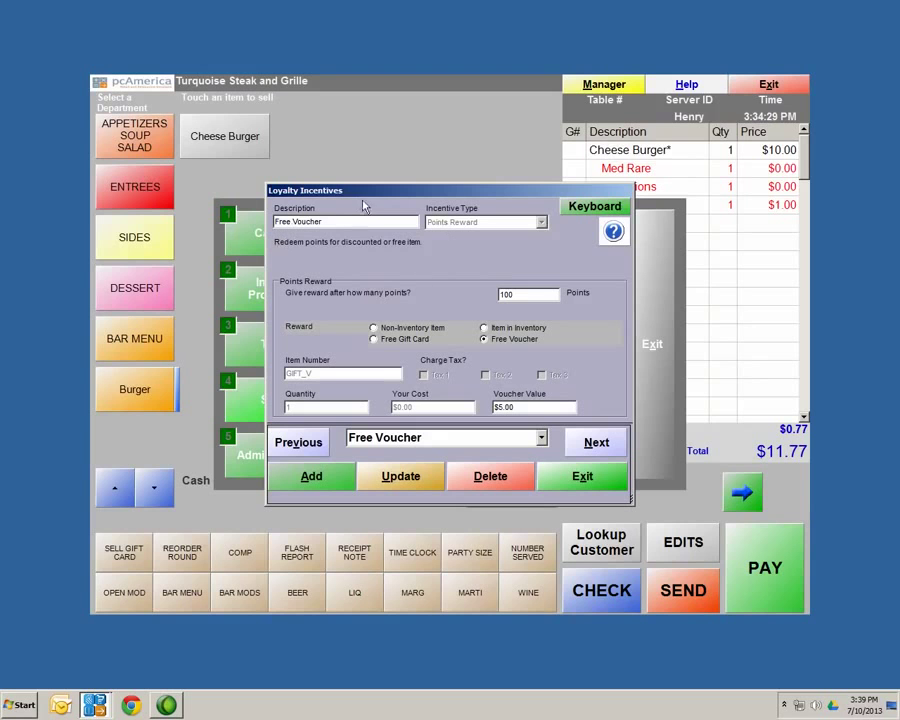
left_click(600, 486)
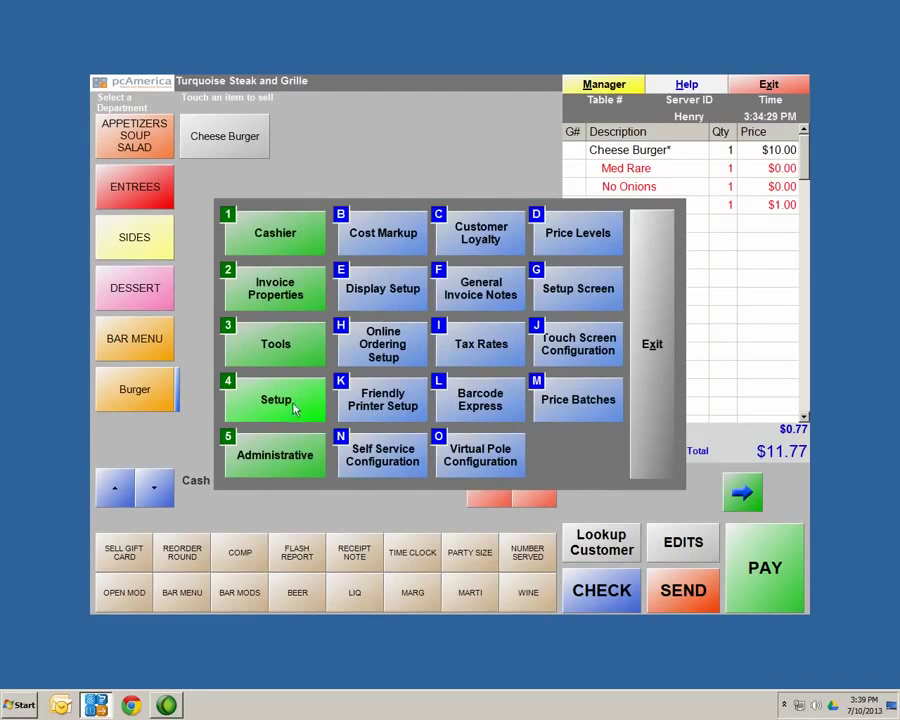
- Start a new loyalty plan described as 'Free Voucher'
left_click(473, 240)
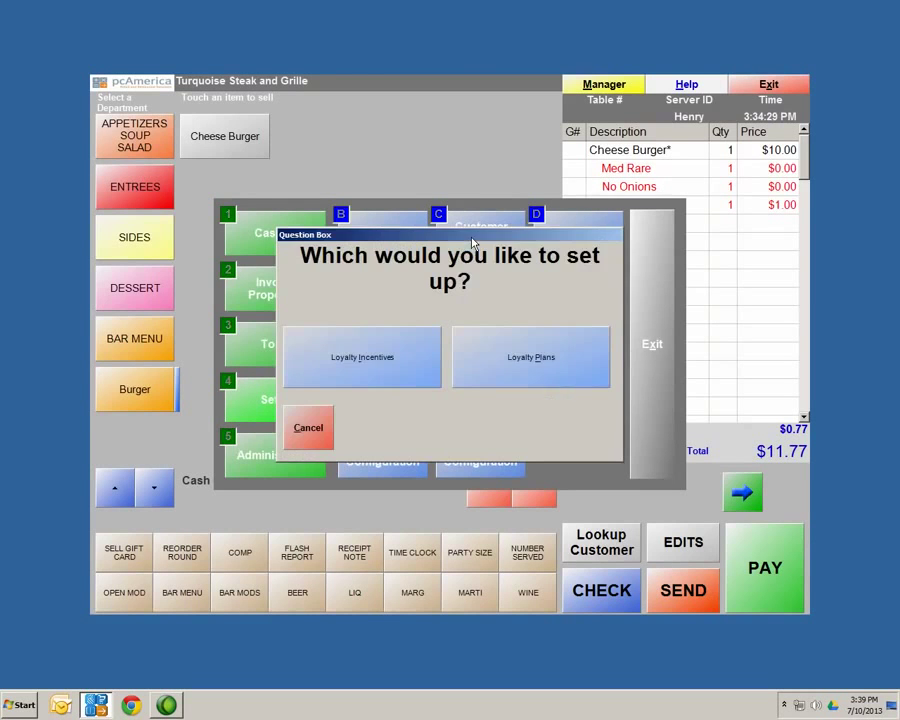
left_click(515, 375)
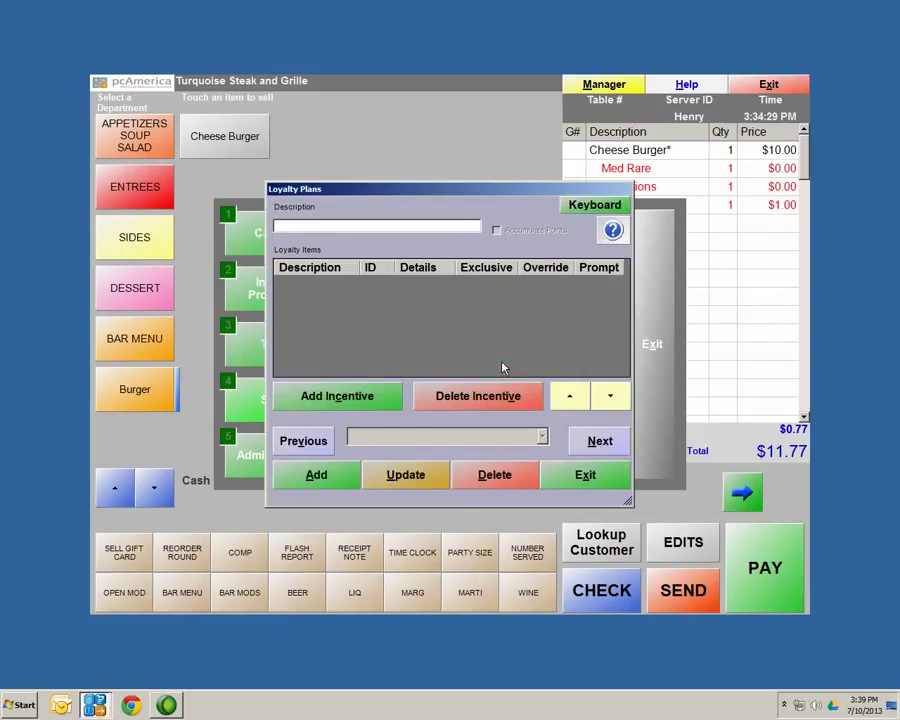
left_click(320, 478)
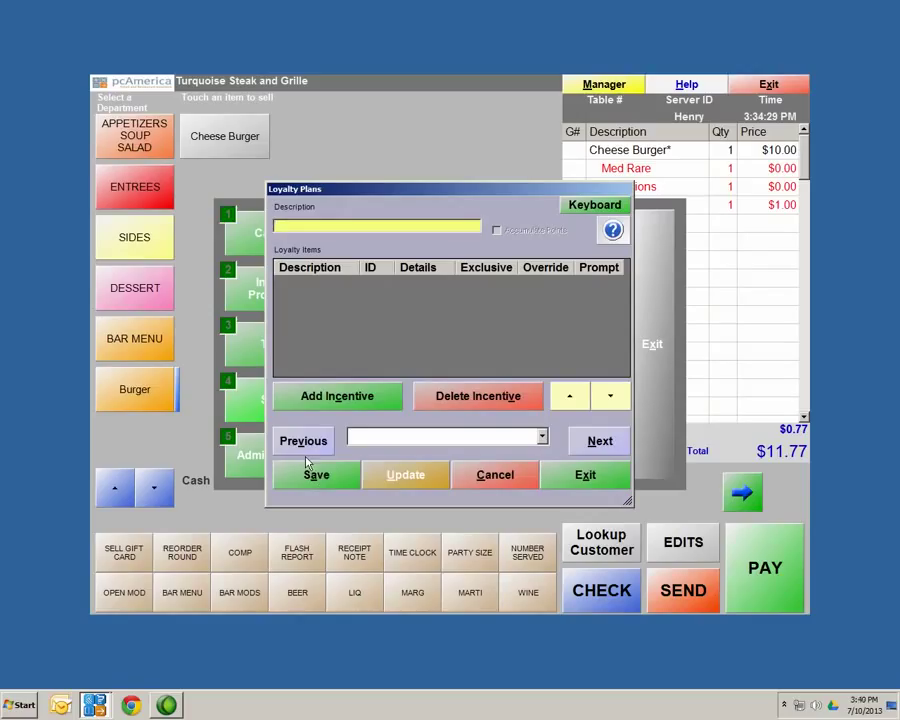
type("Free Voucher")
key("Tab")
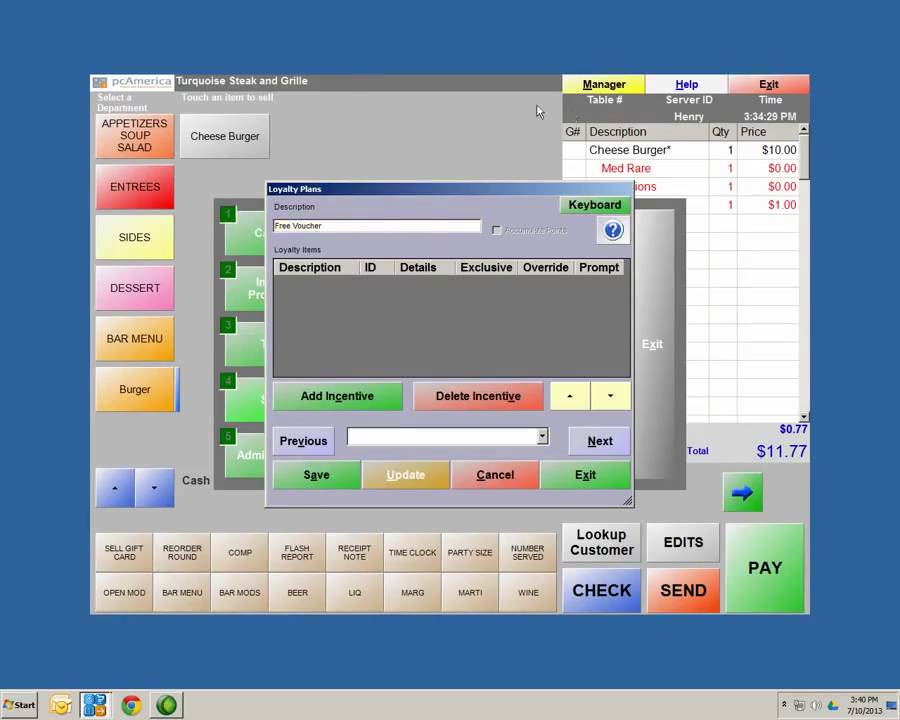
- Add the Free Voucher incentive with Prompt, save, enable Accumulate Points, and exit
left_click(331, 395)
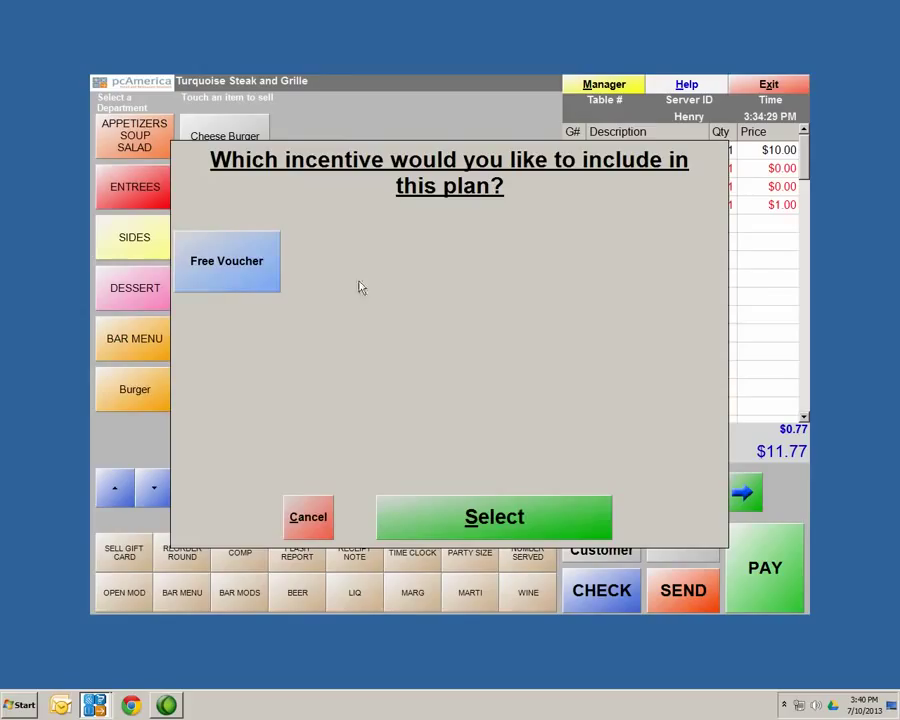
left_click(201, 282)
left_click(494, 516)
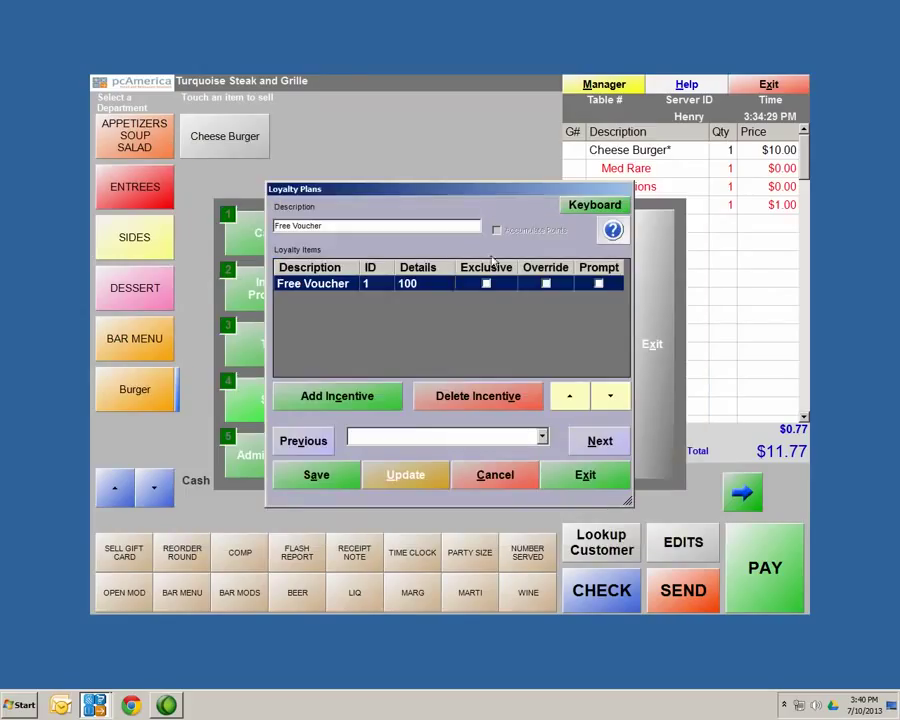
left_click(598, 284)
left_click(318, 478)
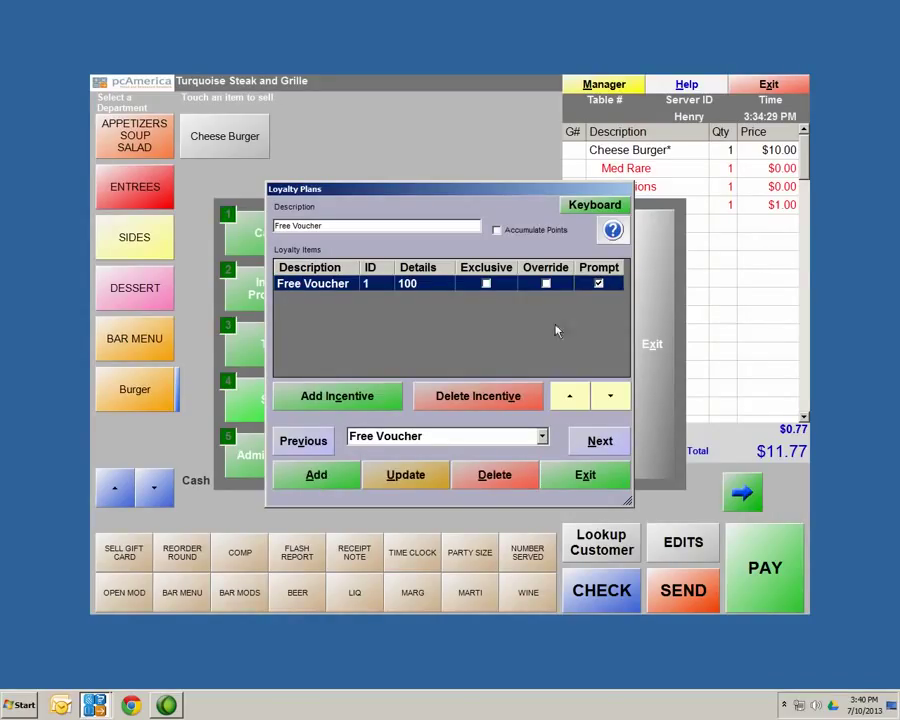
left_click(496, 231)
left_click(587, 477)
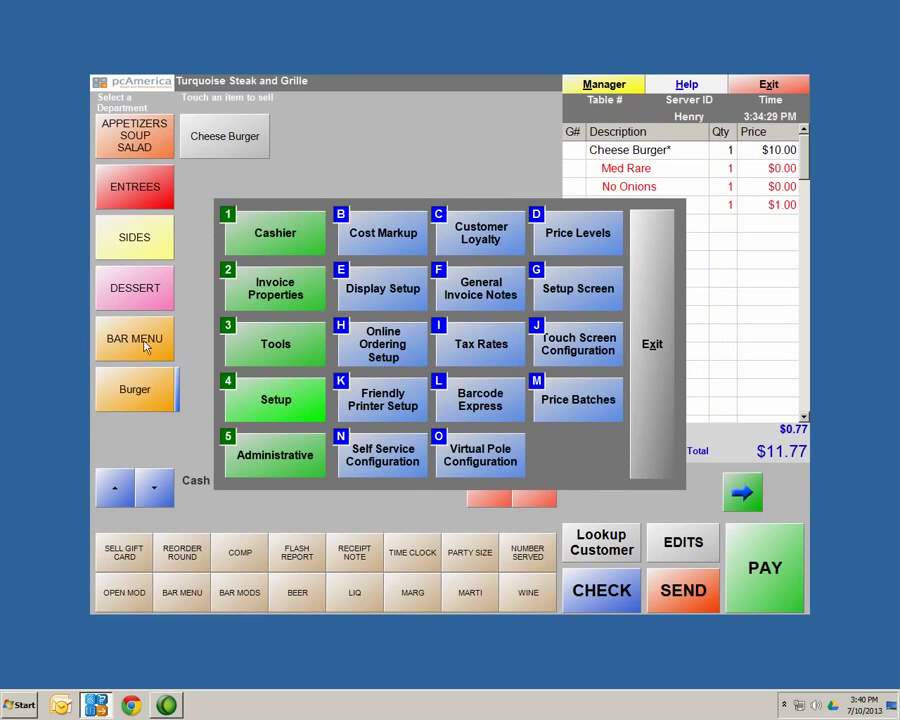
- In Customer Maintenance, add a customer with customer number, first and last name, and e-mail
left_click(283, 453)
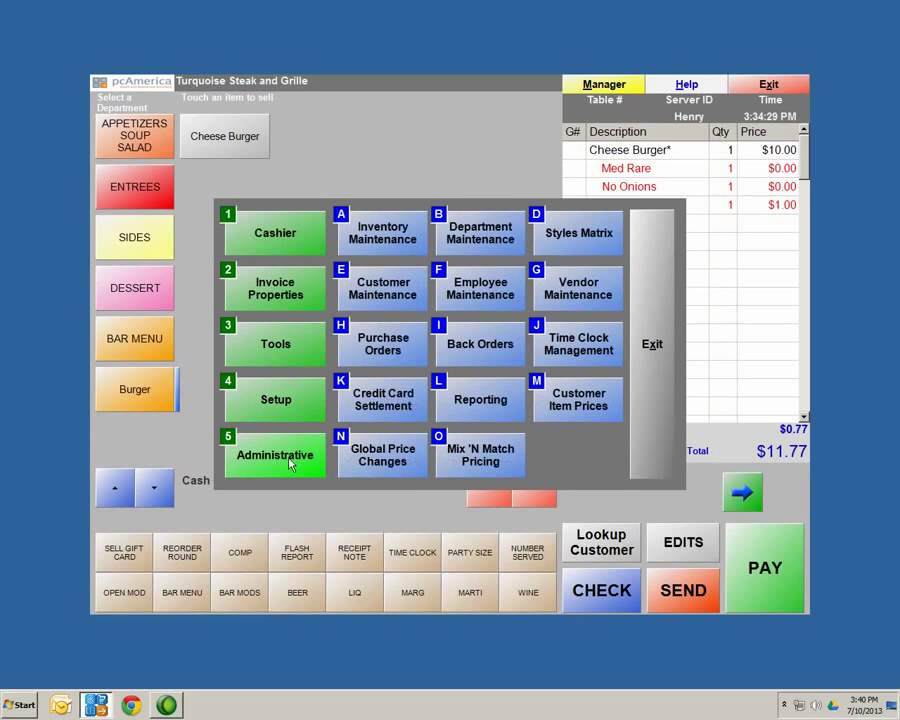
left_click(390, 289)
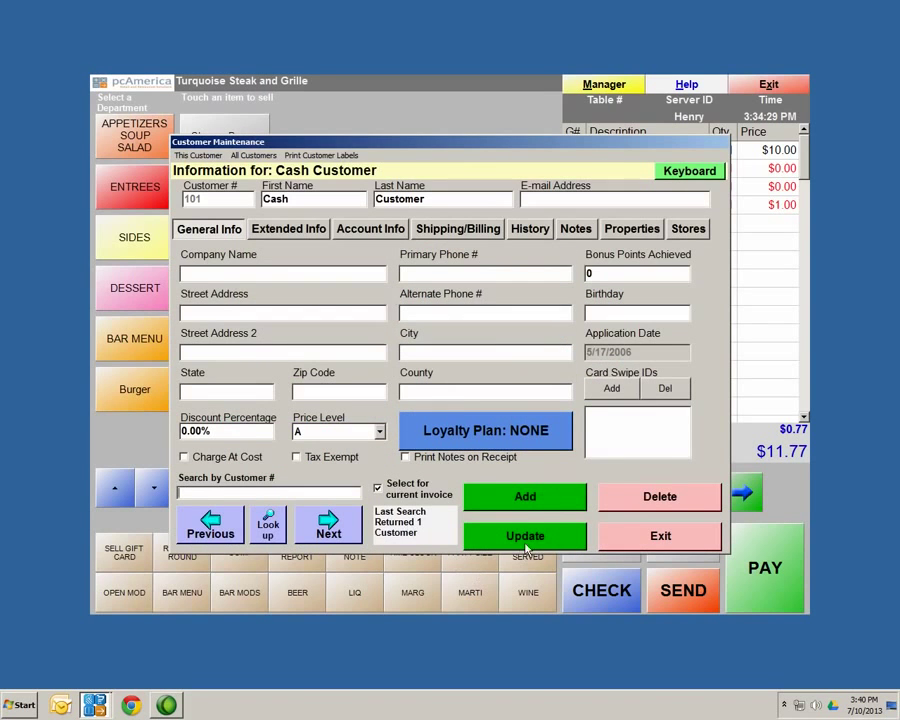
left_click(527, 508)
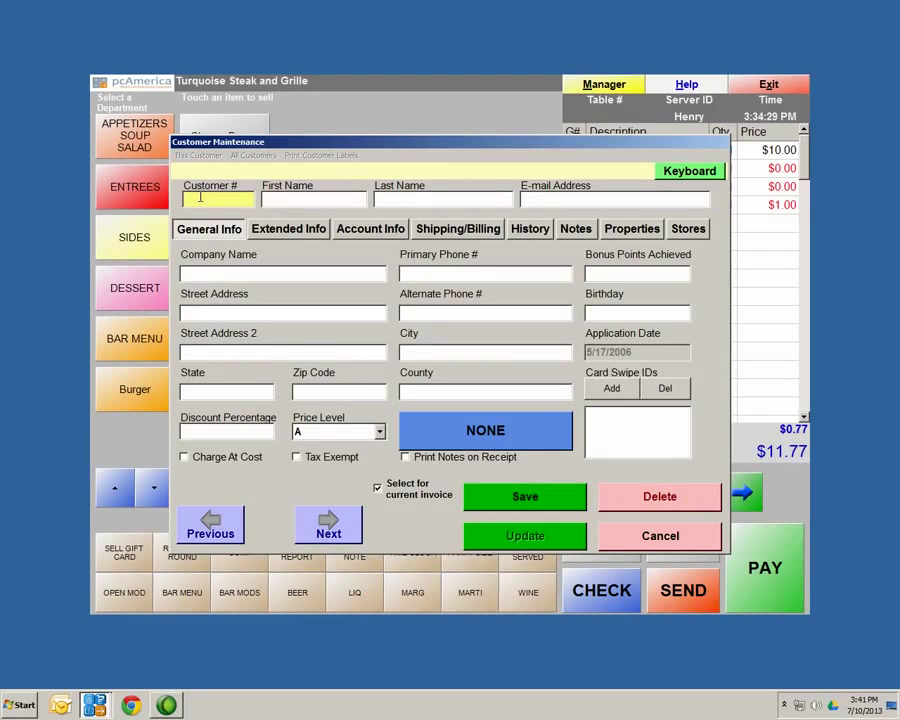
type("84592")
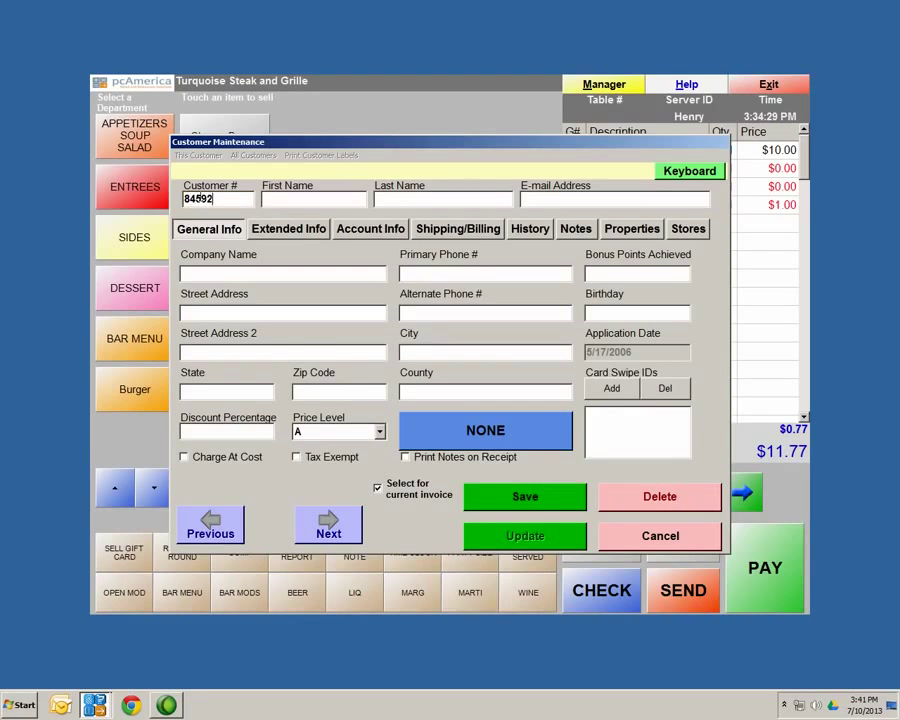
type("00800")
left_click(270, 199)
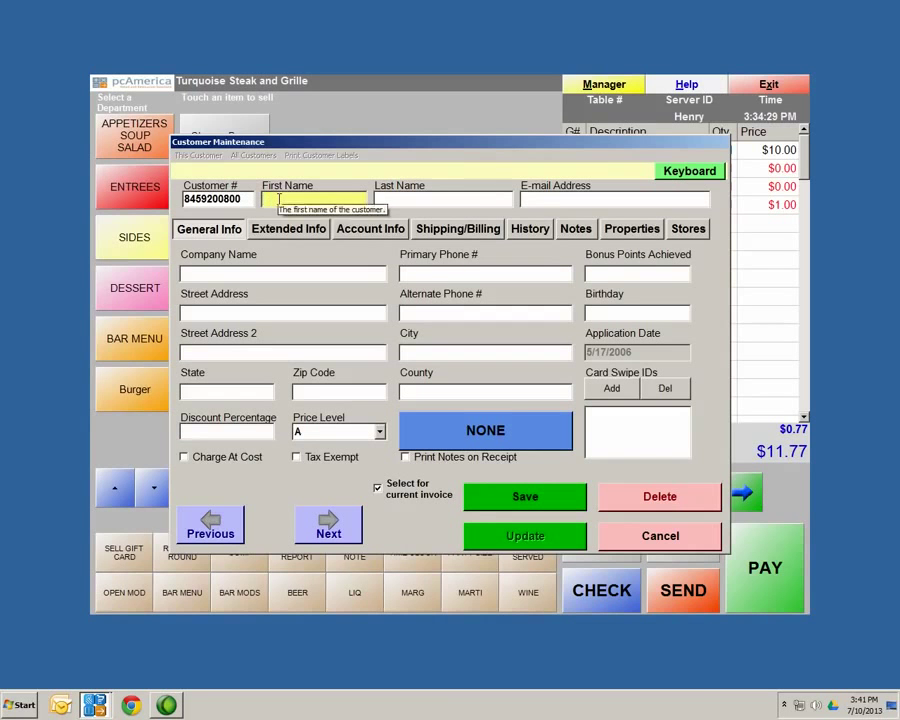
type("ada")
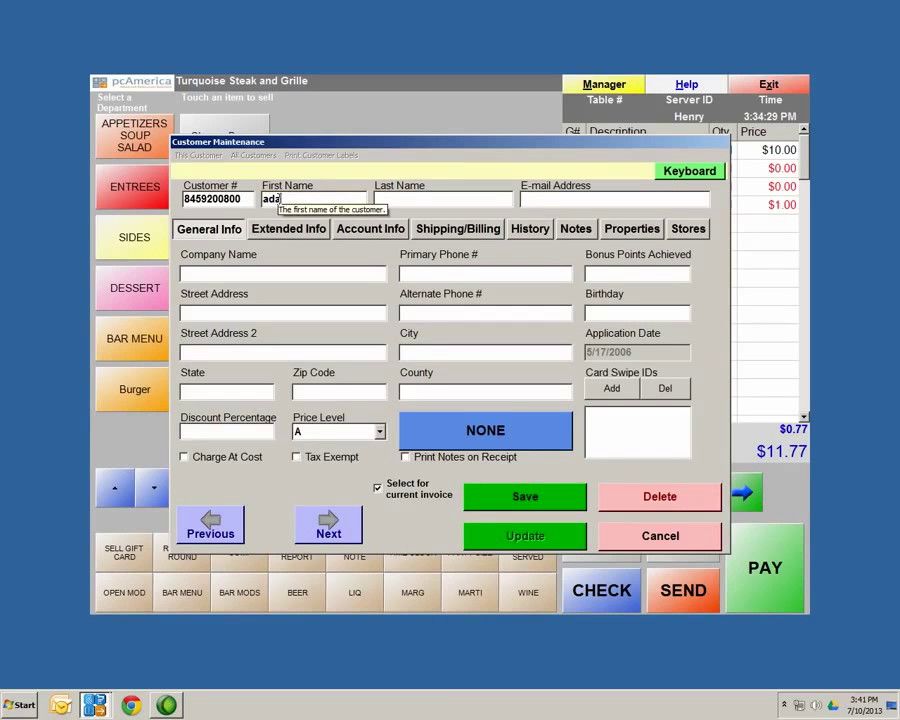
key("BackSpace")
key("BackSpace")
key("BackSpace")
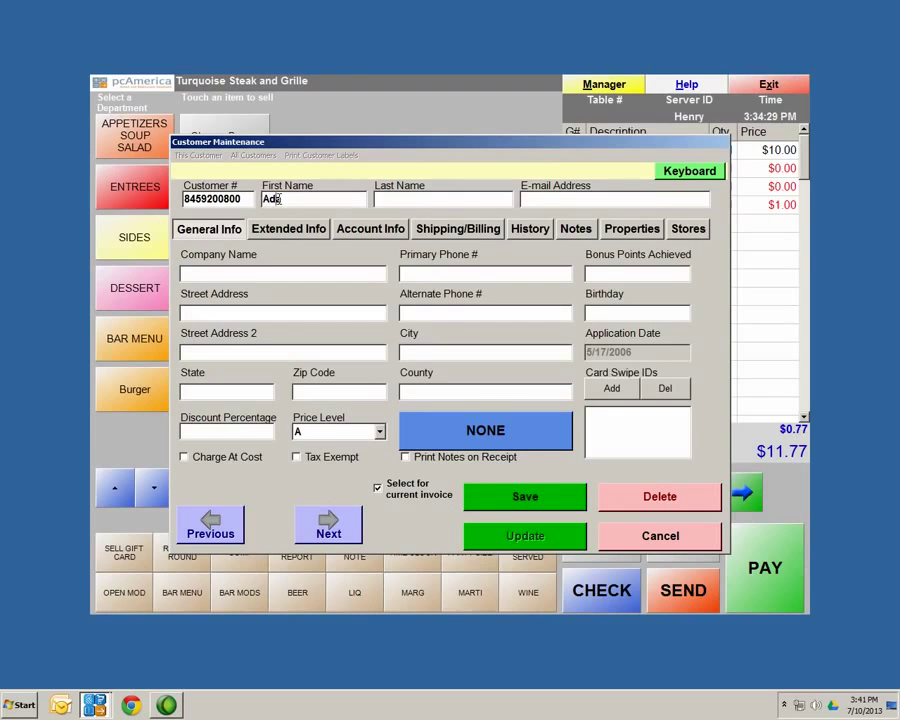
key("Tab")
left_click(573, 203)
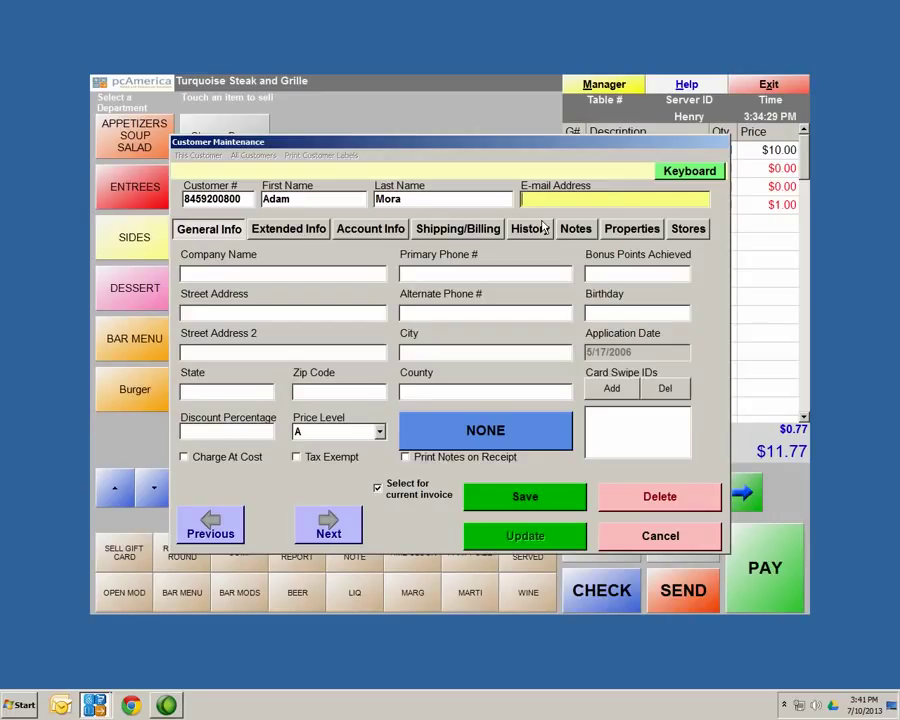
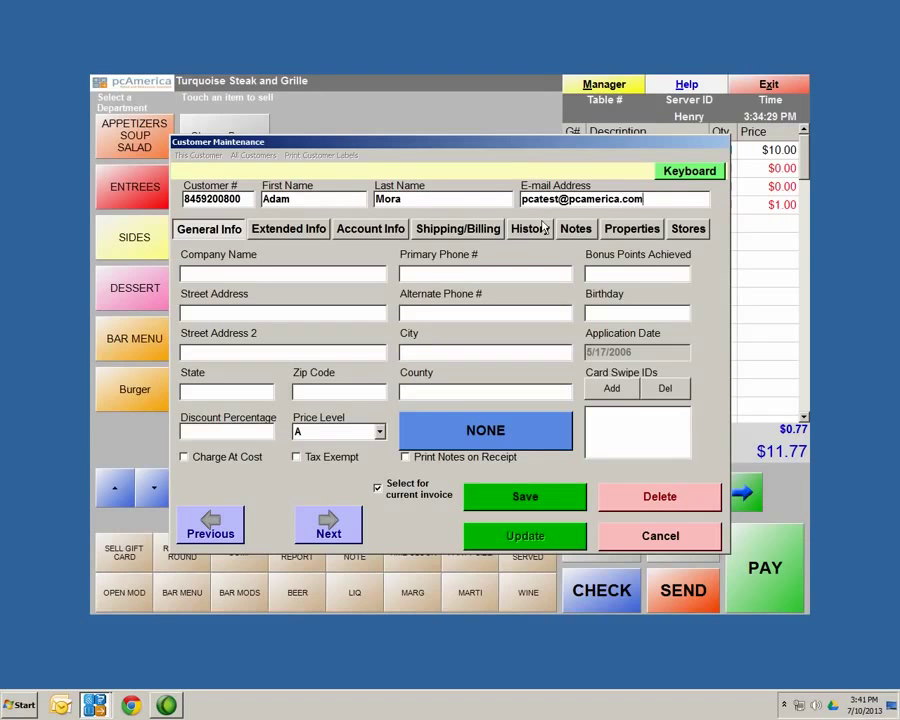
- Save the customer and enroll them in the Free Voucher loyalty plan
left_click(515, 497)
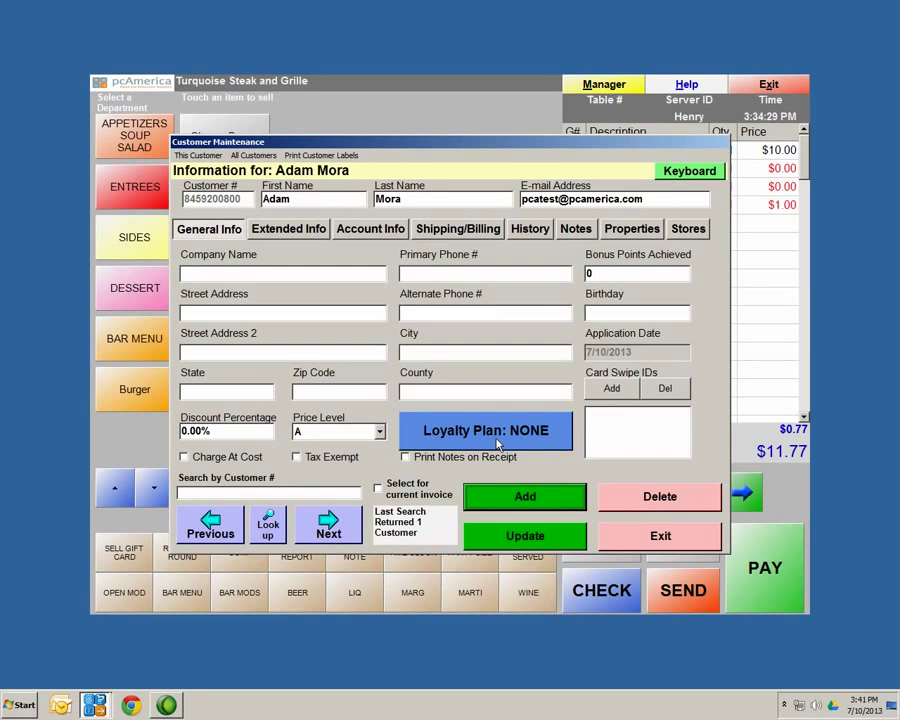
left_click(494, 440)
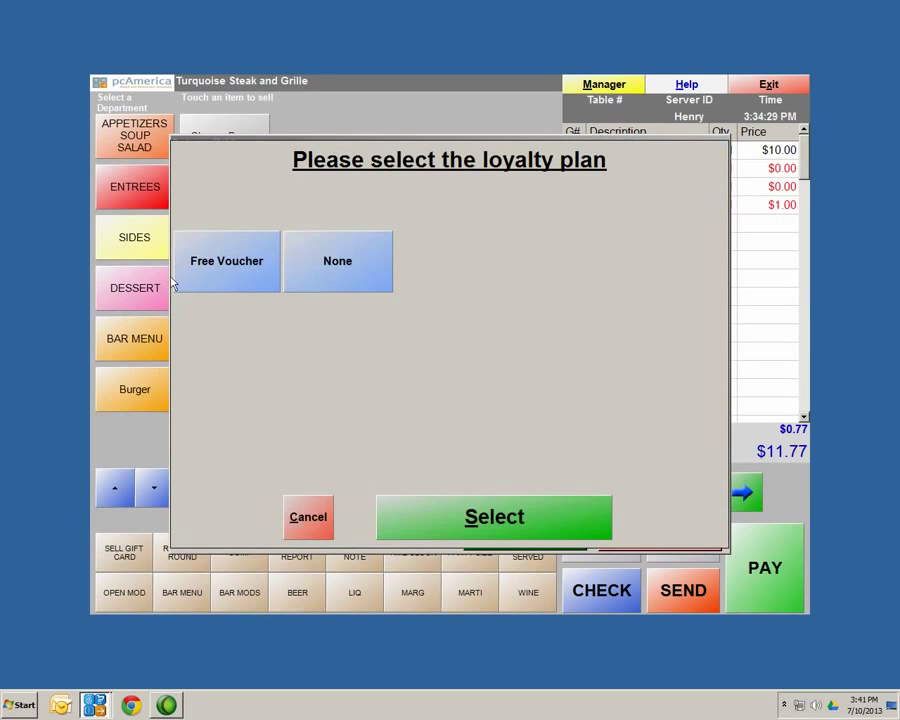
left_click(233, 260)
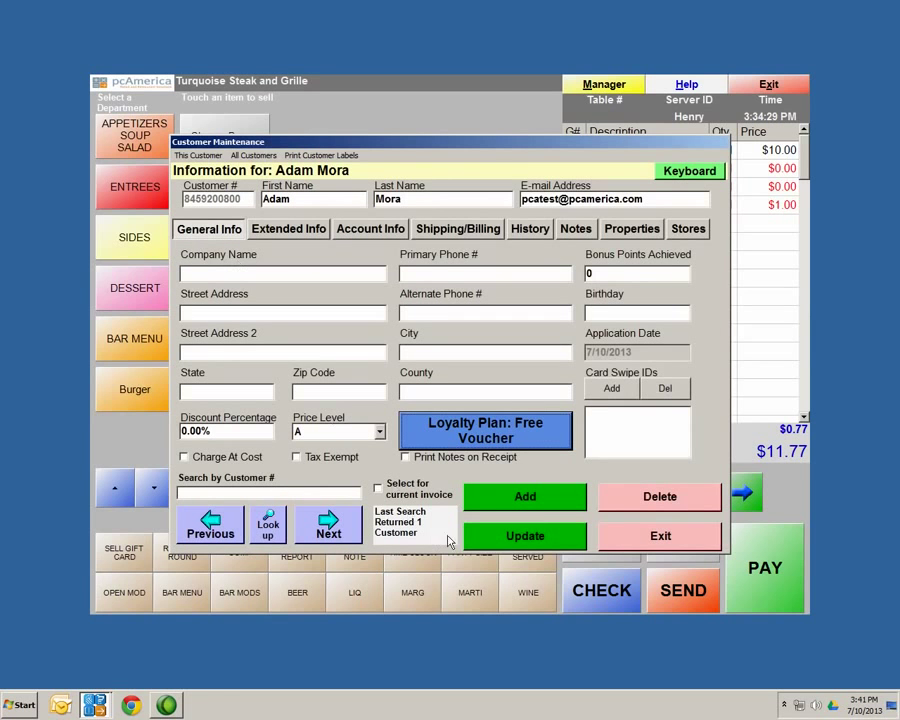
left_click(521, 537)
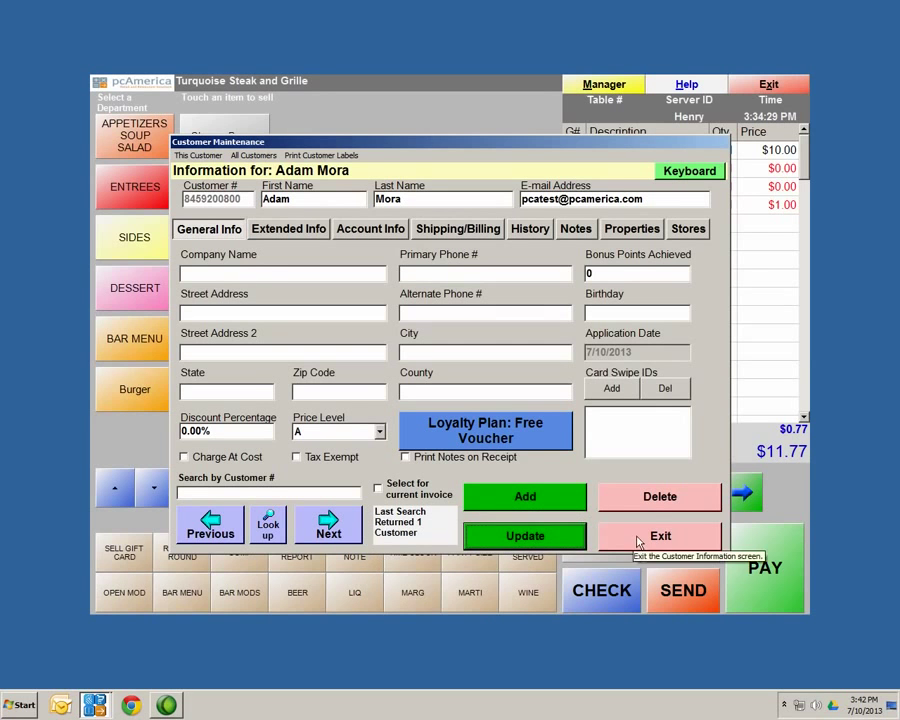
- Enable Earn Bonus Points for $'s in Invoice Settings, then show the Administrative options
left_click(672, 545)
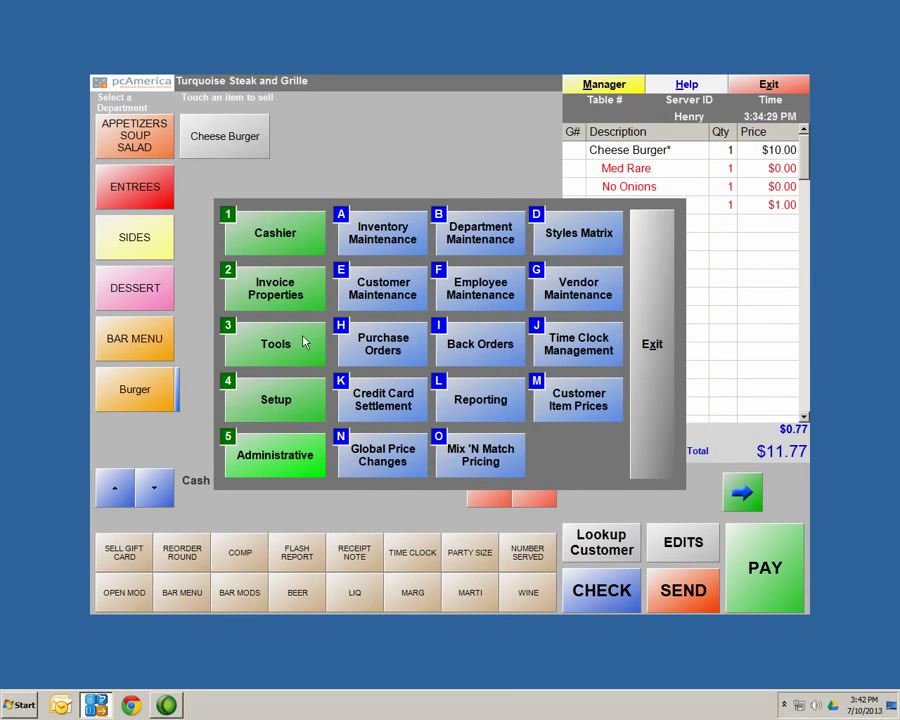
left_click(270, 400)
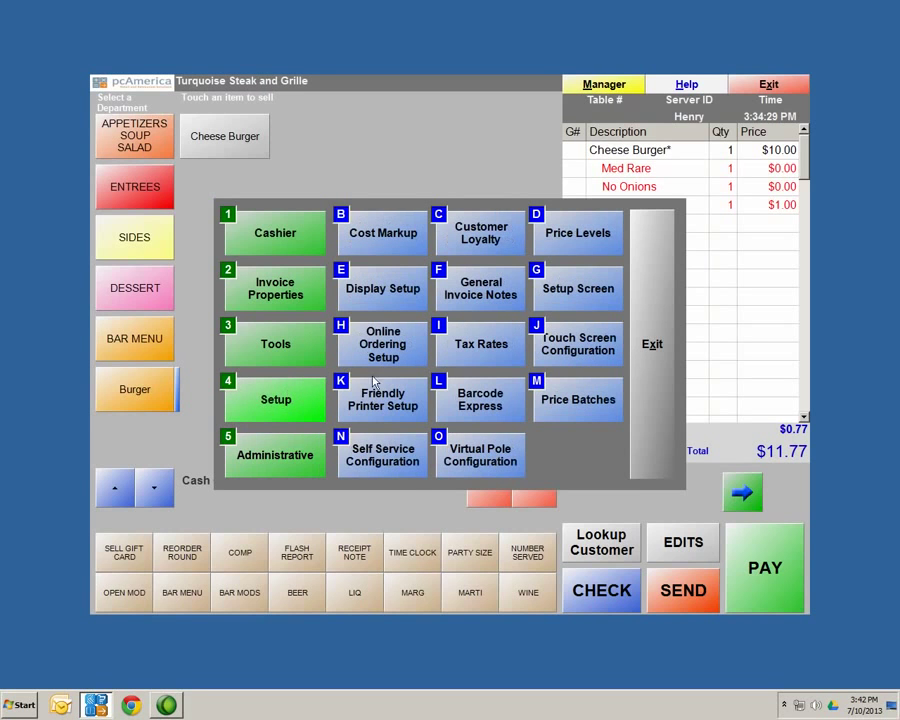
left_click(580, 291)
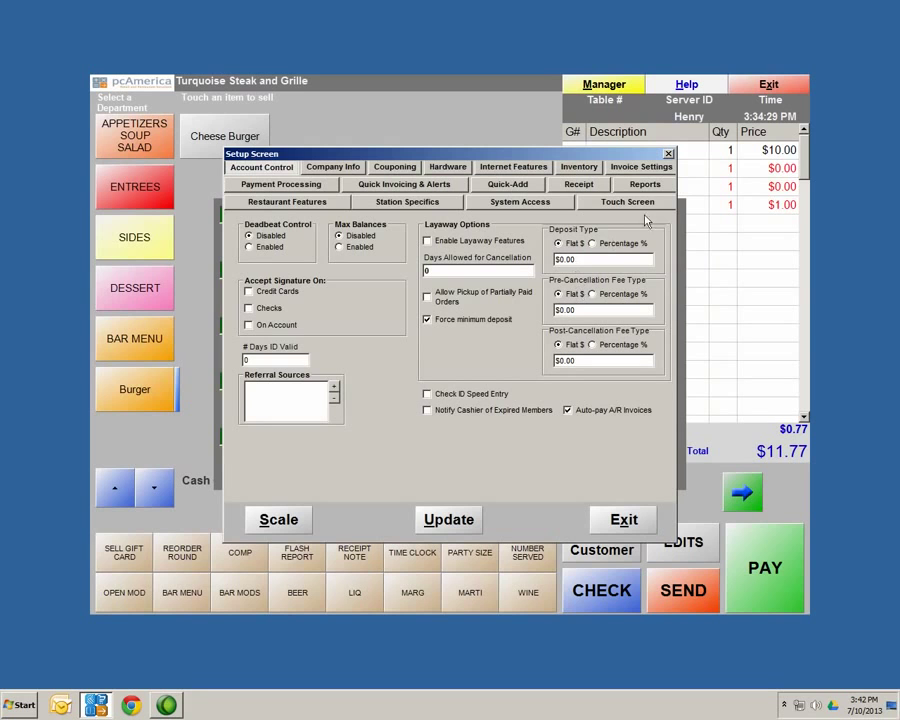
left_click(648, 168)
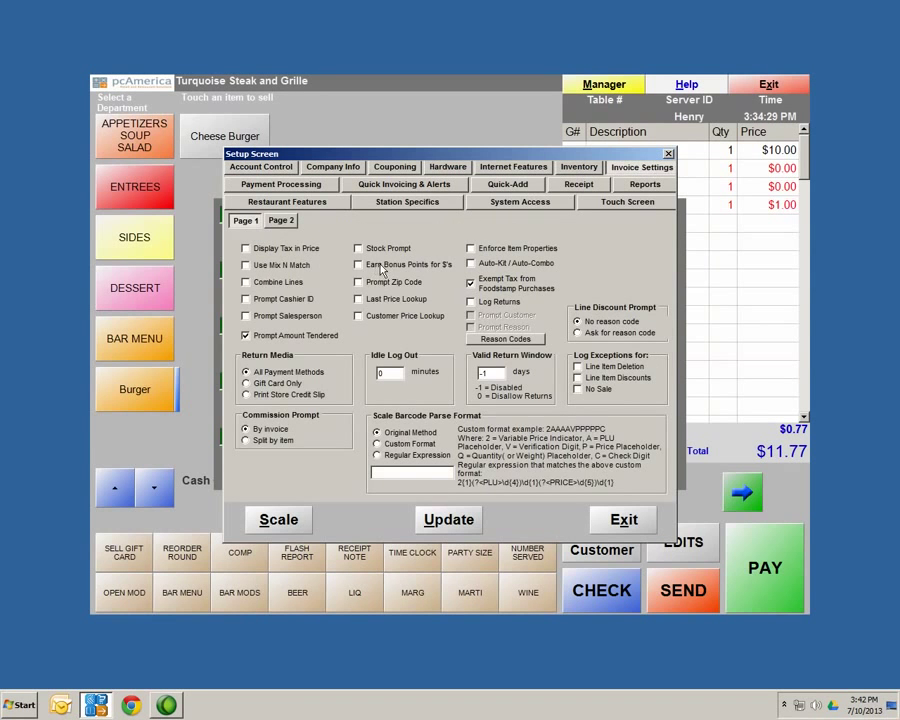
left_click(359, 264)
left_click(451, 520)
left_click(282, 461)
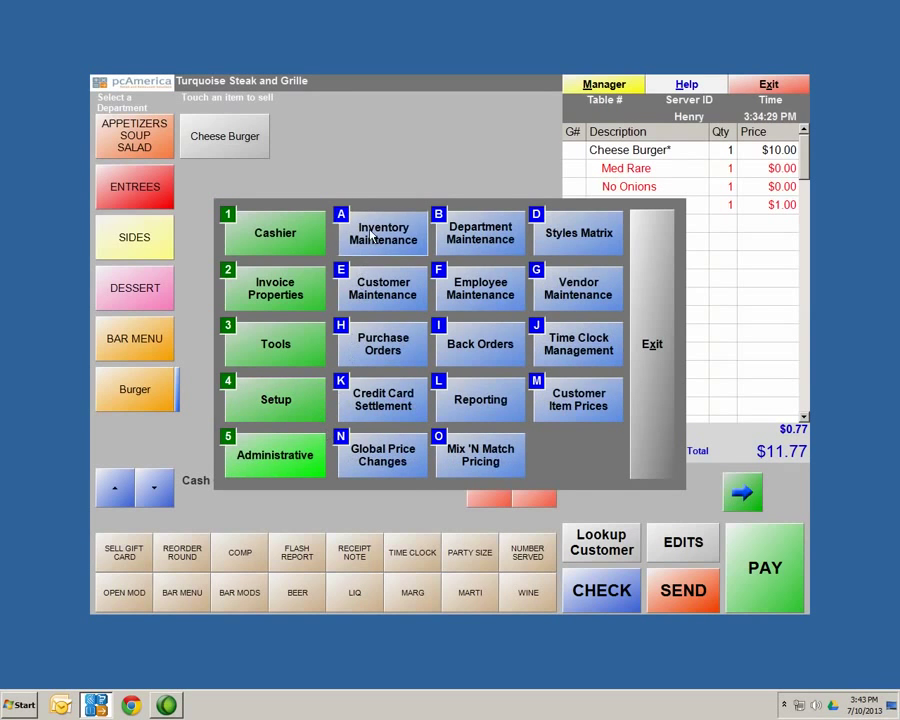
left_click(382, 235)
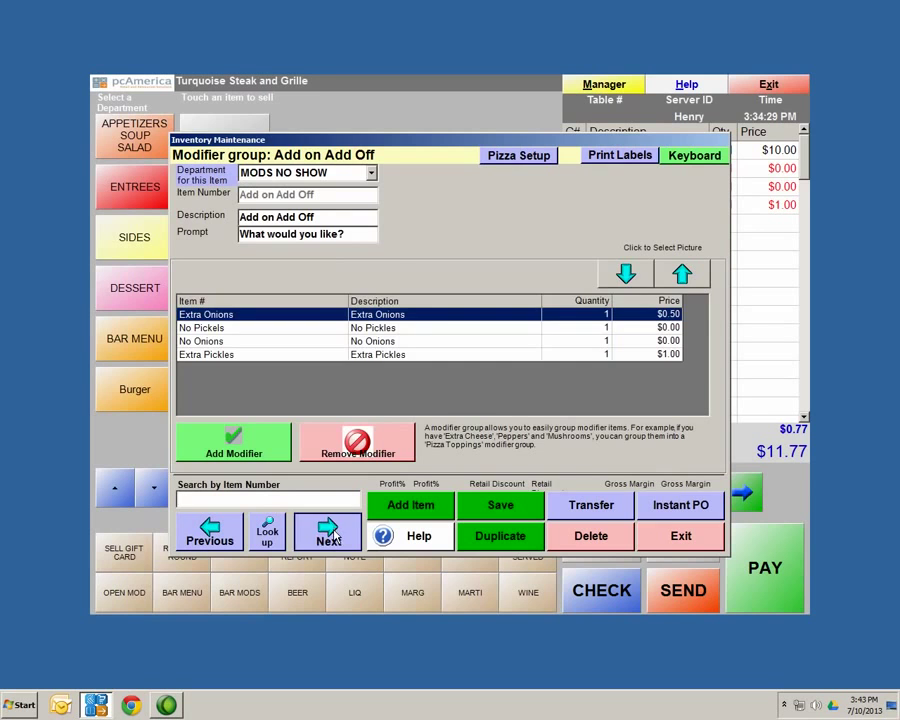
left_click(330, 533)
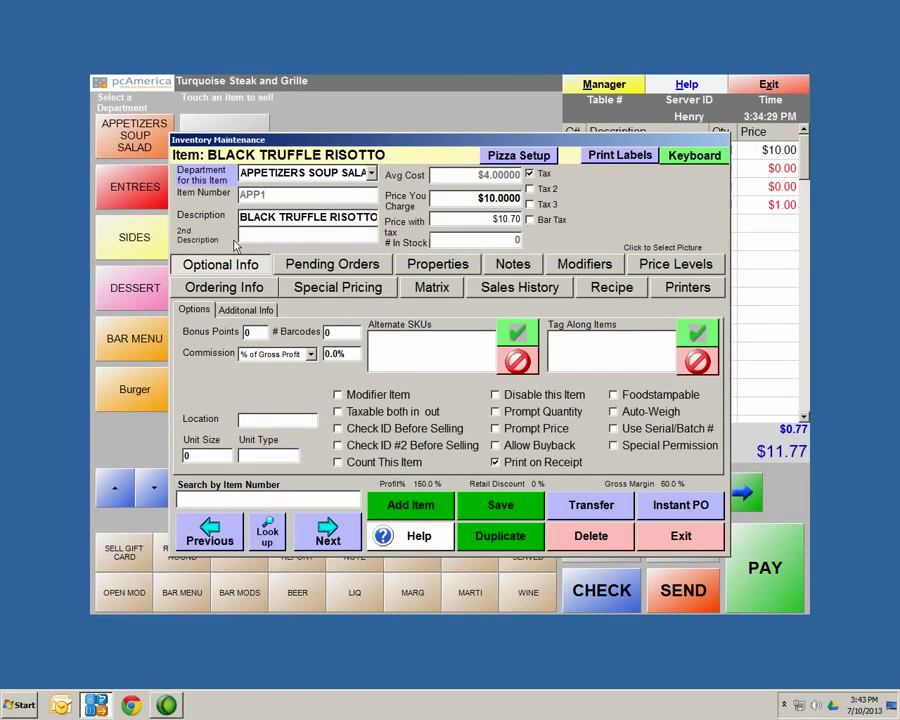
left_click(182, 268)
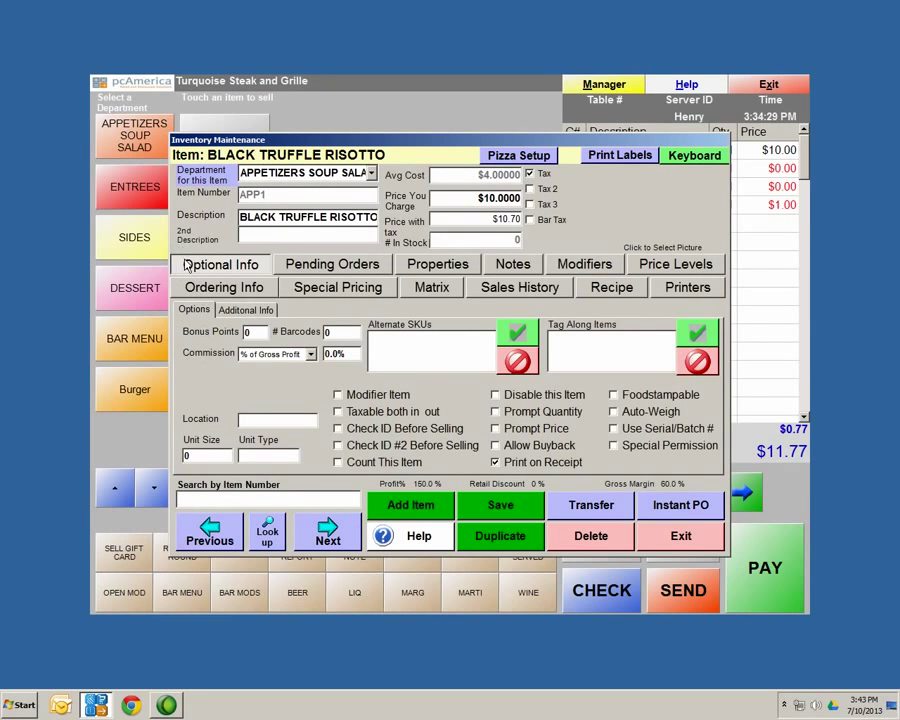
left_click(256, 332)
type("100")
key("BackSpace")
key("BackSpace")
key("BackSpace")
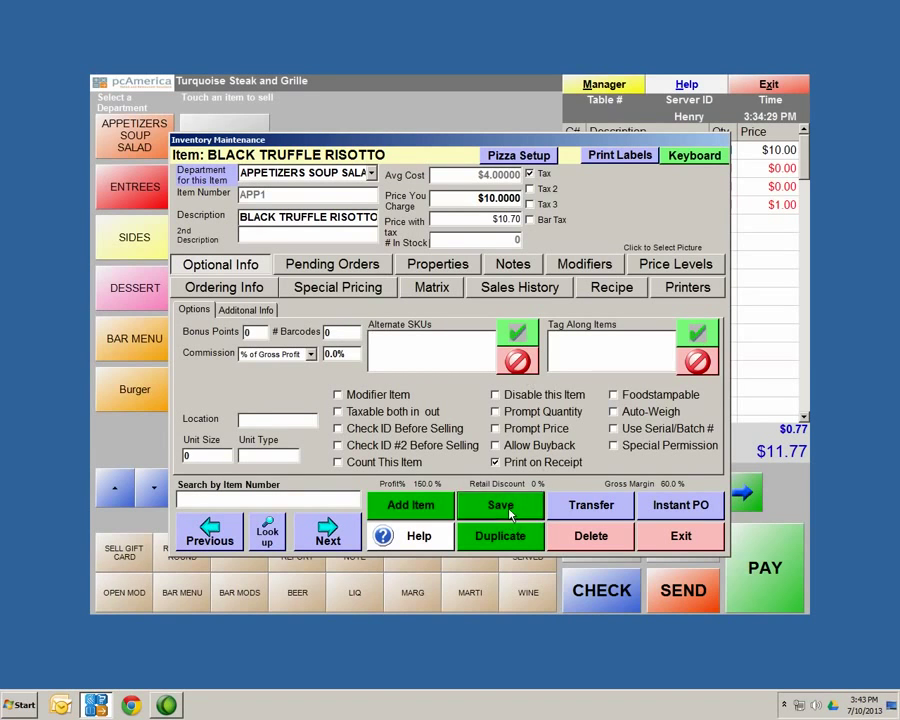
left_click(681, 536)
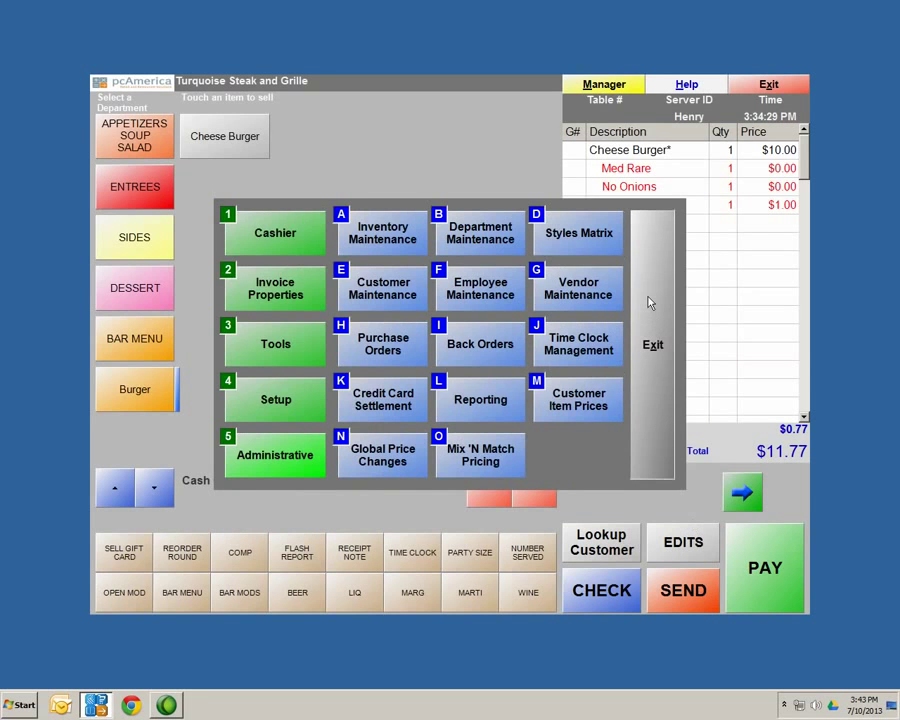
left_click(648, 303)
- Remove the Cheese Burger from the order and attach the loyalty customer
left_click(622, 166)
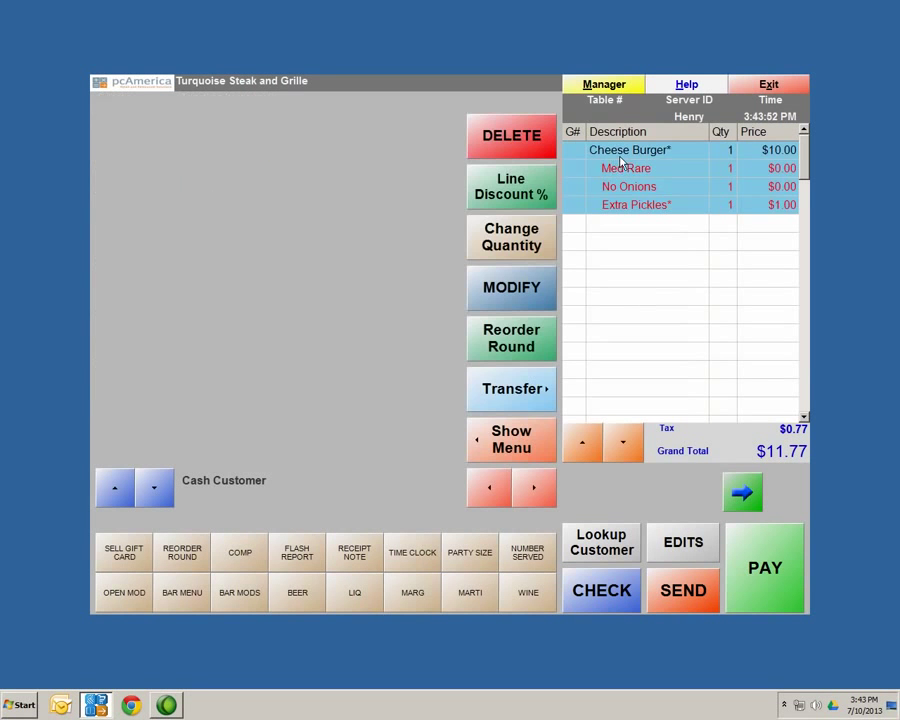
left_click(513, 139)
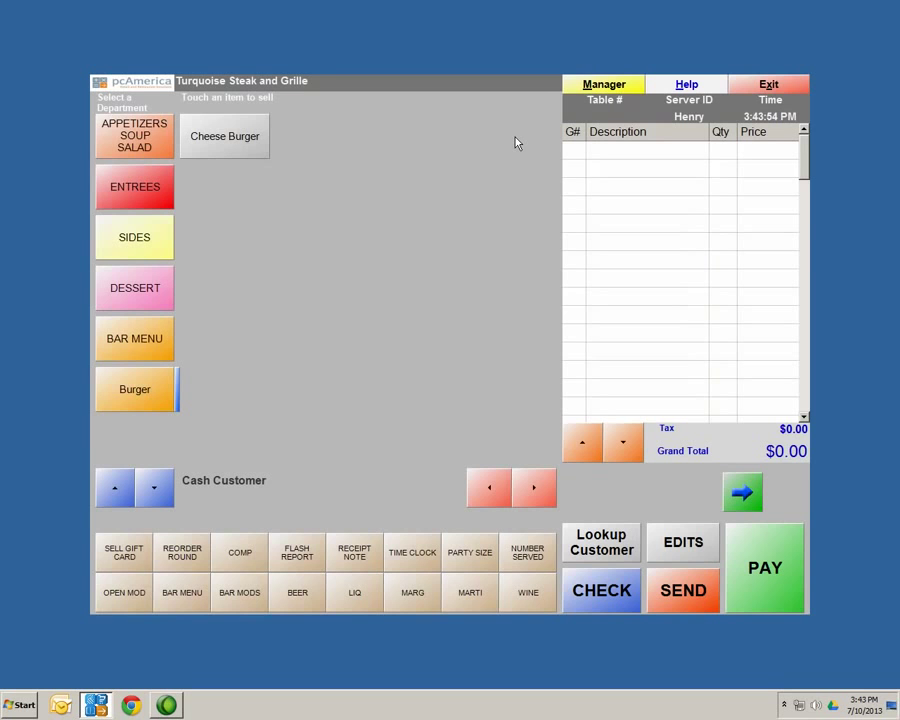
left_click(578, 553)
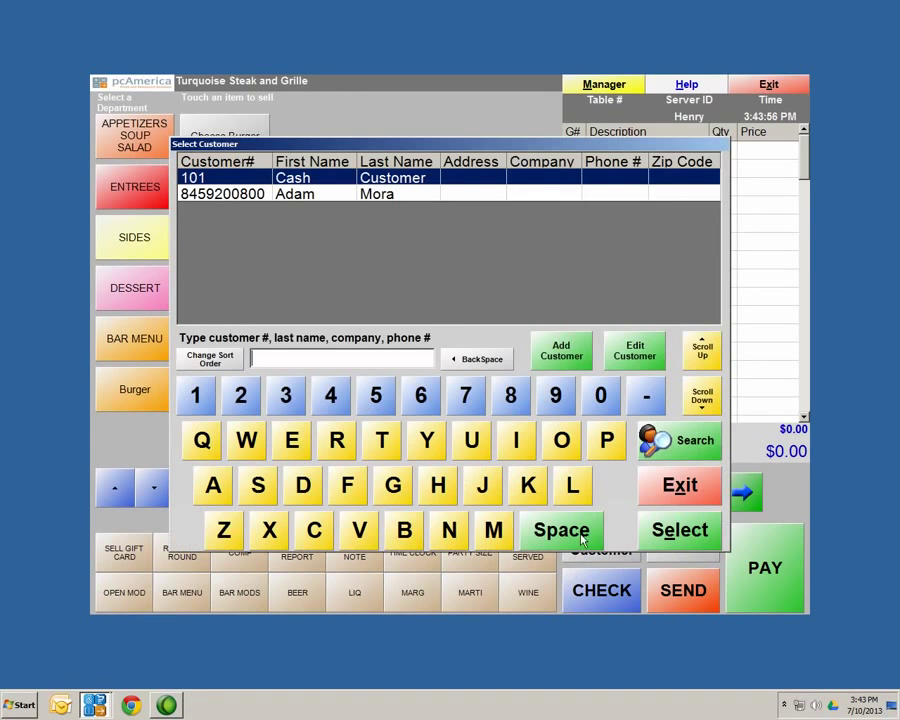
double_click(302, 194)
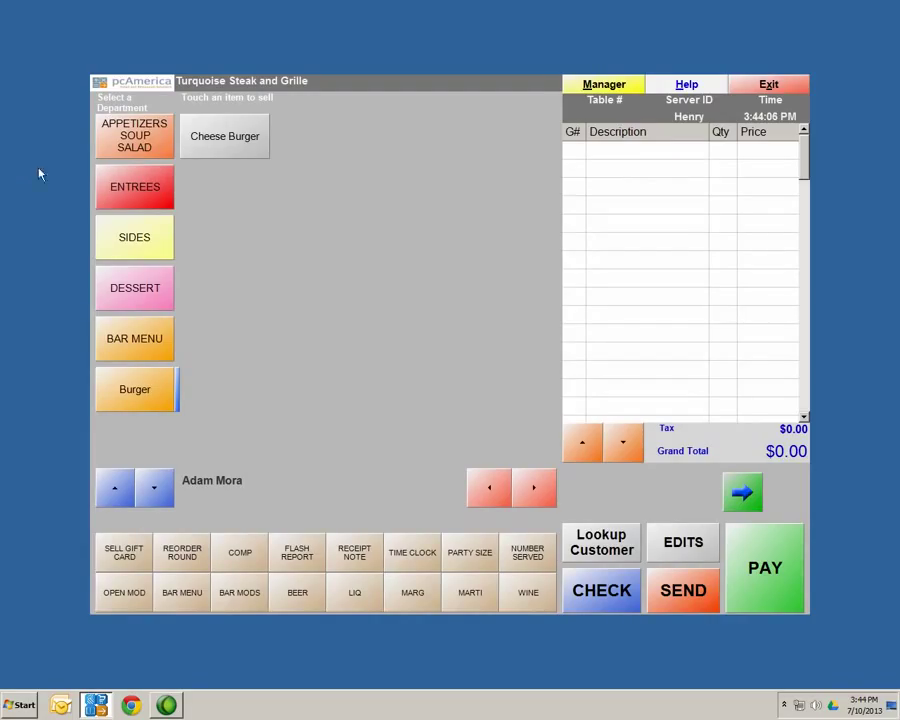
- Add four Turquoise Filets to the order, each cooked rare
left_click(125, 197)
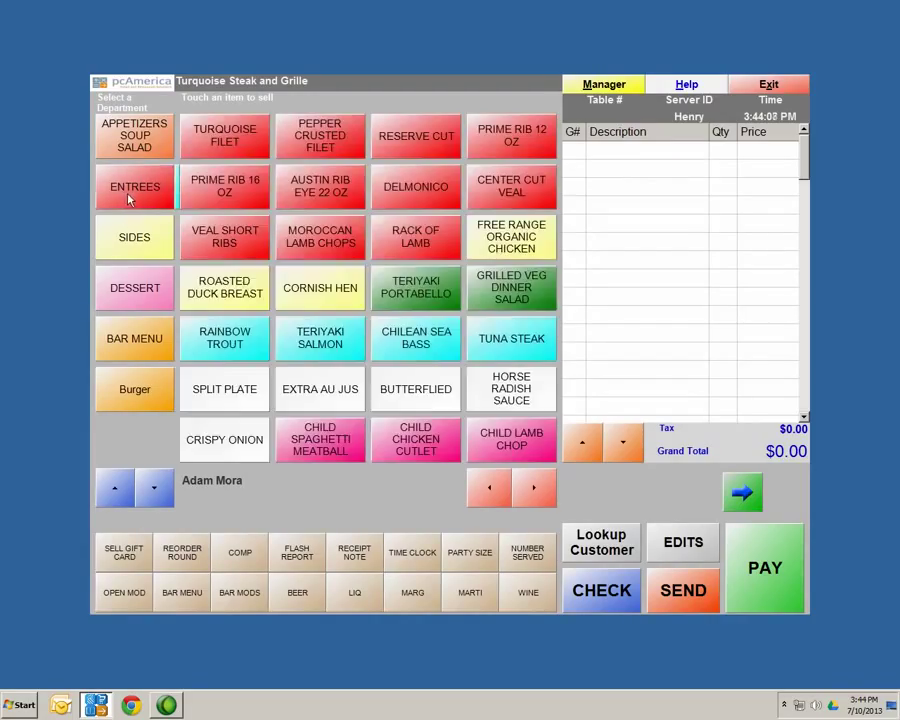
left_click(230, 140)
left_click(290, 218)
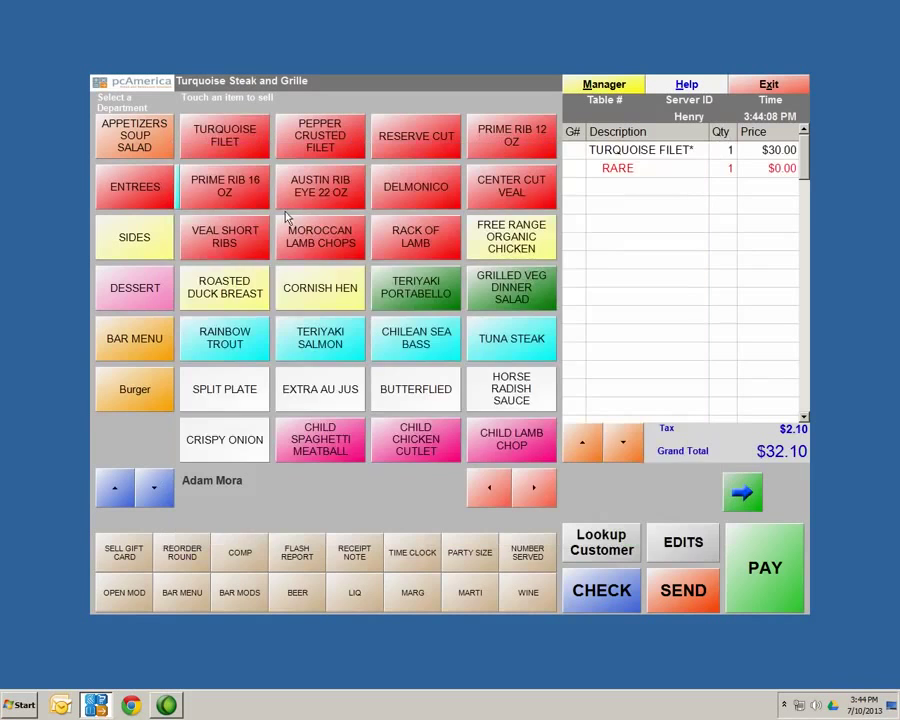
left_click(254, 144)
left_click(375, 217)
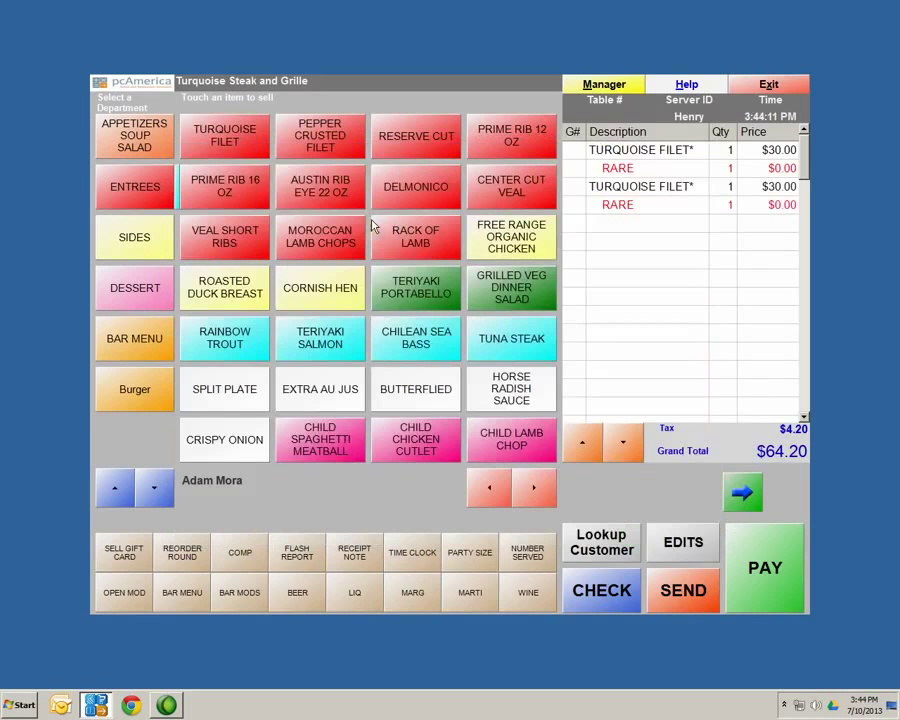
left_click(230, 132)
left_click(342, 224)
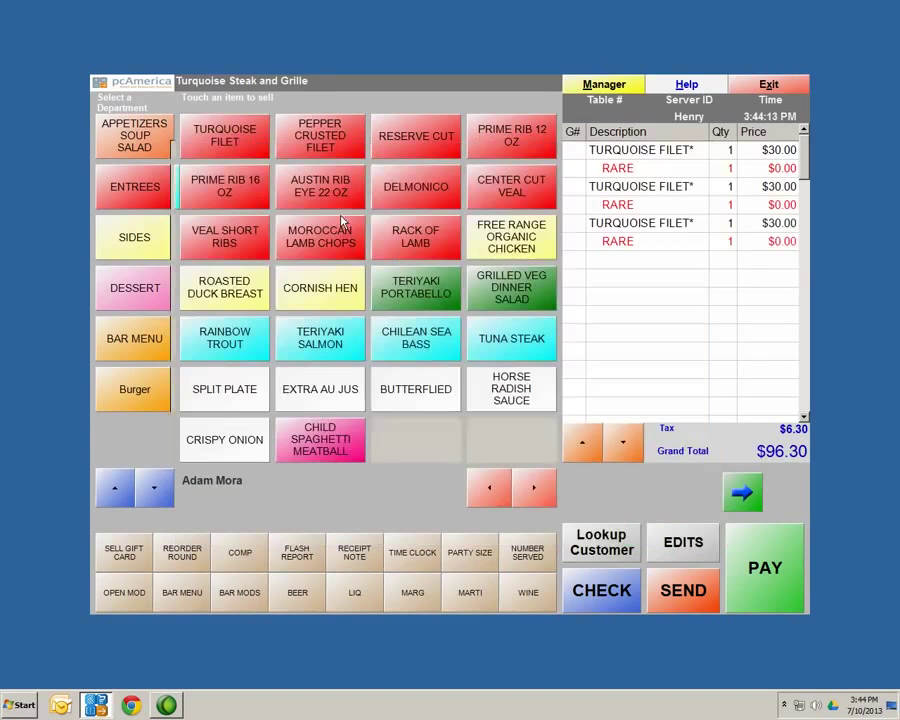
left_click(232, 138)
left_click(345, 248)
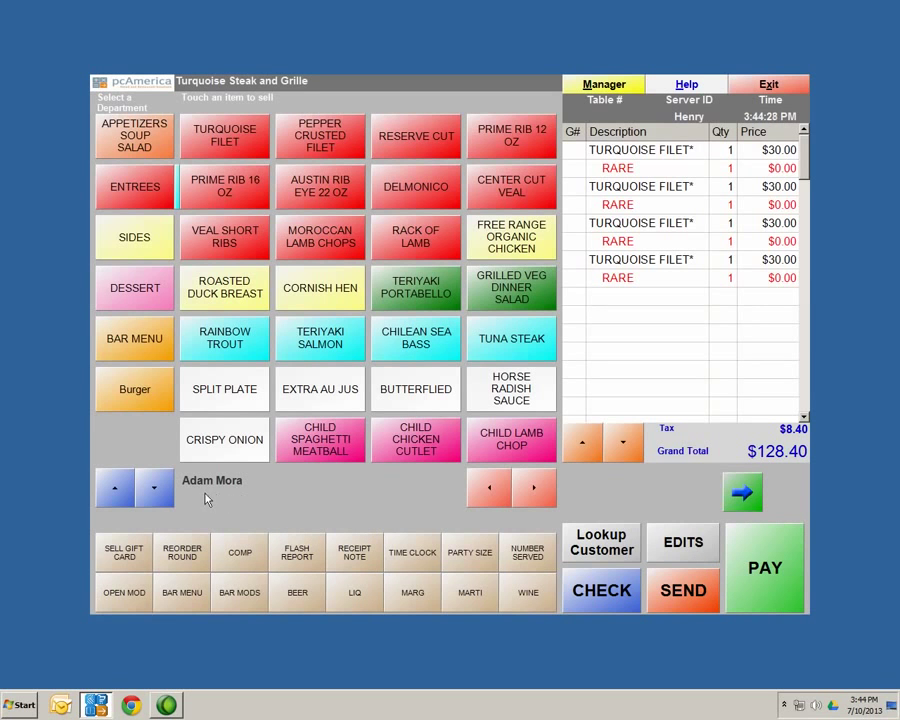
- Pay the $128.40 check in cash with $0.00 change and no receipt
left_click(760, 540)
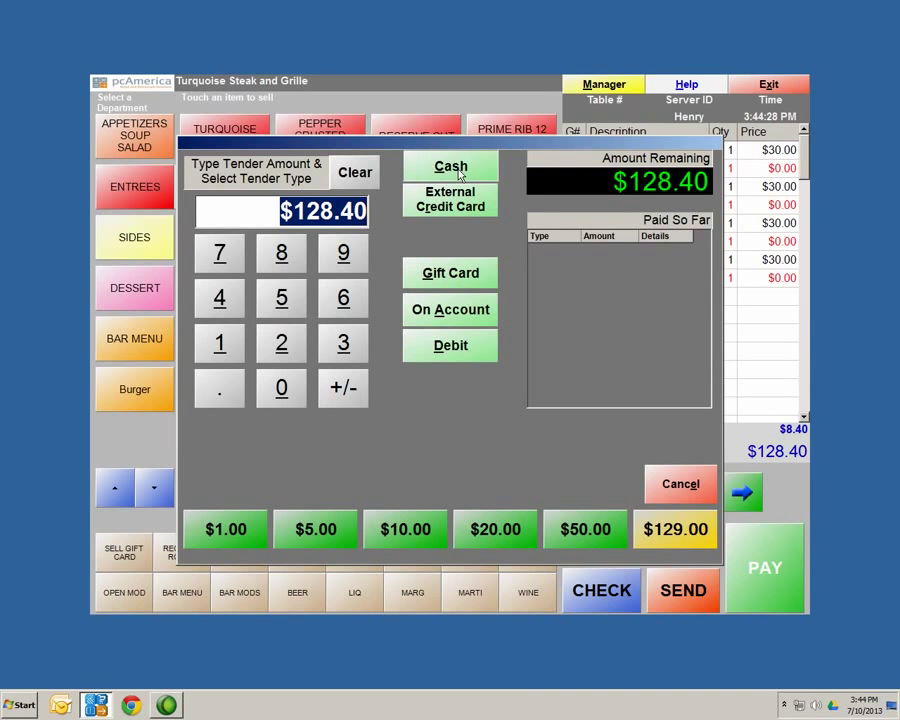
left_click(450, 167)
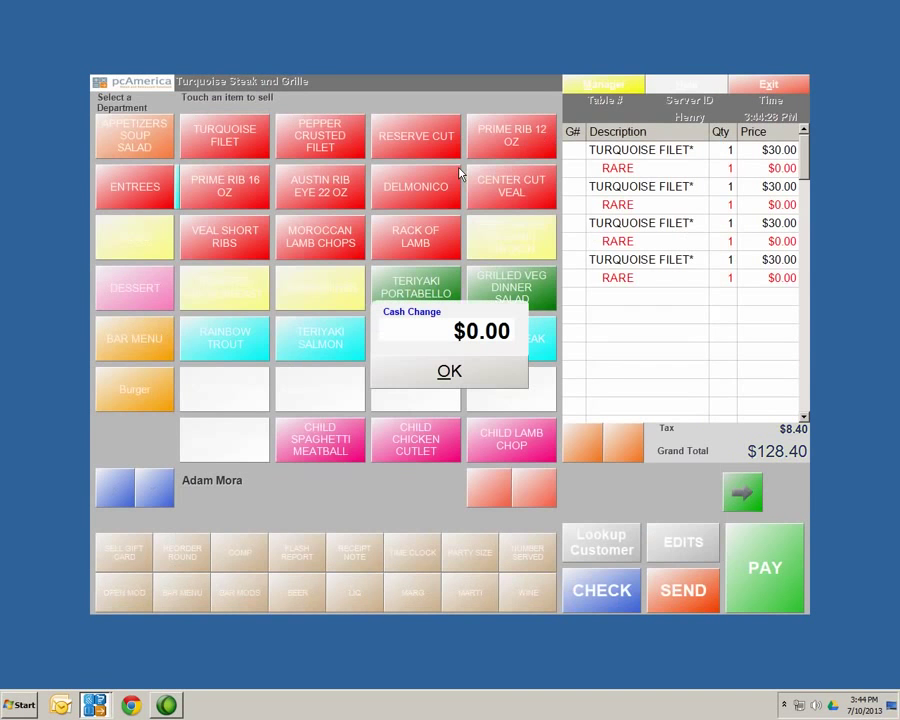
left_click(458, 374)
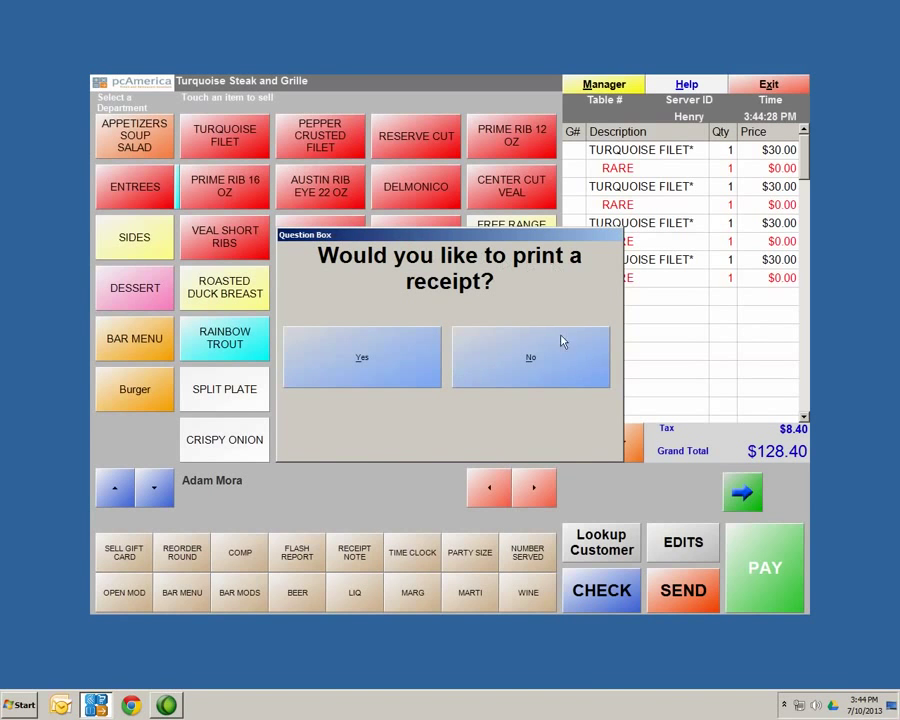
left_click(558, 368)
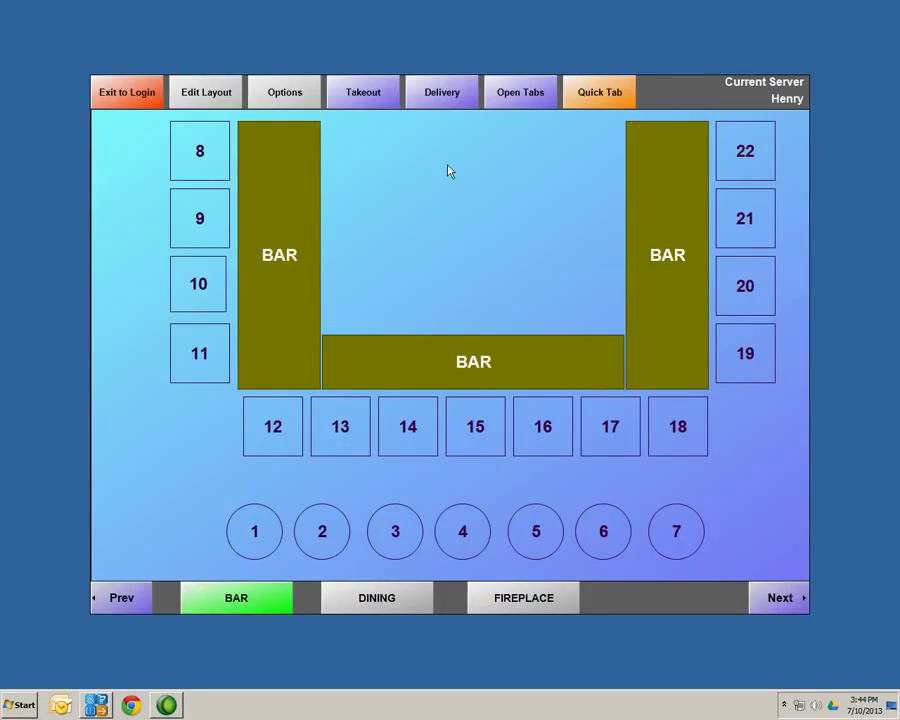
- Open table 8 for a party of one and attach the loyalty customer
left_click(209, 158)
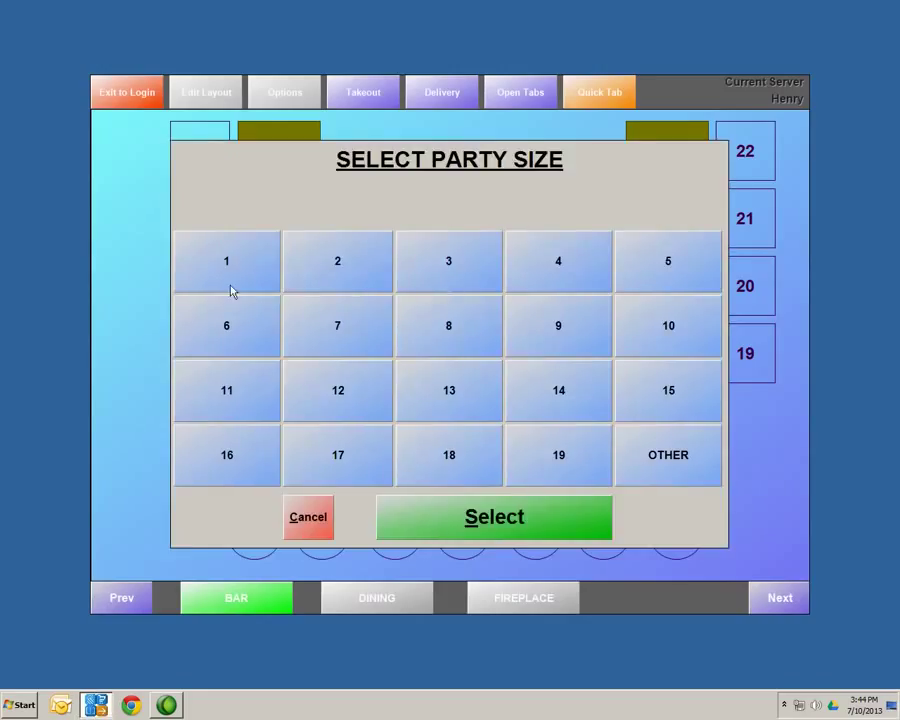
left_click(231, 285)
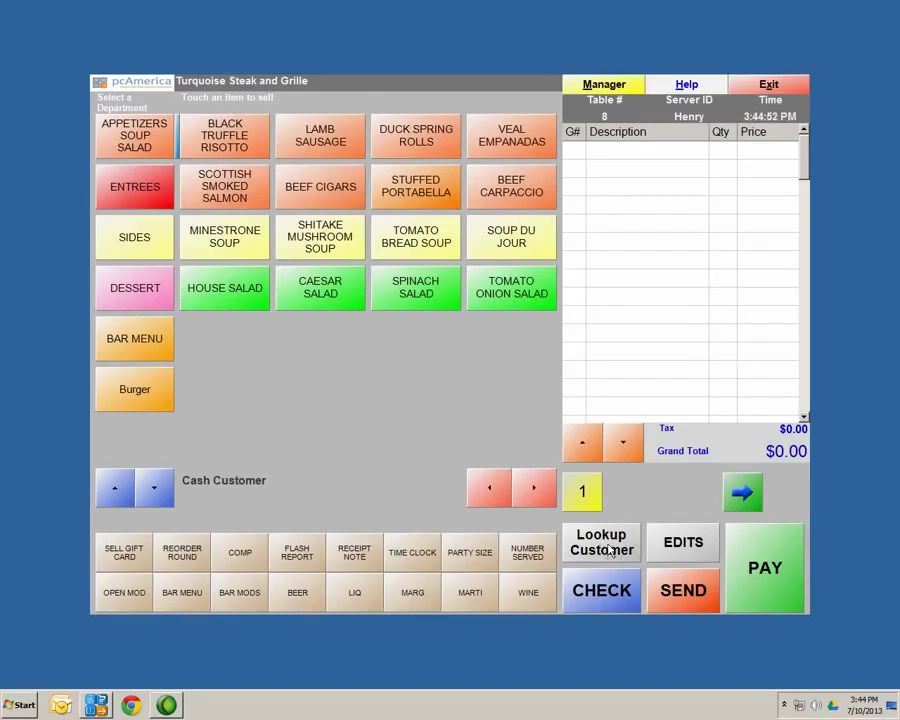
left_click(603, 550)
double_click(313, 196)
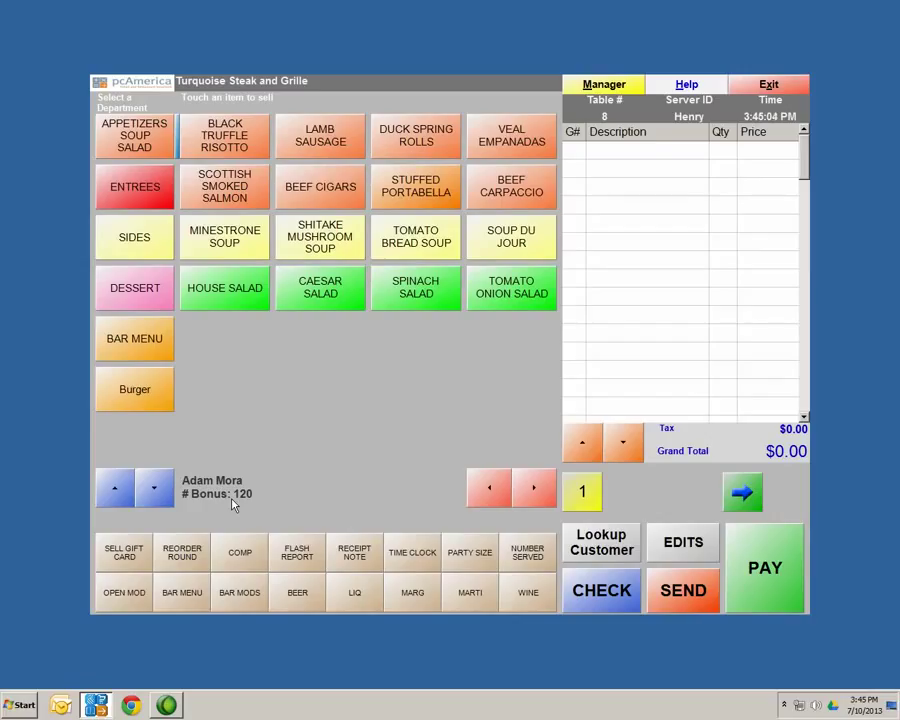
- Add a Caesar Salad with Oil and Vinegar and start payment
left_click(312, 297)
left_click(563, 243)
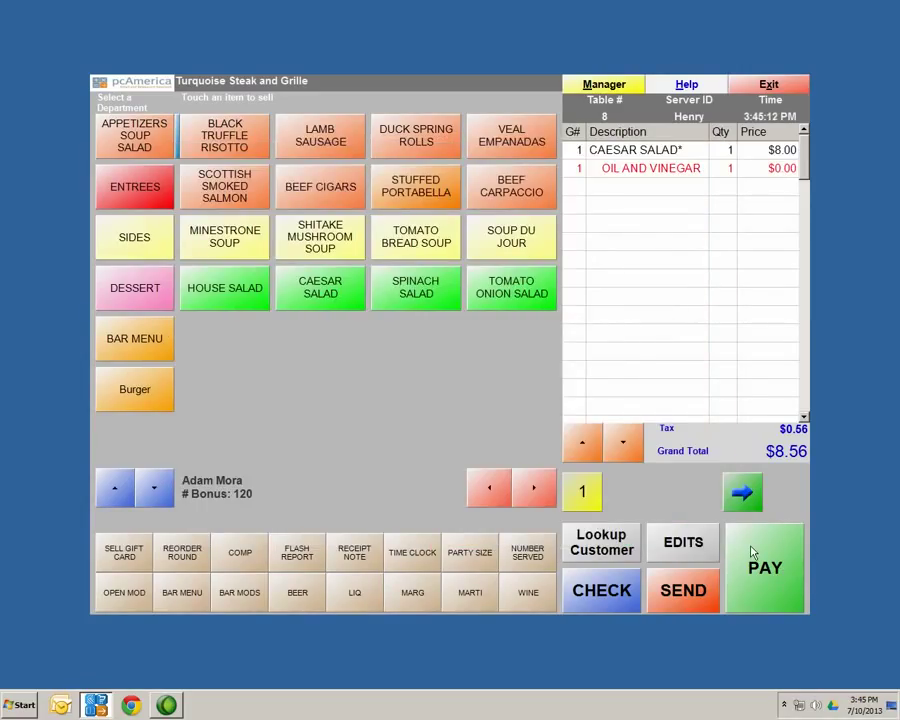
left_click(760, 560)
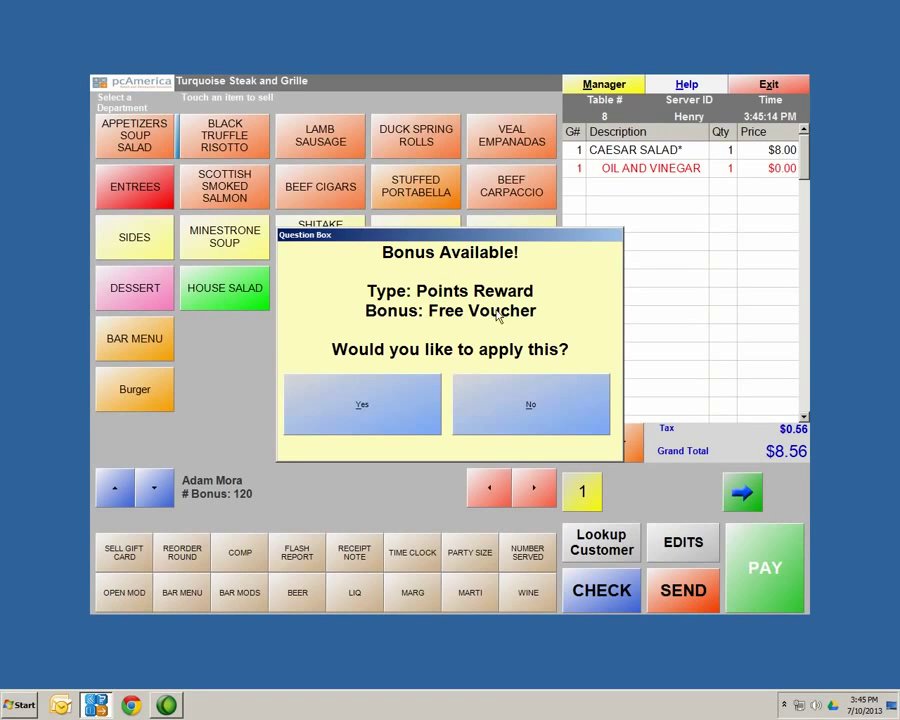
- Accept the FREE $5.00 Voucher, pay $8.56 cash, skip the receipt, and cancel the file save
left_click(370, 418)
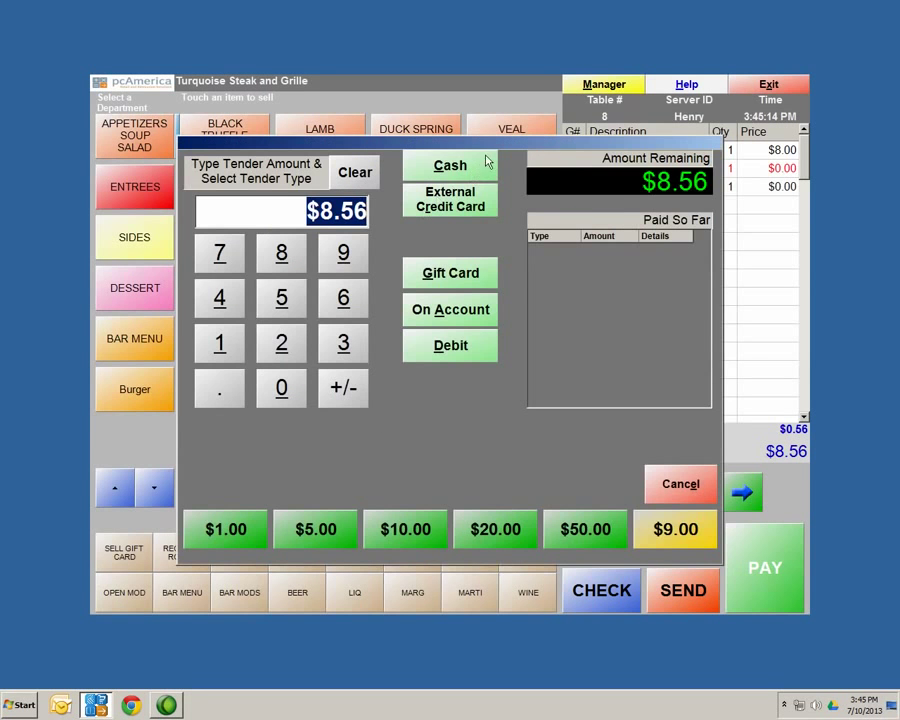
left_click_drag(490, 150, 332, 136)
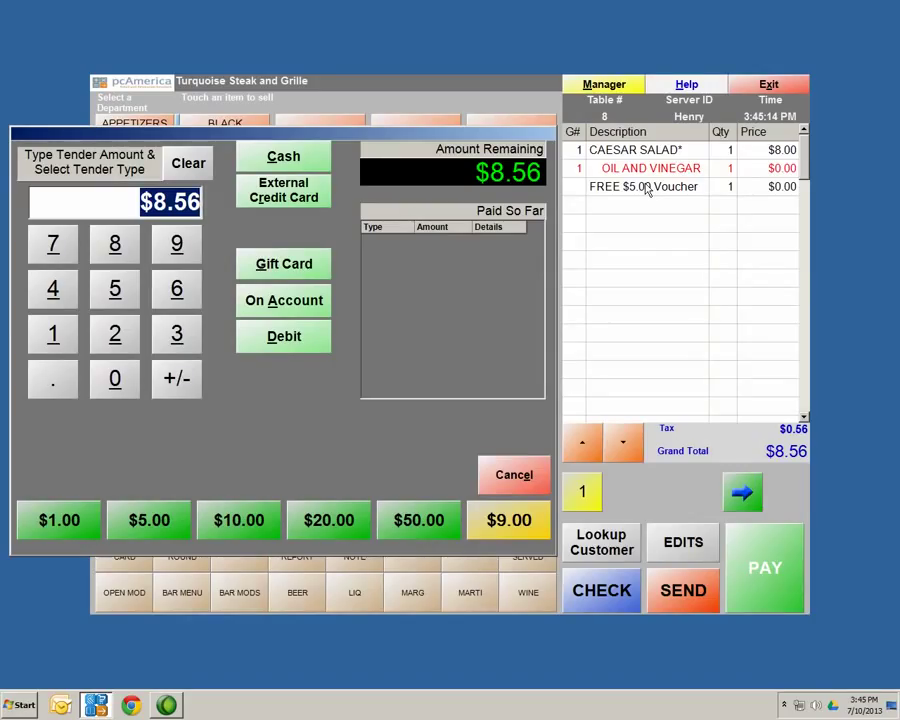
left_click(296, 153)
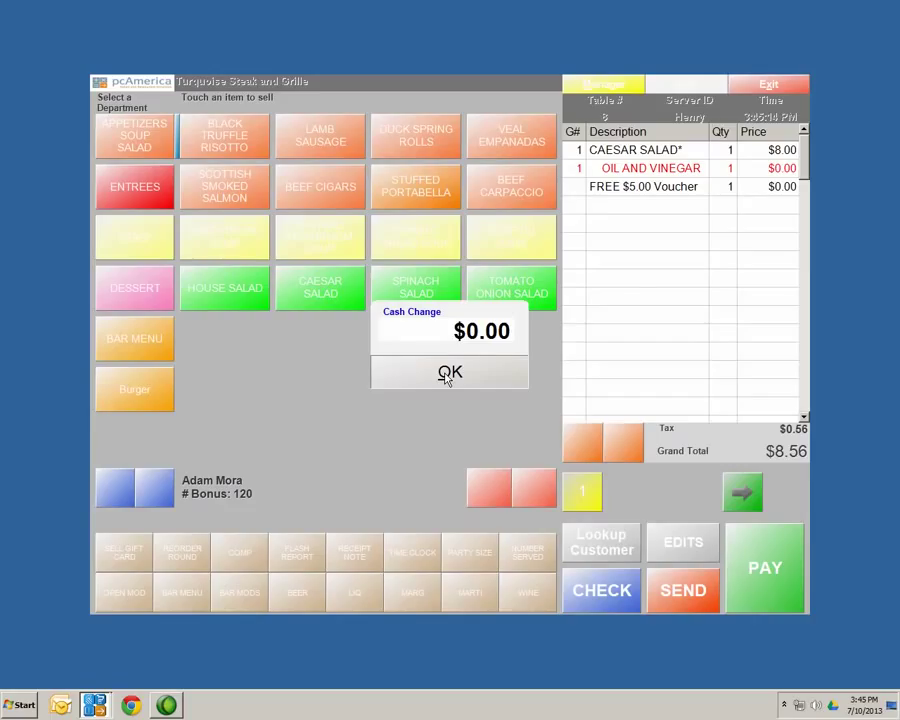
left_click(448, 373)
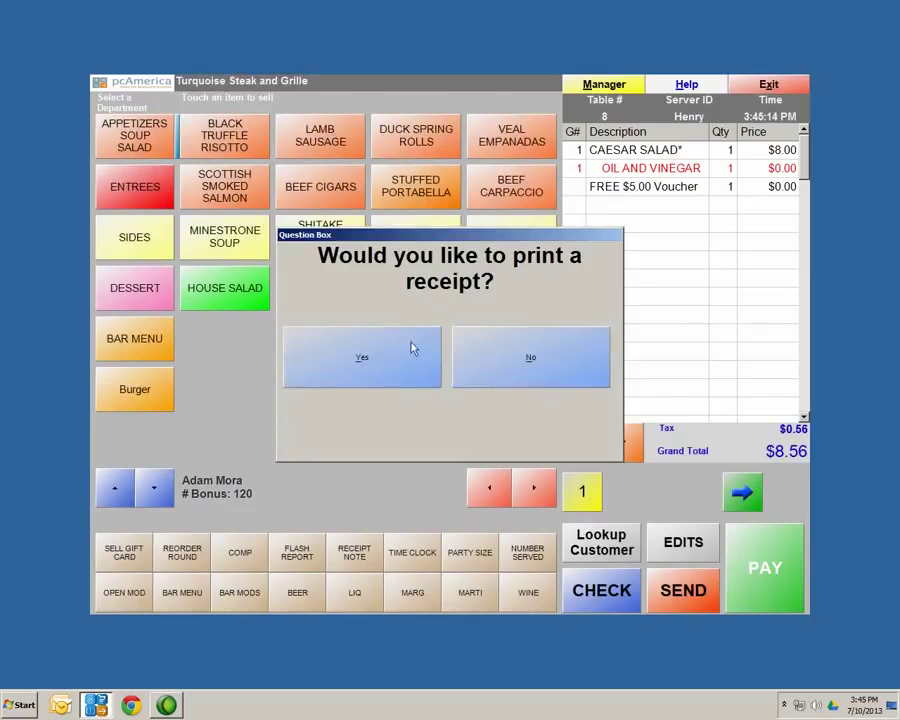
left_click(503, 360)
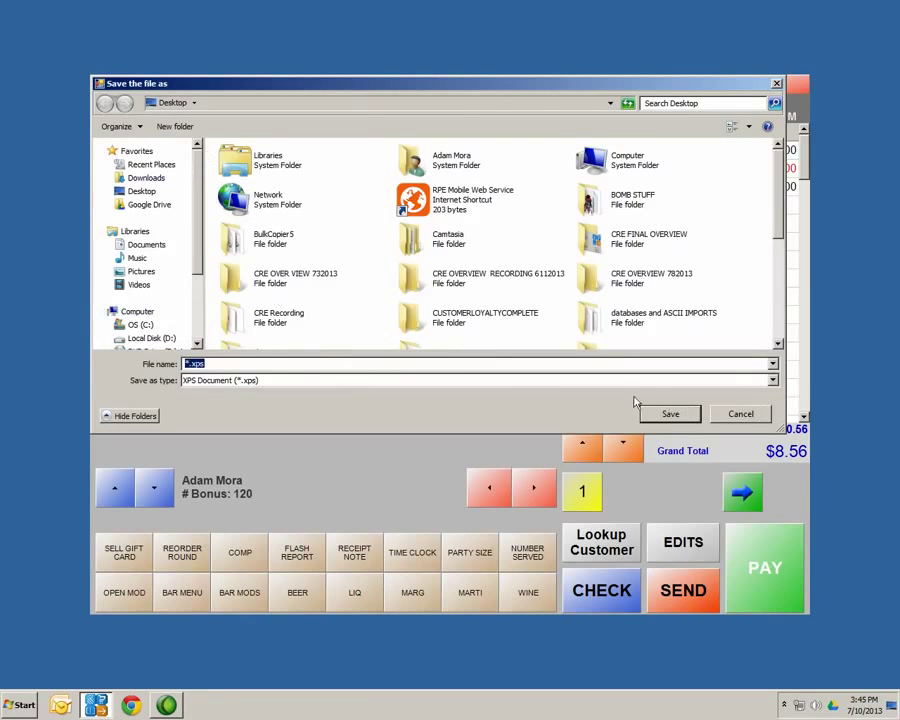
left_click(743, 414)
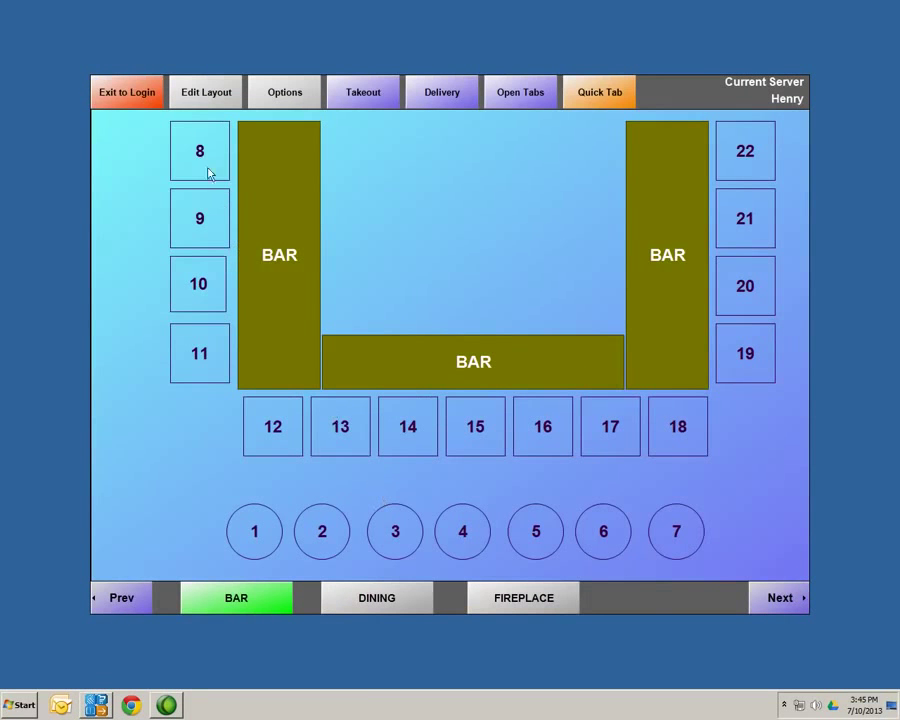
- Open table 8 for a party of one with the loyalty customer attached
left_click(208, 163)
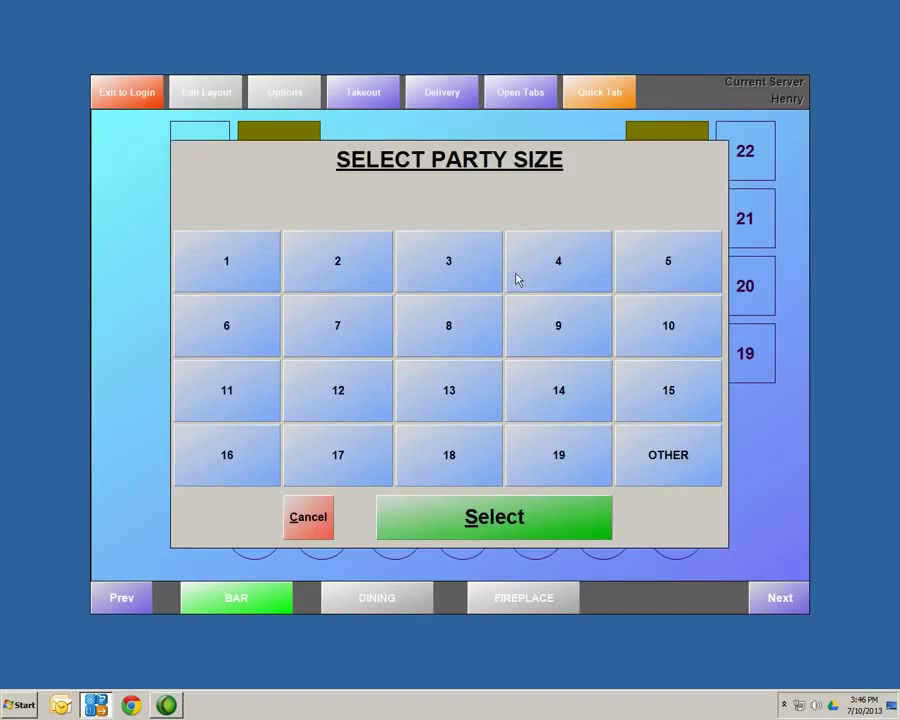
left_click(227, 255)
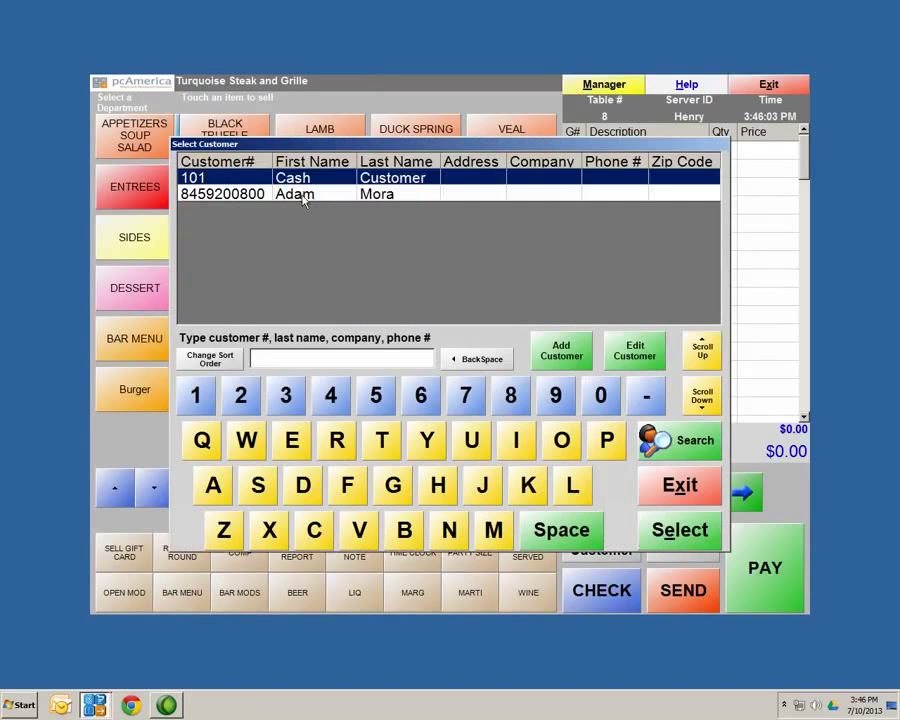
left_click(306, 196)
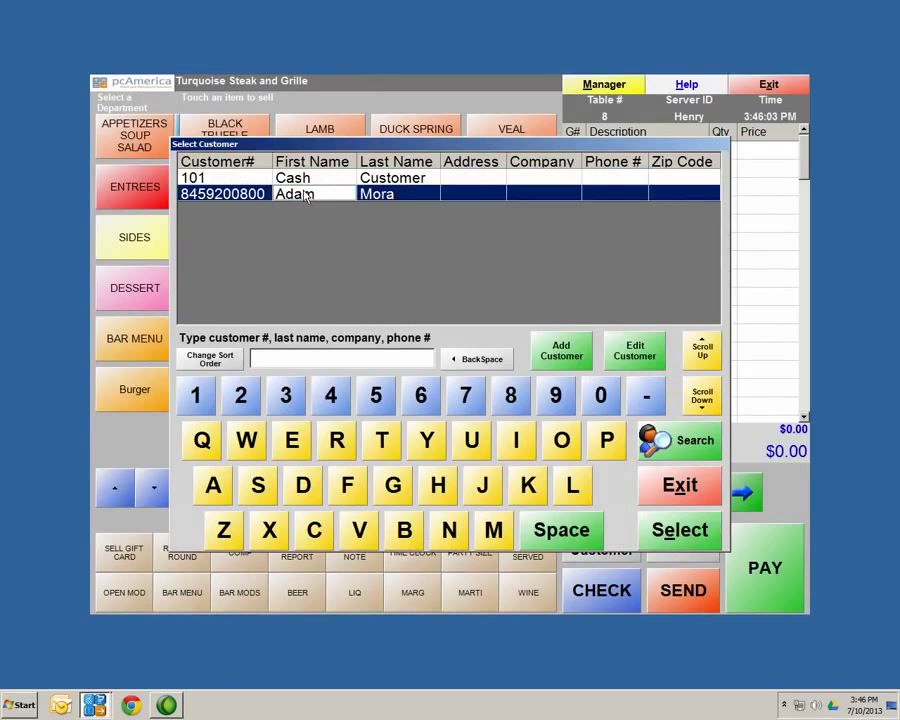
left_click(306, 196)
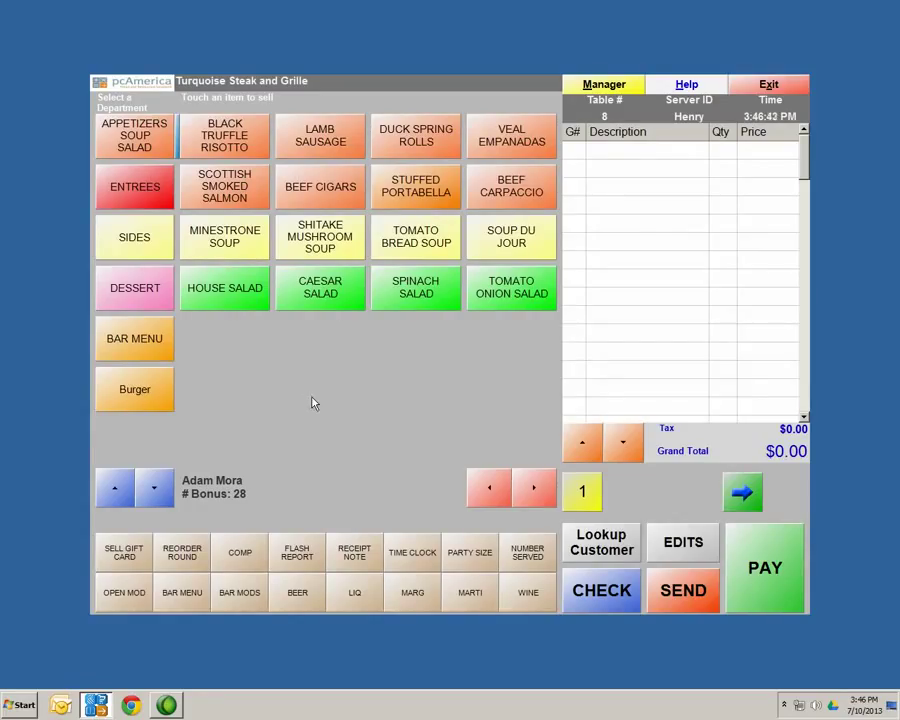
- Open Employee Maintenance from Manager > Administrative to show employee 01's record
left_click(600, 86)
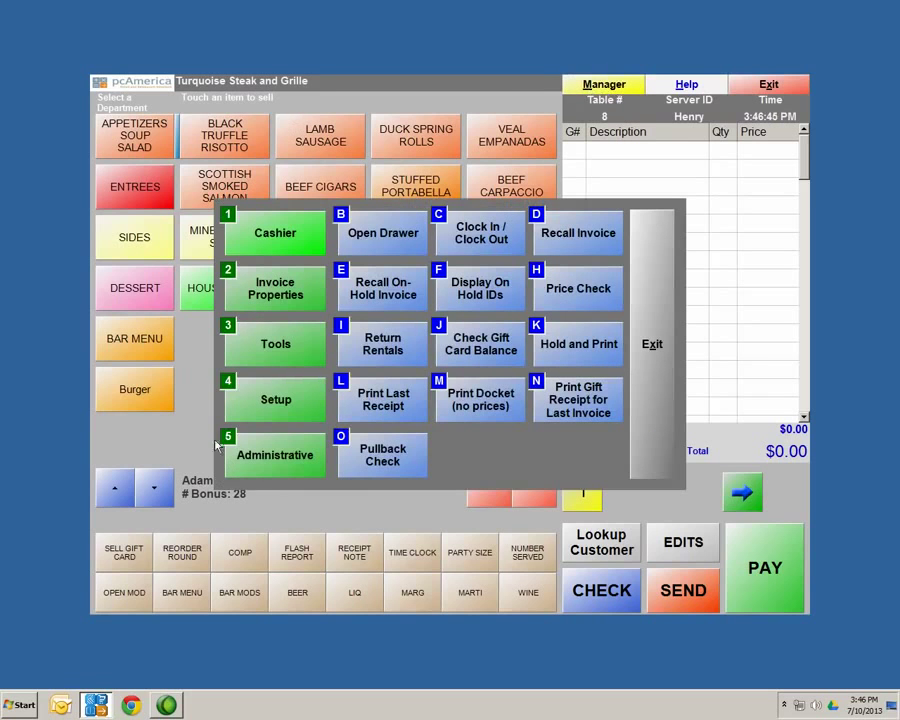
left_click(268, 463)
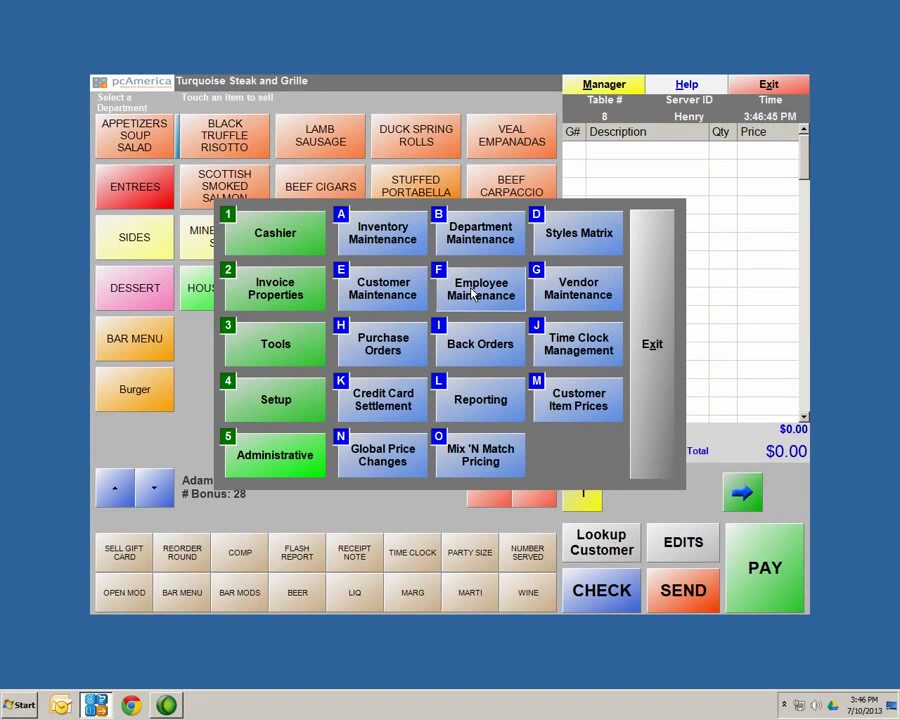
left_click(475, 291)
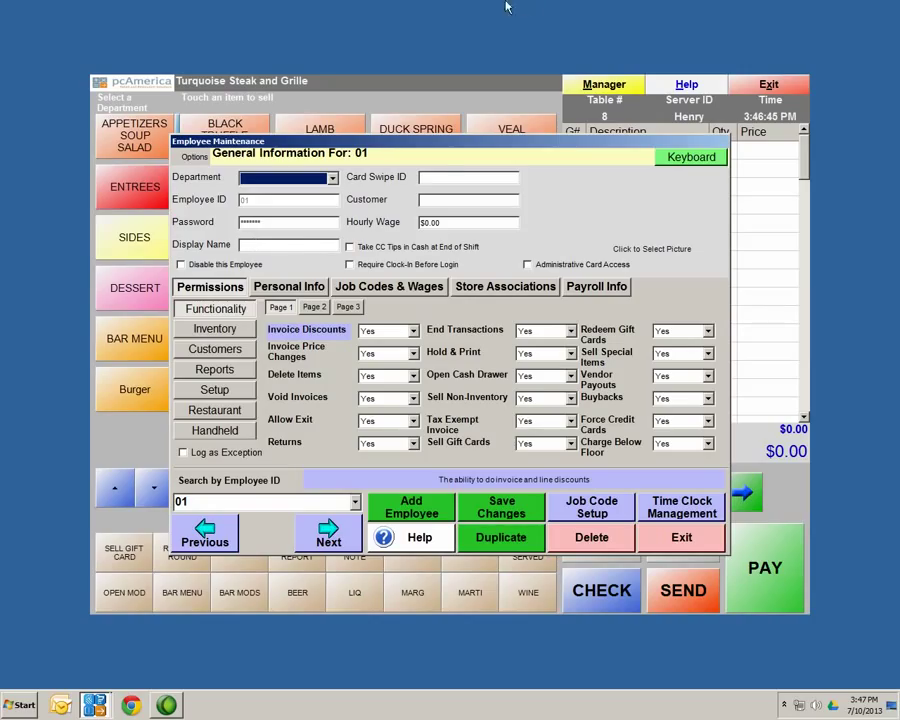
- Load employee 01 from the Employee ID list and show its Personal Info fields
mouse_move(420, 148)
left_mouse_down()
mouse_move(423, 132)
mouse_move(333, 113)
mouse_move(327, 94)
mouse_move(424, 150)
left_mouse_up()
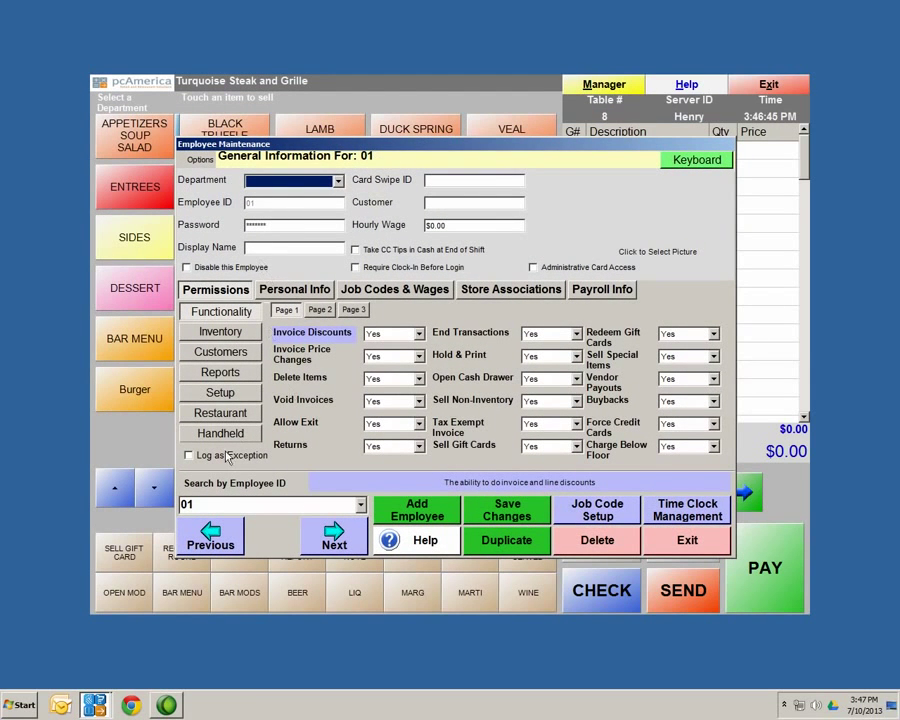
left_click(361, 506)
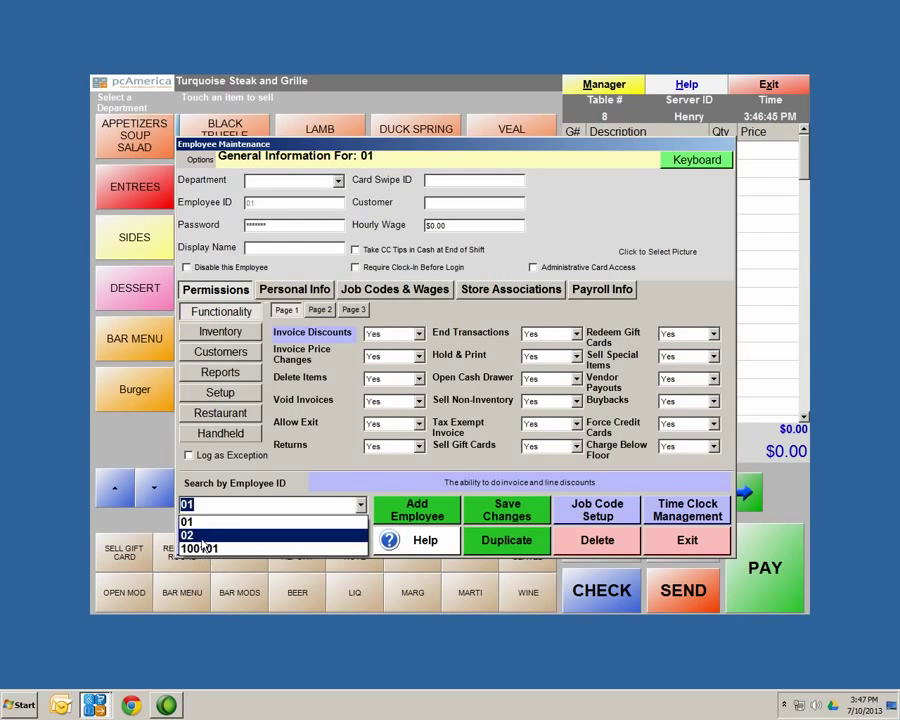
left_click(200, 521)
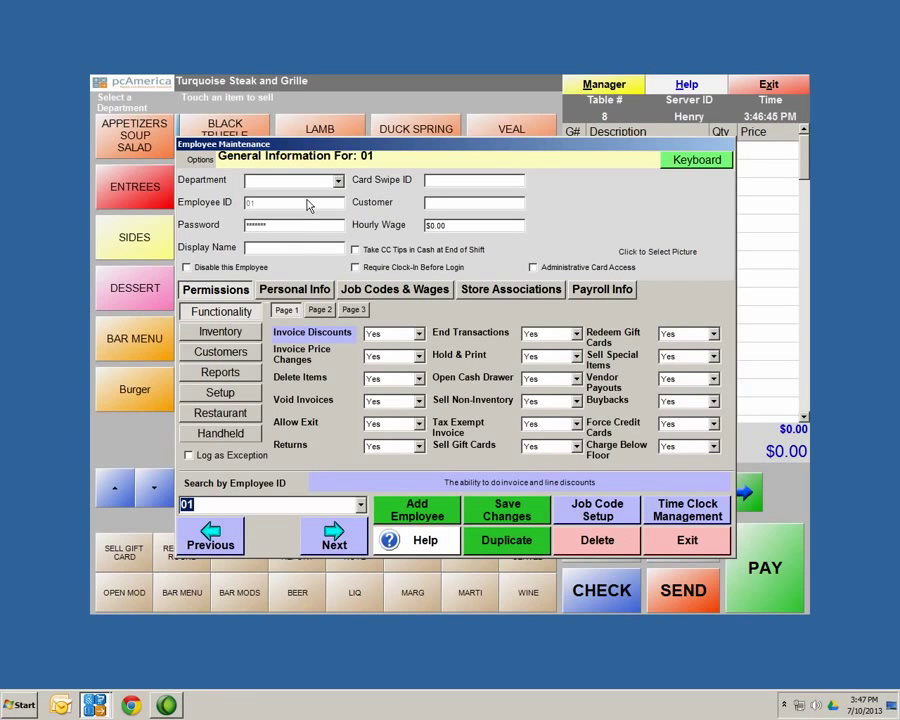
left_click(364, 506)
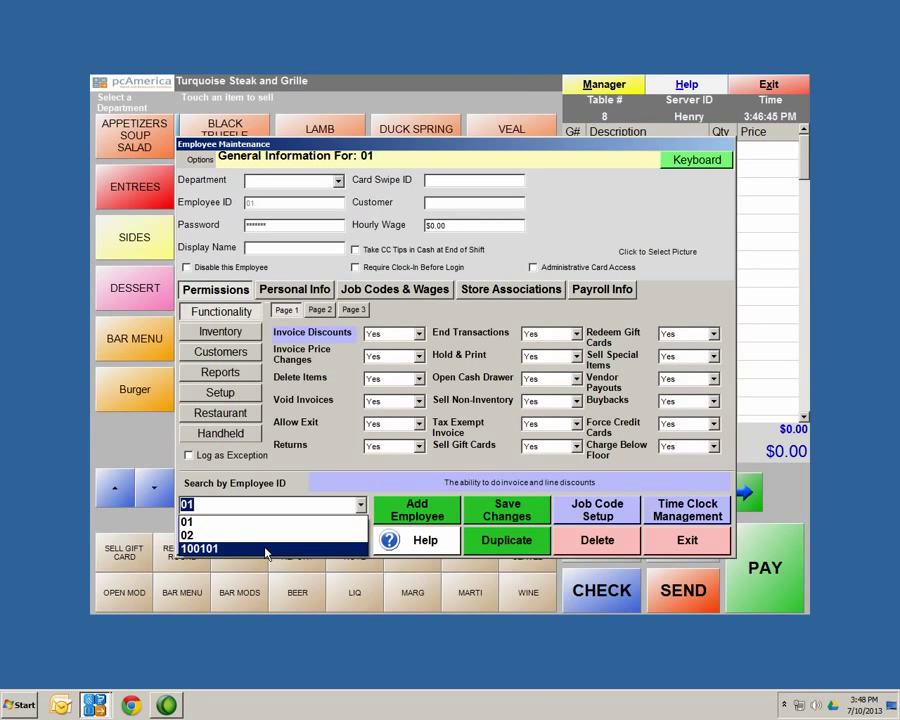
left_click(277, 209)
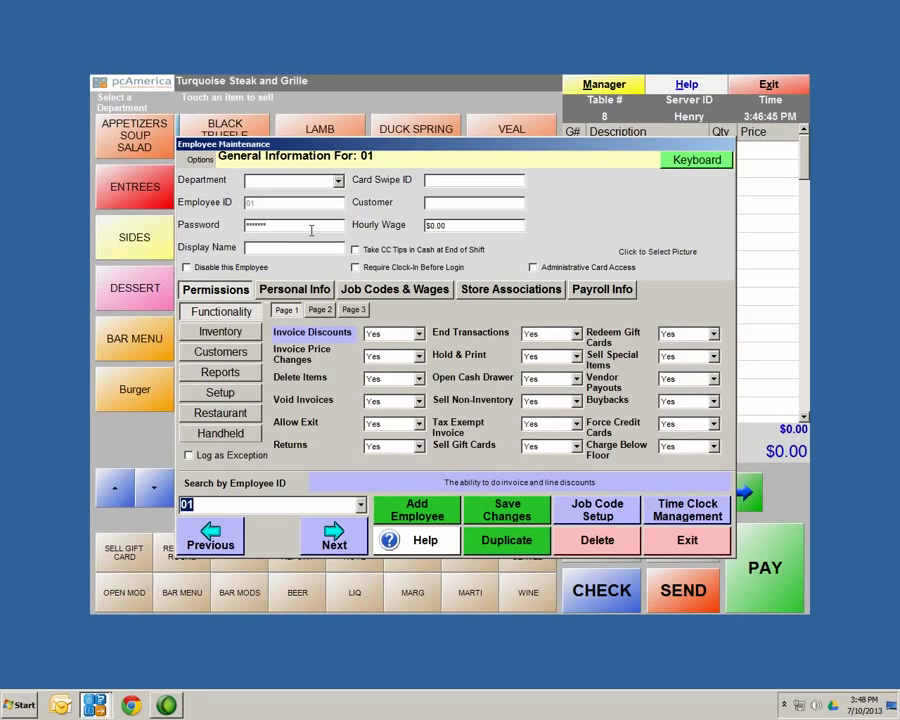
left_click(295, 289)
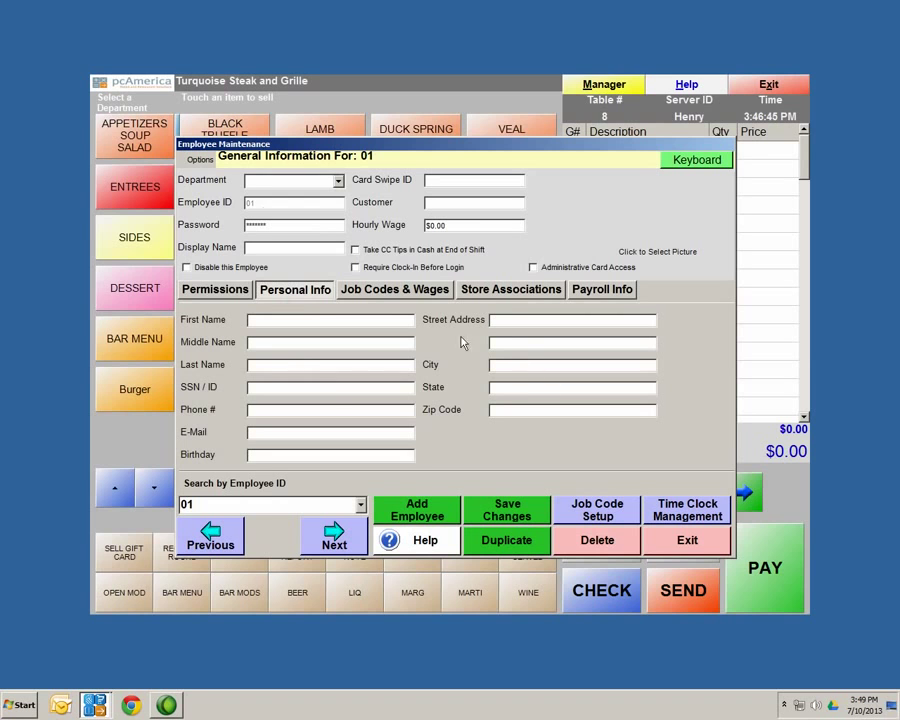
- Switch back to employee 01's Permissions to show Functionality page 1
left_click(240, 288)
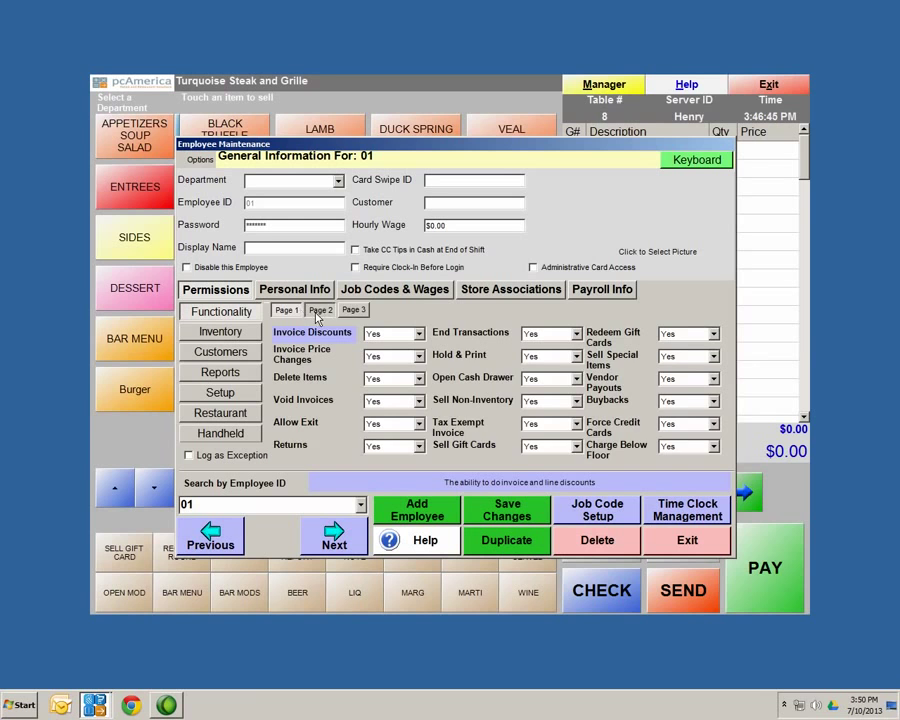
- Browse permission pages 1–3, then tick Log as Exception for Open Cash Drawer
left_click(319, 310)
left_click(352, 311)
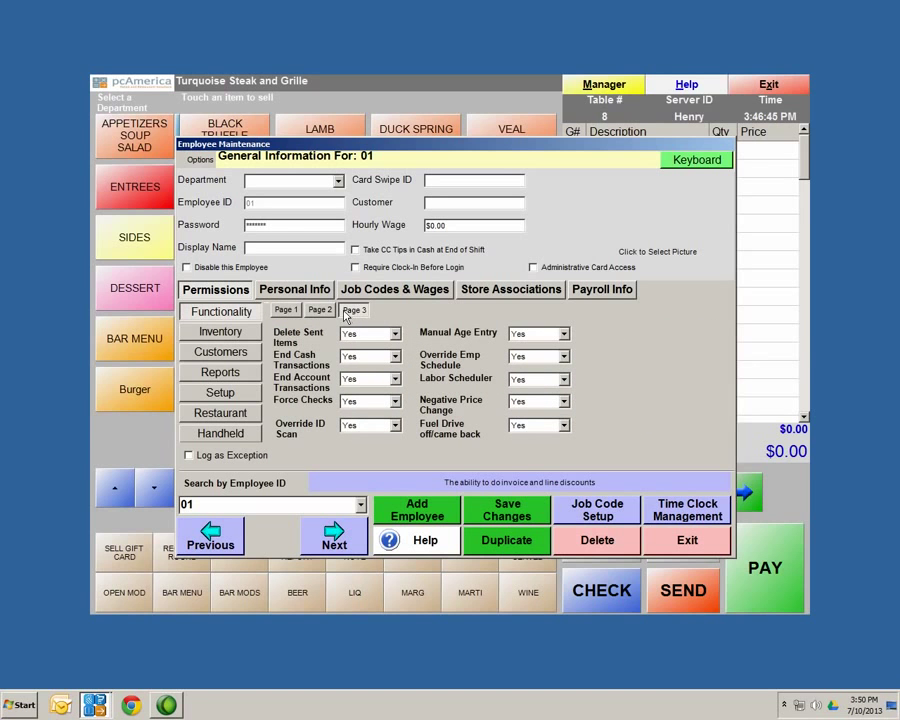
left_click(286, 310)
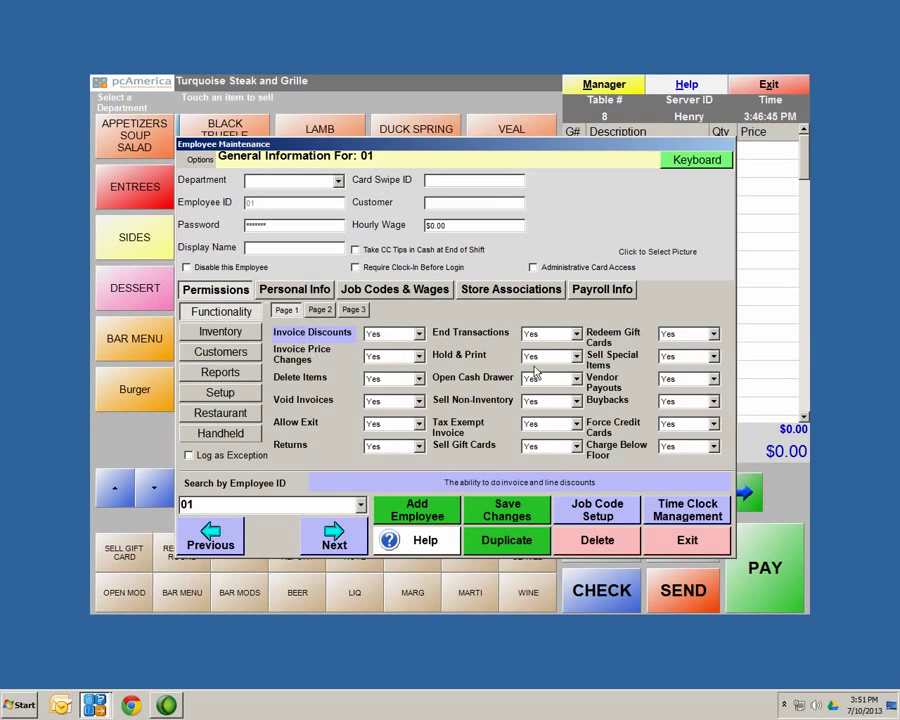
left_click(474, 339)
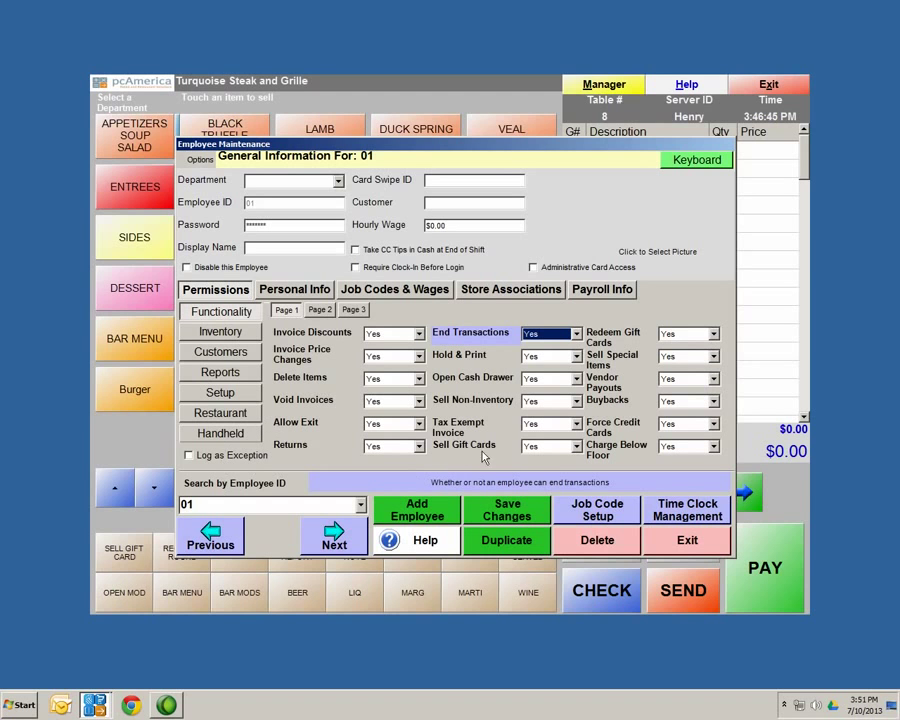
left_click(455, 384)
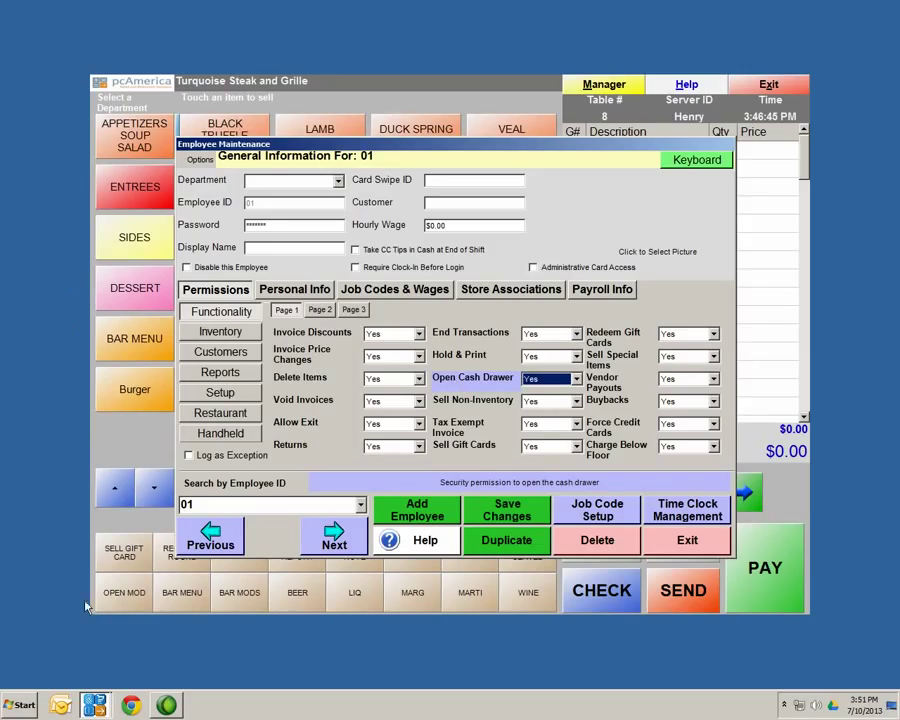
left_click(189, 456)
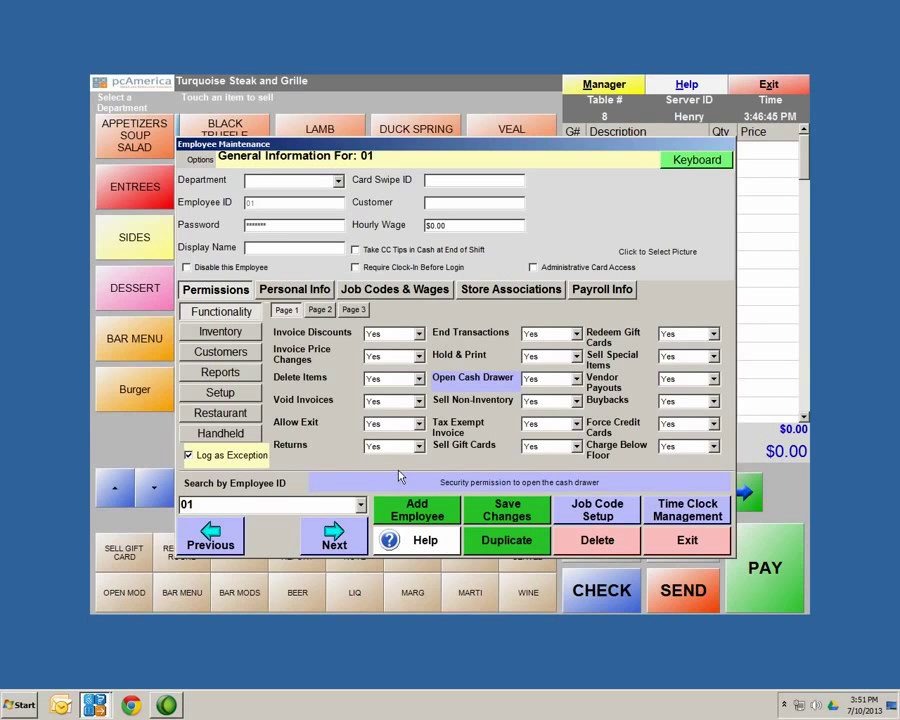
- Review Hold & Print and Sell Non-Inventory, then page through back to permissions page 1
left_click(464, 358)
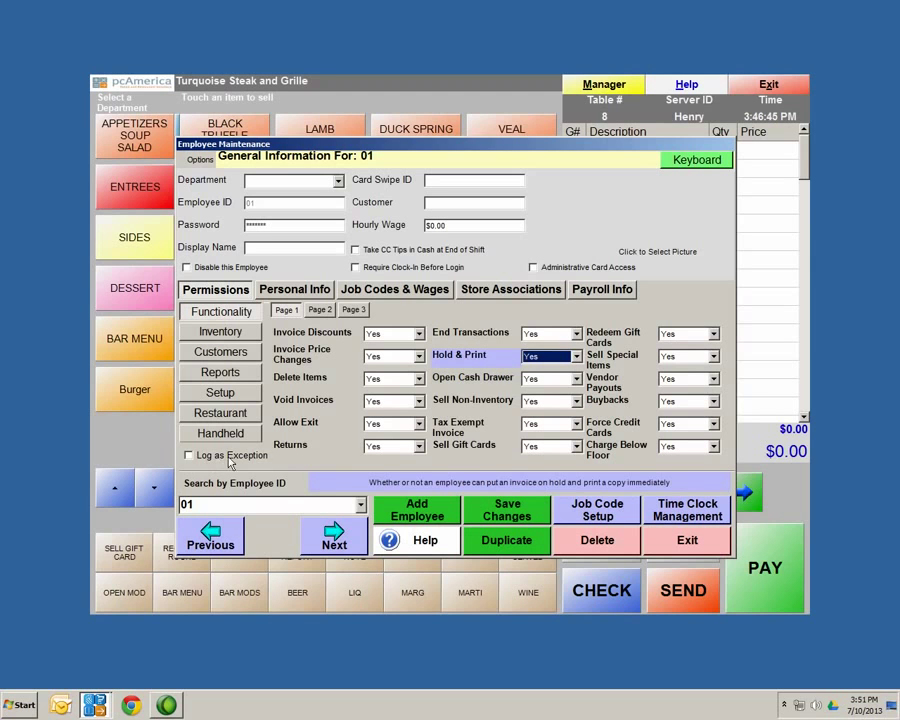
left_click(477, 399)
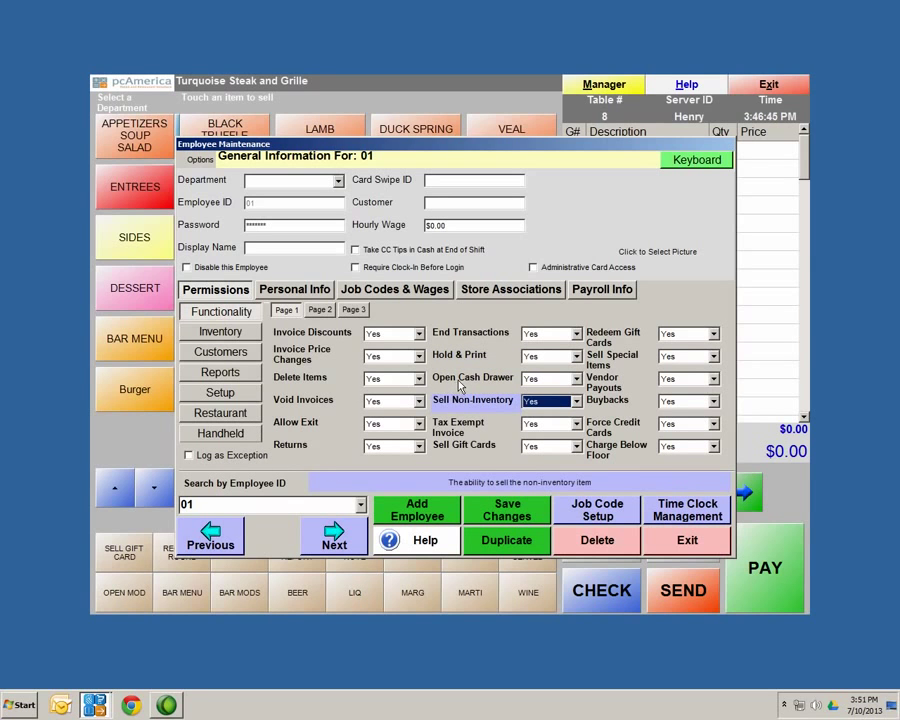
left_click(460, 383)
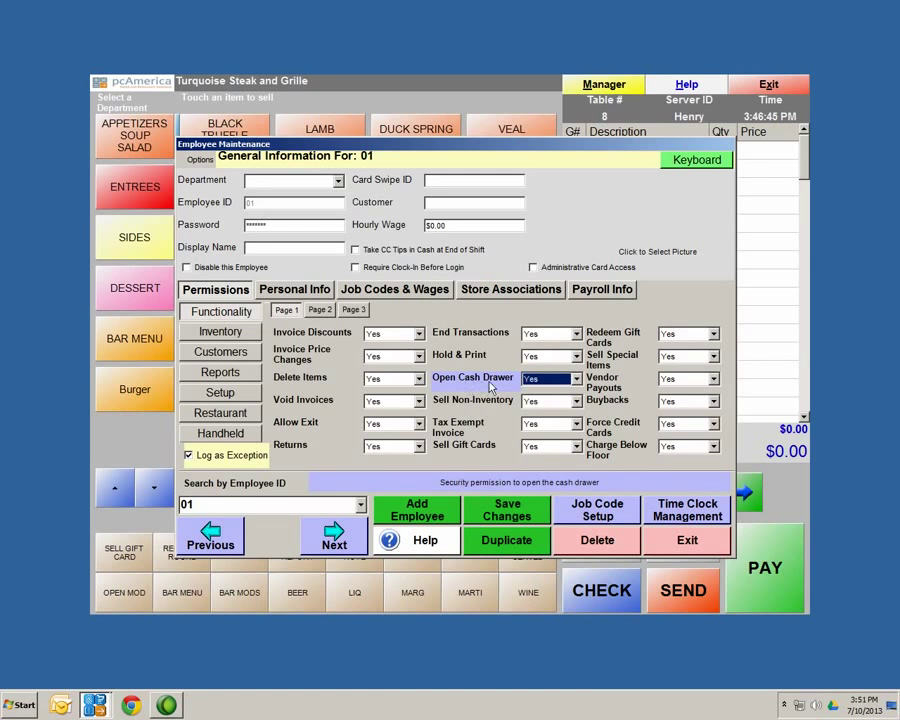
left_click(320, 313)
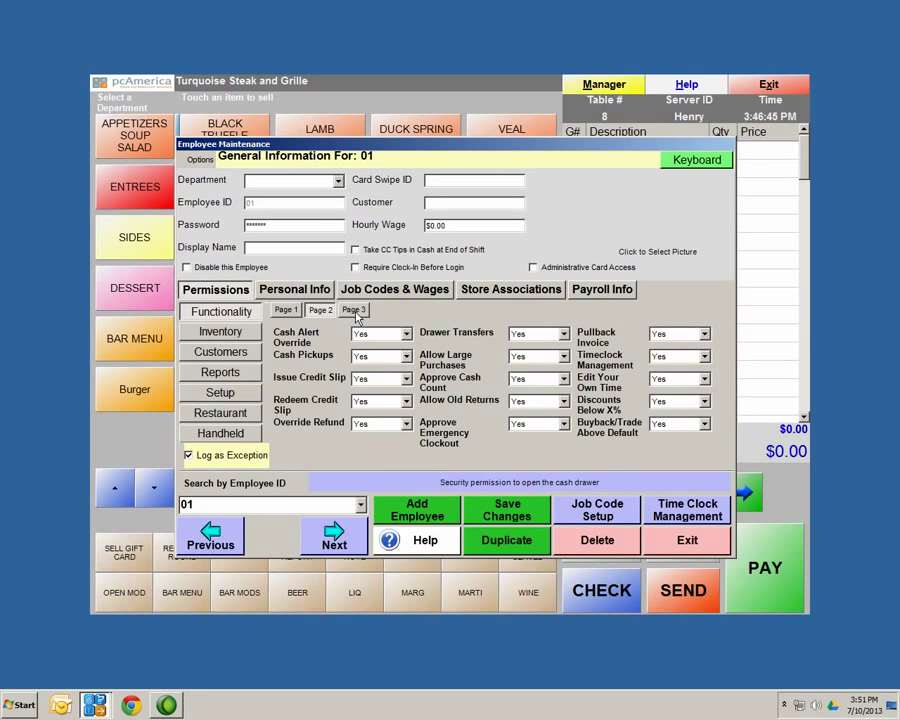
left_click(355, 312)
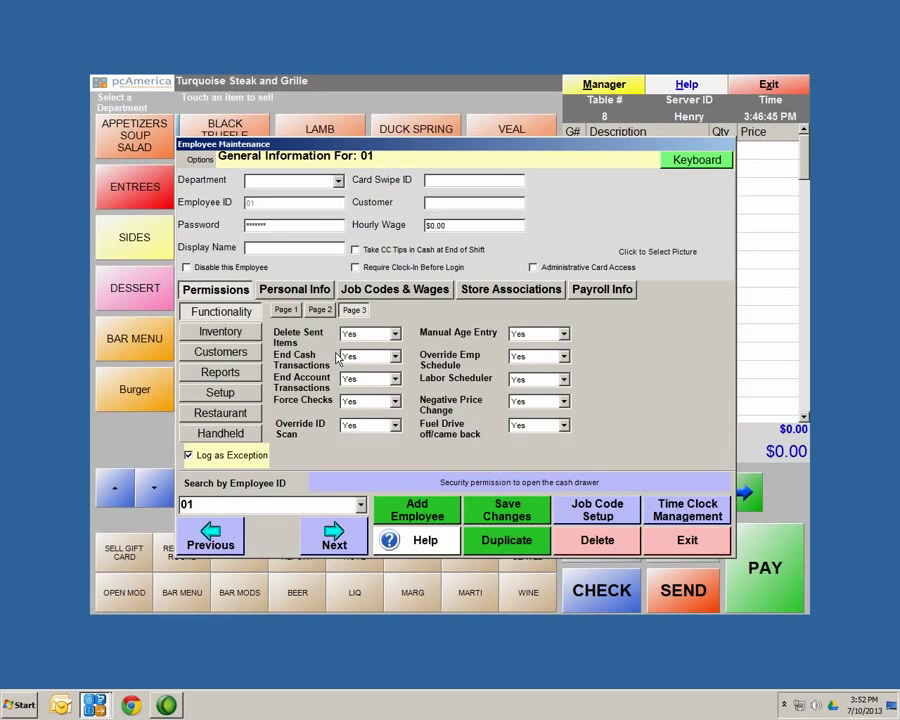
left_click(321, 311)
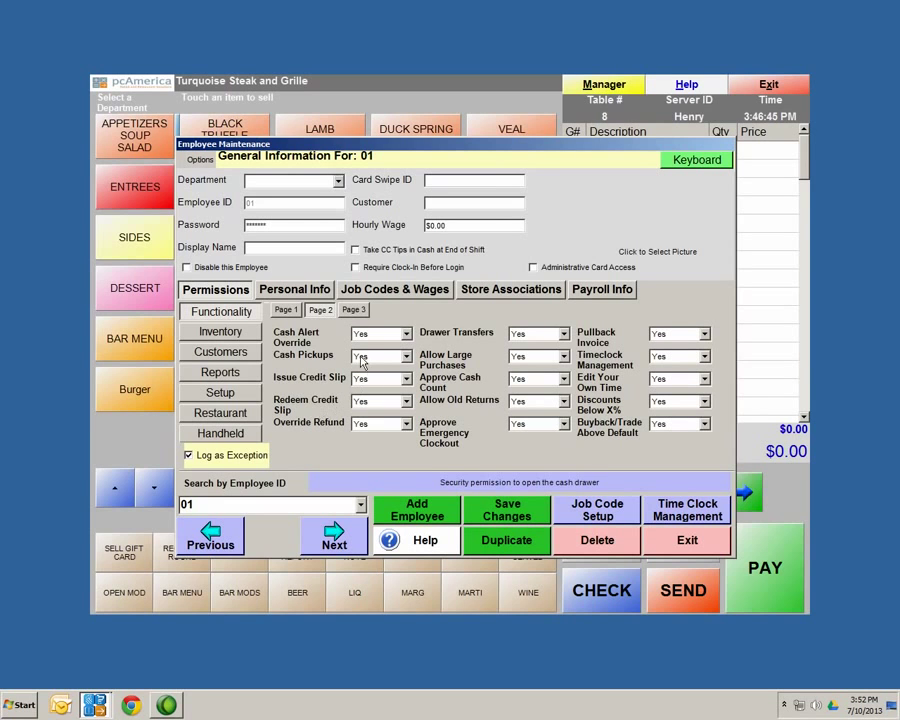
left_click(286, 310)
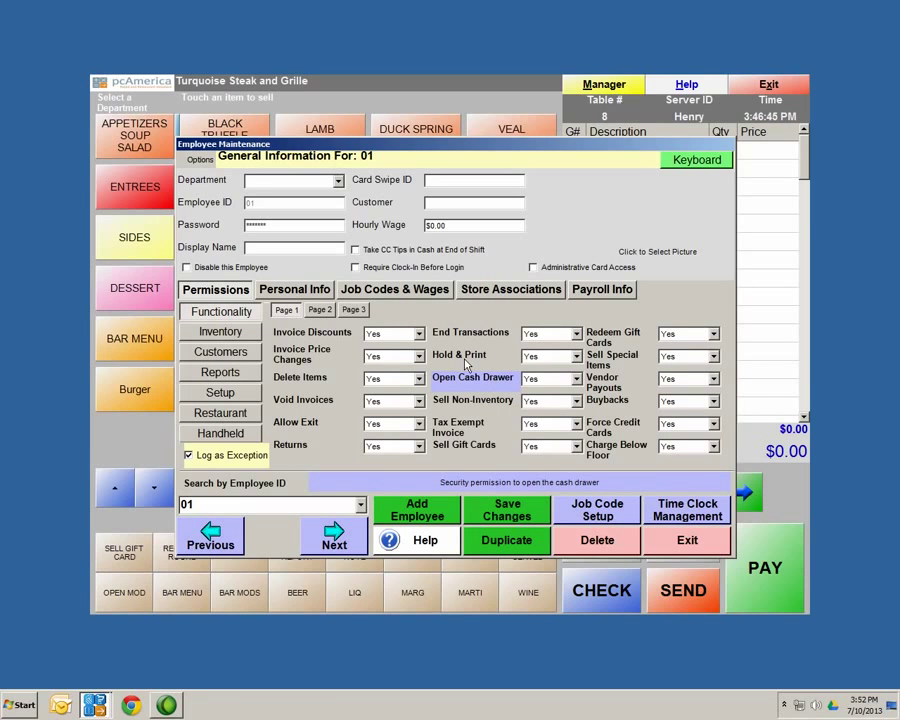
- Browse the permission groups and set Restaurant's Access Others Tables to Prompt for employee 01
left_click(224, 335)
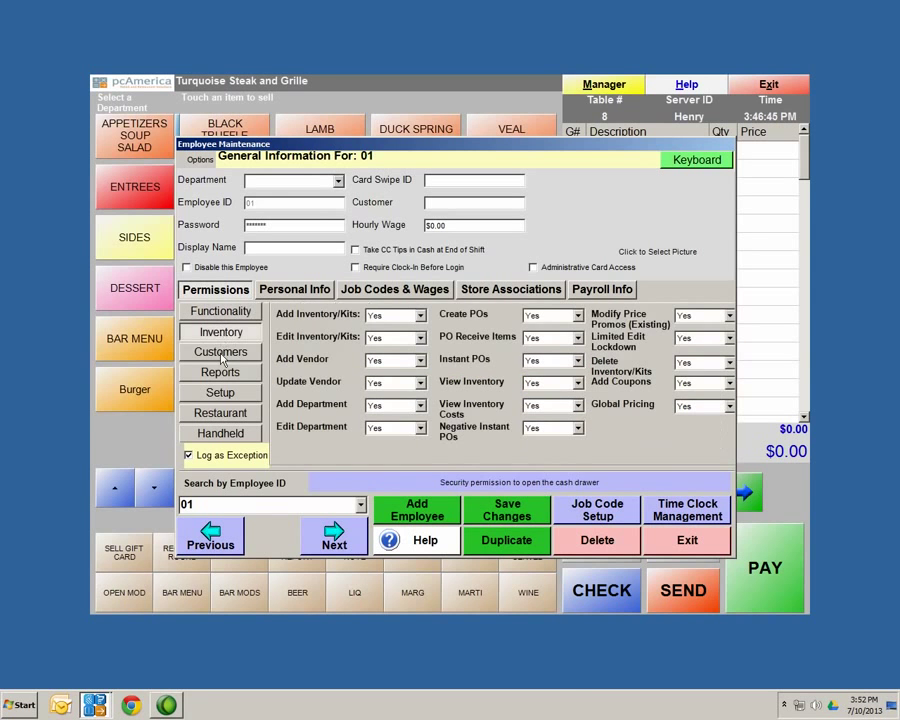
left_click(236, 357)
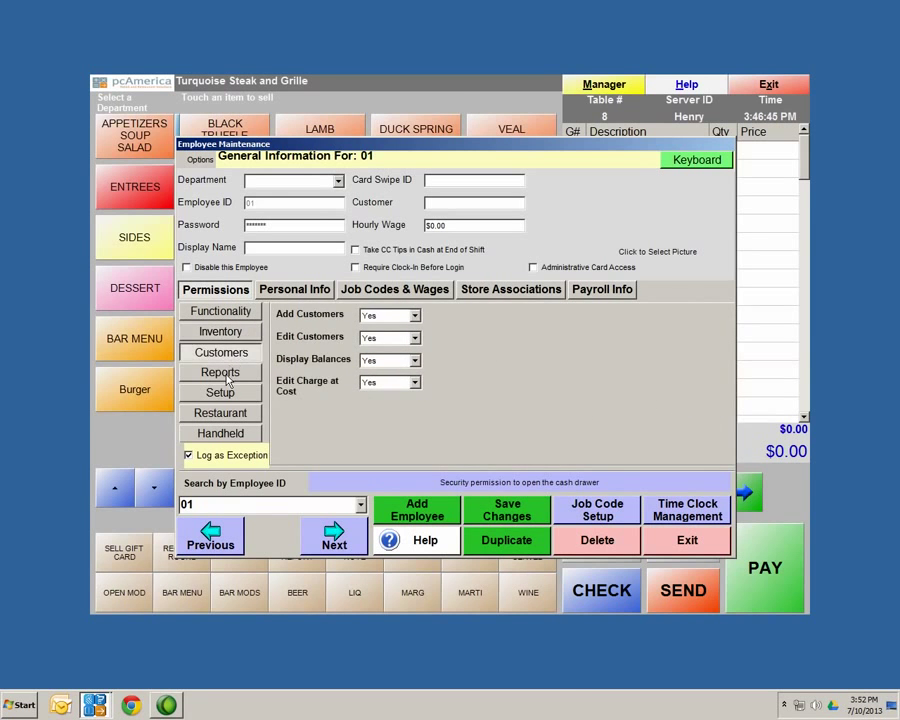
left_click(221, 374)
left_click(241, 394)
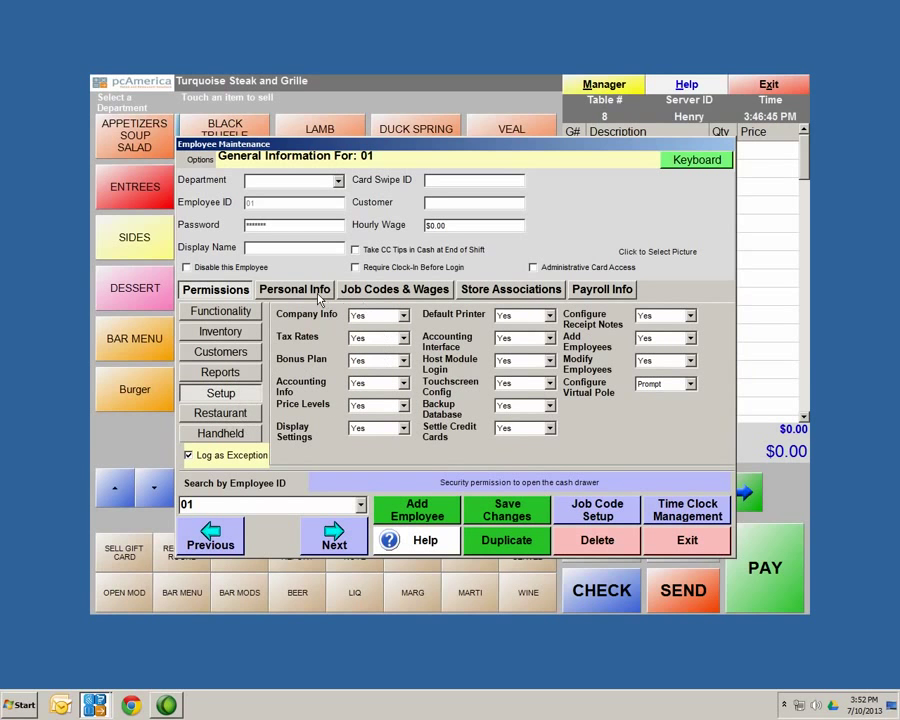
left_click(380, 319)
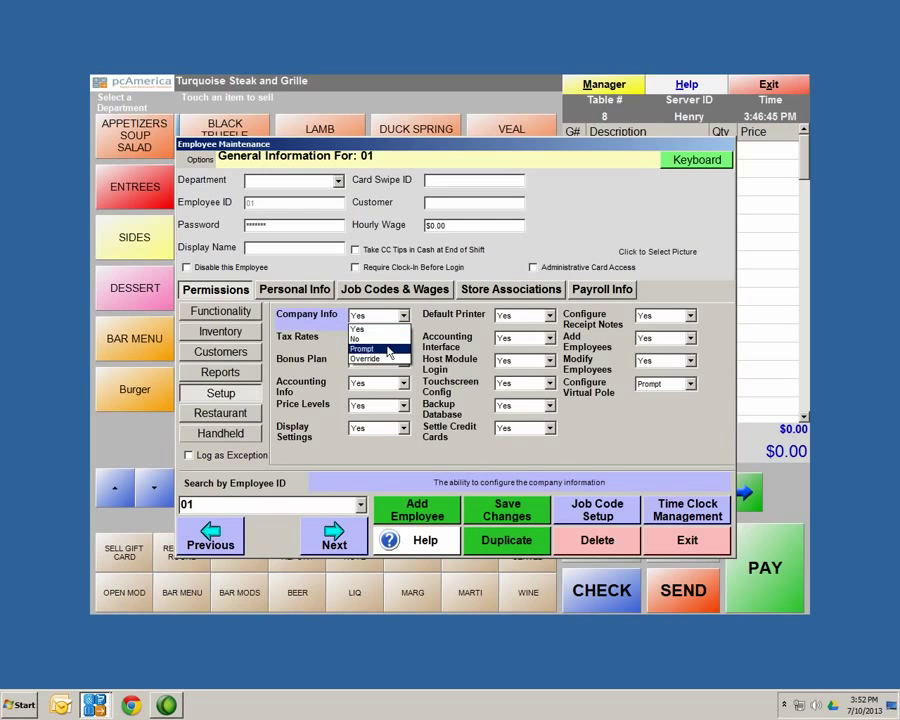
left_click(216, 418)
left_click(221, 413)
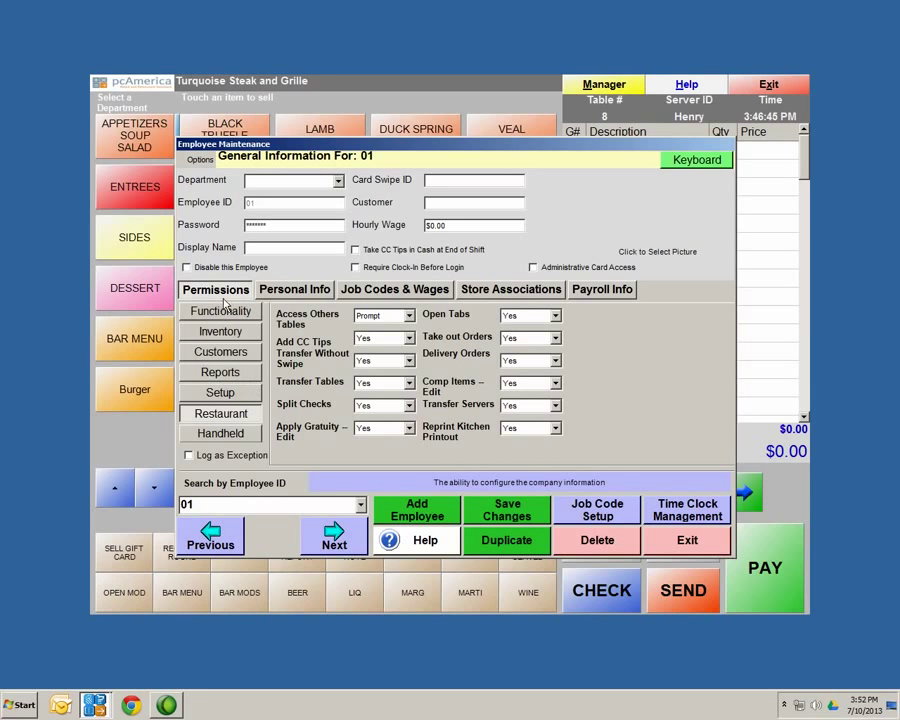
left_click(385, 316)
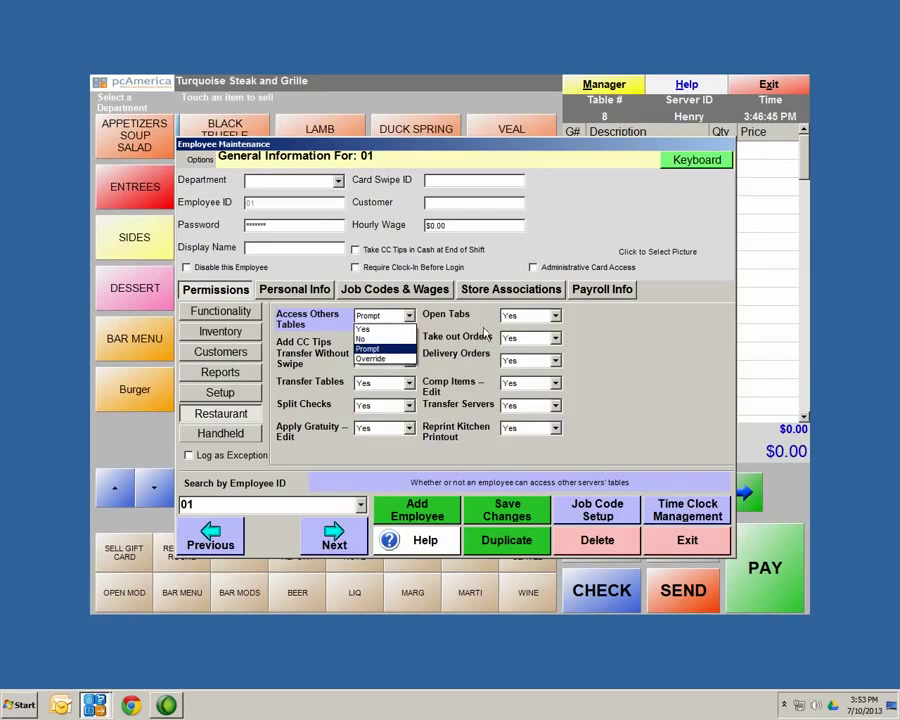
left_click(297, 343)
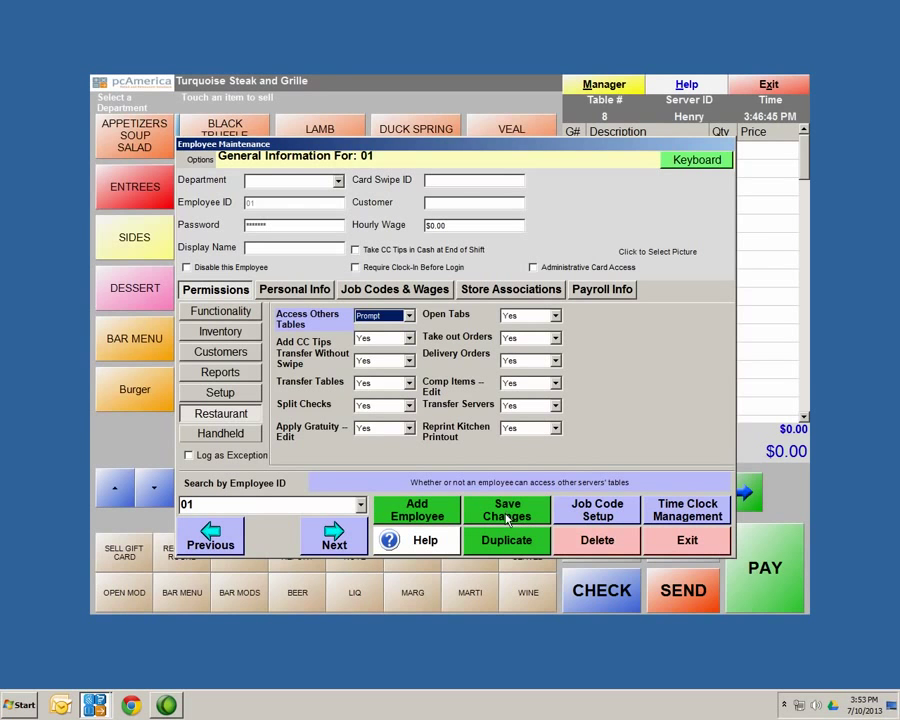
left_click(297, 291)
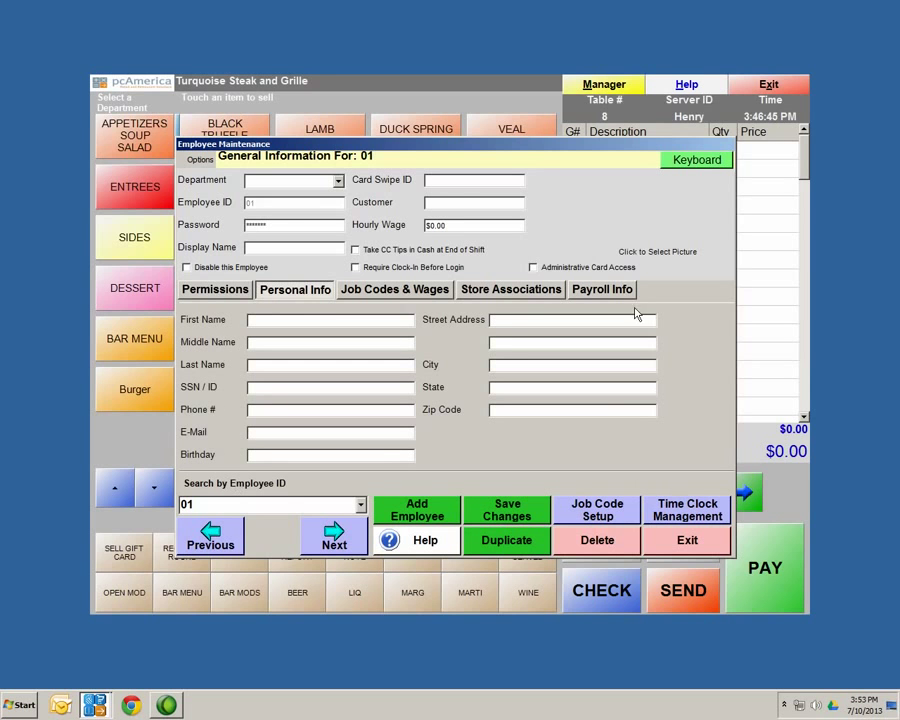
left_click(419, 292)
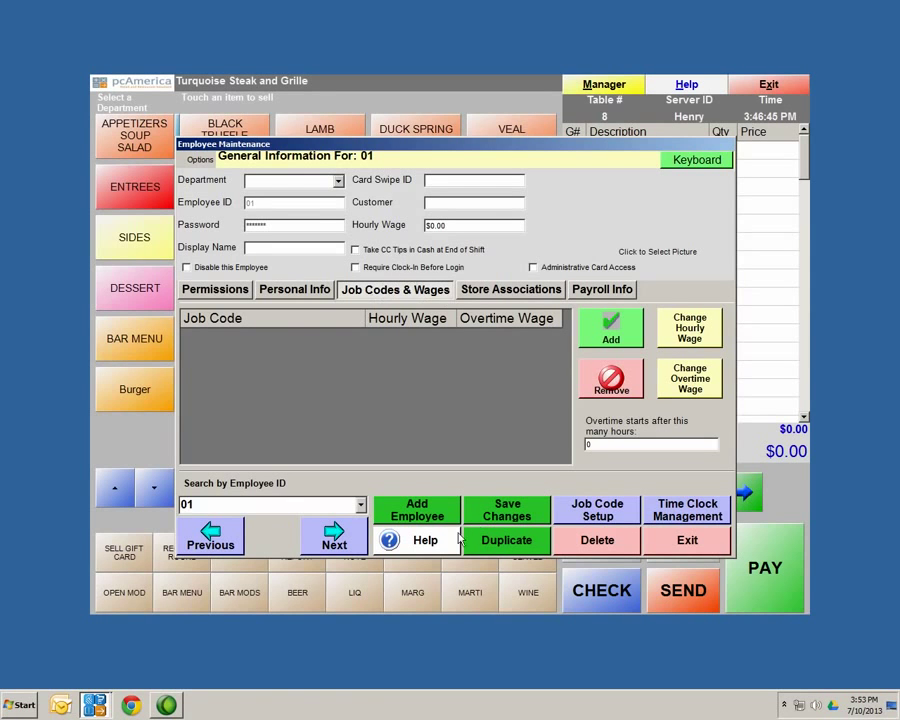
- In Job Code Setup, uncheck Cash Bank for the SERVER job code and update it
left_click(610, 515)
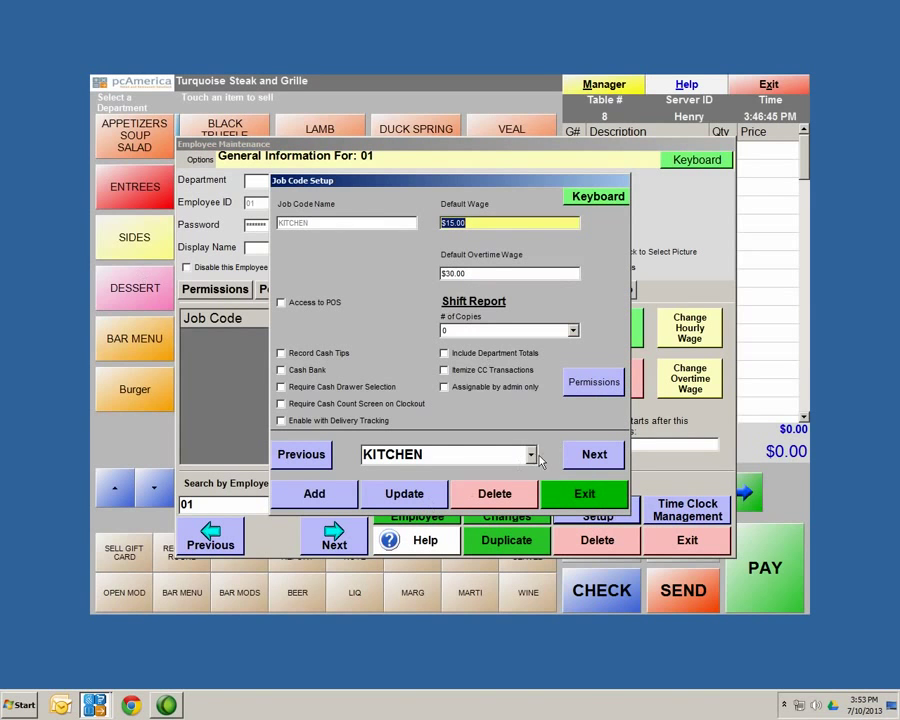
left_click(532, 456)
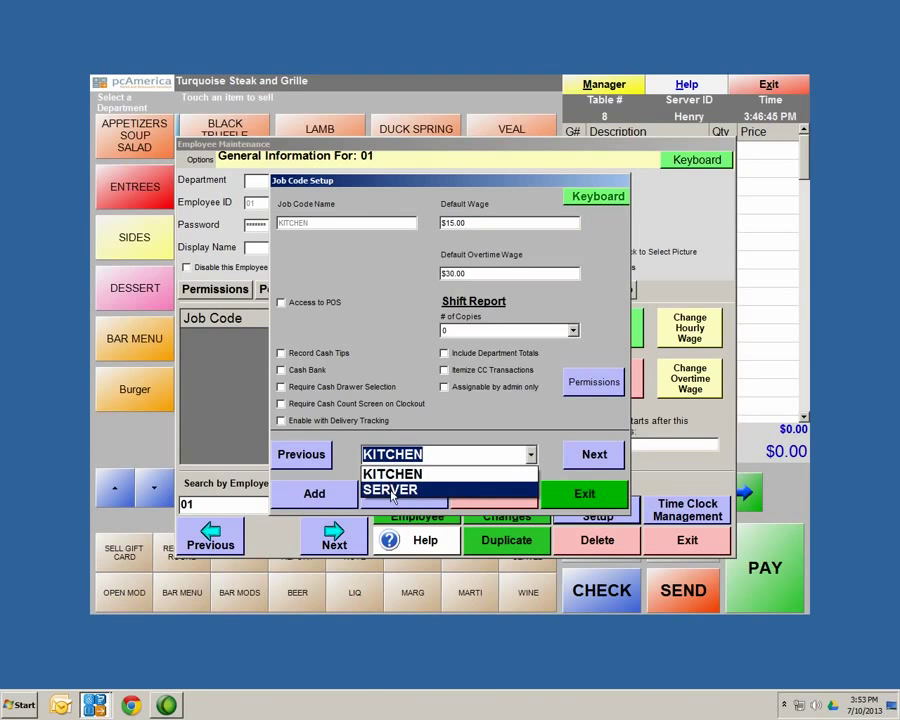
left_click(280, 340)
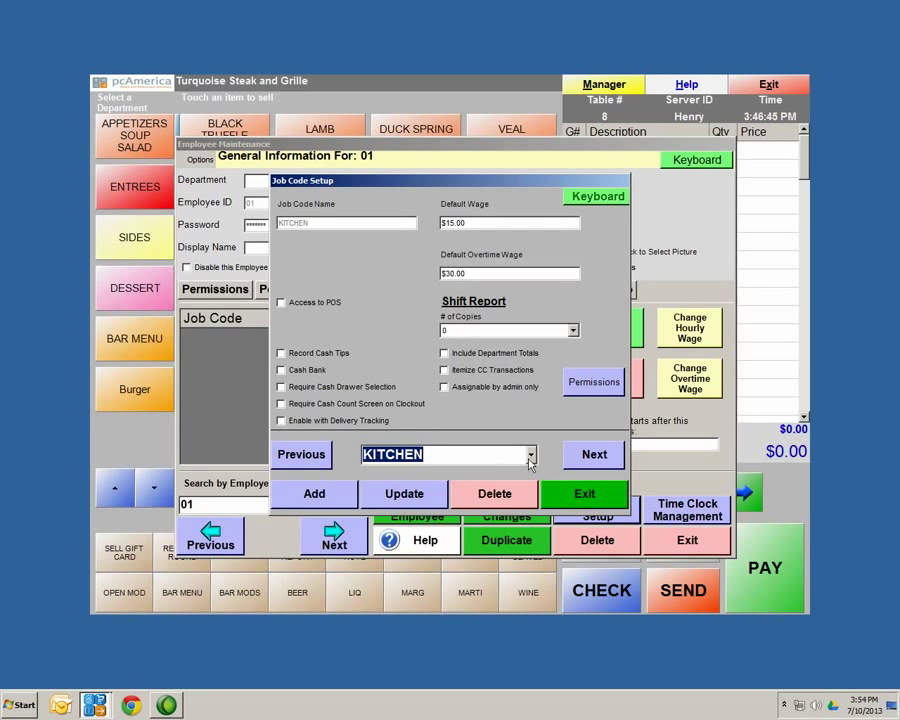
left_click(477, 456)
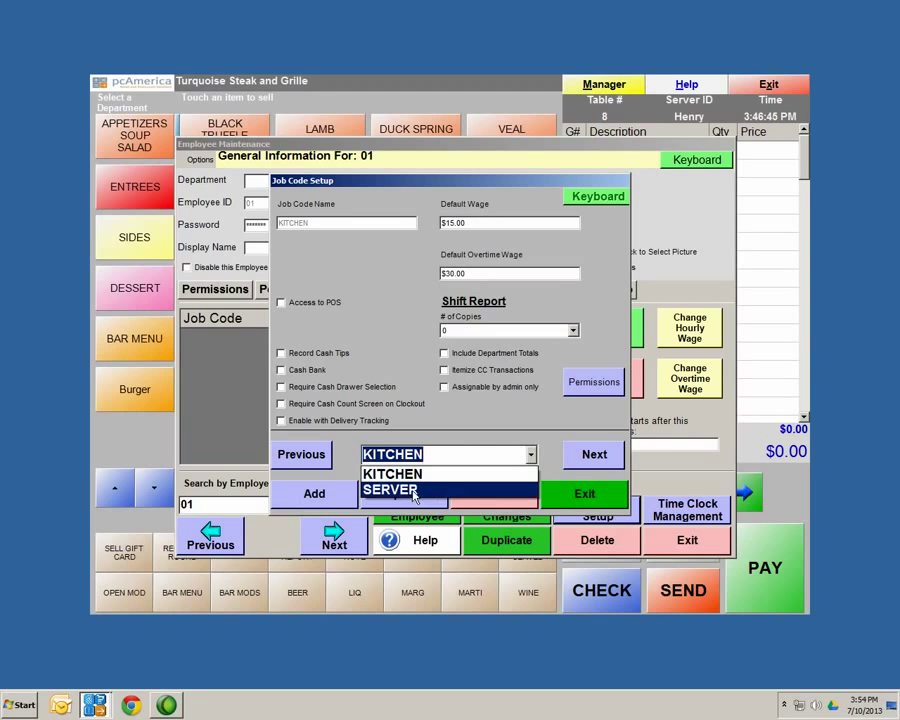
left_click(450, 489)
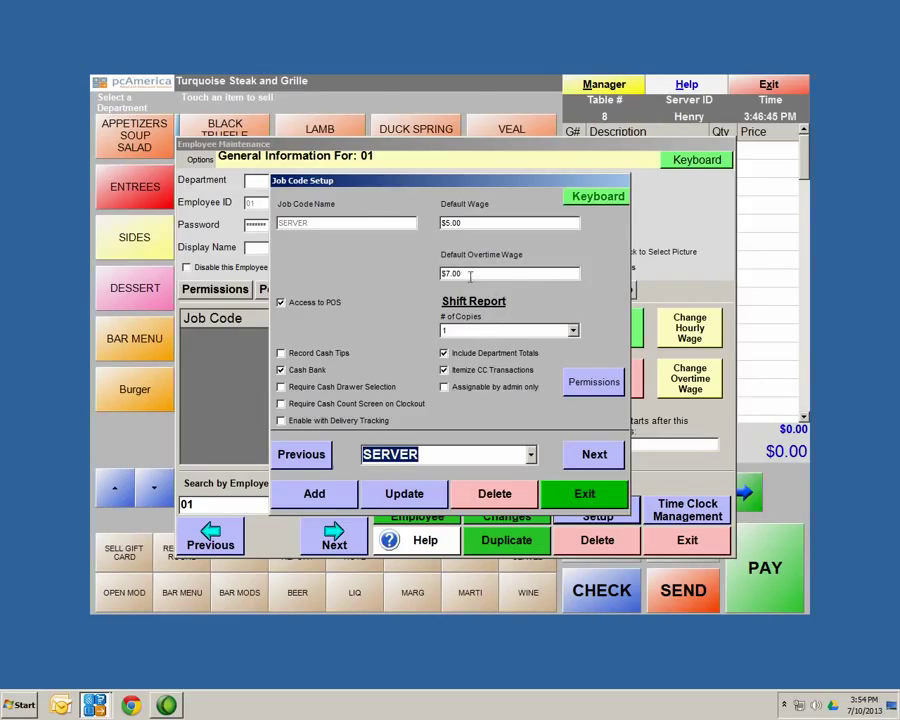
left_click(289, 370)
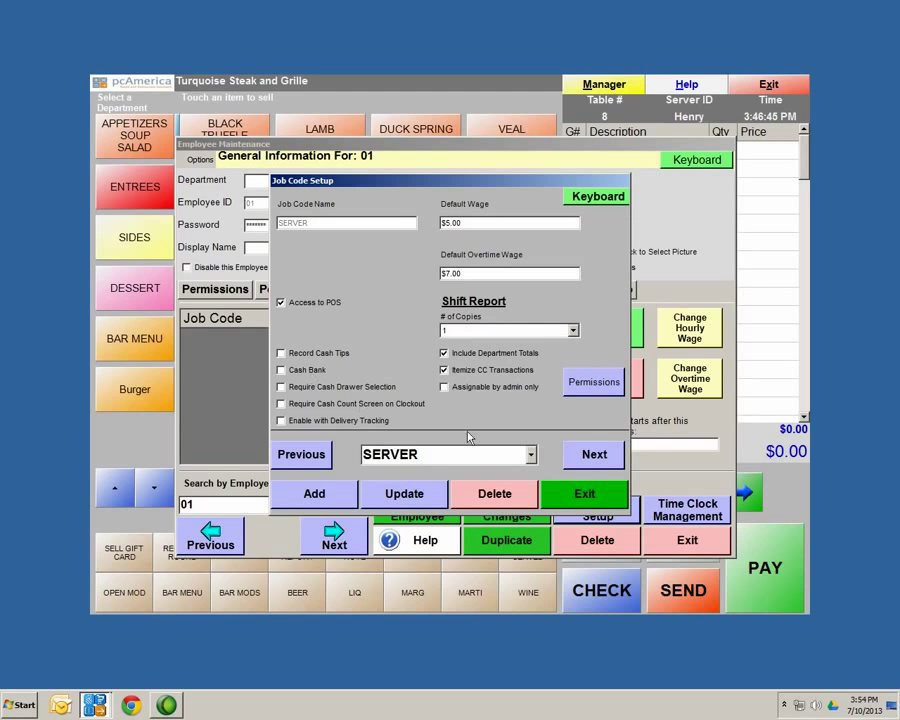
left_click(405, 497)
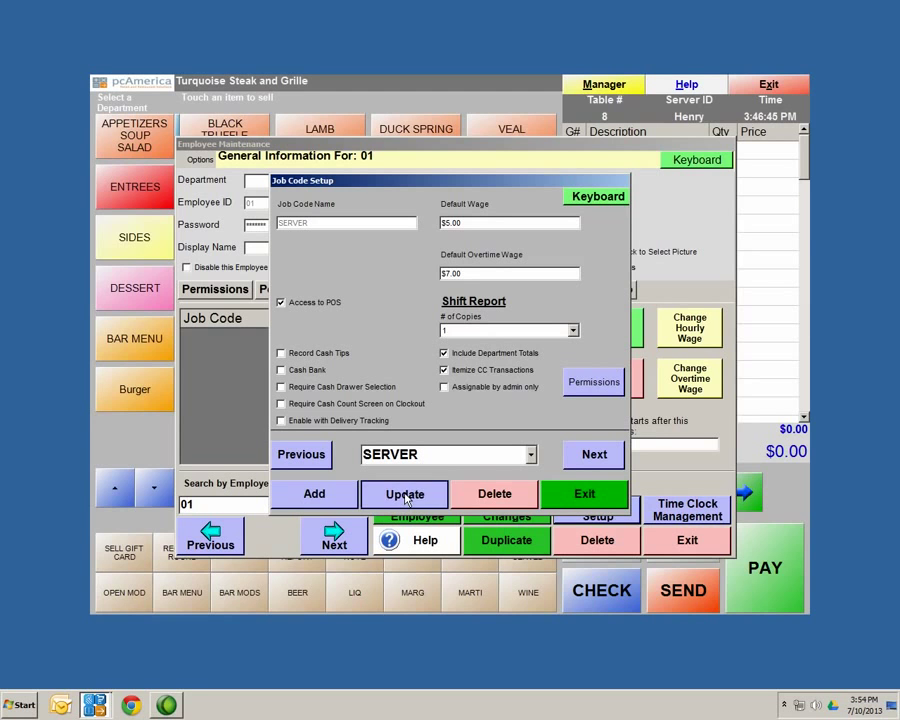
left_click(604, 497)
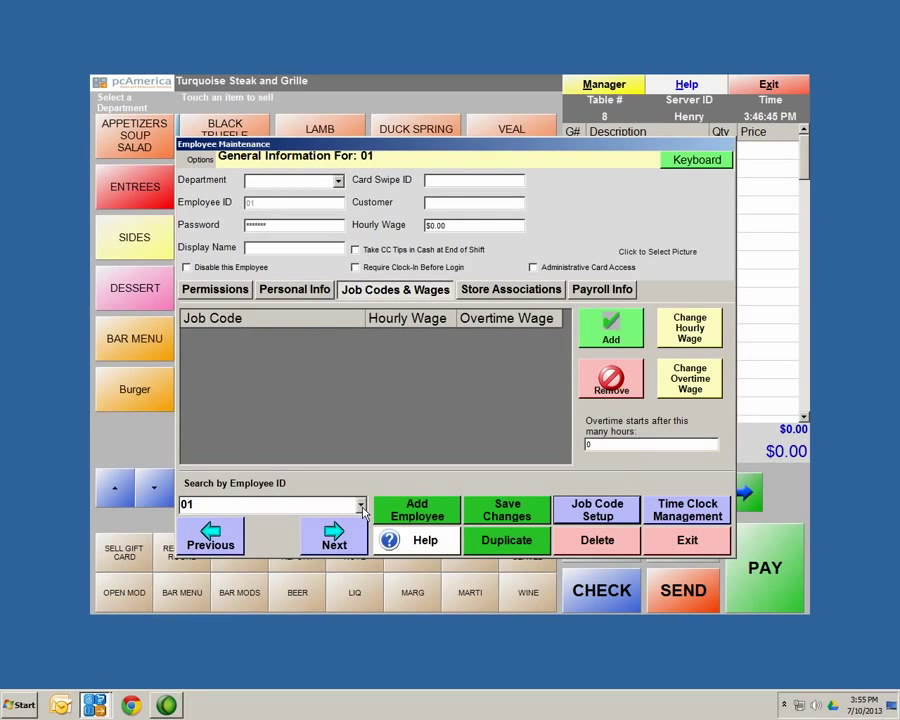
- Load employee 02's record, save it, and exit Employee Maintenance
left_click(361, 507)
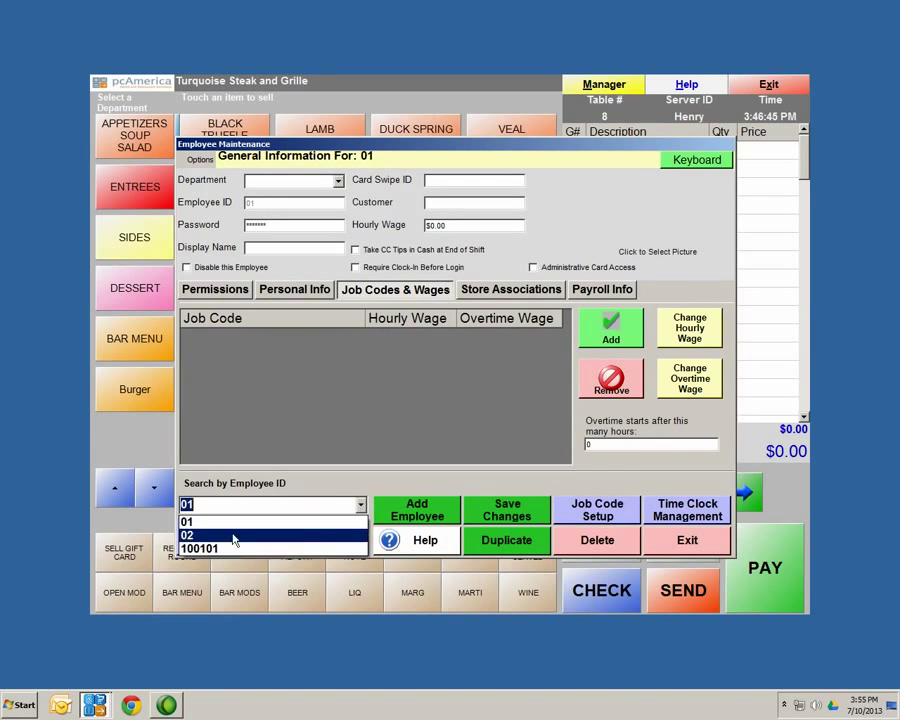
left_click(196, 537)
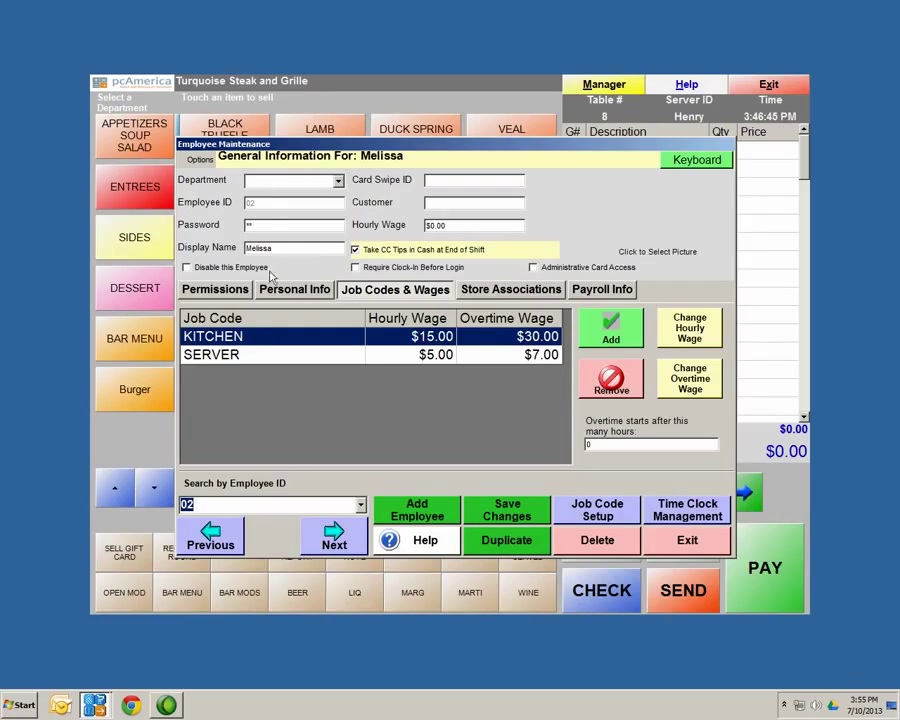
left_click(268, 226)
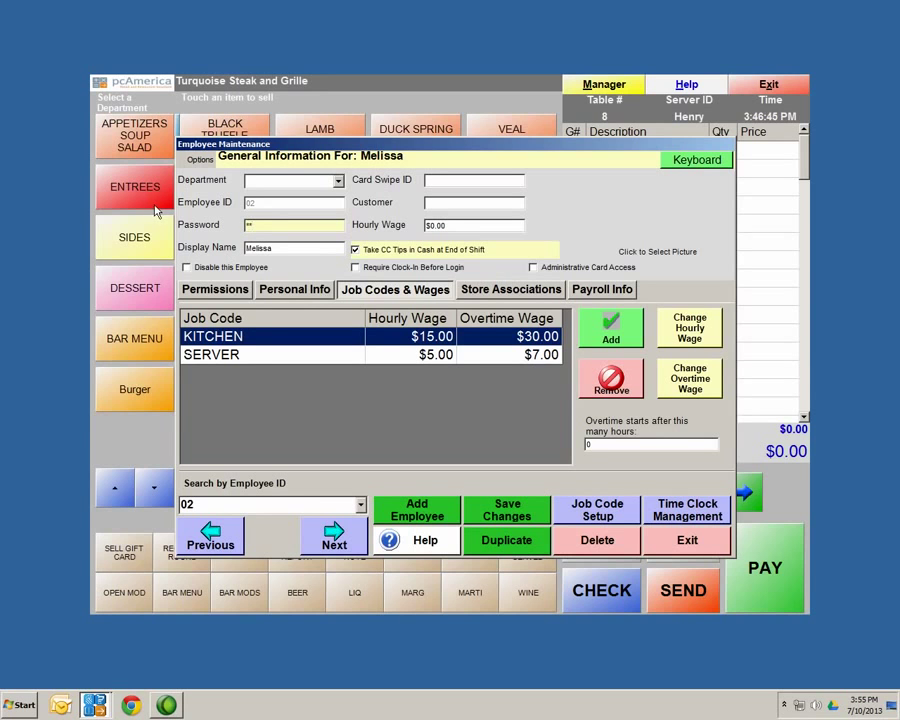
left_click(510, 514)
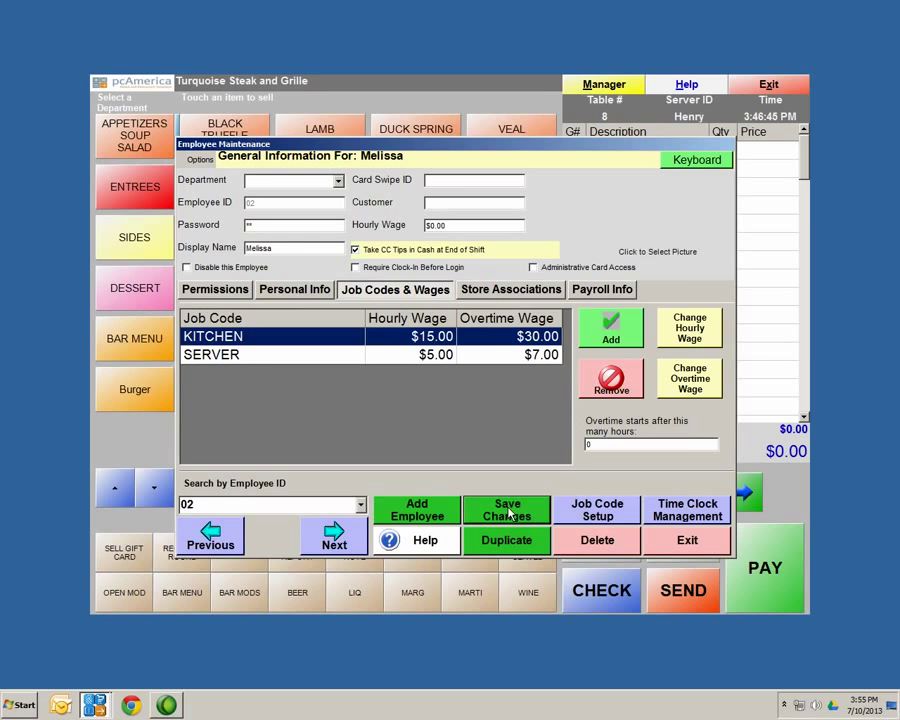
left_click(688, 541)
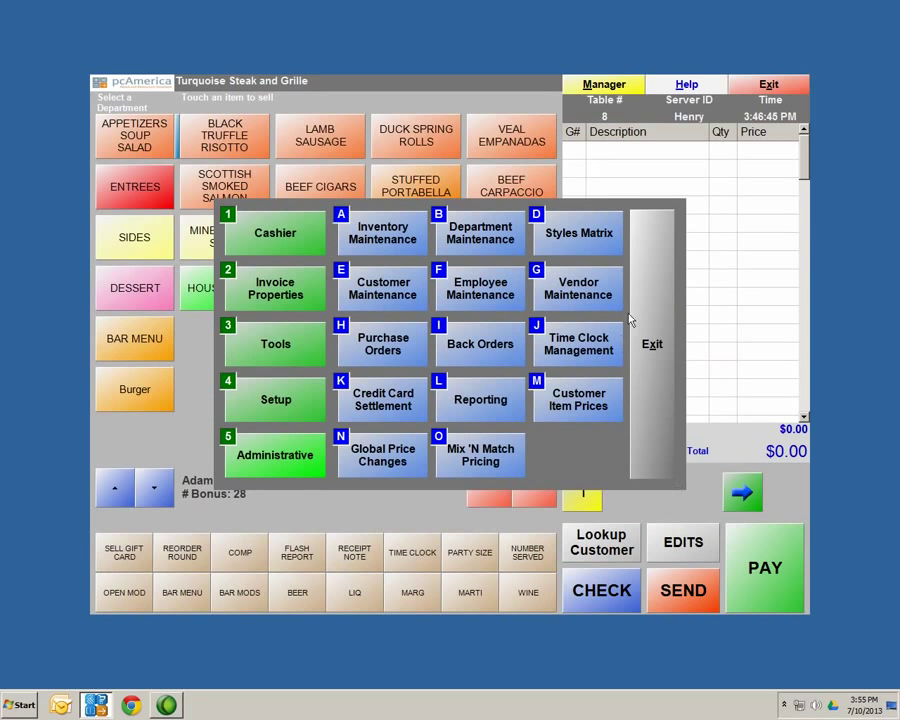
- Leave the back-office menu and order screen and exit to the login screen
left_click(647, 277)
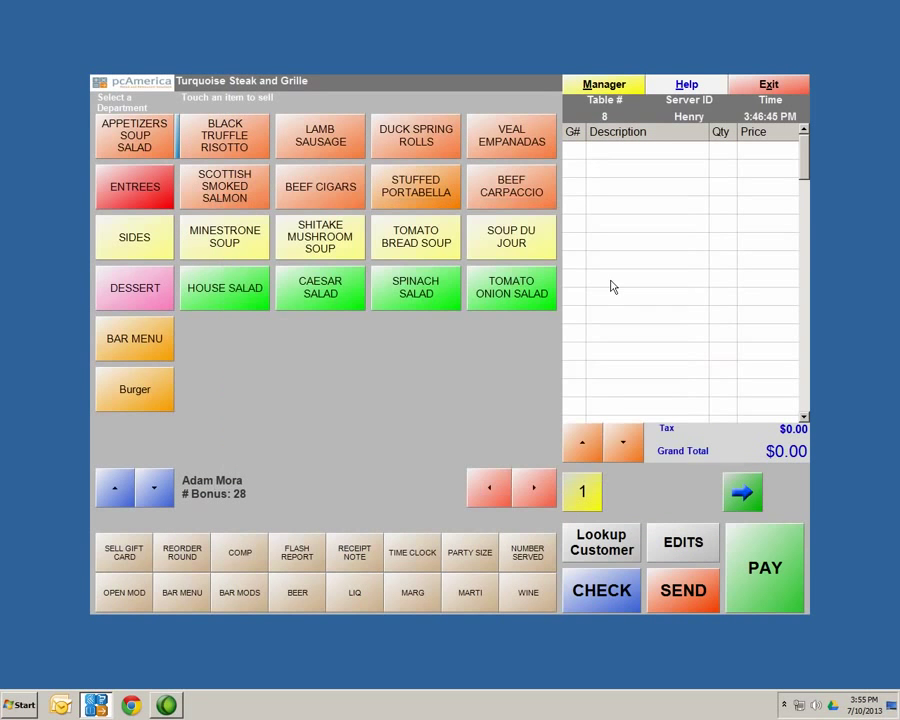
left_click(786, 88)
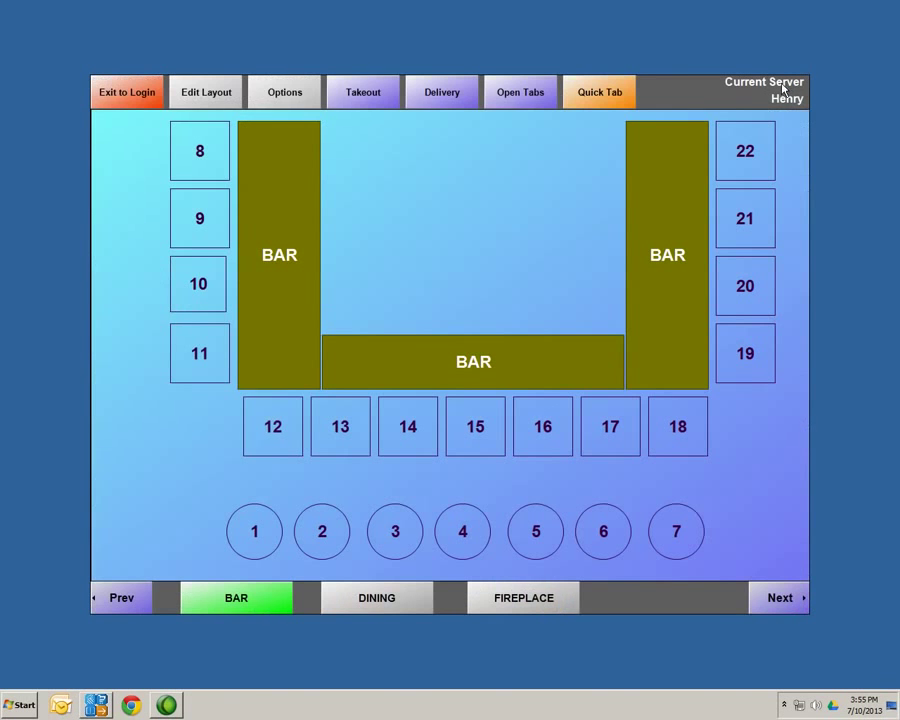
left_click(112, 92)
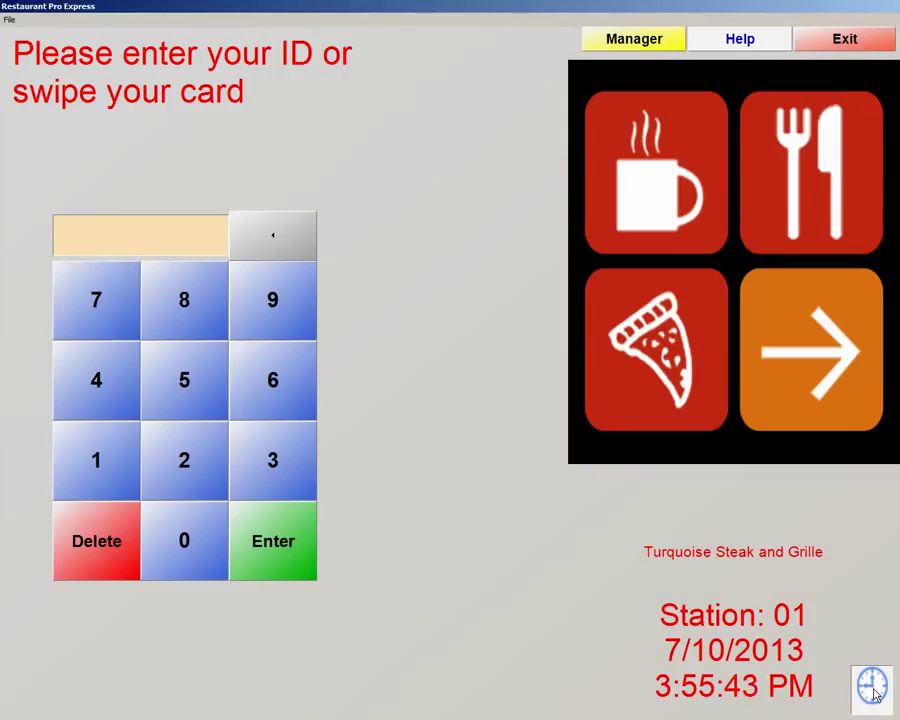
- Sign into the time clock and clock the employee in under the KITCHEN job code
left_click(875, 686)
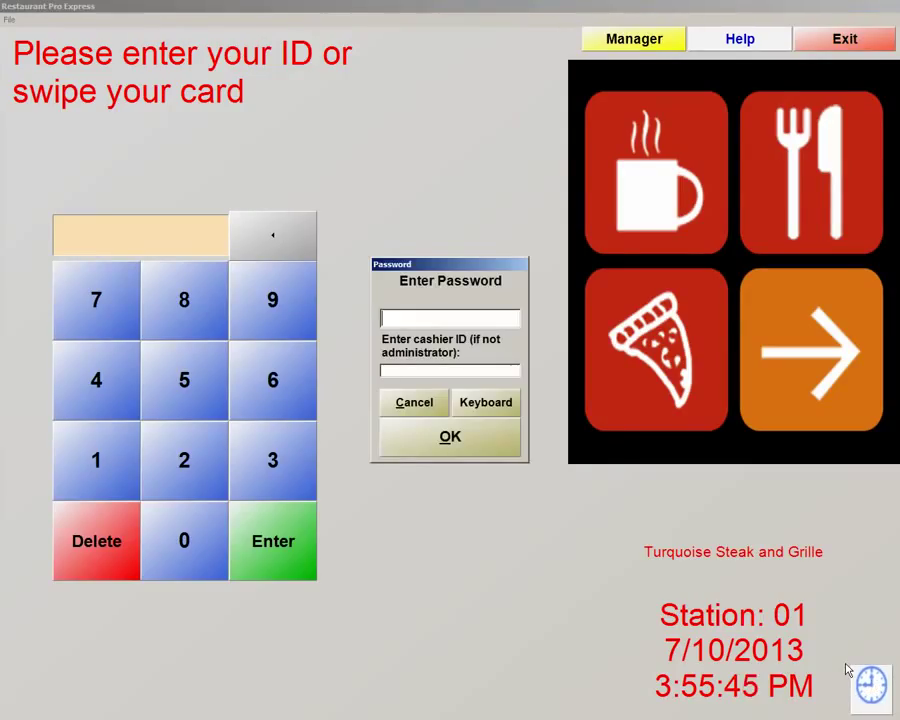
type("**")
key("Tab")
type("1")
key("Return")
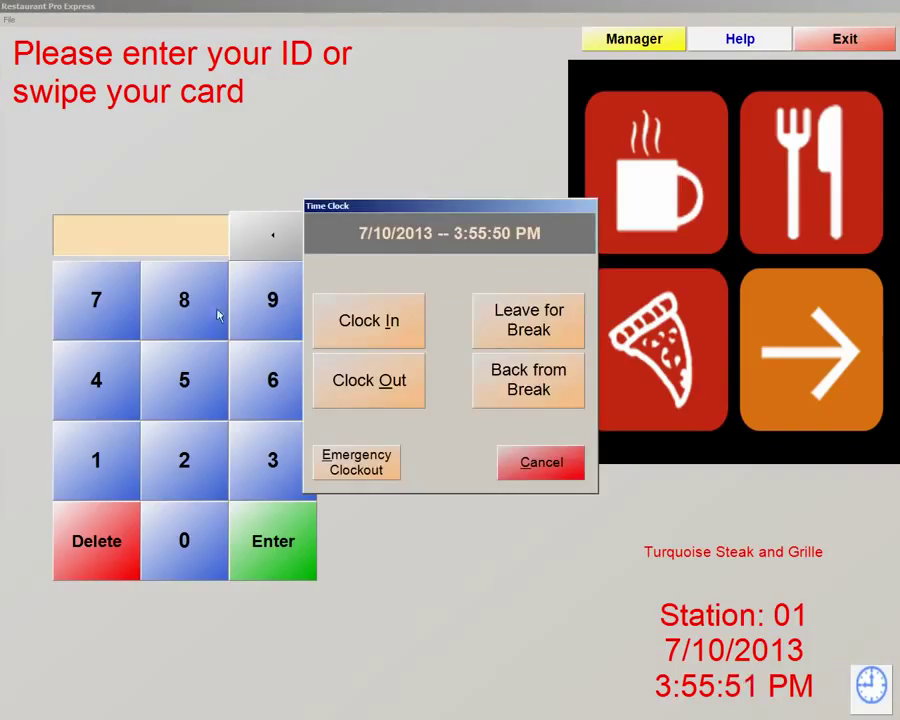
left_click(342, 333)
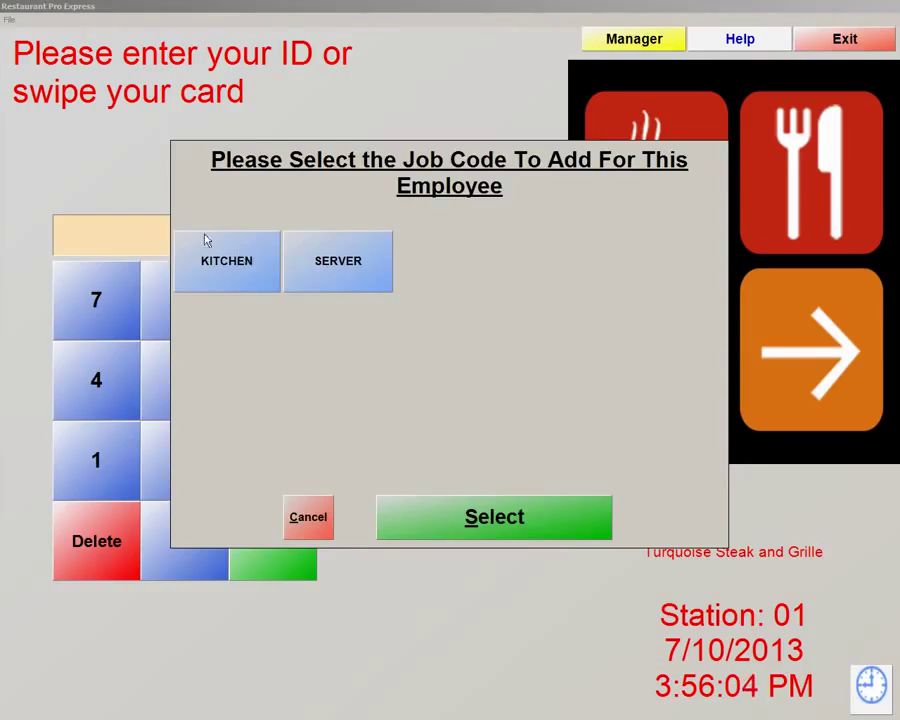
left_click(207, 241)
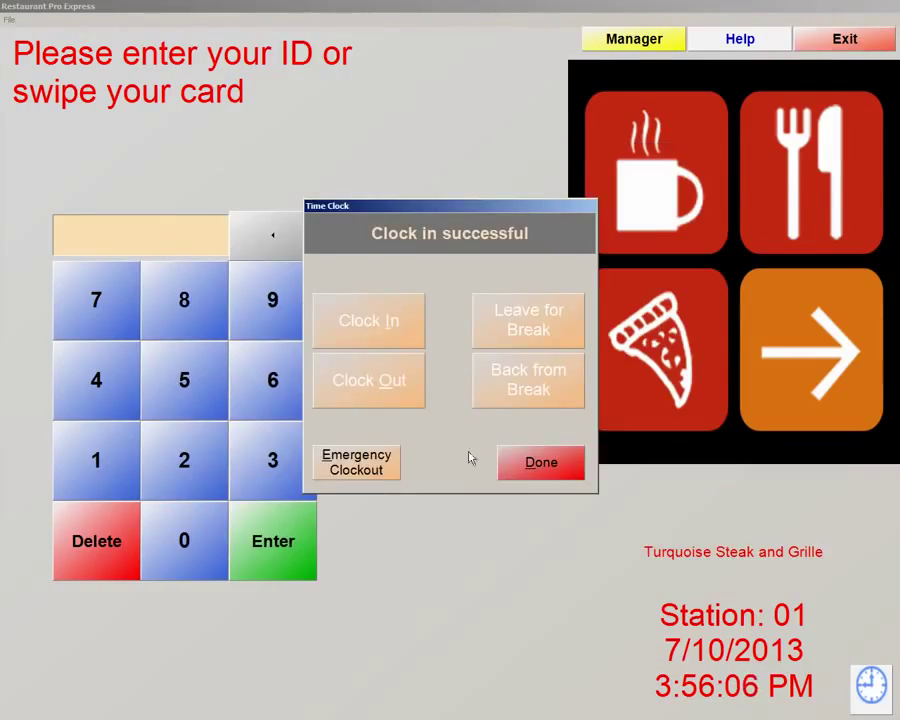
left_click(552, 476)
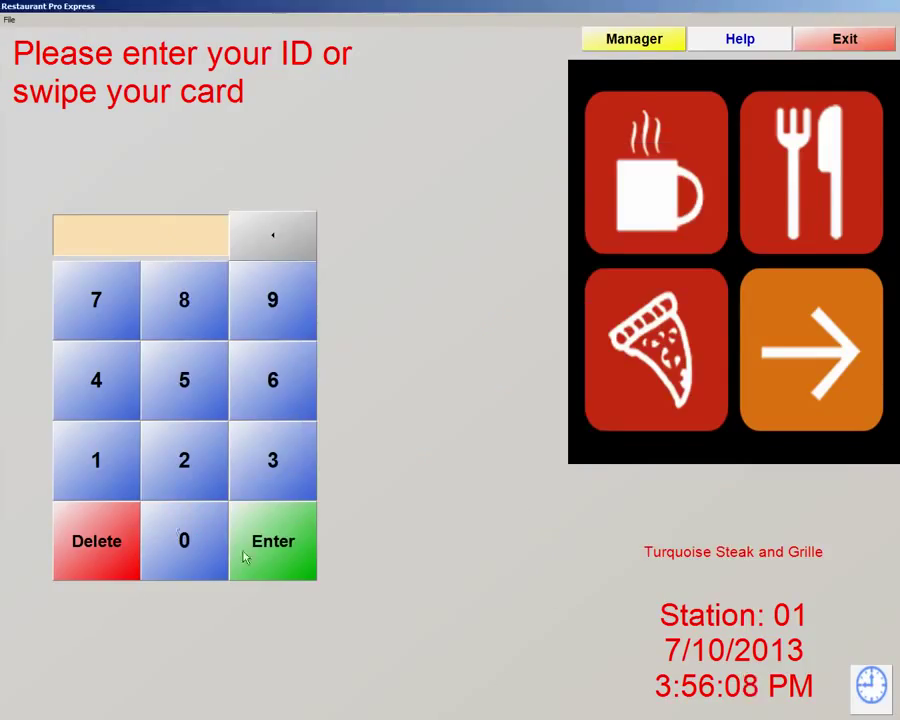
- Attempt login with the employee's ID and password, then acknowledge the Login Denied message
key("Return")
key("Return")
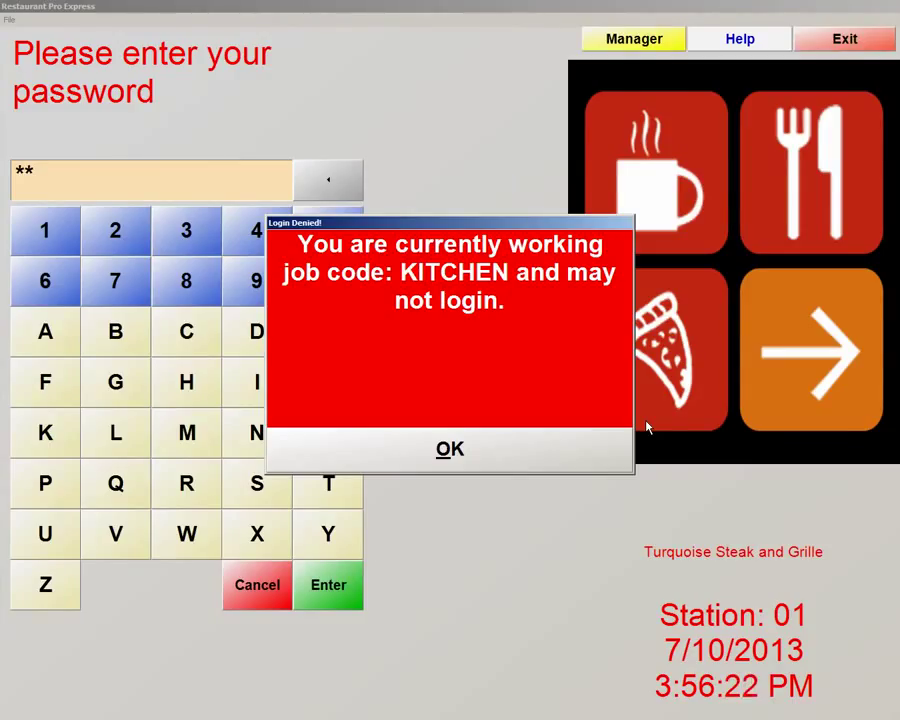
left_click(451, 452)
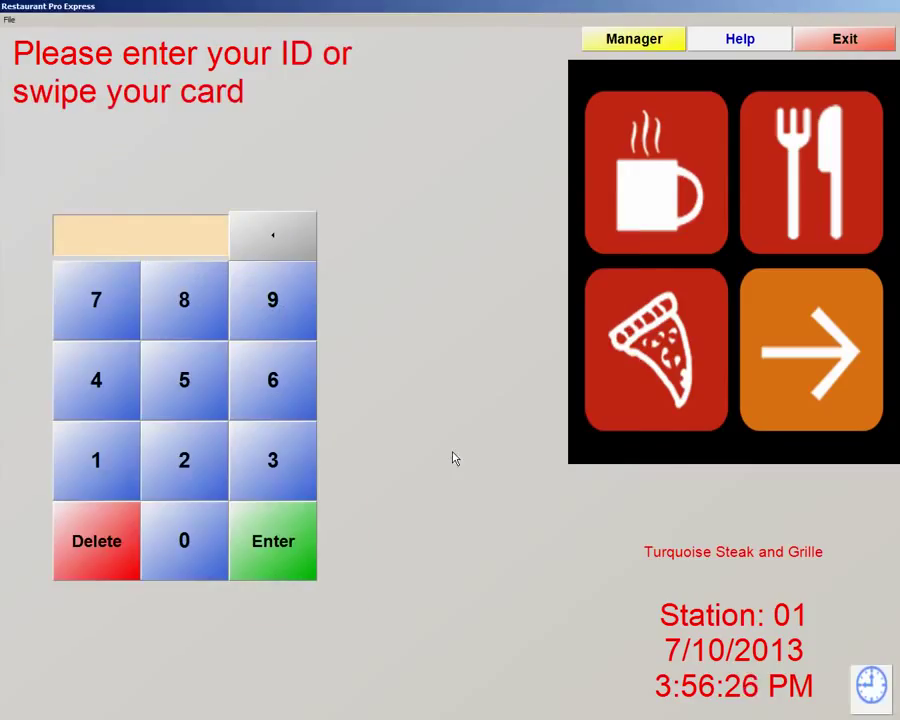
- Sign into the time clock and clock the KITCHEN employee out
left_click(893, 694)
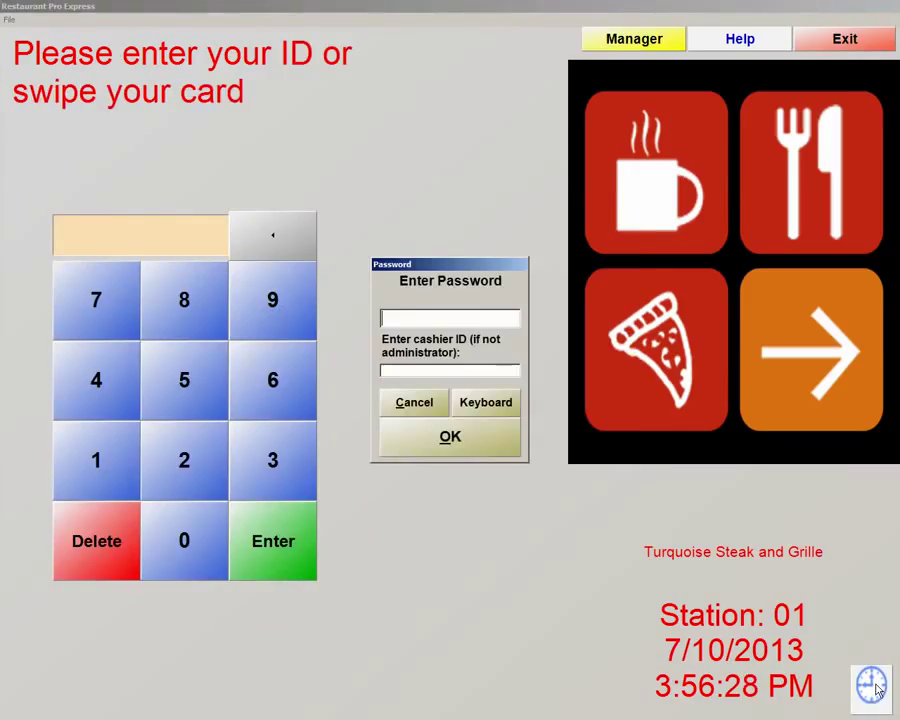
type("**")
key("Tab")
type("**")
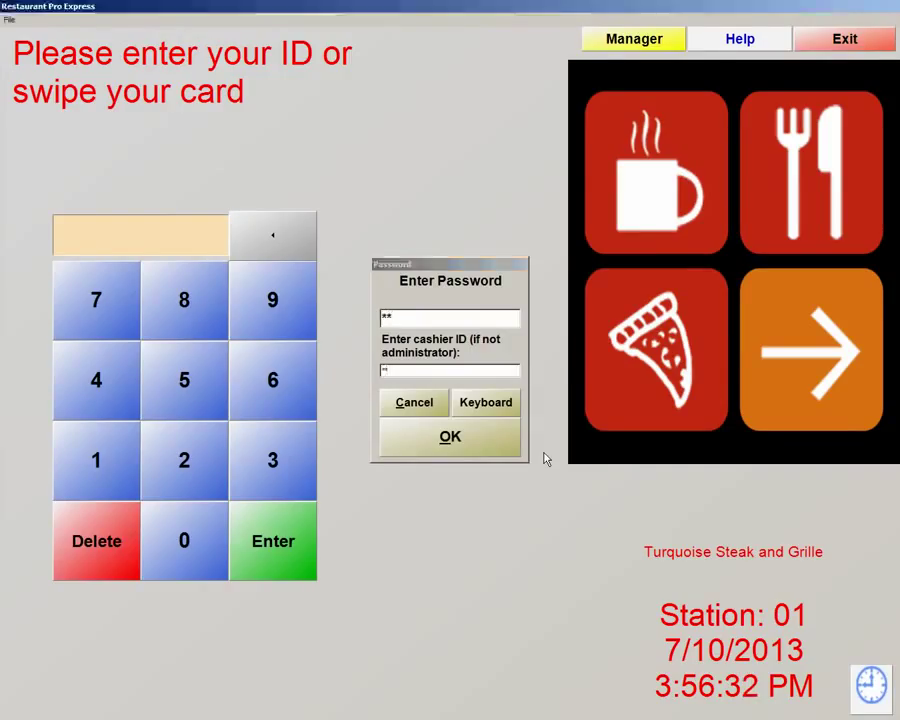
key("Return")
left_click(364, 394)
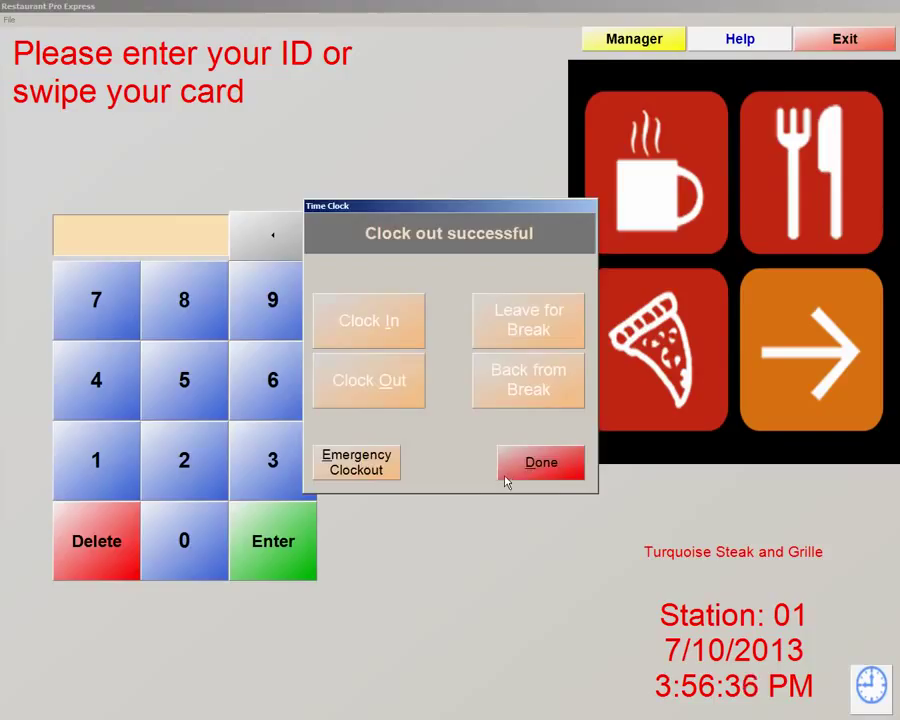
left_click(514, 477)
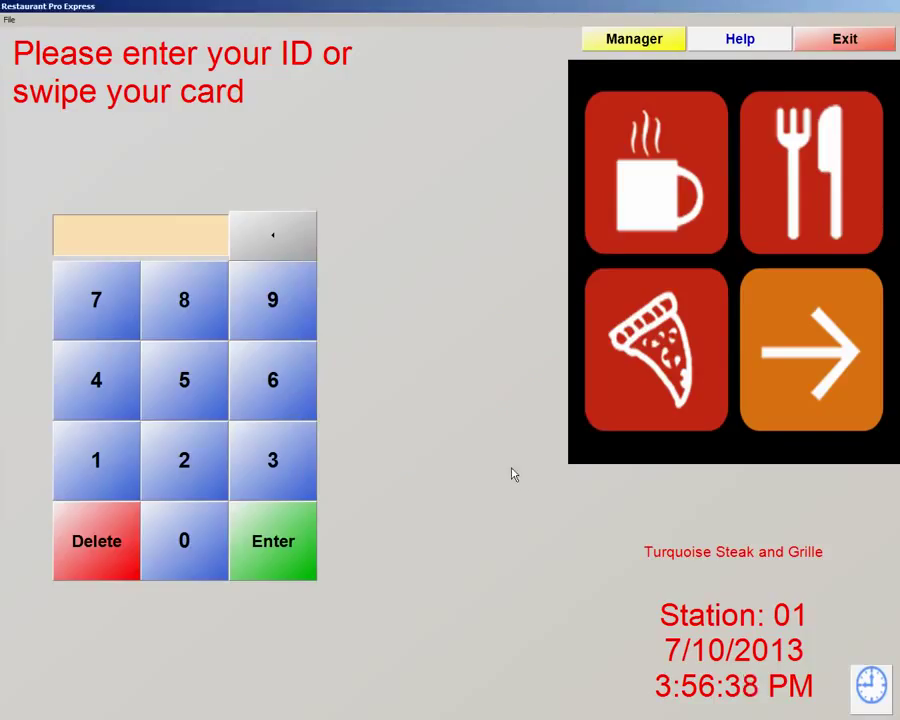
- Clock the employee in under the SERVER job code in the BAR section
left_click(880, 686)
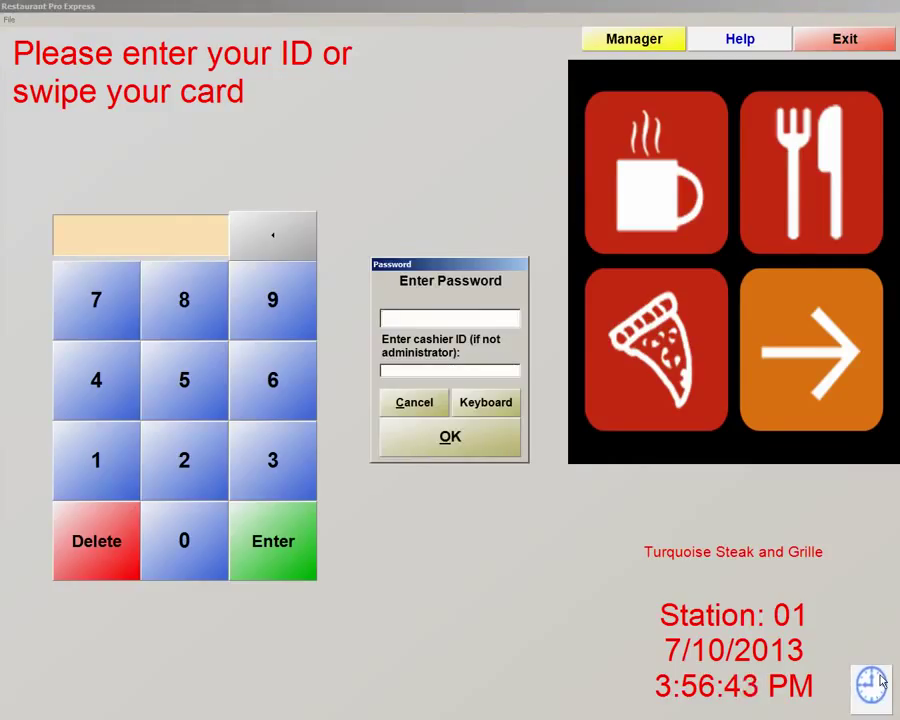
type("**1")
key("Return")
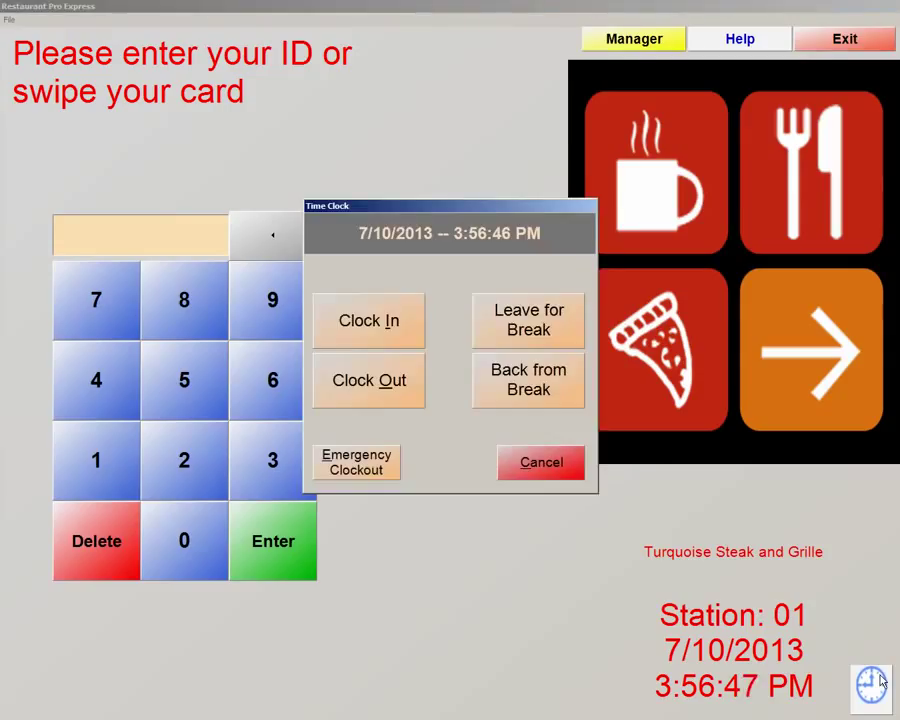
left_click(369, 322)
left_click(333, 276)
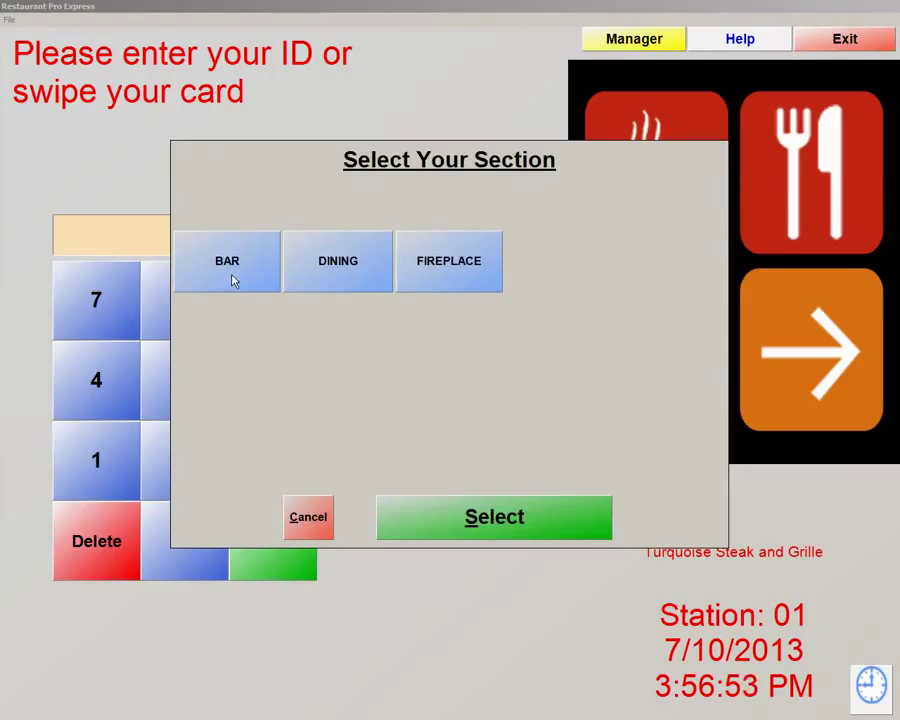
left_click(249, 277)
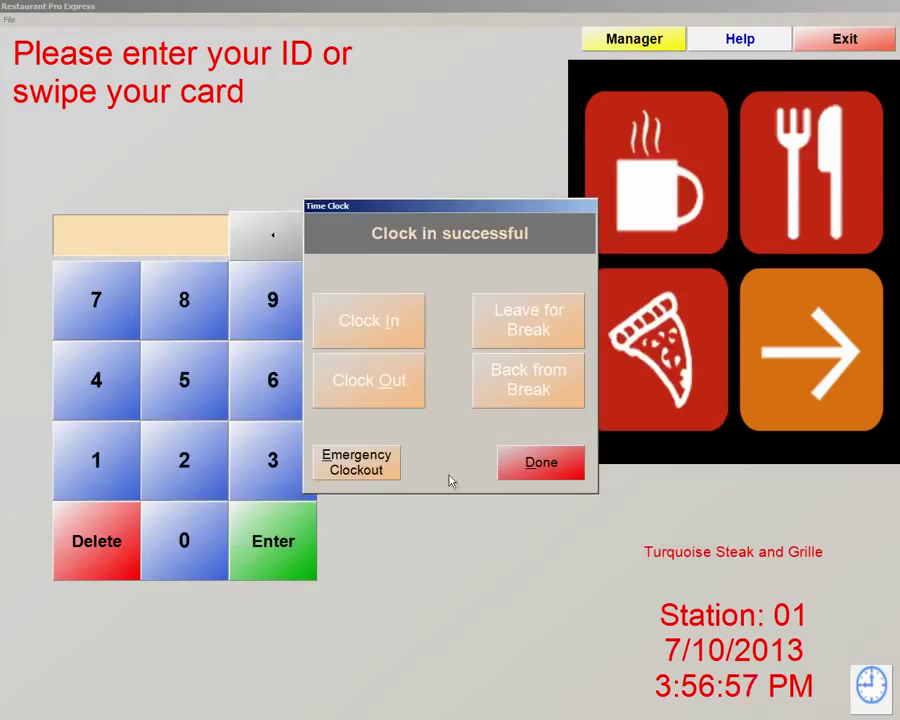
left_click(568, 464)
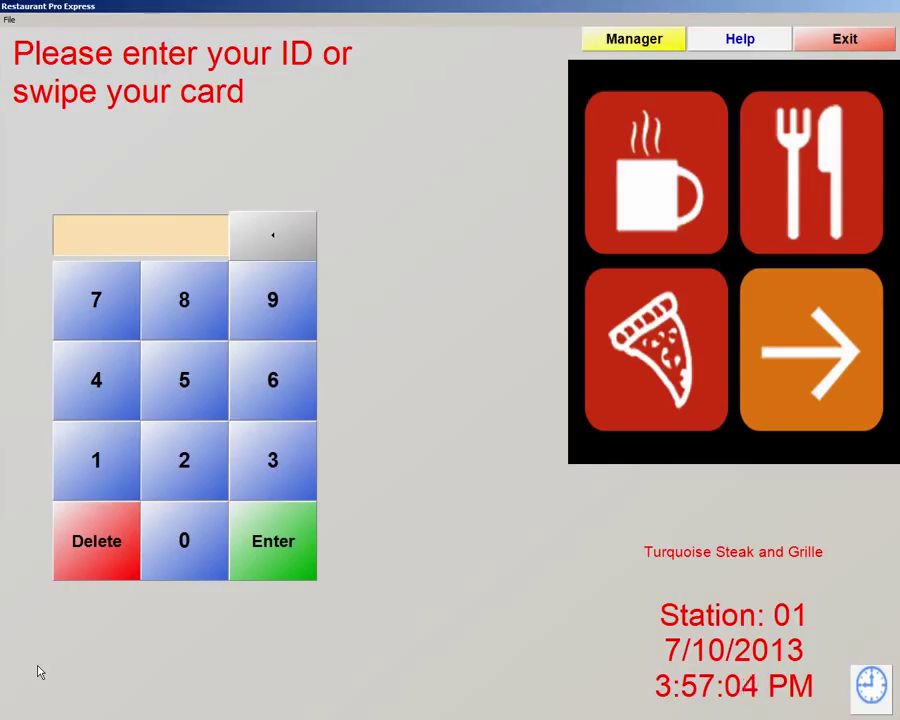
key("Return")
type("**")
key("Return")
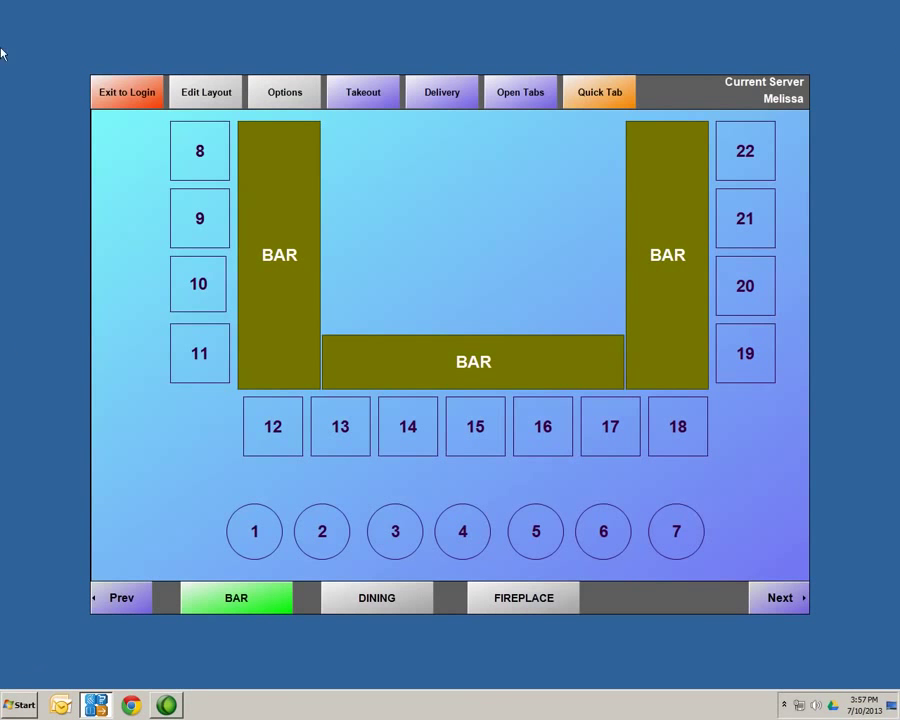
left_click(195, 127)
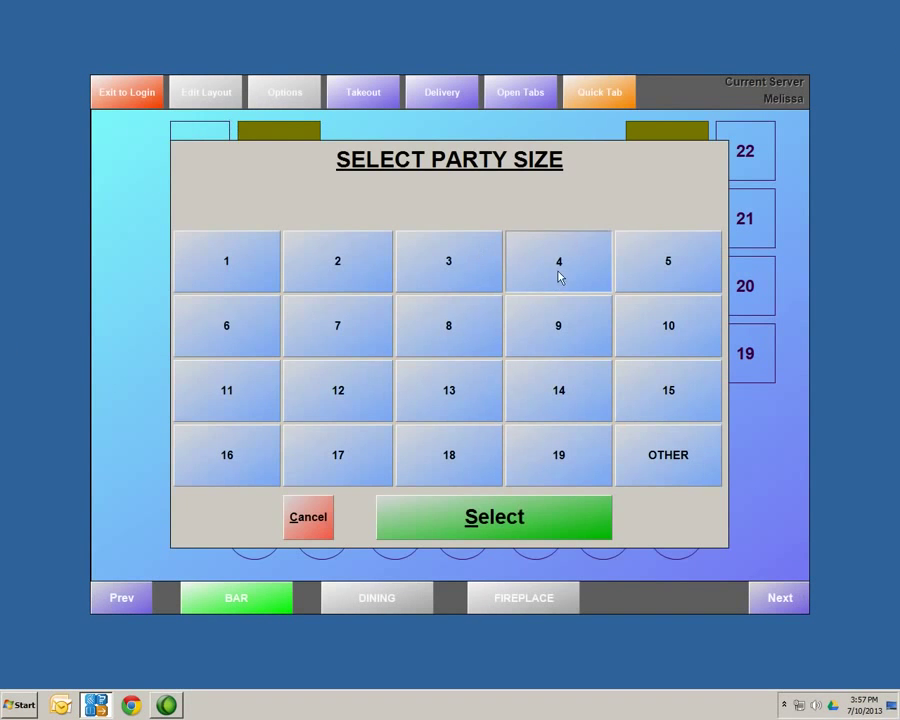
left_click(558, 277)
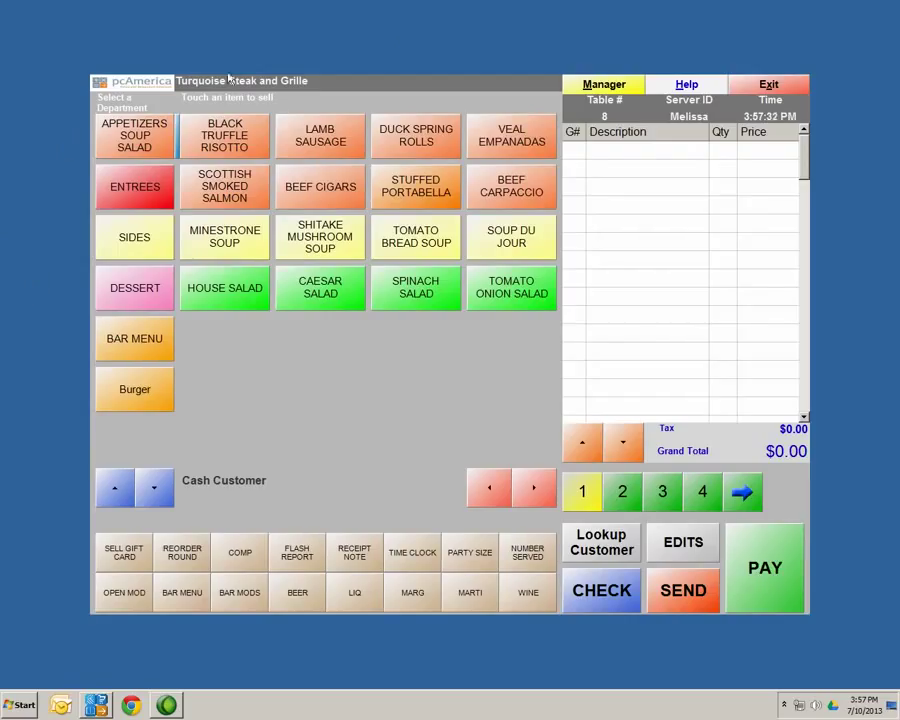
left_click(767, 87)
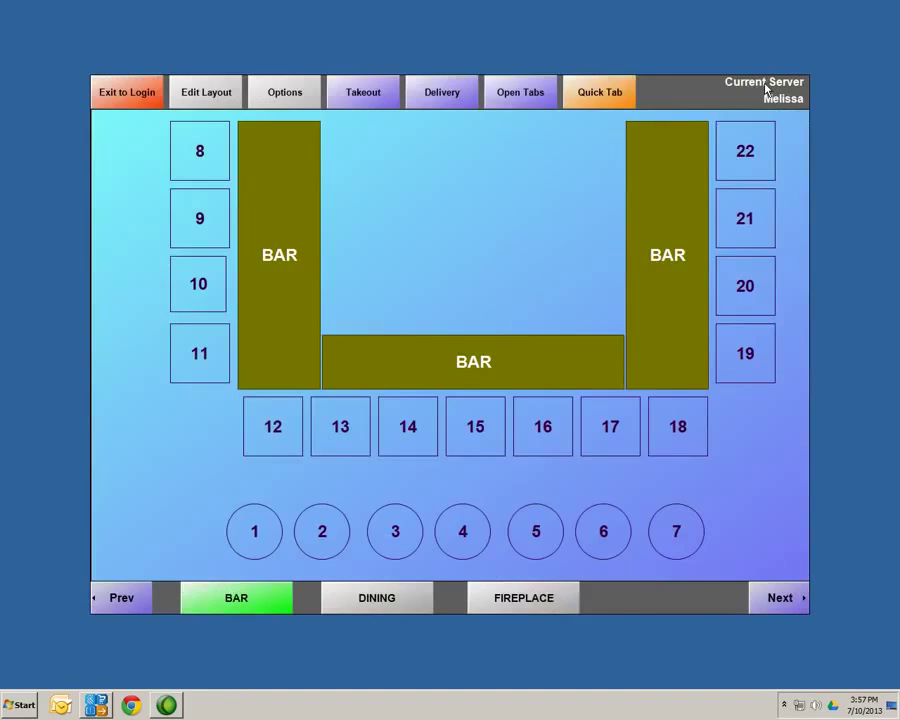
left_click(122, 88)
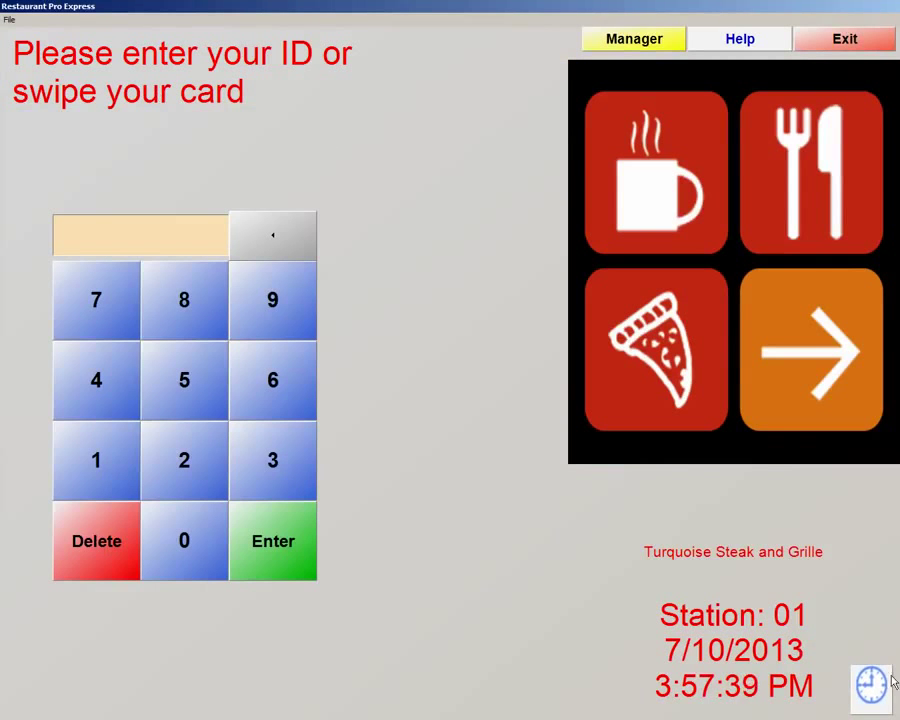
- Sign in to the time clock with the employee password and cashier ID 1
left_click(634, 38)
type("**")
key("Tab")
type("1")
key("Return")
- Clock the employee out without saving the file, then bring up the manager sign-in prompt
left_click(362, 394)
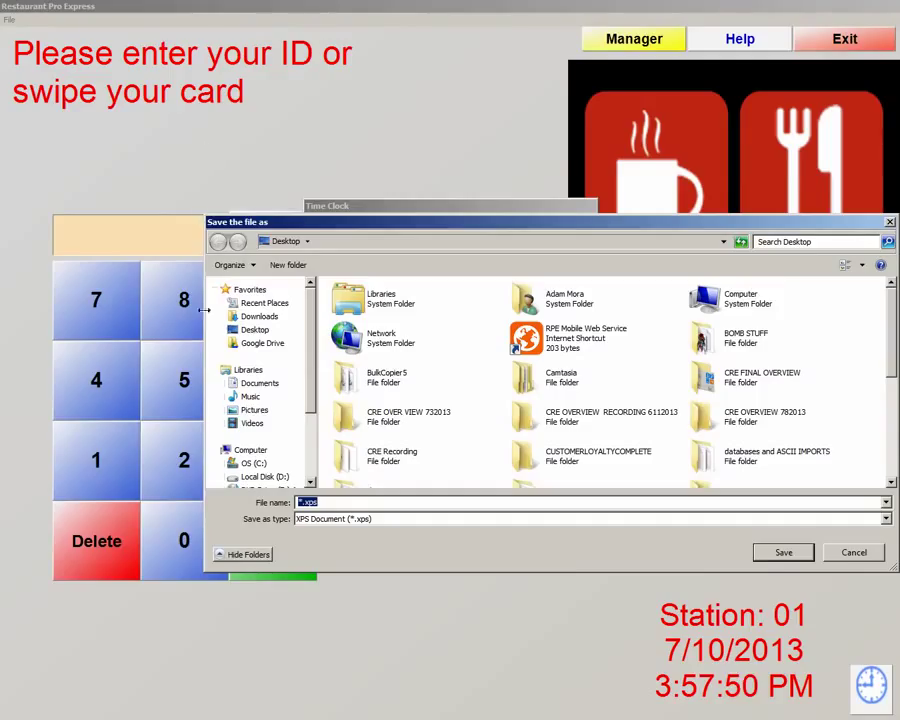
left_click(850, 555)
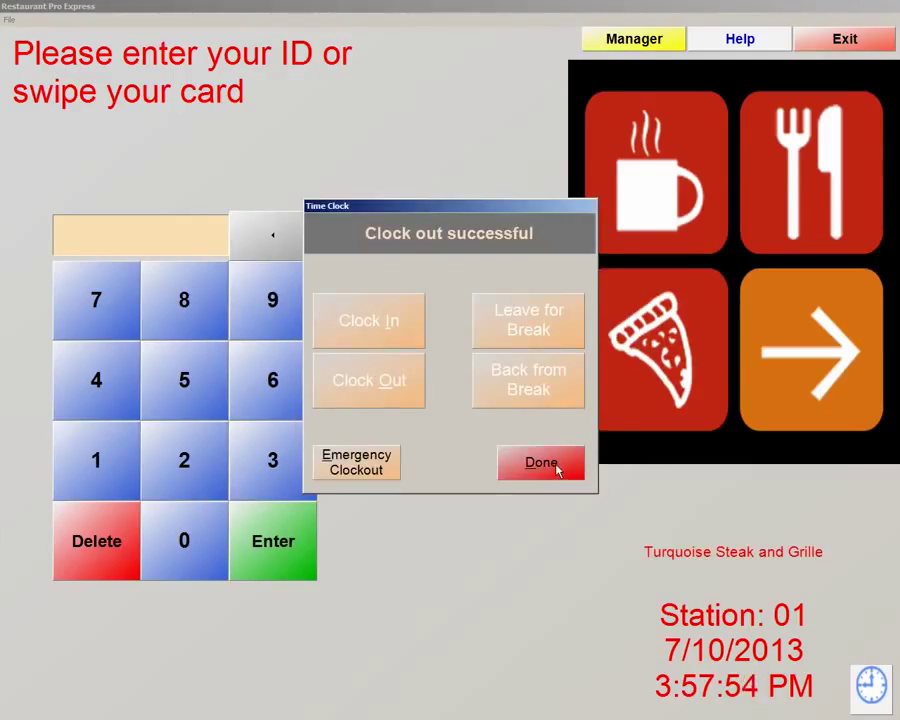
left_click(566, 470)
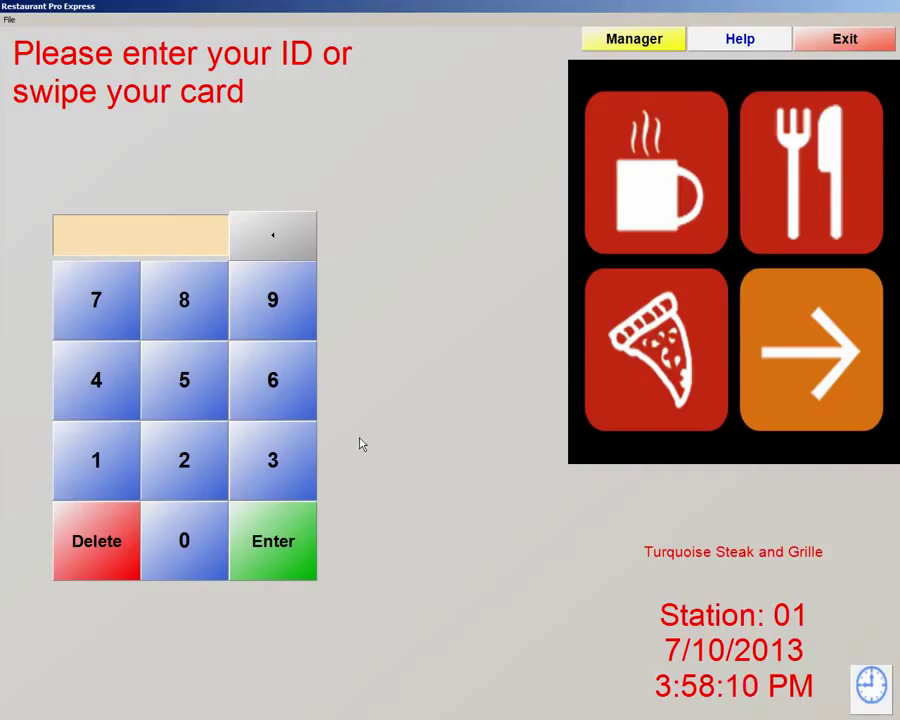
left_click(620, 50)
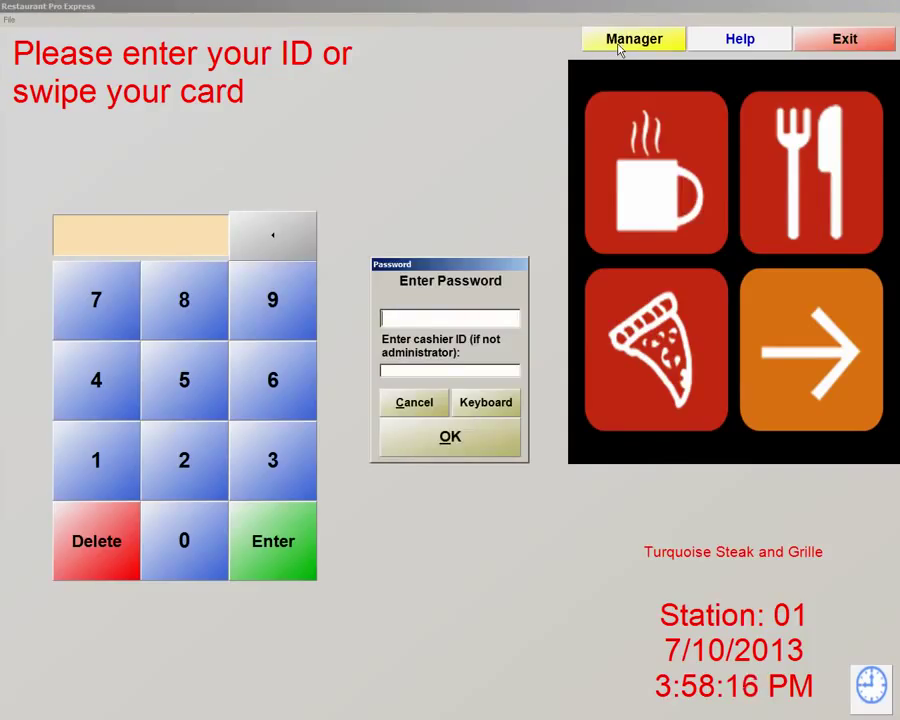
- Enter the manager password and confirm it to reach the back-office menu
type("****1")
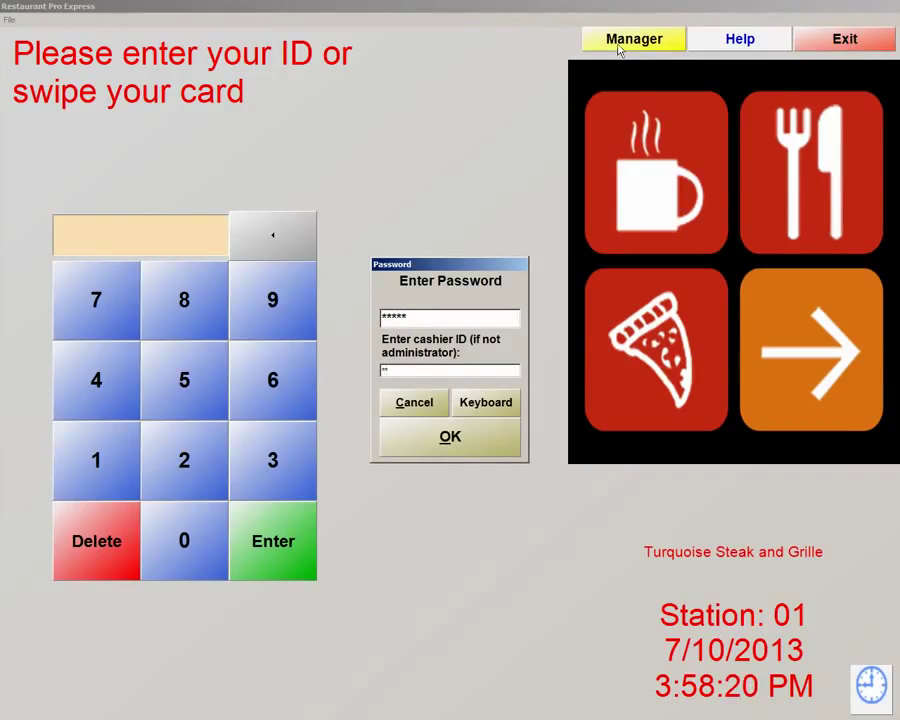
left_click(434, 452)
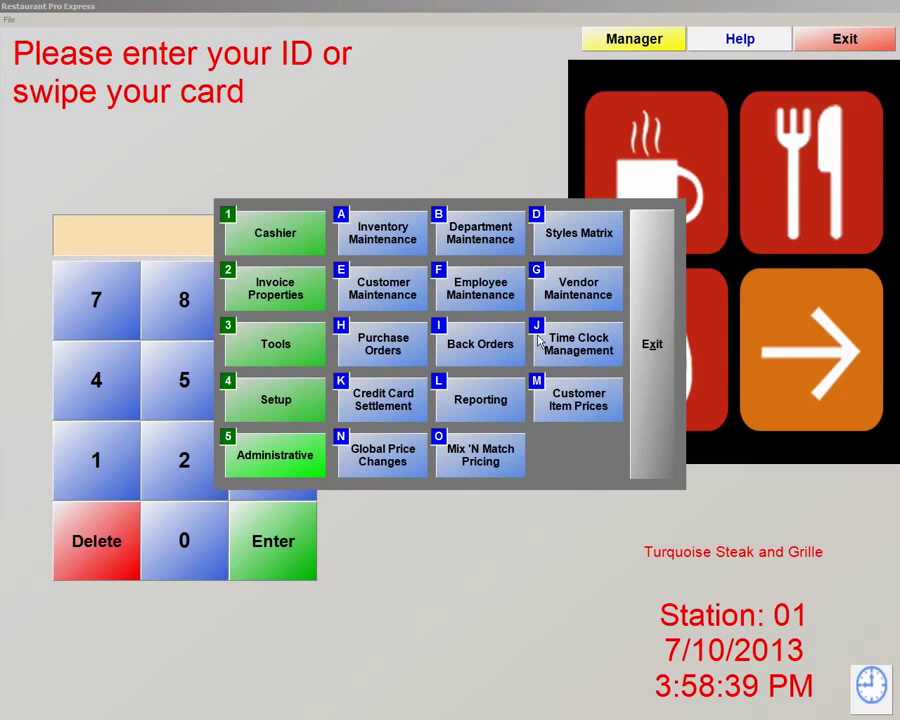
- Open Employee Maintenance, then the employee's Time Clock Management records
left_click(492, 290)
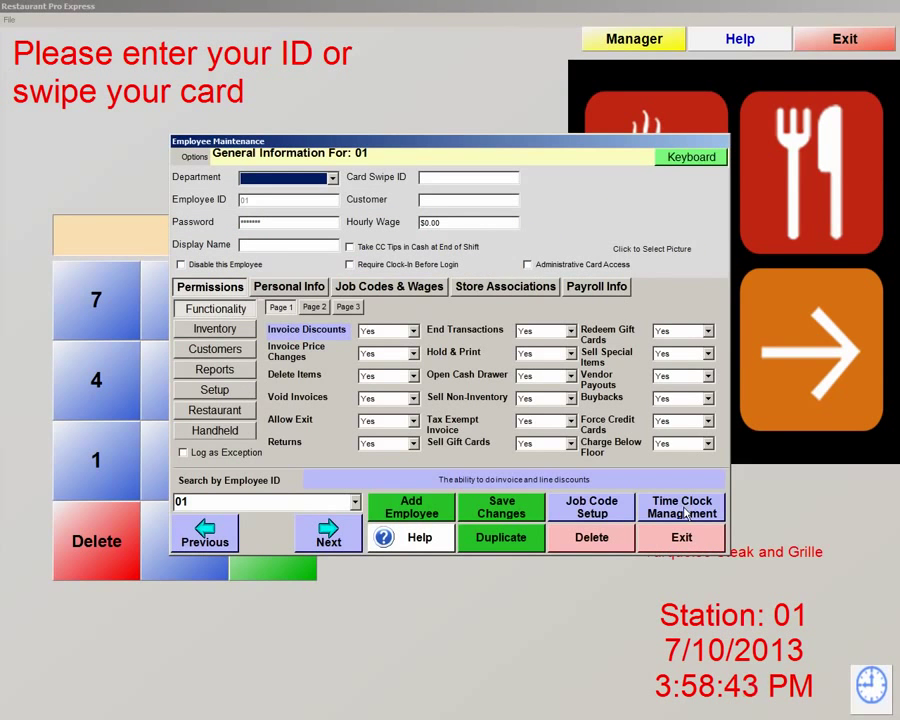
left_click(667, 508)
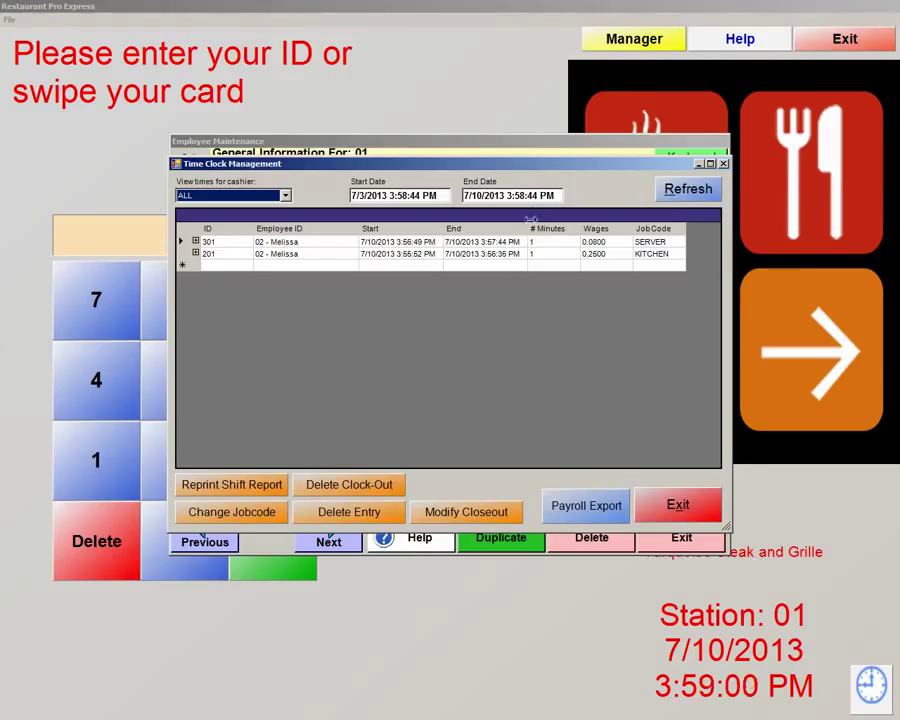
- Change row 1's SERVER start time to 7/10/2013 1:56:49 PM, then exit Time Clock Management
left_click(378, 242)
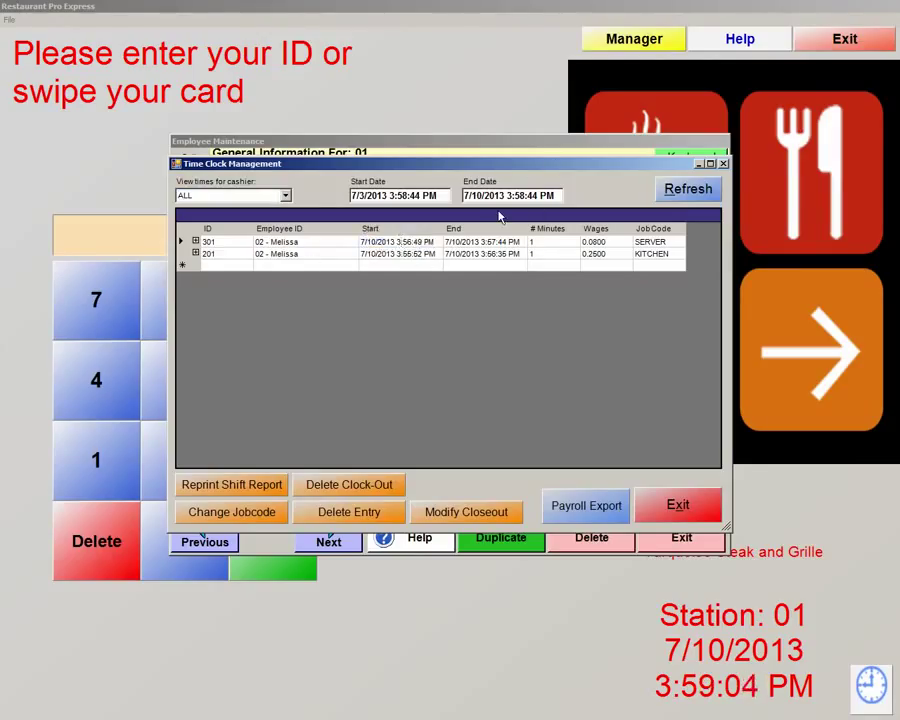
type("1")
left_click(462, 244)
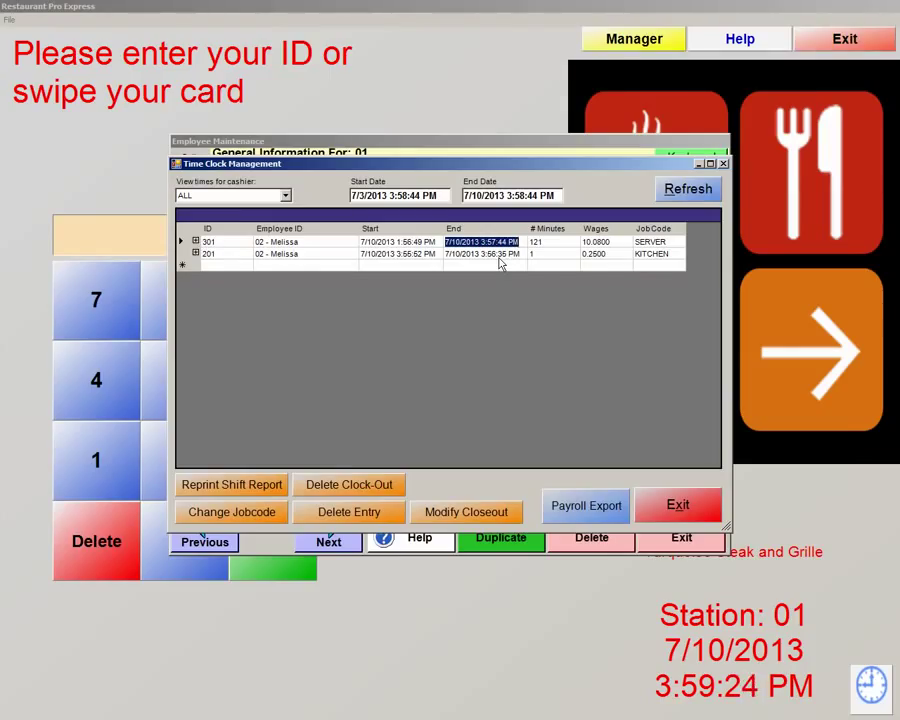
left_click(699, 508)
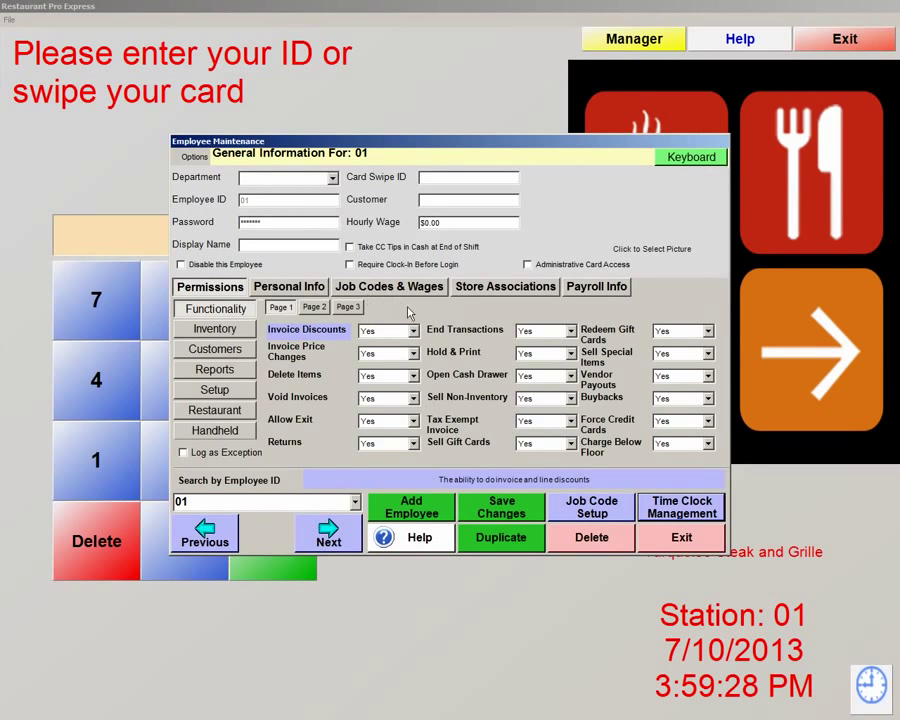
- Review the Store Associations and Payroll Info tabs, then reopen Time Clock Management
left_click(484, 289)
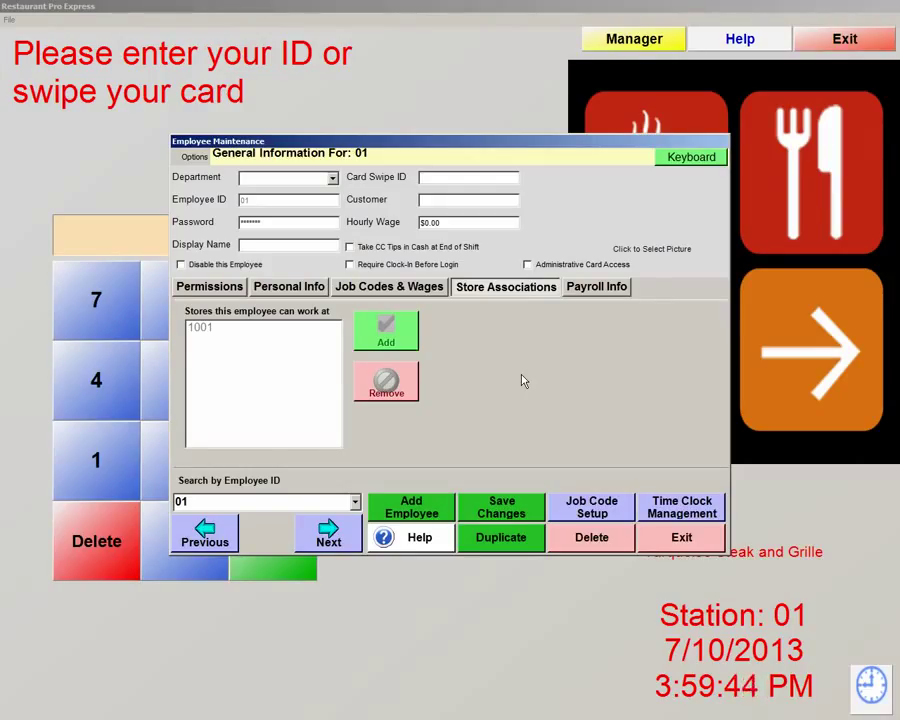
left_click(597, 289)
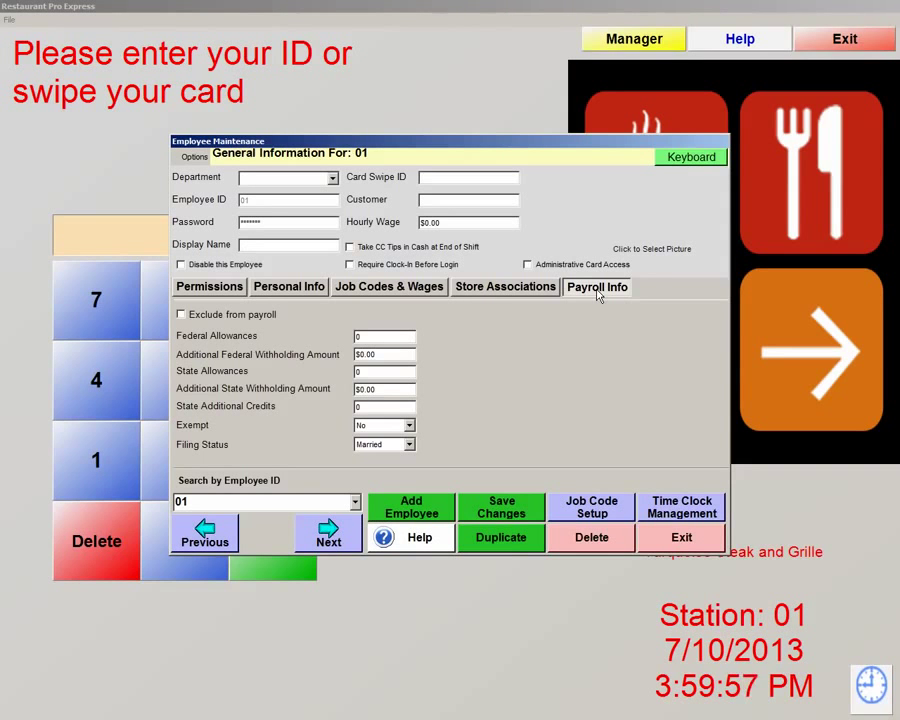
left_click(677, 510)
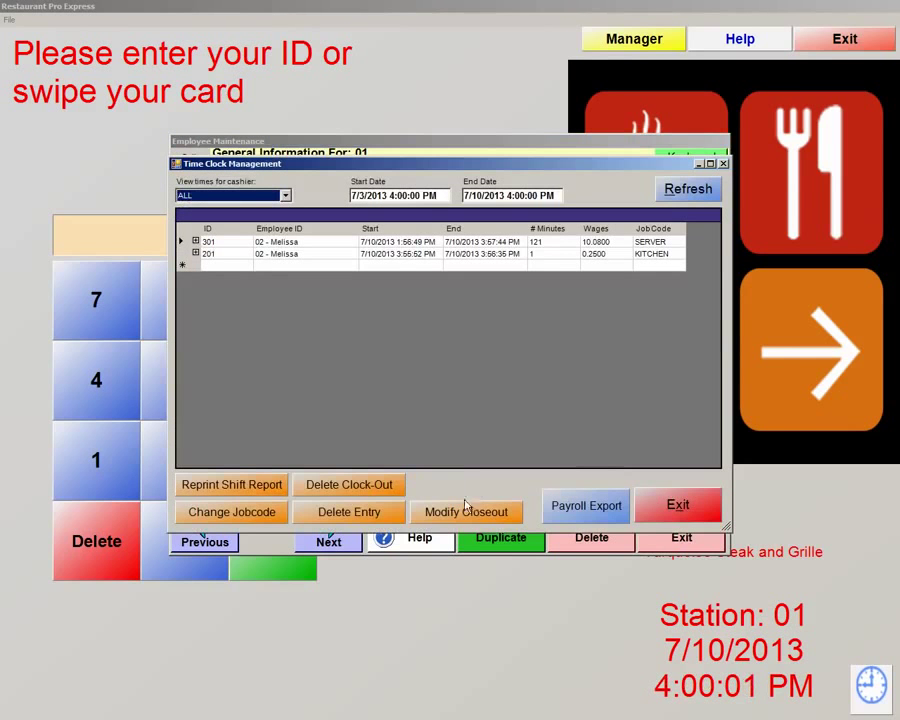
- Check the 7/10/2013 payroll export dates, then exit Payroll Export and Time Clock Management
left_click(570, 520)
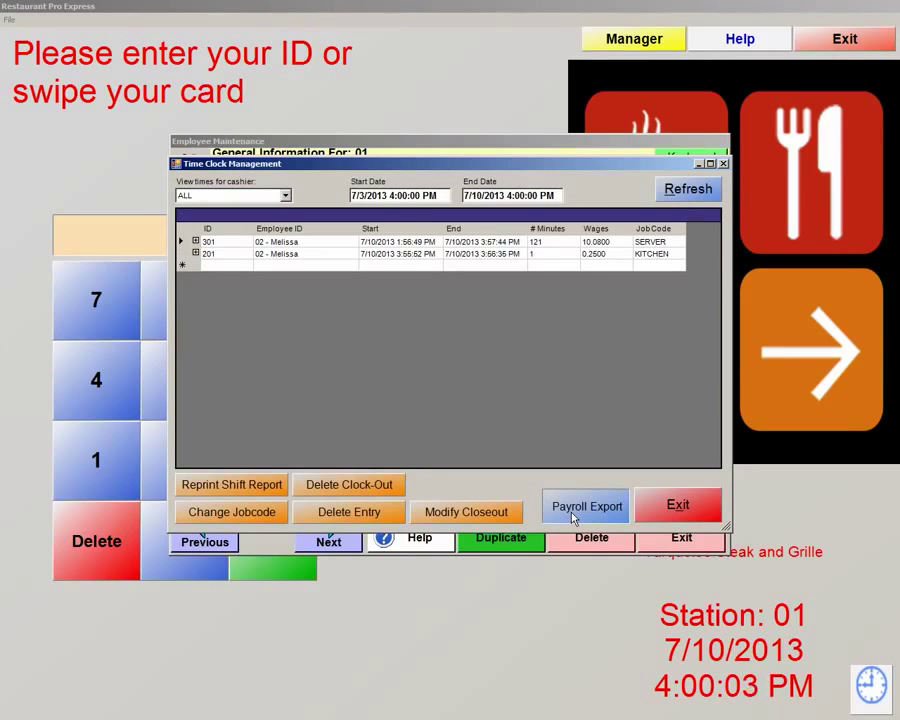
left_click(574, 518)
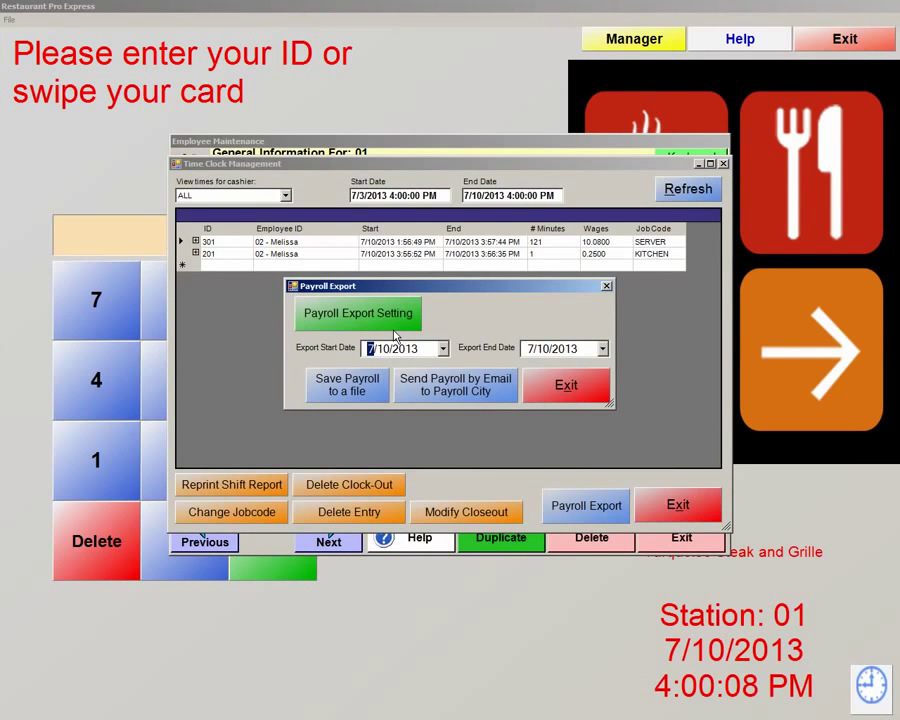
left_click(577, 398)
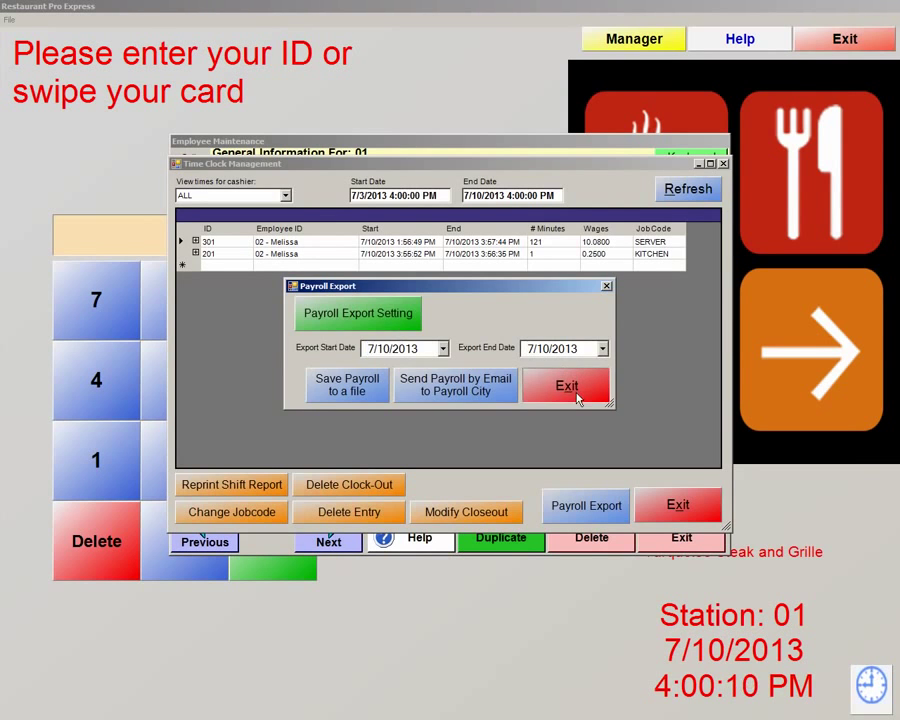
left_click(699, 498)
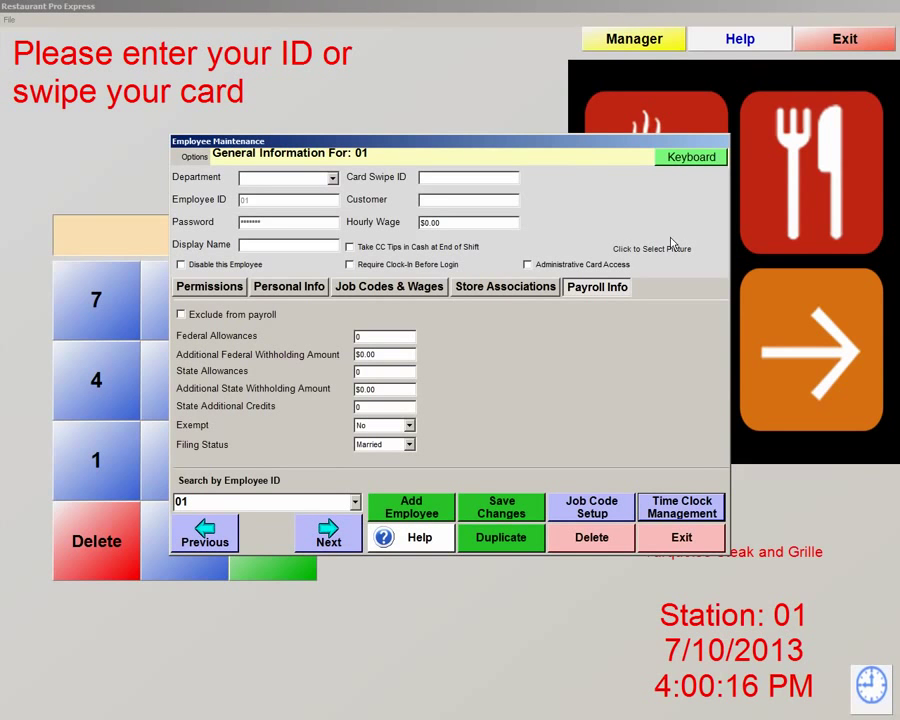
- Cancel selecting an employee picture and nudge the Employee Maintenance window upward
left_click(616, 214)
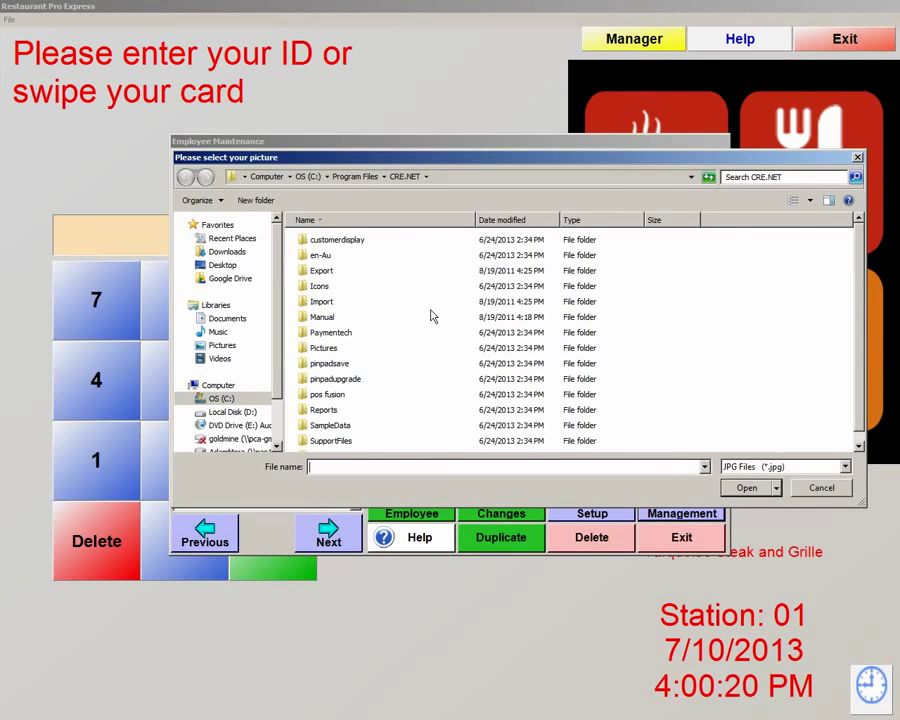
left_click(822, 489)
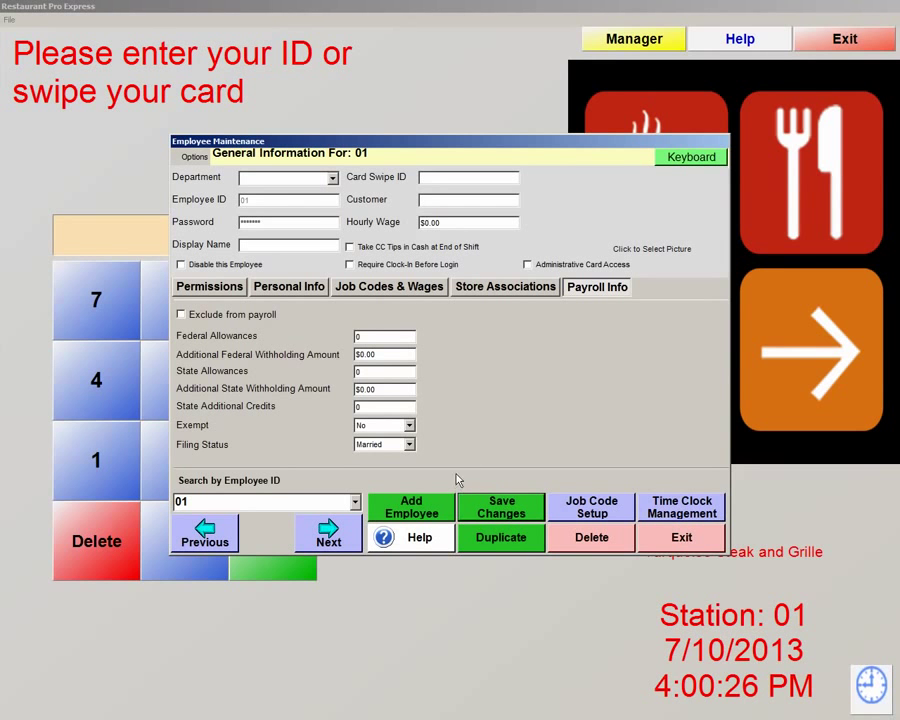
left_click_drag(518, 146, 522, 72)
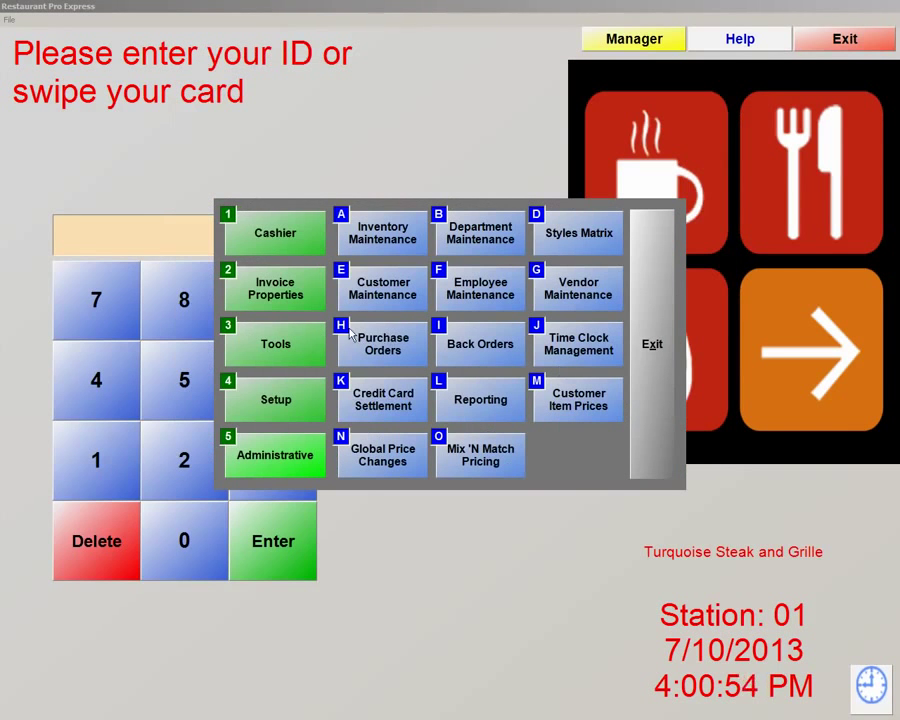
- Launch the Labor Scheduler from the back-office Tools menu
left_click(275, 348)
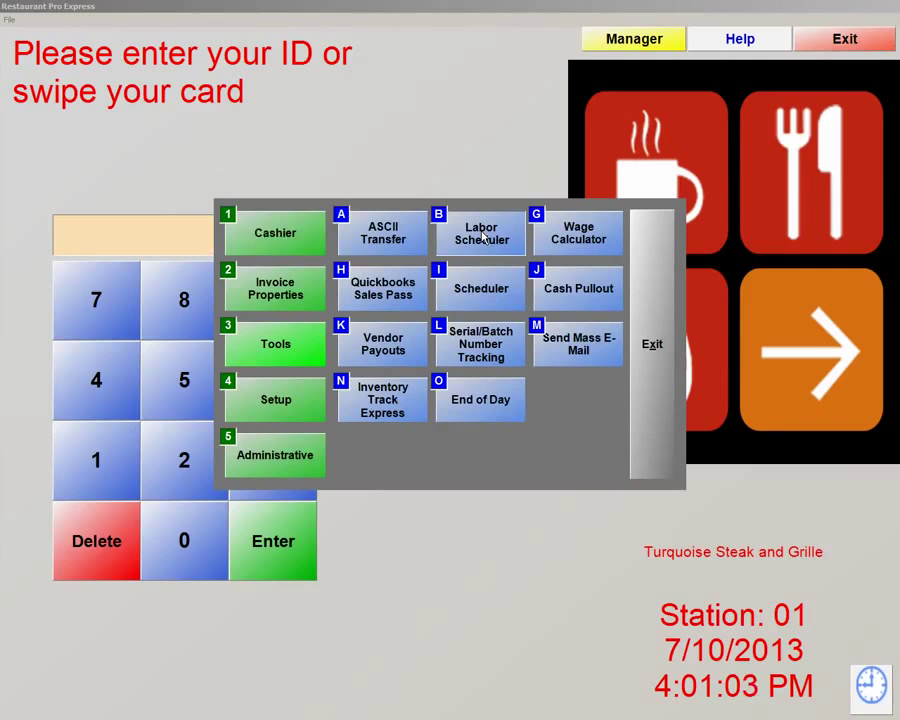
left_click(485, 233)
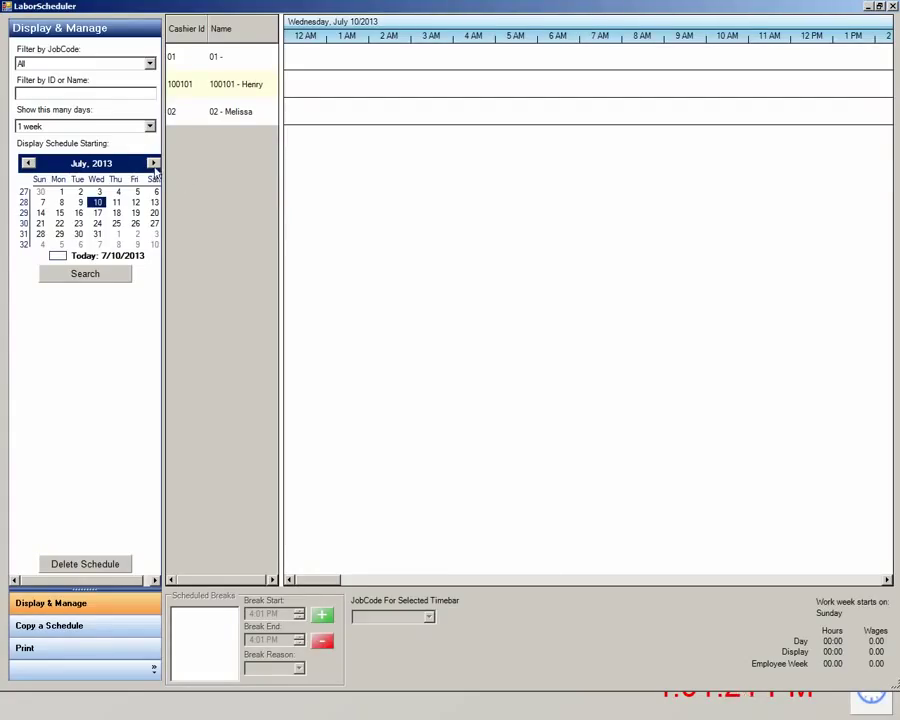
- Keep all job codes and give employee 02 a 5:00 AM–1:00 PM shift on July 10
left_click(150, 64)
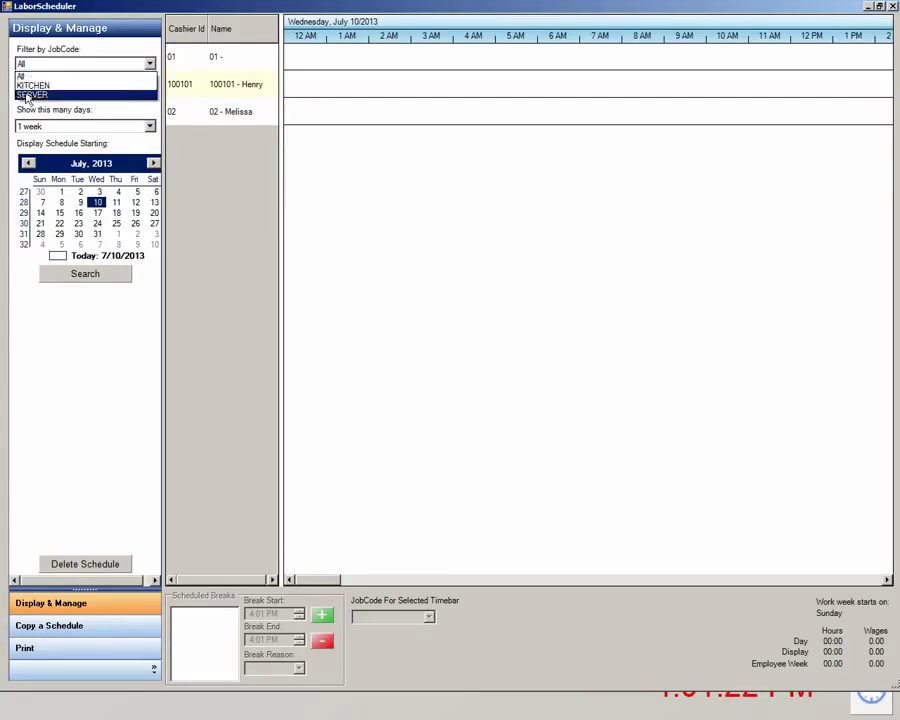
left_click(18, 58)
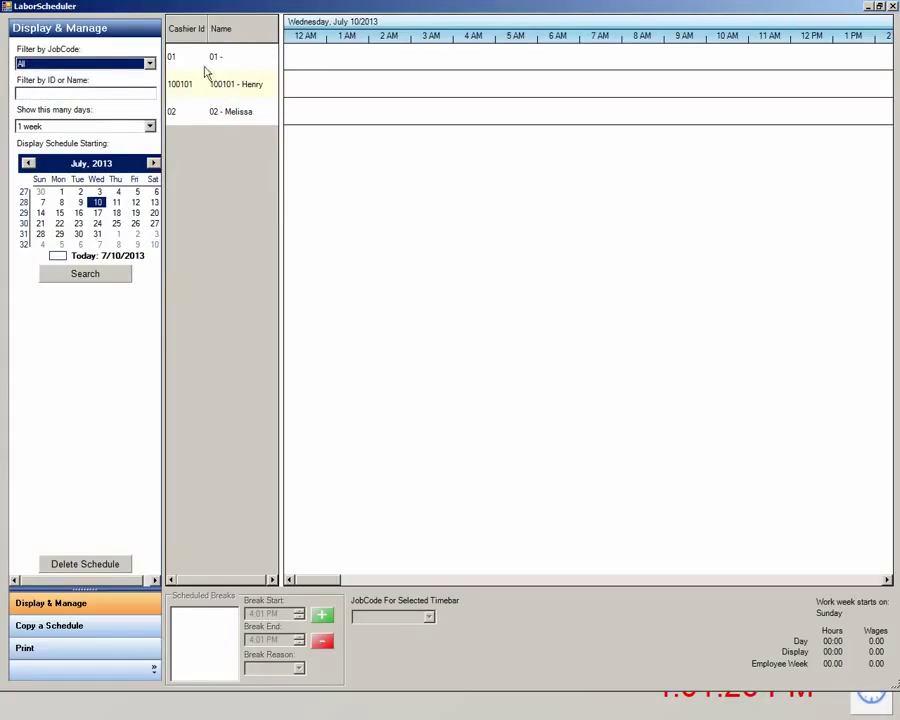
left_click(211, 119)
left_click(211, 115)
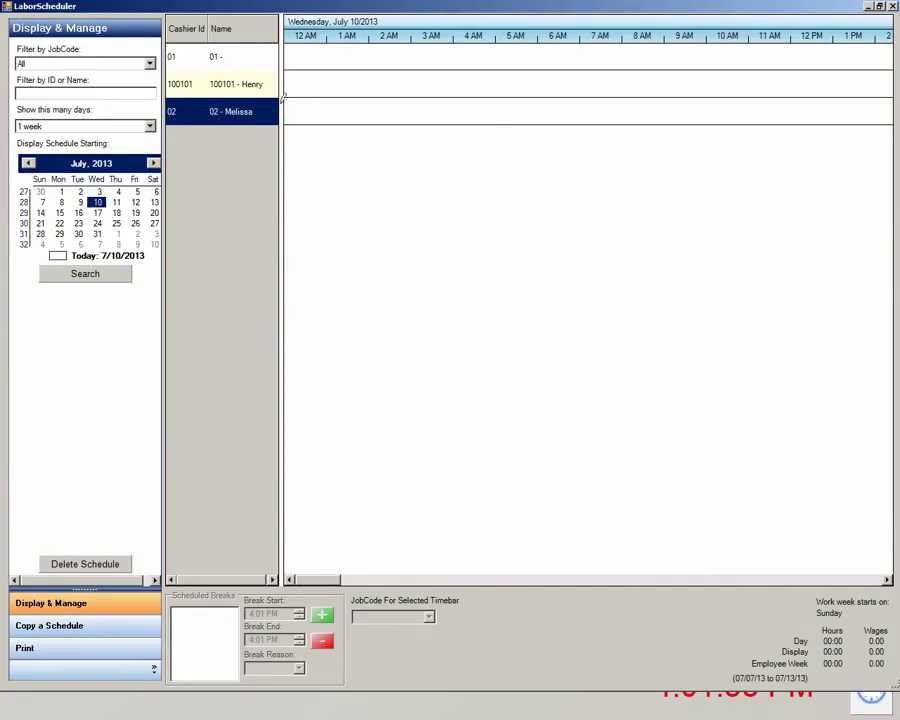
mouse_move(498, 116)
left_mouse_down()
mouse_move(633, 119)
mouse_move(870, 100)
mouse_move(751, 96)
left_mouse_up()
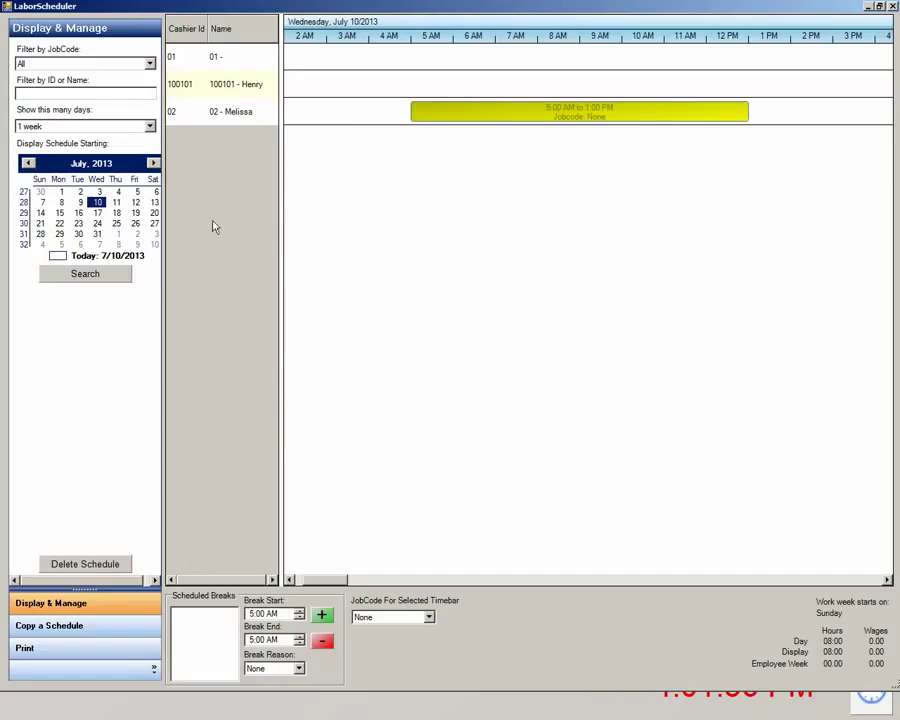
left_click(85, 276)
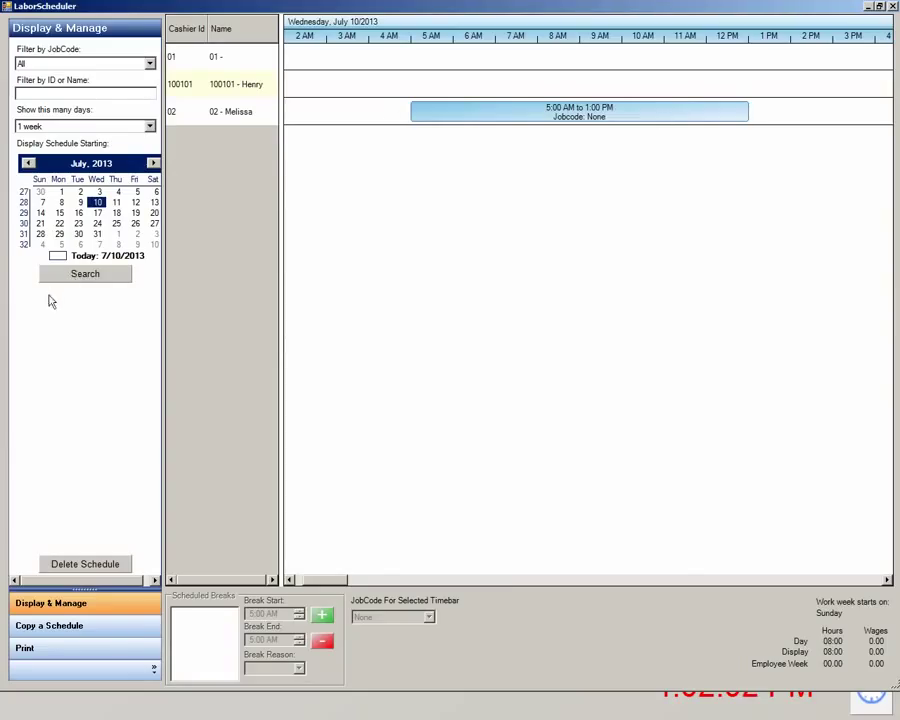
left_click(238, 116)
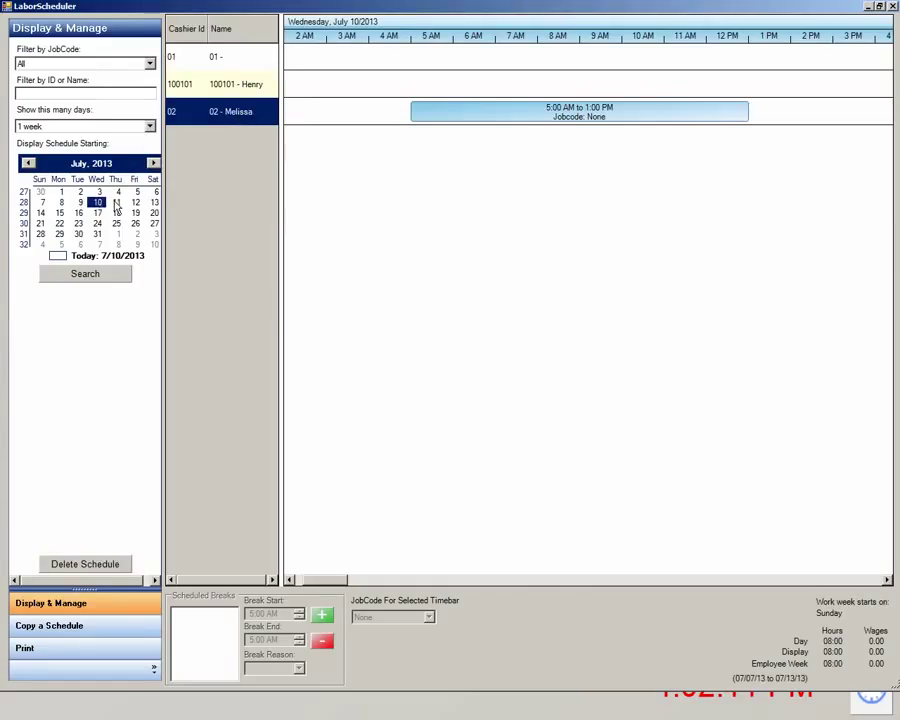
- Add a 5:00 AM–1:00 PM shift for employee 02 on Thursday, July 11
left_click(116, 203)
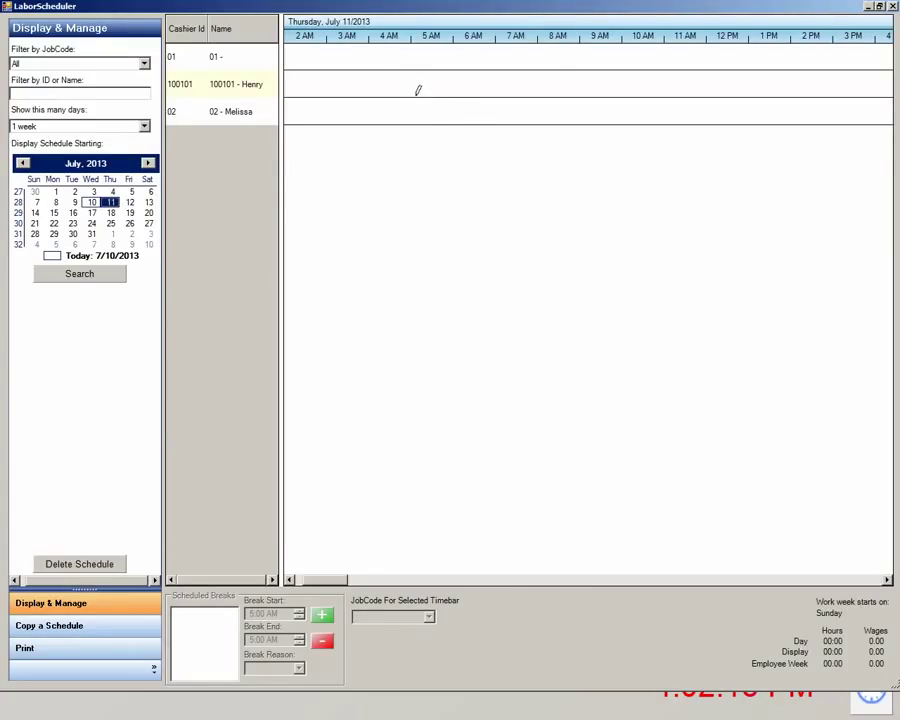
left_click_drag(412, 112, 751, 115)
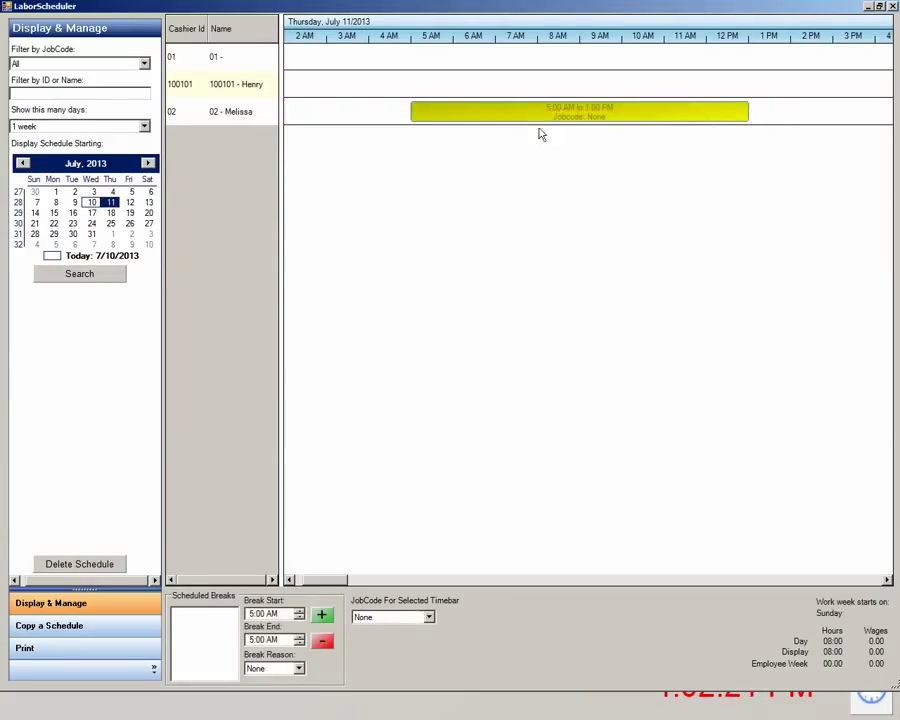
left_click(73, 282)
- Return to July 10 and select employee 02's shift to check its times
left_click(91, 203)
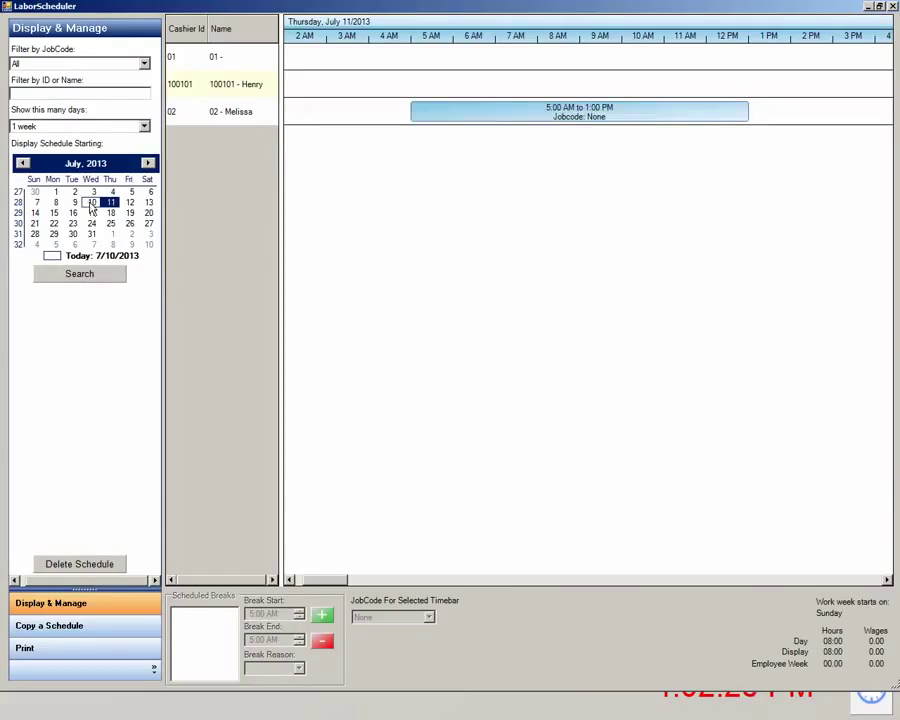
key("Right")
key("Left")
key("Left")
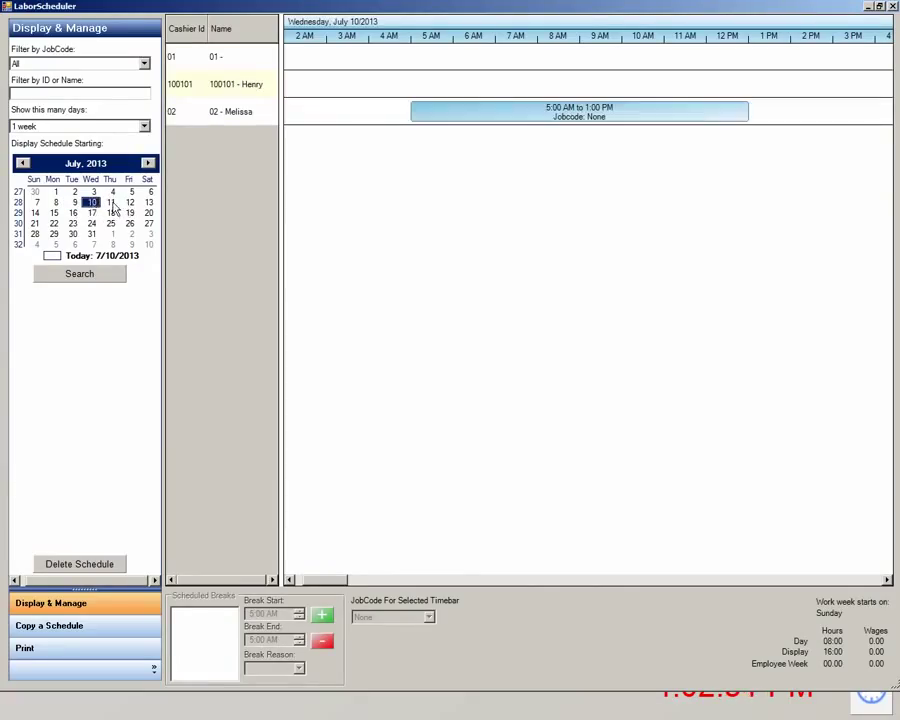
key("Right")
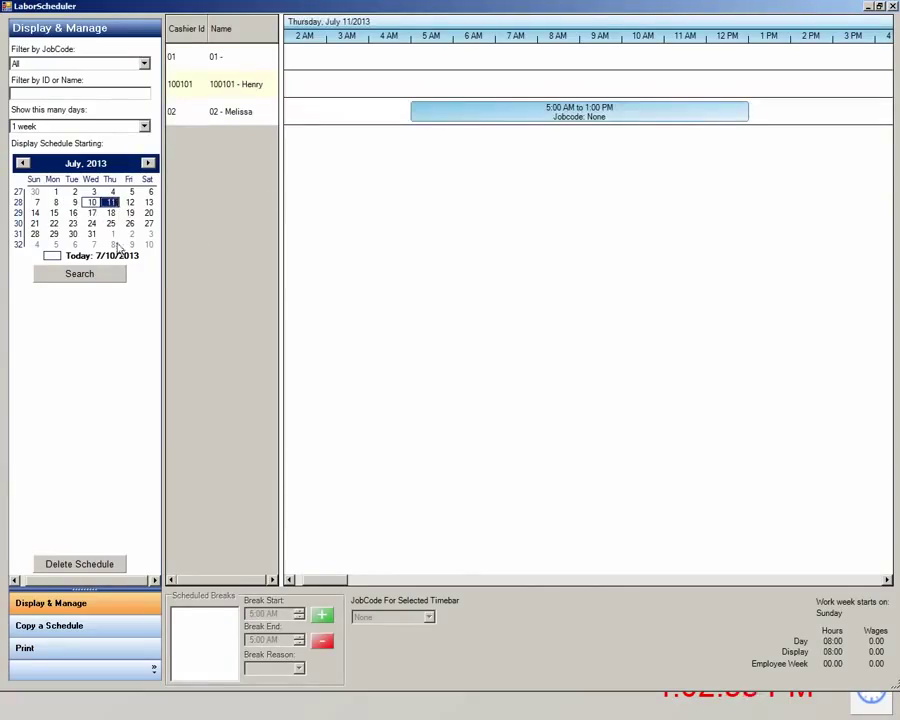
left_click(93, 203)
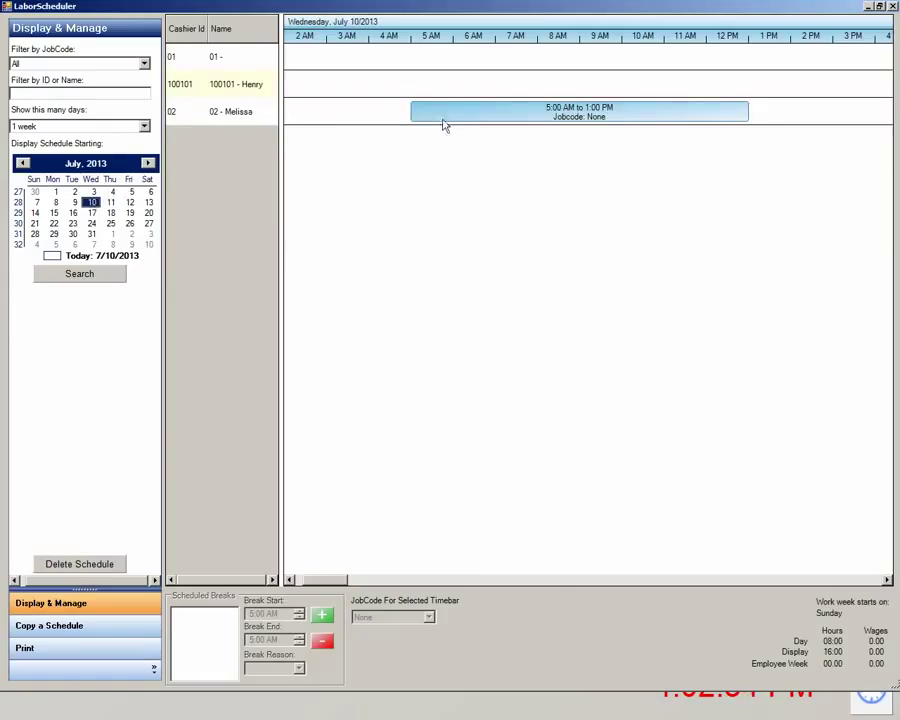
left_click(519, 118)
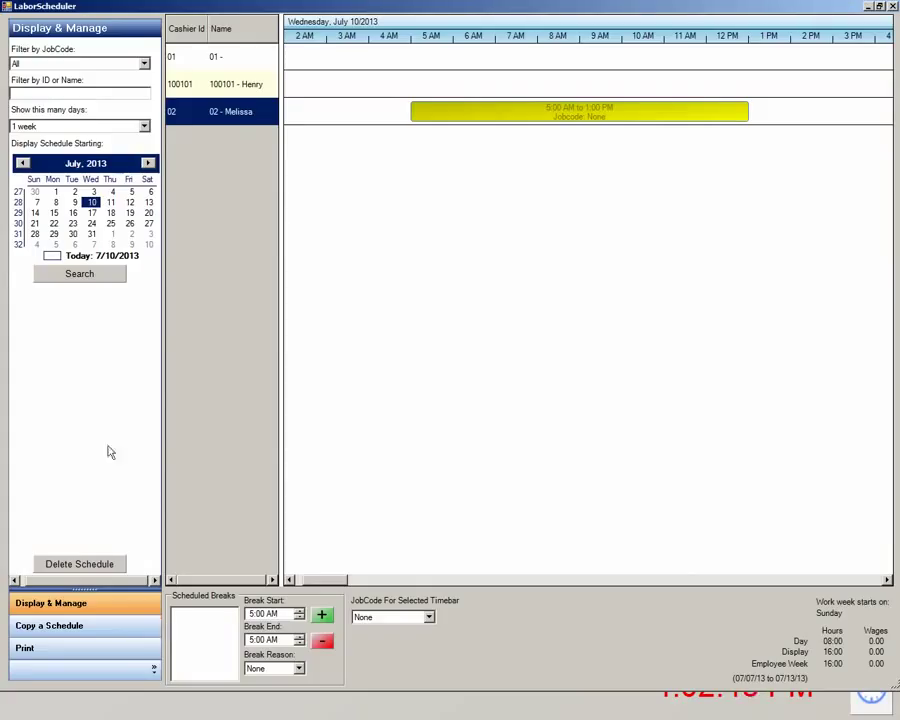
mouse_move(661, 119)
- Close the labor scheduler and open Labor Schedule Settings under System Access in the Setup Screen
left_click(893, 6)
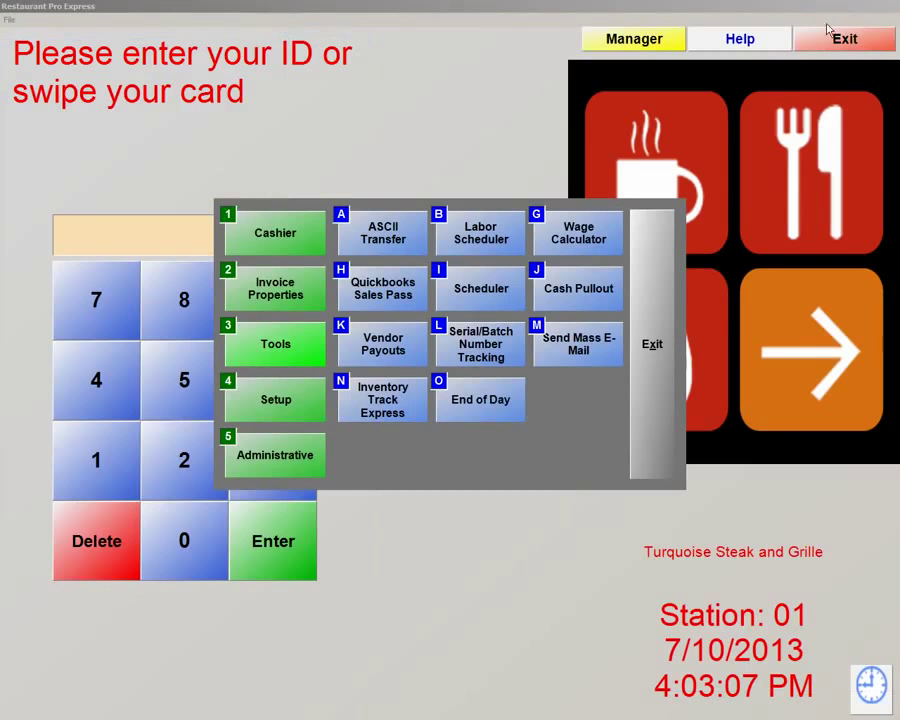
left_click(275, 396)
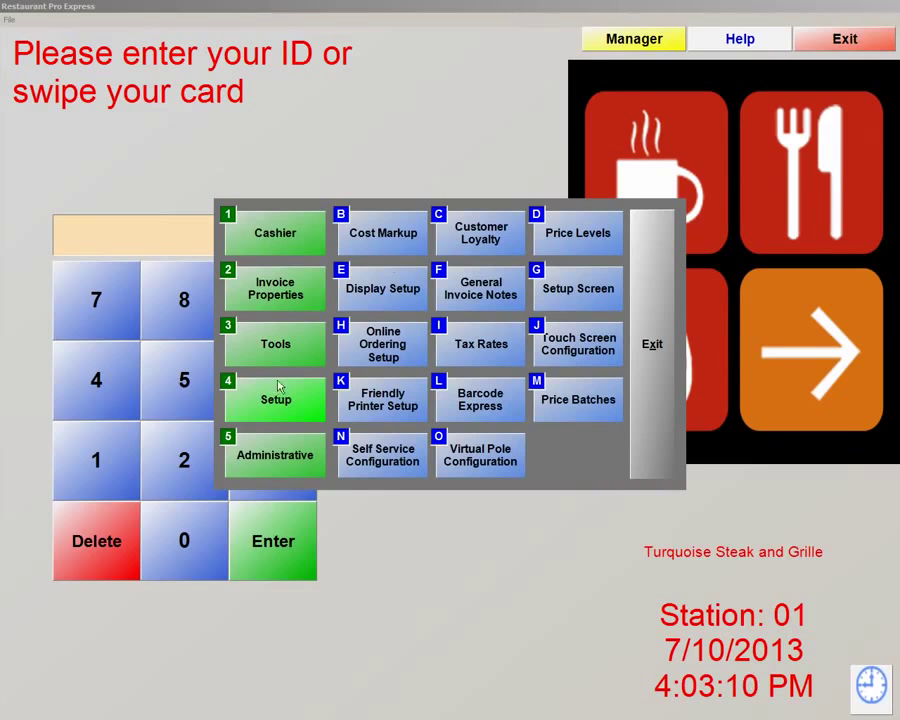
left_click(569, 290)
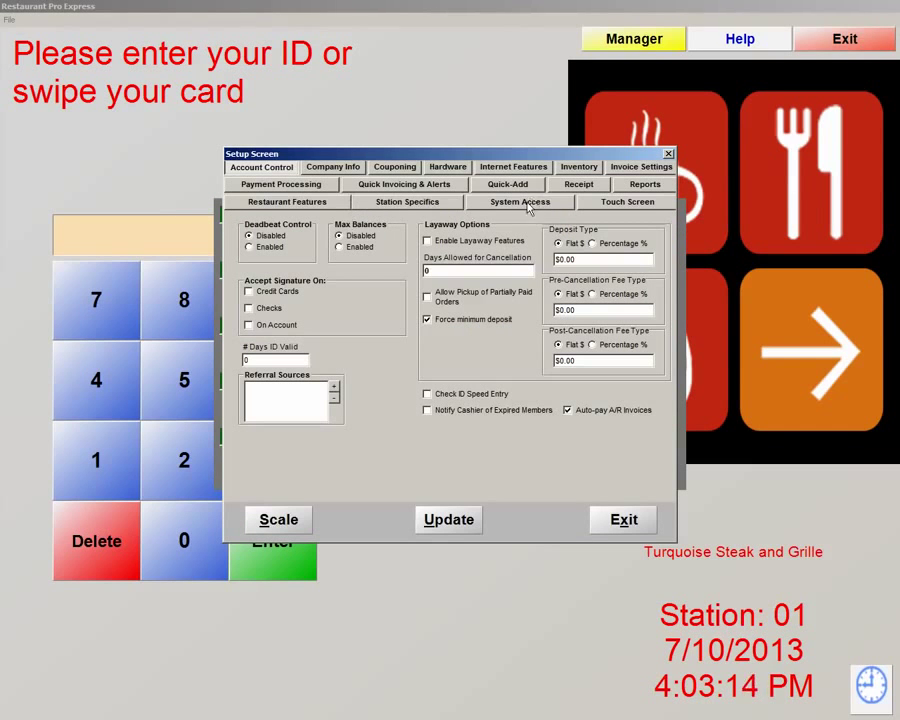
left_click(513, 204)
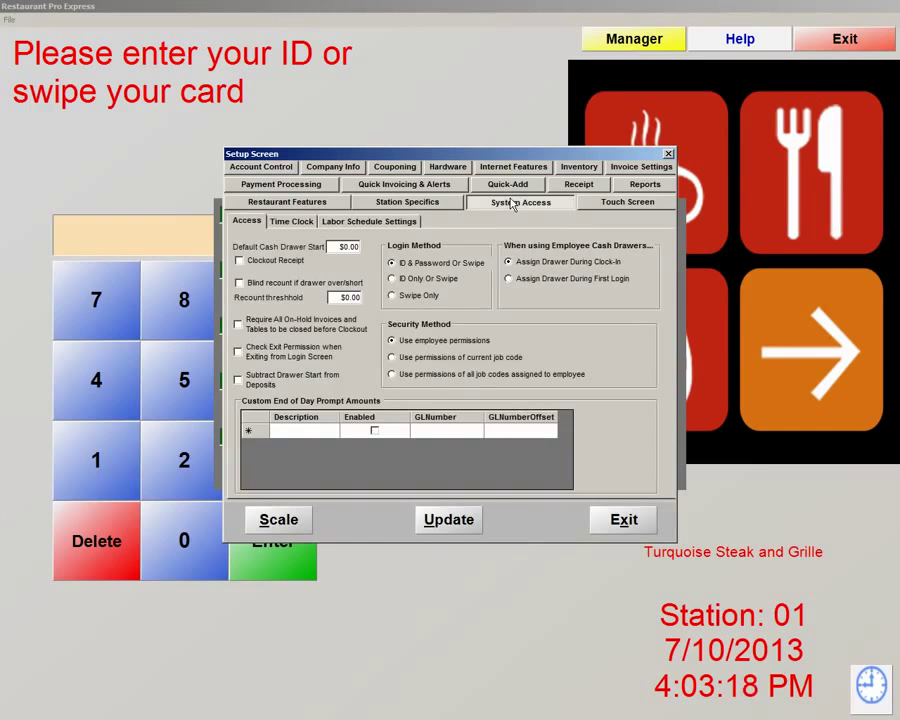
left_click(366, 223)
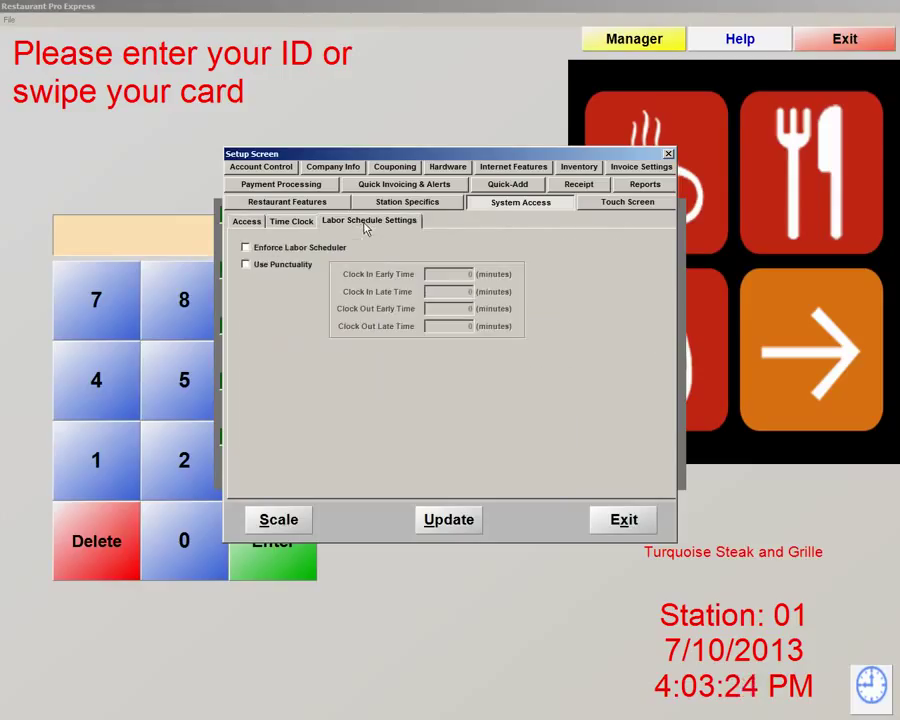
- Try Enforce Labor Scheduler and Use Punctuality on, then switch the enforcement back off
left_click(245, 247)
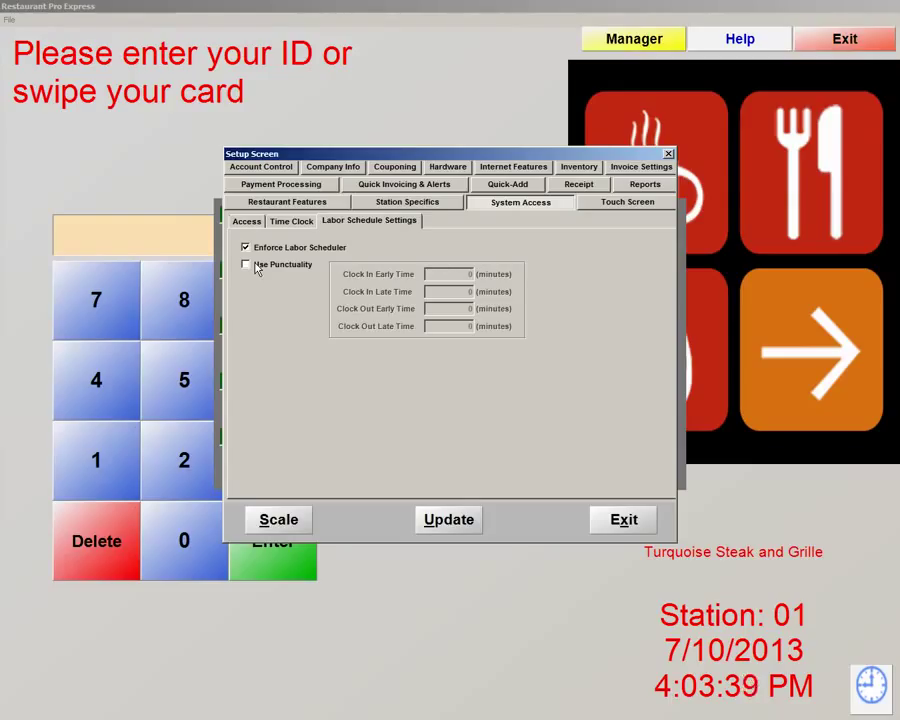
left_click(256, 269)
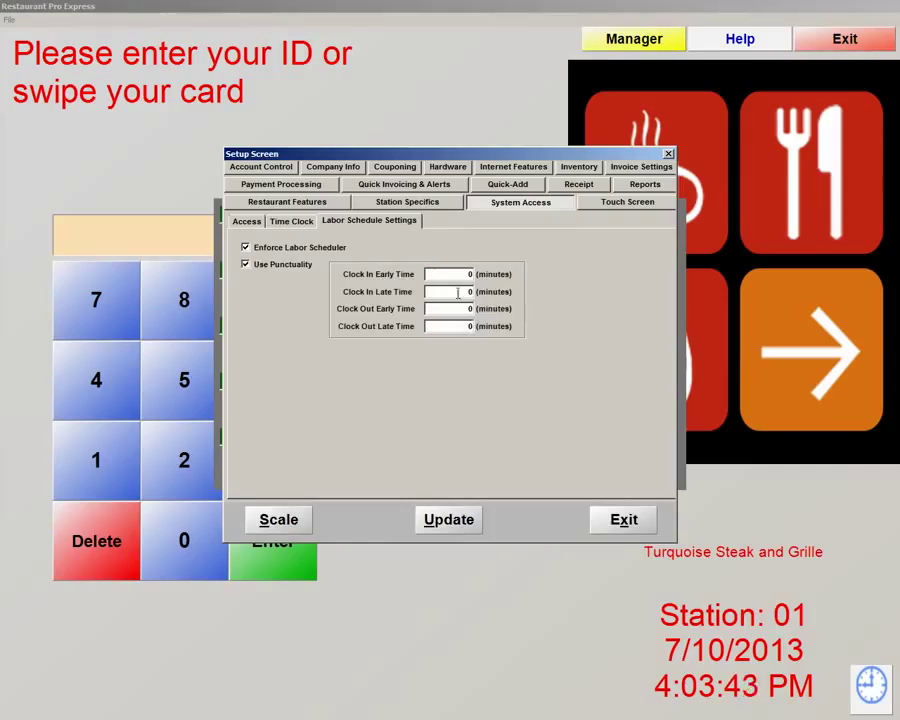
left_click(252, 248)
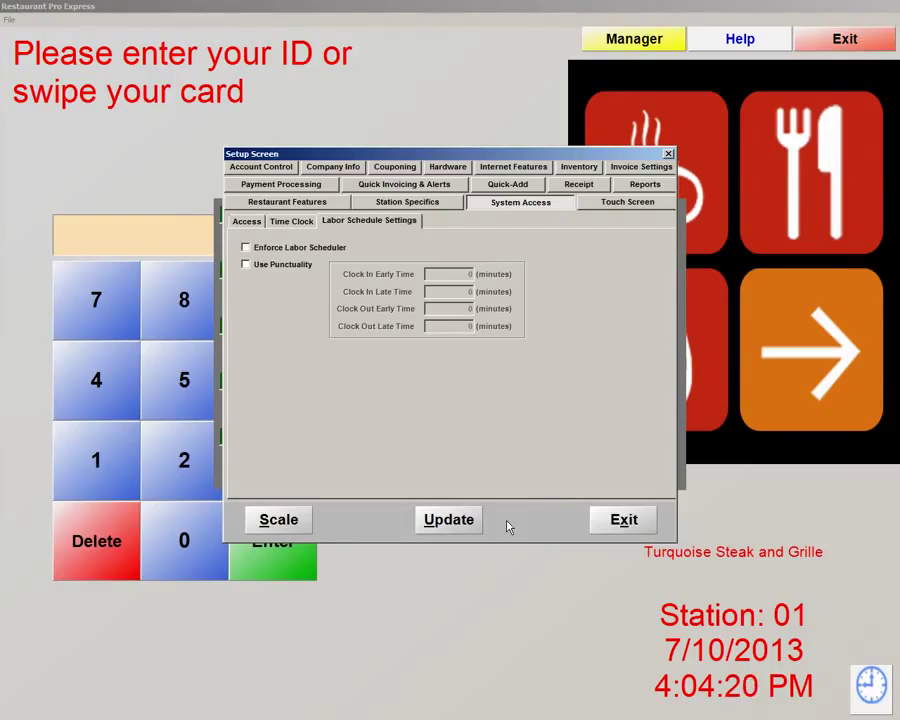
- Save the setup changes with Update and open Administrative > Reporting
left_click(465, 527)
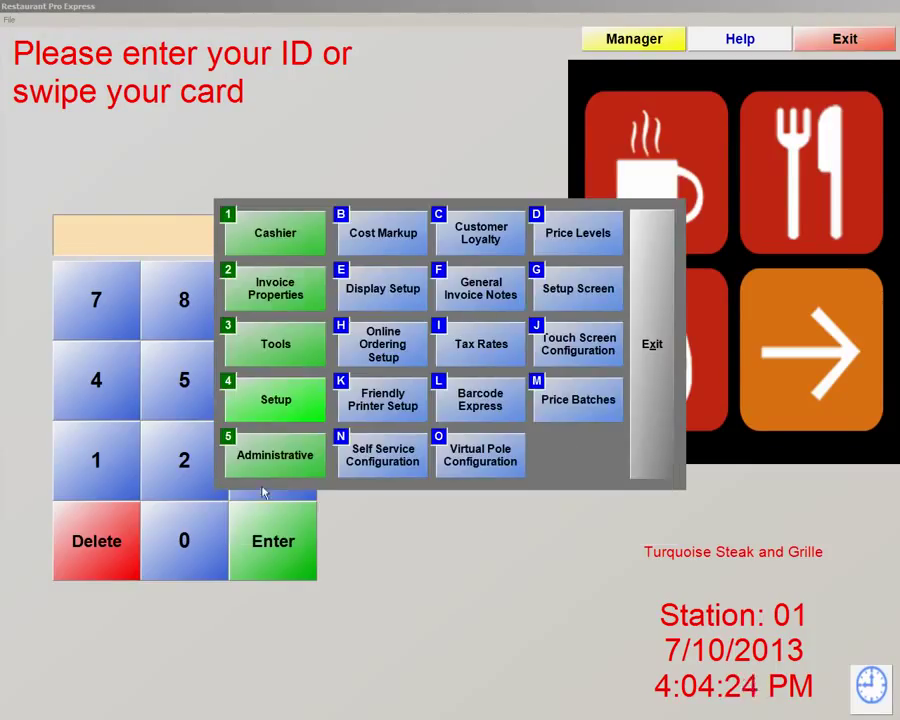
left_click(272, 467)
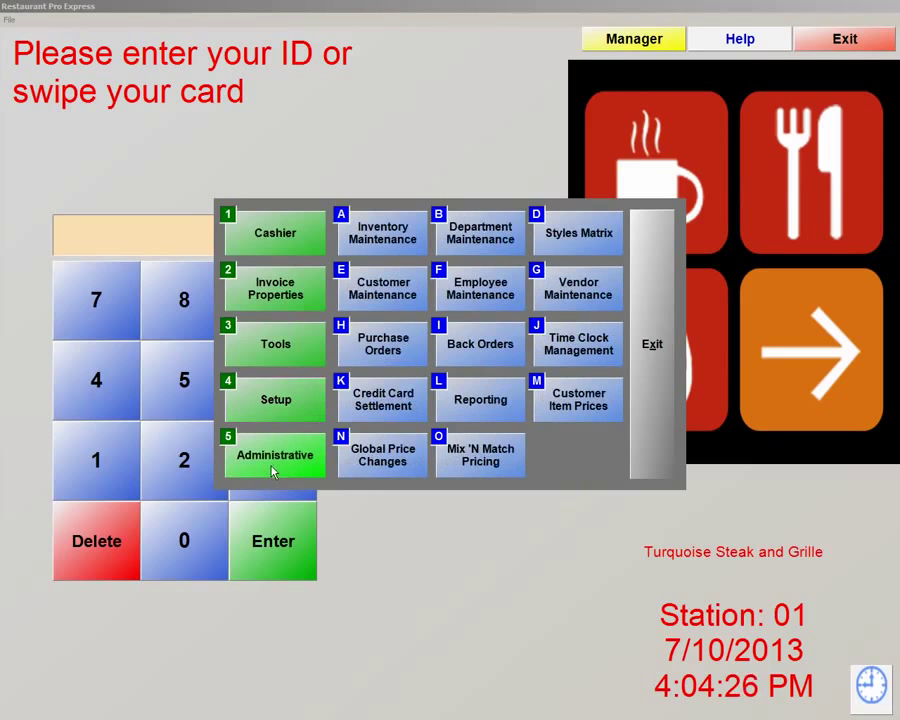
left_click(470, 406)
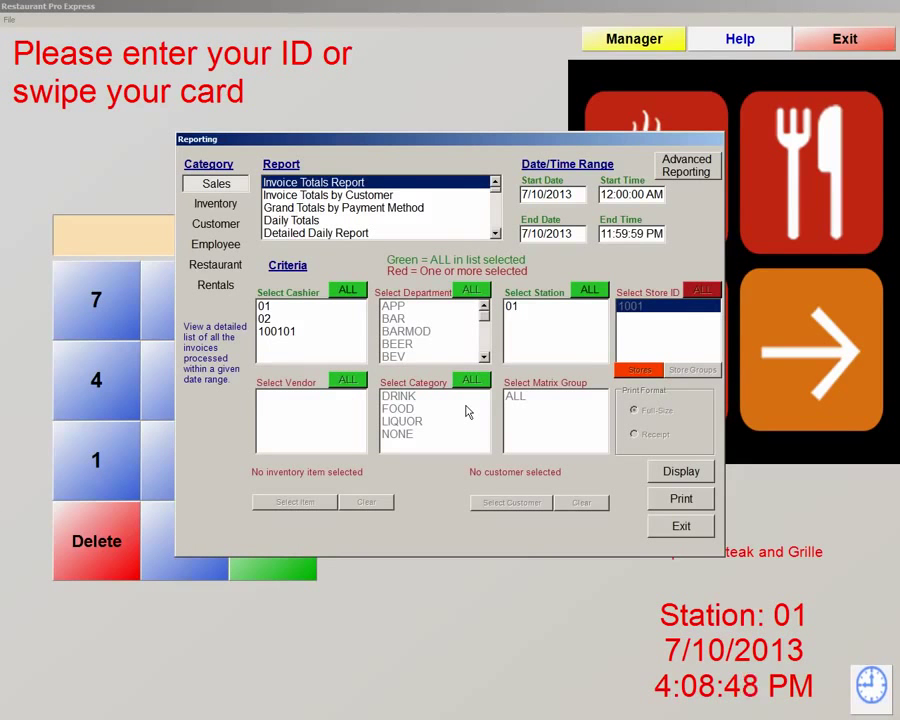
- Preview the Invoice Totals Report of completed invoices for 7/10/2013
left_click_drag(446, 144, 463, 76)
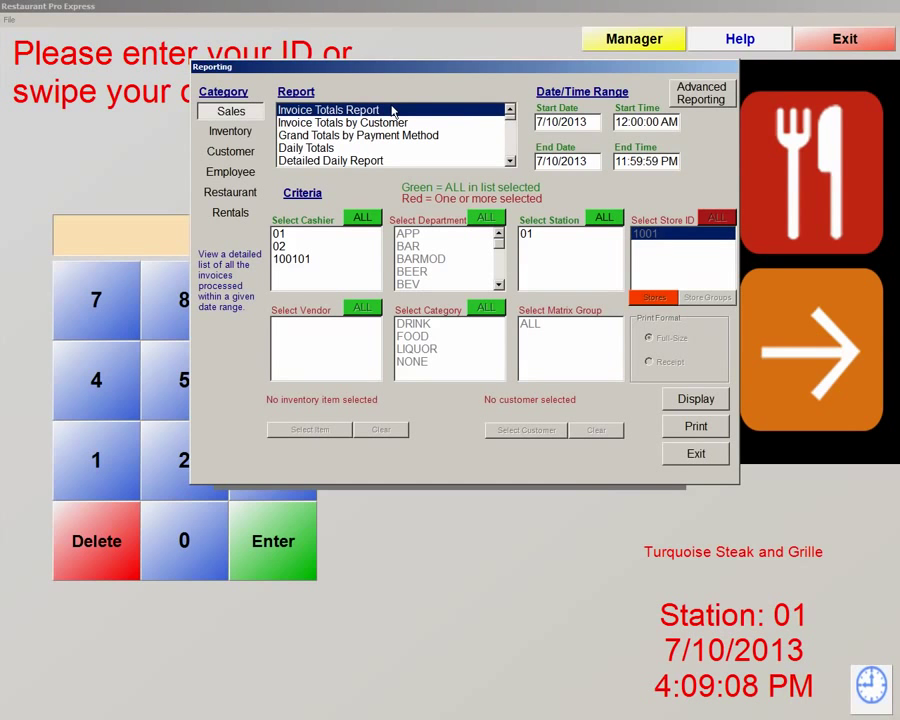
left_click(695, 400)
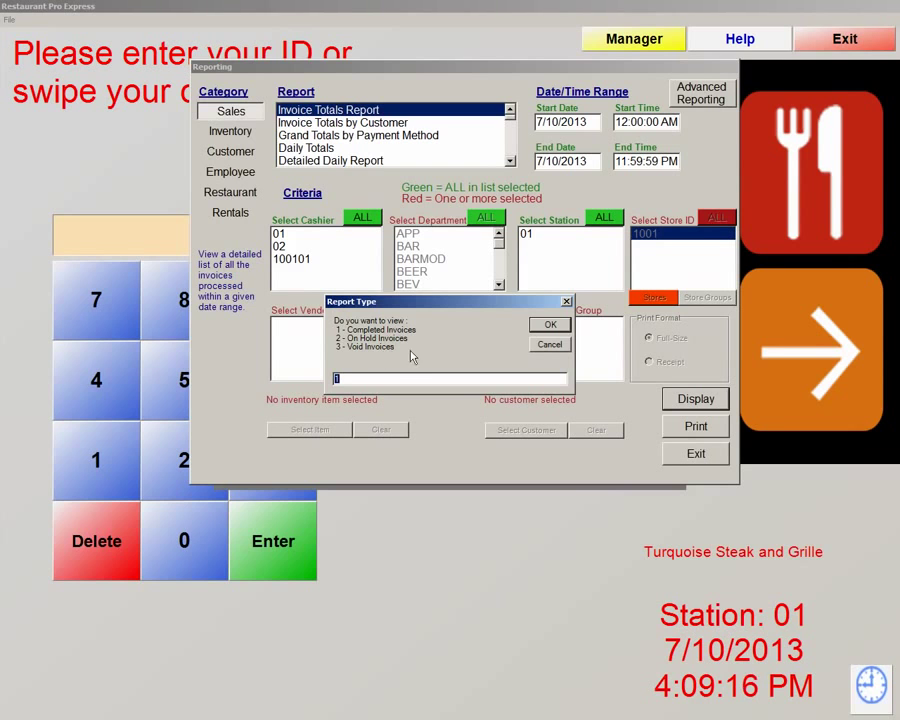
left_click(545, 329)
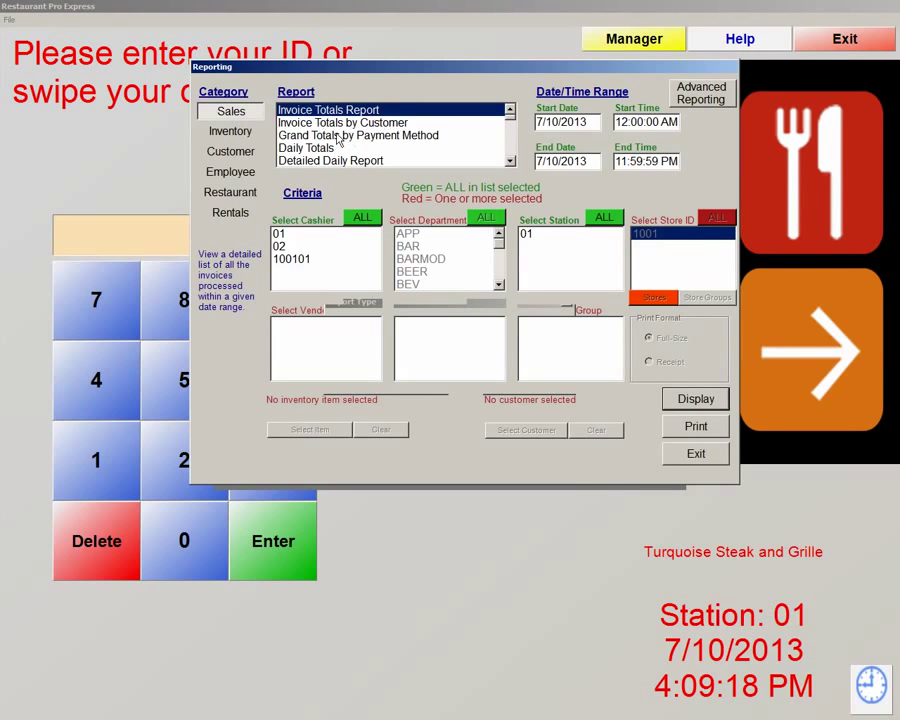
- Close the preview and browse Grand Totals, Detailed Daily Report and Invoice Totals Report
left_click(338, 137)
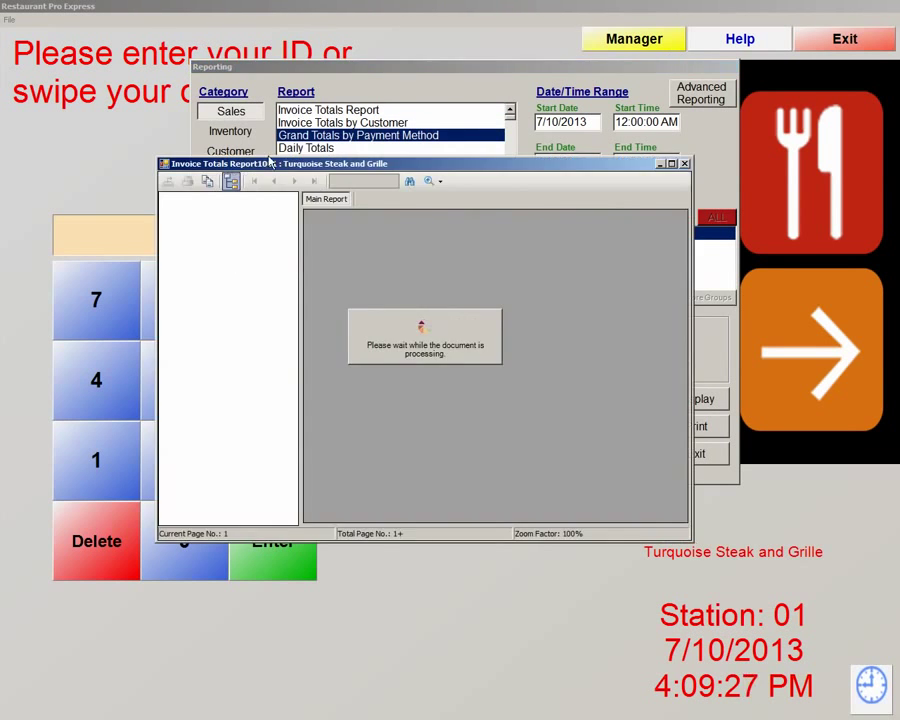
left_click(685, 166)
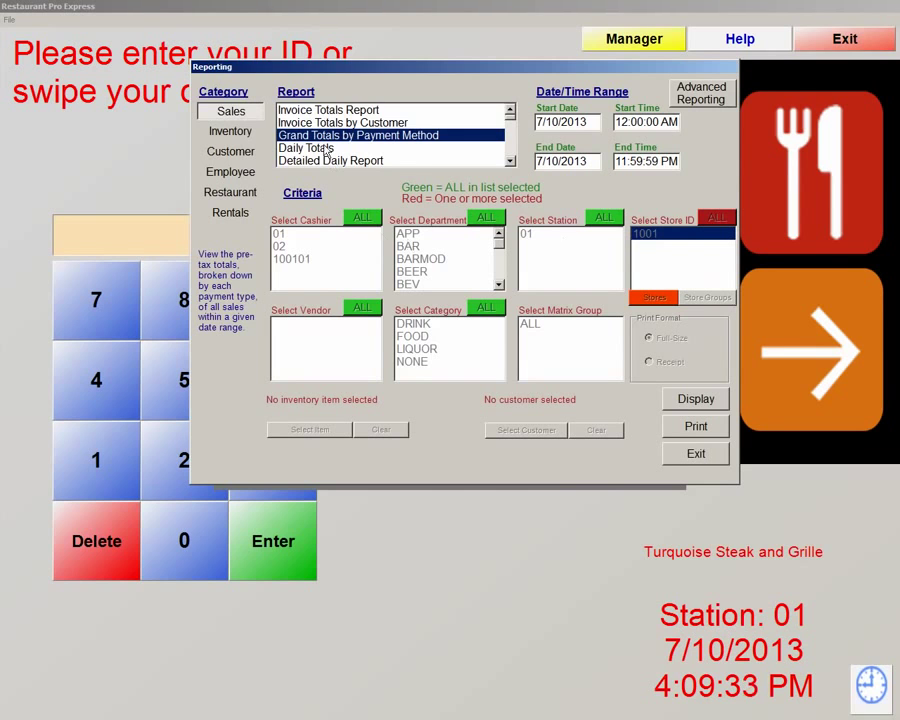
left_click(309, 112)
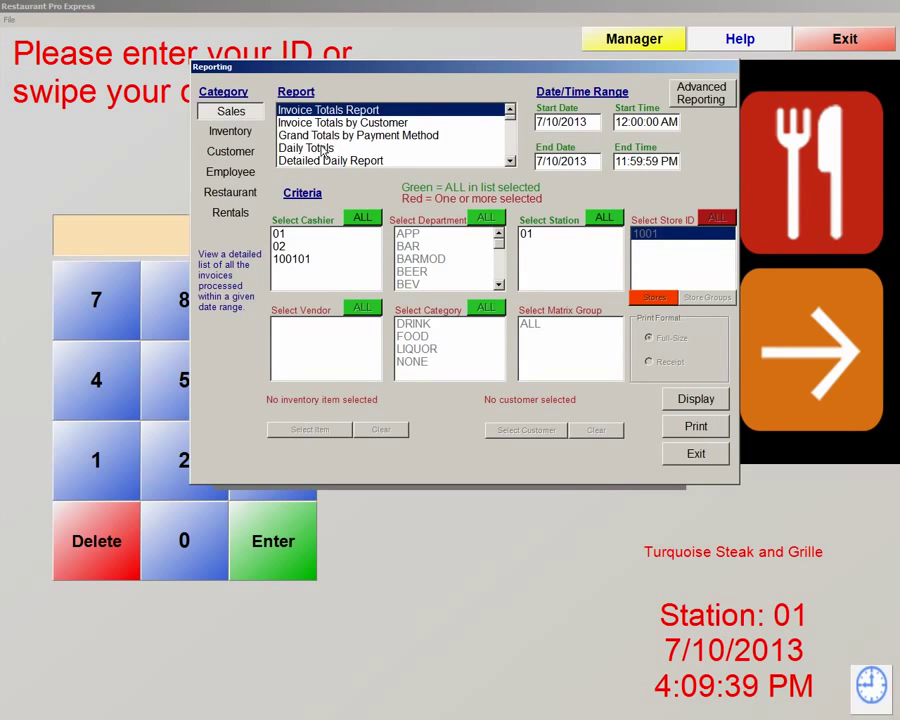
left_click(318, 162)
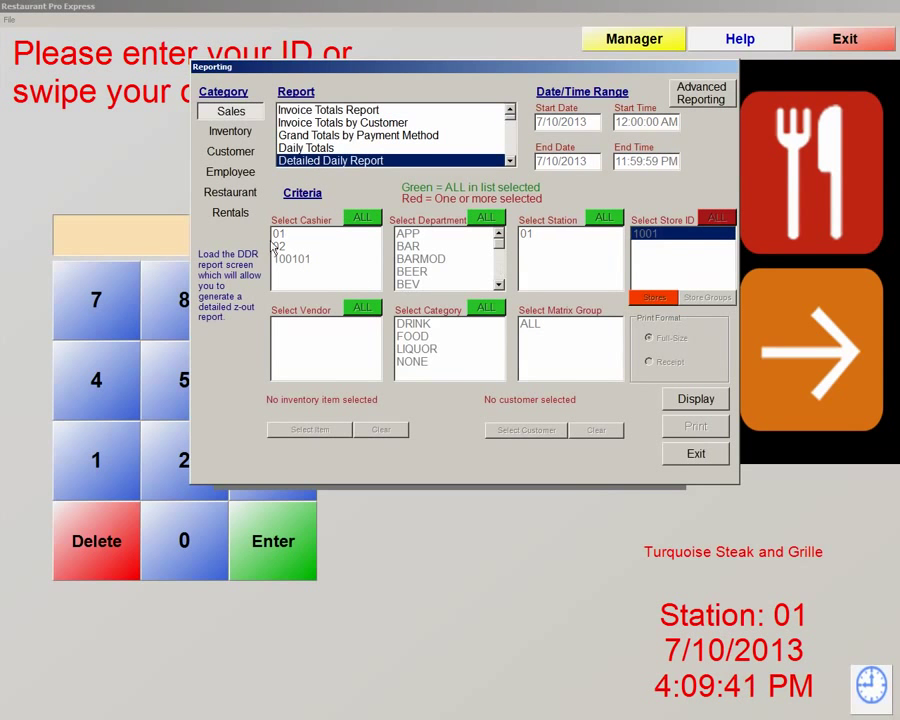
left_click(328, 110)
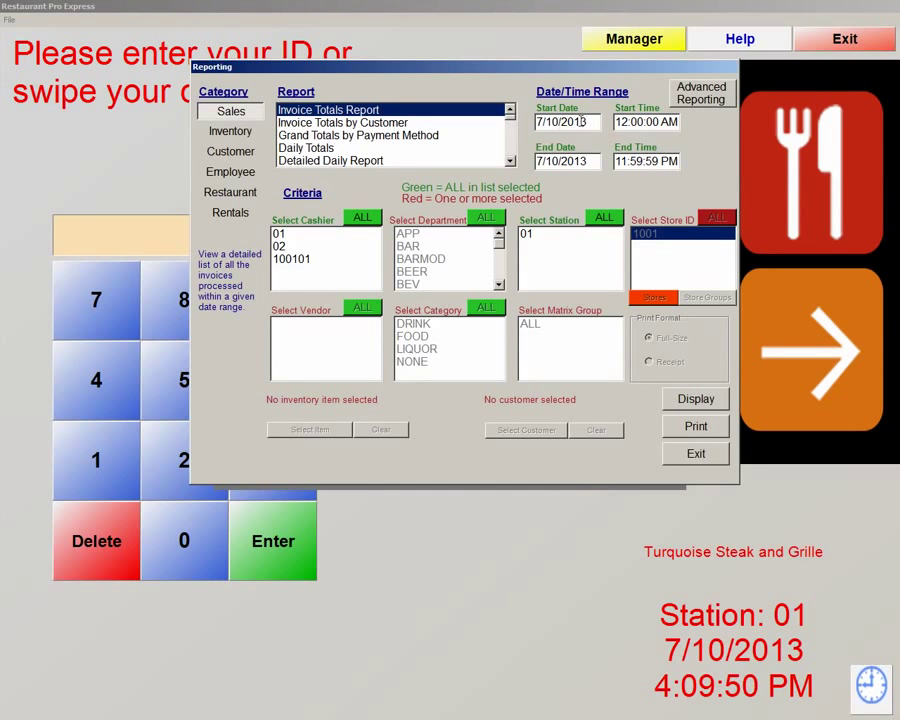
- Keep the 7/10/2013 start date and 12:00:00 AM start time, and run Invoice Totals Report
left_click(583, 121)
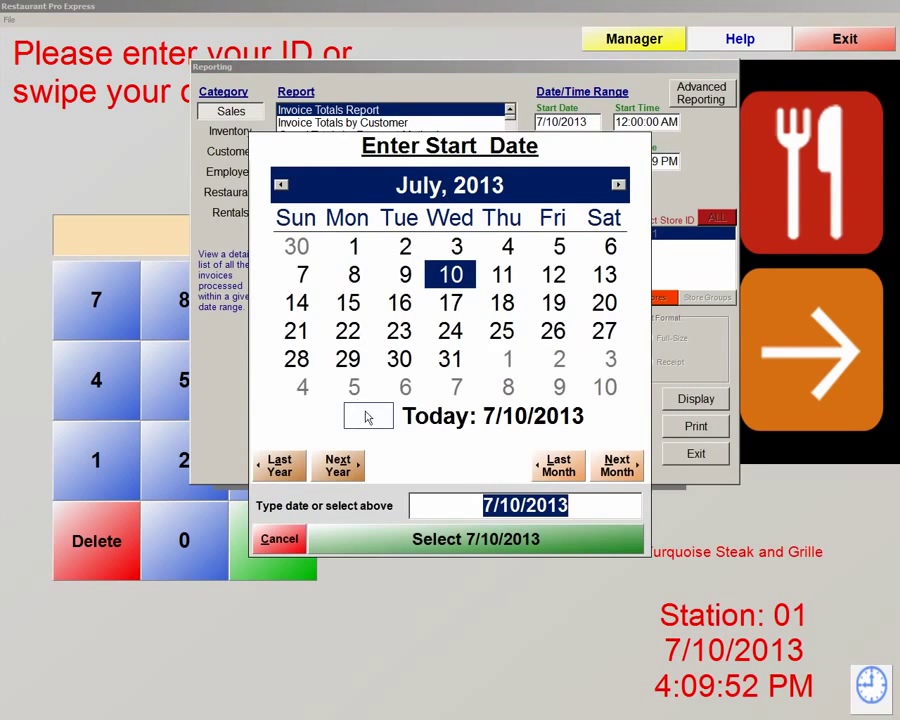
left_click(270, 539)
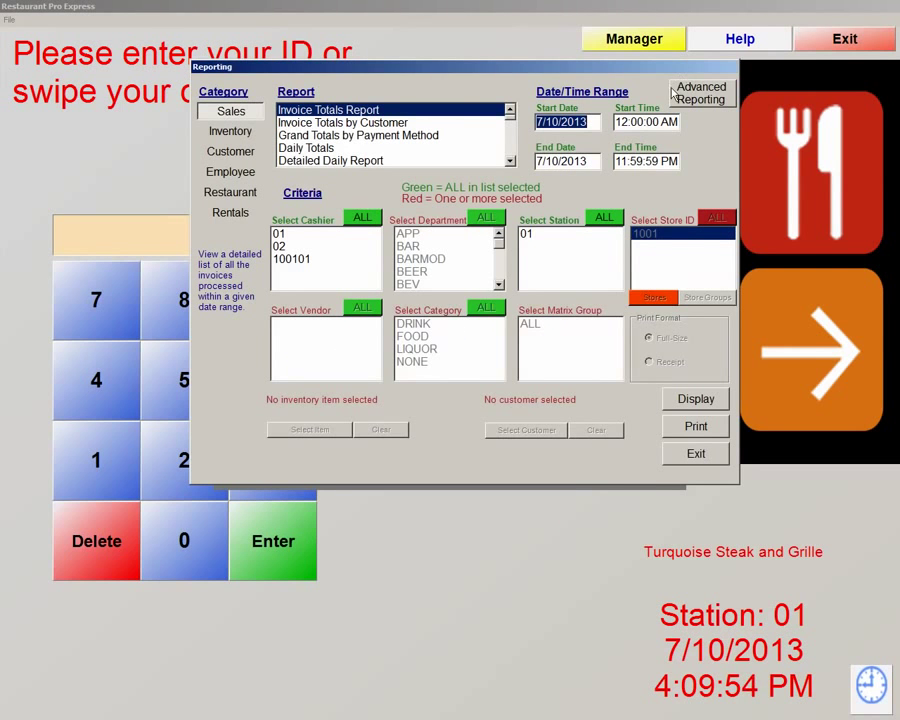
left_click(646, 121)
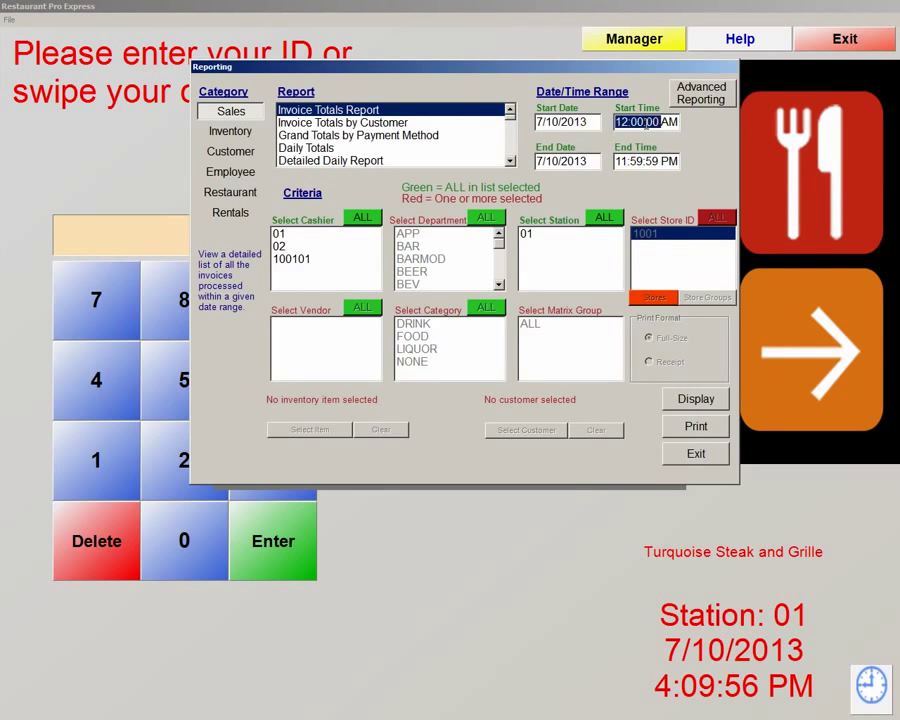
left_click(239, 440)
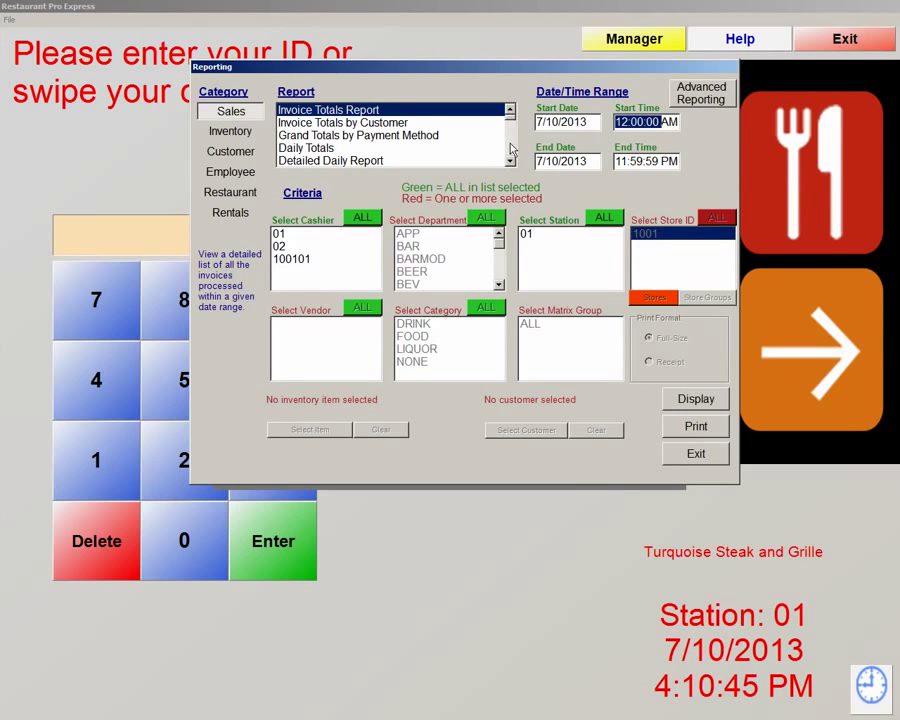
scroll(509, 113, "down", 1)
scroll(509, 113, "up", 1)
left_click(692, 397)
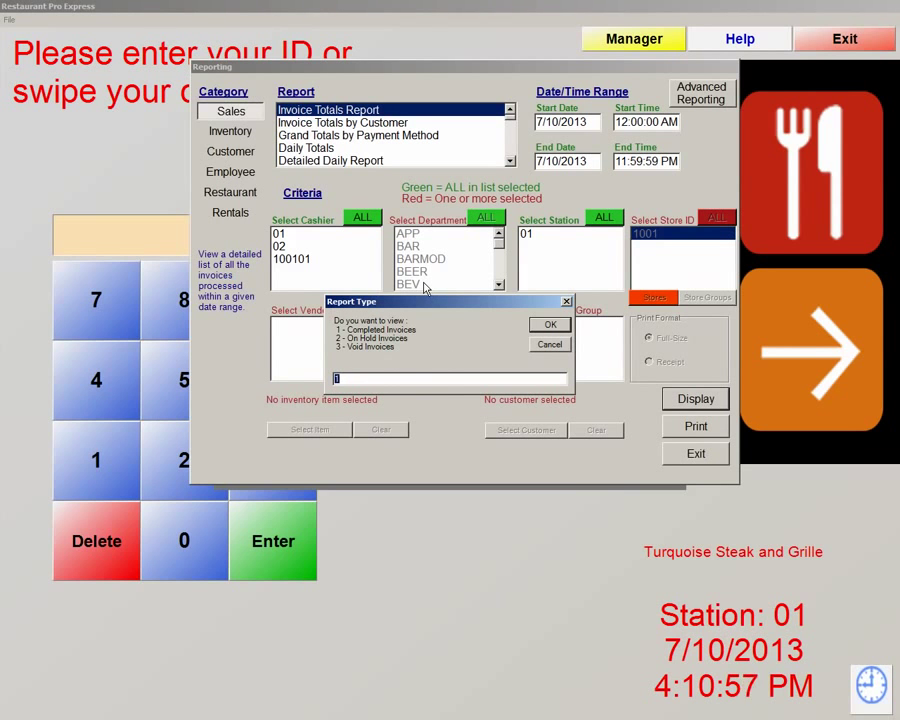
- View the completed-invoice report full screen, check its export formats, and cancel the export
left_click(540, 332)
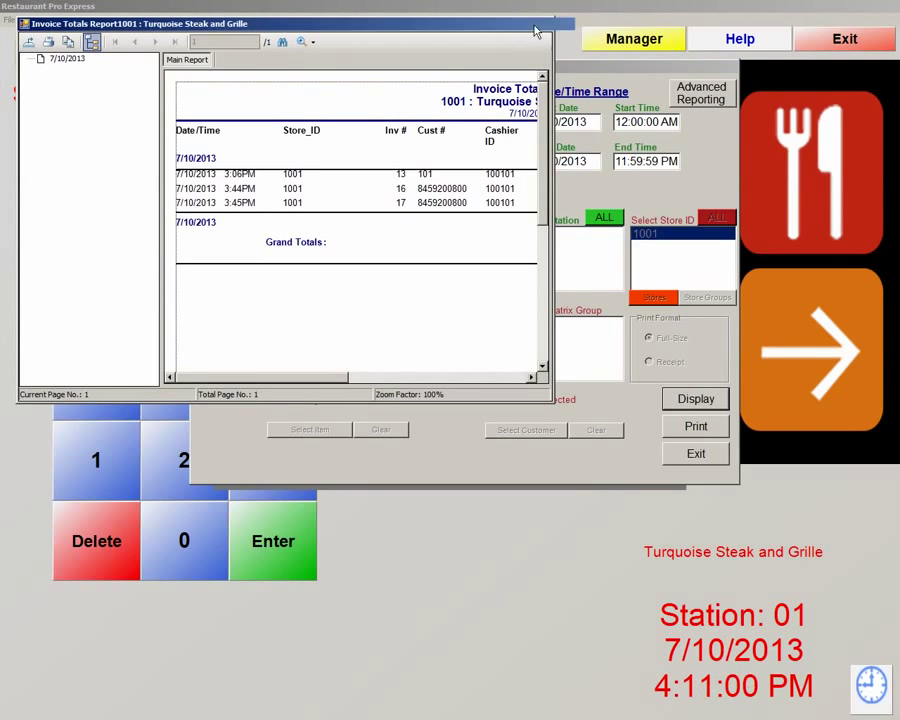
left_click(534, 25)
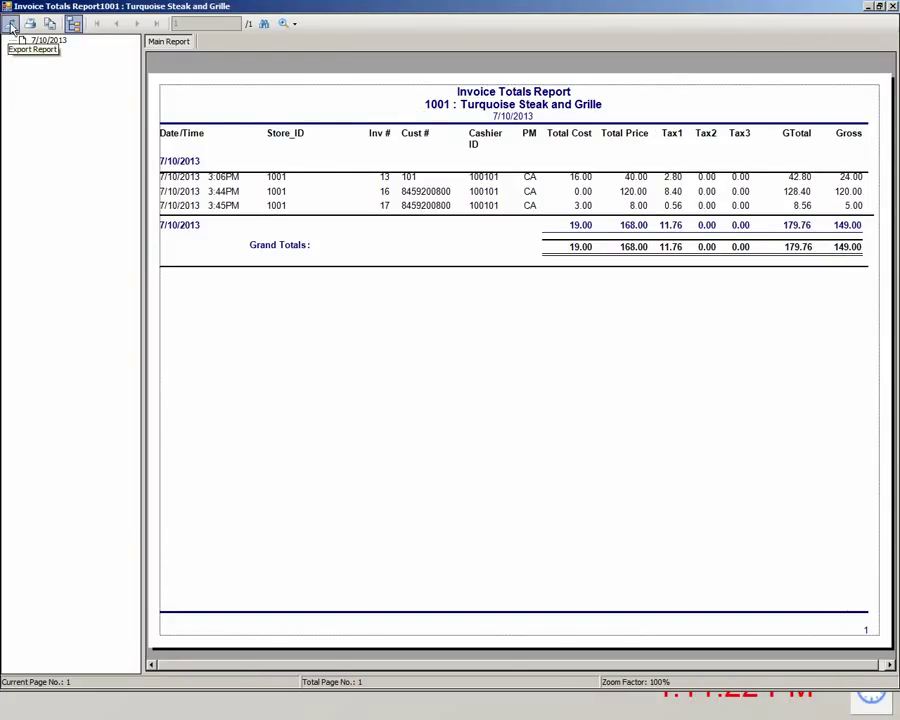
left_click(11, 24)
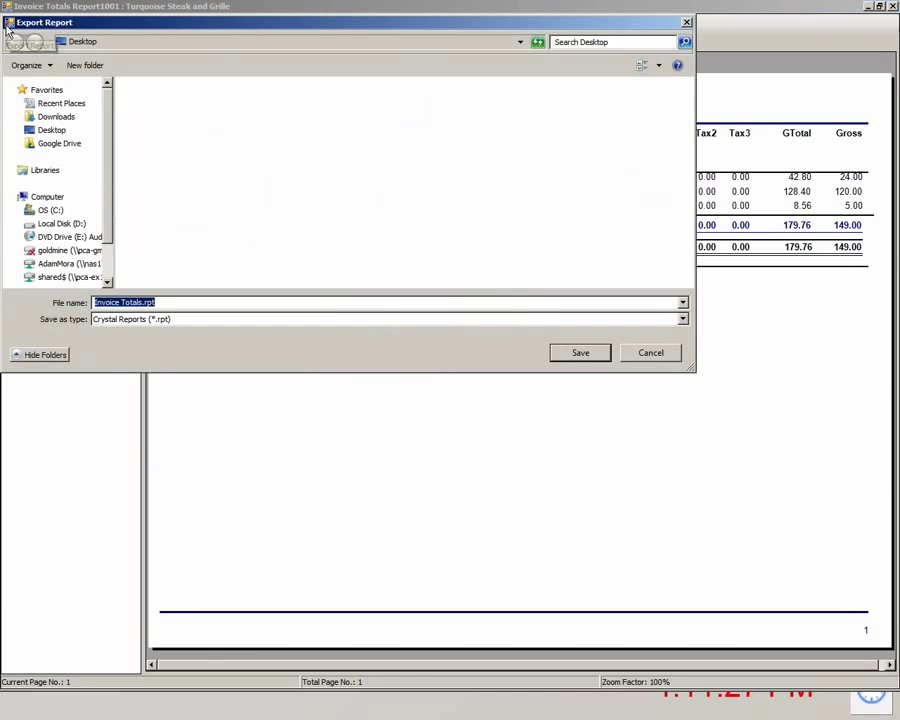
left_click(683, 320)
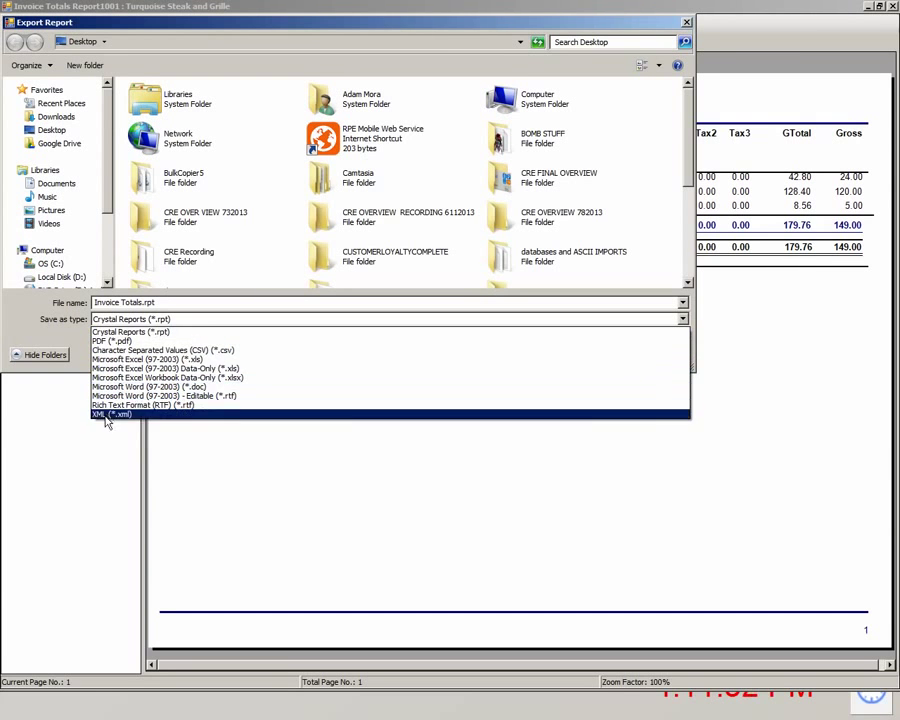
left_click(686, 23)
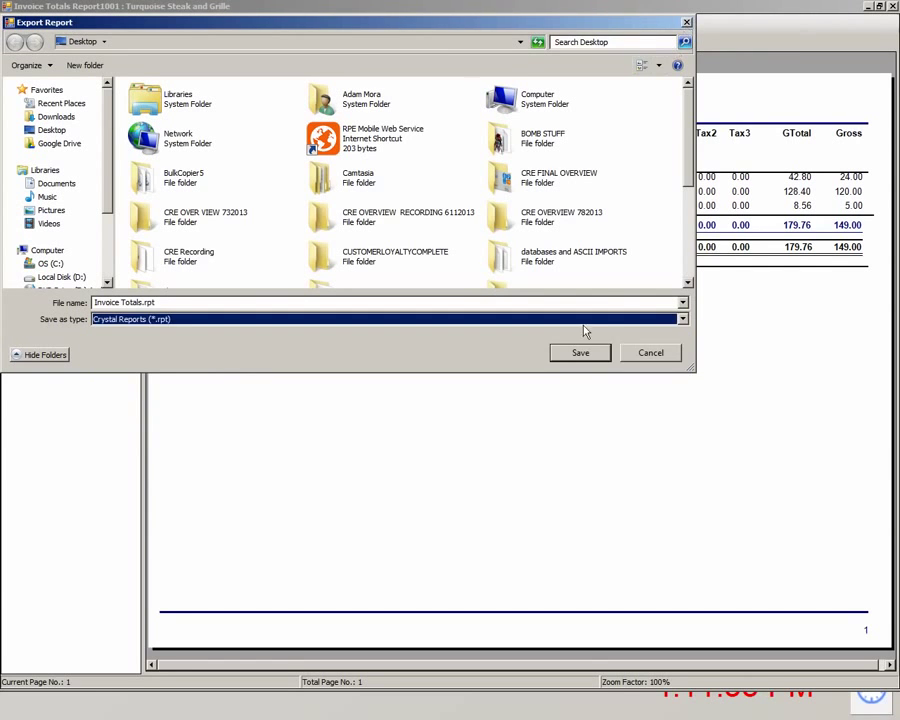
left_click(655, 356)
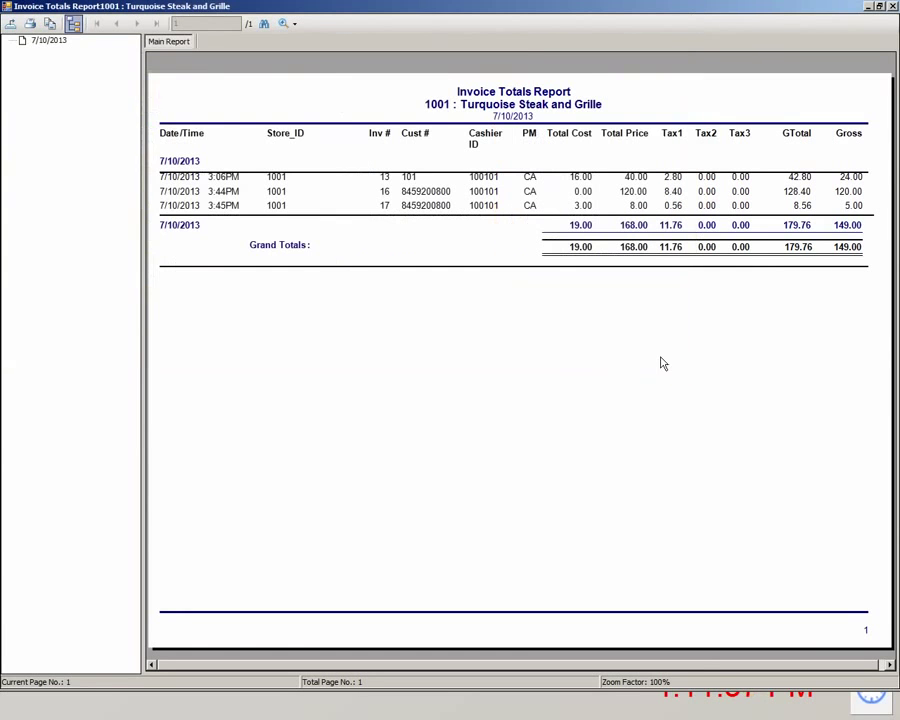
- Close the preview, open and exit Detailed Daily Report options, then select Detailed Department Sales
left_click(893, 7)
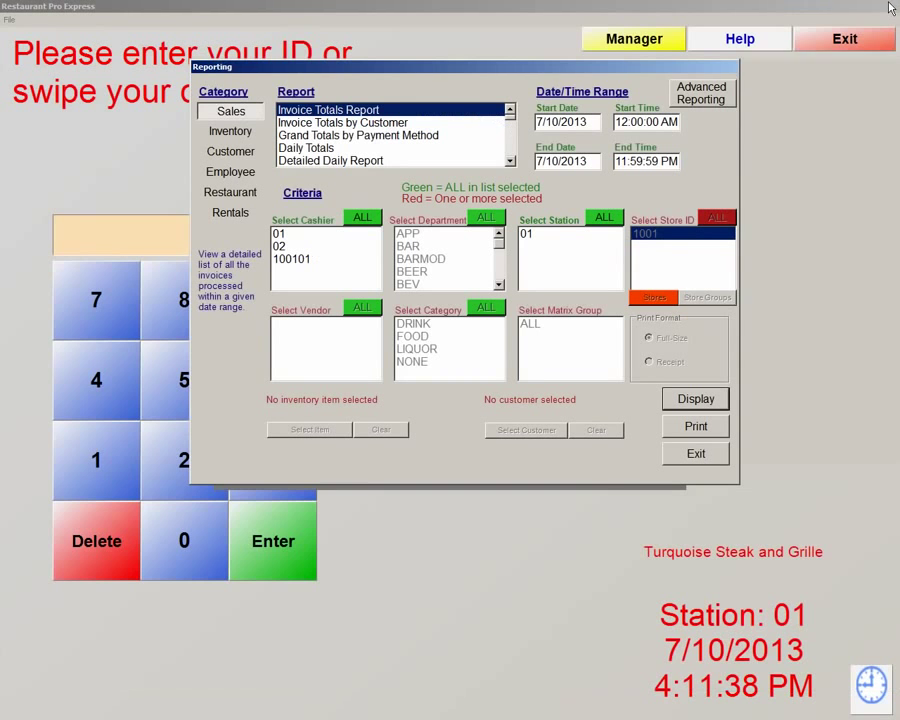
left_click(311, 161)
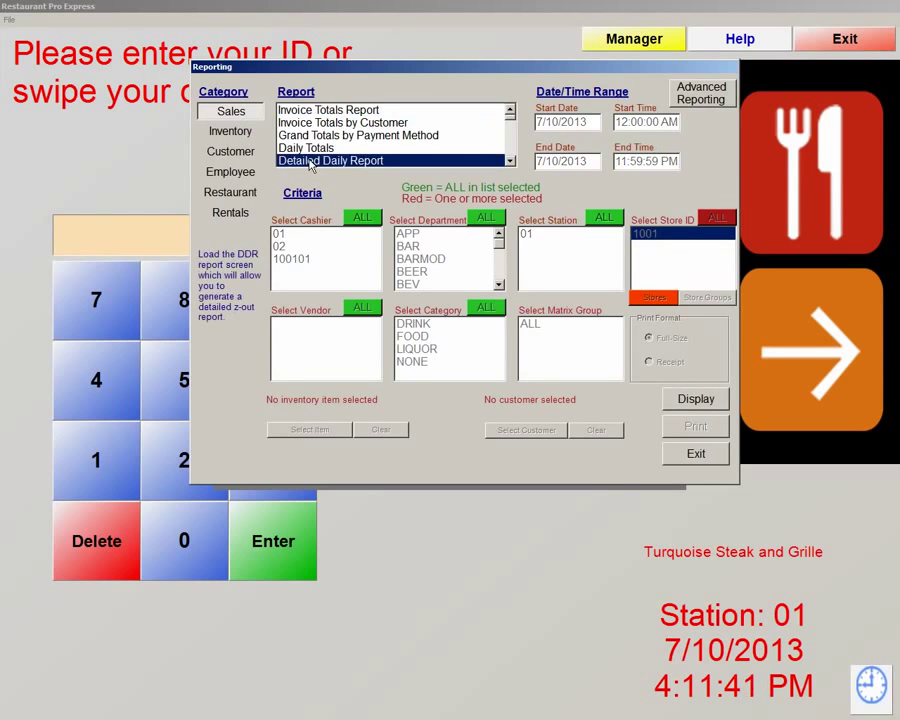
left_click(510, 162)
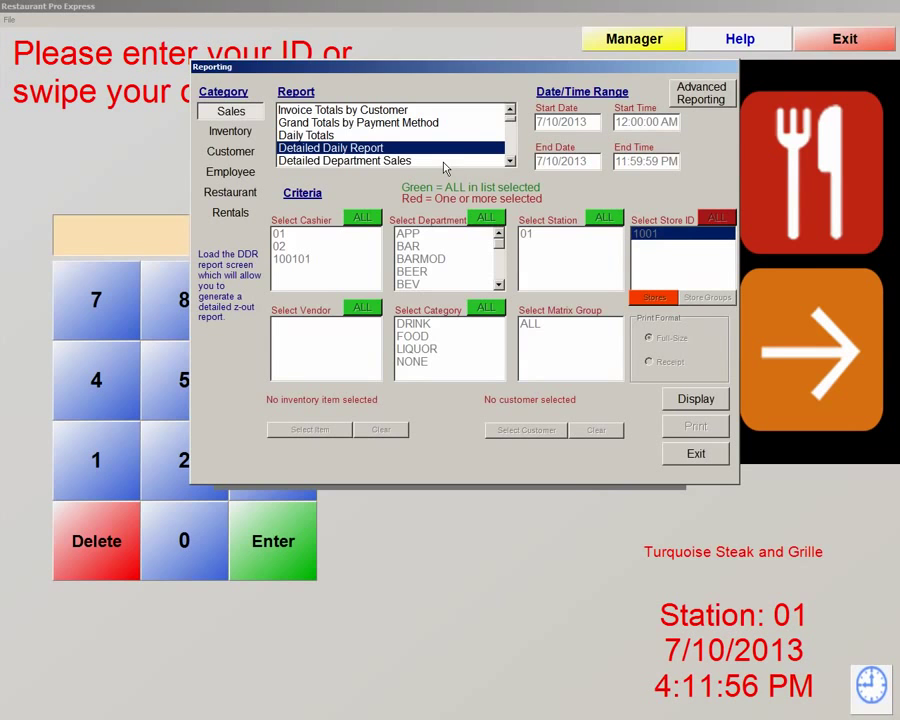
left_click(720, 396)
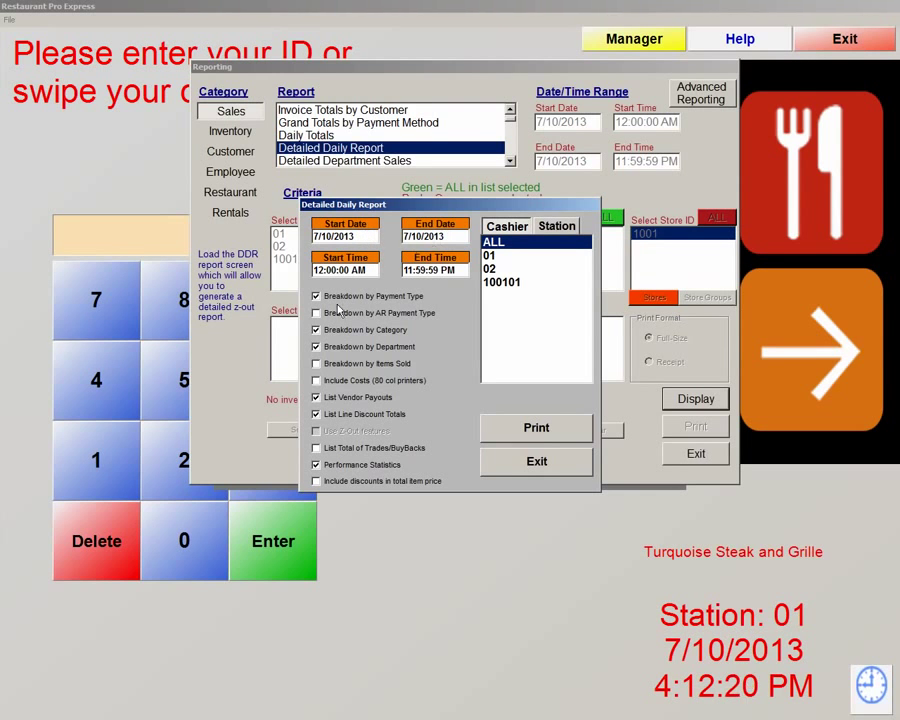
left_click(551, 462)
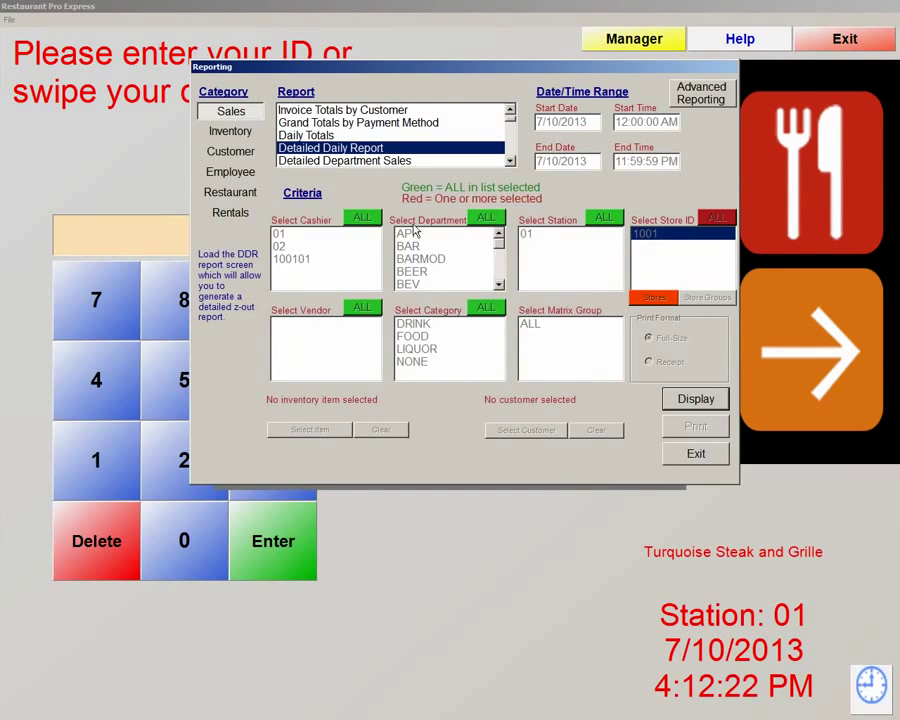
left_click(365, 161)
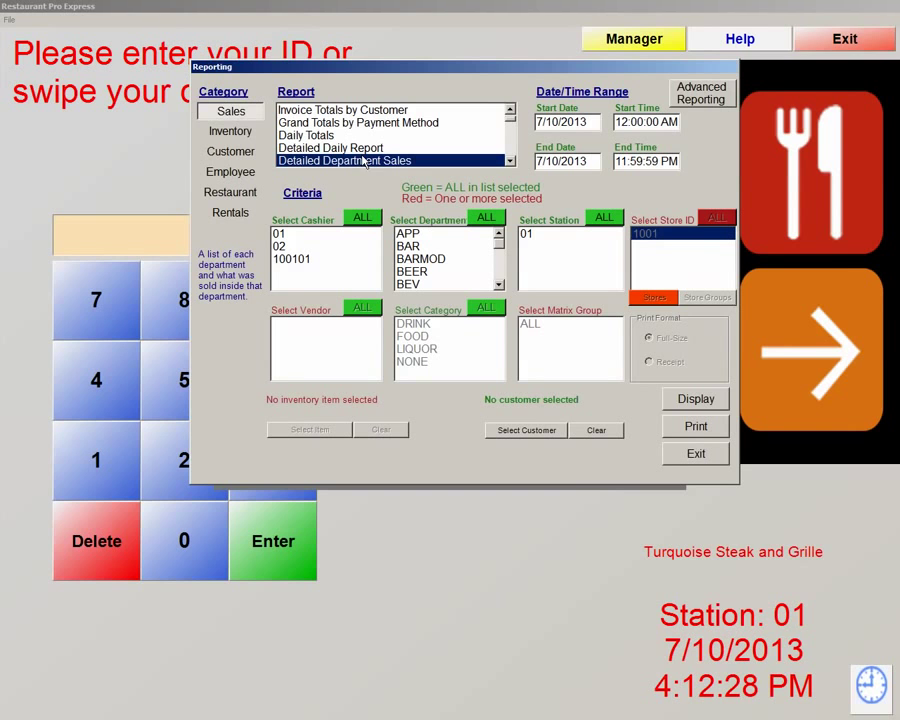
- Display the Detailed Department Sales report for All Sales, maximized to full screen
left_click(709, 400)
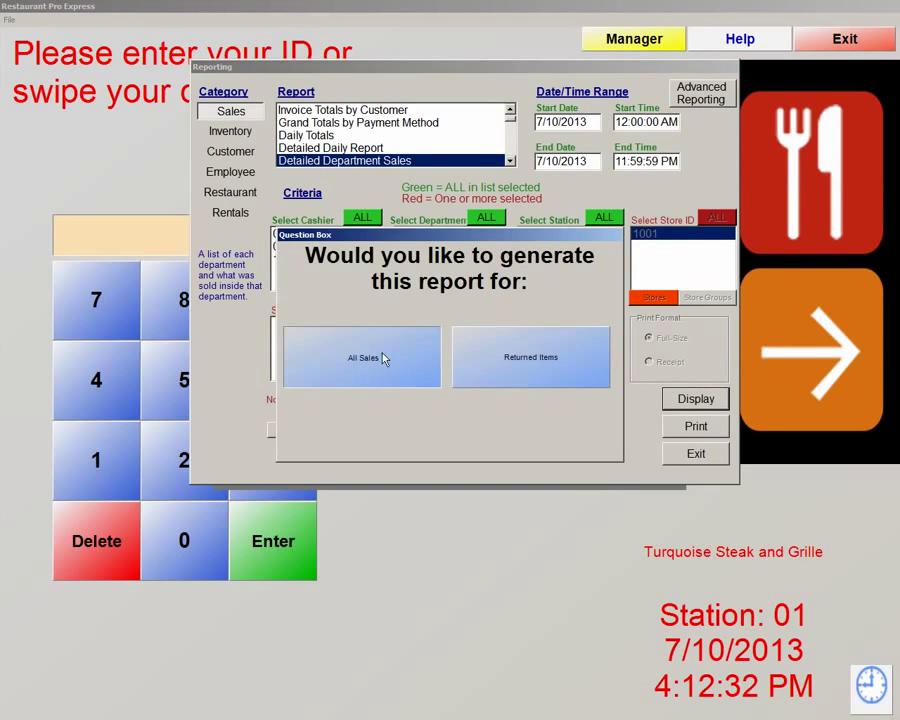
left_click(384, 359)
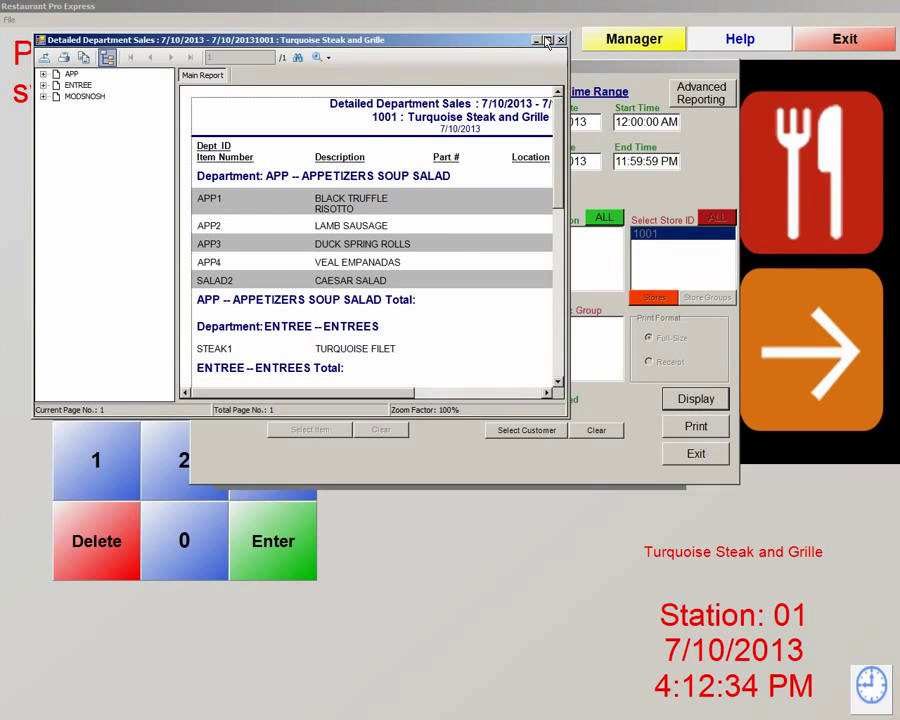
left_click(548, 40)
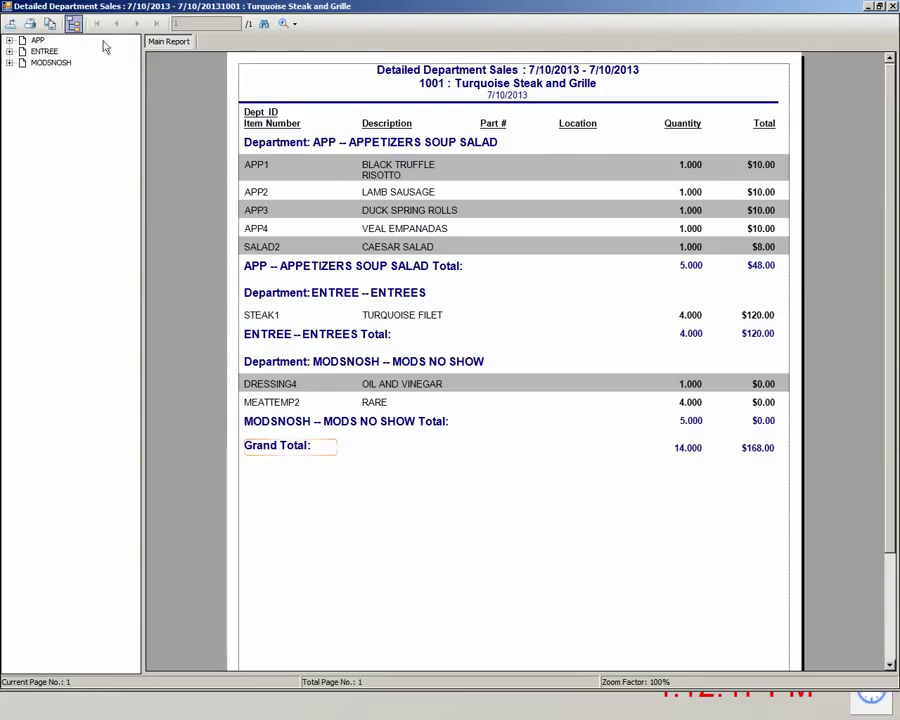
- Browse the department sales export formats, cancel the export, and close the preview
left_click(17, 30)
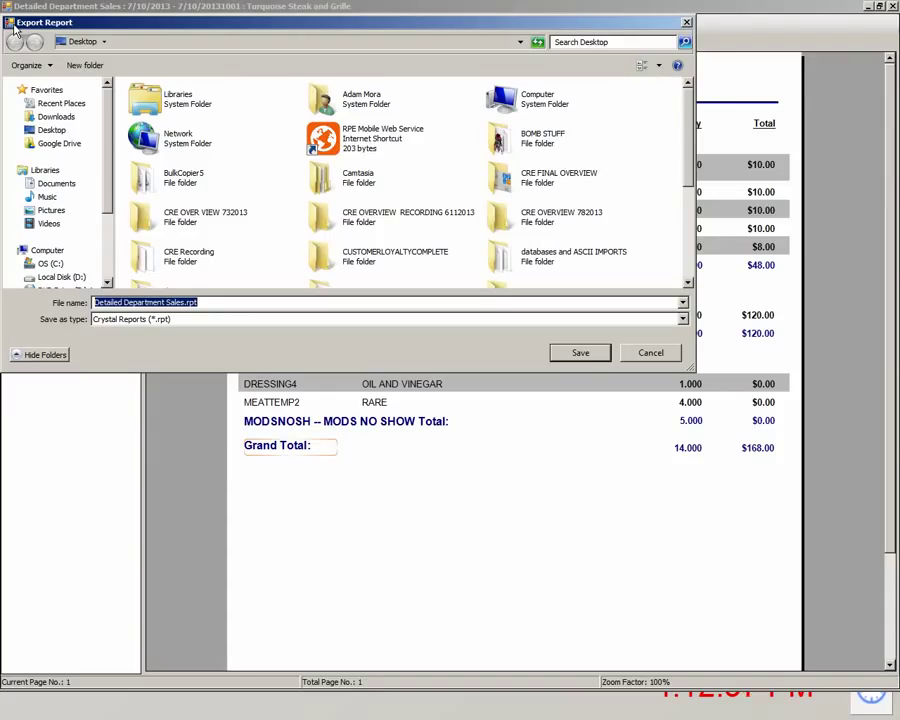
left_click(682, 320)
left_click(592, 30)
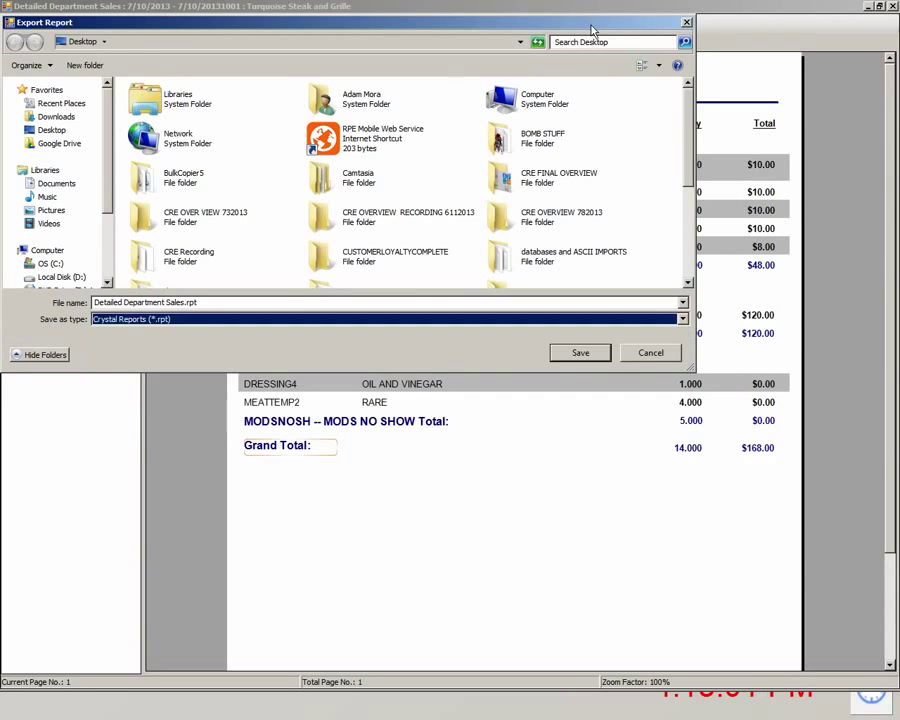
left_click(650, 352)
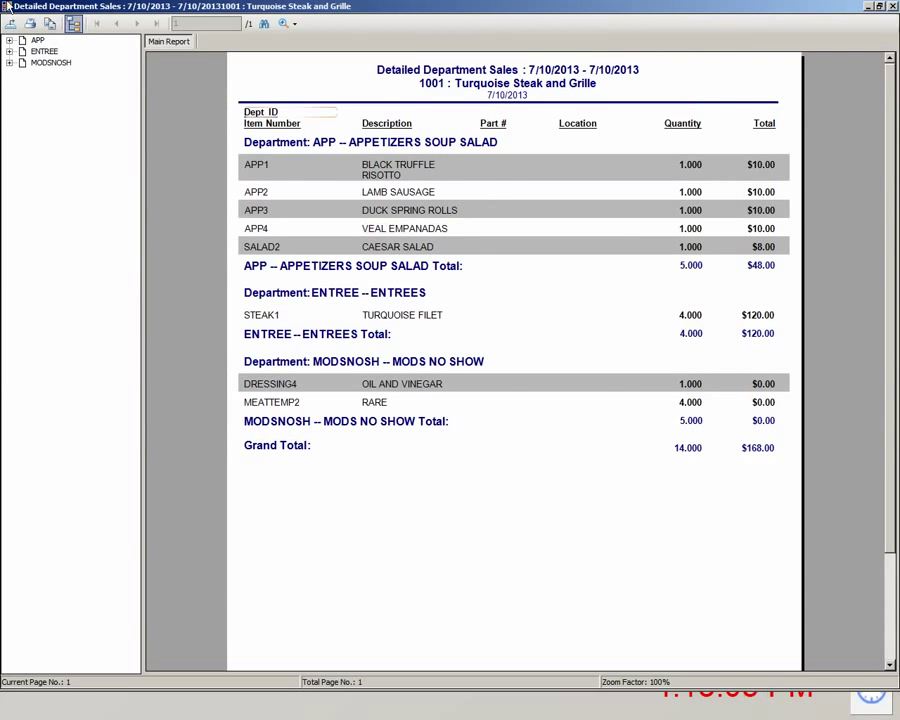
left_click(893, 8)
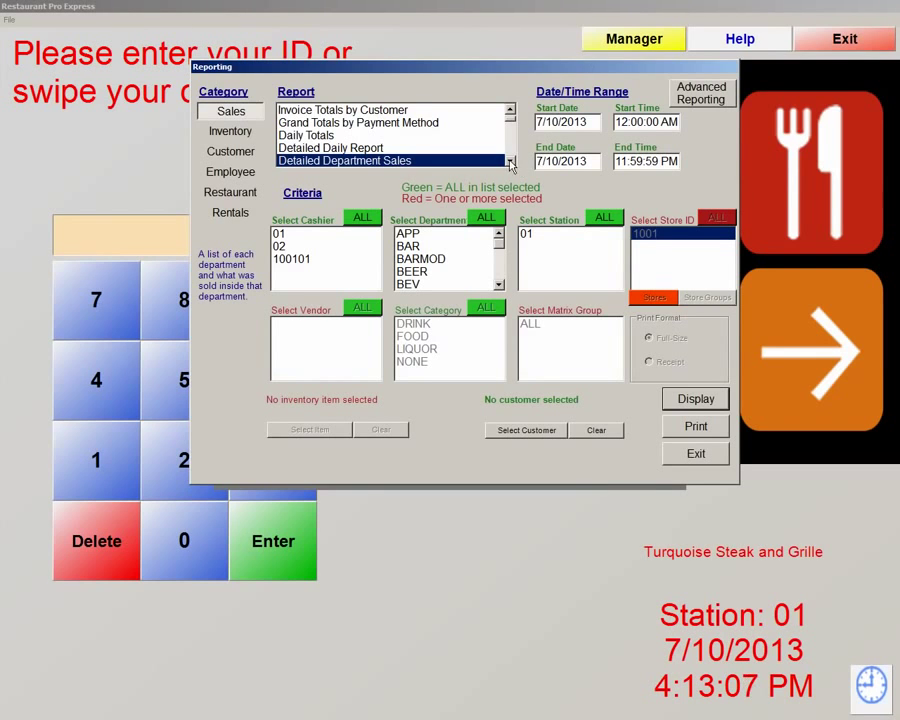
- Run the General Hourly Report with default order types and review the $168.00 3PM–4PM hour
left_click(510, 162)
left_click(510, 162)
left_click(510, 162)
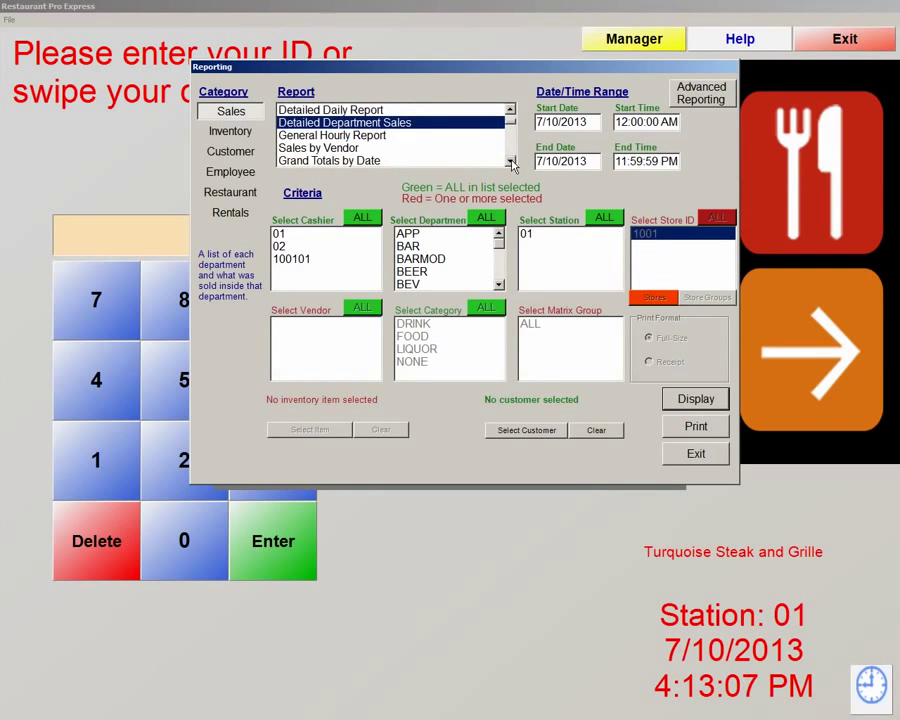
left_click(326, 137)
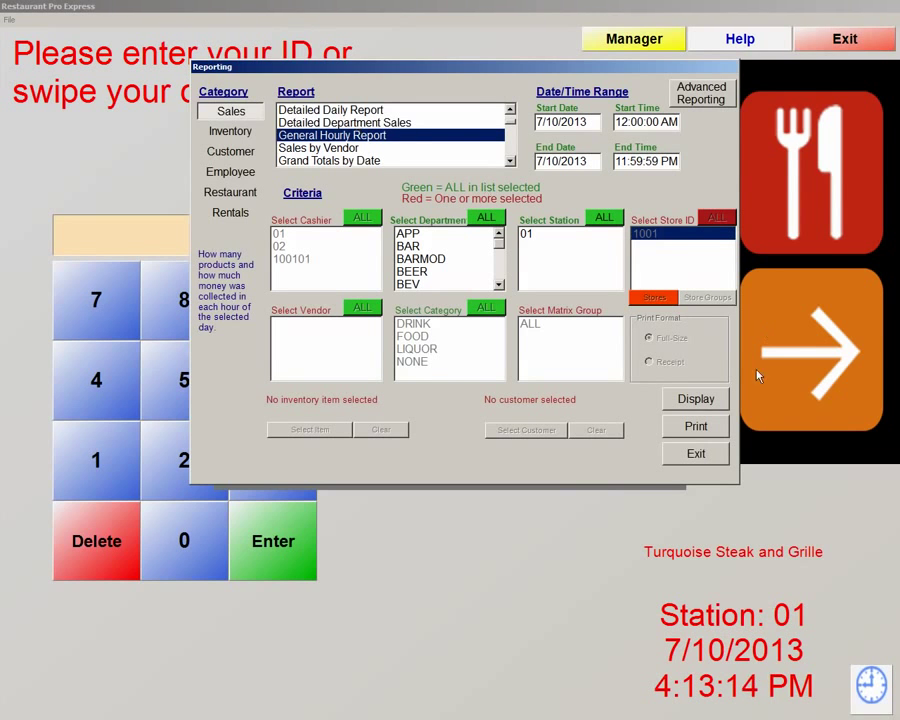
left_click(699, 401)
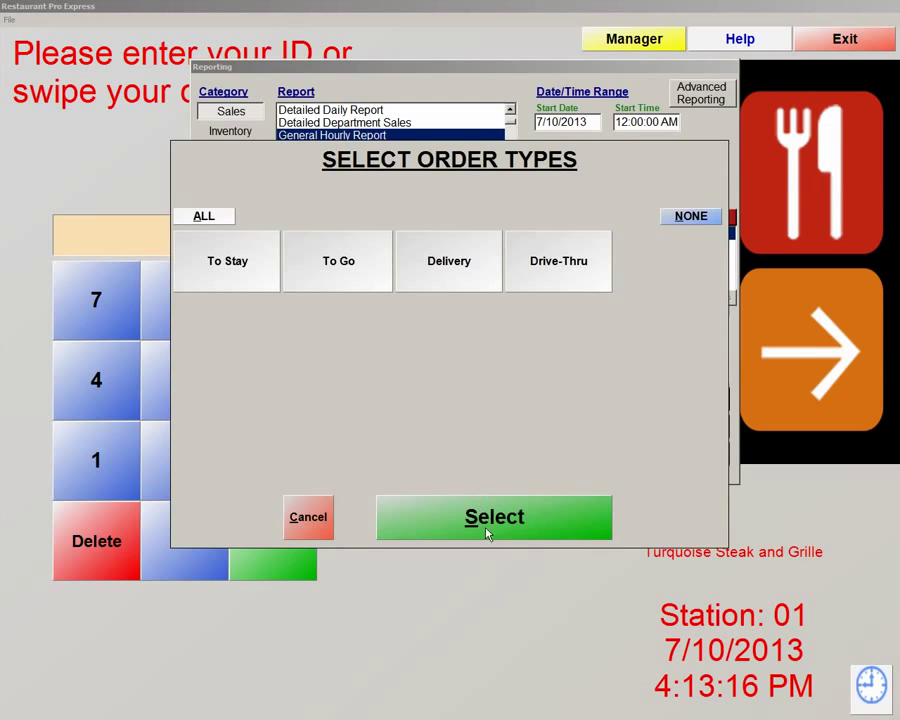
left_click(487, 533)
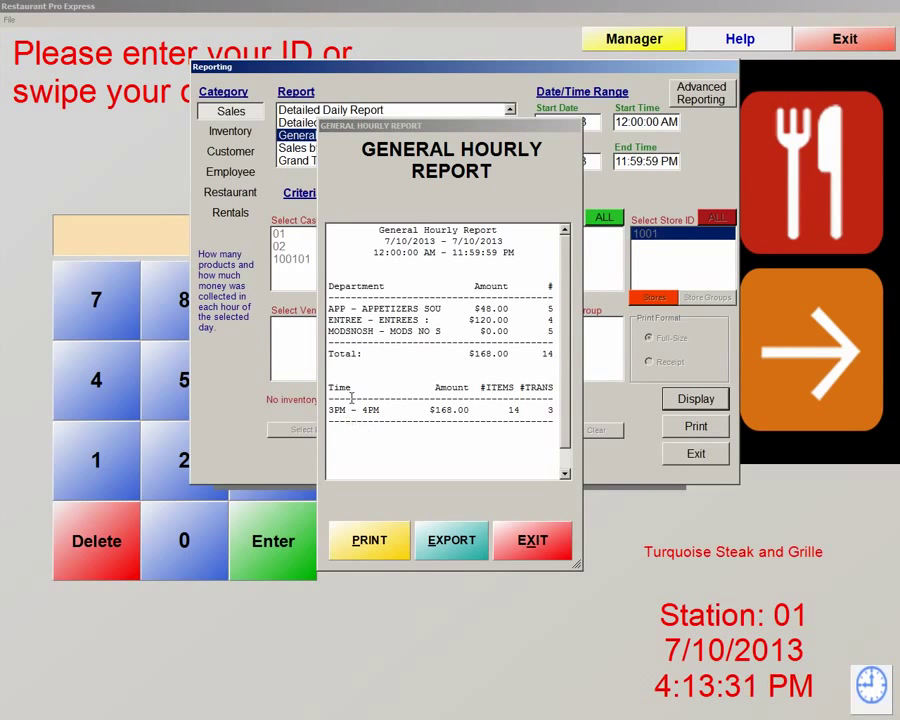
mouse_move(565, 245)
left_mouse_down()
mouse_move(566, 281)
mouse_move(566, 240)
left_mouse_up()
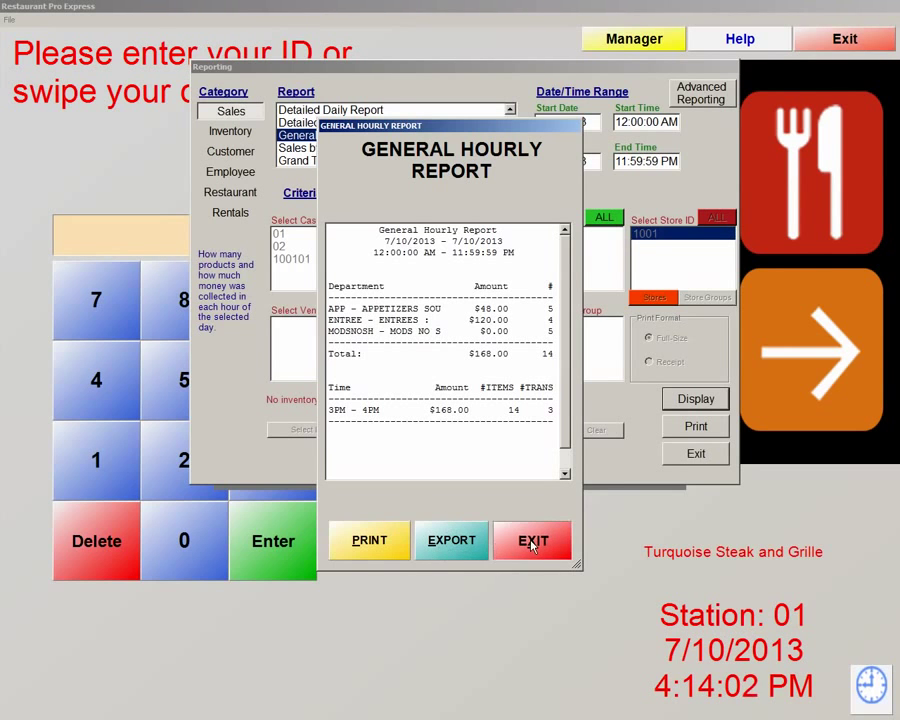
left_click(532, 541)
- Scroll the Report list and select the Daily Gross Profits report
left_click(511, 163)
left_click(511, 163)
left_click(511, 163)
left_click(511, 163)
left_click(511, 163)
left_click(511, 163)
left_click(511, 163)
left_click(511, 163)
left_click(511, 163)
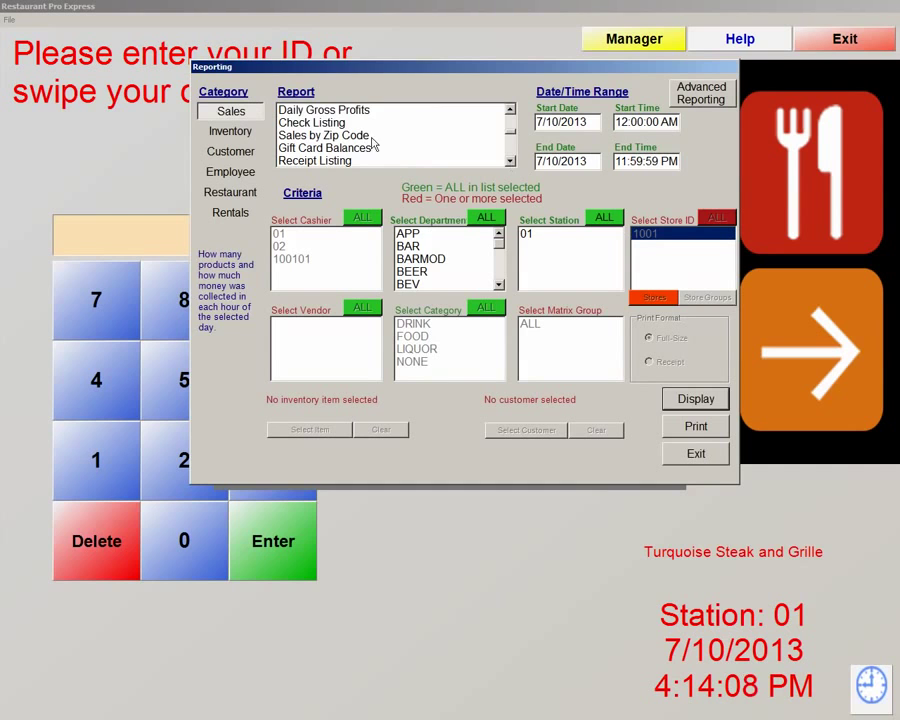
left_click(345, 110)
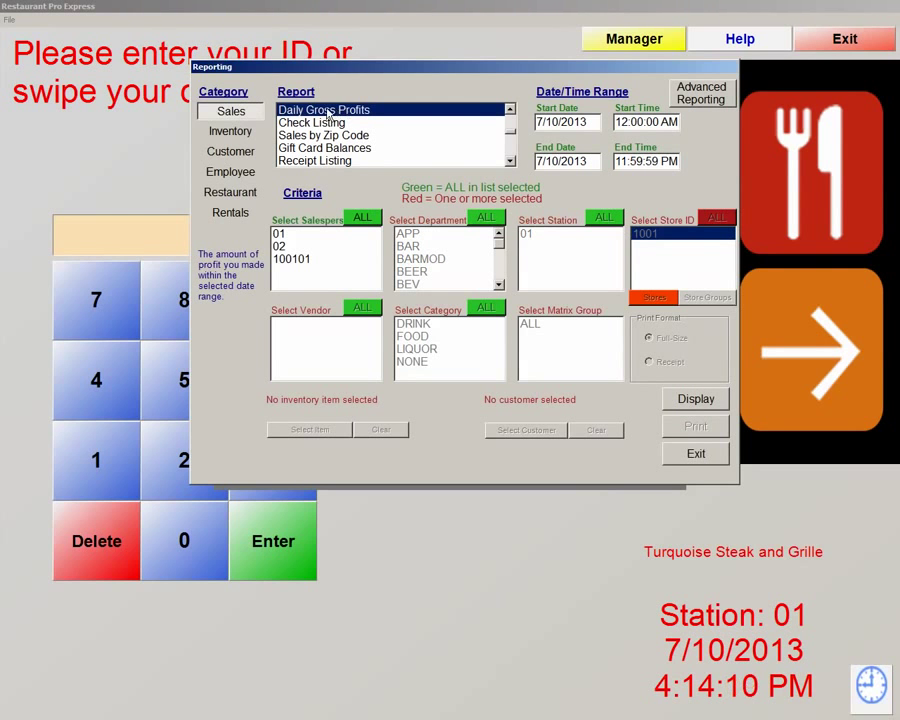
left_click(510, 163)
left_click(510, 163)
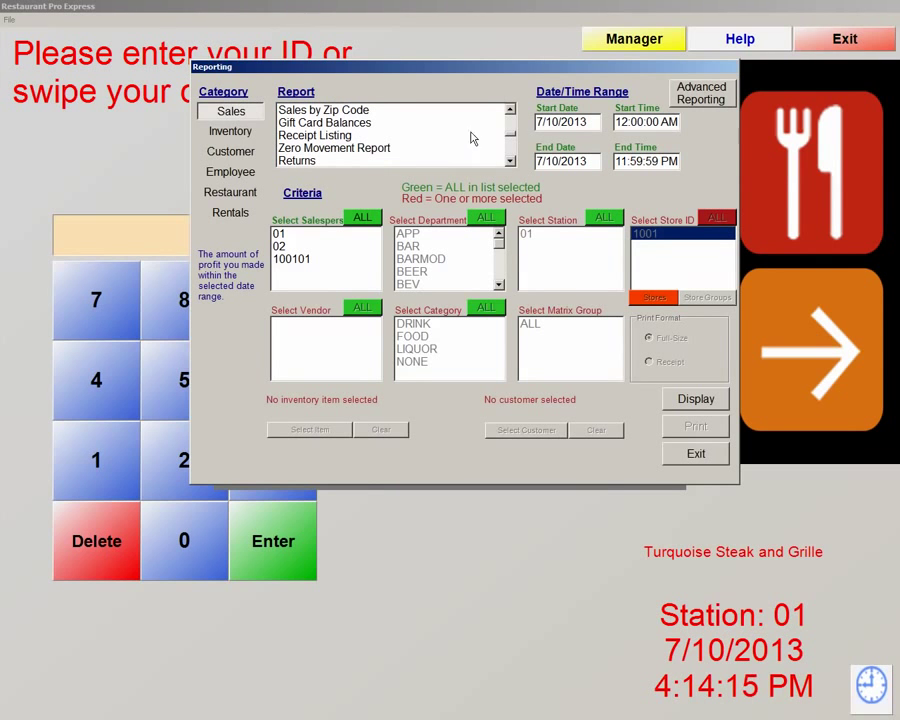
- Move the Reporting window, try Receipt Listing and Returns, then select Daily Close - Reprint
left_click_drag(386, 68, 378, 155)
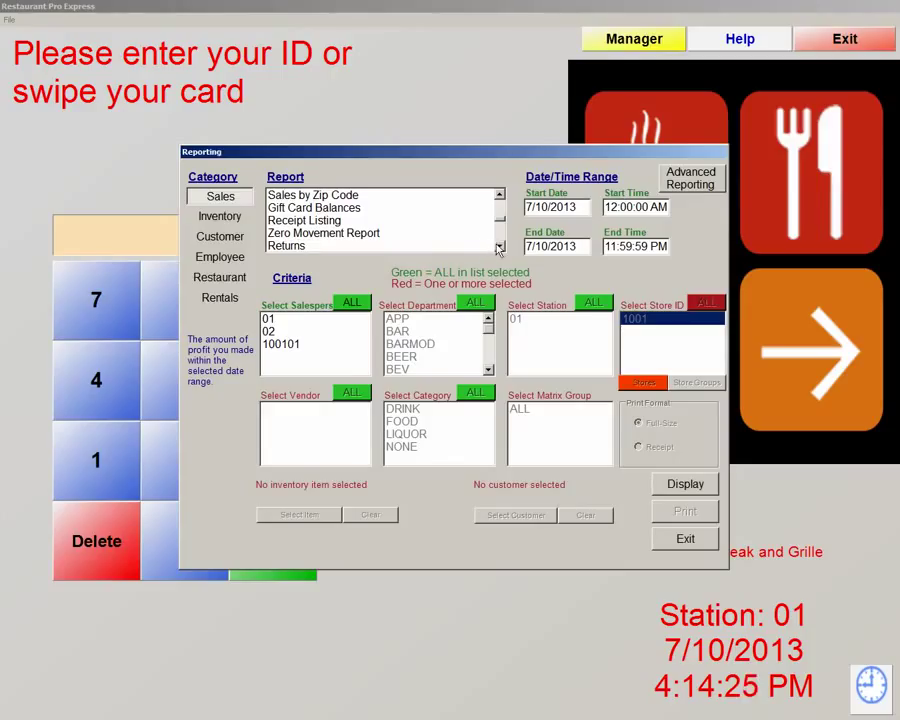
left_click(344, 221)
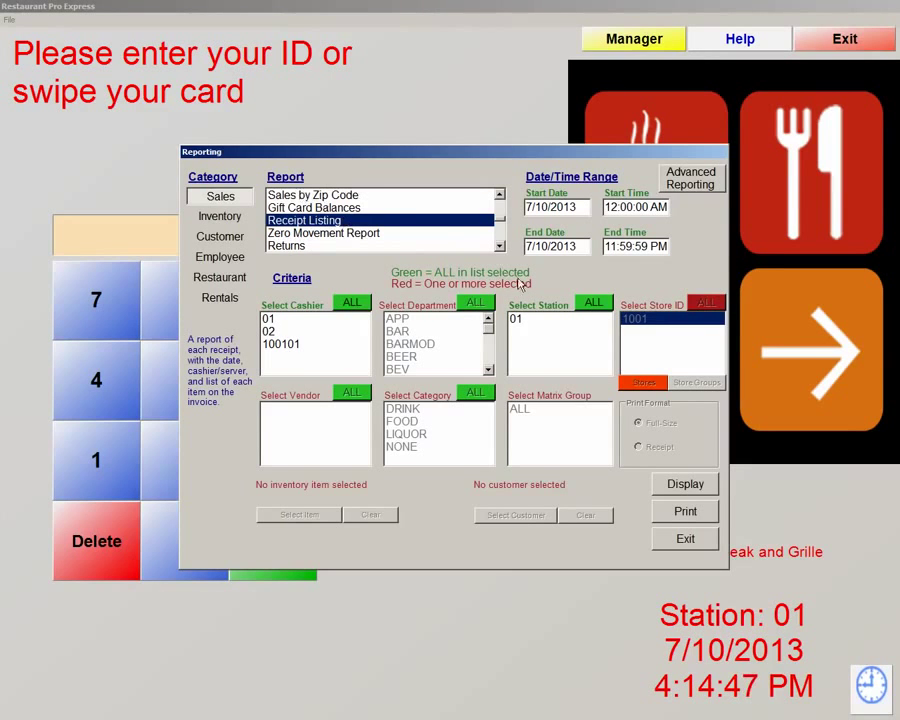
left_click(499, 246)
scroll(502, 252, "down", 3)
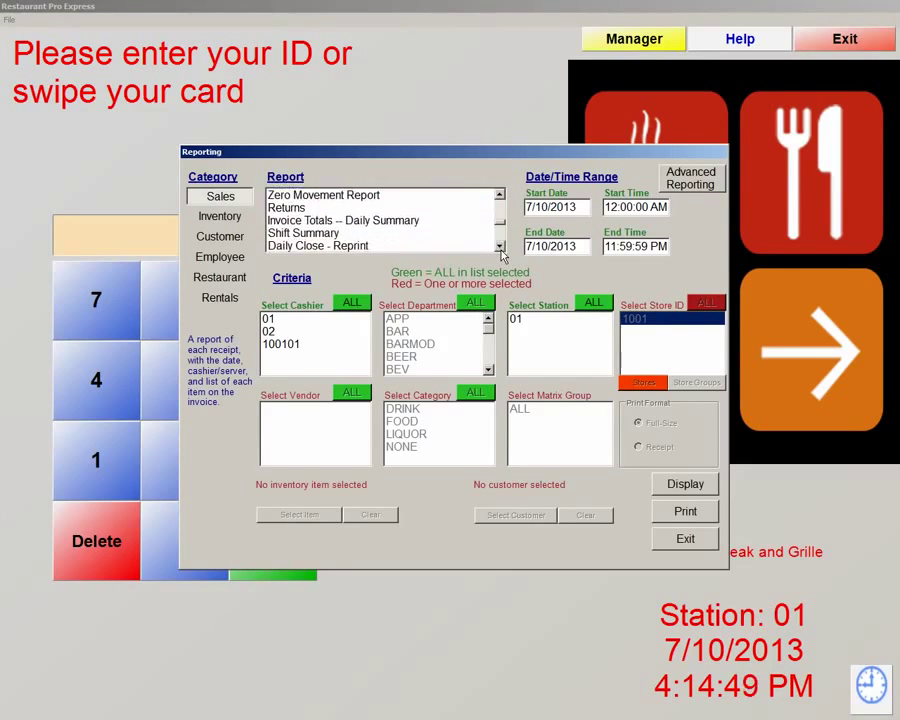
left_click(285, 197)
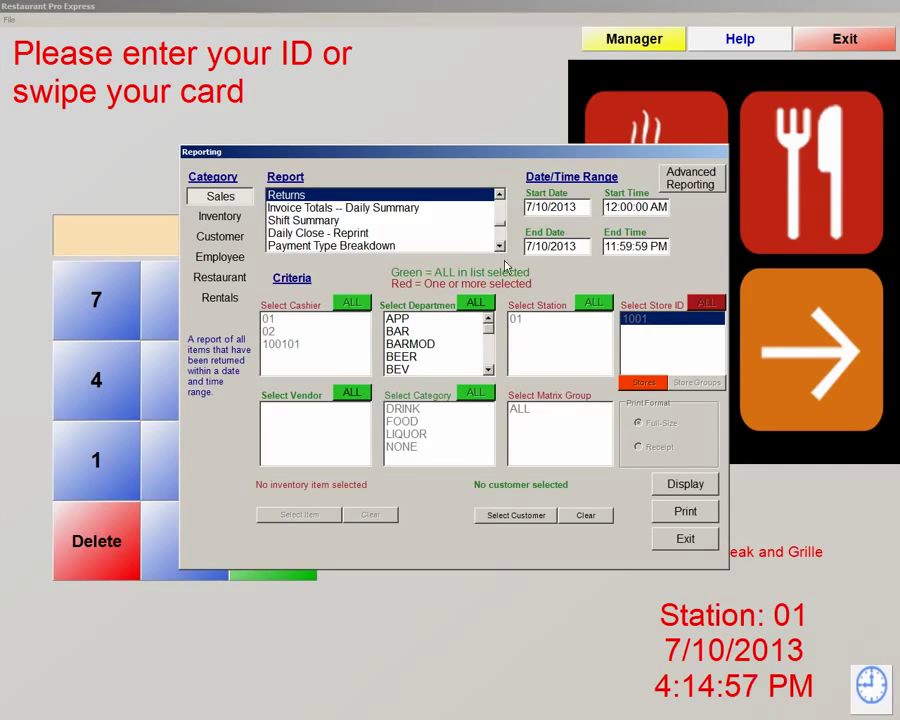
scroll(505, 258, "down", 1)
left_click(315, 220)
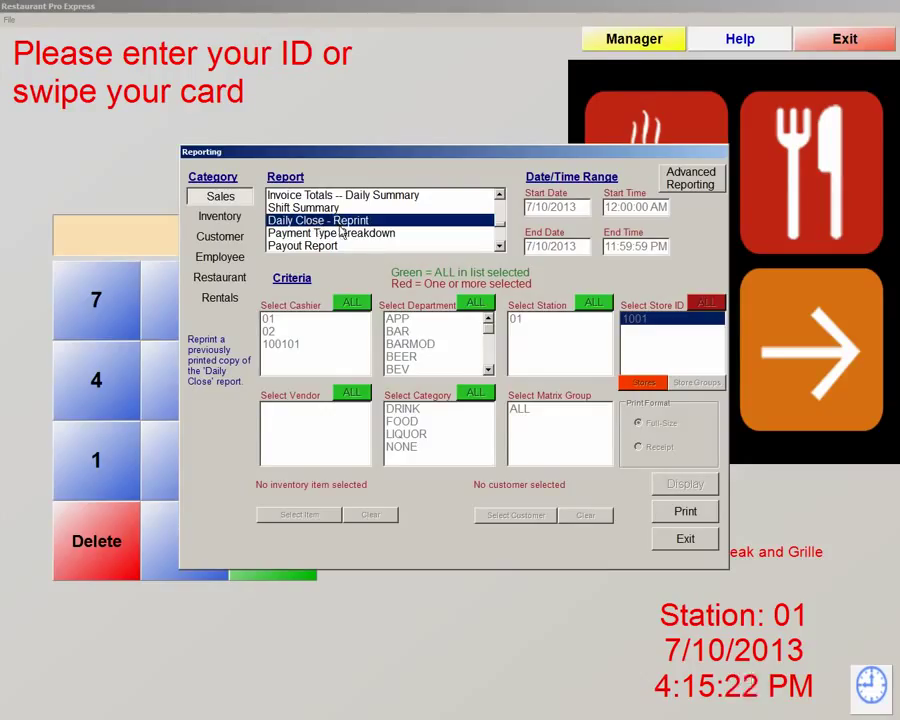
- Review the Payment Type Breakdown, Area Sales Tax Summary and Financial Summary reports
left_click(348, 236)
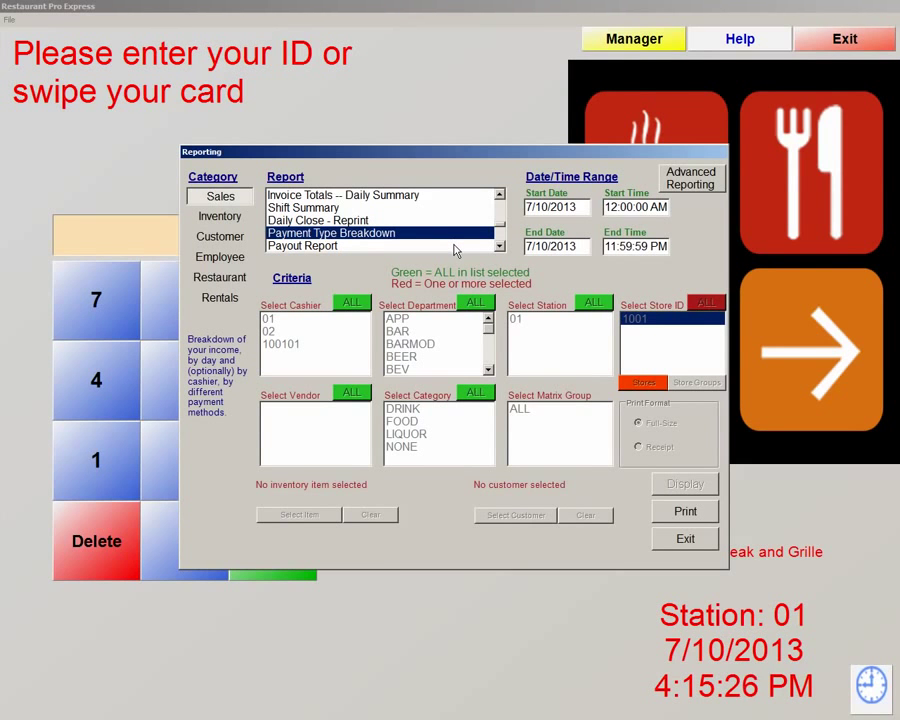
left_click(498, 246)
left_click(498, 246)
left_click(498, 246)
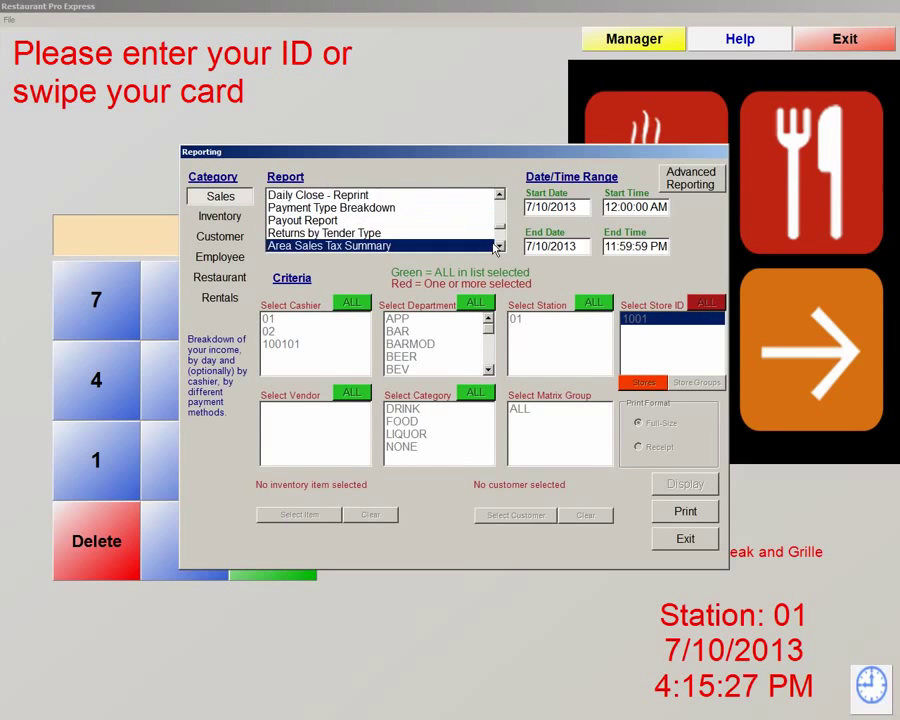
scroll(347, 225, "down", 4)
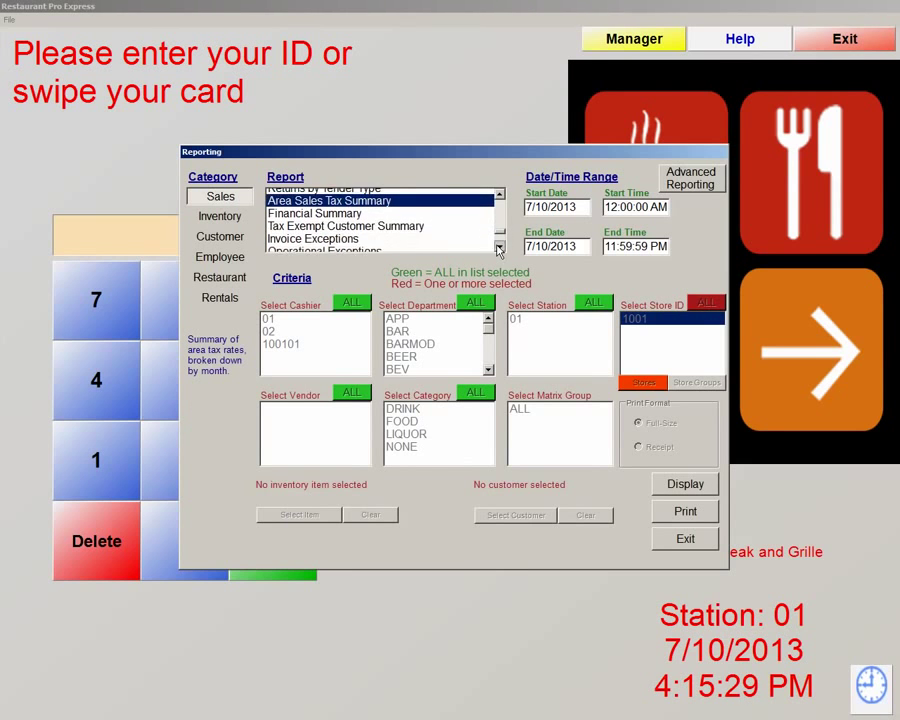
left_click(351, 208)
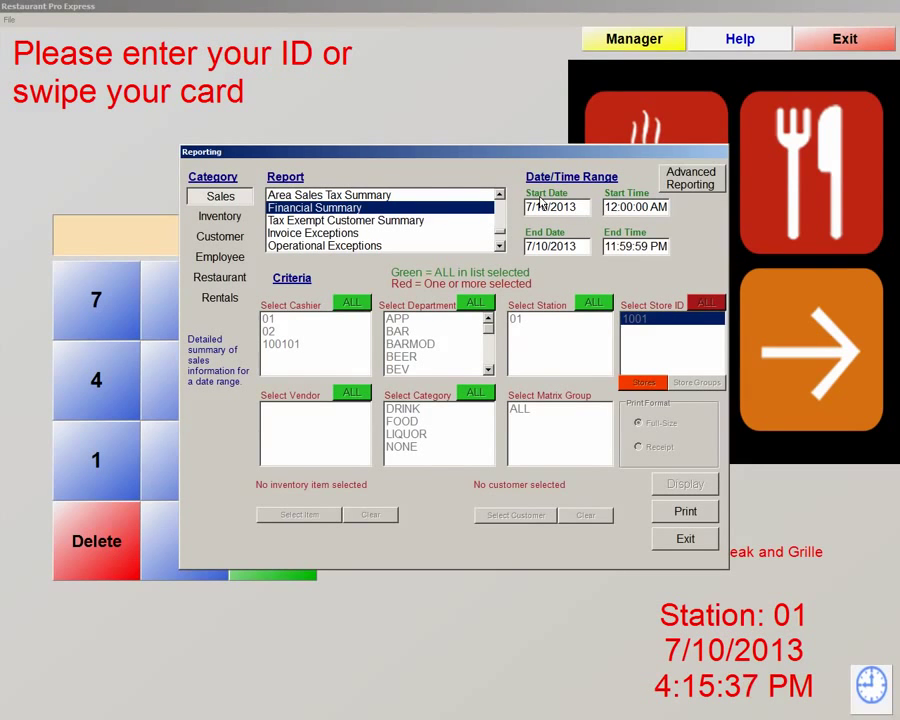
- Review Invoice Exceptions and Operational Exceptions, then select Flash Report
left_click(500, 247)
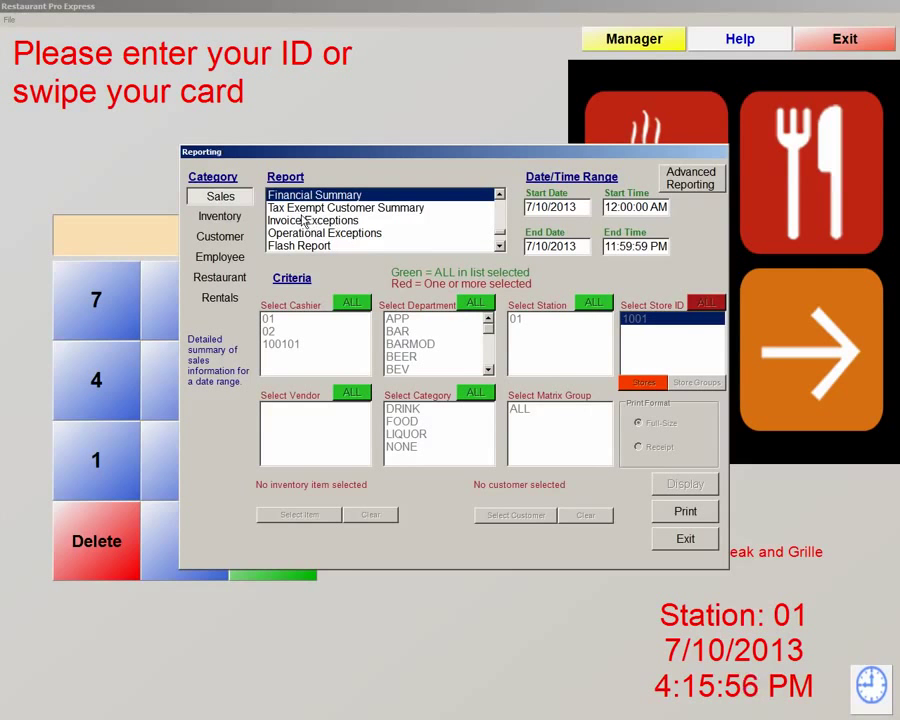
left_click(311, 222)
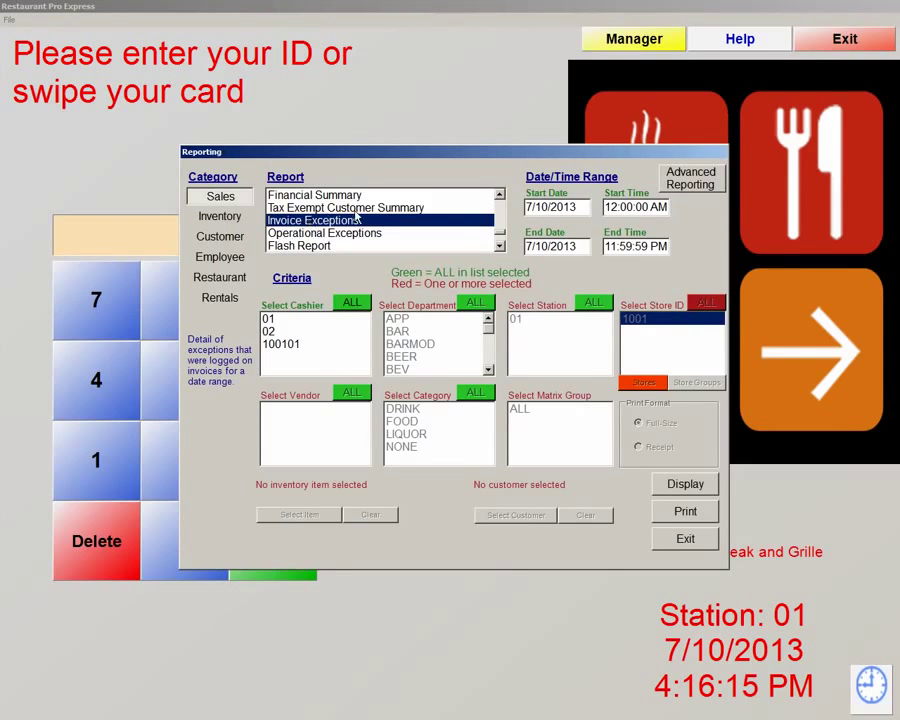
left_click(290, 233)
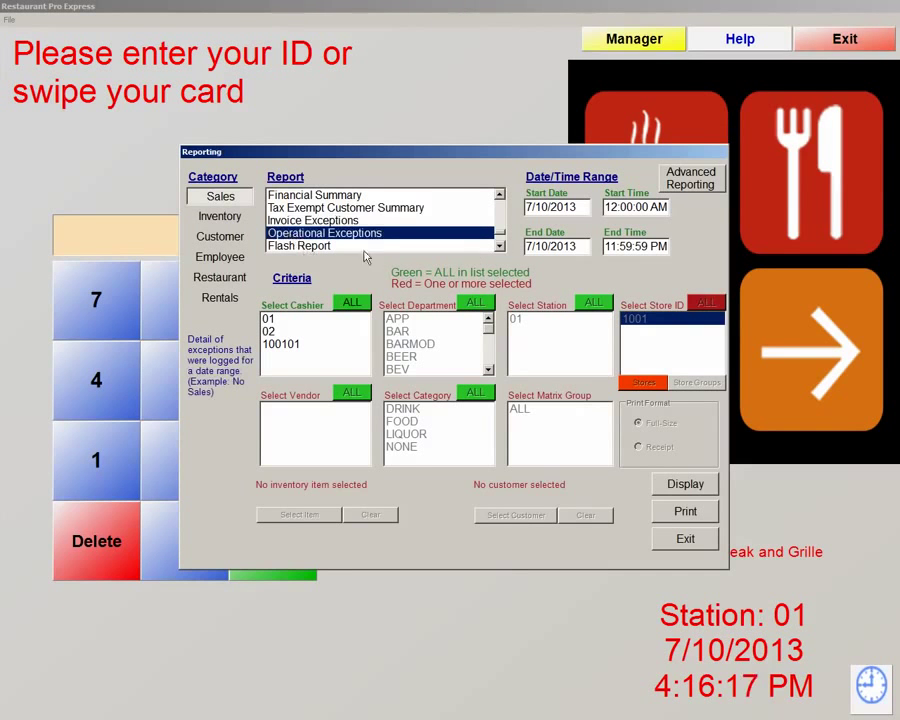
left_click(500, 246)
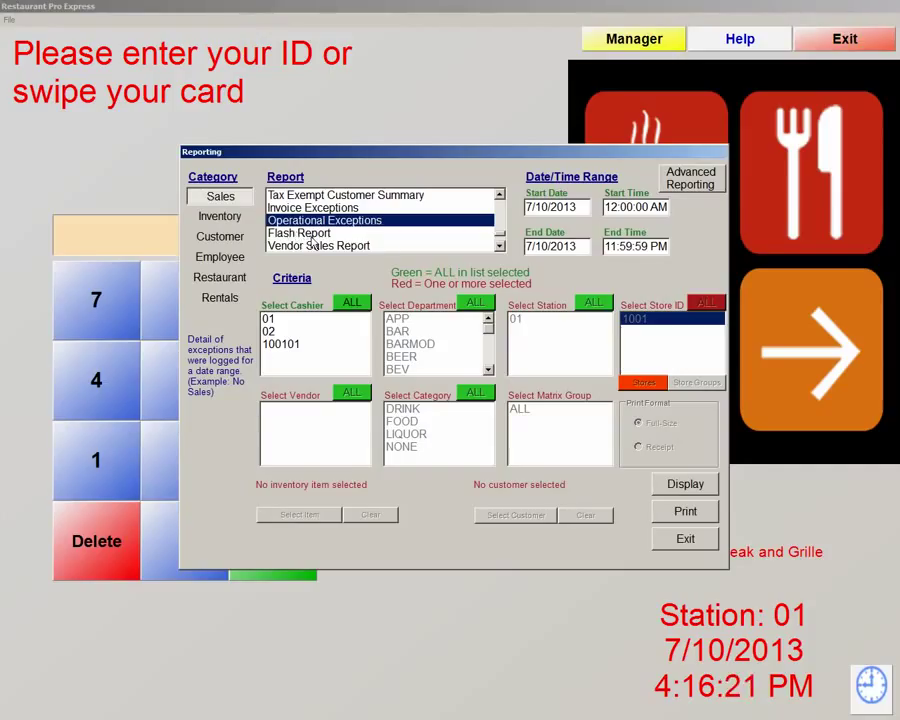
left_click(312, 236)
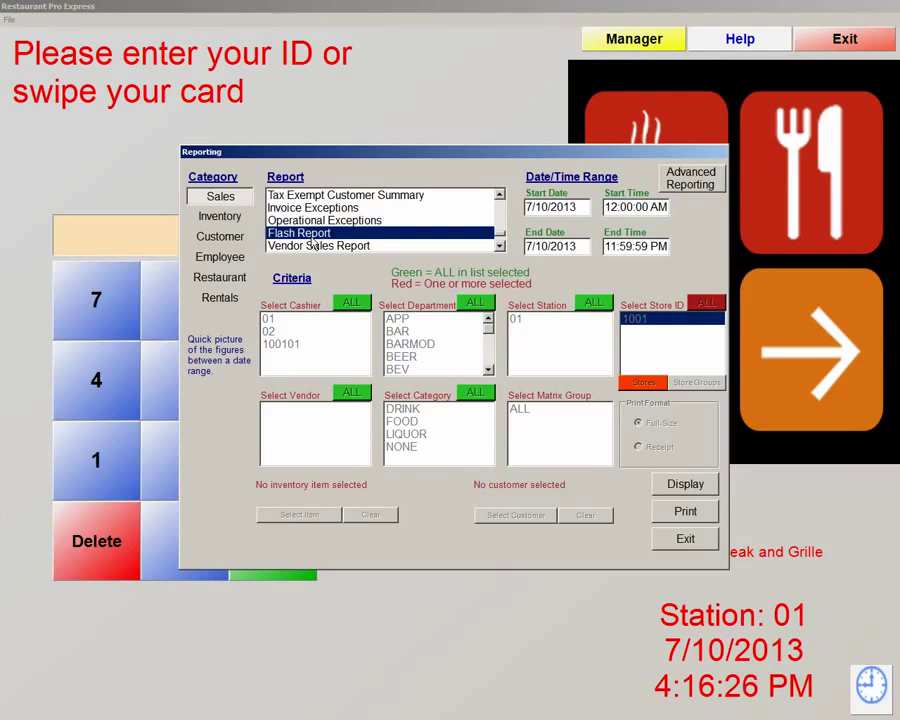
left_click(684, 483)
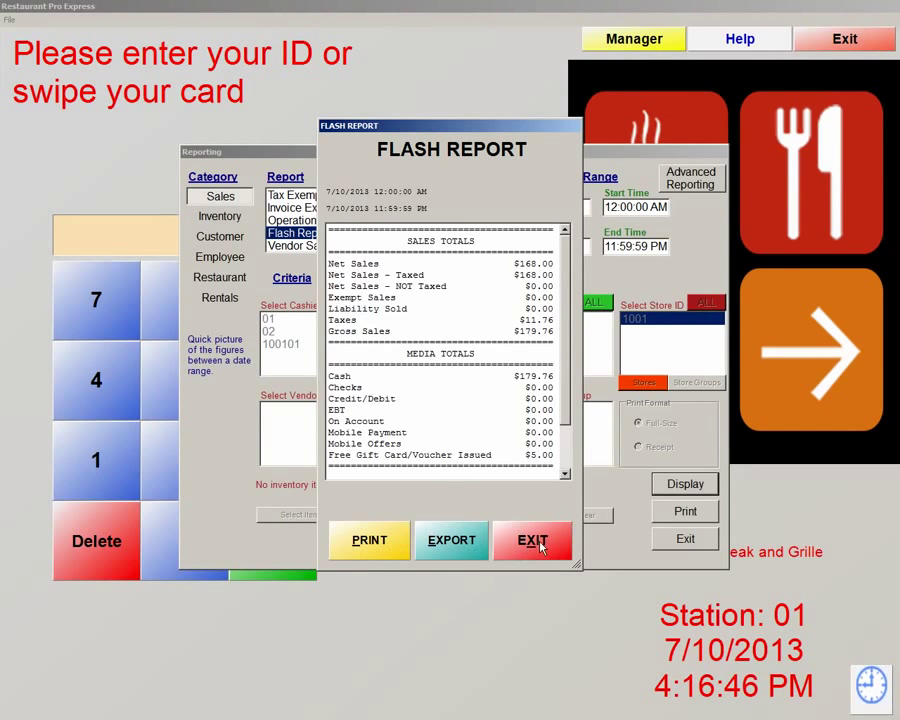
left_click(540, 545)
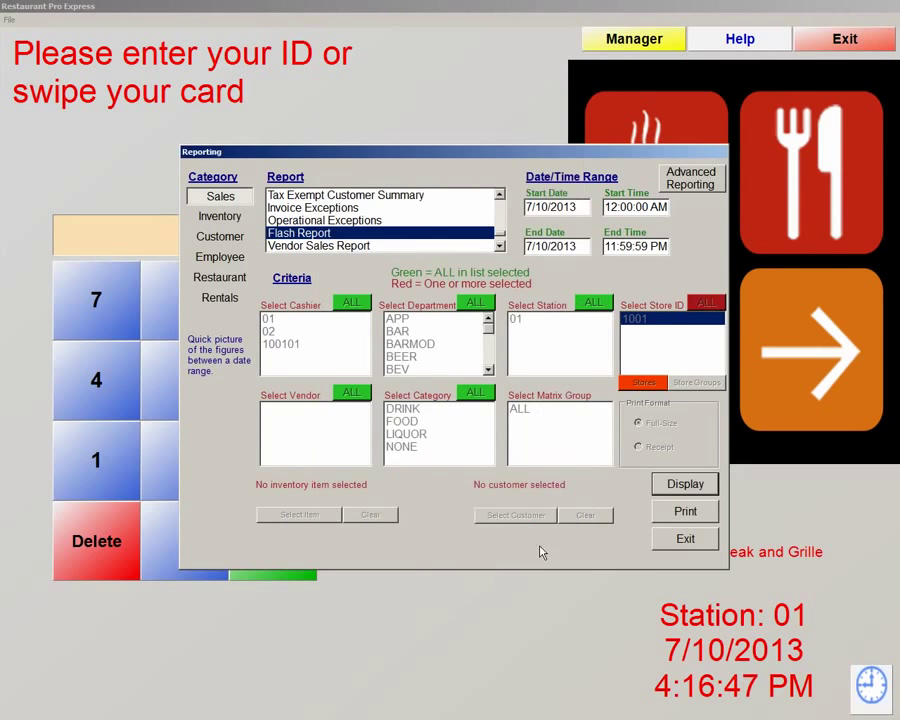
- Switch to Inventory reports and preview the List Alphabetical report in a maximized viewer
left_click(230, 219)
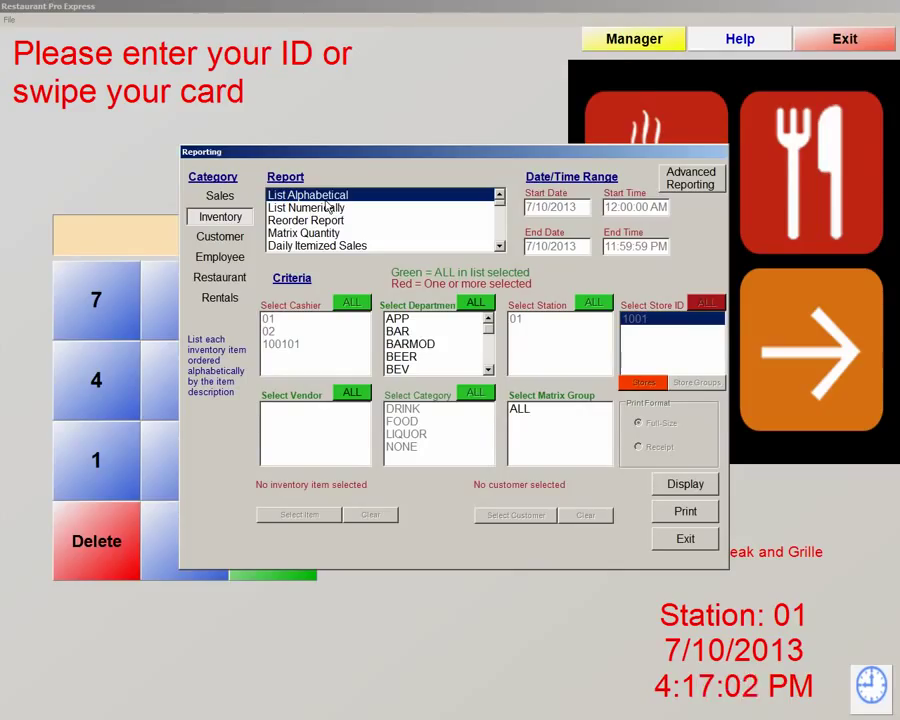
left_click(683, 485)
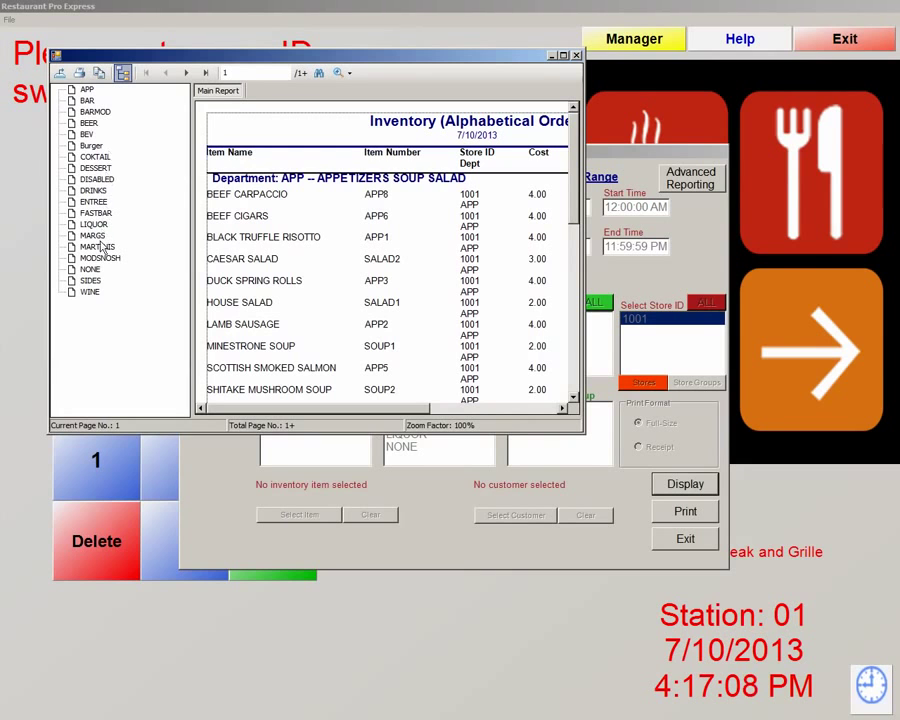
left_click(563, 55)
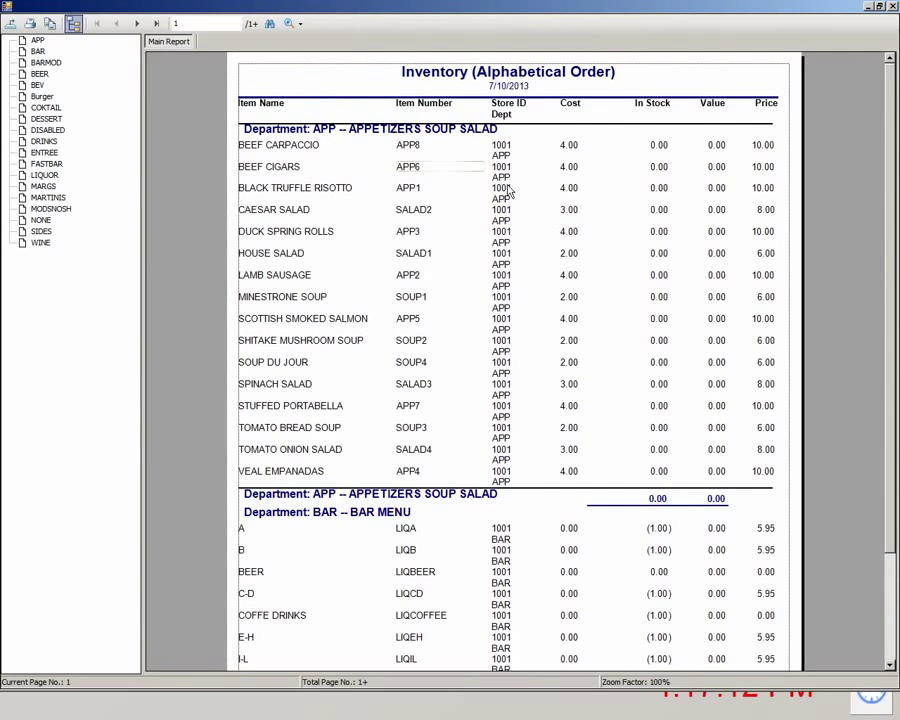
- Jump to the last of 24 pages to see the 20207413.90 total inventory value
left_click(156, 23)
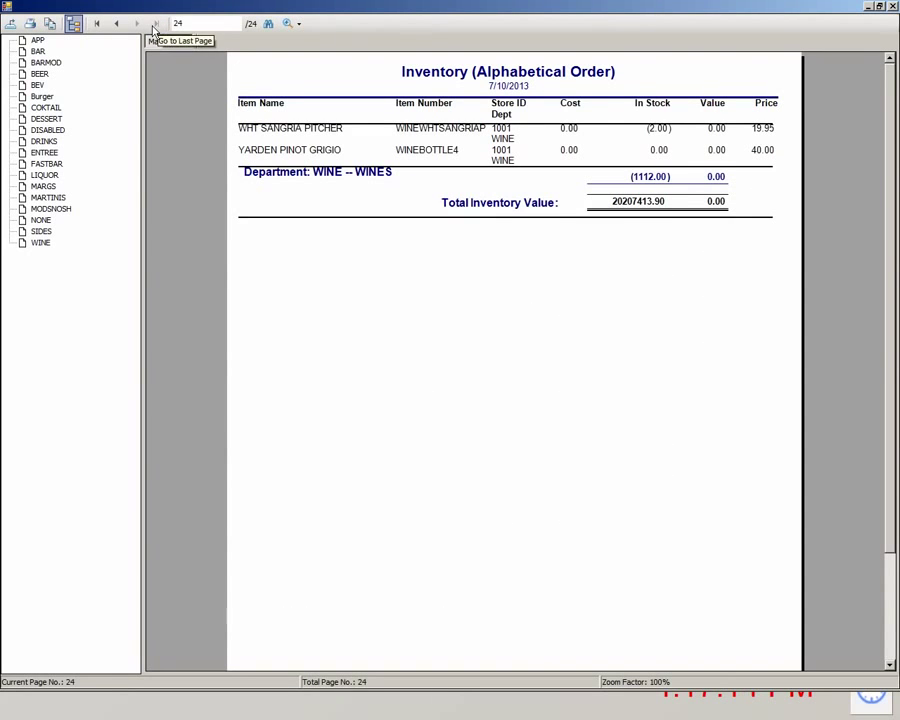
left_click(484, 208)
left_click(580, 216)
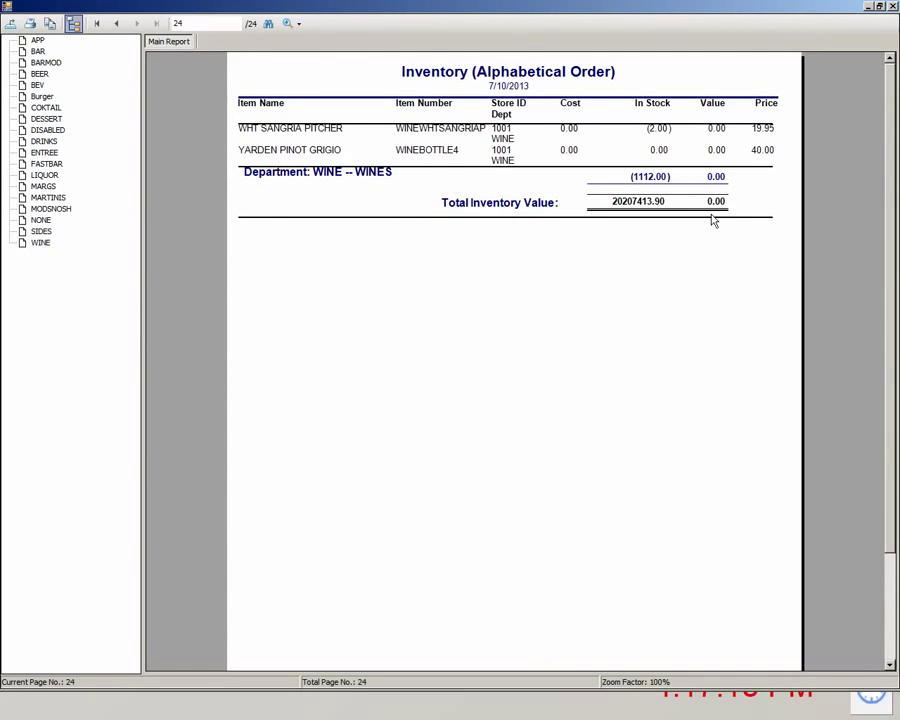
- Open the report's Export options, cancel without saving, and close the inventory viewer
left_click(10, 23)
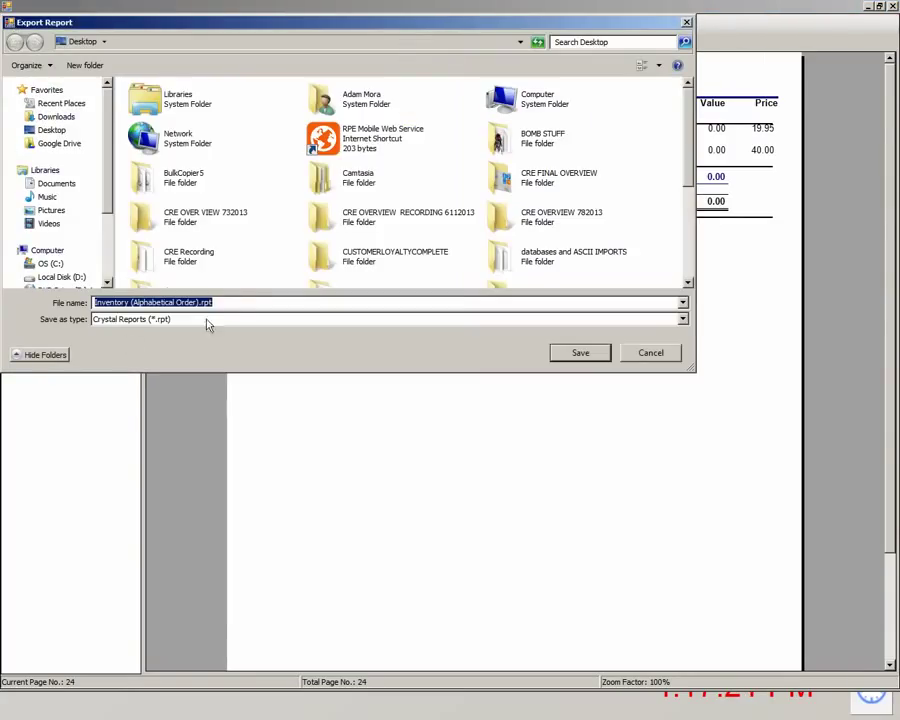
left_click(659, 362)
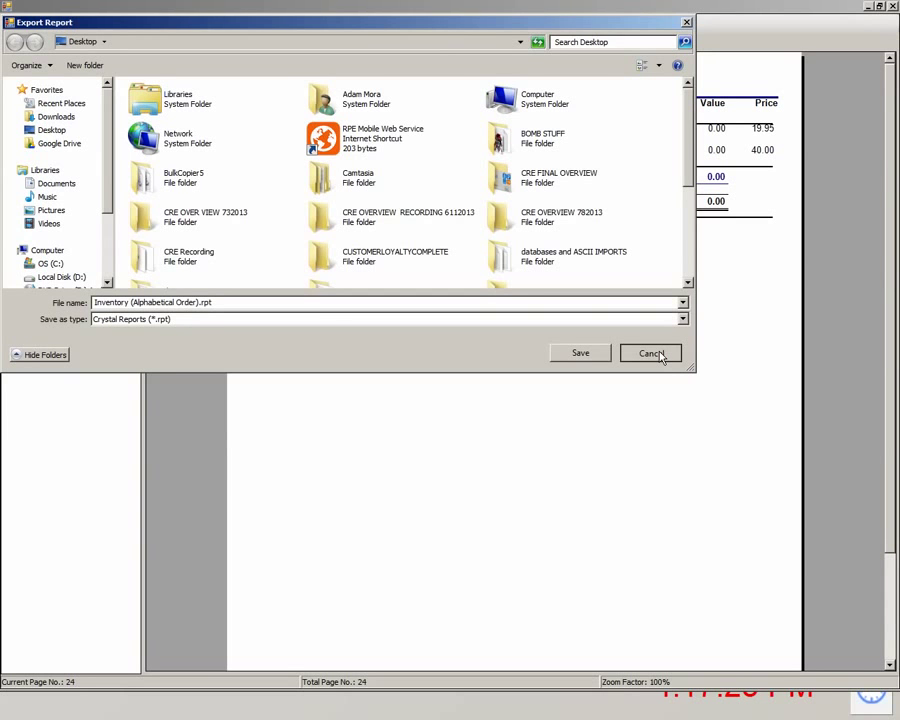
left_click(659, 357)
left_click(891, 7)
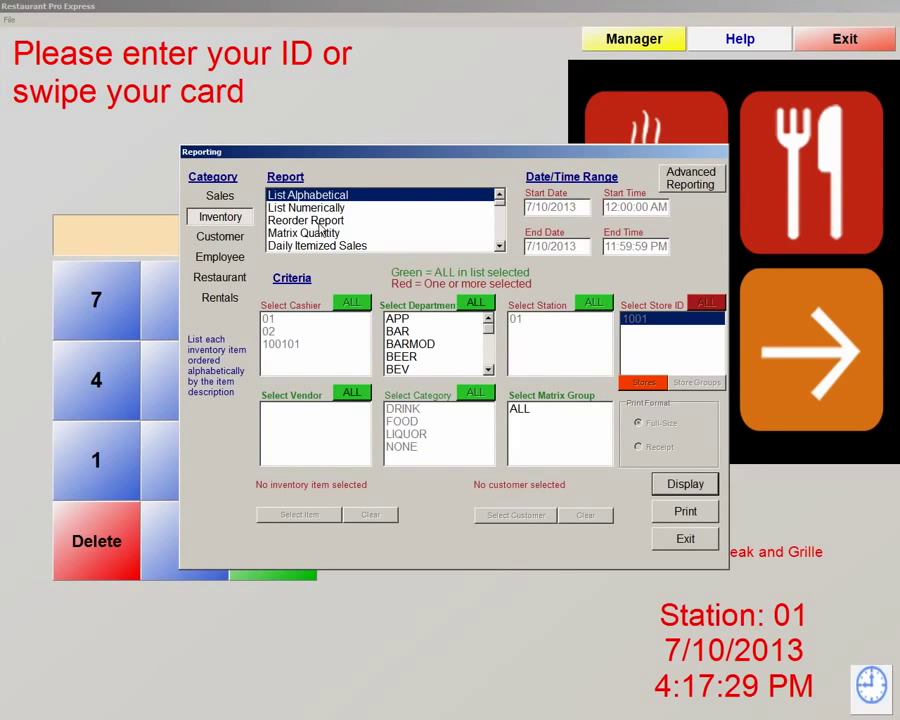
left_click(500, 247)
- Run the Current Value inventory report, confirm its $0.00 total for store 1001, and dismiss it
left_click(500, 247)
left_click(500, 247)
left_click(500, 247)
left_click(500, 247)
left_click(500, 247)
left_click(500, 247)
left_click(500, 247)
left_click(500, 247)
left_click(500, 247)
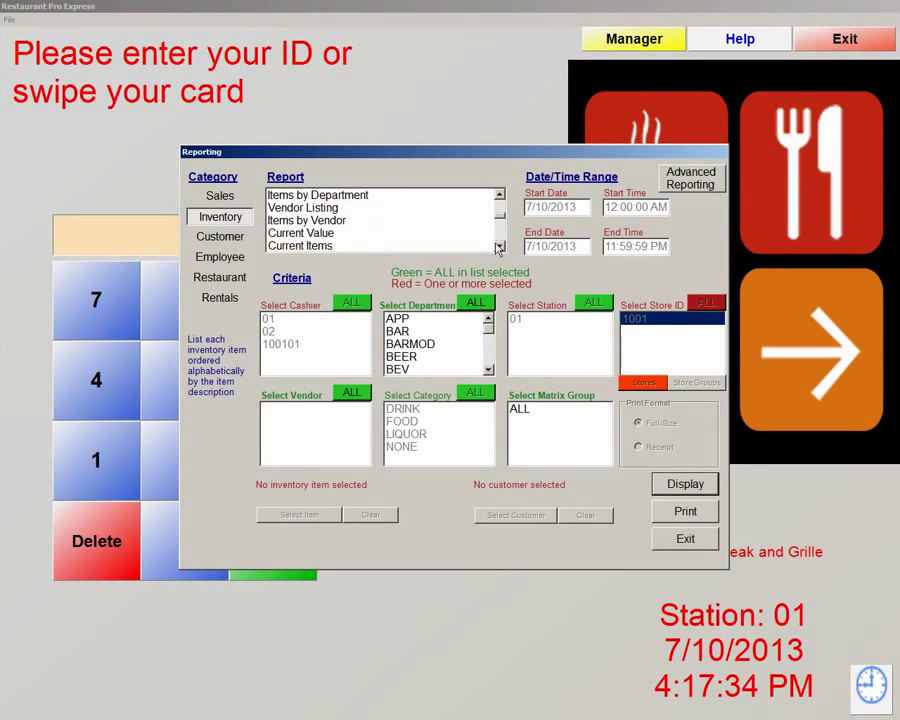
left_click(470, 233)
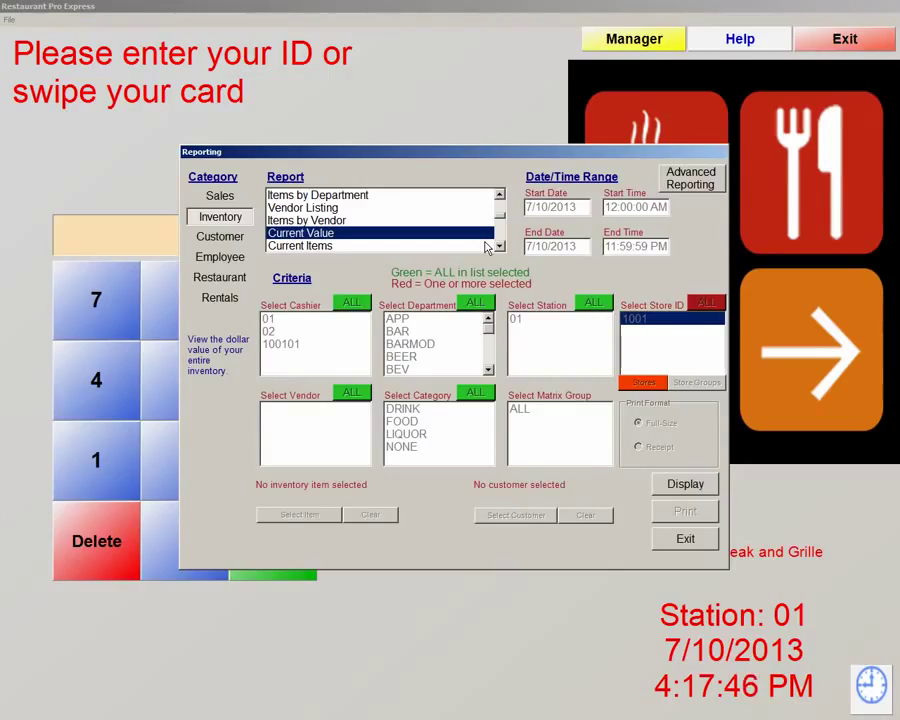
left_click(685, 484)
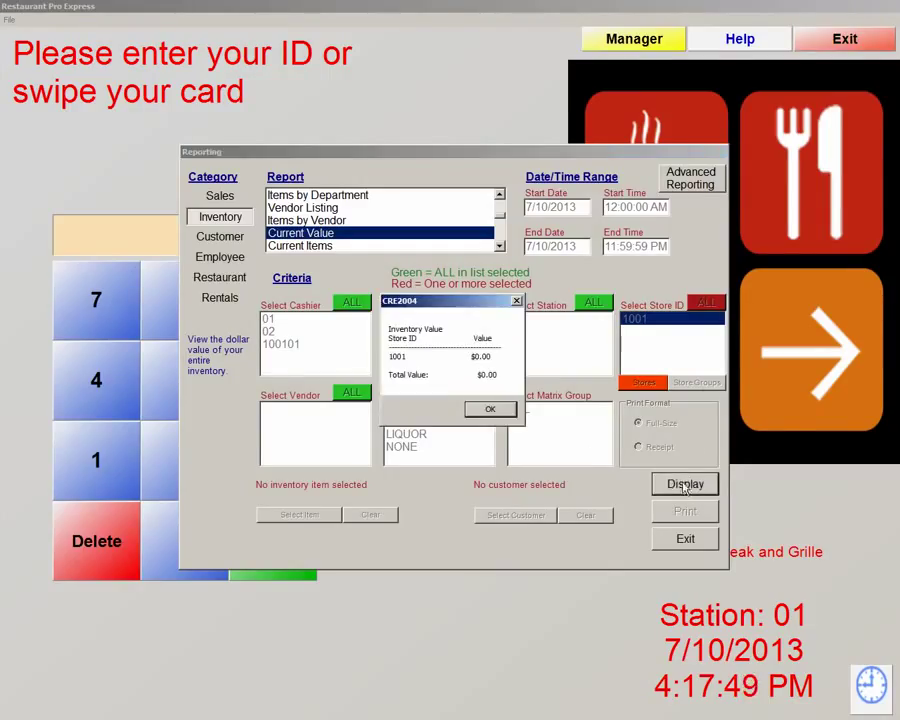
left_click(490, 409)
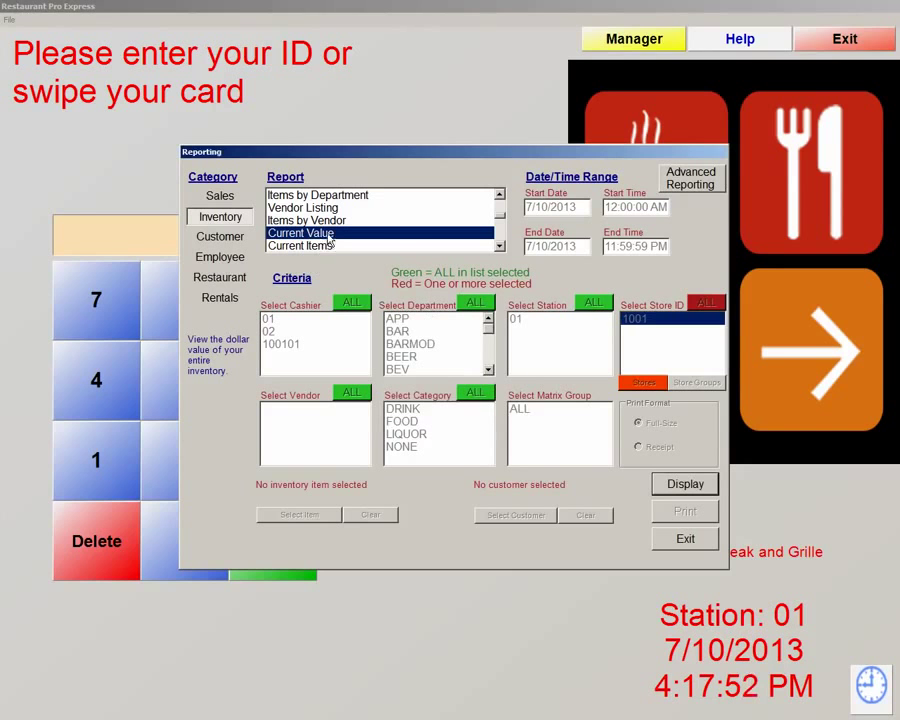
left_click(500, 247)
left_click(500, 247)
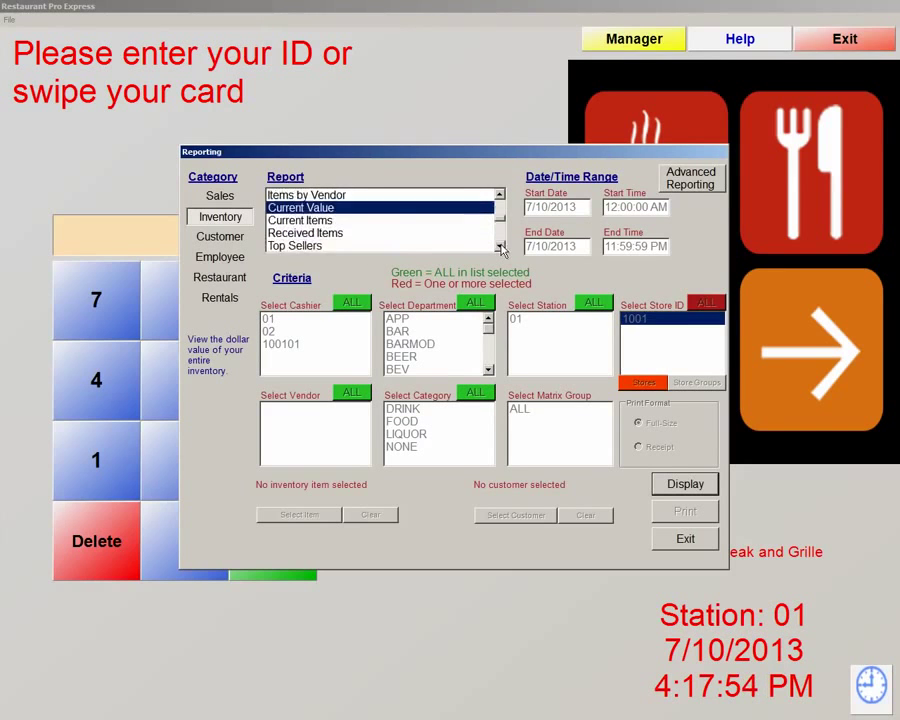
left_click(500, 247)
- Scroll through the Inventory report list and move the Reporting window up and left
left_click(500, 247)
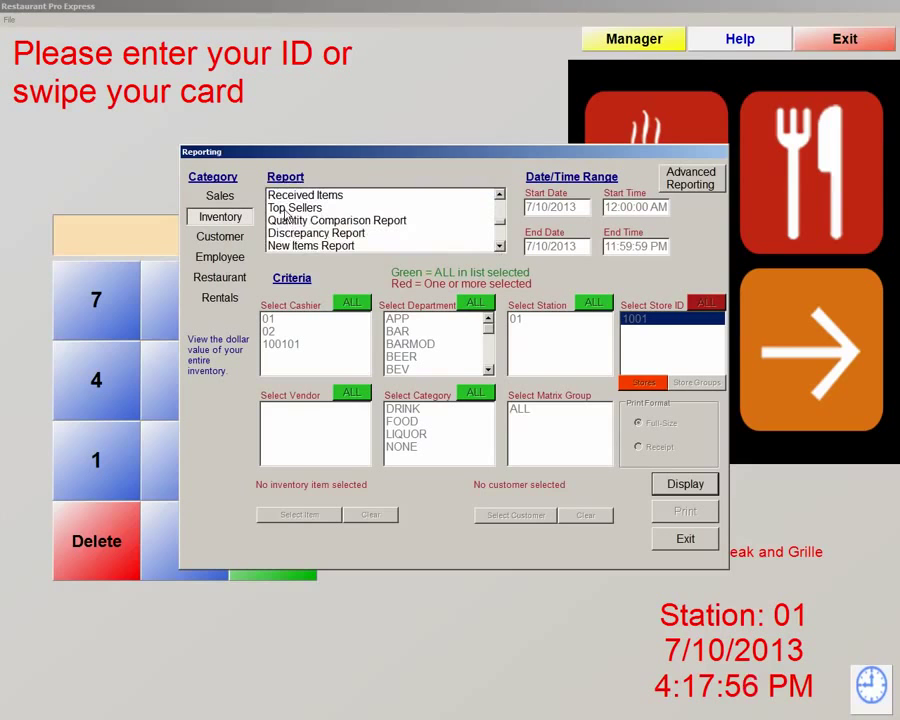
left_click(500, 247)
left_click(500, 247)
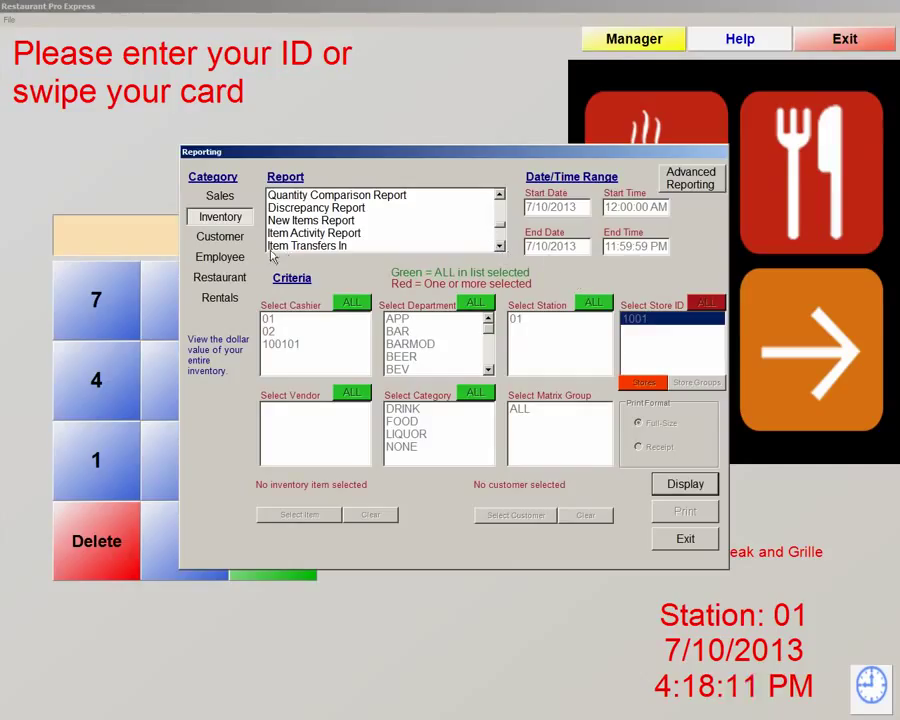
left_click(500, 248)
left_click(500, 248)
left_click(500, 249)
left_click(500, 250)
left_click(500, 249)
left_click(500, 249)
left_click(500, 249)
left_click(500, 247)
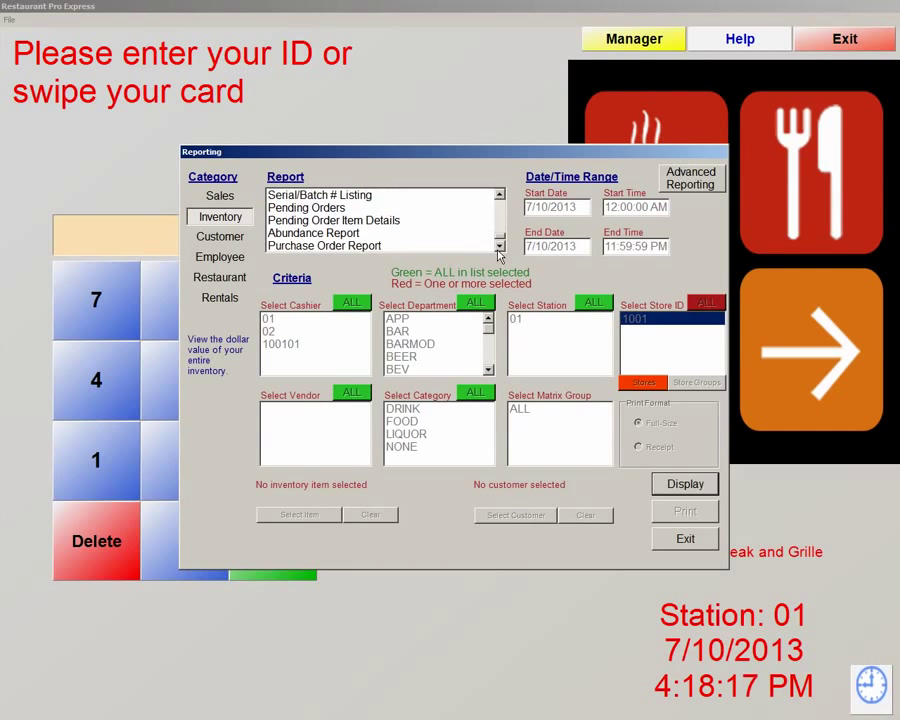
left_click(499, 194)
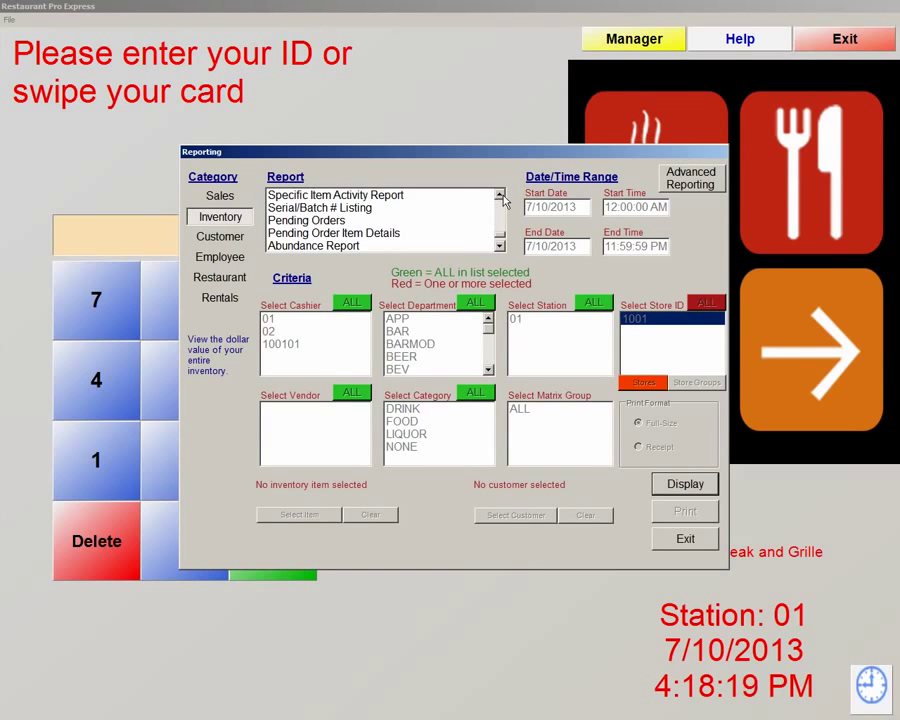
left_click_drag(364, 155, 319, 141)
- Select the Specific Item Activity Report, then switch to the Customer report list
left_click(228, 183)
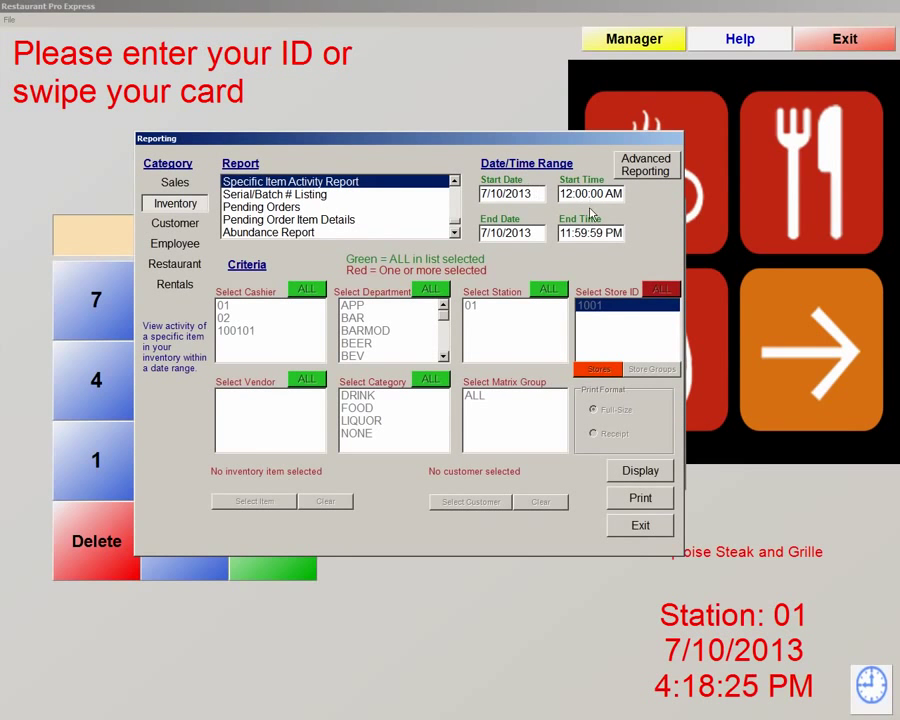
left_click(455, 234)
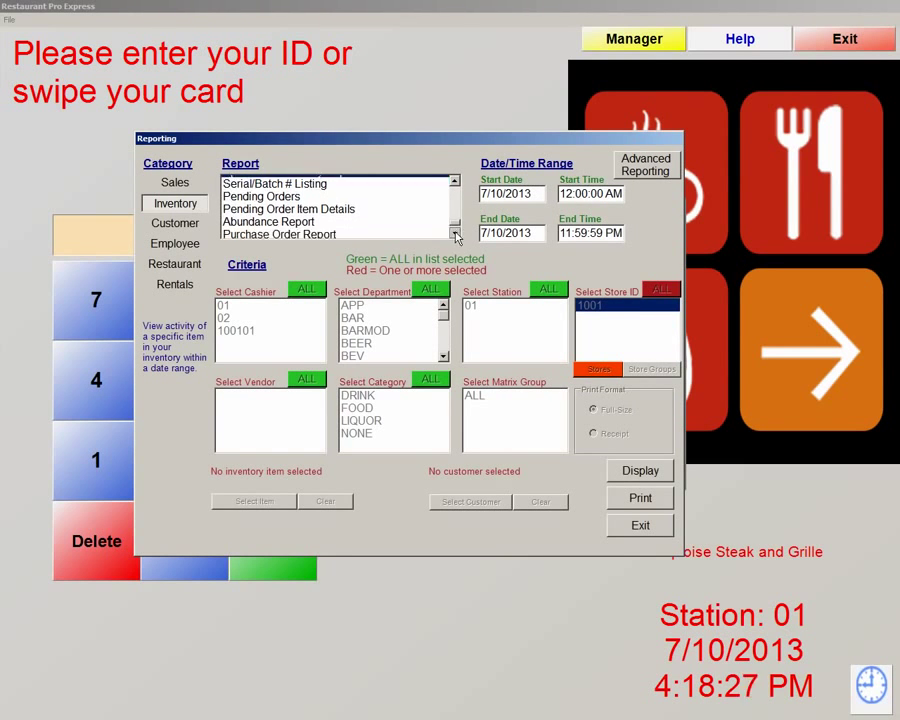
left_click(455, 234)
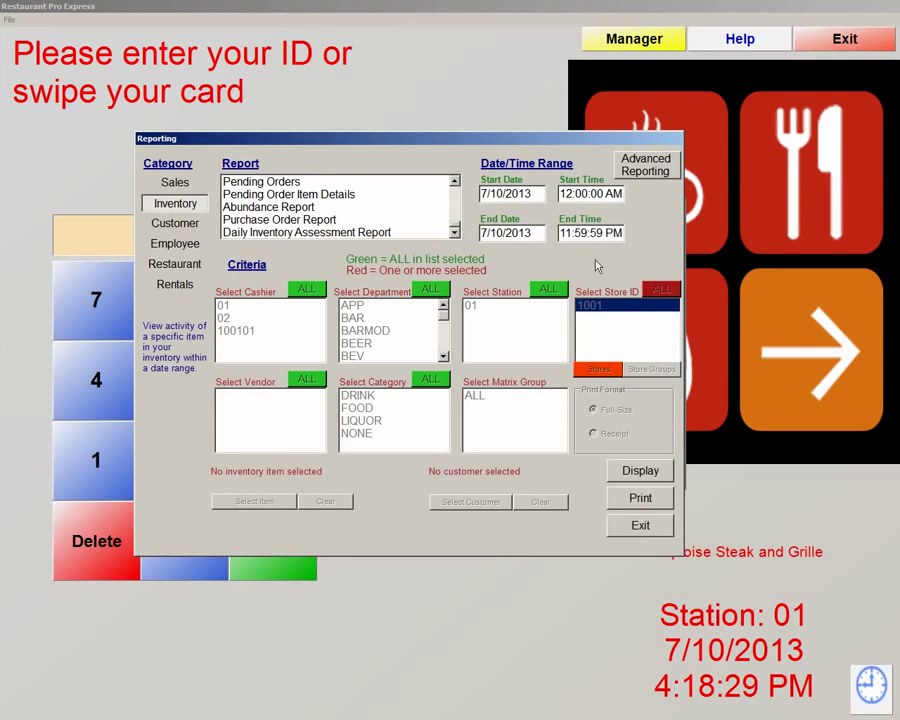
left_click(183, 226)
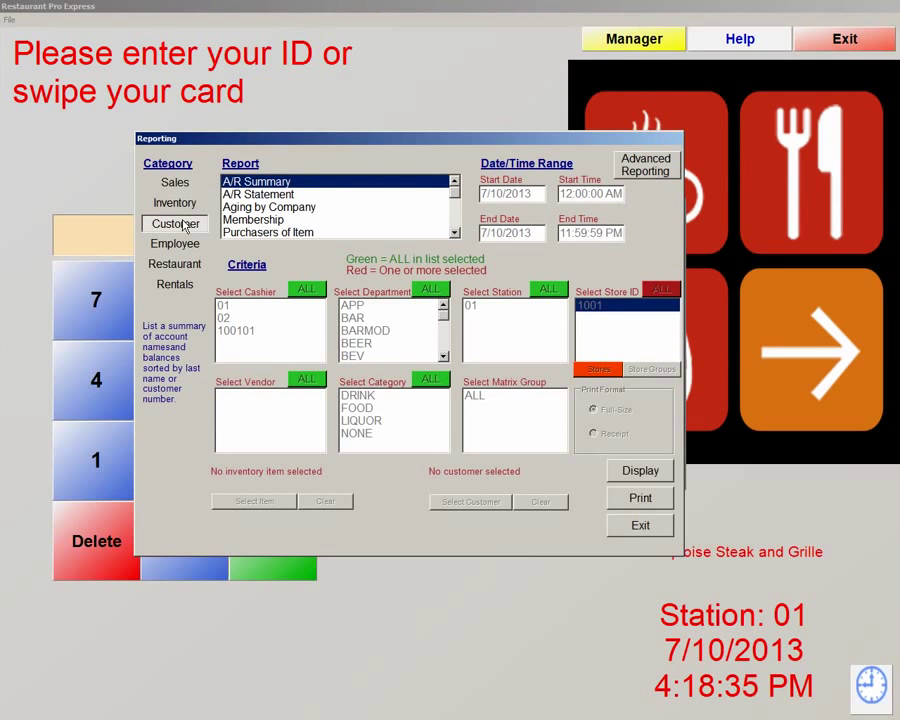
- Scroll the Customer report list and select the Customer Referral report
left_click(454, 233)
left_click(454, 233)
scroll(454, 236, "down", 3)
left_click(449, 229)
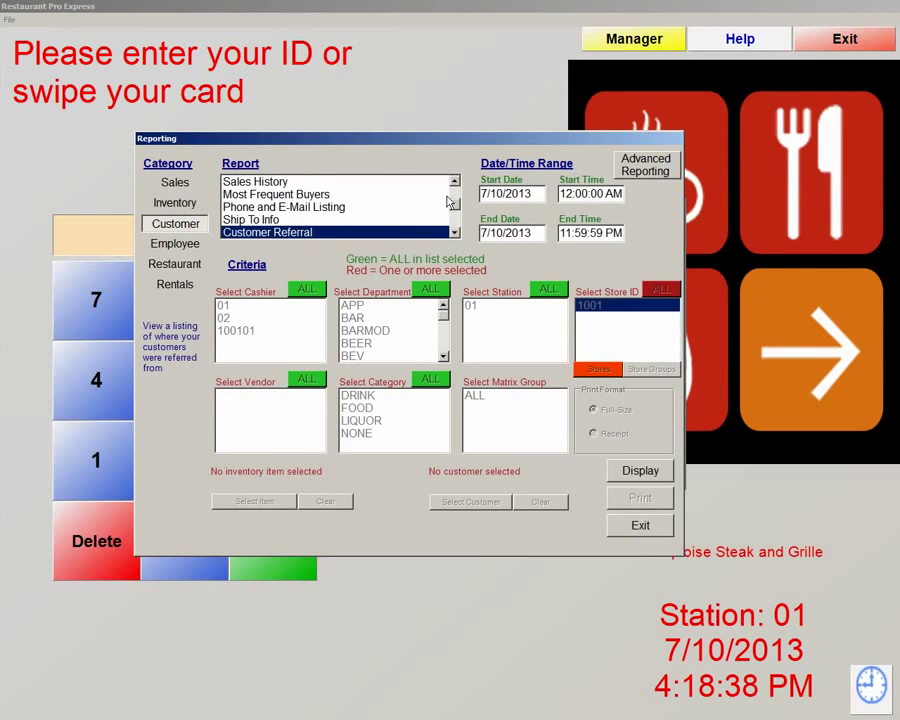
scroll(457, 210, "down", 1)
left_click_drag(457, 210, 458, 219)
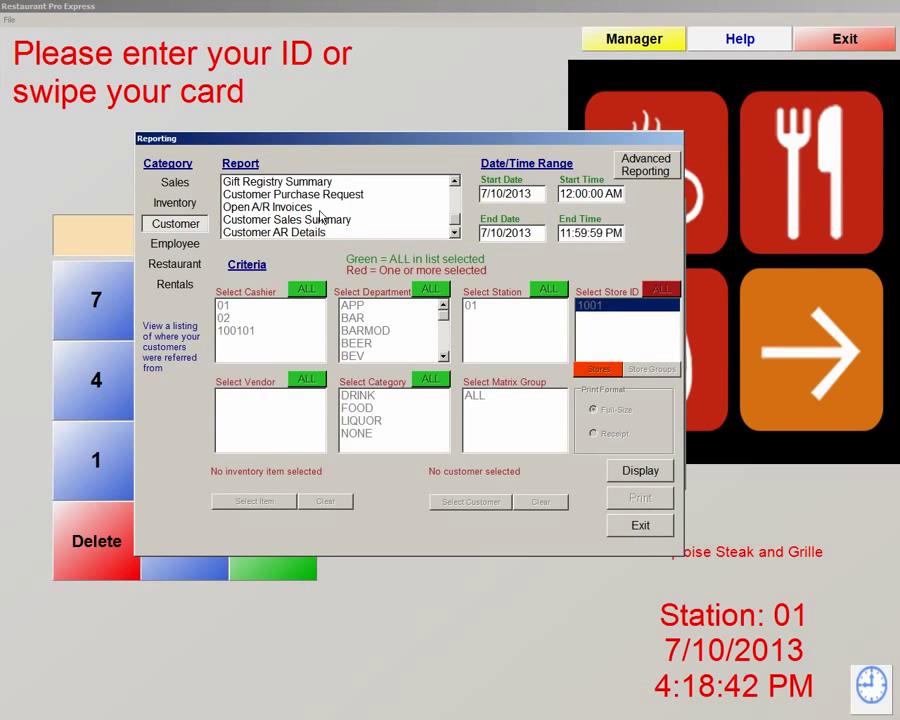
- Browse the remaining customer reports, then switch to Employee reports with Hours and Wages chosen
left_click(453, 182)
left_click(453, 182)
left_click(453, 182)
left_click(453, 182)
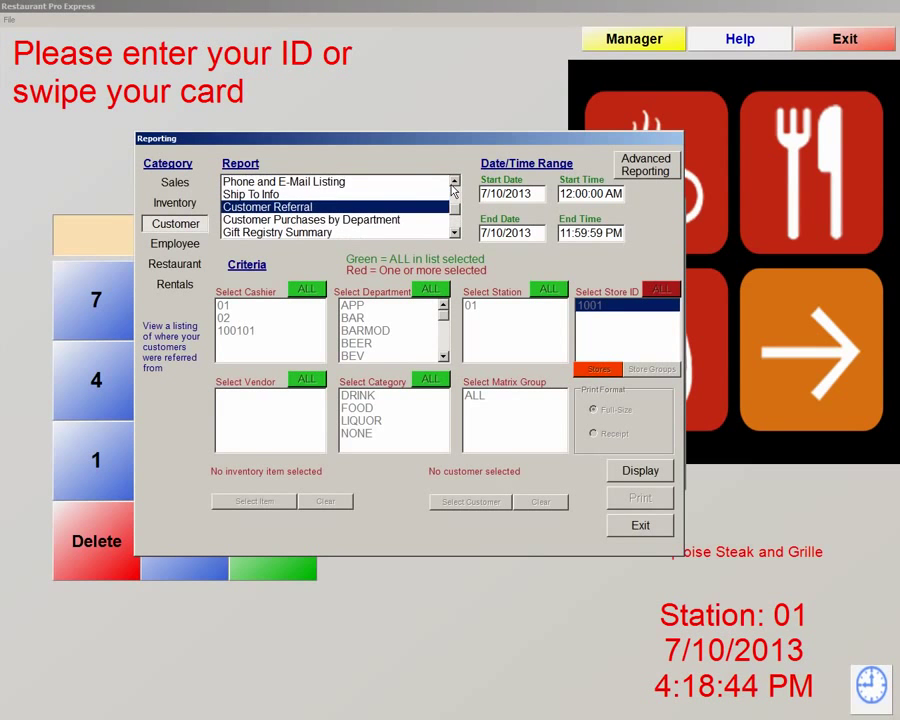
left_click(455, 236)
left_click(455, 236)
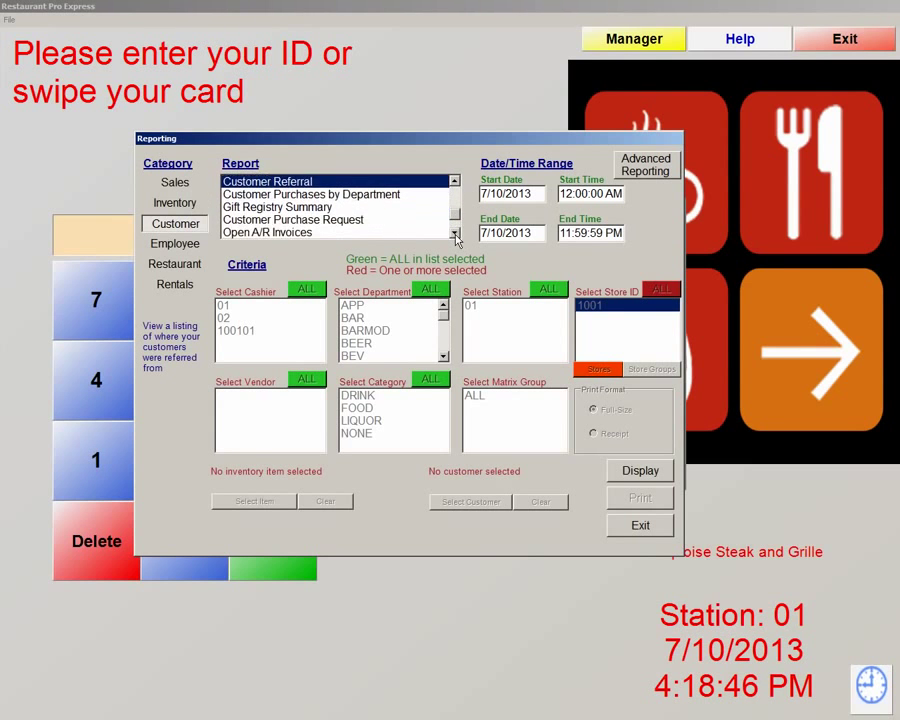
left_click(455, 236)
left_click(455, 236)
left_click(455, 236)
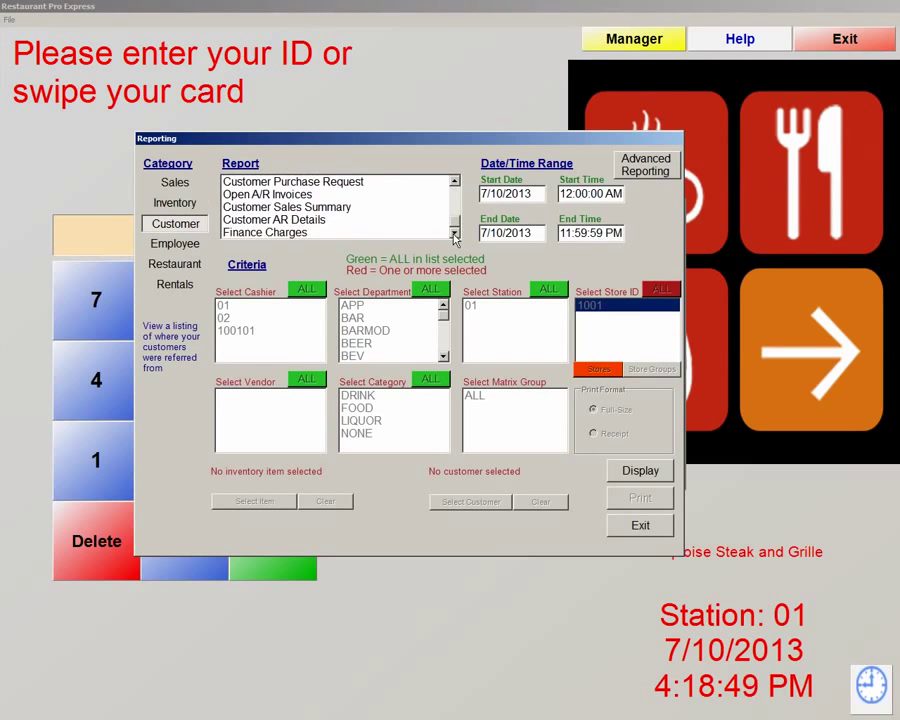
left_click(453, 183)
left_click(453, 183)
left_click(453, 183)
left_click(453, 183)
left_click(453, 183)
left_click(453, 183)
left_click(453, 183)
left_click(453, 183)
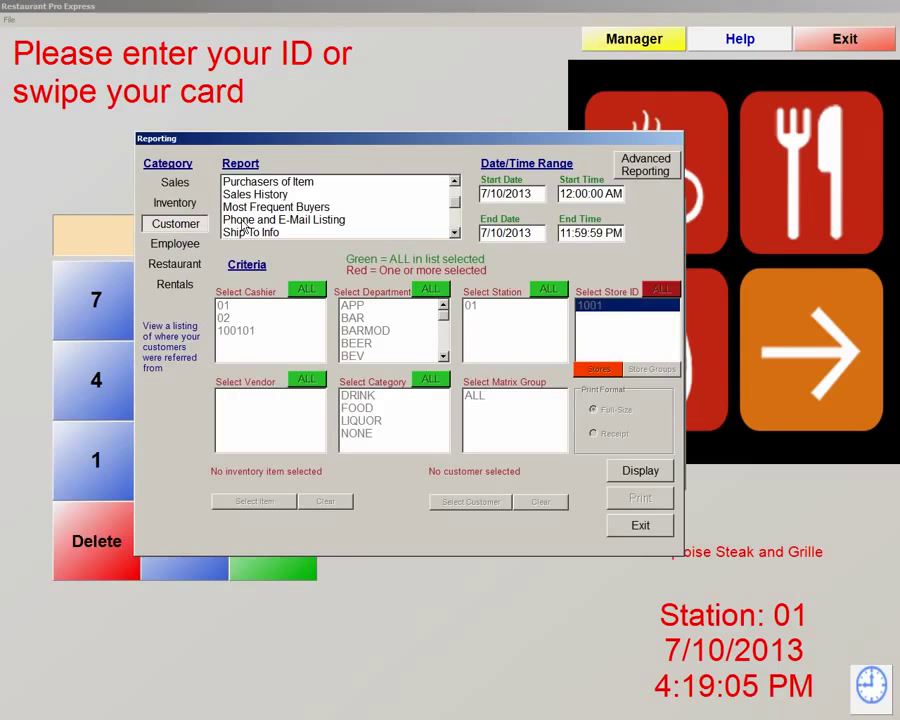
left_click(196, 245)
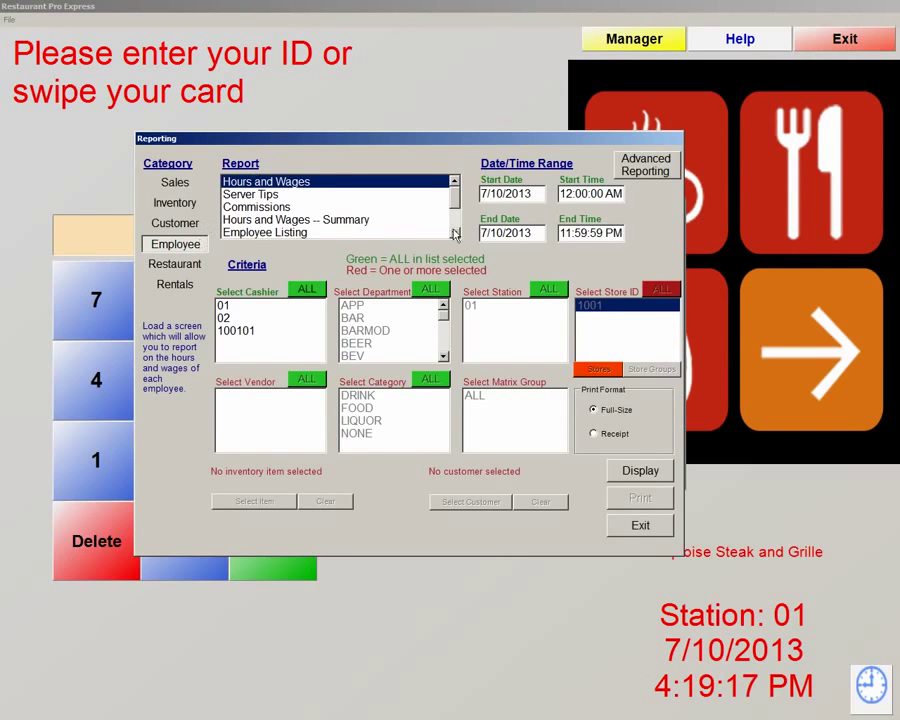
left_click(640, 470)
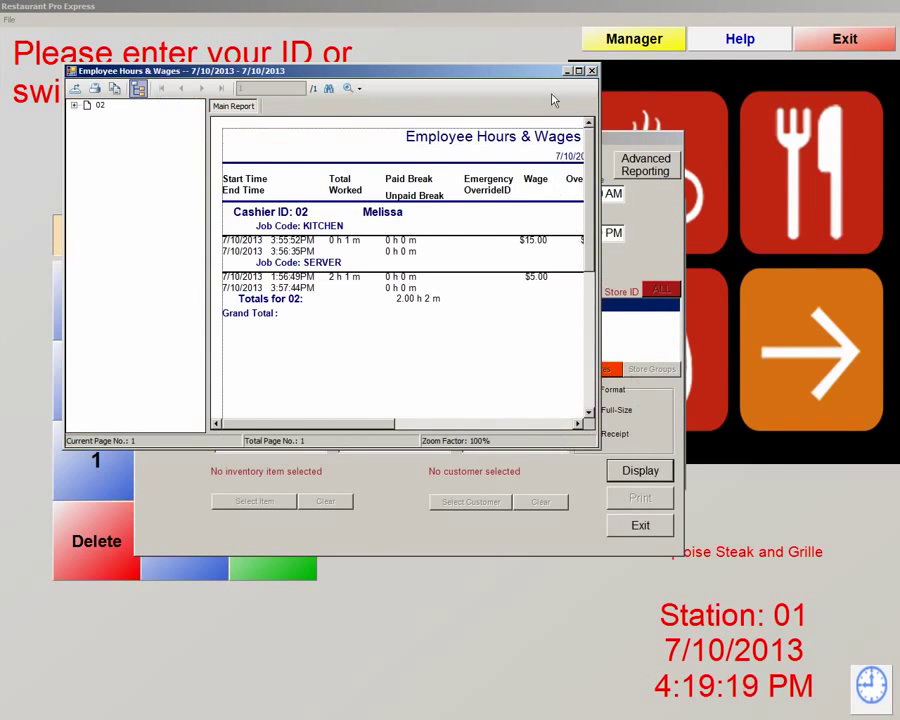
left_click(579, 72)
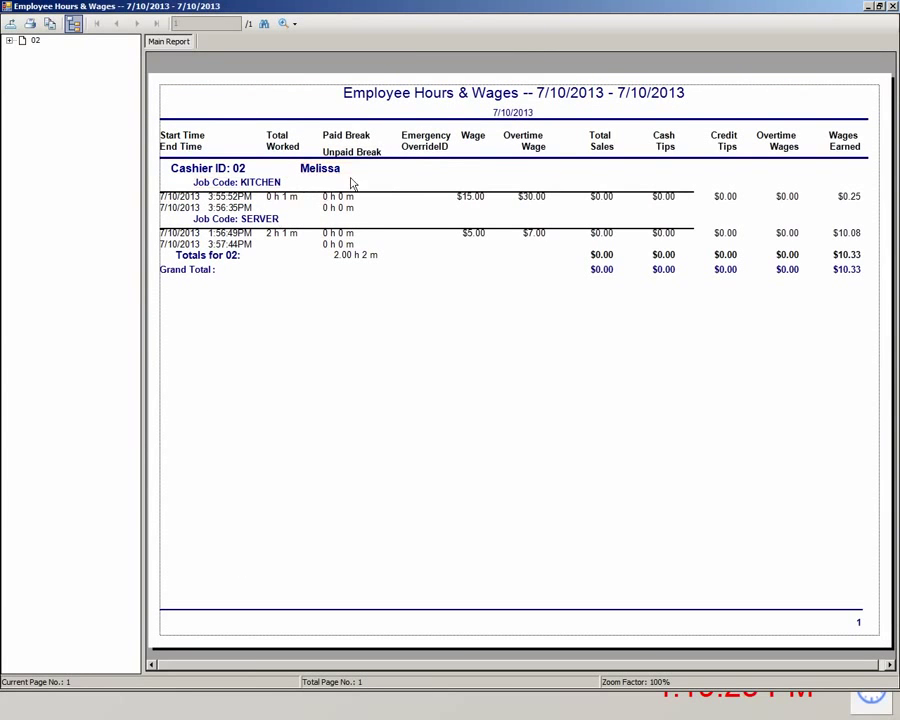
left_click(203, 185)
left_click(229, 221)
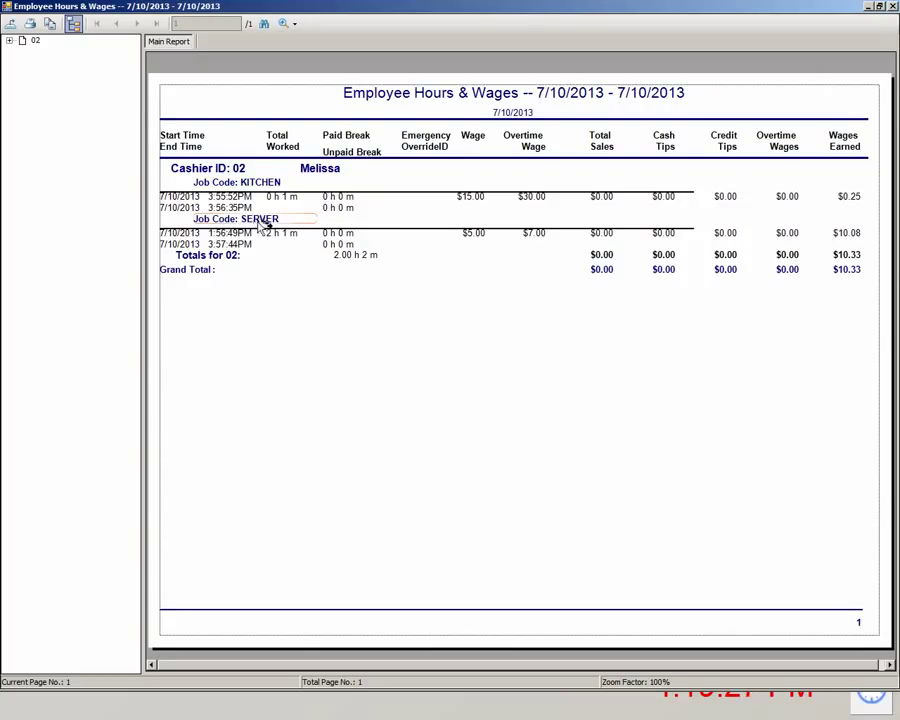
left_click(592, 143)
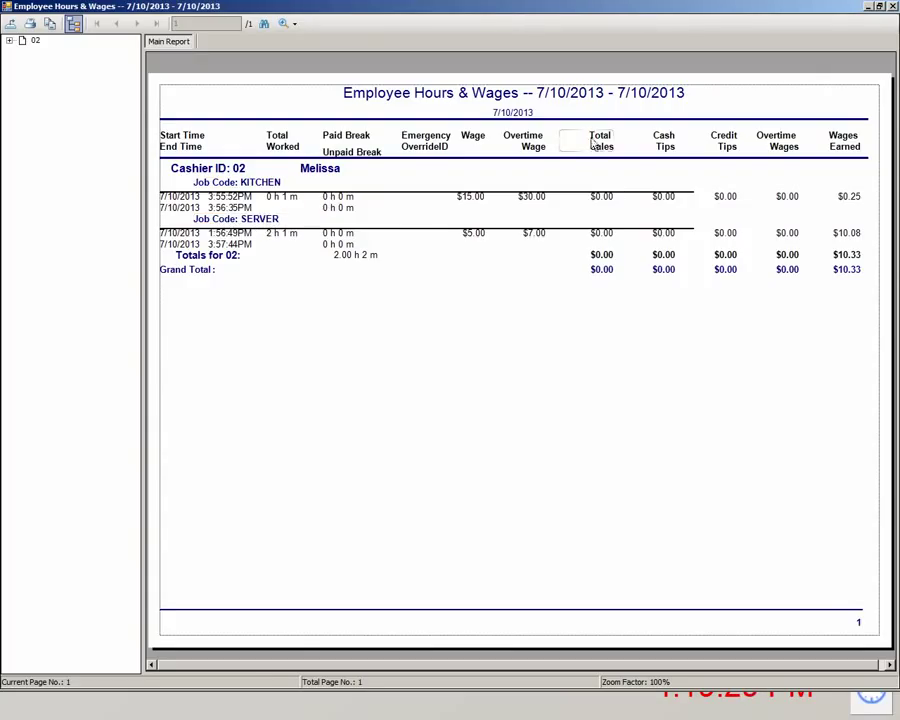
left_click(677, 148)
key("Escape")
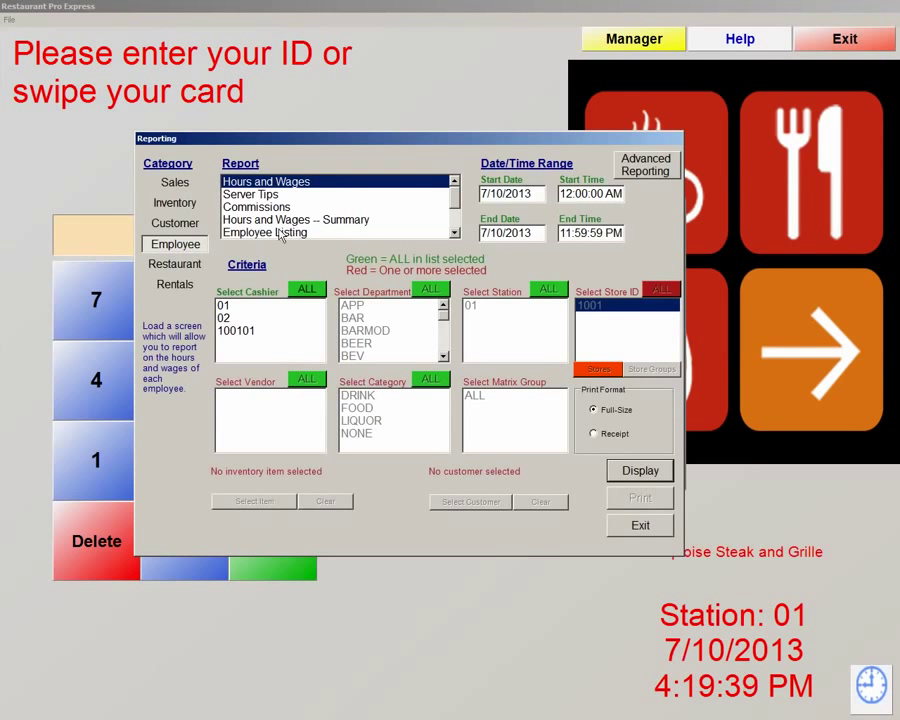
- Select the Employee Listing report, then Server Tips, and scroll the Employee list
left_click(282, 233)
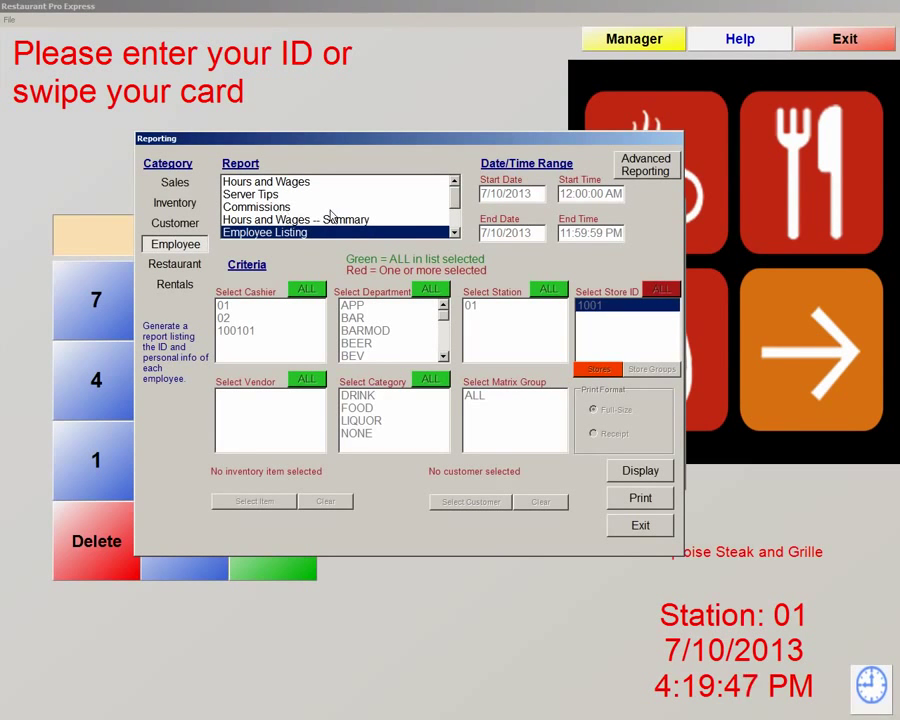
left_click(245, 194)
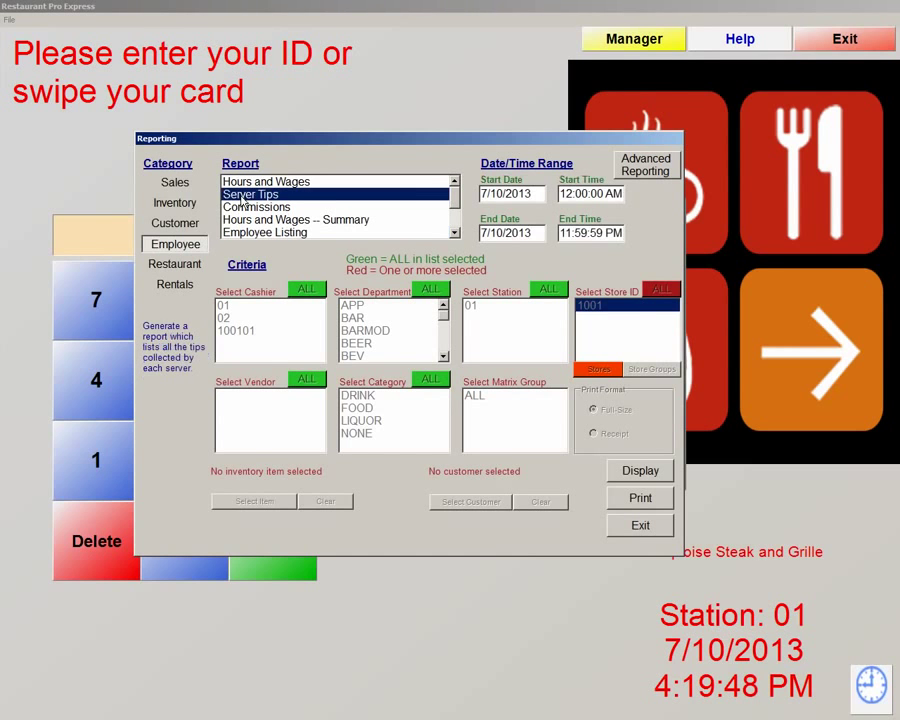
left_click(455, 233)
left_click(455, 233)
left_click(455, 233)
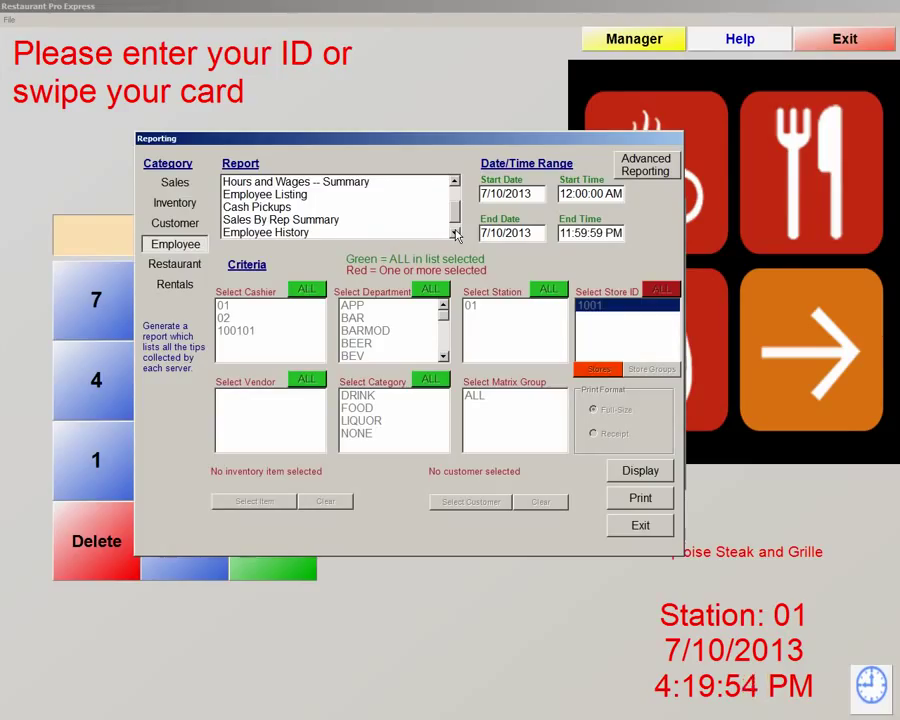
left_click(455, 233)
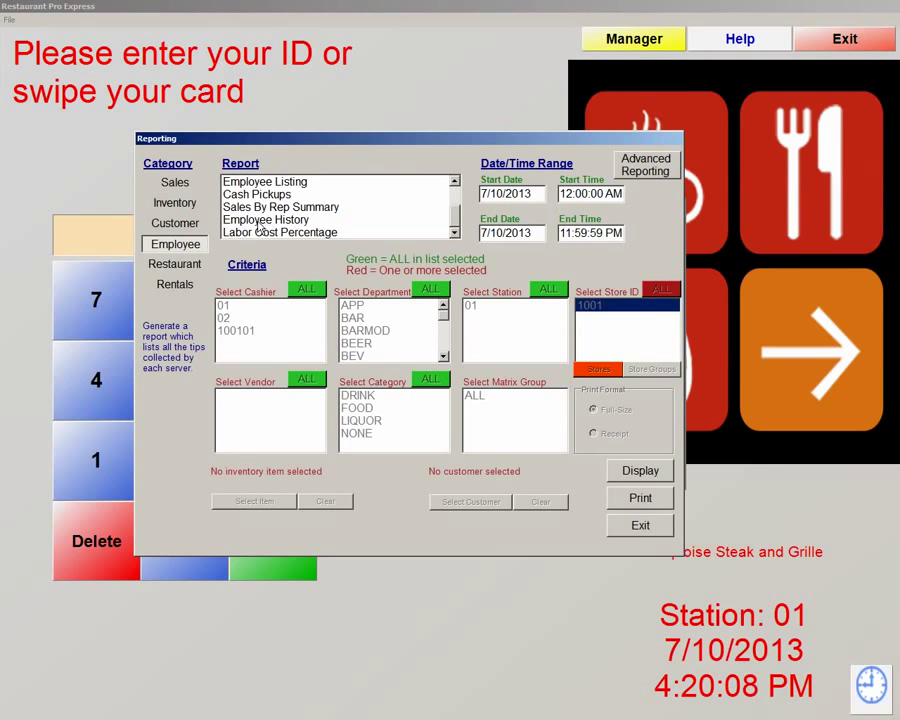
- Switch to the Restaurant reports, with # of People Served chosen
scroll(432, 233, "up", 1)
scroll(463, 236, "down", 1)
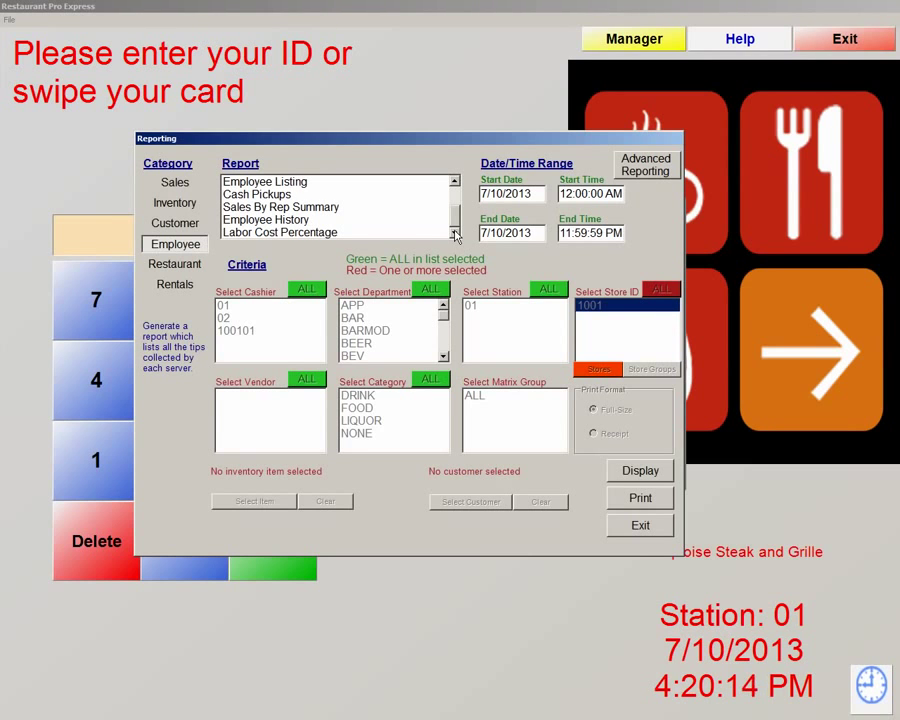
left_click(163, 268)
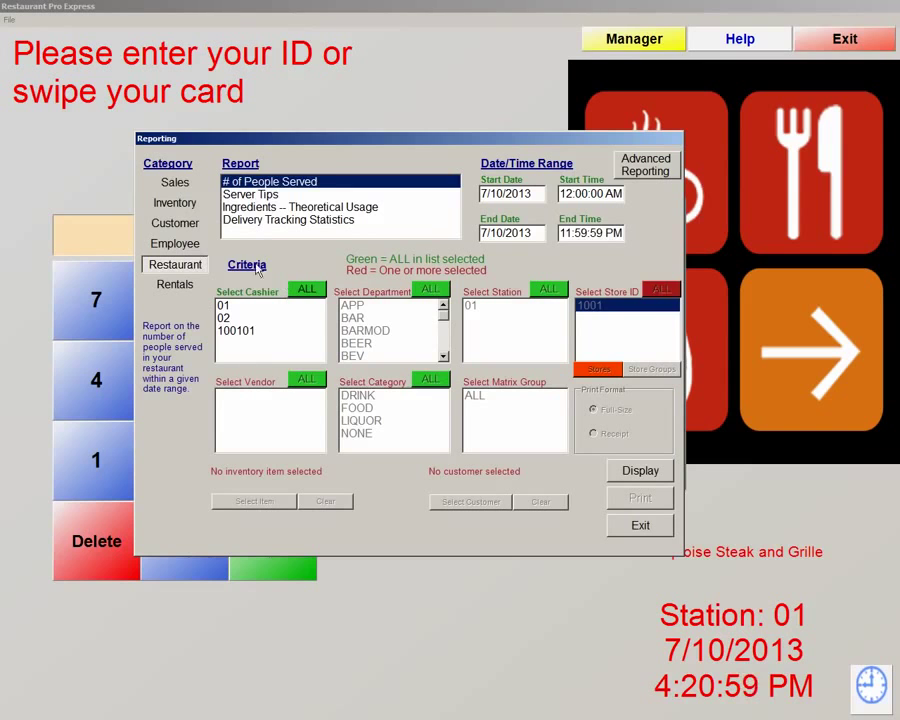
- Exit the Reporting dialog and open Touch Screen Configuration from the Setup options
left_click(652, 528)
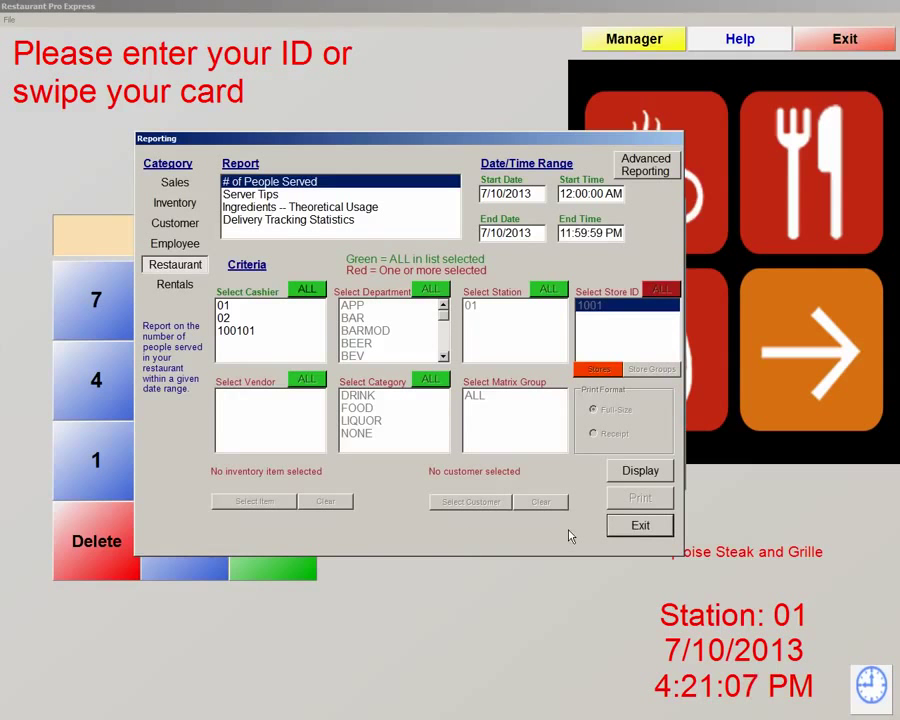
left_click(660, 530)
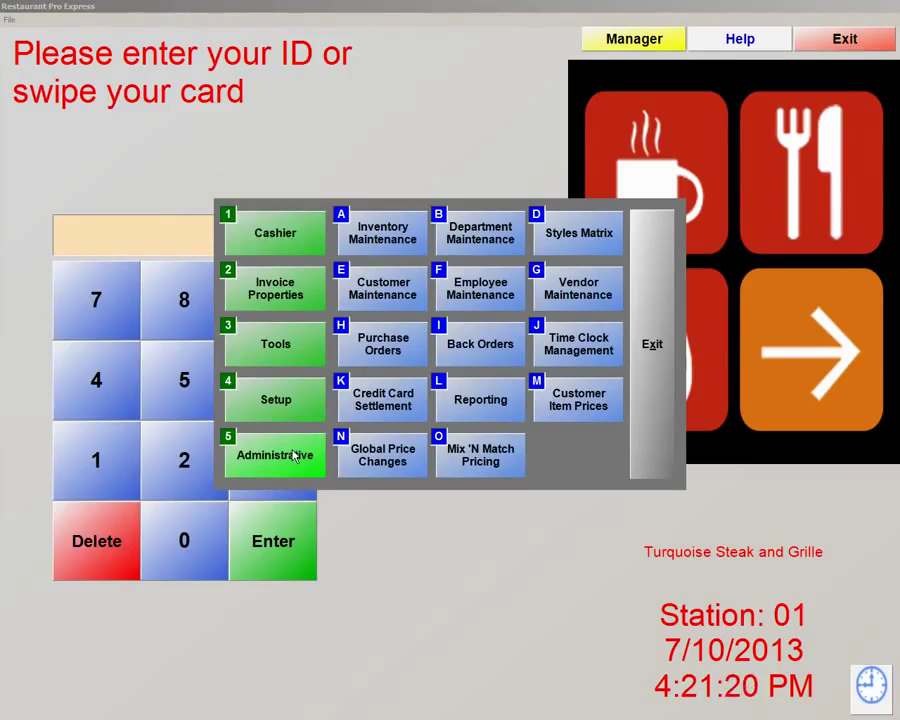
left_click(262, 400)
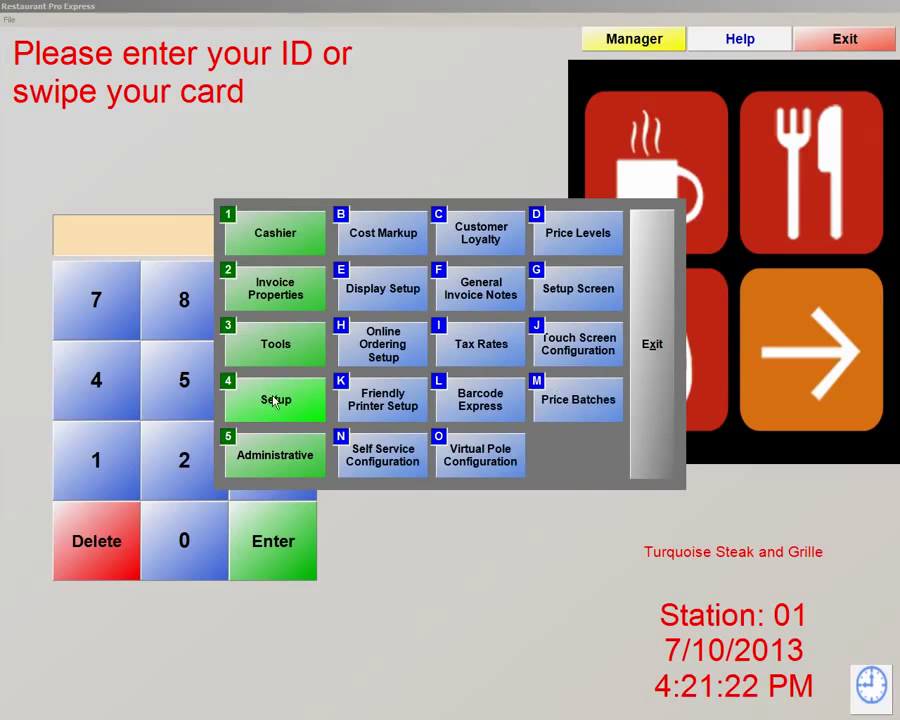
left_click(580, 345)
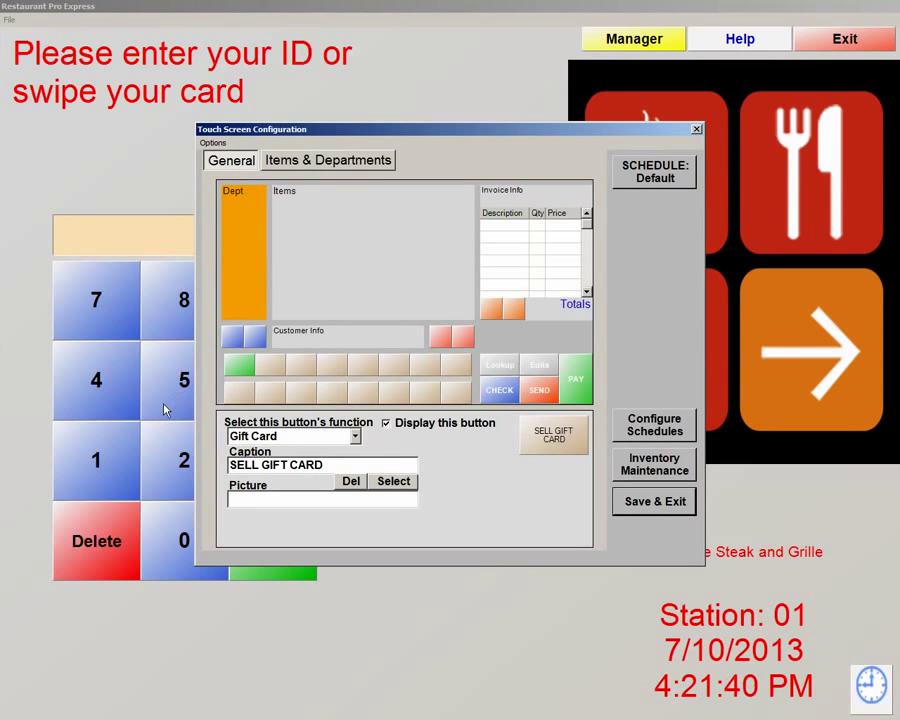
- Browse the button function list twice, keeping Gift Card, then open and close Configure Schedules
left_click(354, 437)
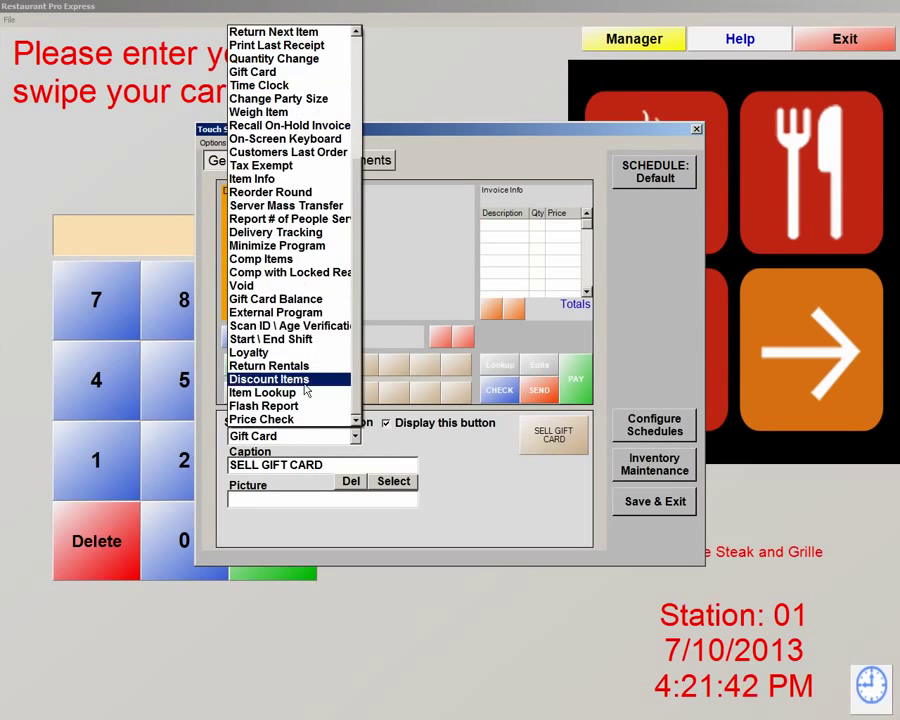
scroll(342, 208, "up", 3)
scroll(342, 208, "up", 2)
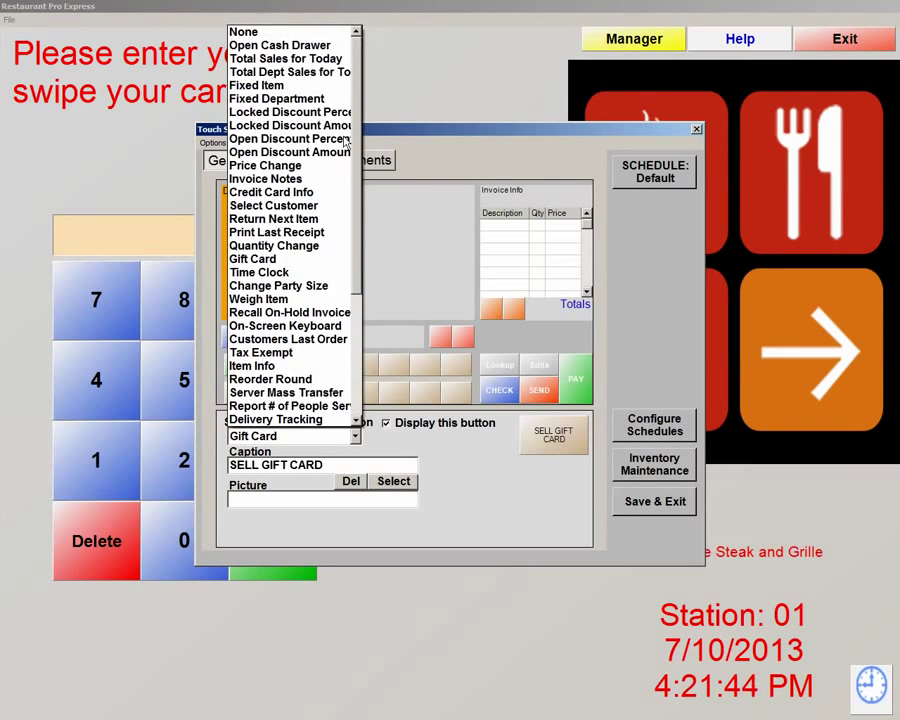
scroll(280, 290, "down", 5)
left_click(490, 490)
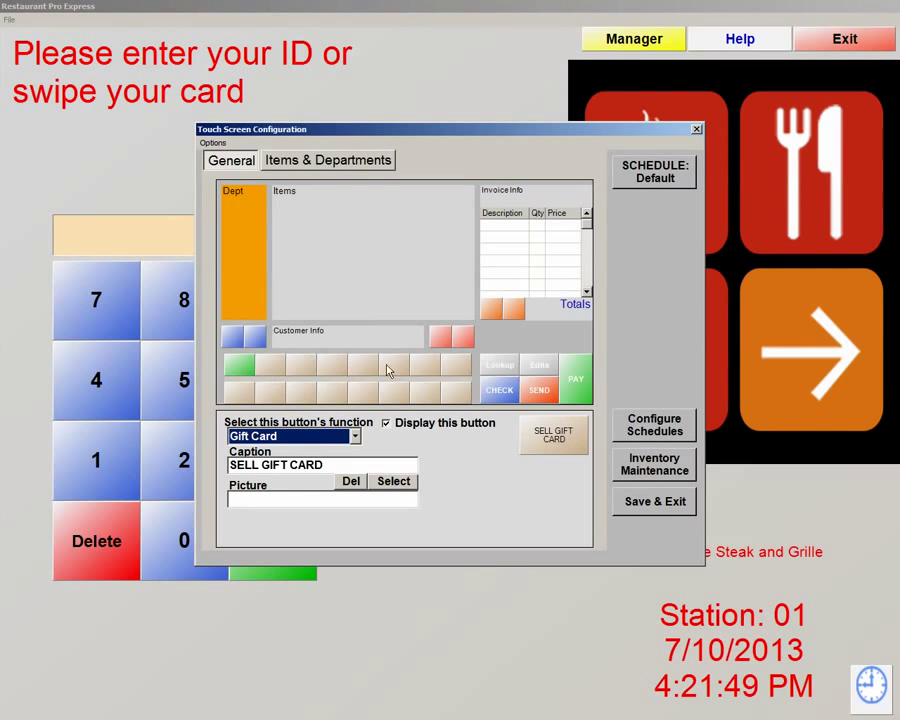
left_click(352, 436)
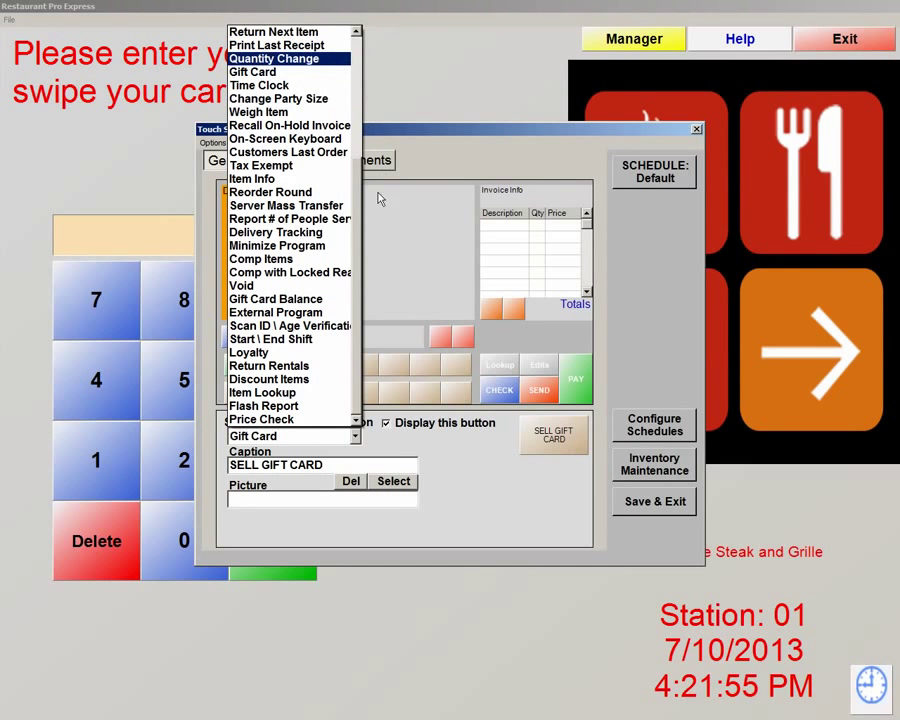
scroll(352, 58, "up", 5)
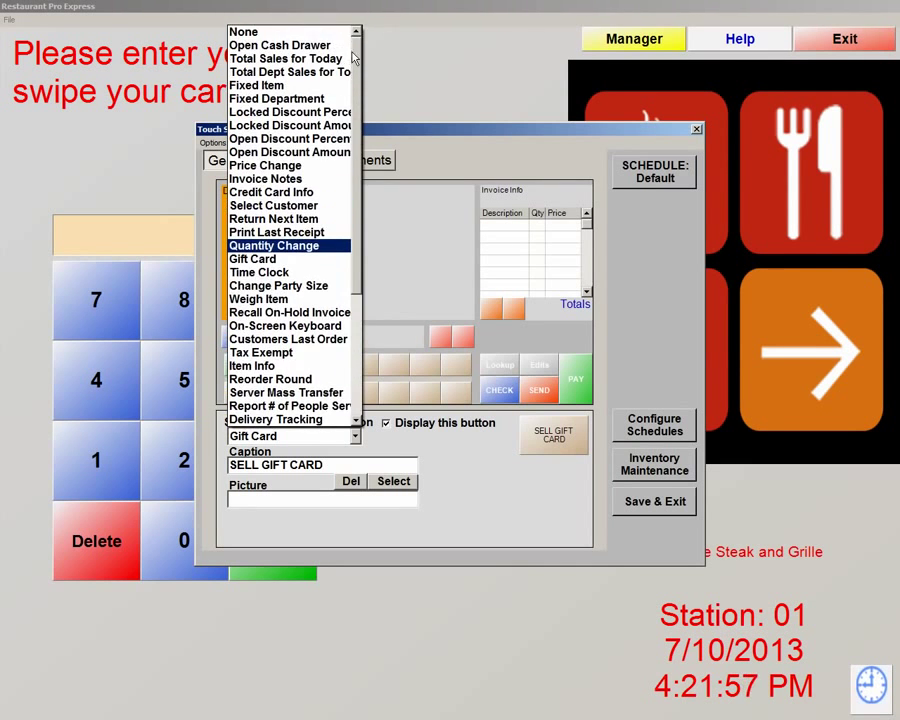
scroll(352, 58, "down", 5)
left_click(448, 452)
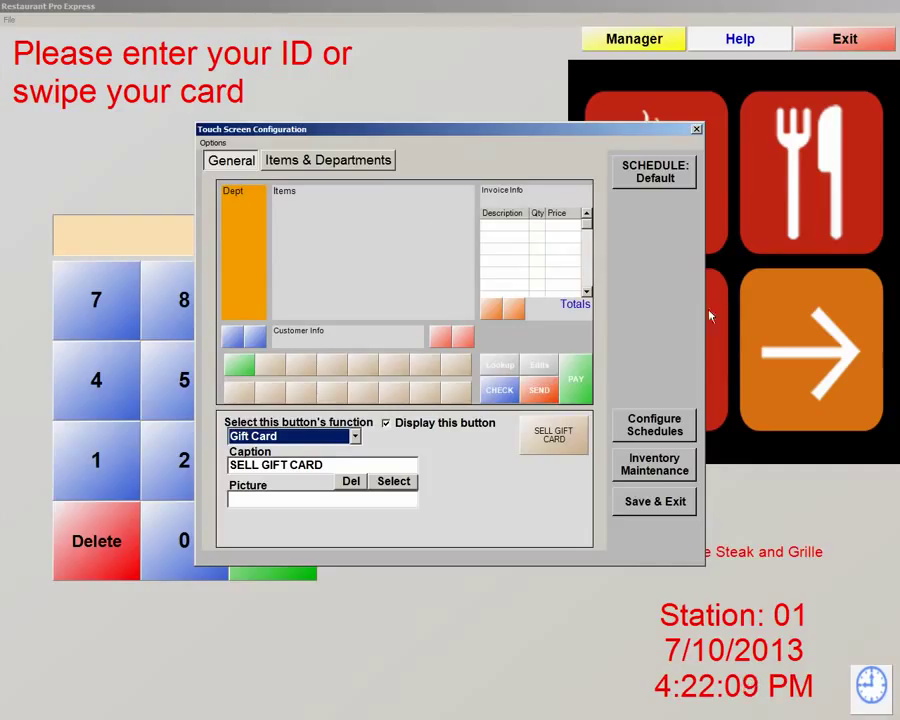
left_click(632, 424)
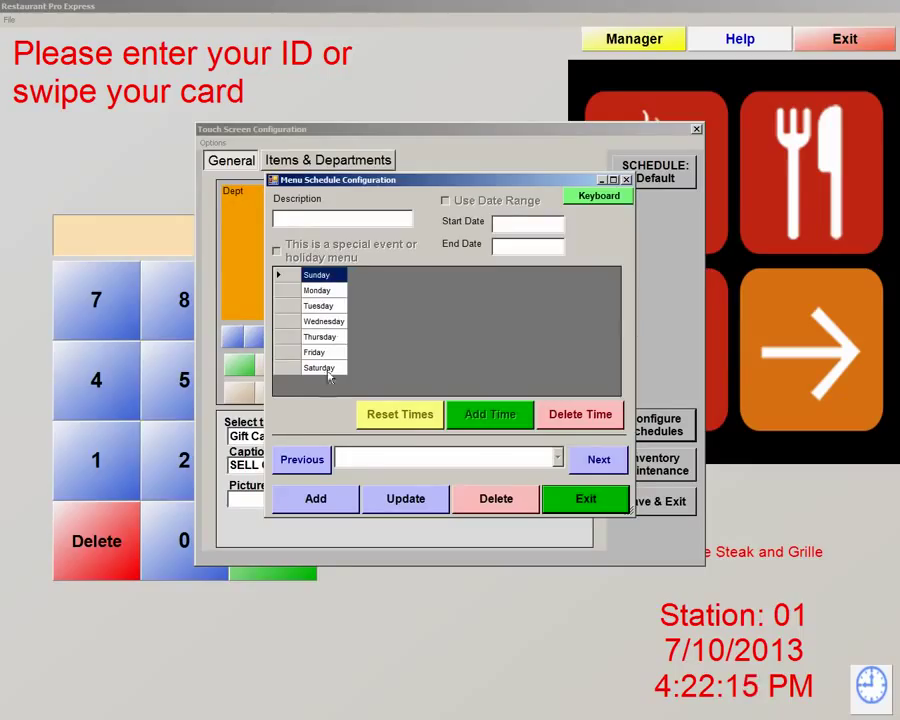
left_click(586, 499)
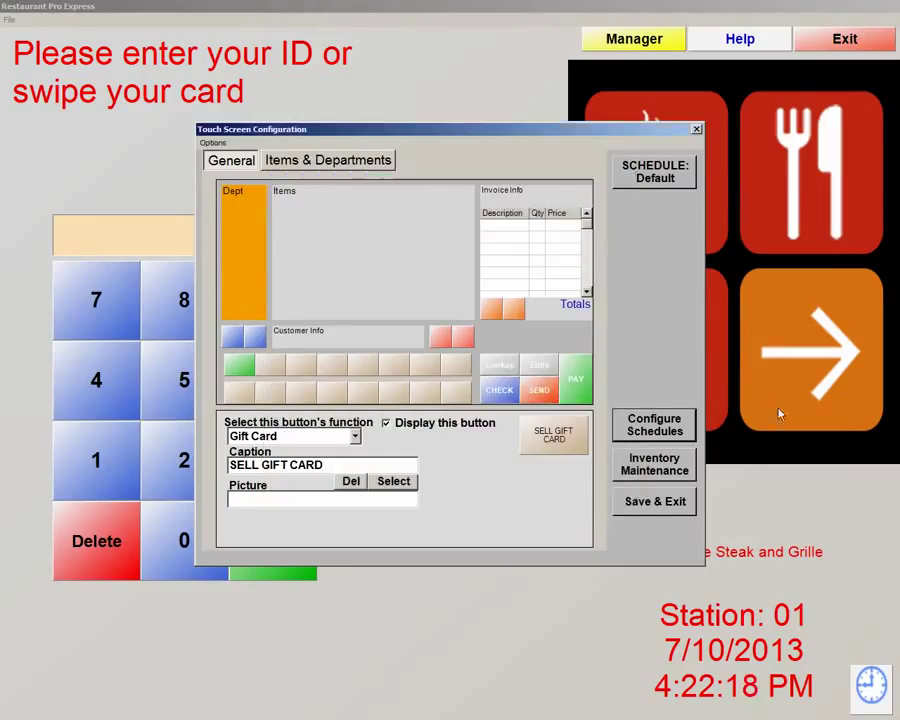
- On Items & Departments, review MODS NO SHOW, APPETIZERS SOUP SALAD and ENTREES, then drag APPETIZERS SOUP SALAD below BAR MENU
left_click(324, 162)
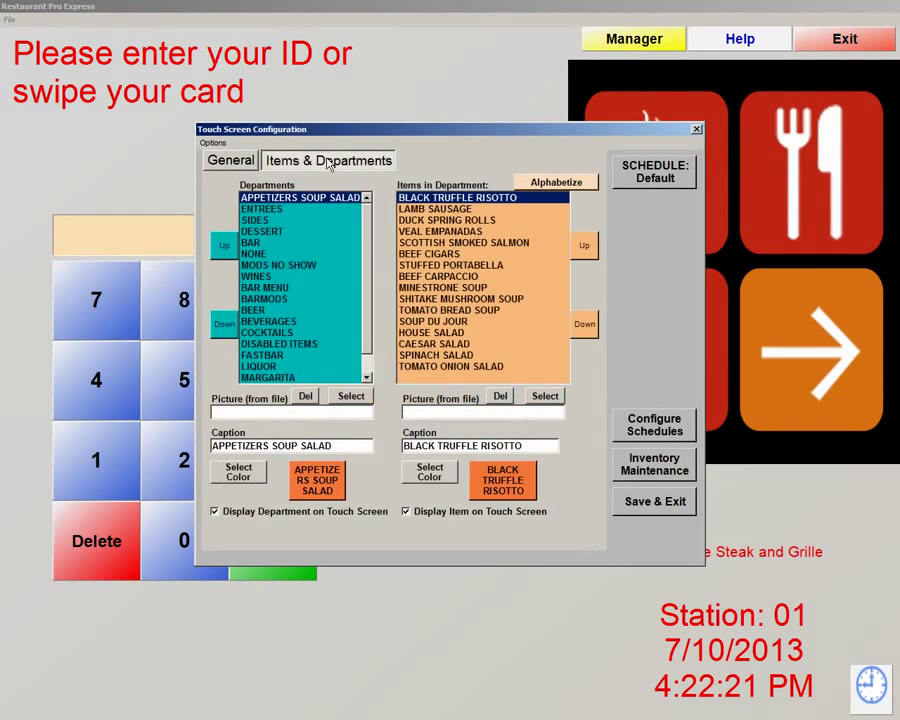
scroll(358, 217, "down", 1)
scroll(366, 214, "up", 1)
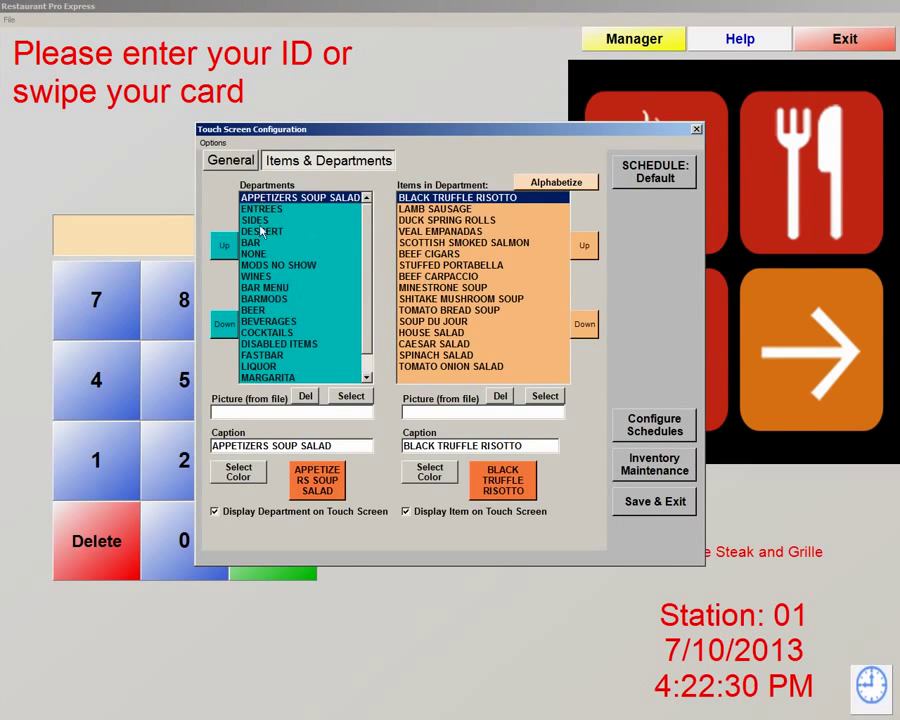
scroll(371, 226, "down", 1)
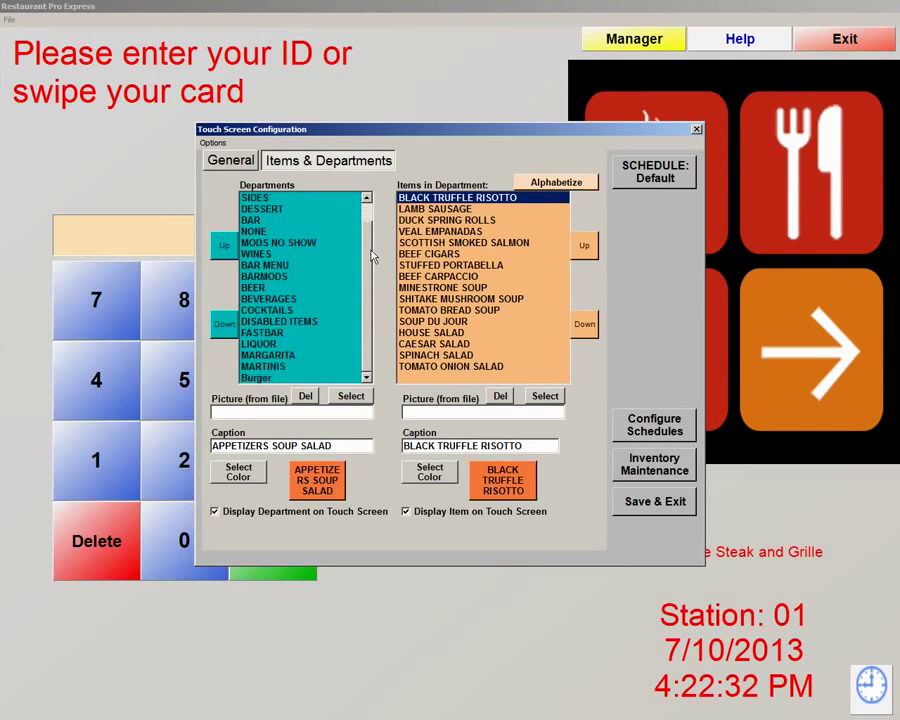
scroll(374, 230, "up", 1)
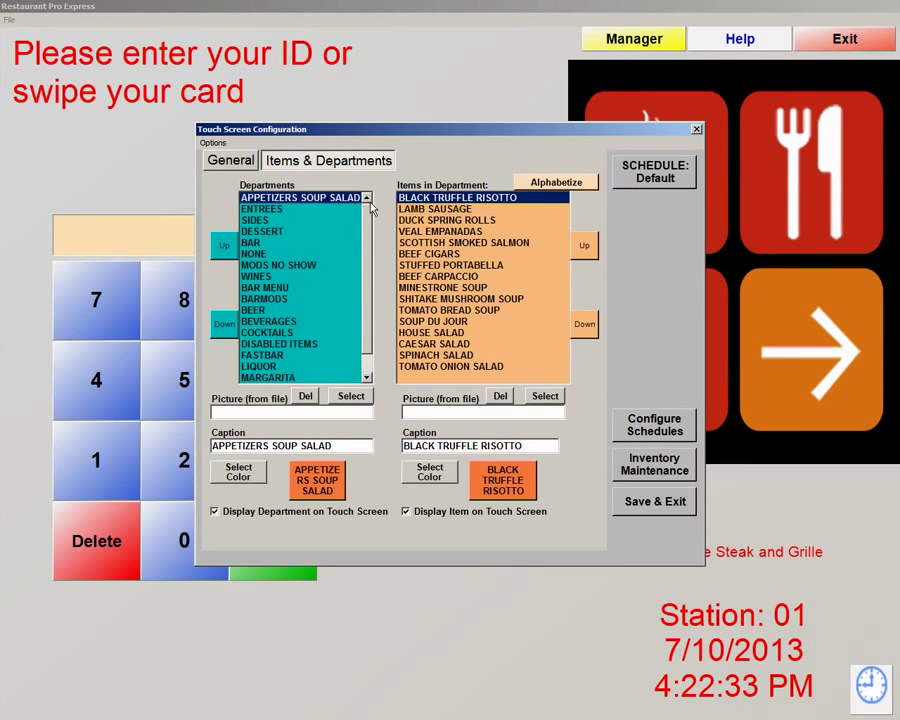
left_click(263, 266)
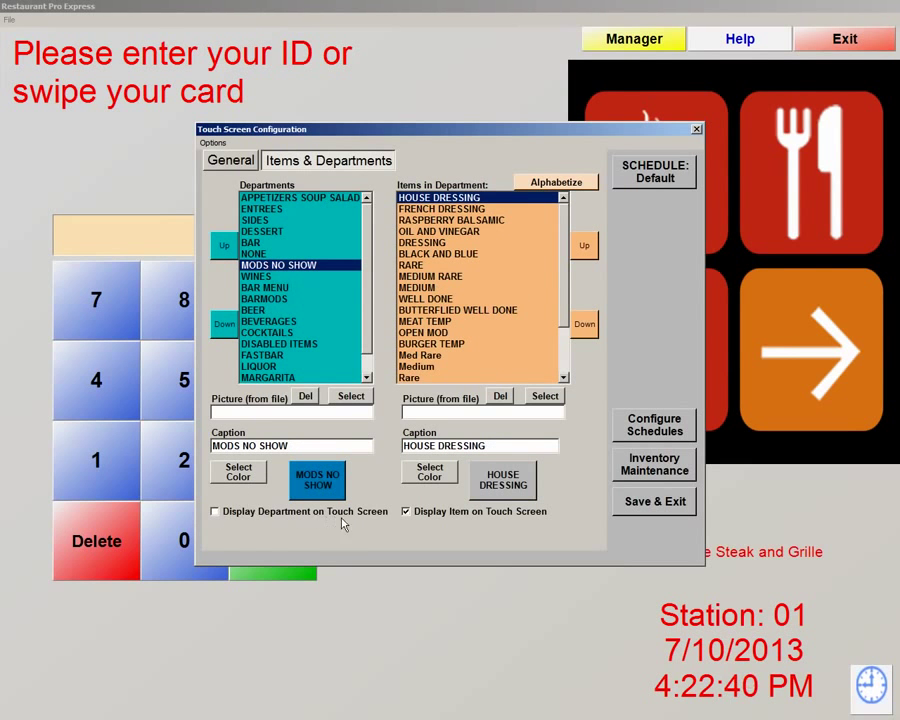
left_click(266, 198)
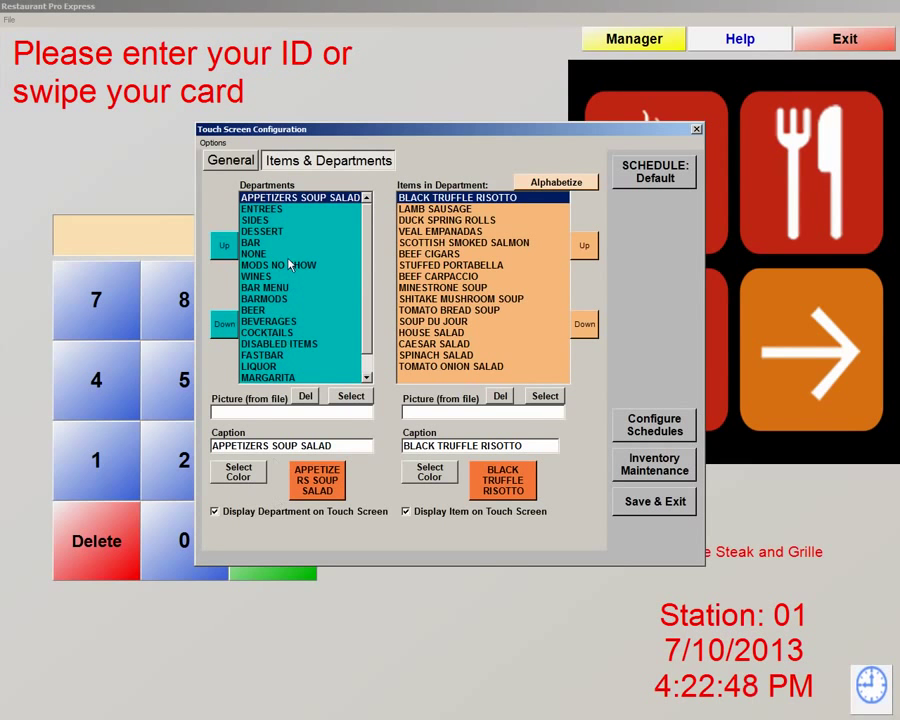
left_click(262, 209)
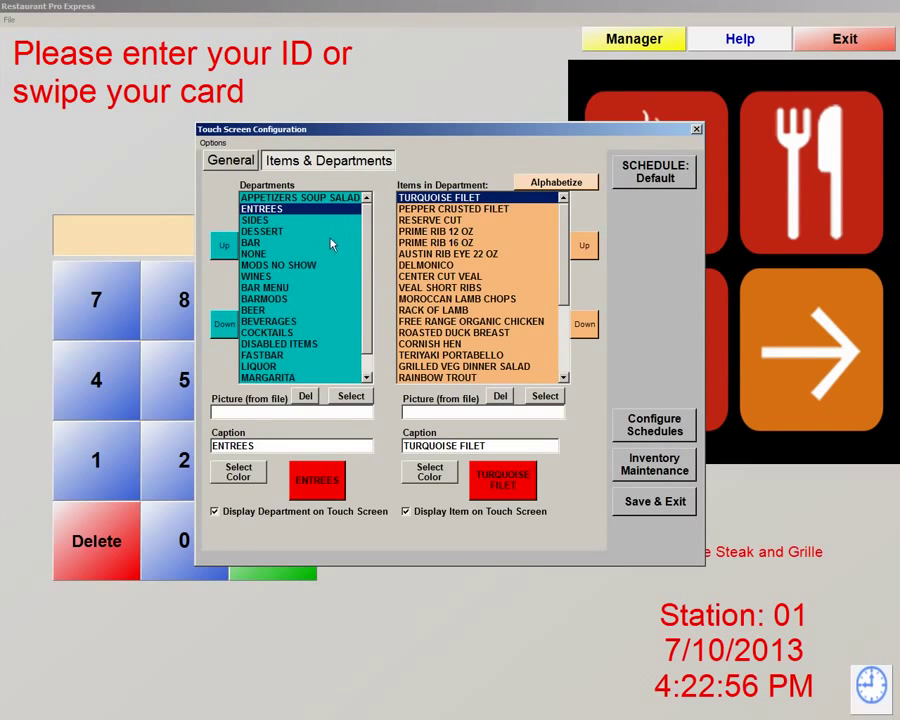
left_click_drag(281, 197, 267, 340)
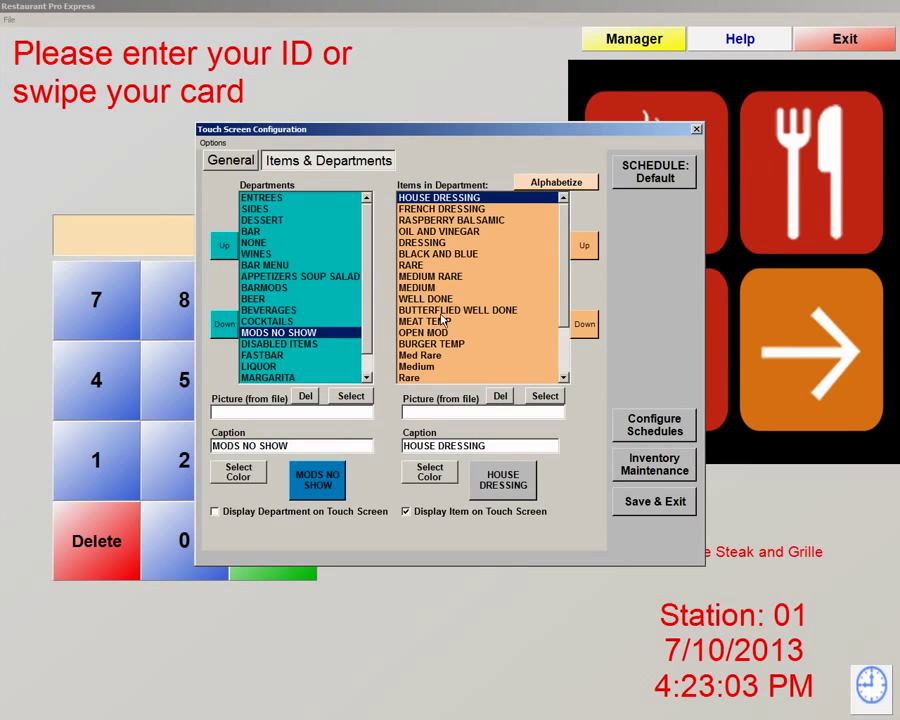
- Give the MODS NO SHOW button a custom dark brown colour (red 108, green 91, blue 83)
left_click(240, 474)
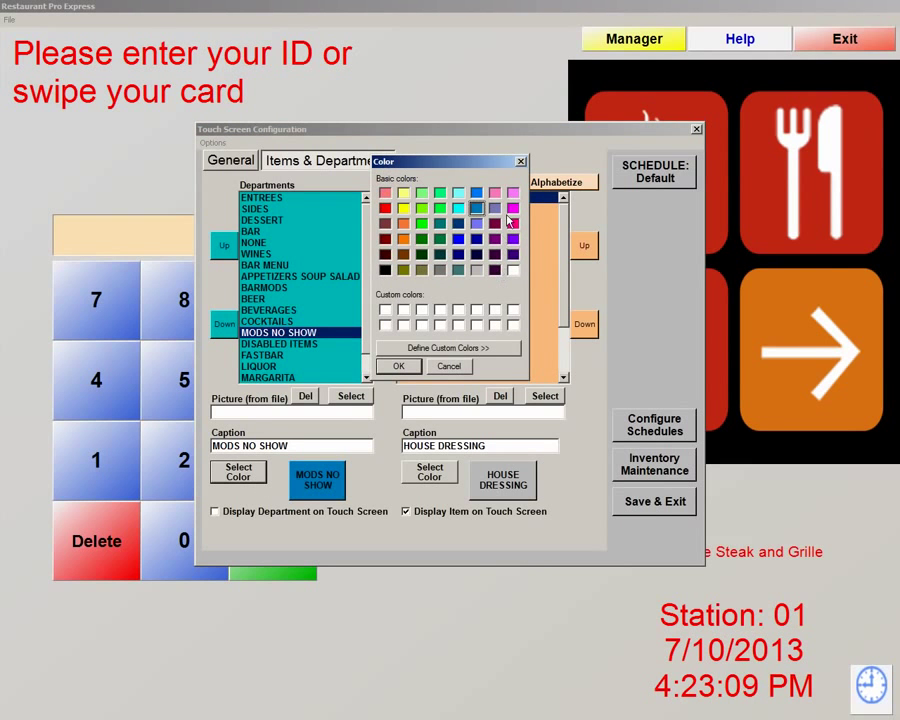
left_click(438, 348)
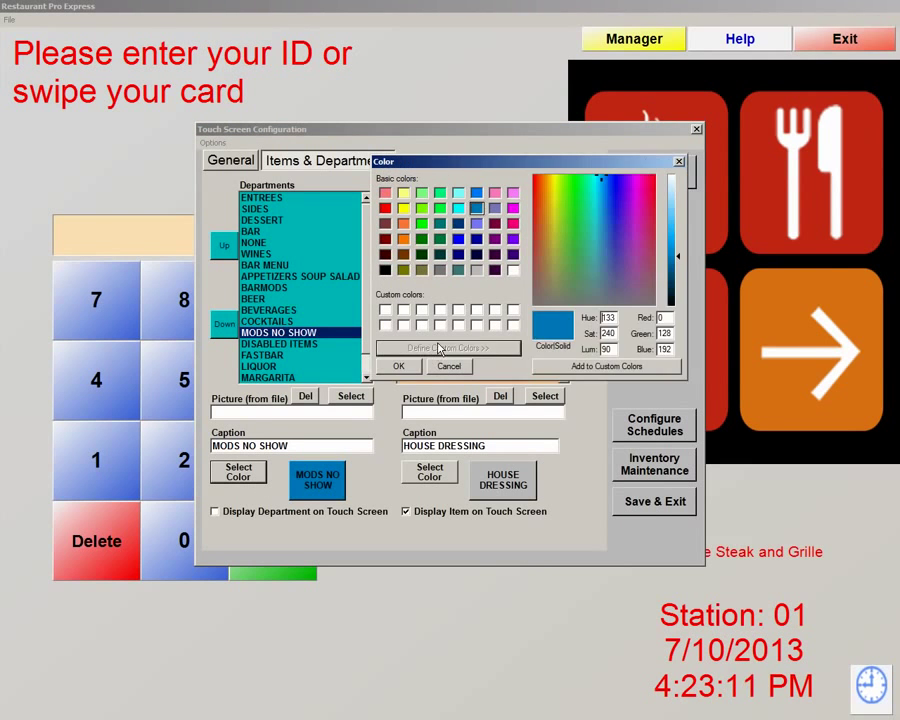
left_click_drag(604, 187, 540, 288)
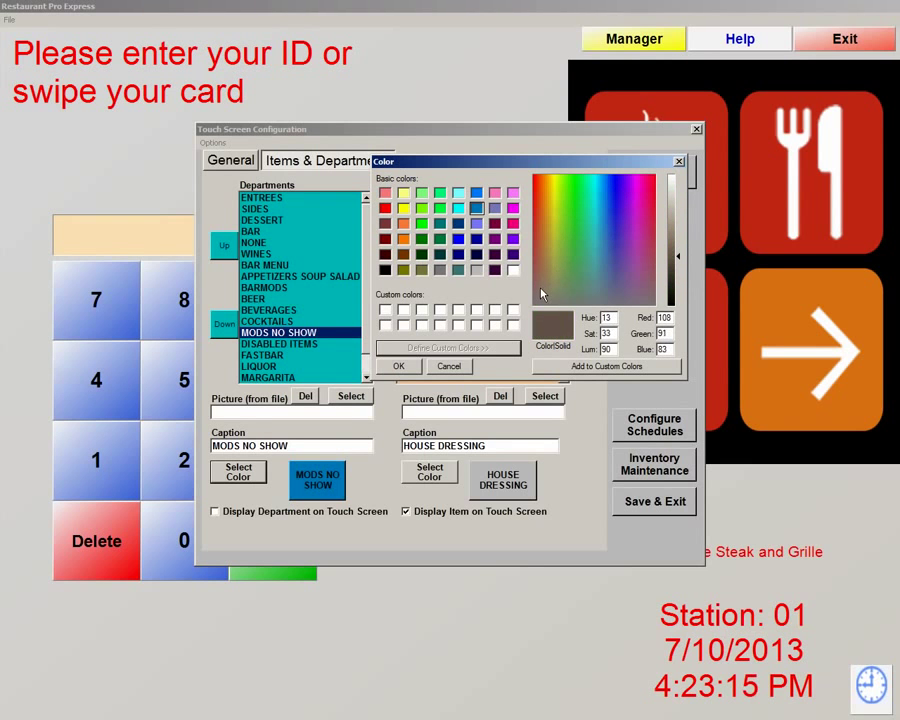
left_click(606, 366)
left_click(398, 366)
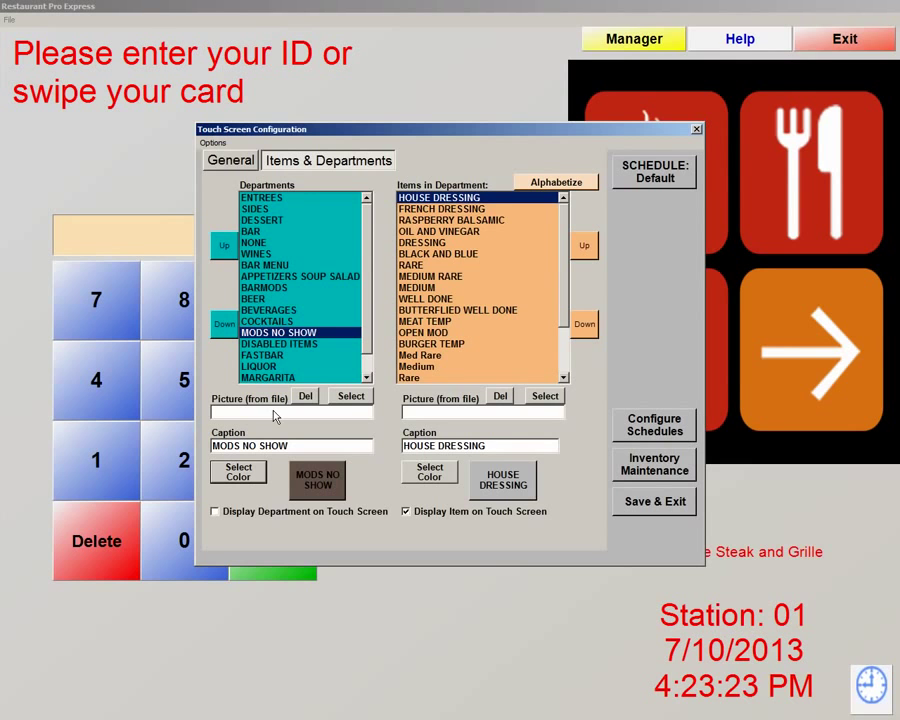
- Browse Pictures for the department and HOUSE DRESSING button images, cancelling without choosing a file
left_click(350, 397)
left_click(350, 350)
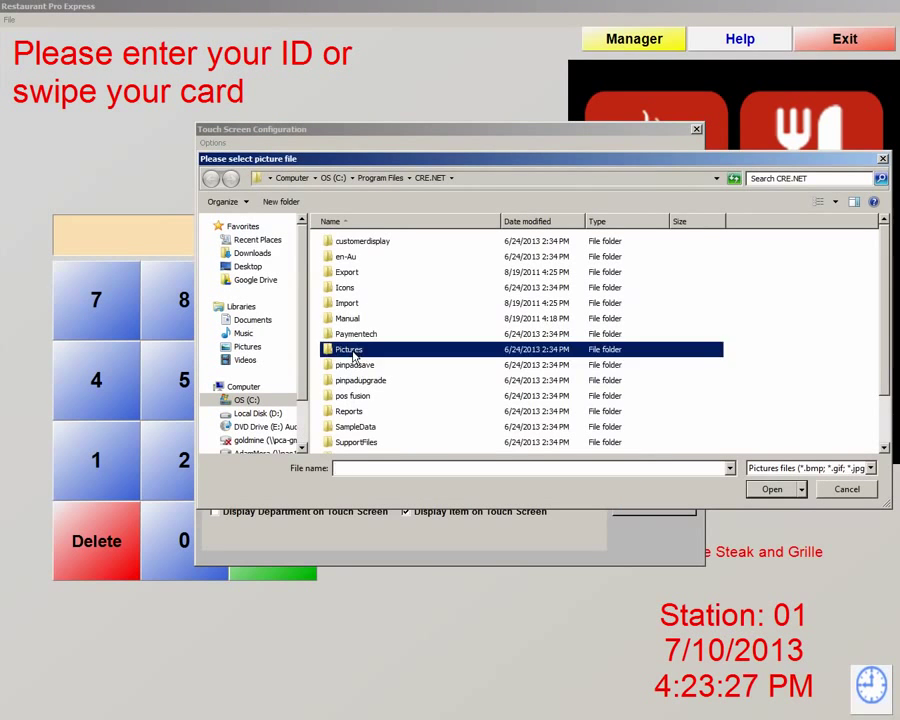
double_click(350, 350)
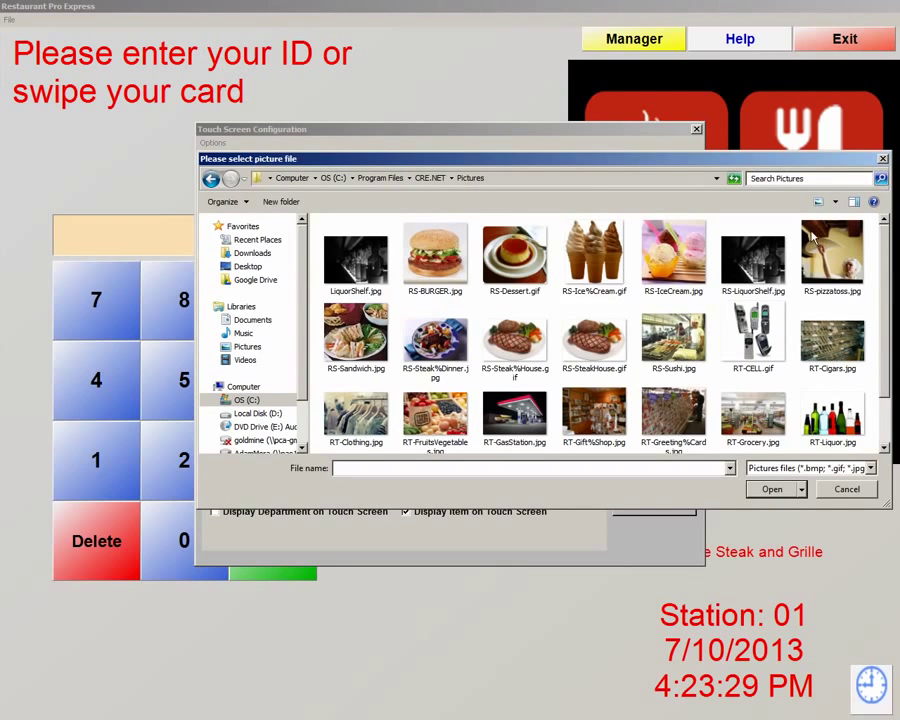
key("Escape")
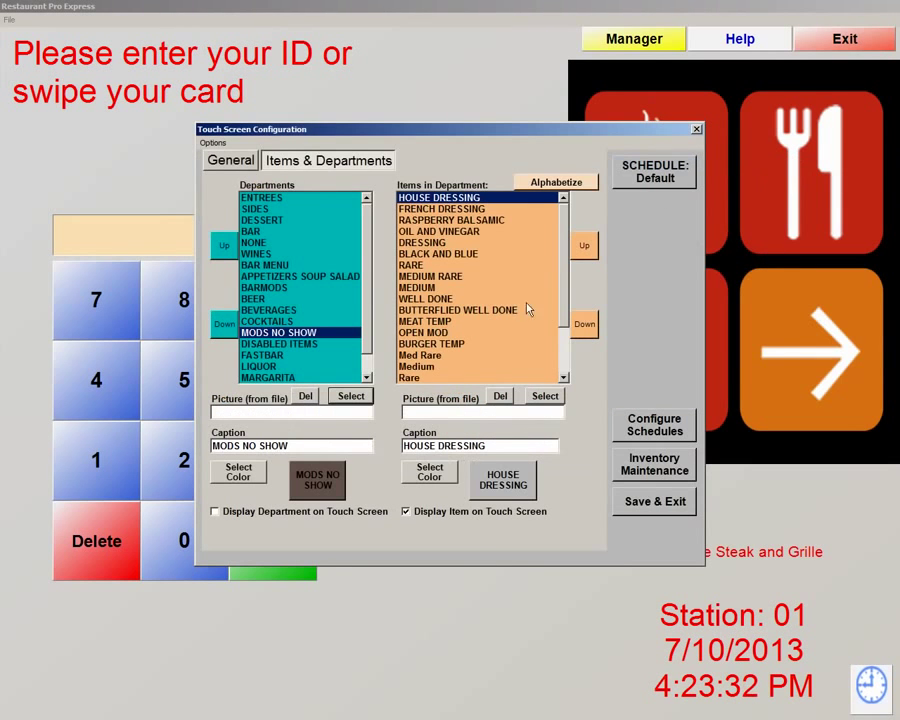
left_click(545, 397)
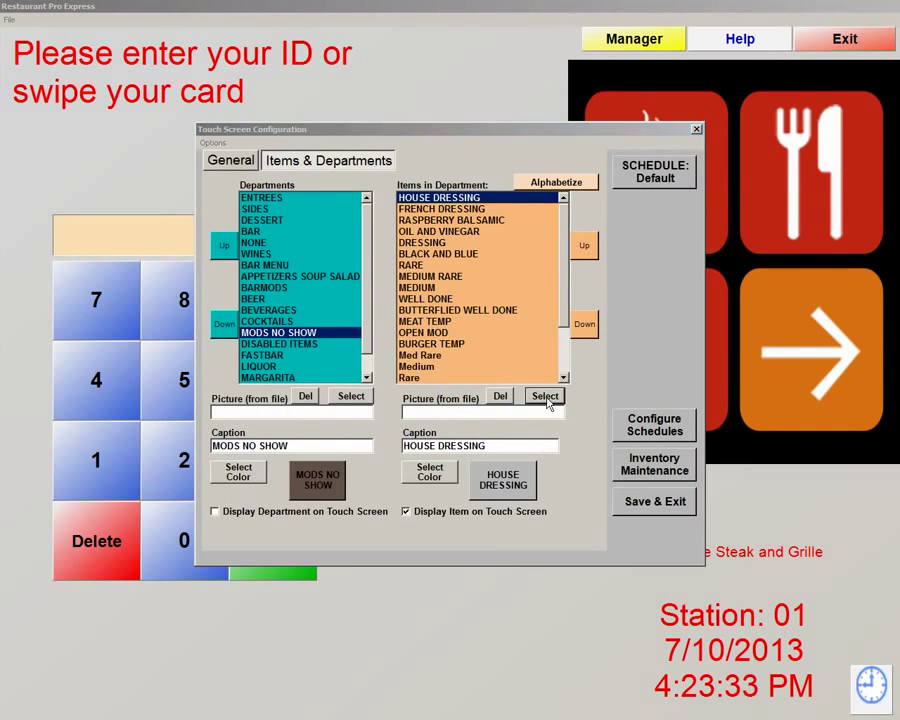
double_click(349, 349)
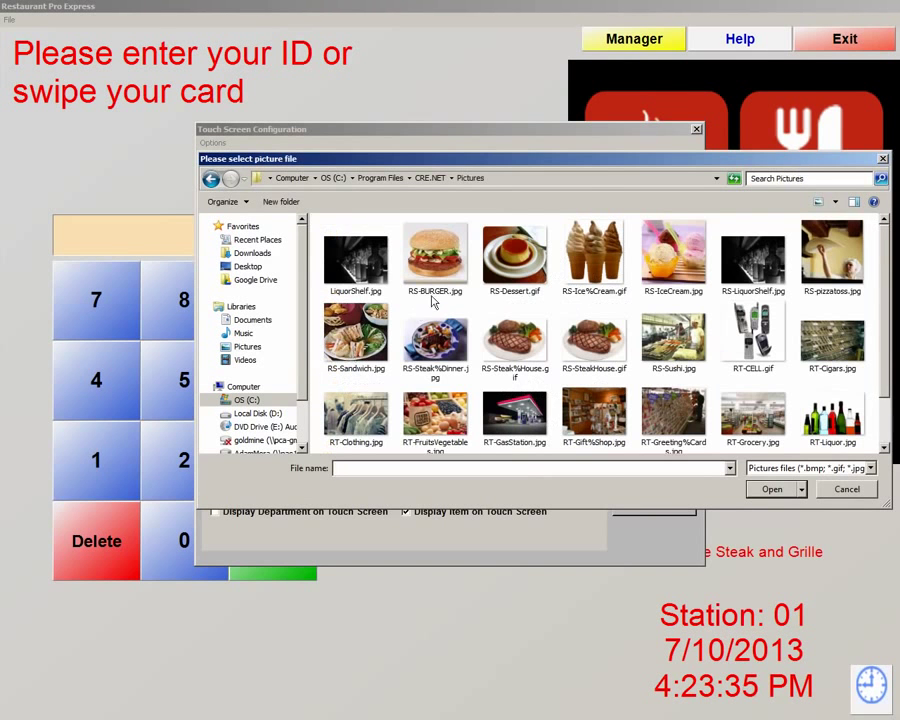
left_click(849, 488)
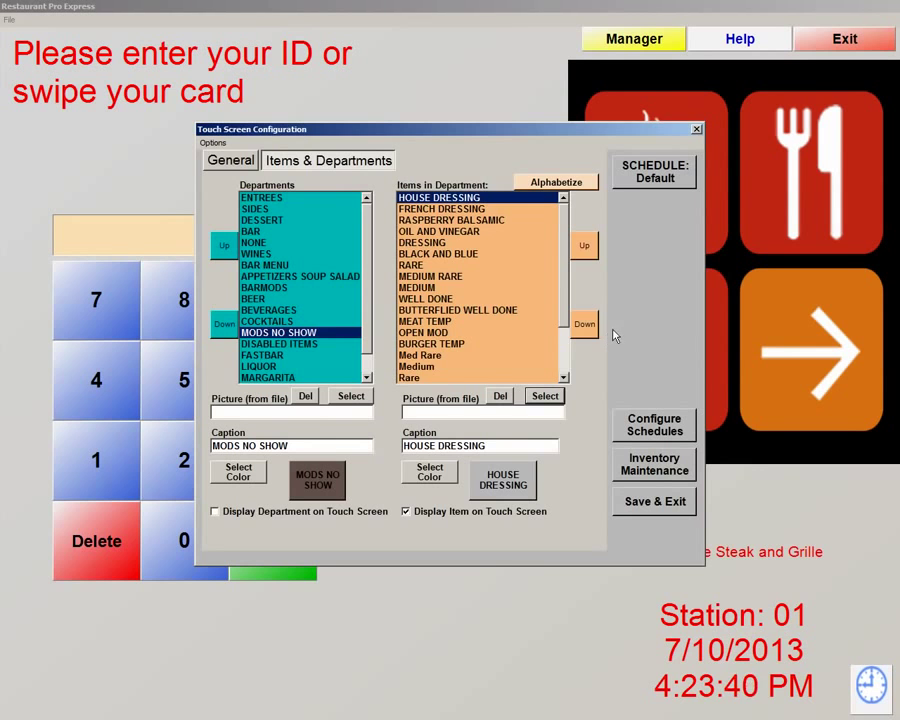
- Tick Display Department on Touch Screen for MODS NO SHOW, save the configuration, and exit Setup
scroll(567, 290, "down", 2)
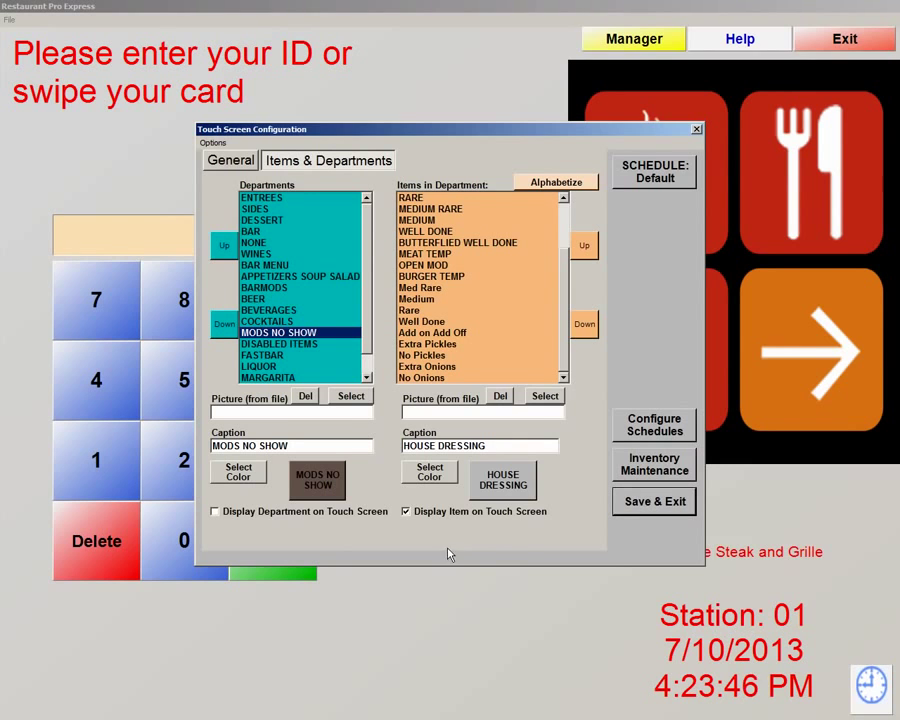
scroll(368, 270, "down", 1)
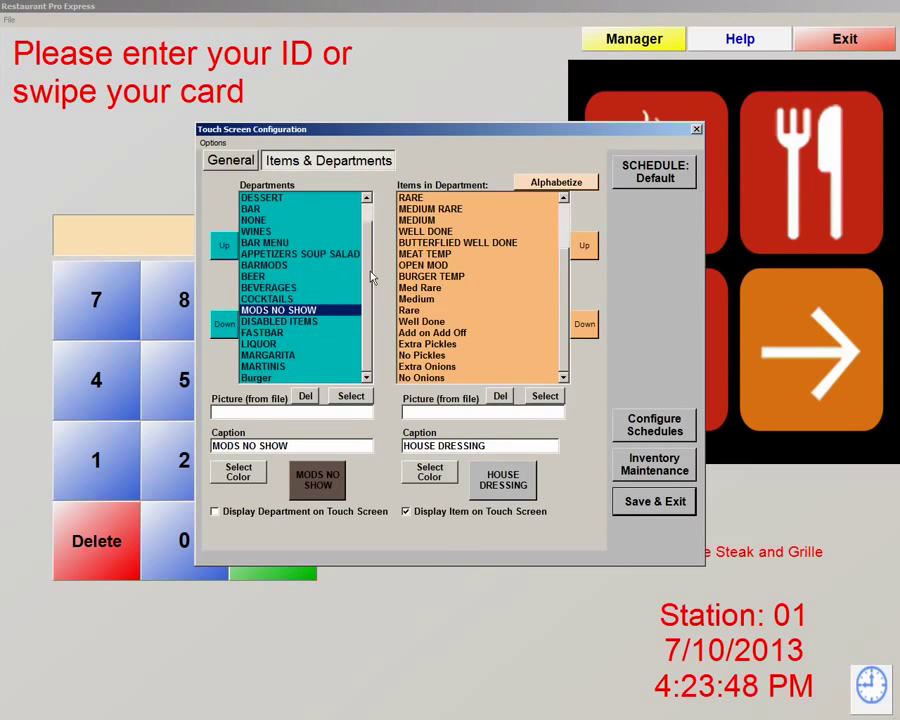
scroll(371, 282, "up", 1)
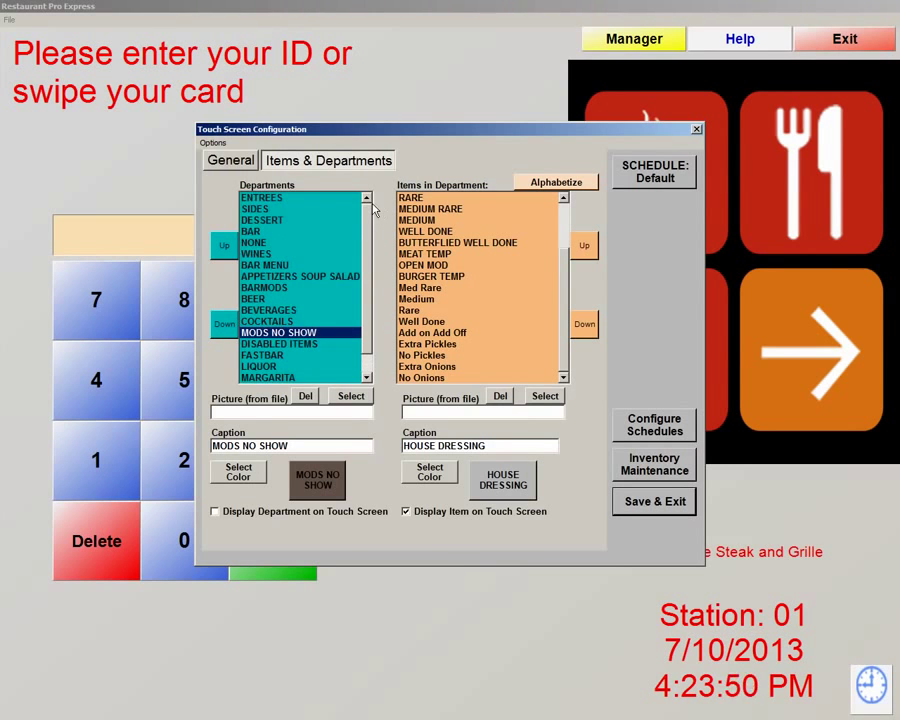
left_click(251, 336)
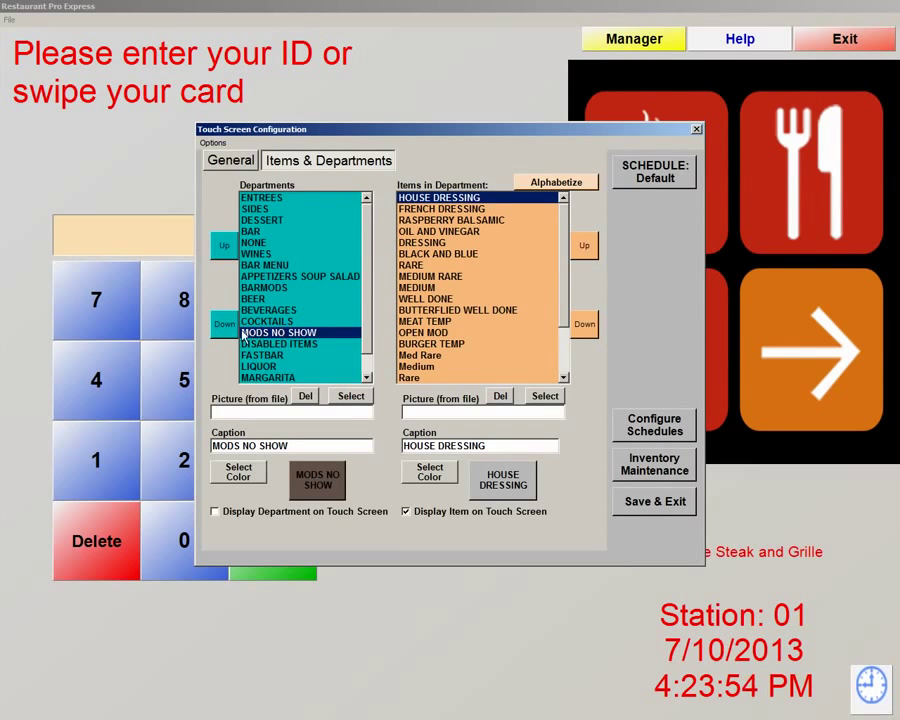
left_click(215, 514)
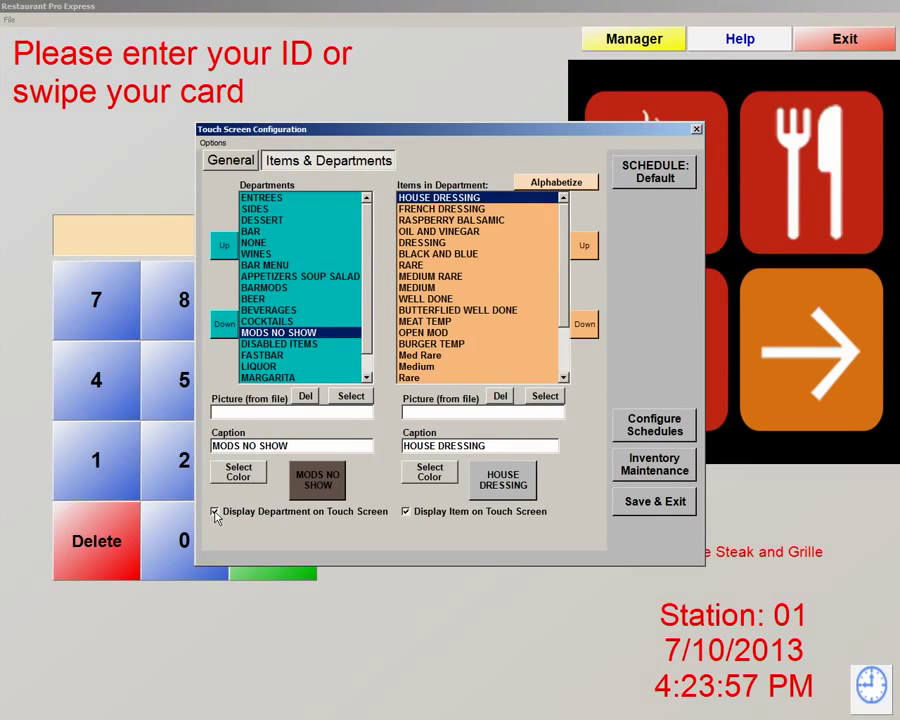
left_click(660, 506)
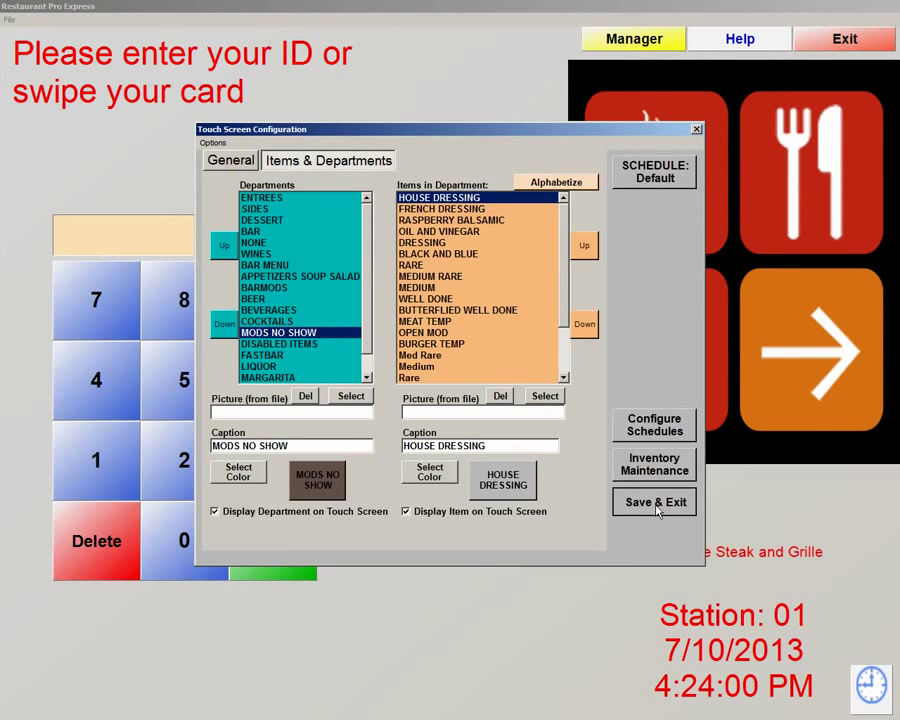
left_click(645, 343)
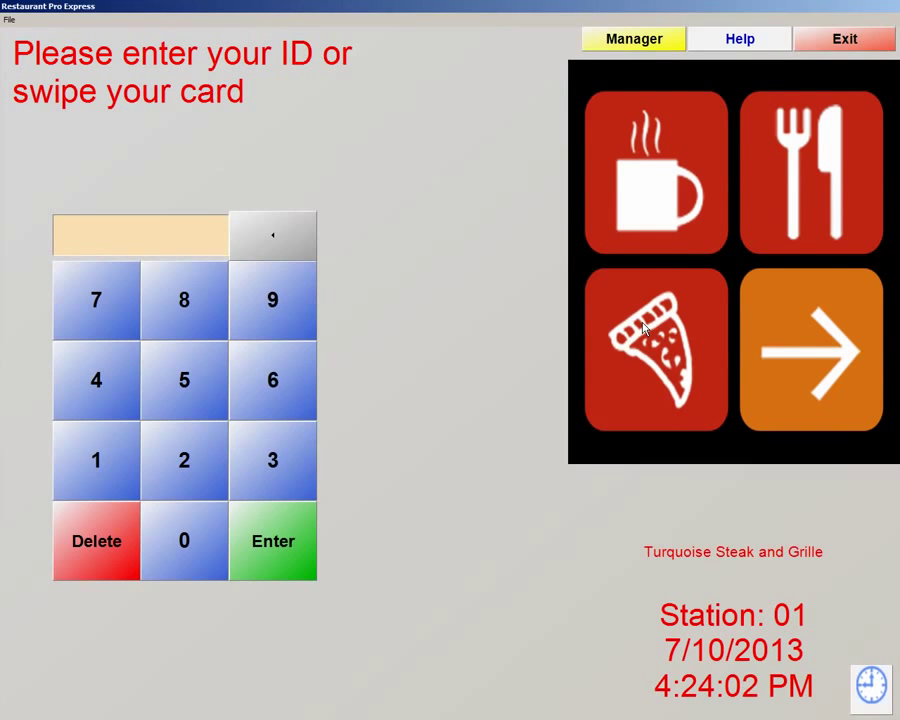
- Log in with the employee ID and start a Quick Tab order
left_click(645, 332)
type("1")
key("Return")
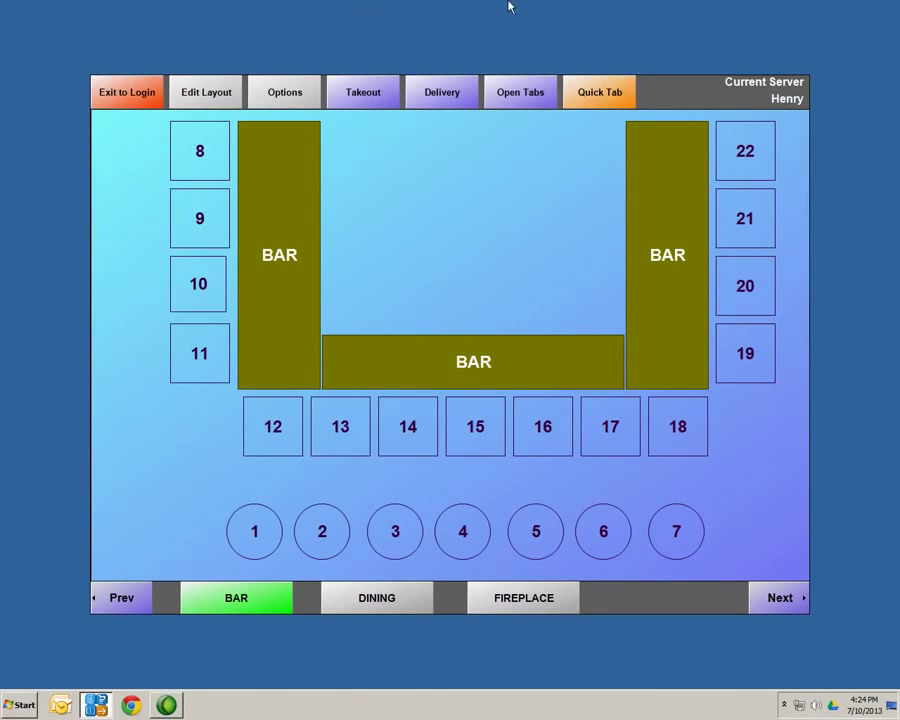
left_click(620, 93)
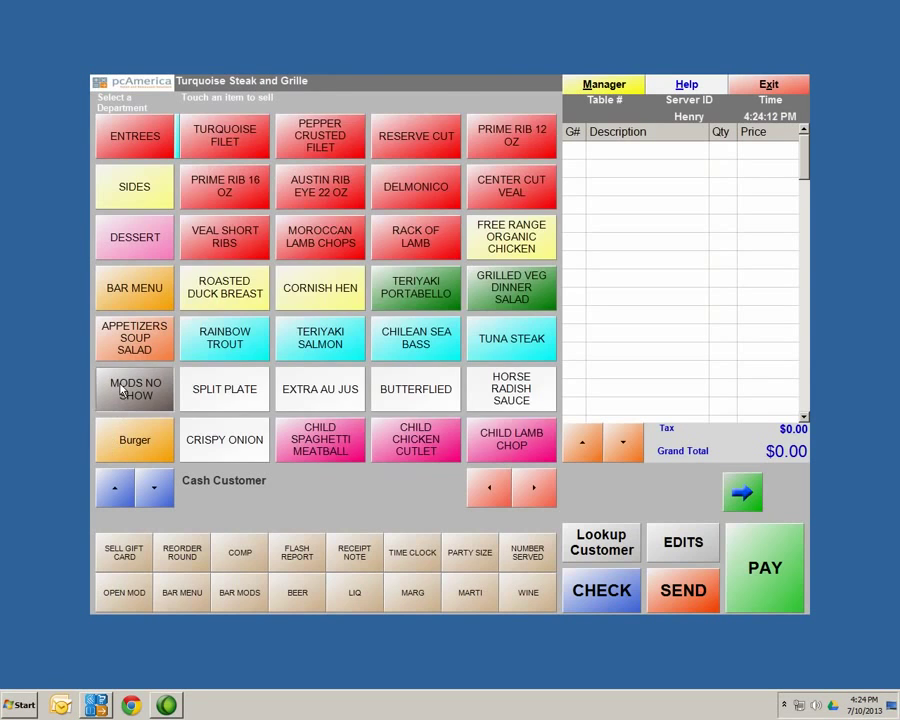
- Ring up a medium Cheese Burger from the Burger department, then cancel it, leaving $0.00
left_click(116, 446)
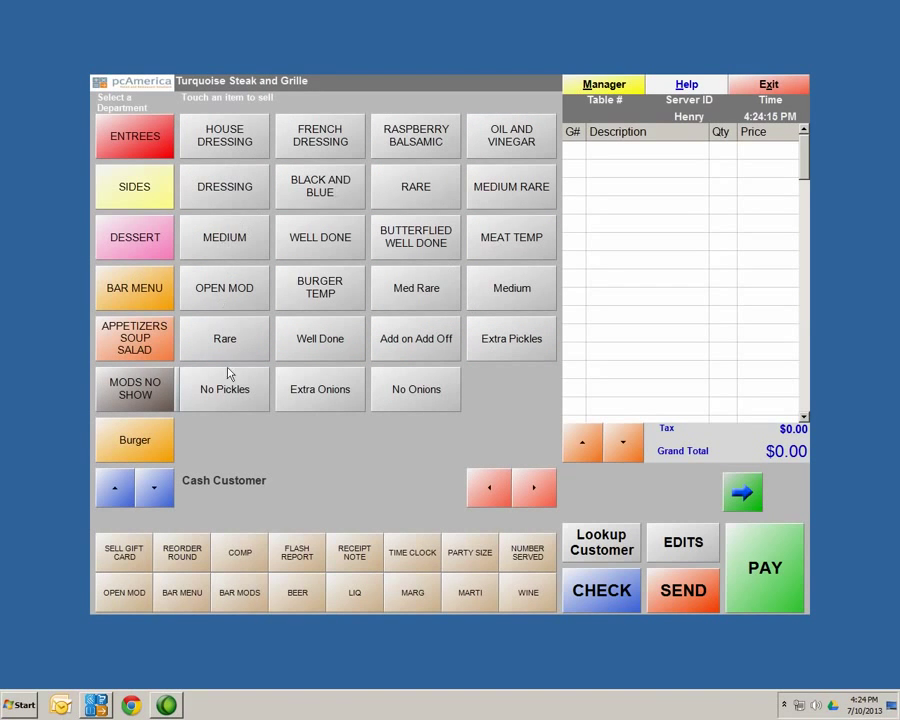
left_click(143, 443)
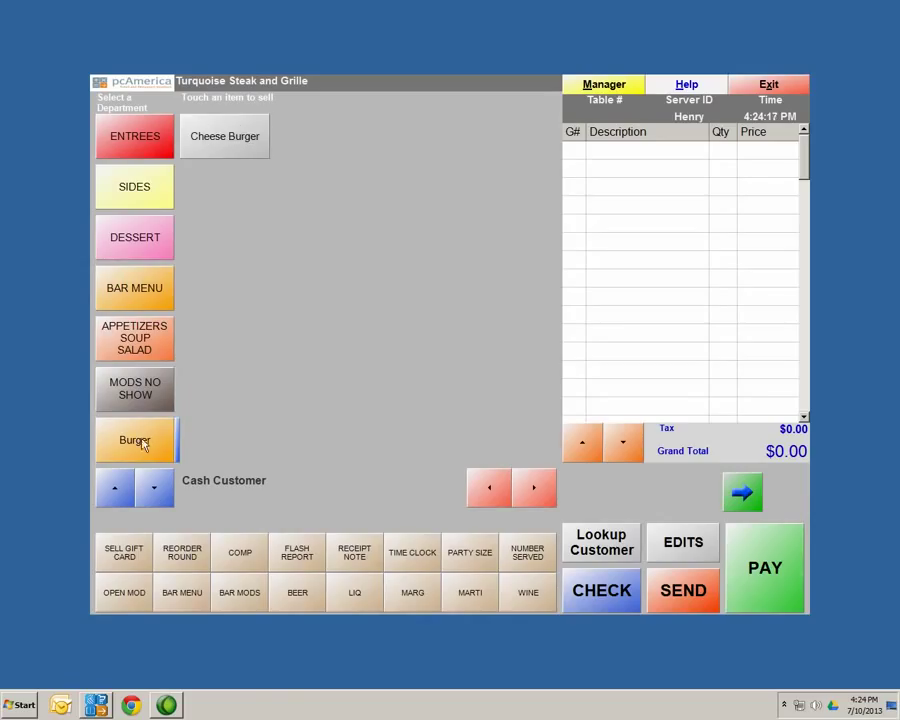
left_click(230, 143)
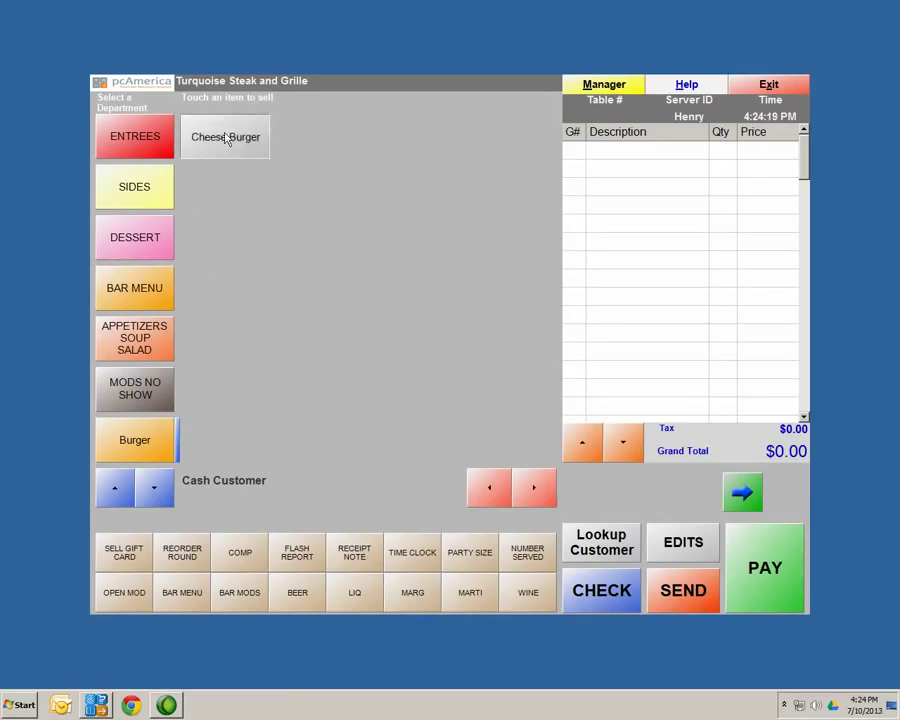
left_click(527, 231)
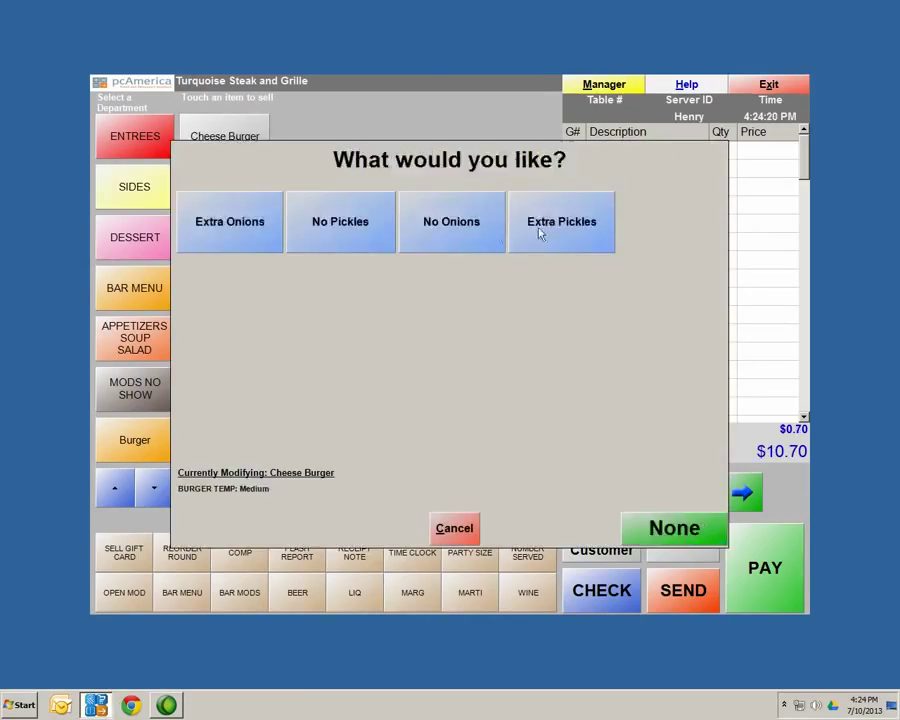
left_click(477, 517)
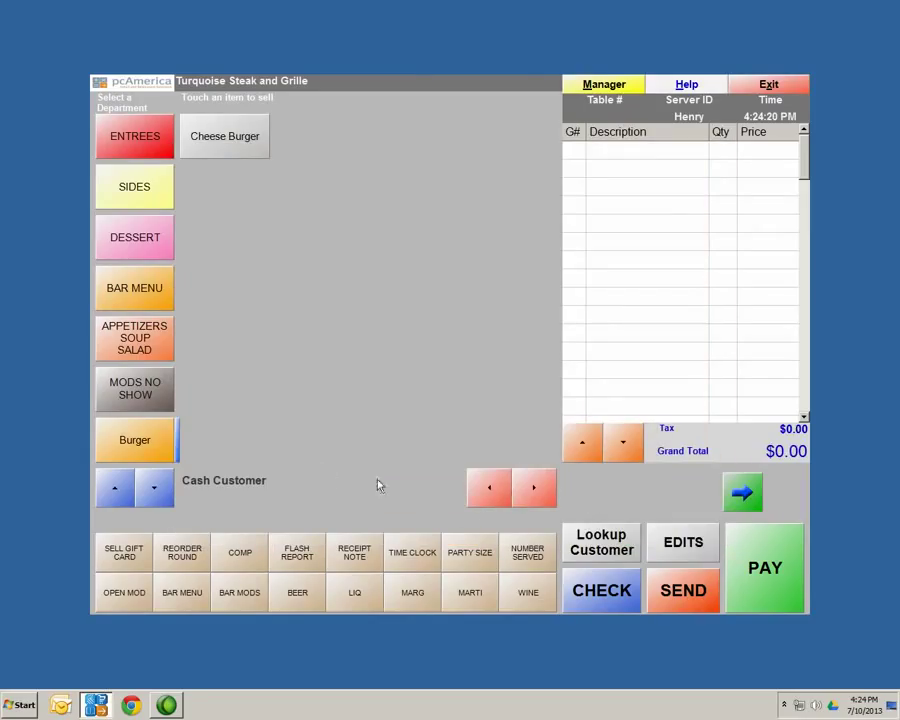
- In Touch Screen Configuration, stop MODS NO SHOW displaying on the touch screen, save, and exit Setup
left_click(598, 88)
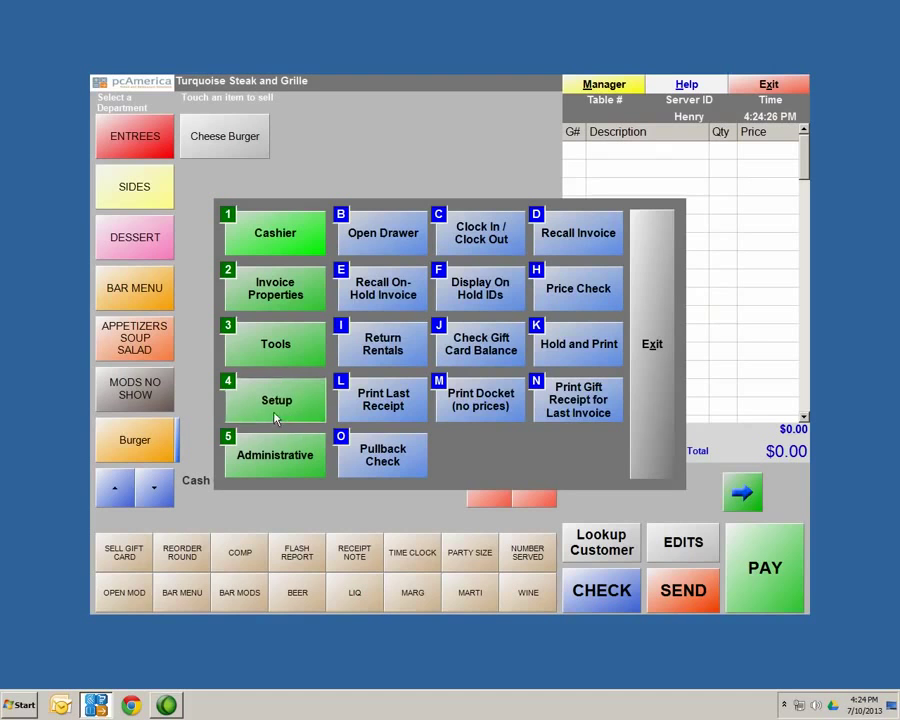
left_click(289, 417)
left_click(571, 353)
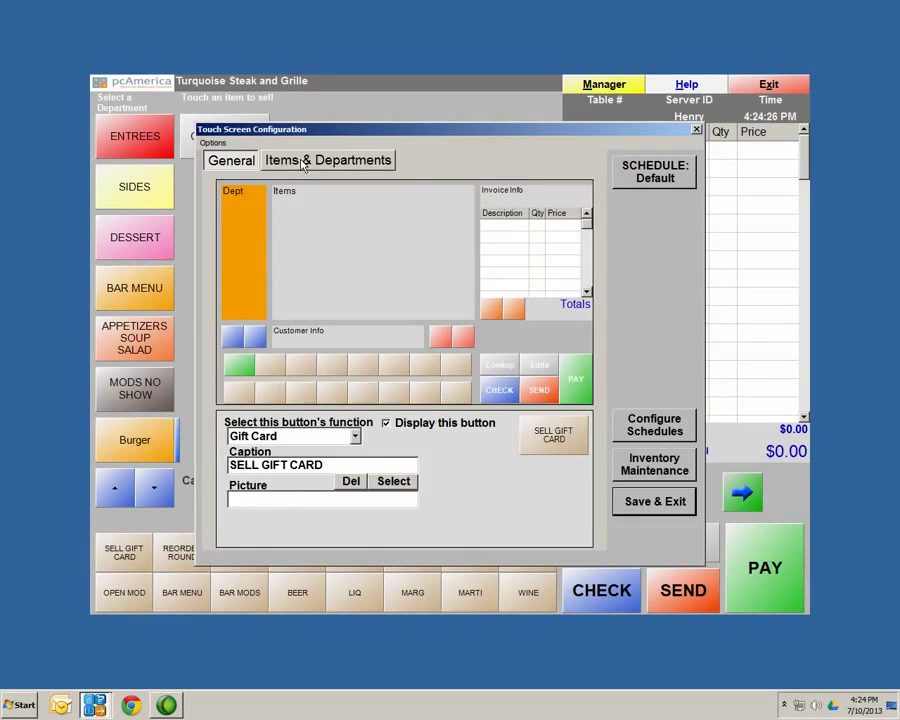
left_click(304, 165)
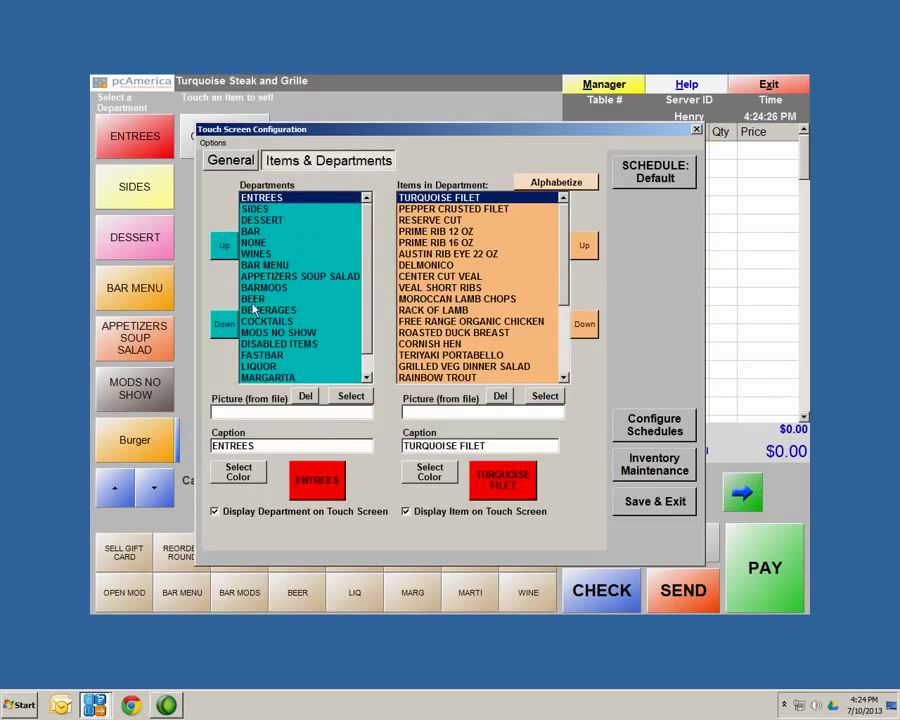
left_click(252, 333)
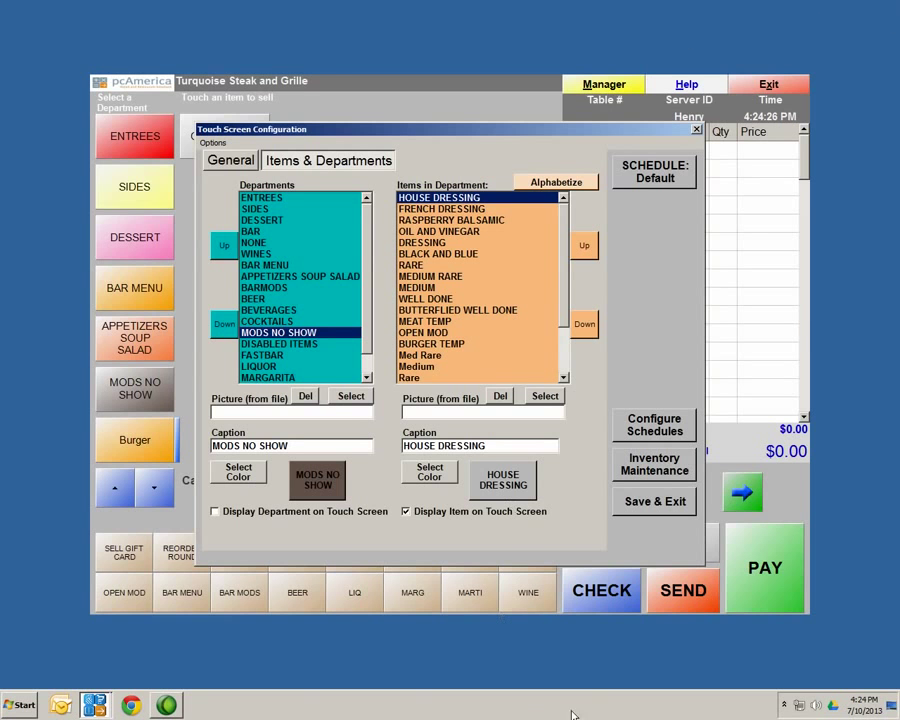
left_click(672, 500)
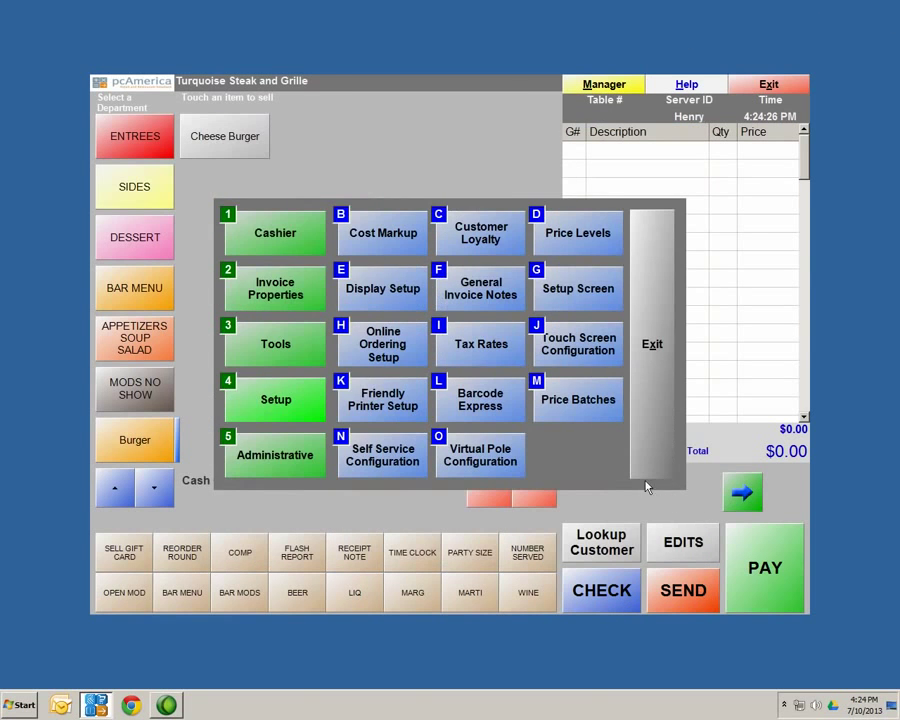
left_click(661, 297)
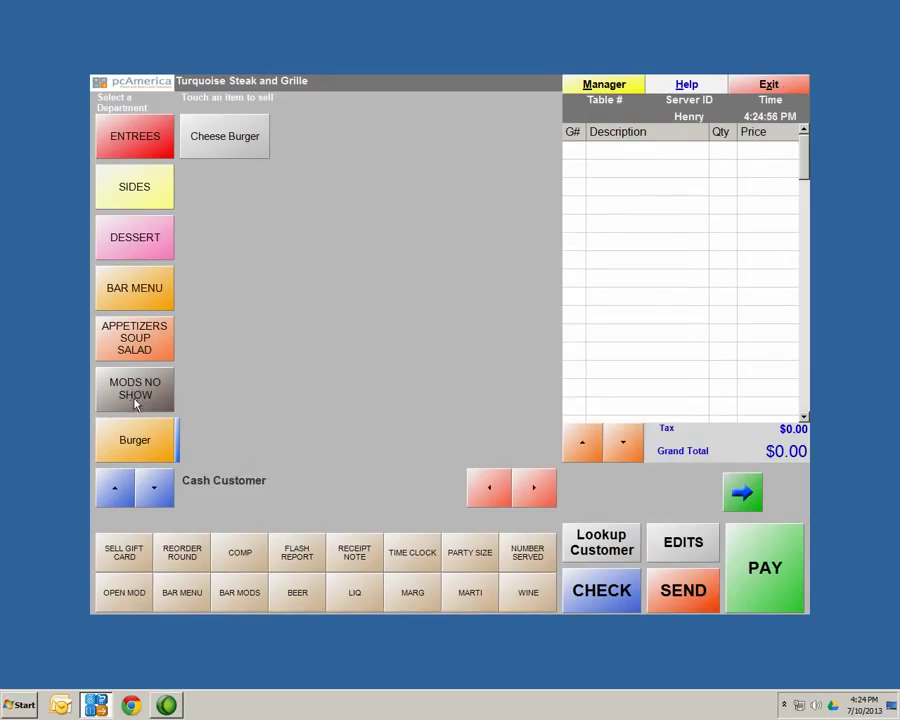
- Exit to the bar layout, start a Quick Tab, view APPETIZERS SOUP SALAD, and open Manager functions
left_click(752, 85)
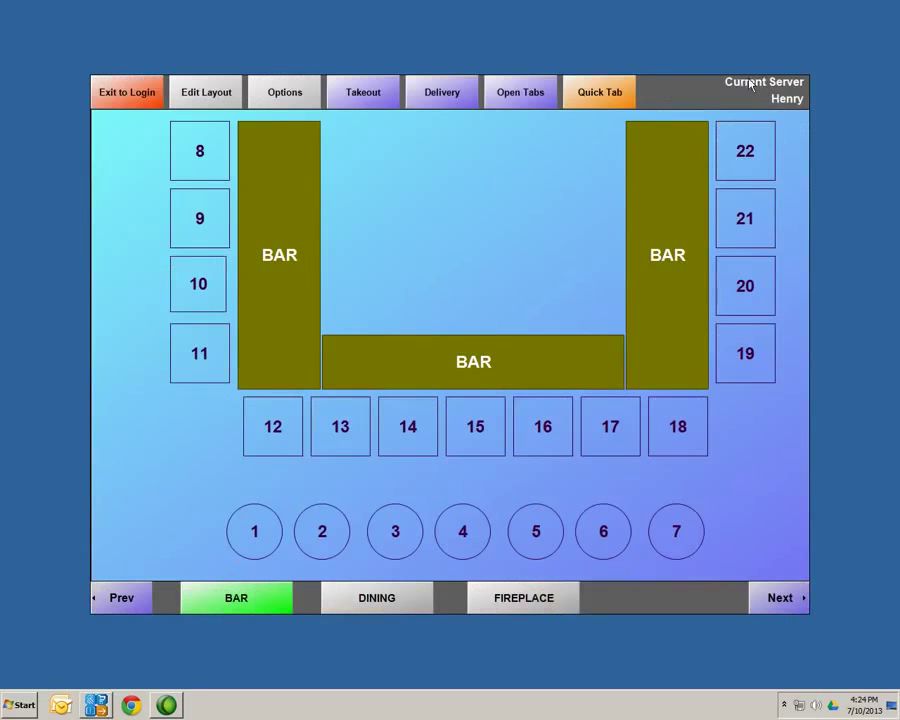
left_click(601, 93)
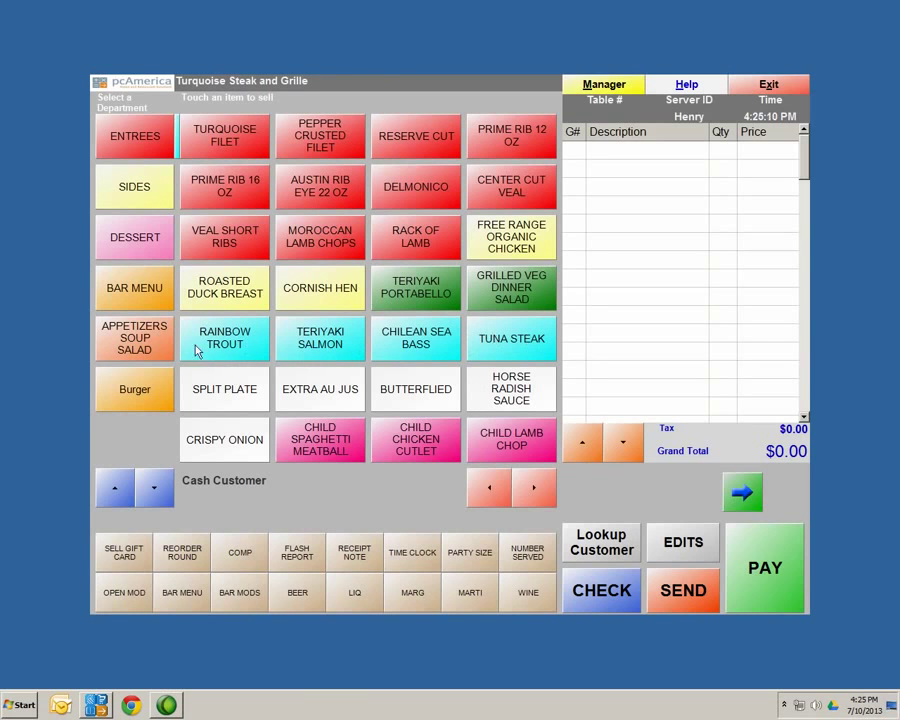
left_click(134, 338)
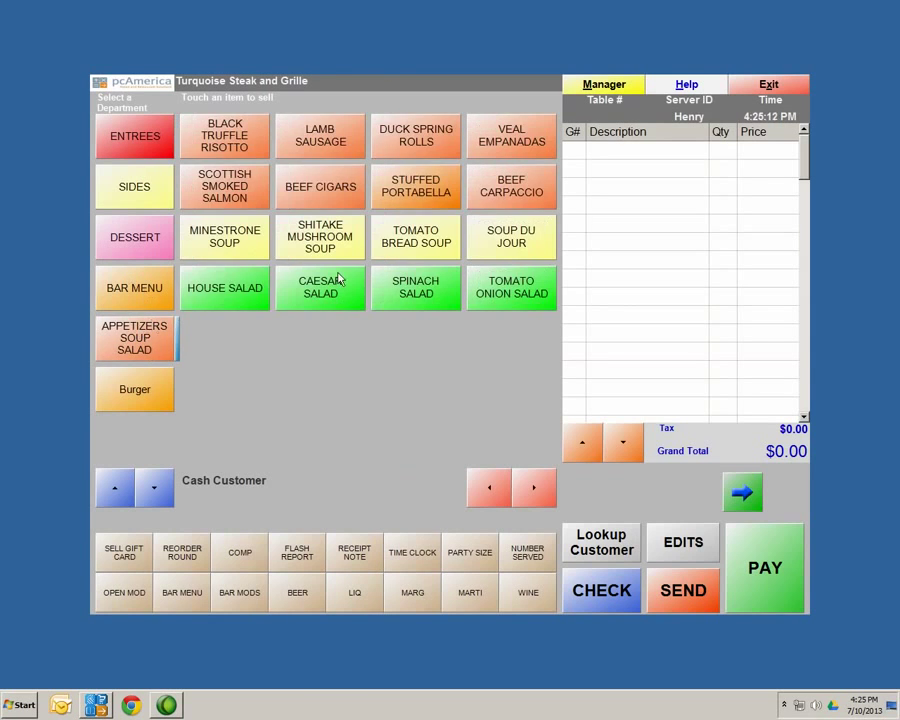
left_click(588, 88)
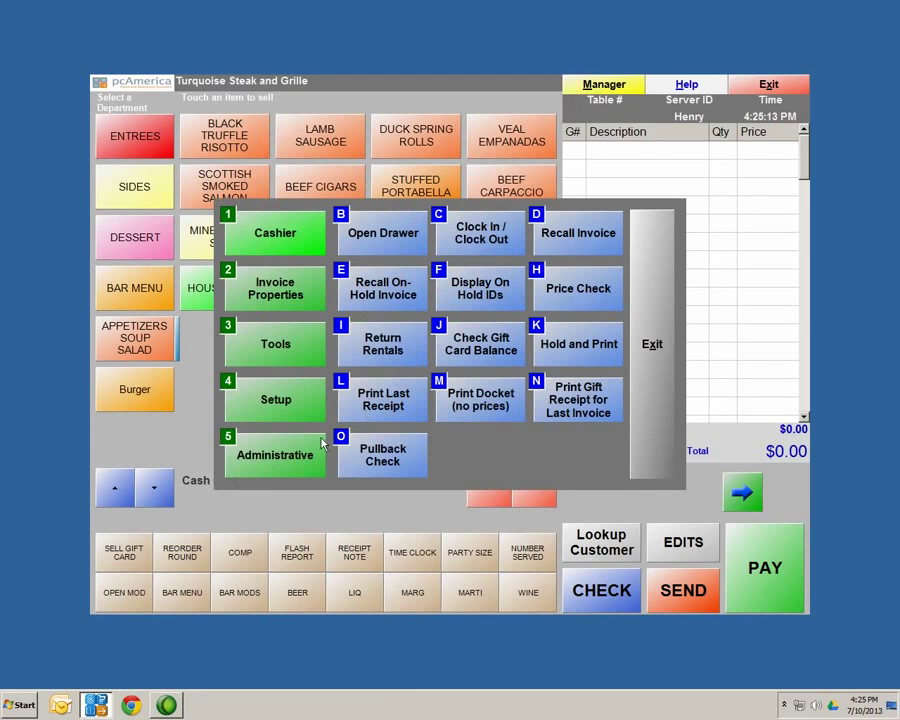
- Open Touch Screen Configuration's Items & Departments lists via Administrative > Setup
left_click(287, 459)
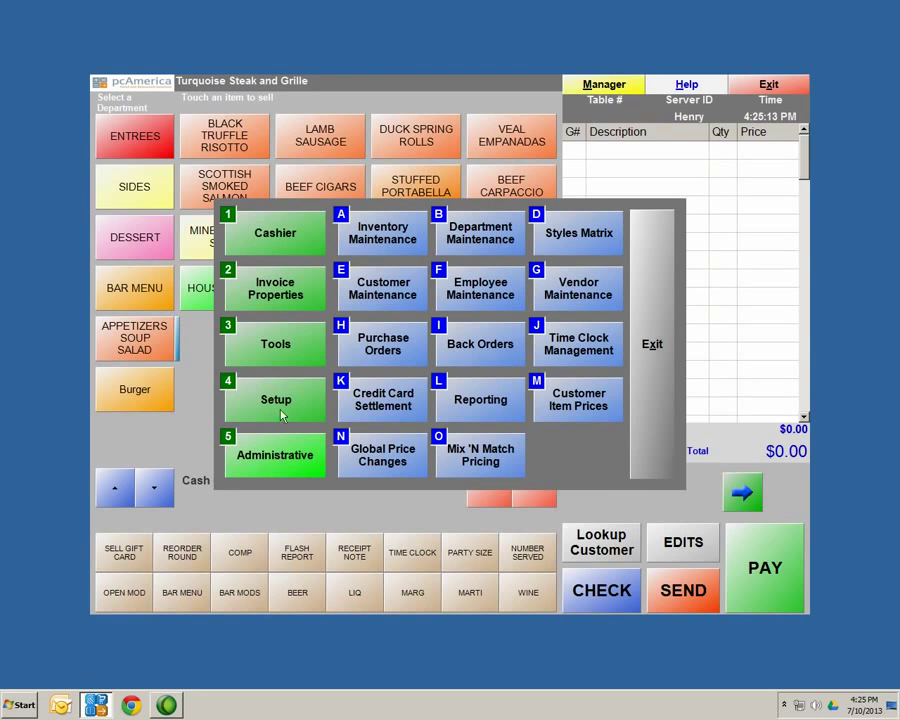
left_click(285, 403)
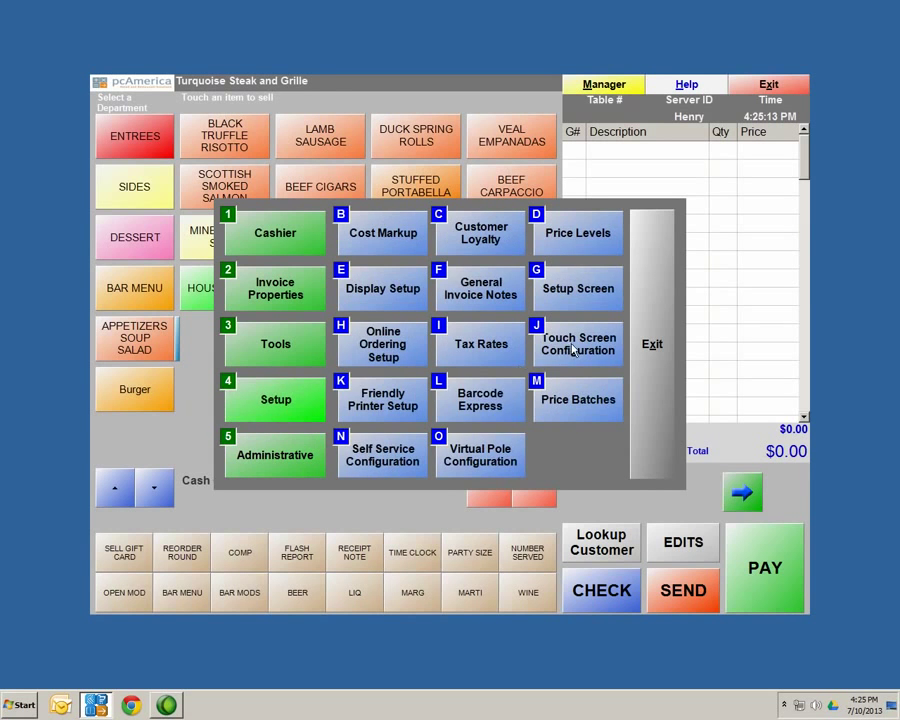
left_click(522, 349)
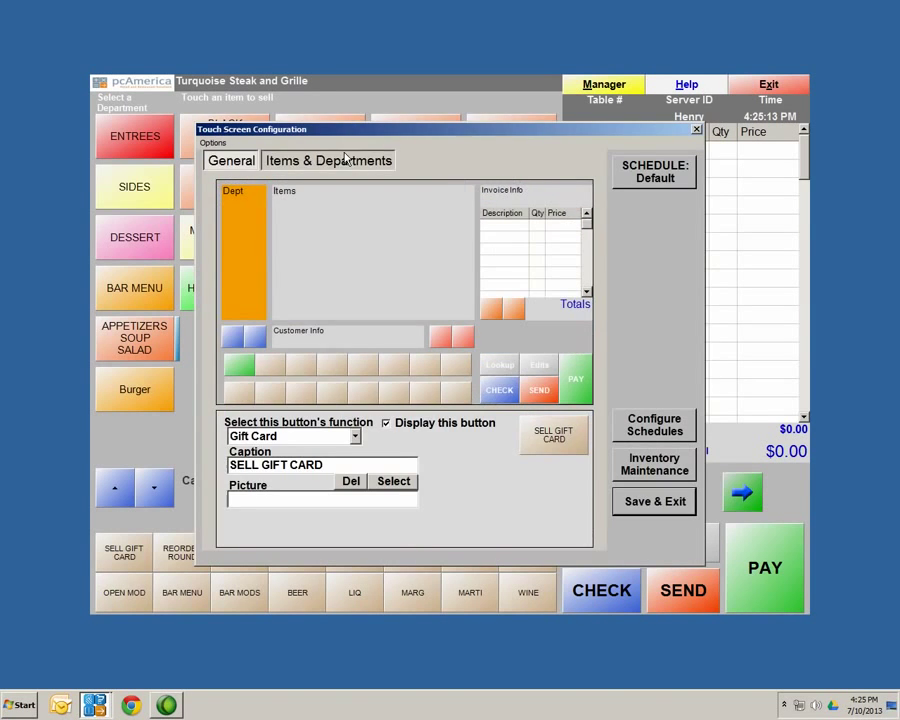
left_click(327, 160)
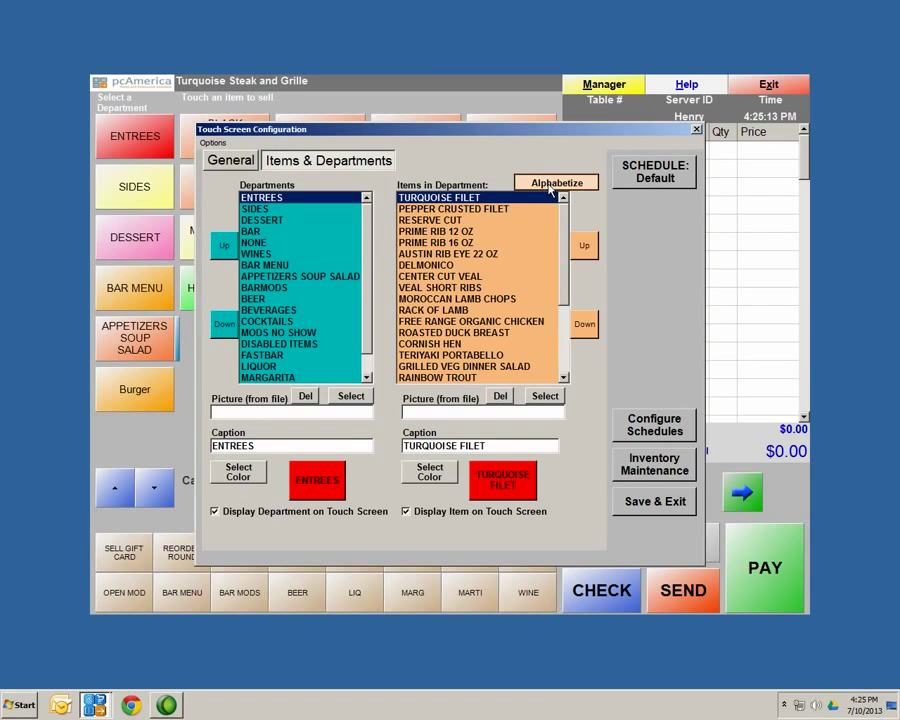
- Alphabetize the ENTREES items, confirm Yes, then save the configuration and exit Setup
left_click(551, 184)
left_click(405, 360)
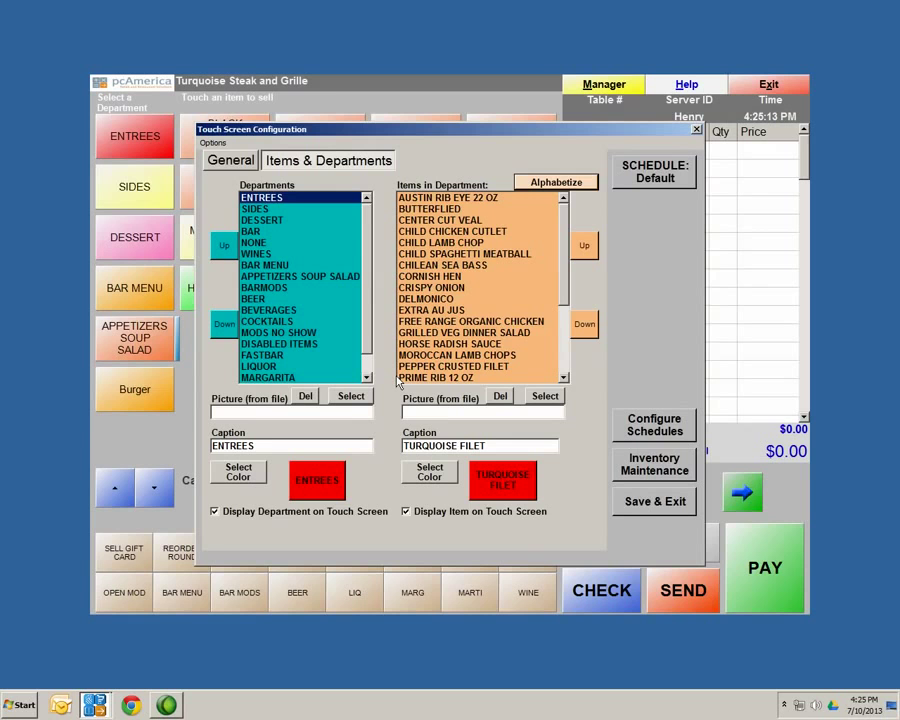
left_click(657, 505)
left_click(628, 345)
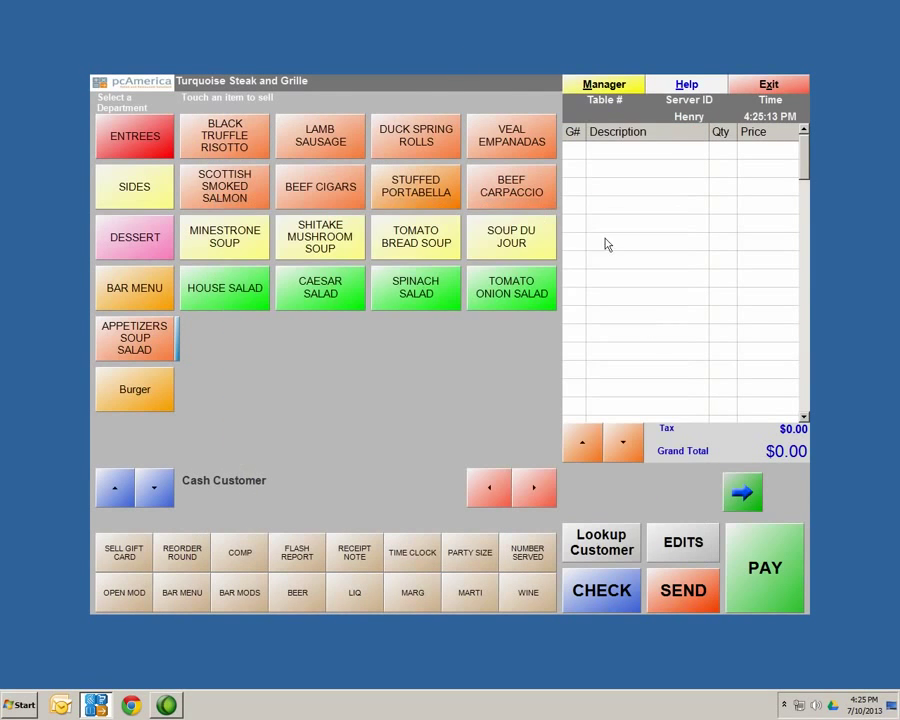
- Exit to the bar layout, start a new Quick Tab showing the sorted entrées, and open Manager
left_click(766, 84)
left_click(603, 96)
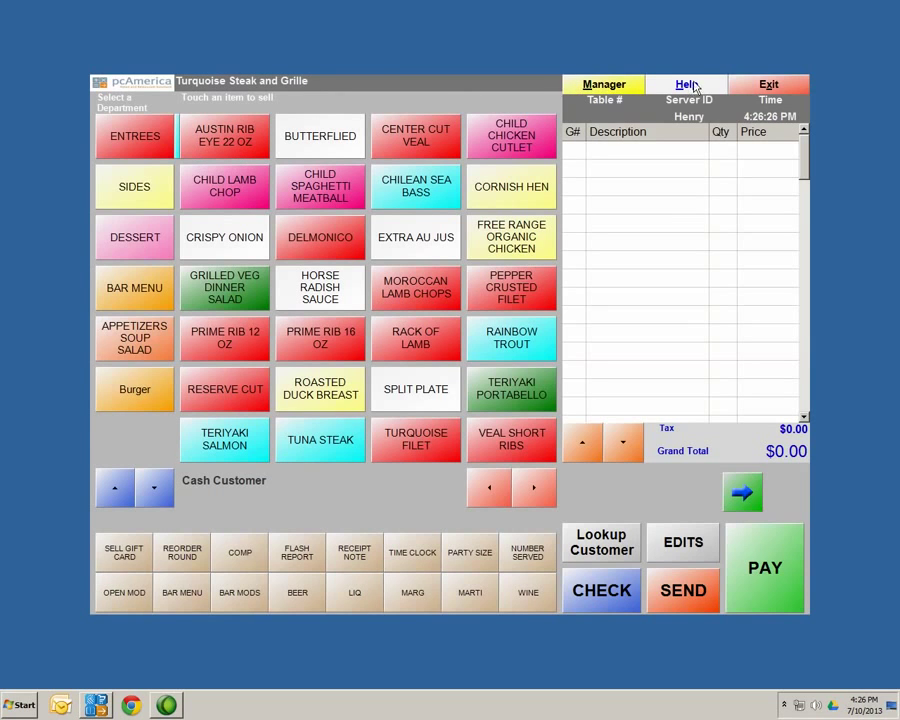
left_click(610, 88)
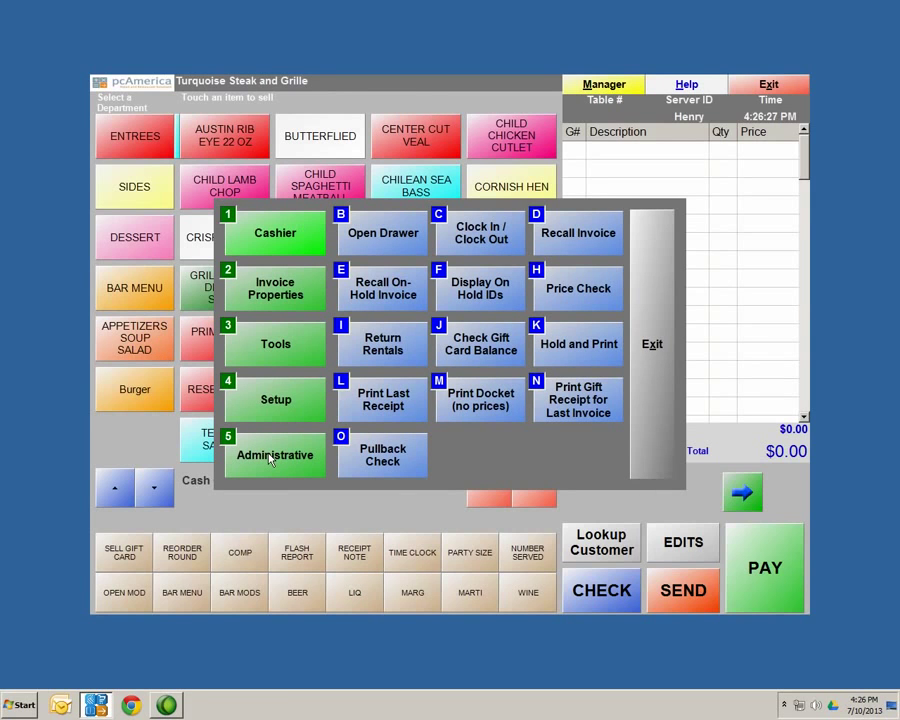
- Check the Time Clock Management records under Administrative, then close them
left_click(270, 458)
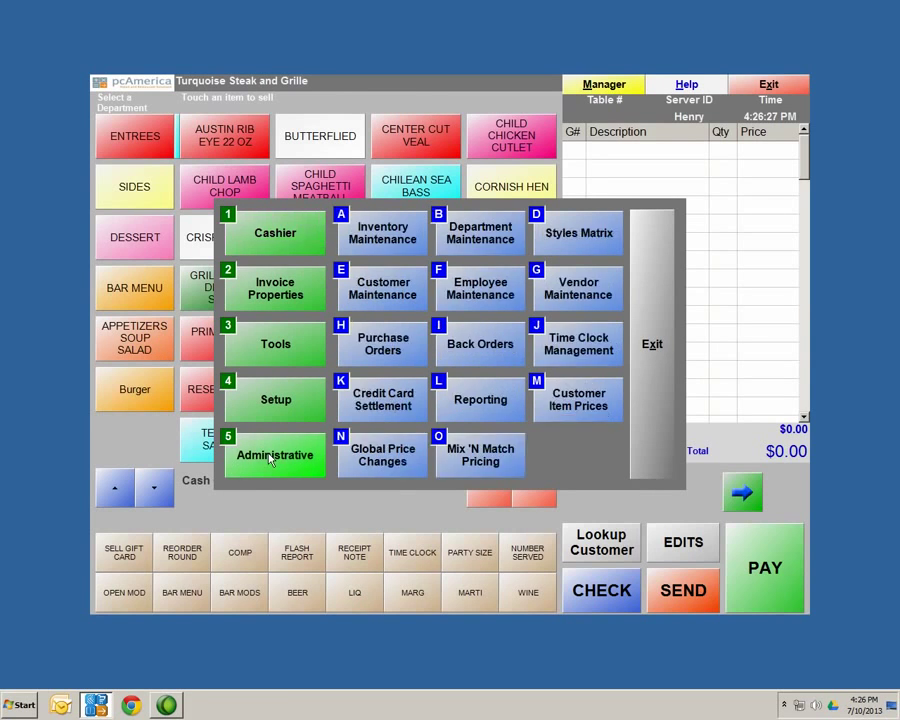
left_click(562, 345)
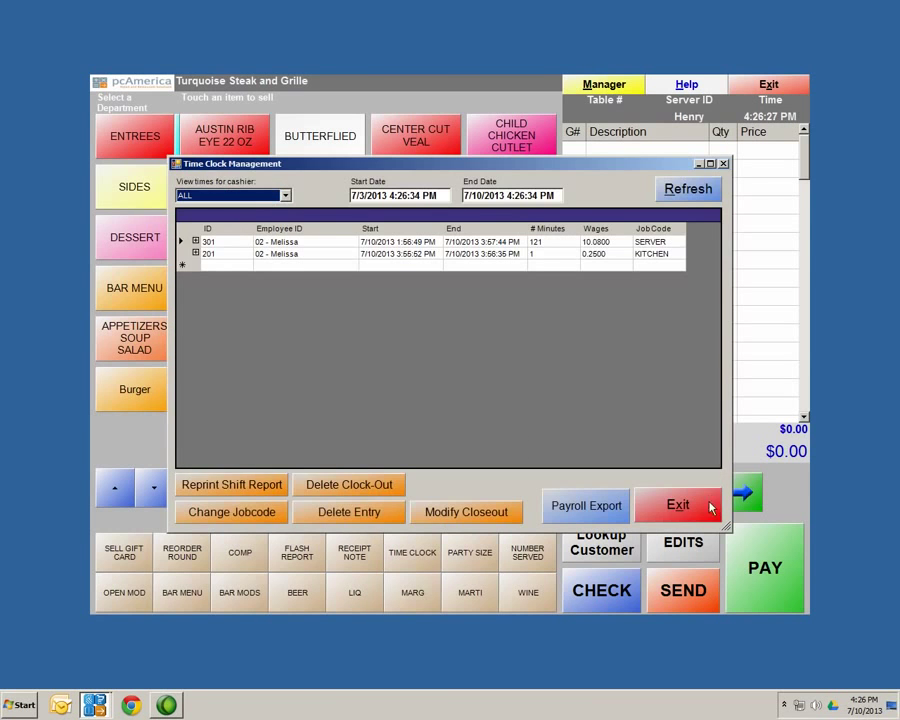
left_click(680, 507)
- Review the Items & Departments lists in Touch Screen Configuration and save and exit
left_click(301, 418)
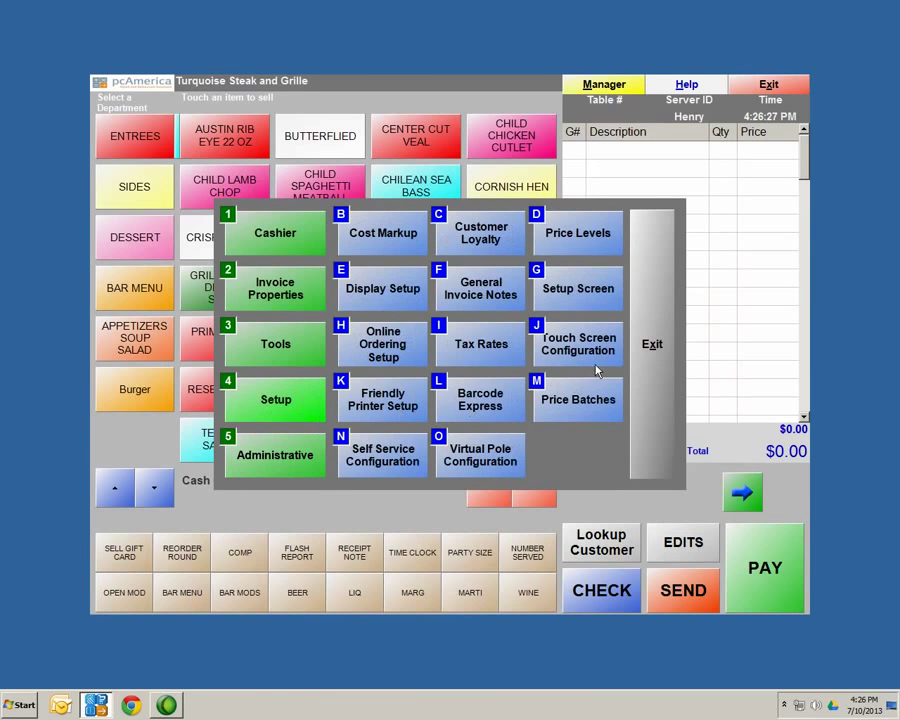
left_click(598, 354)
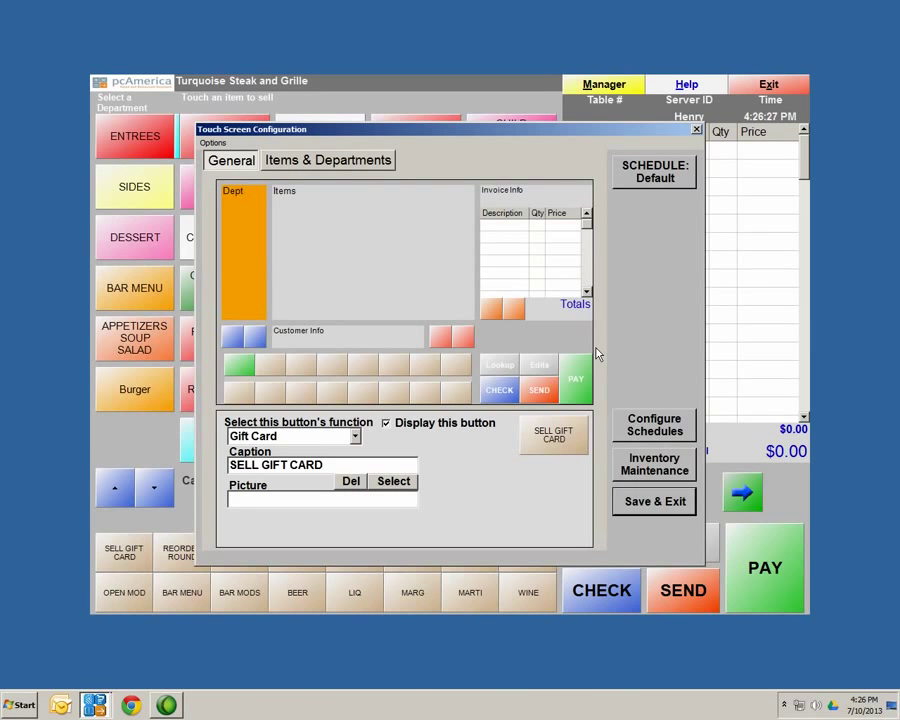
left_click(285, 160)
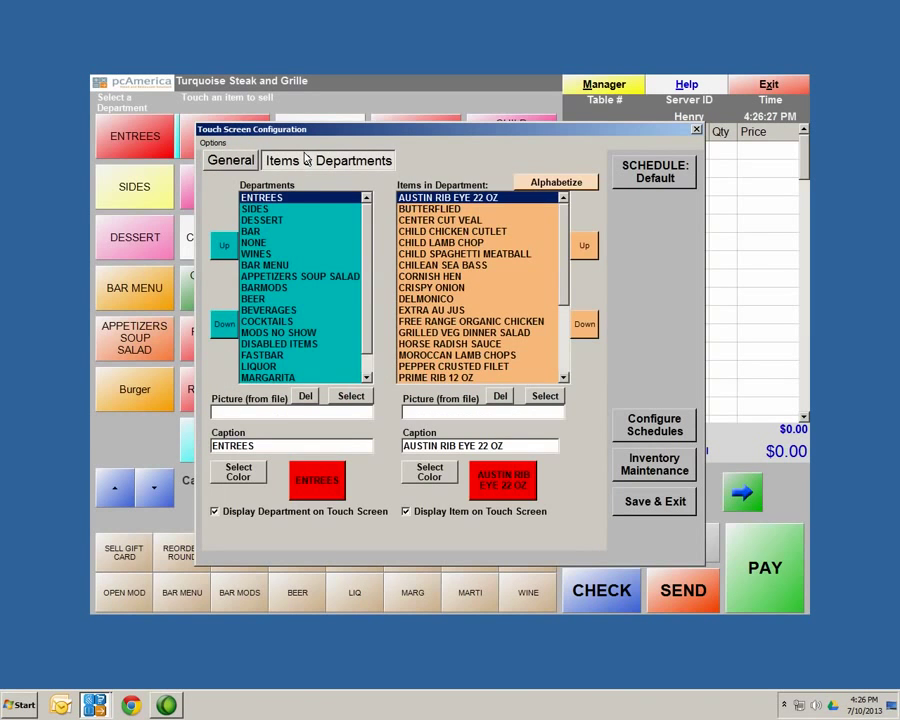
left_click_drag(520, 133, 489, 107)
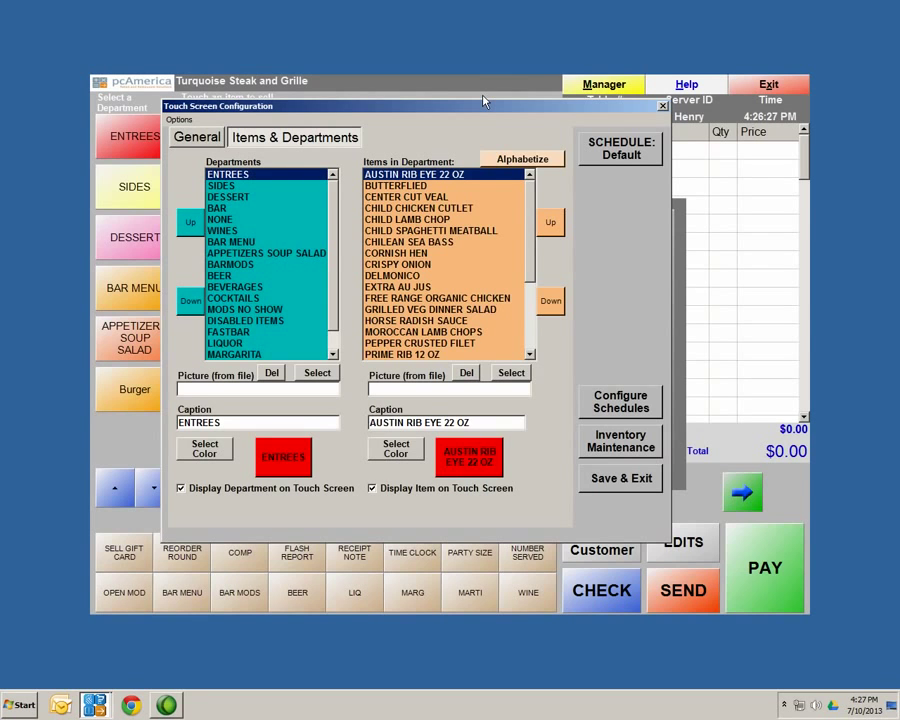
left_click(621, 479)
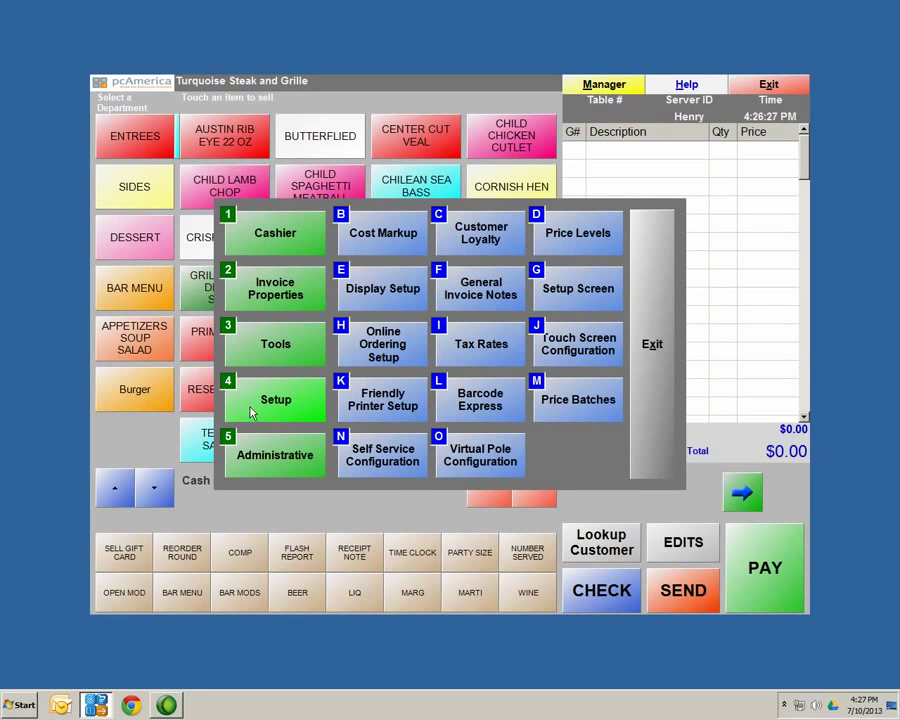
- Check the Payment Processing tip settings, enable Perform Batch Settlement On EndofDay, and click Update
left_click(575, 292)
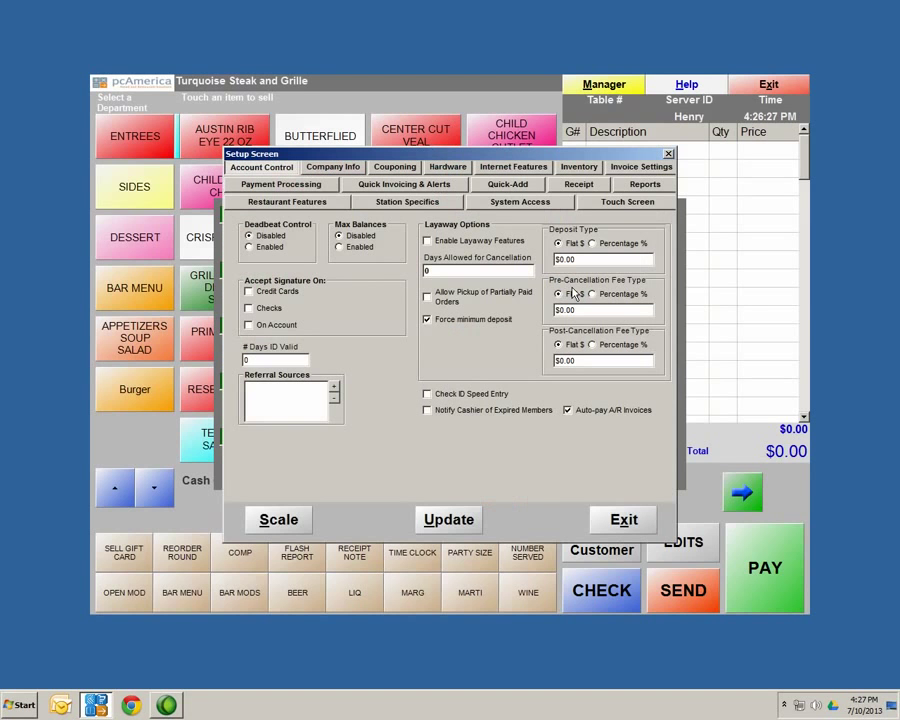
left_click(286, 190)
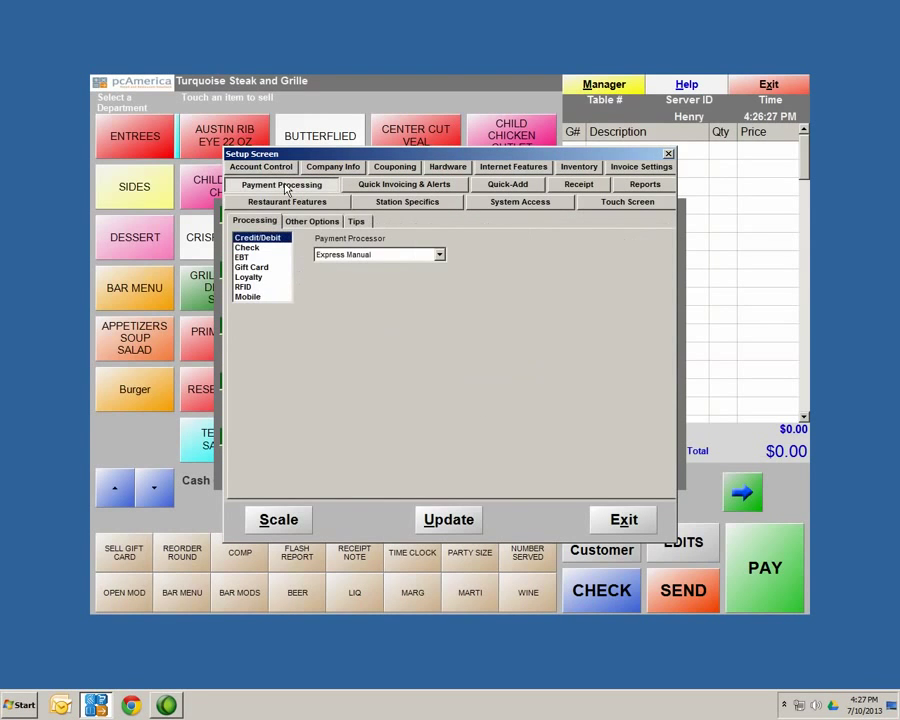
left_click(357, 222)
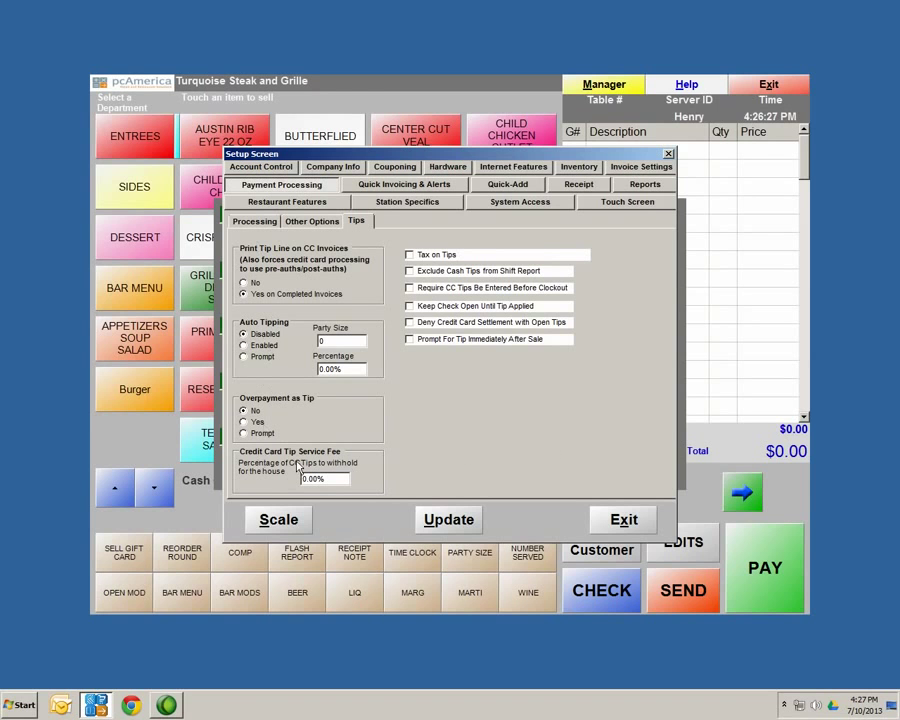
left_click(311, 222)
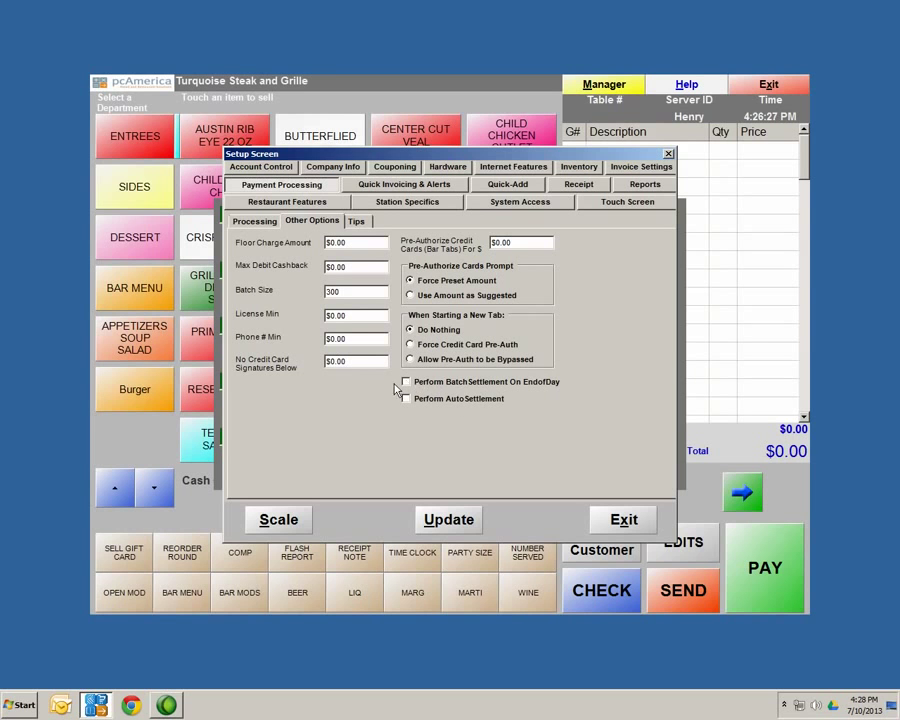
left_click(406, 381)
left_click(450, 517)
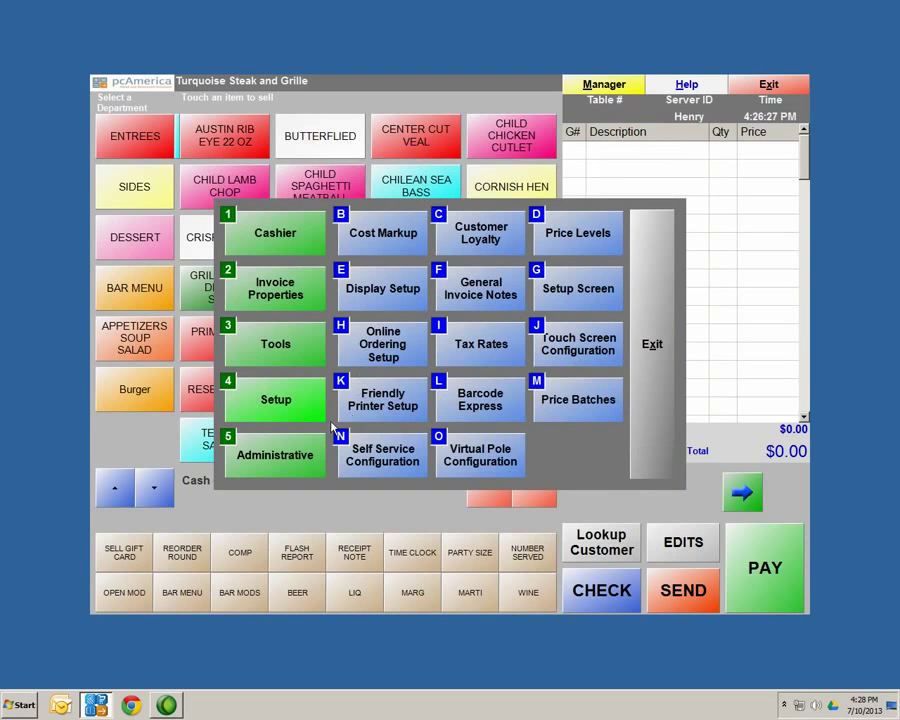
- View the Credit Card Tips dialog under Credit Card Settlement, close it, and exit the manager menu
left_click(256, 346)
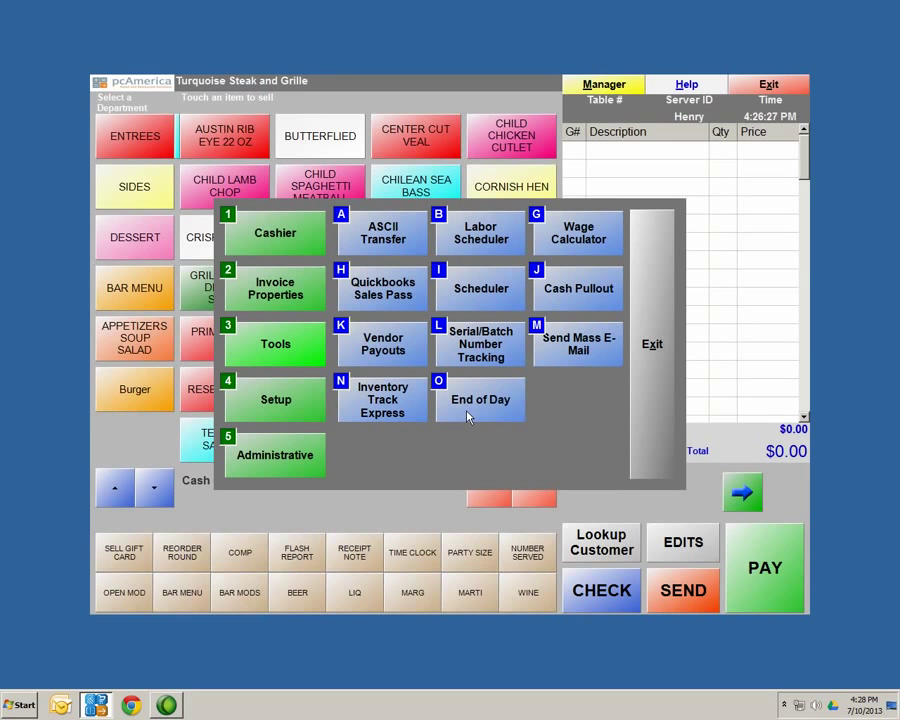
left_click(270, 457)
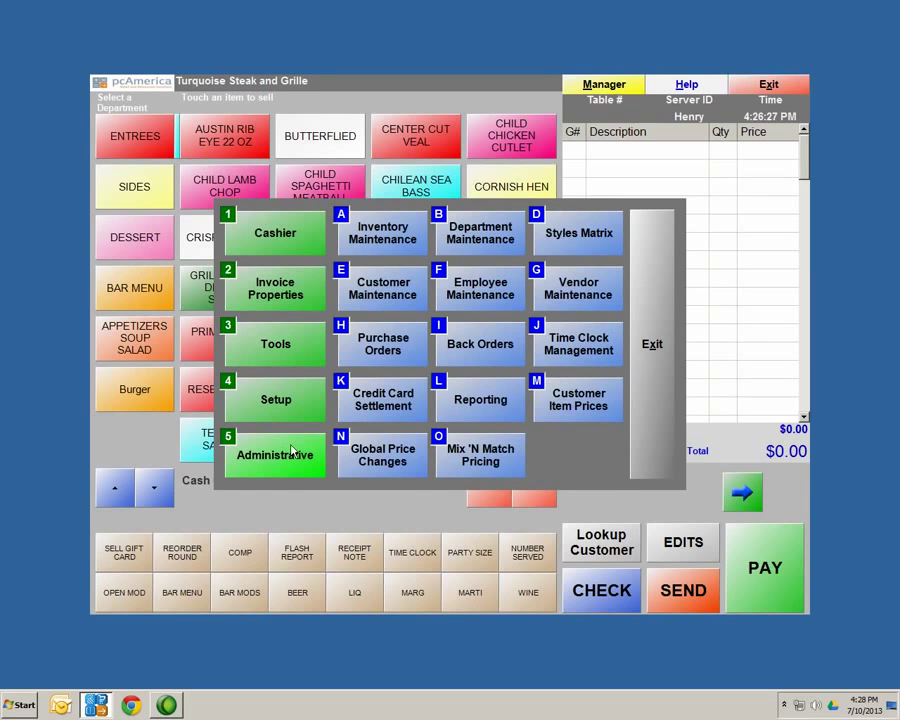
left_click(370, 402)
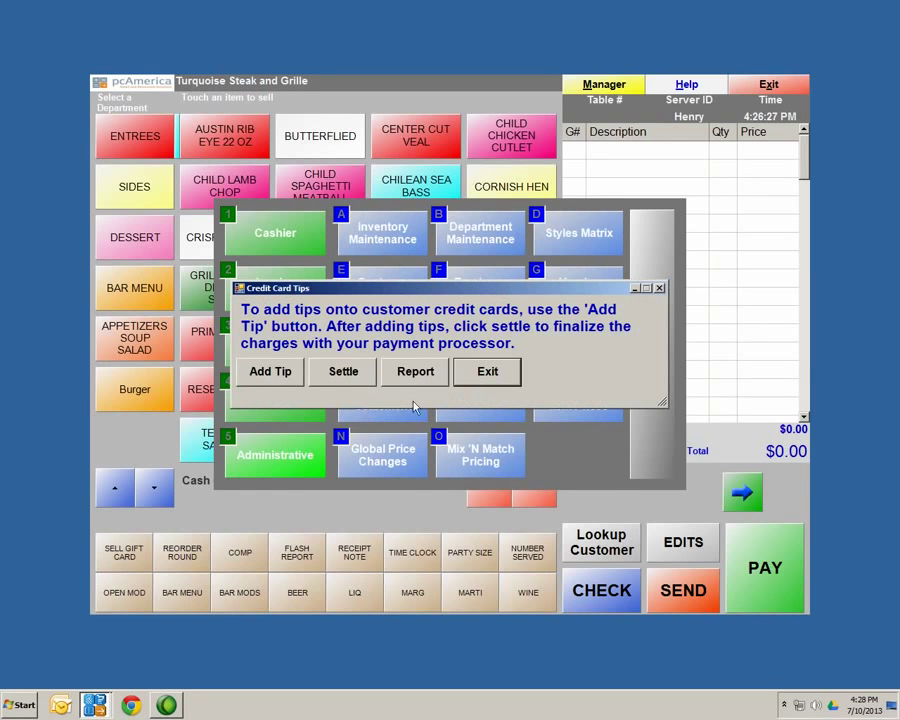
left_click(516, 383)
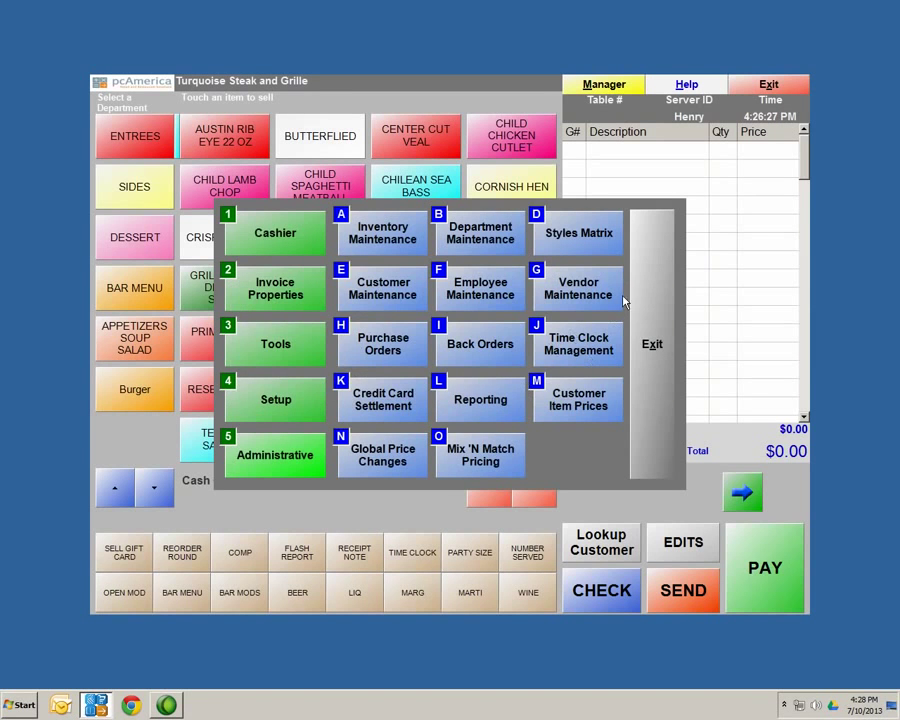
left_click(648, 245)
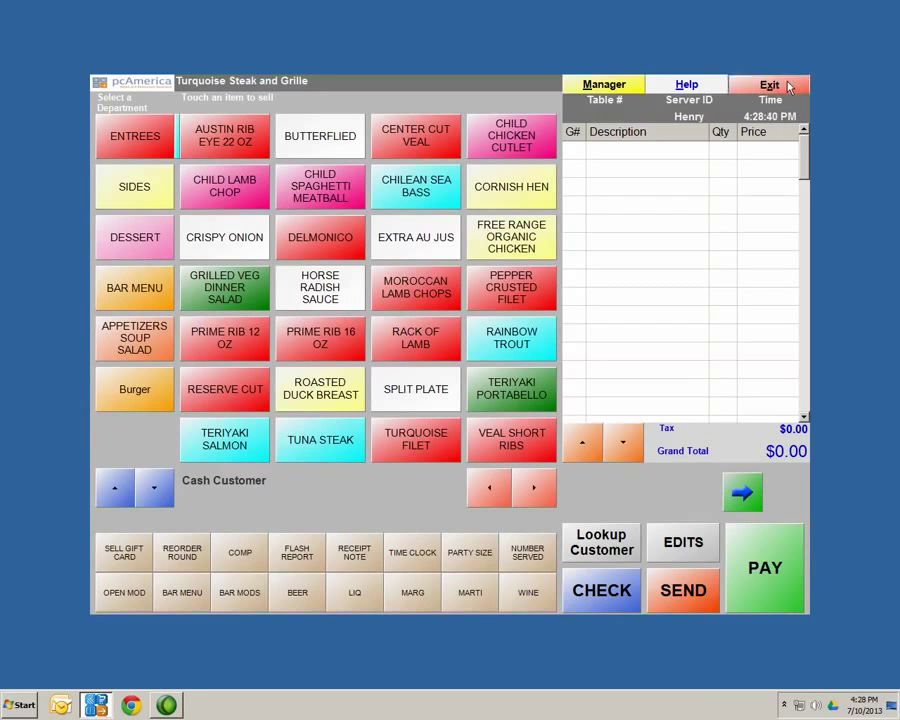
- Return to the login screen and start File > End of Day with the manager password
left_click(762, 86)
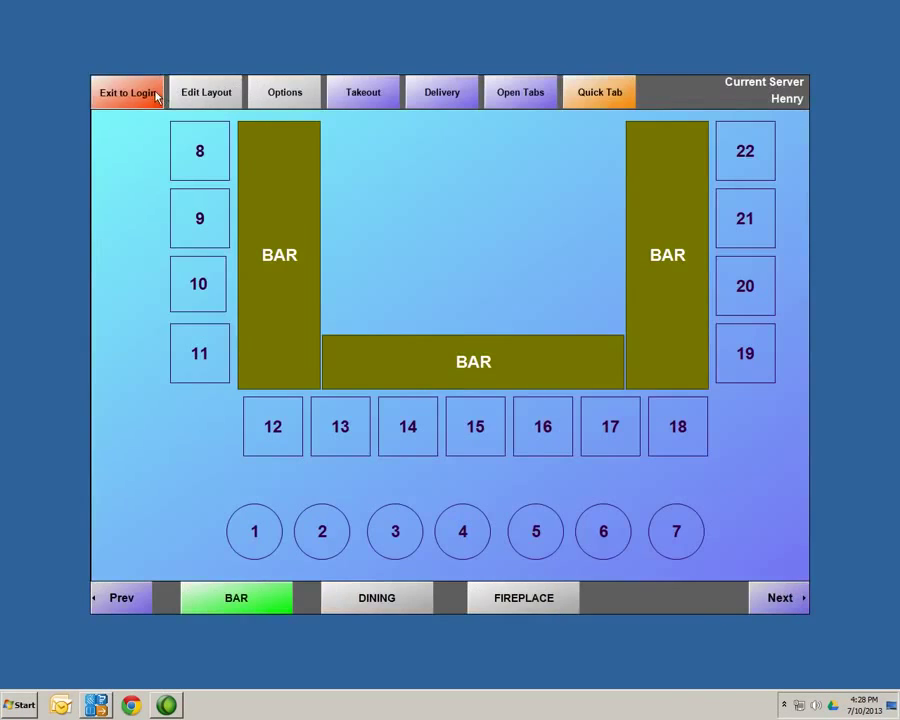
left_click(155, 96)
left_click(10, 21)
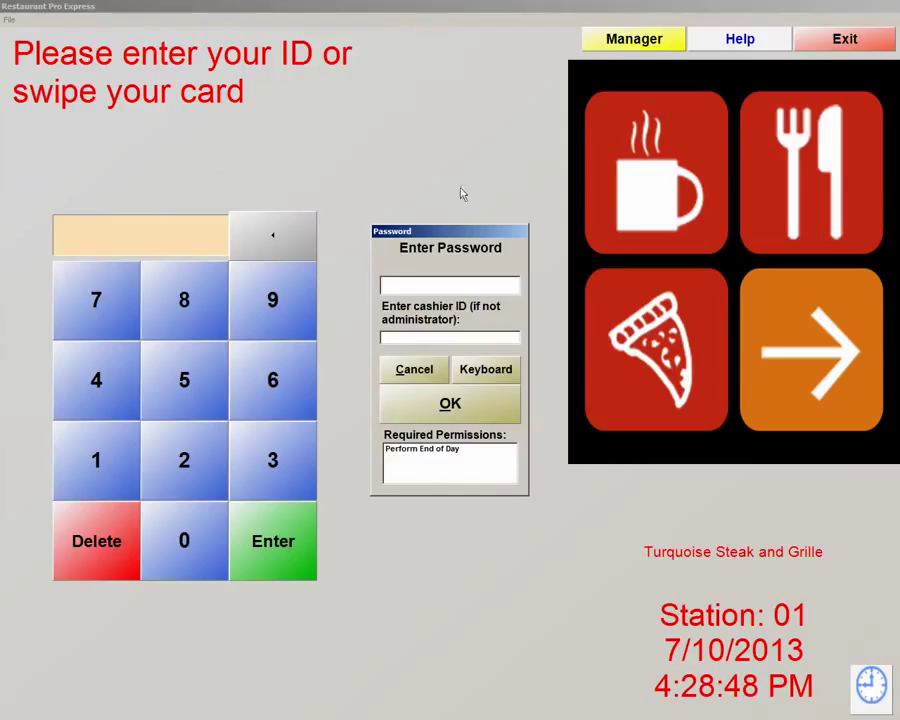
type("*****")
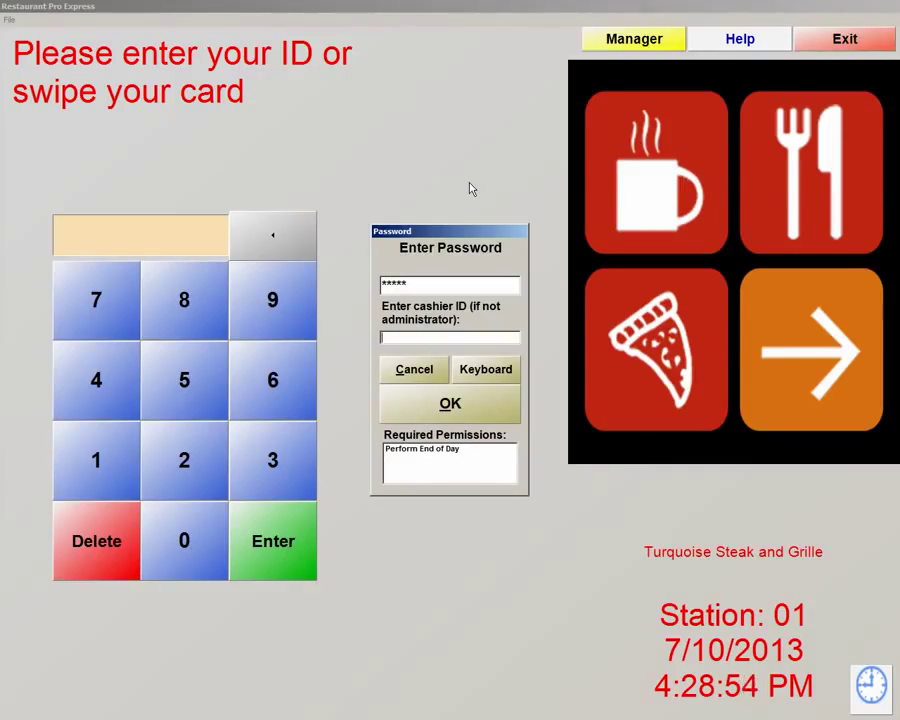
type("1")
key("Return")
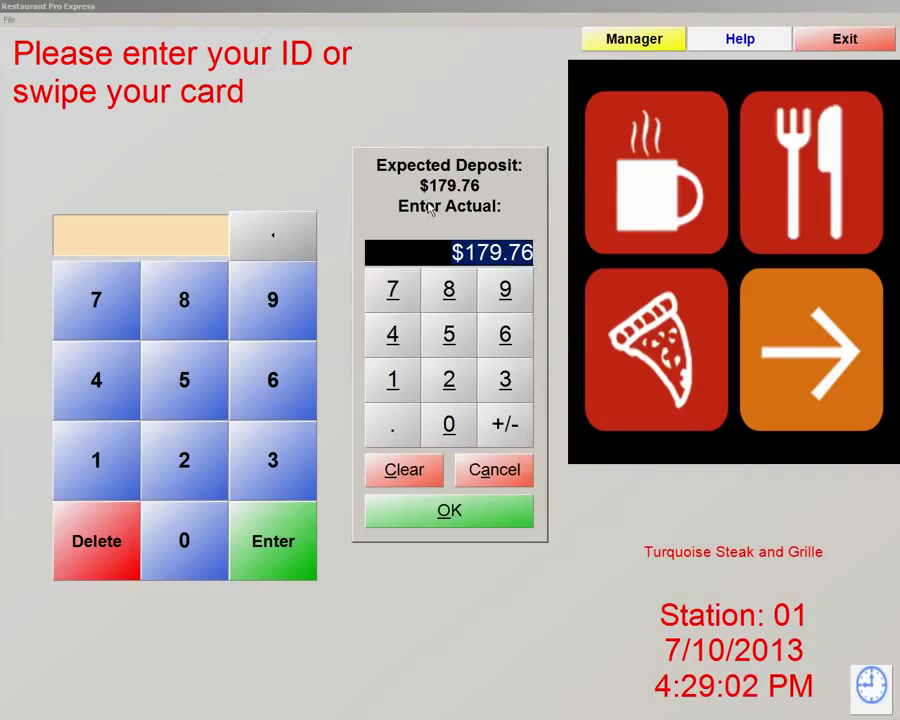
- Accept the $179.76 actual deposit as correct and cancel saving the XPS report
left_click(462, 510)
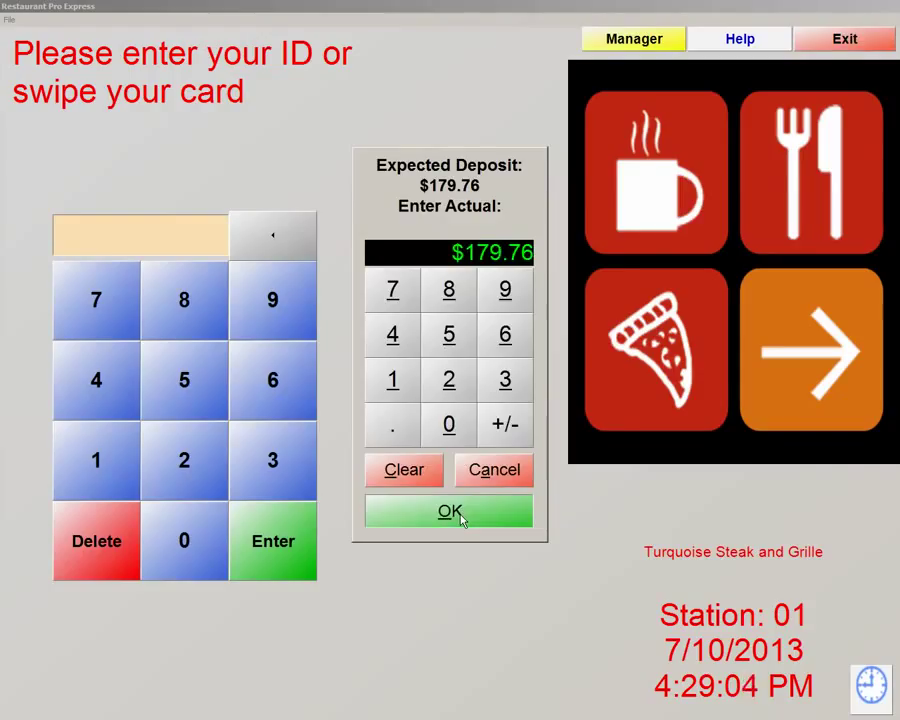
left_click(462, 512)
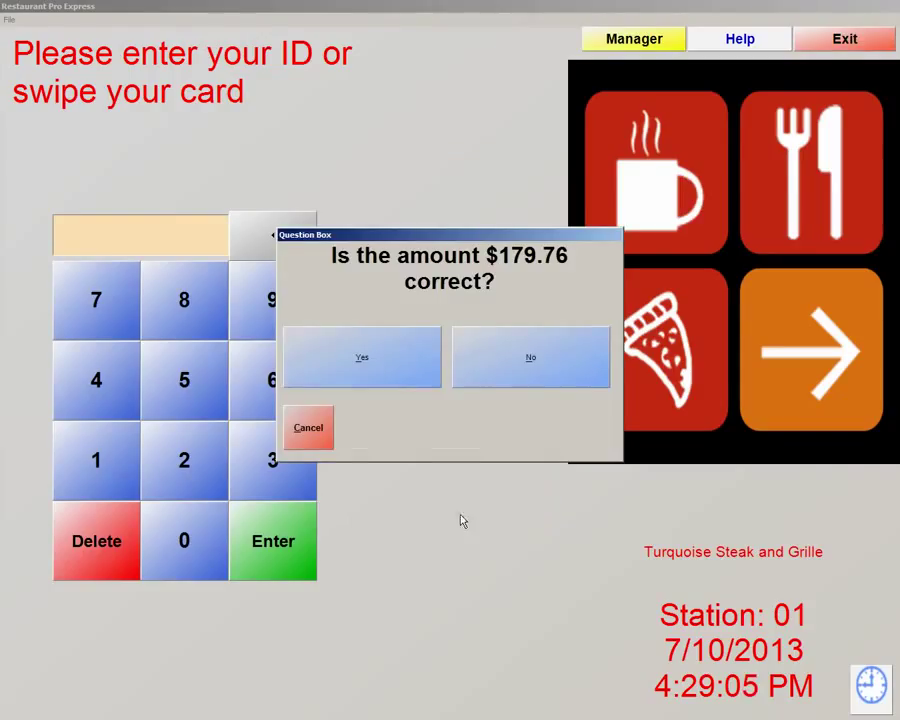
left_click(394, 366)
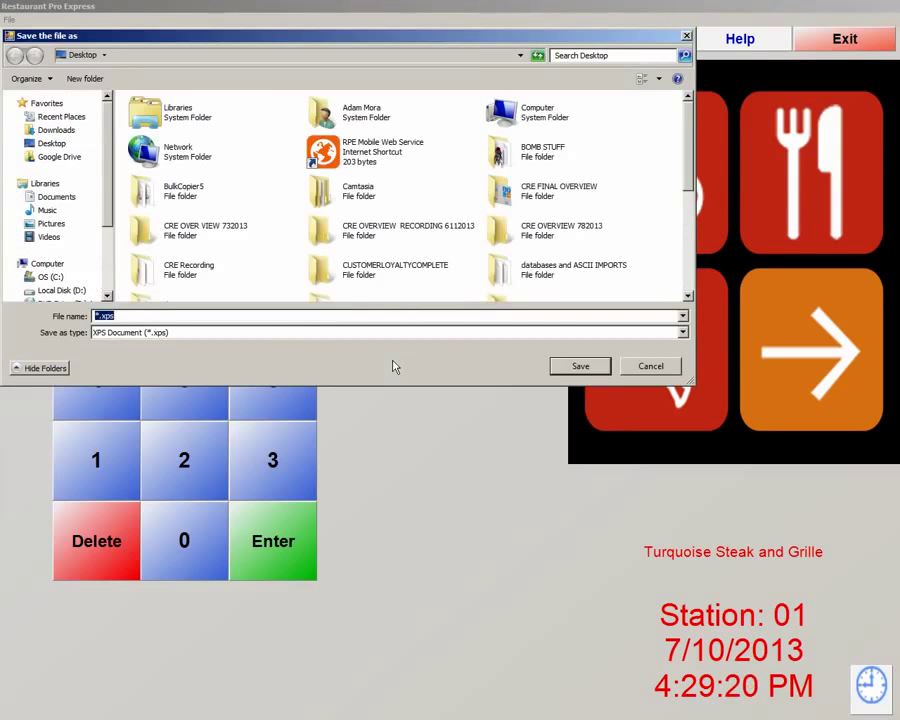
left_click(653, 365)
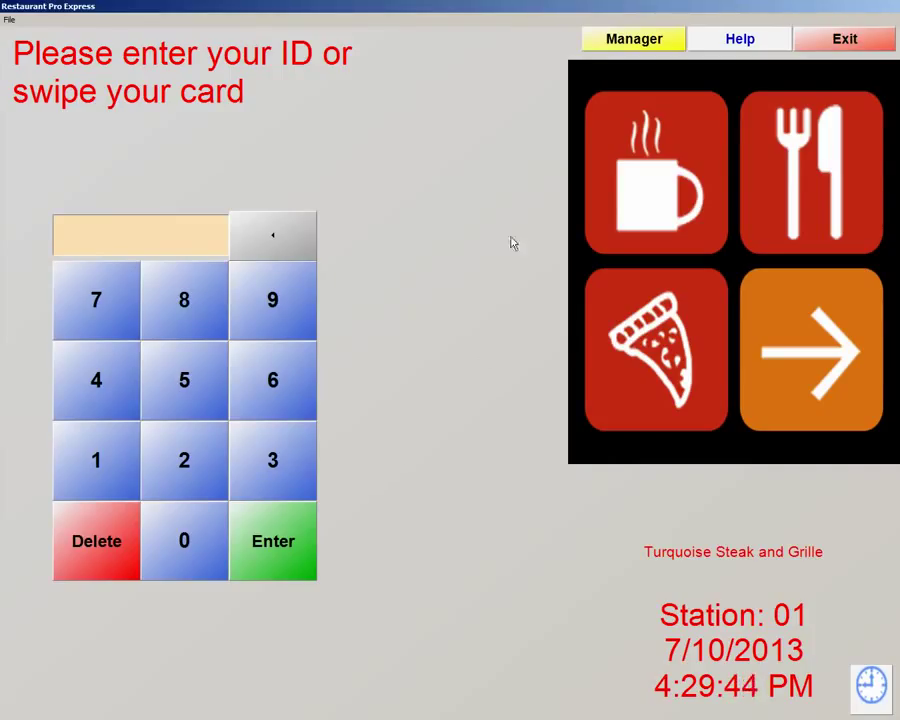
- Start Backup Database from Database Maintenance, enter the password, and confirm the cards are settled
left_click(8, 20)
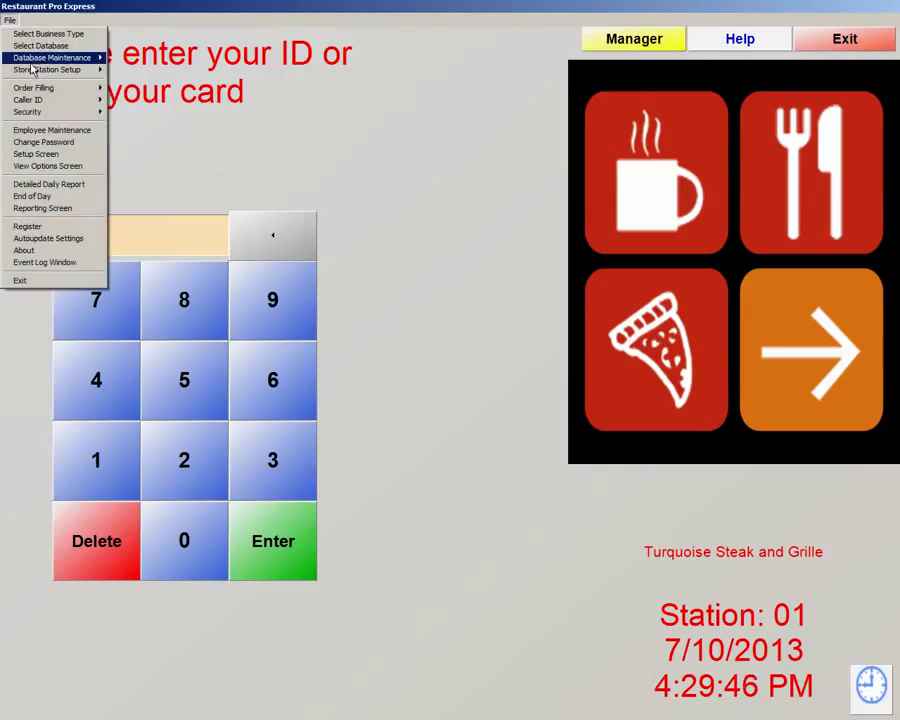
mouse_move(60, 58)
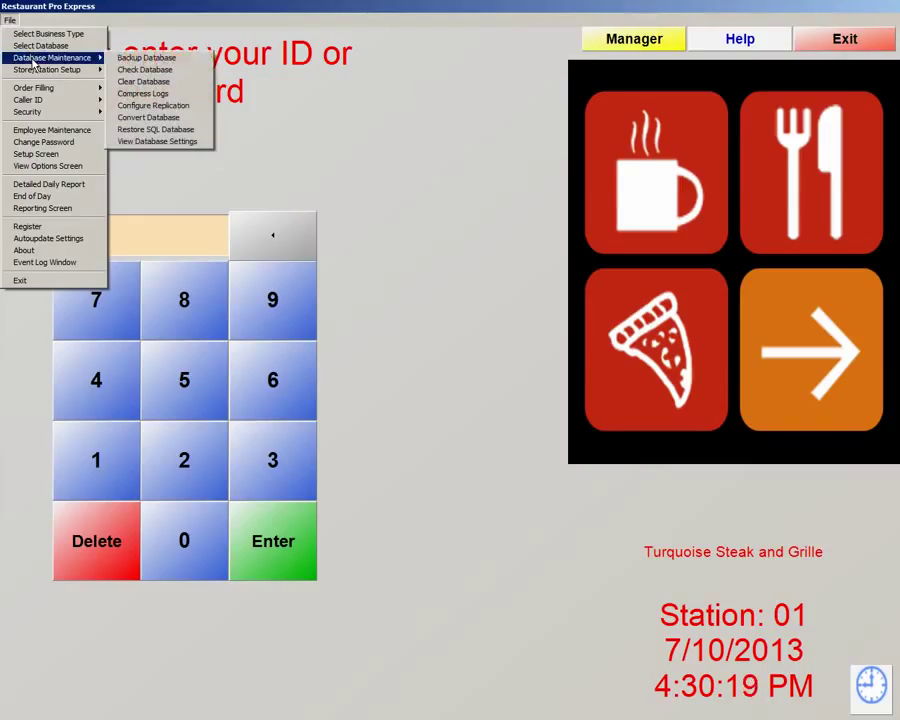
left_click(158, 62)
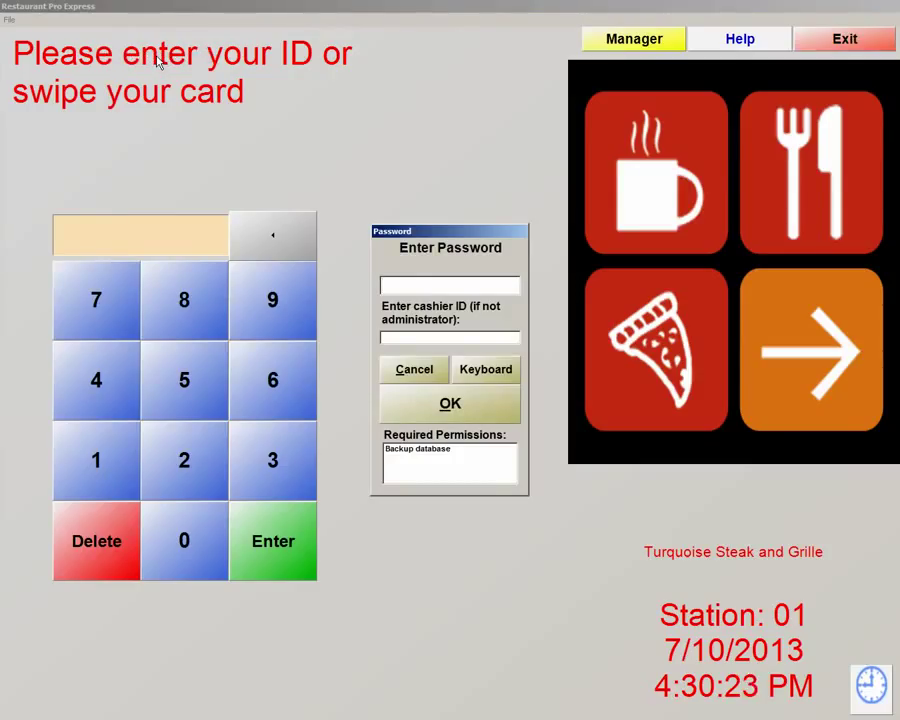
type("*****")
key("Tab")
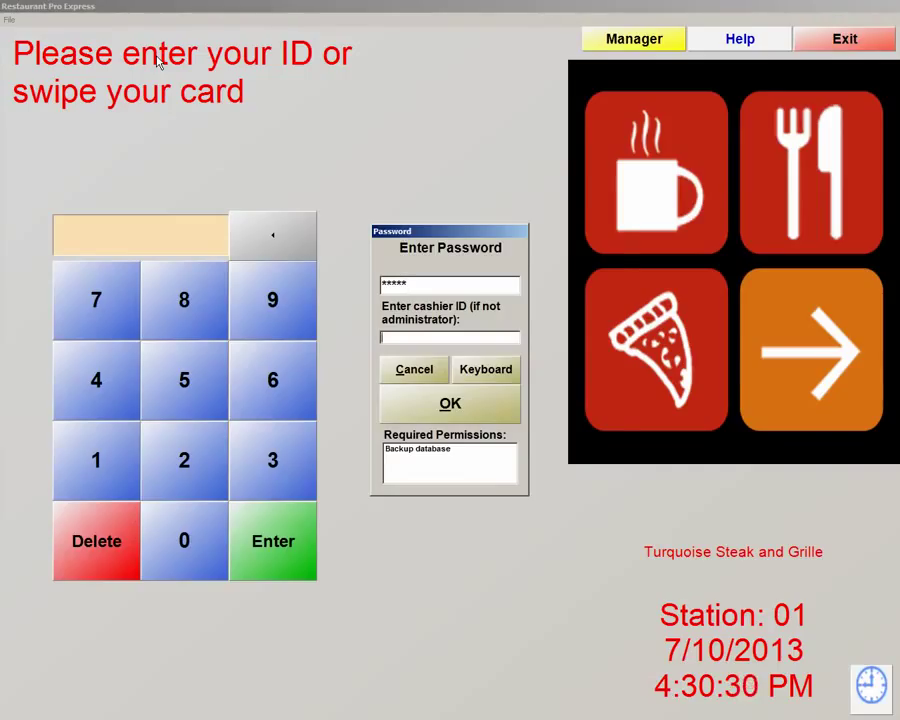
key("Return")
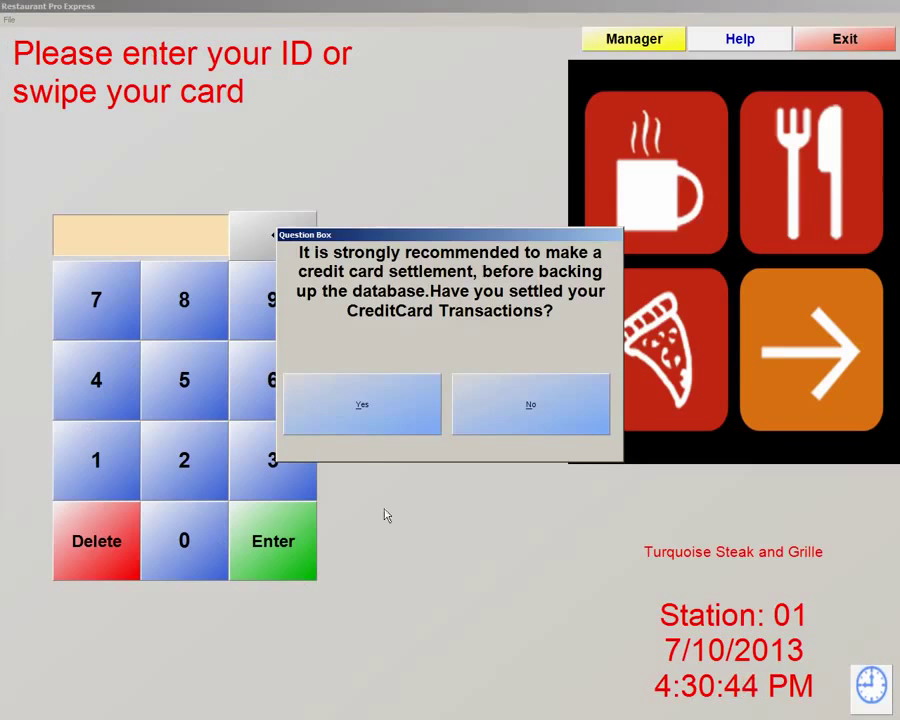
left_click(378, 428)
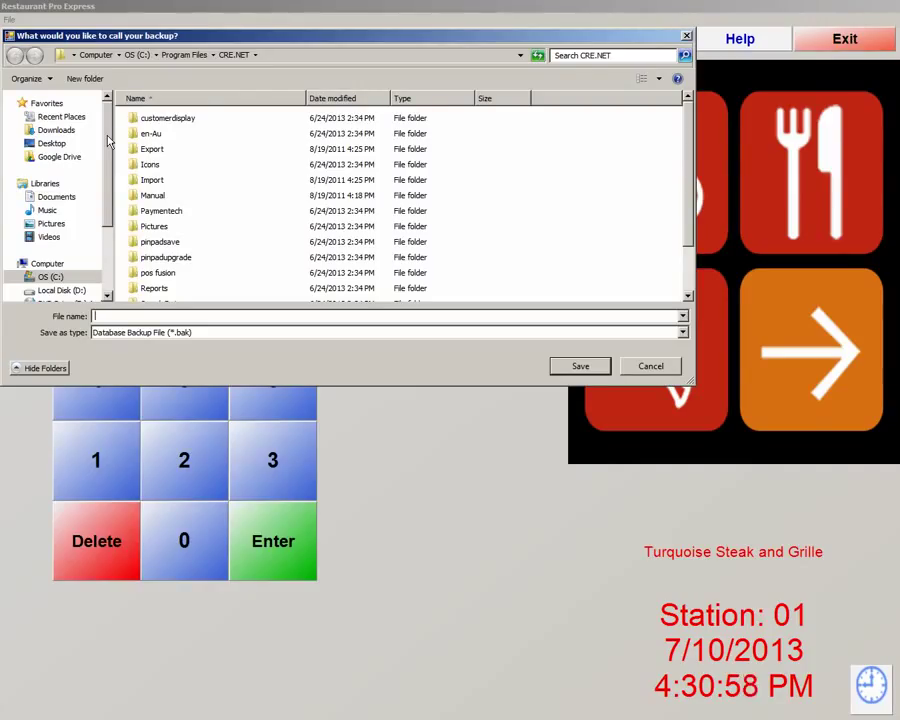
left_click(52, 143)
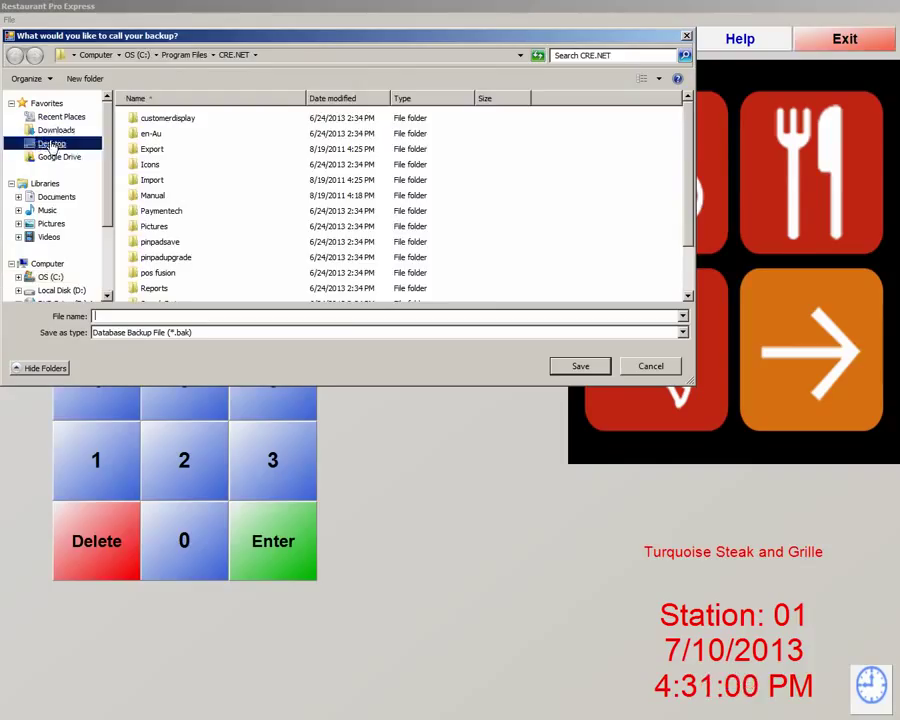
left_click(157, 316)
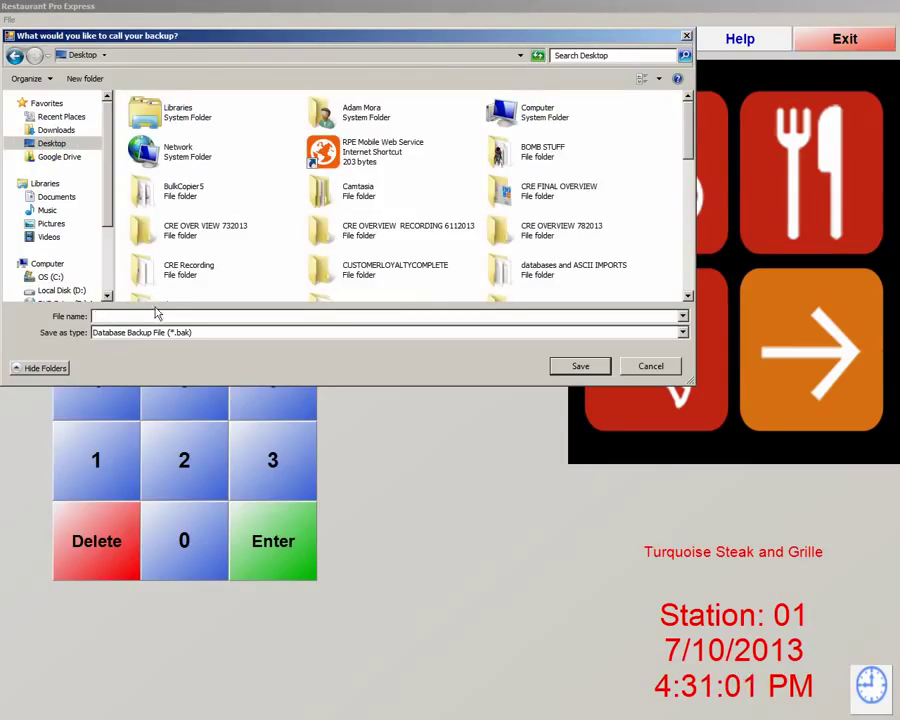
type("7102013")
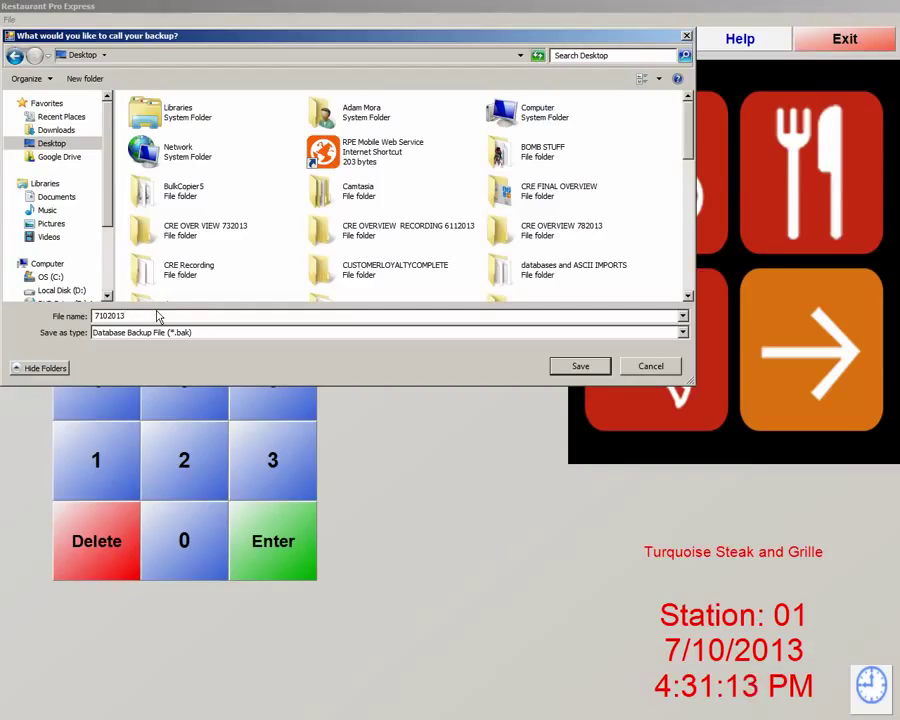
type("431pm")
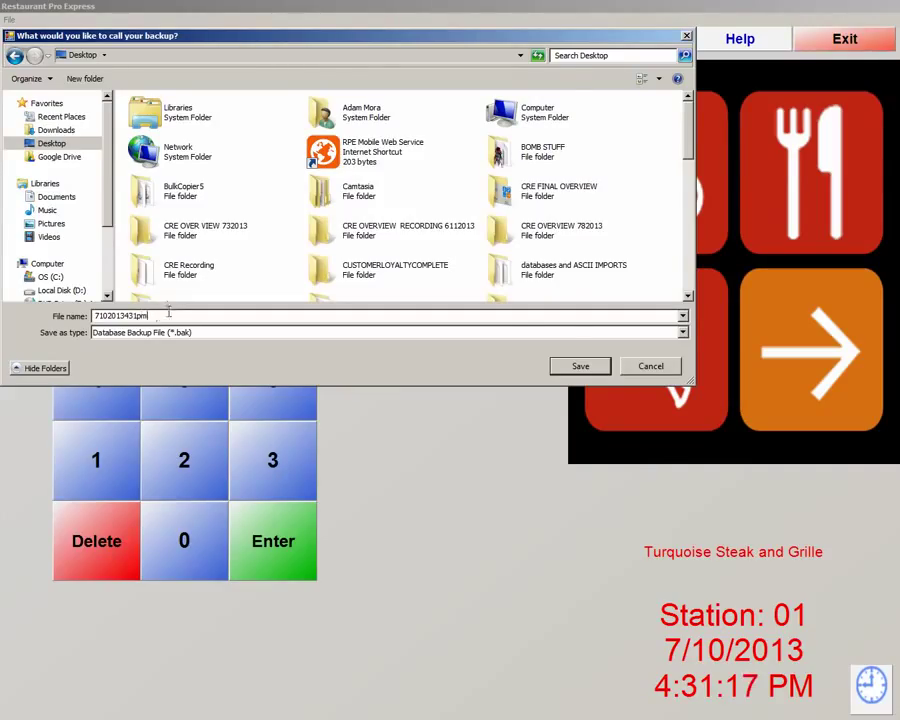
left_click(579, 366)
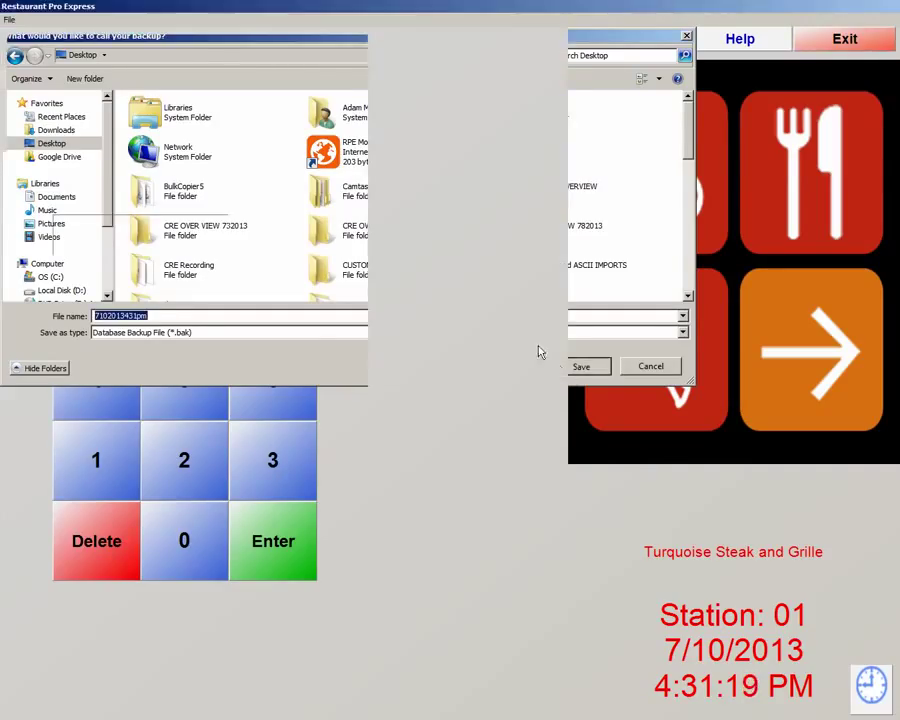